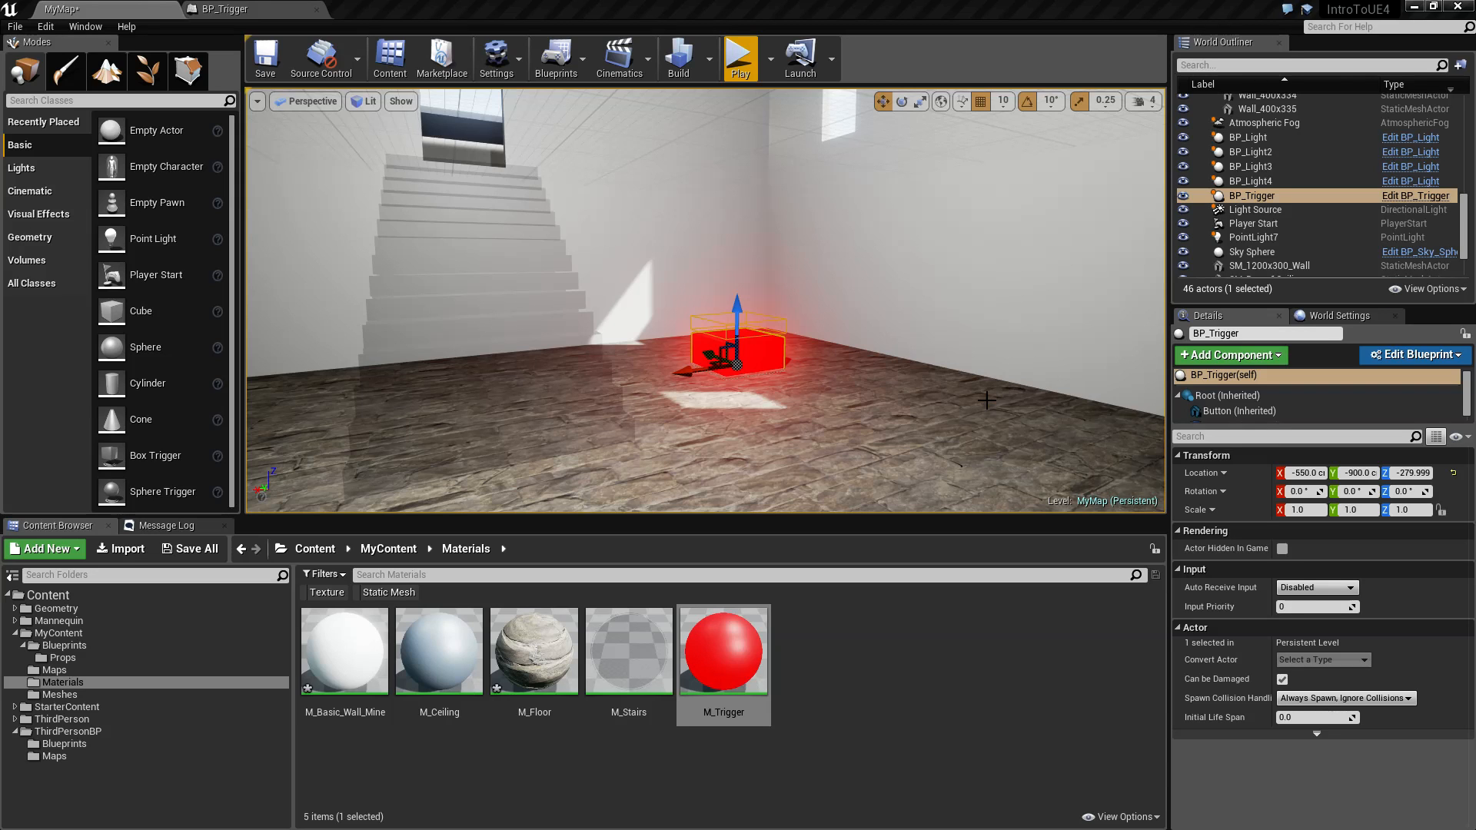
Step: Inspect the room's doorway opening, and browse the StarterContent Architecture and Props folders for door assets
right_click_drag(990, 405, 1095, 389)
key("w")
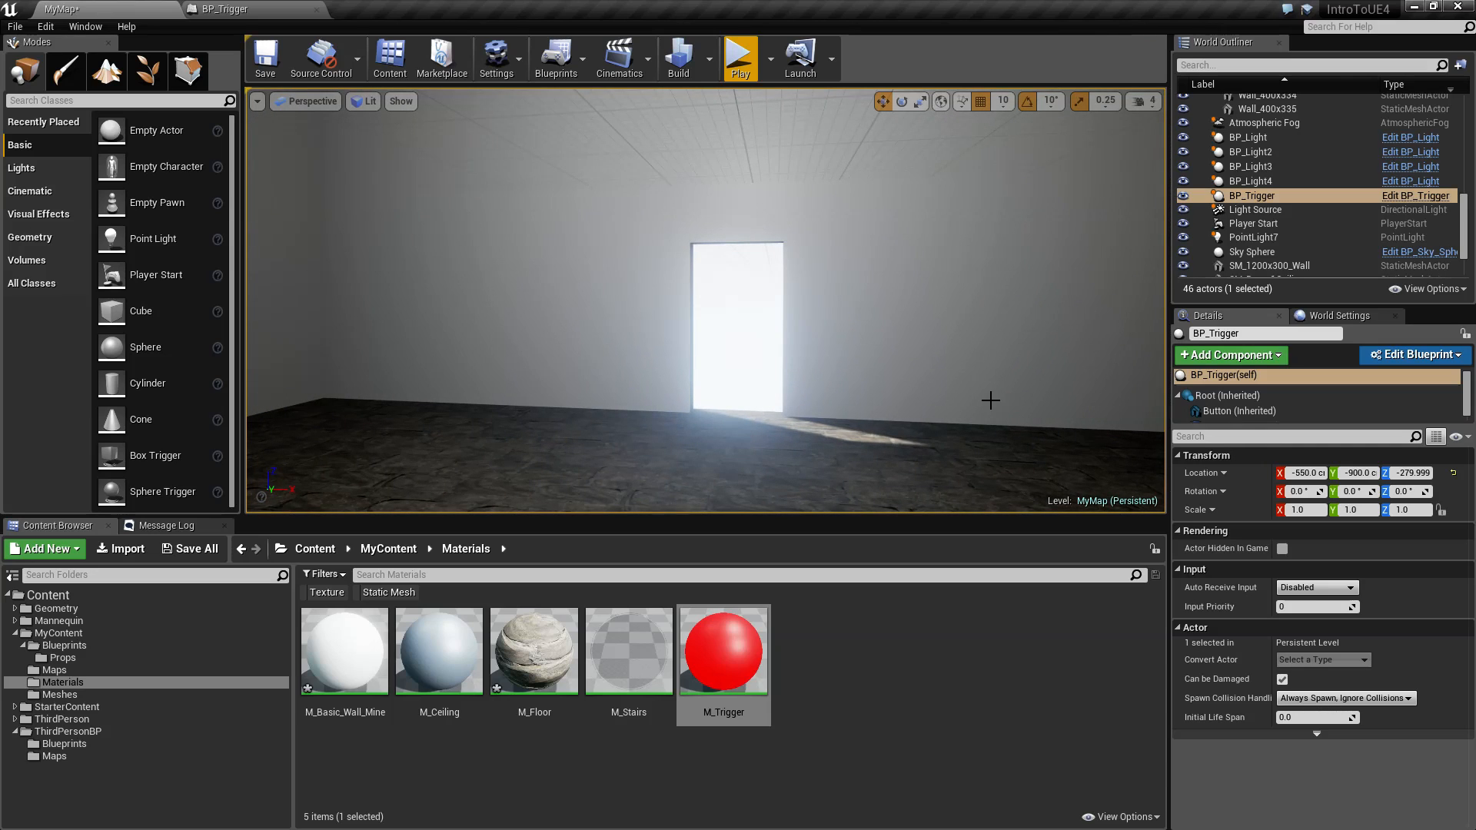
mouse_move(990, 399)
right_mouse_down()
mouse_move(915, 399)
mouse_move(999, 399)
right_mouse_up()
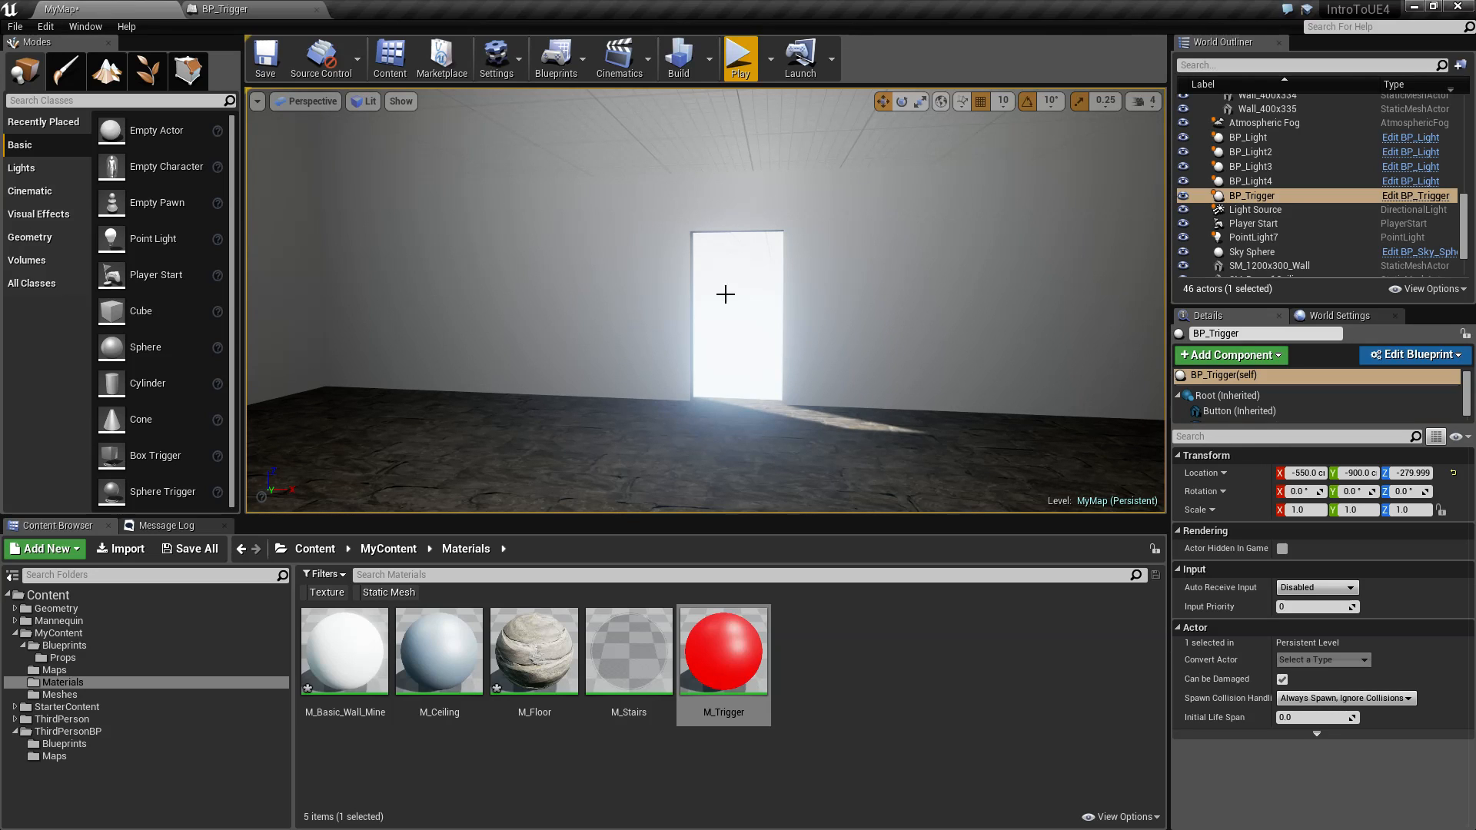
right_click_drag(791, 323, 692, 323)
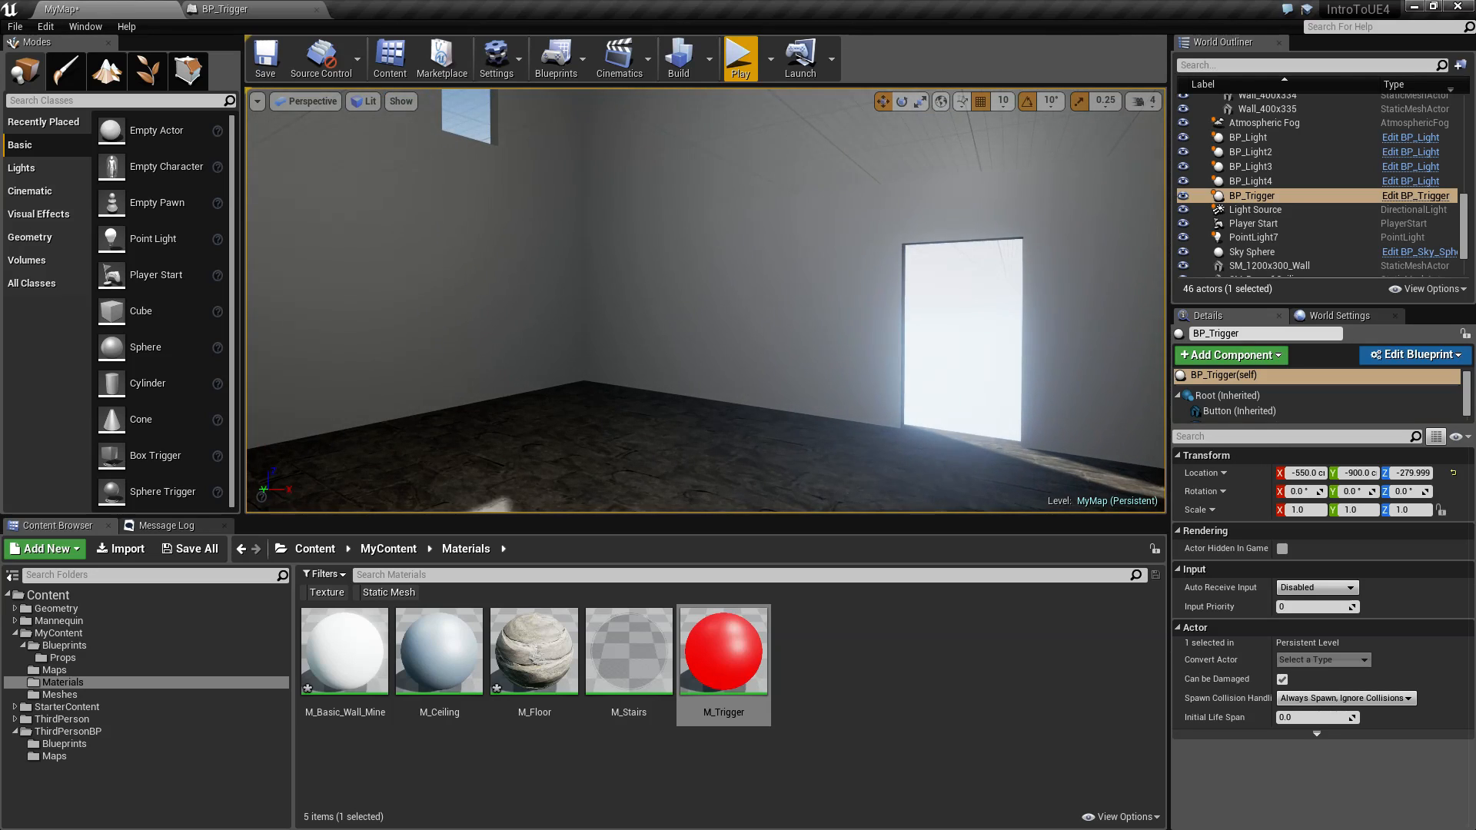
double_click(68, 707)
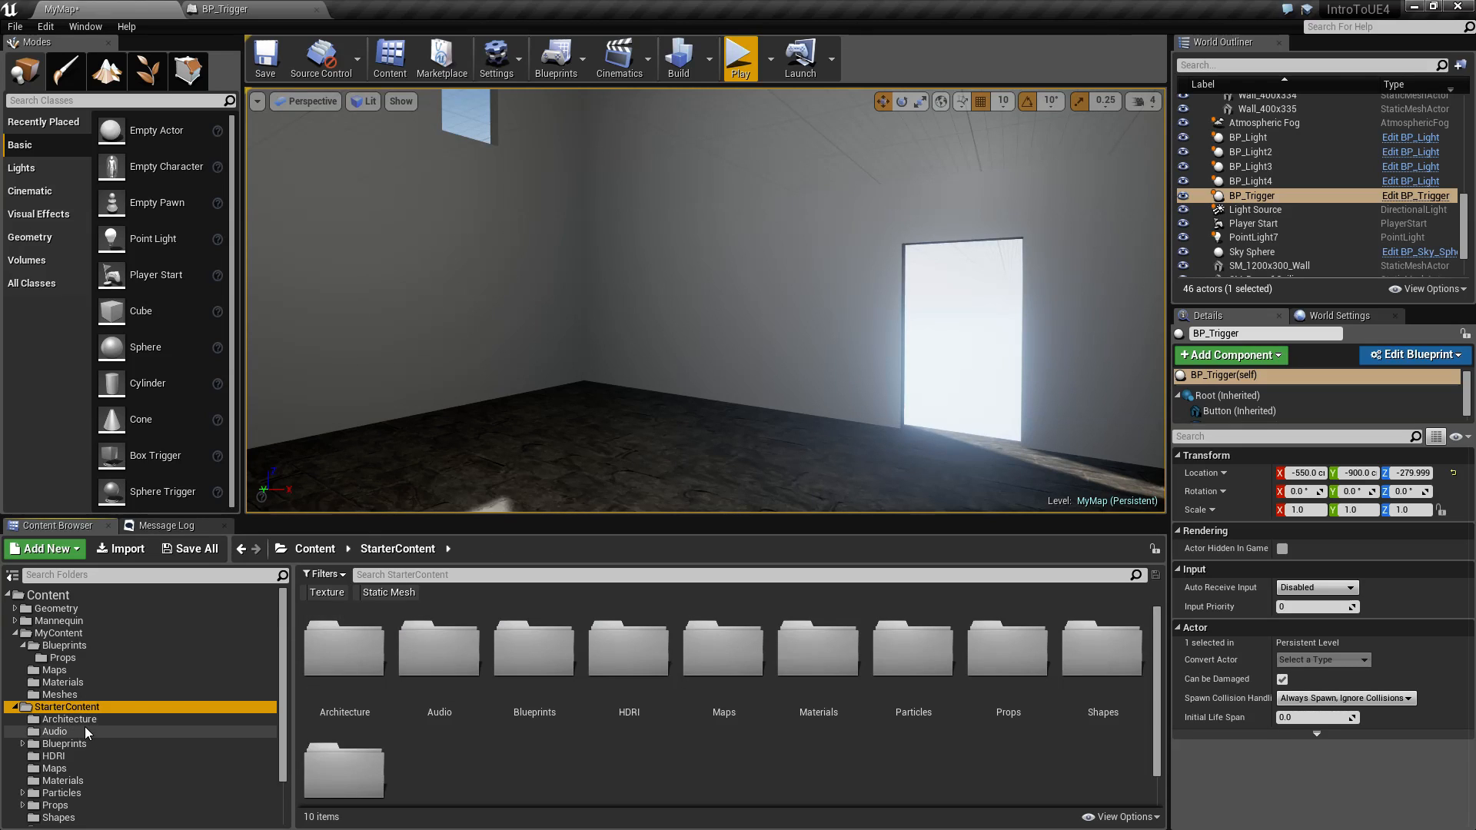
left_click(68, 720)
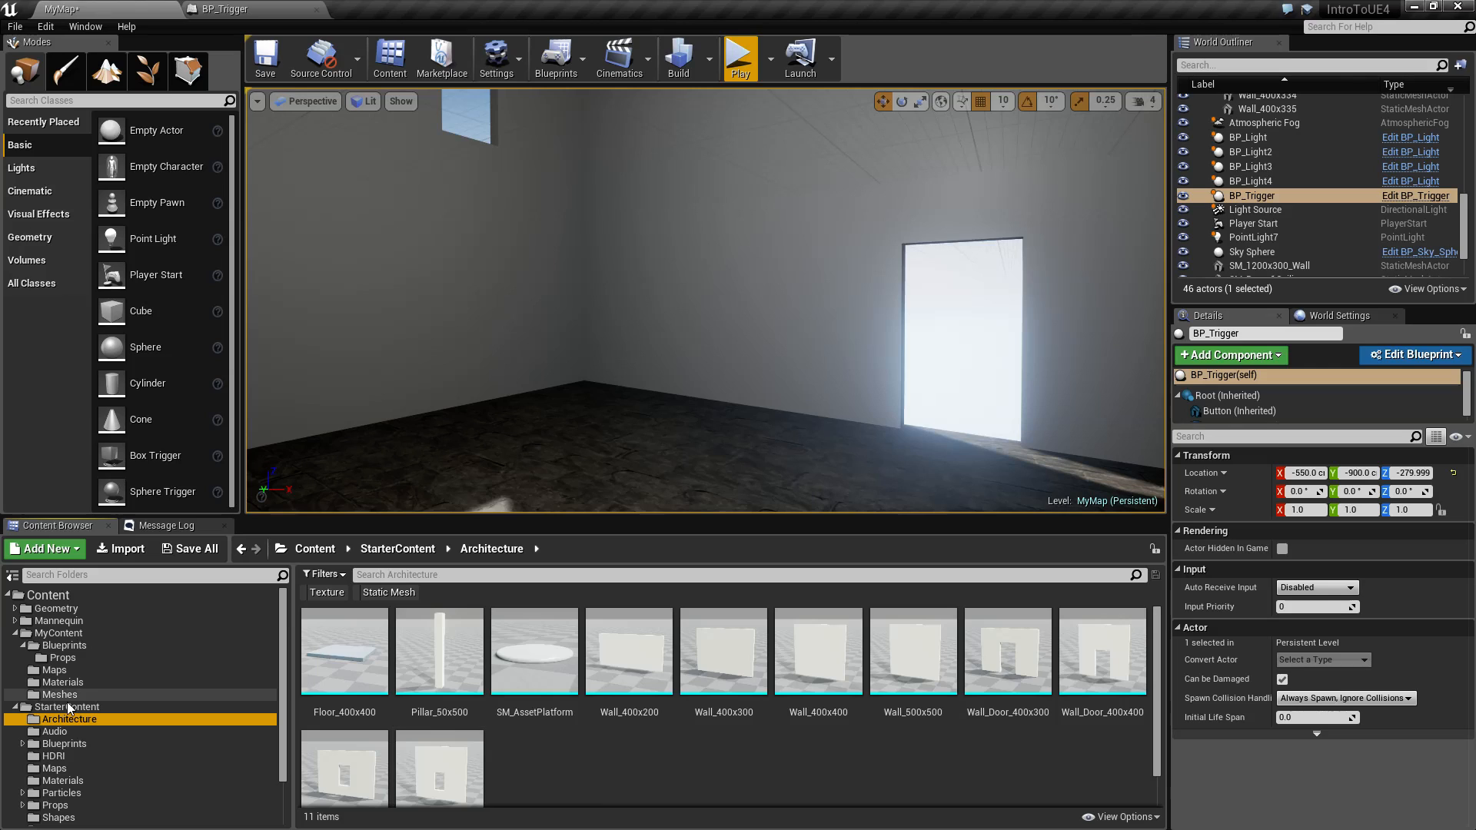
left_click(54, 805)
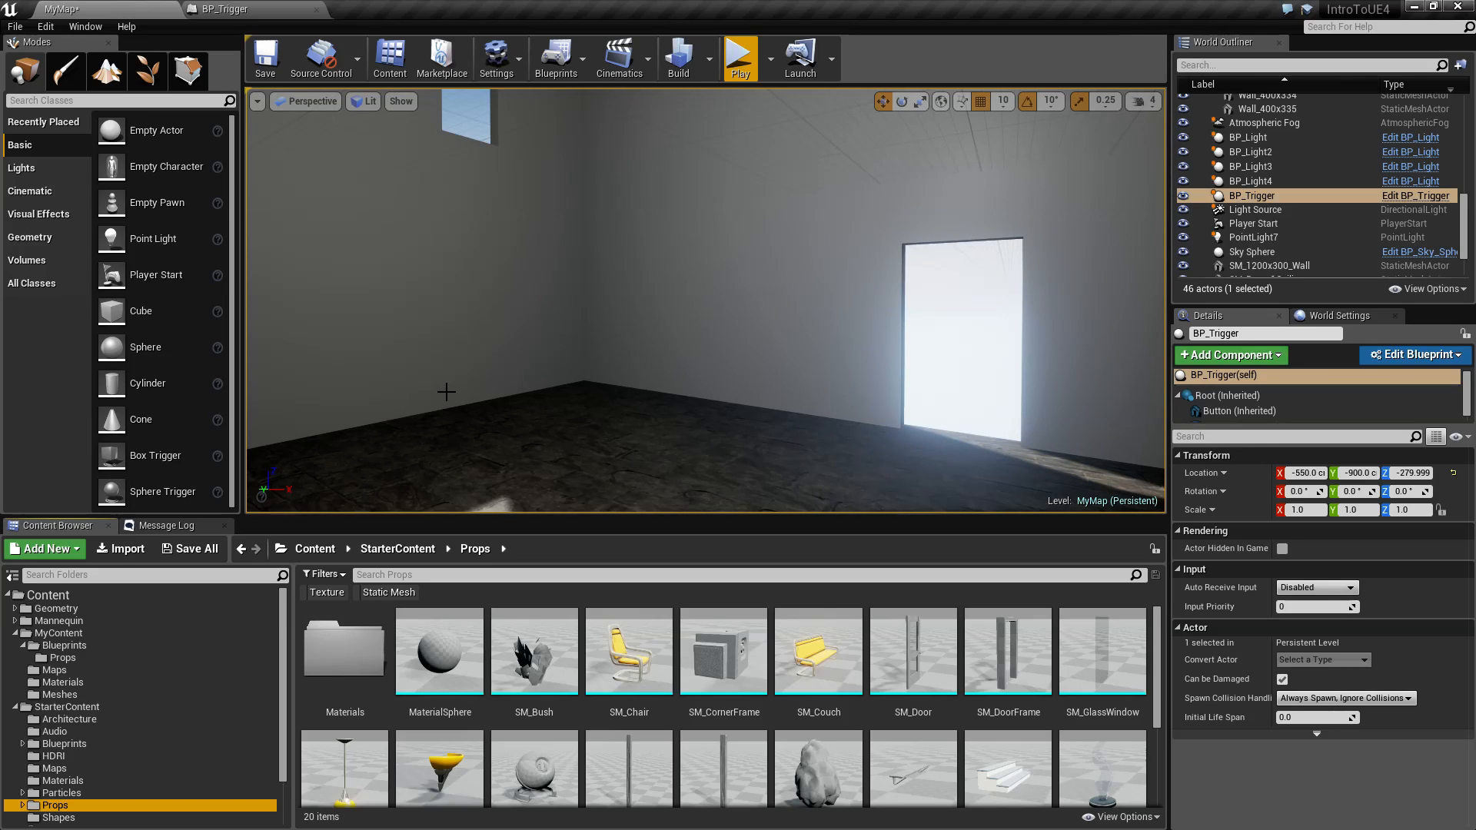
Step: Examine the doorway opening and the red trigger's placement in the room
mouse_move(673, 407)
right_mouse_down()
mouse_move(613, 423)
mouse_move(663, 432)
right_mouse_up()
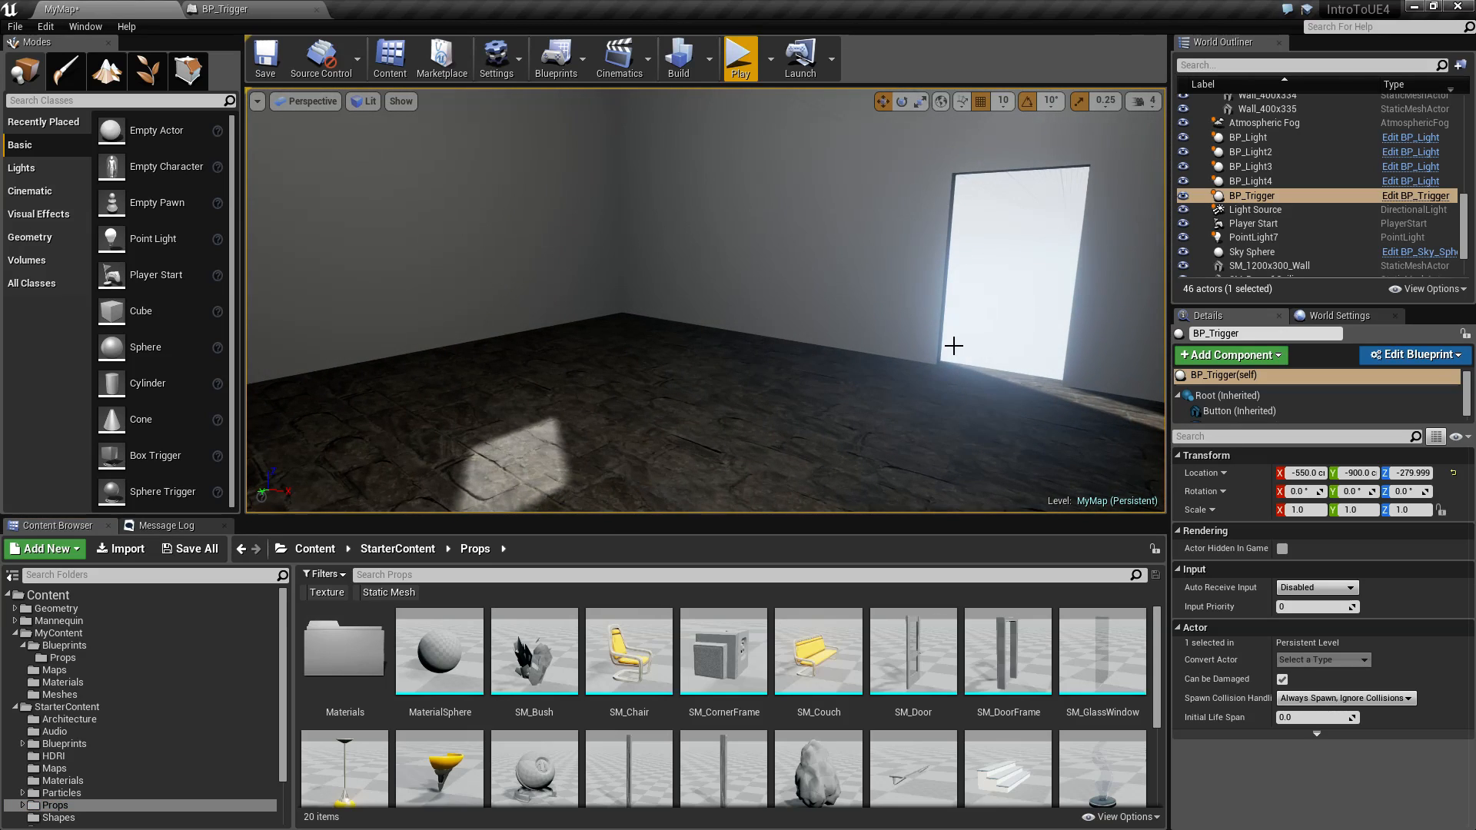
right_click_drag(954, 377, 758, 402)
right_click_drag(556, 362, 598, 319)
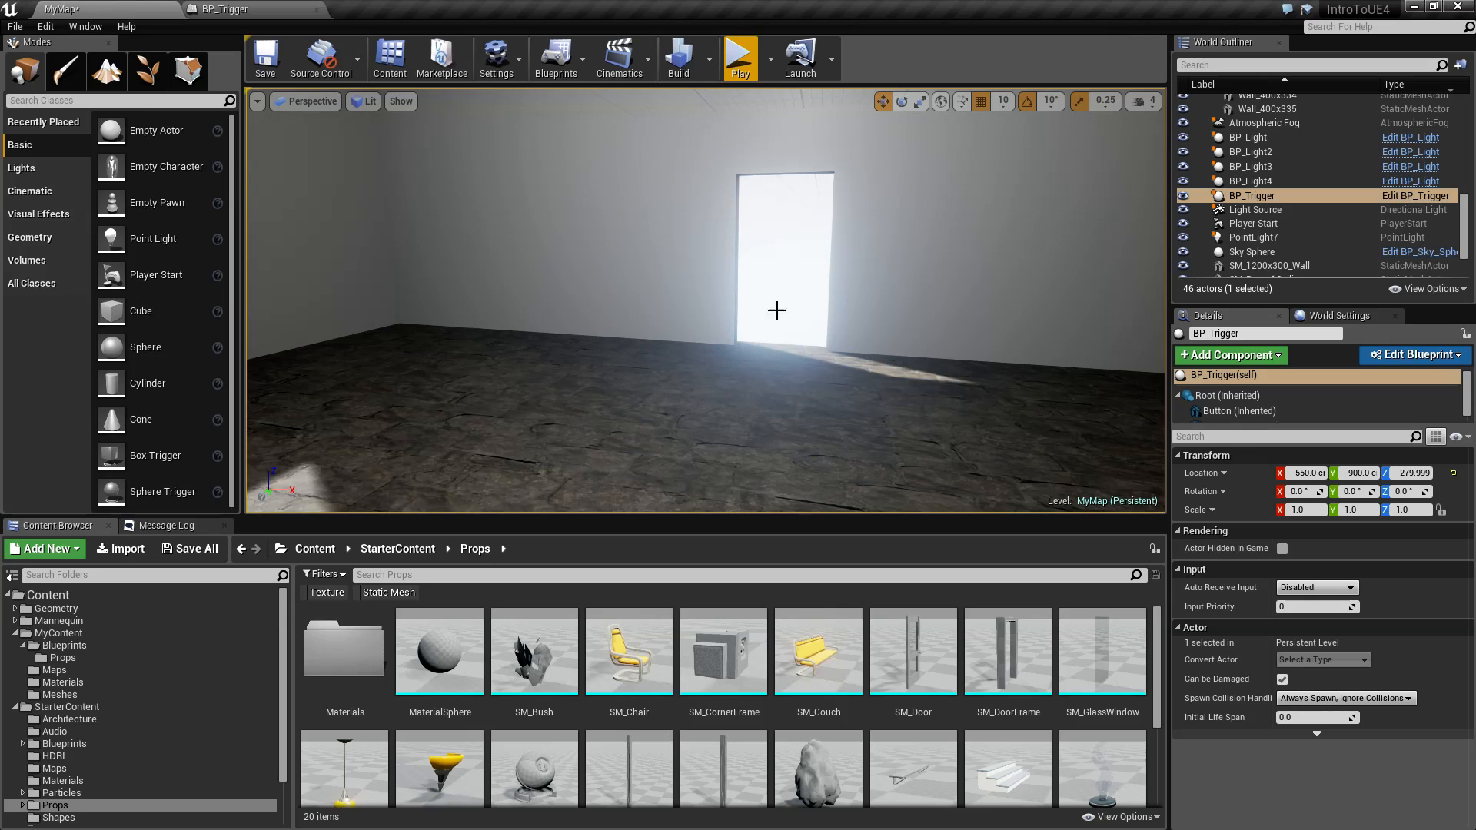
right_click_drag(797, 386, 727, 392)
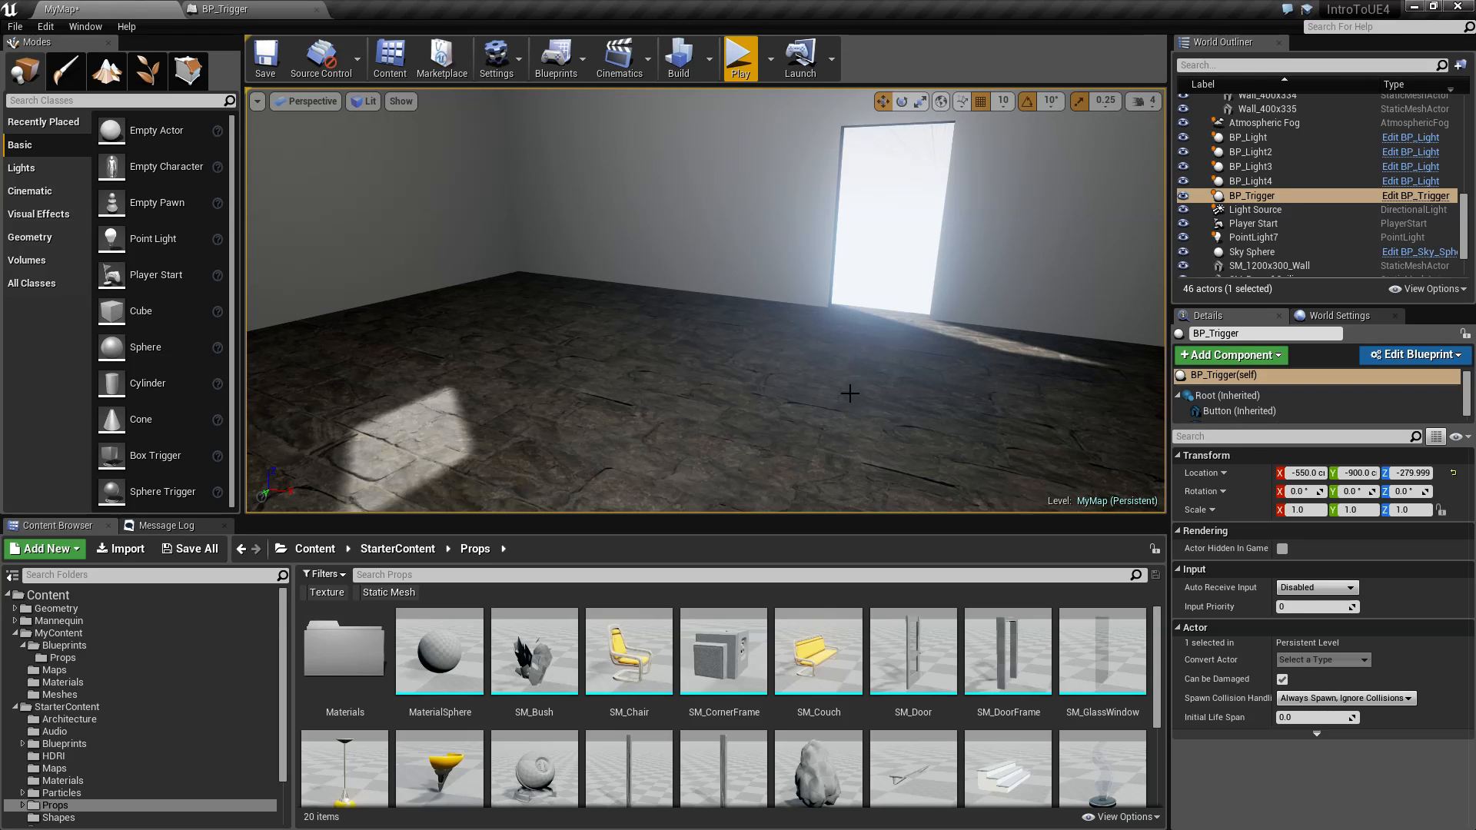
mouse_move(869, 403)
right_mouse_down()
mouse_move(638, 404)
mouse_move(884, 401)
mouse_move(738, 404)
mouse_move(720, 431)
mouse_move(884, 431)
mouse_move(869, 431)
right_mouse_up()
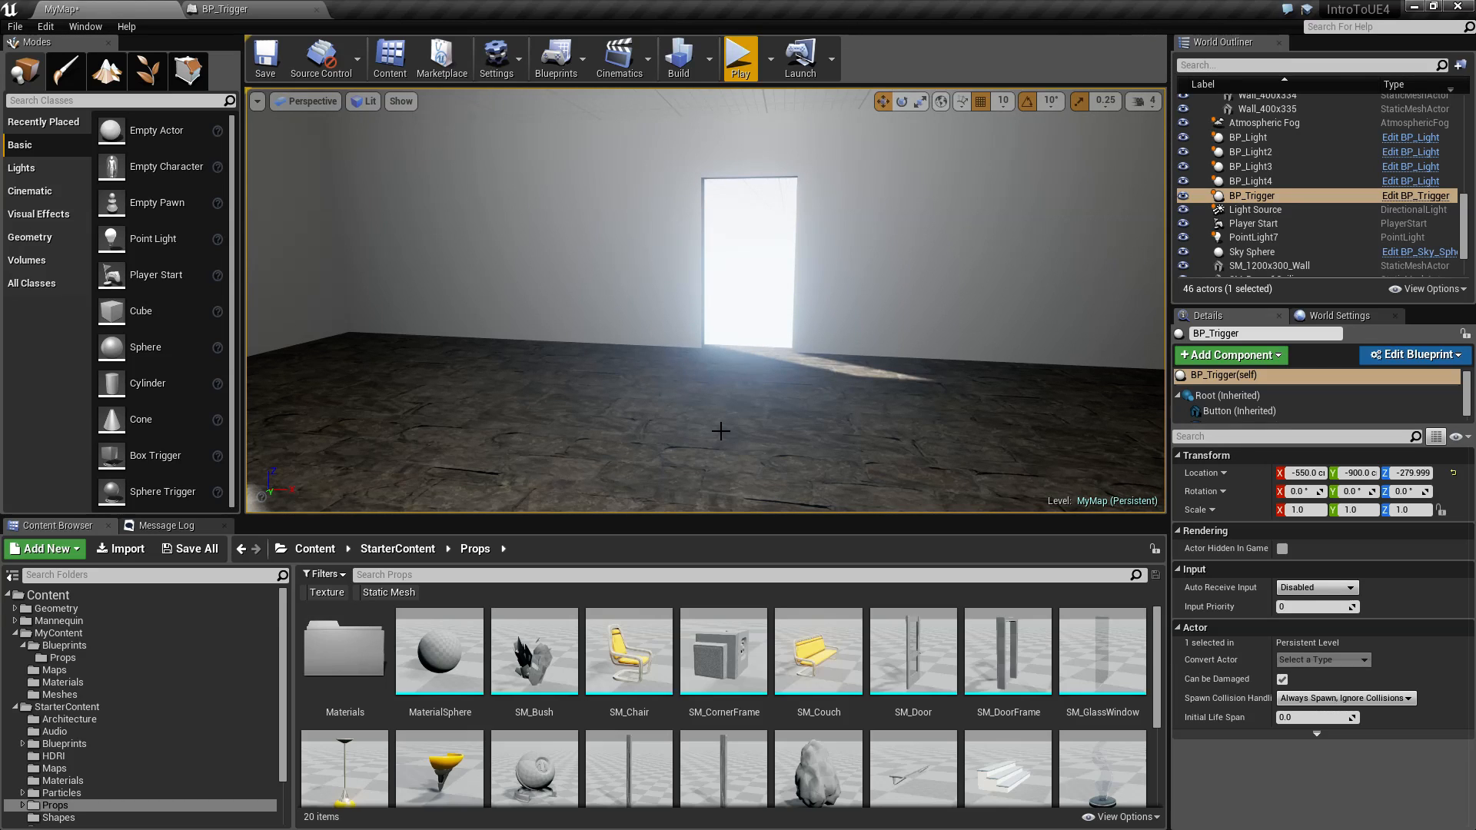
right_click_drag(721, 432, 498, 422)
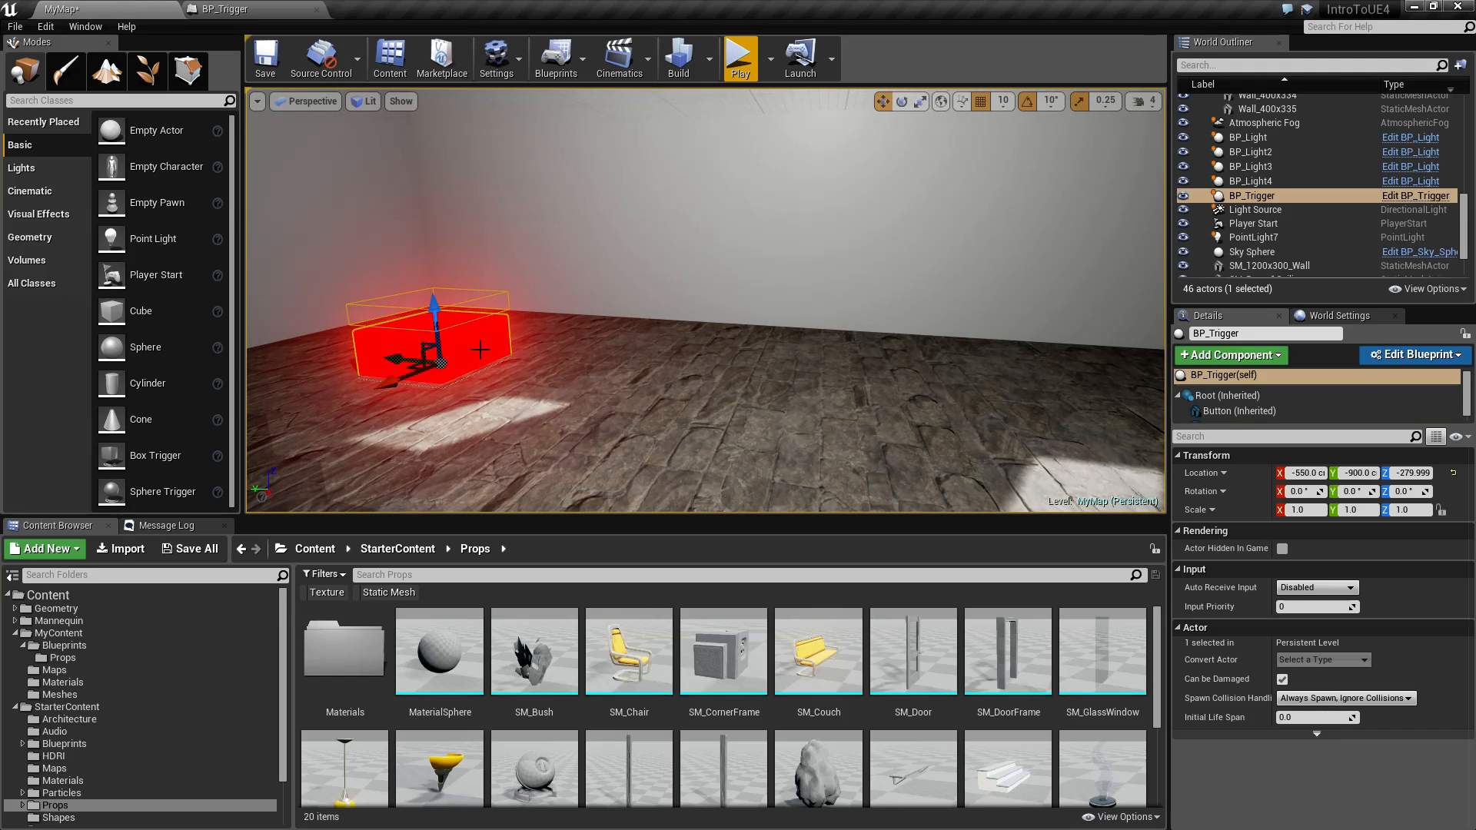
right_click_drag(645, 410, 800, 412)
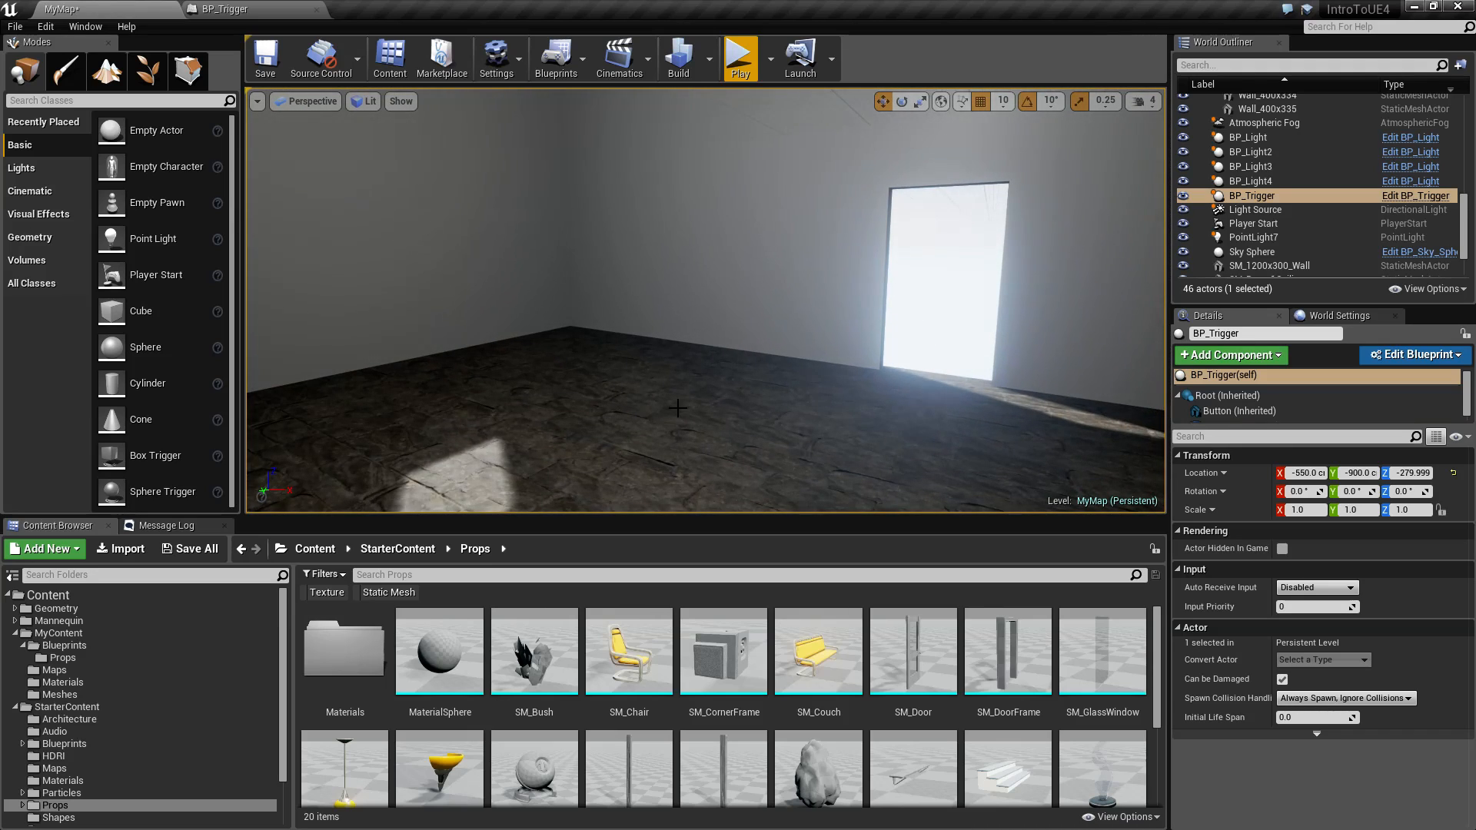
right_click_drag(685, 419, 776, 419)
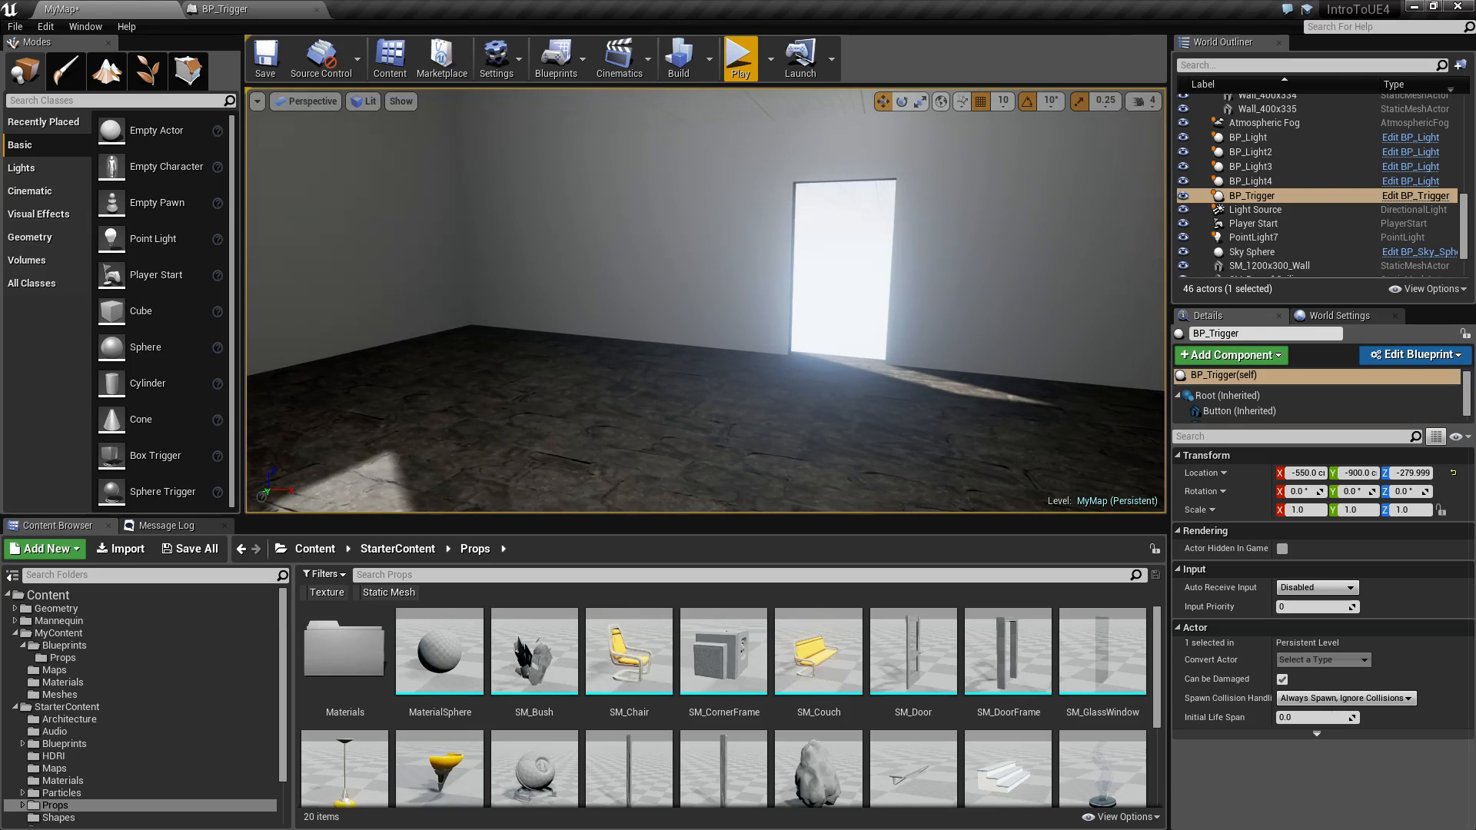
right_click_drag(685, 417, 582, 398)
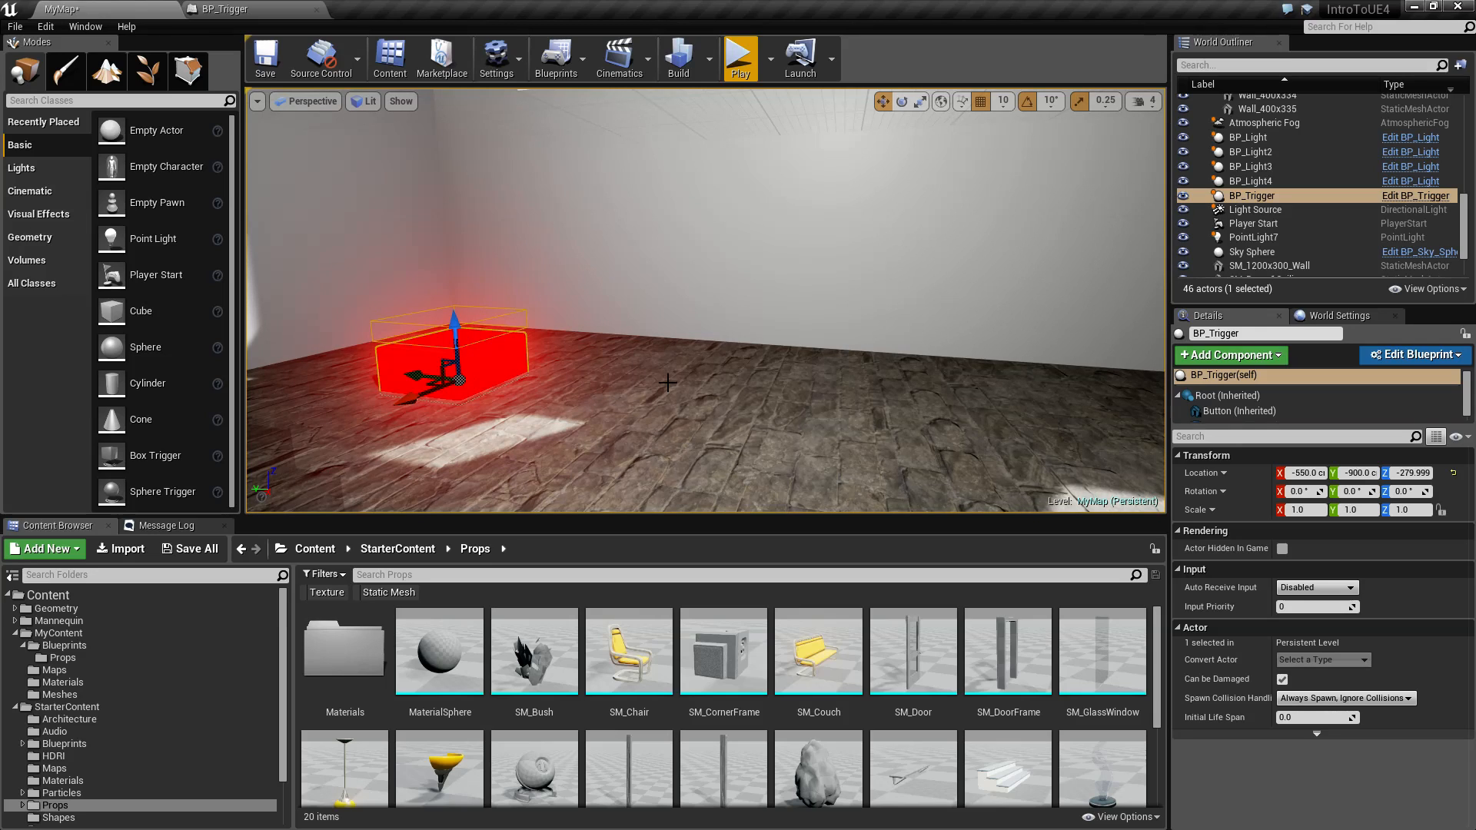
right_click_drag(667, 403, 654, 416)
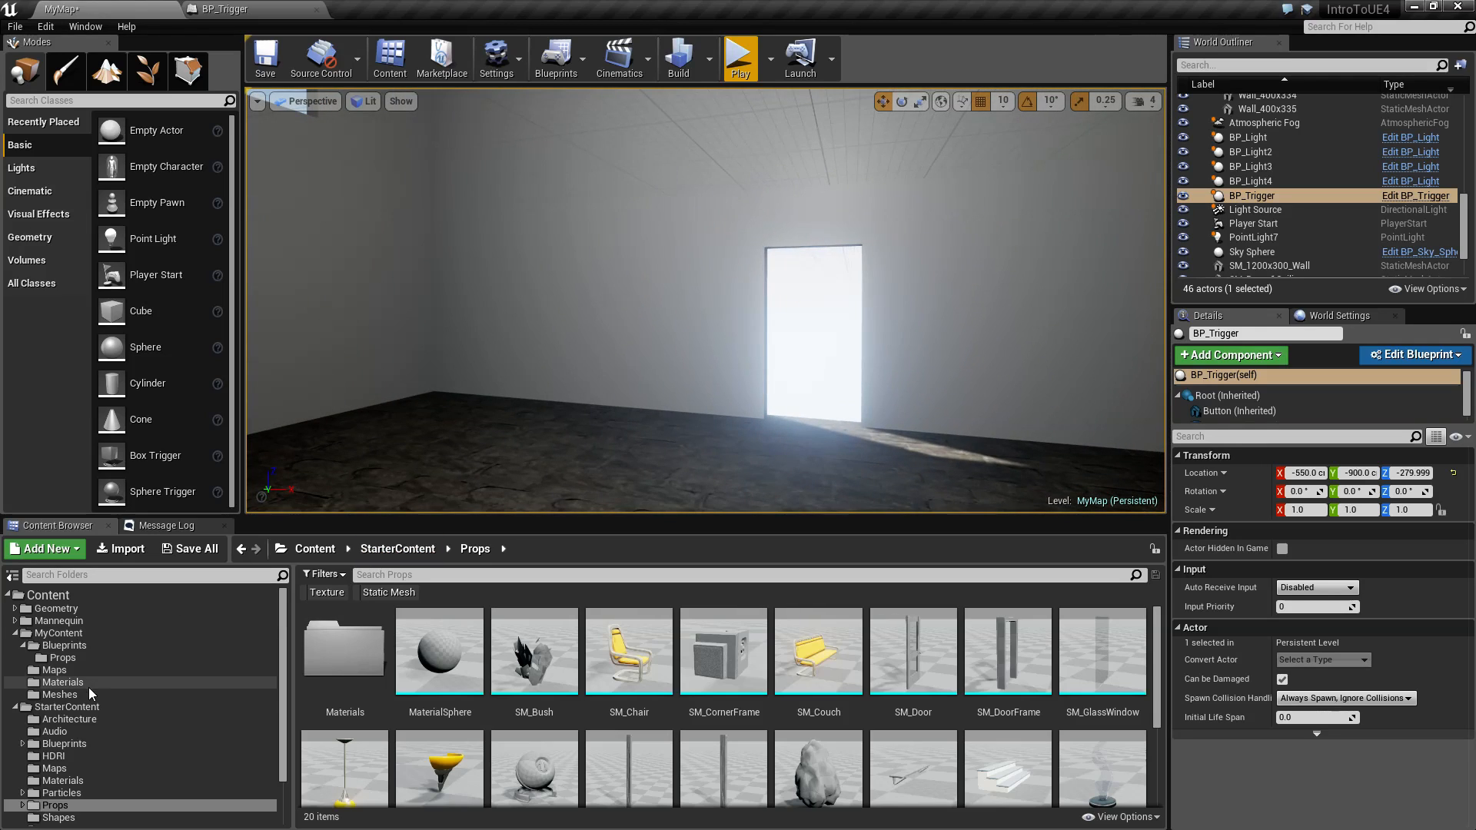
Step: Create an Actor-based Blueprint class named BP_Door in the MyContent/Blueprints/Props folder
left_click(67, 658)
right_click(580, 634)
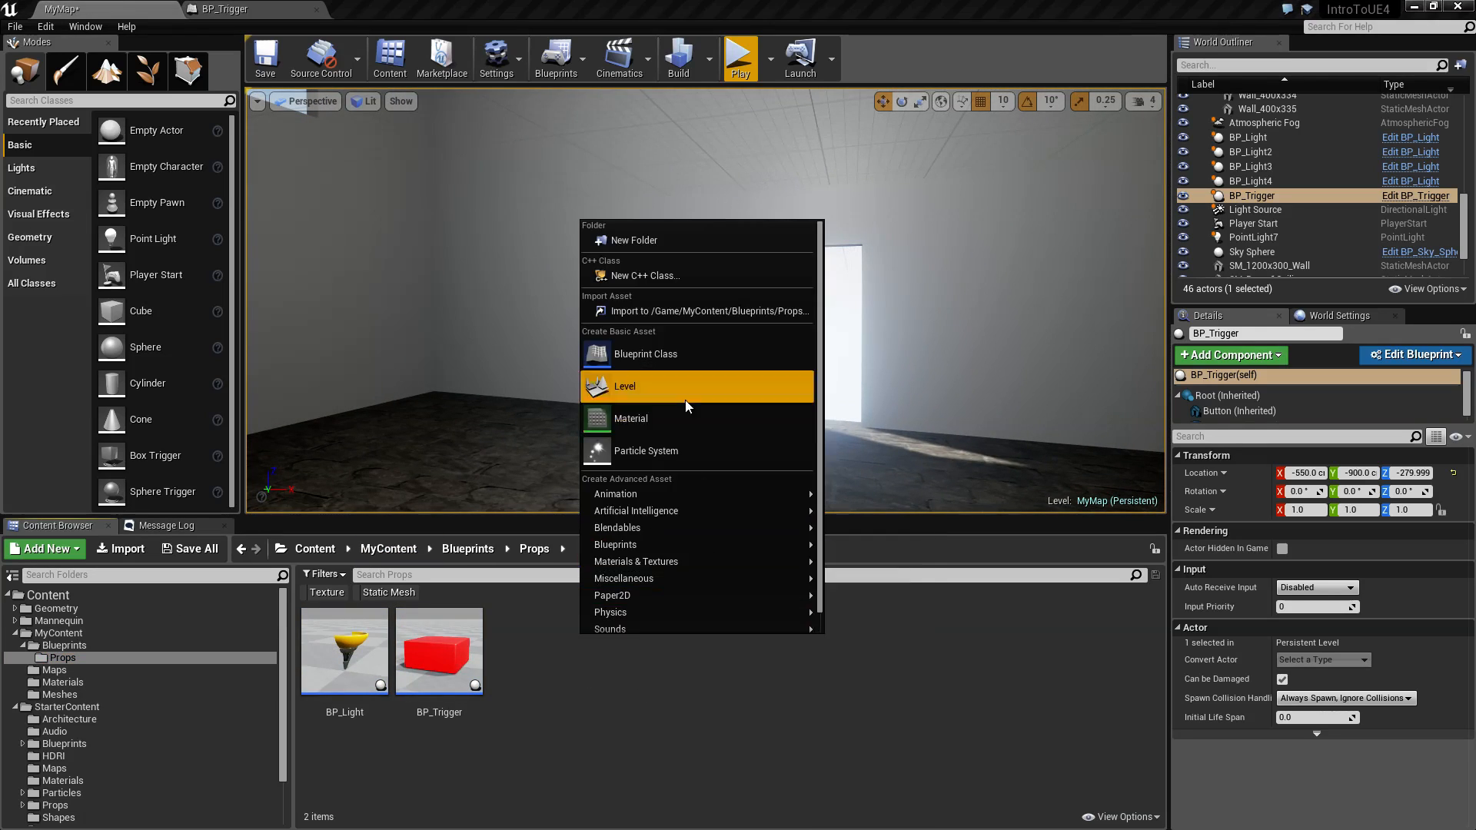
left_click(672, 358)
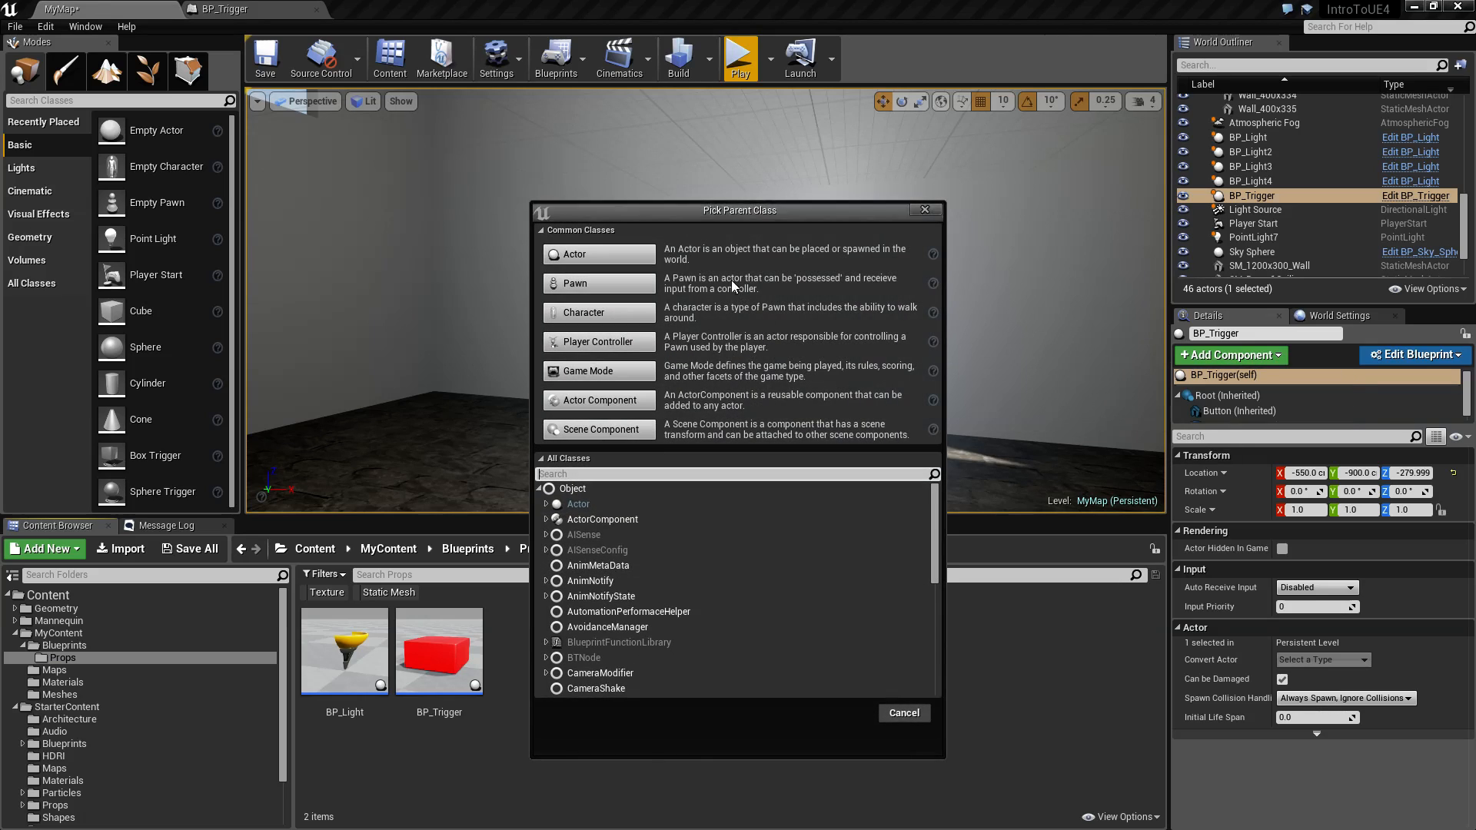
left_click(607, 252)
type("BP_Door")
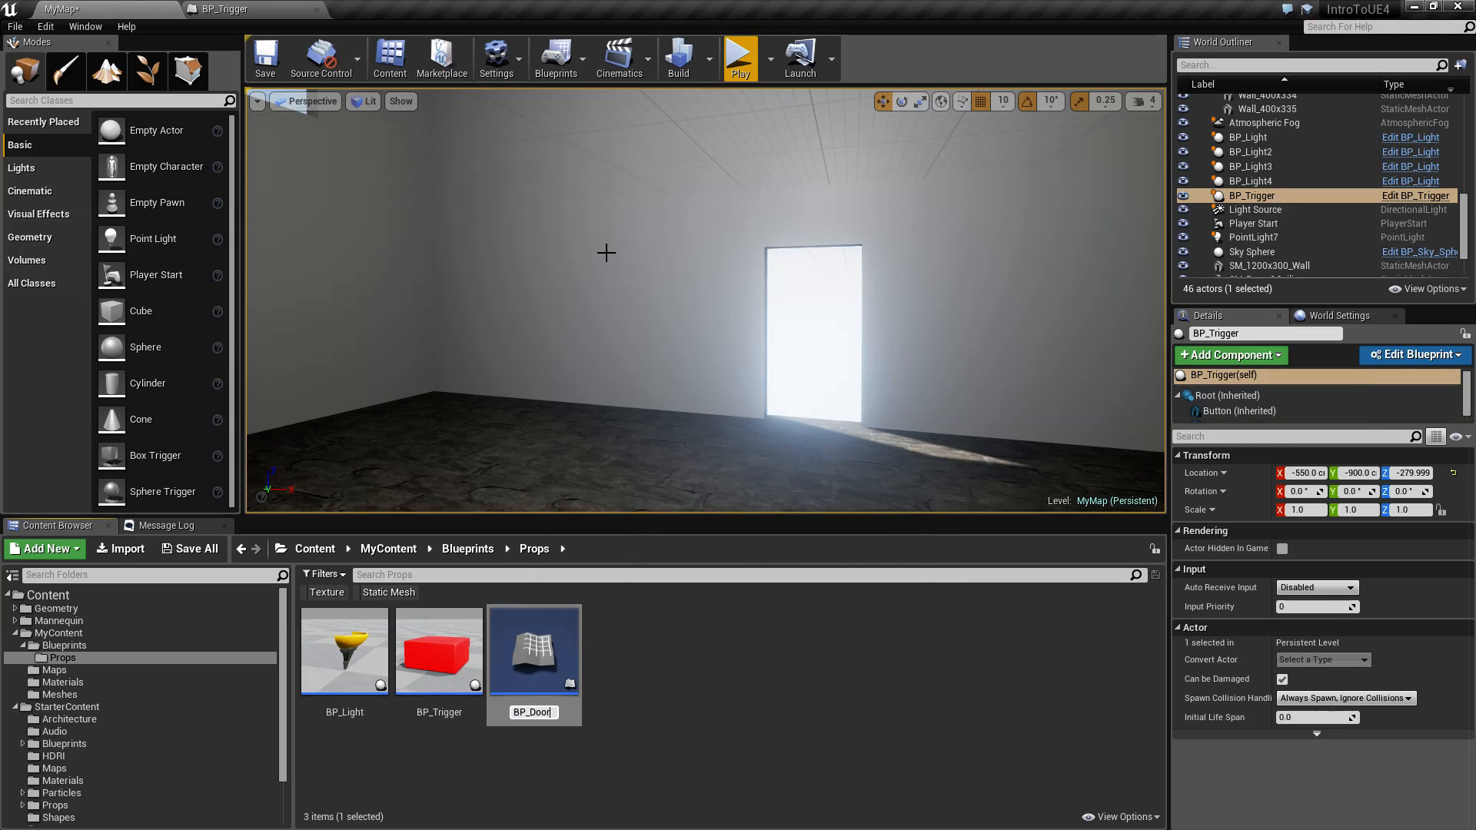
key("Return")
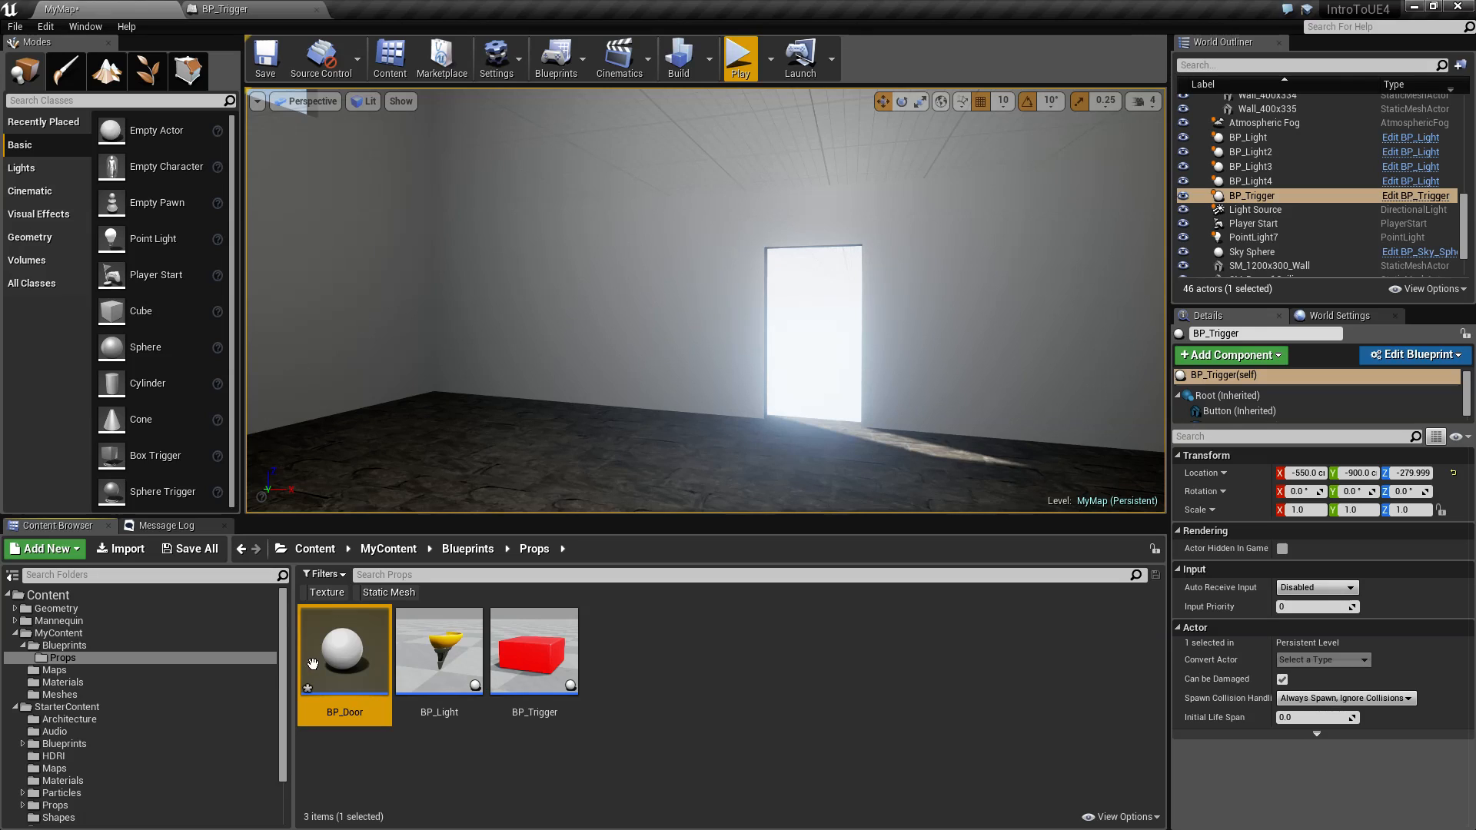
Step: Open BP_Door for editing and add a Scene component named Root
double_click(338, 638)
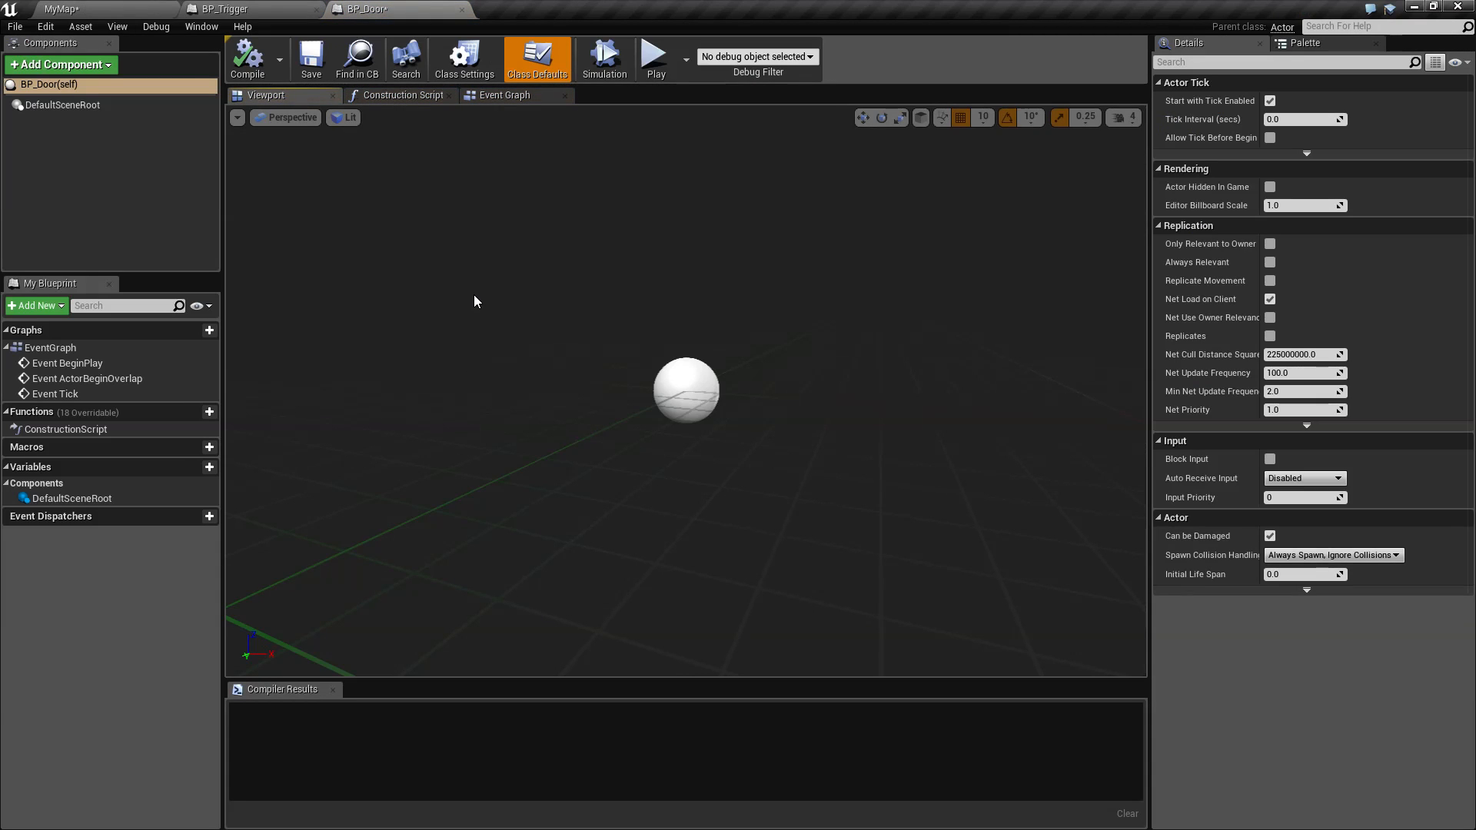
left_click(63, 64)
type("sce")
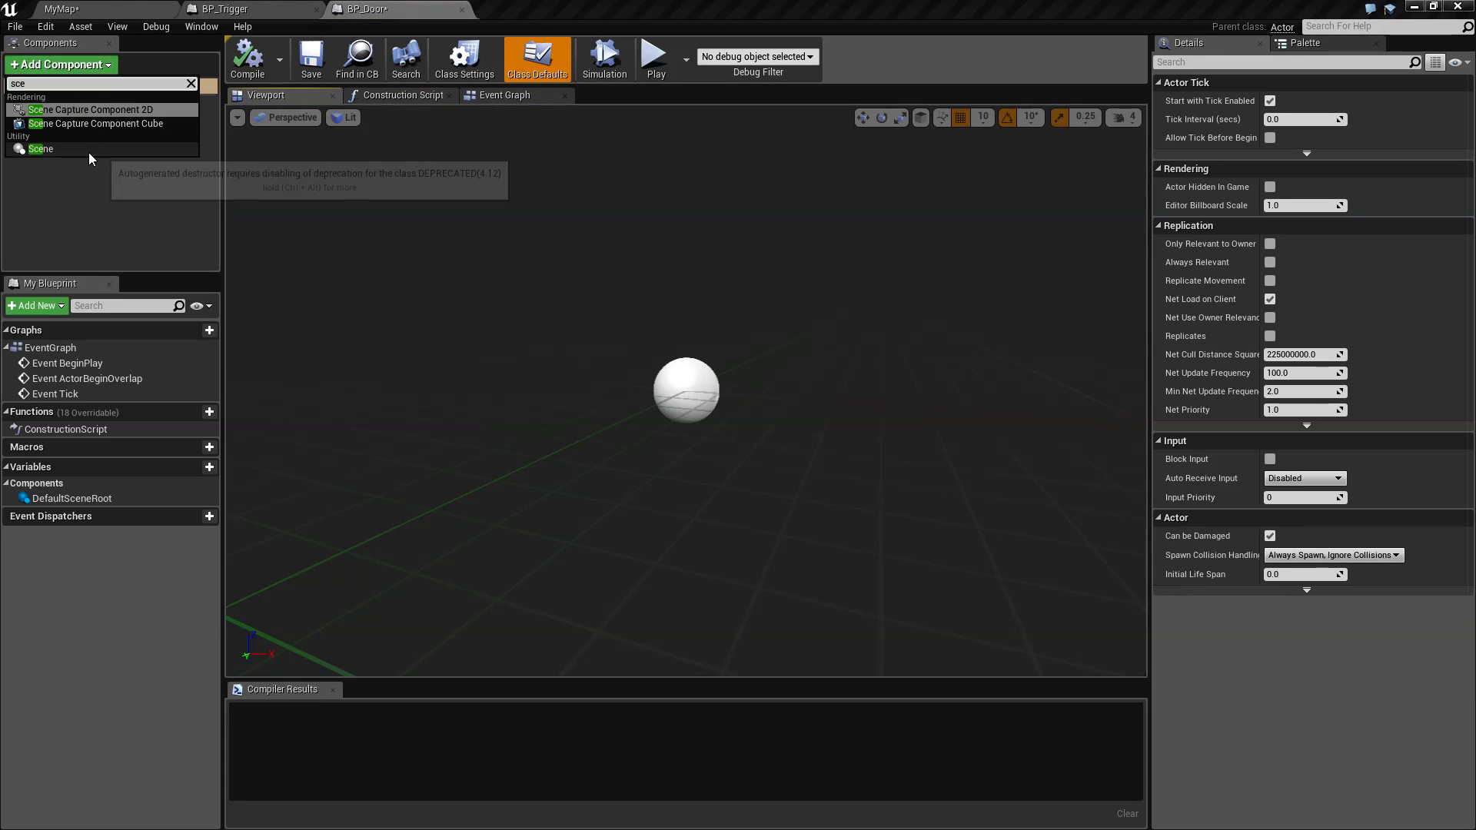
left_click(57, 150)
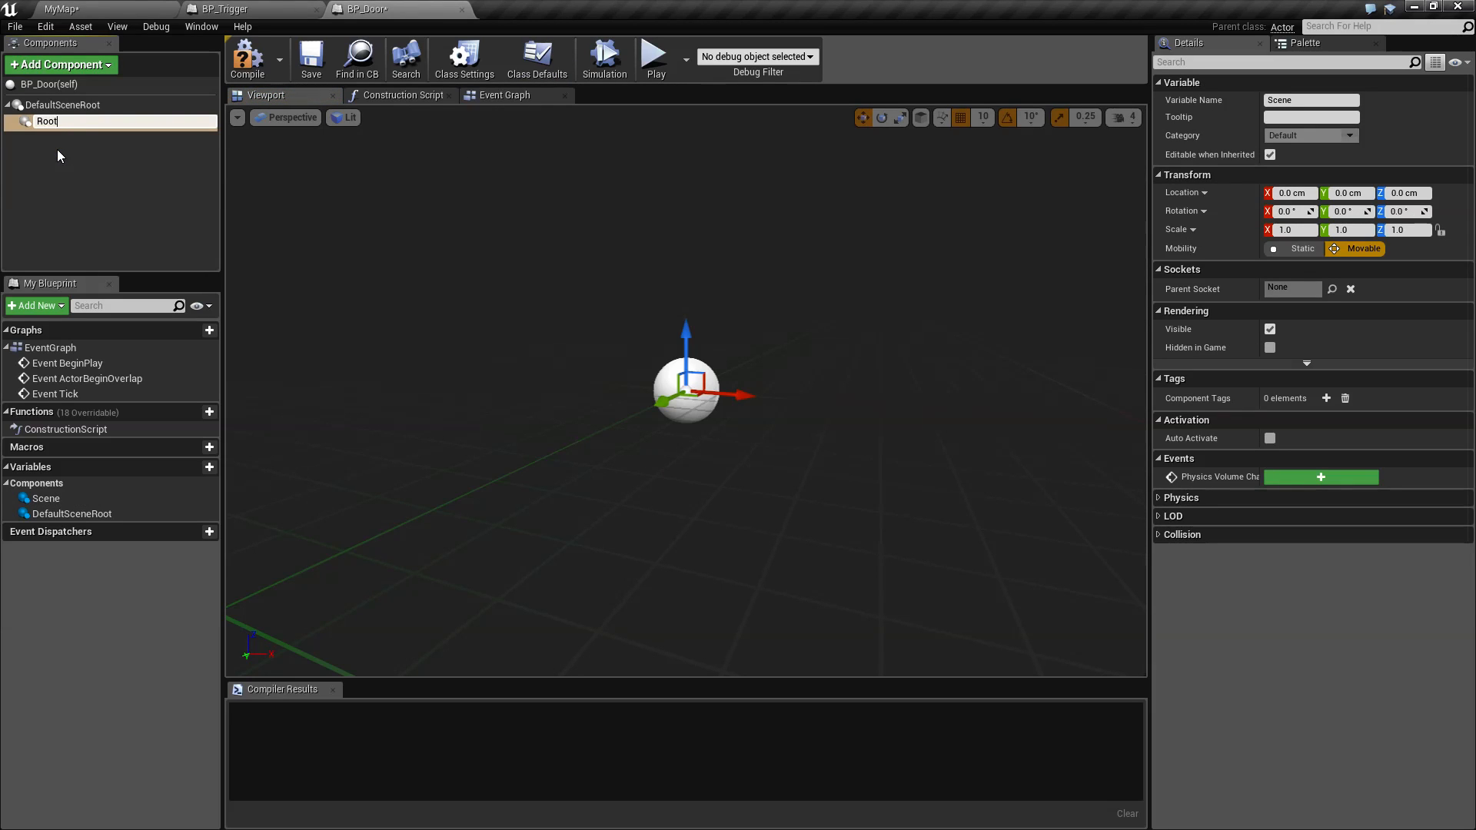
key("Return")
Step: Replace BP_Door's default scene root with the Root component and compile the Blueprint
left_click_drag(59, 121, 69, 104)
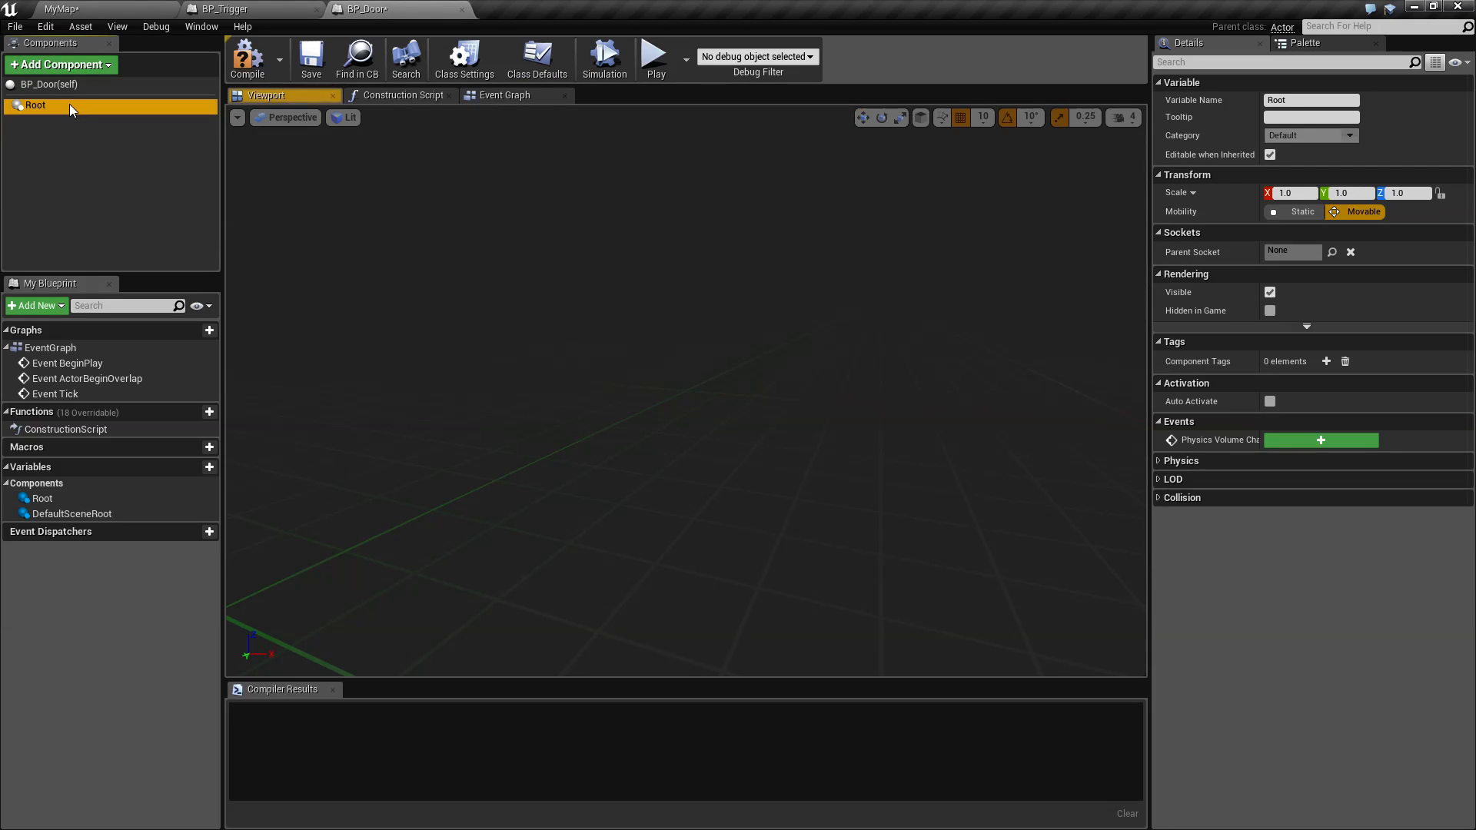
left_click(72, 172)
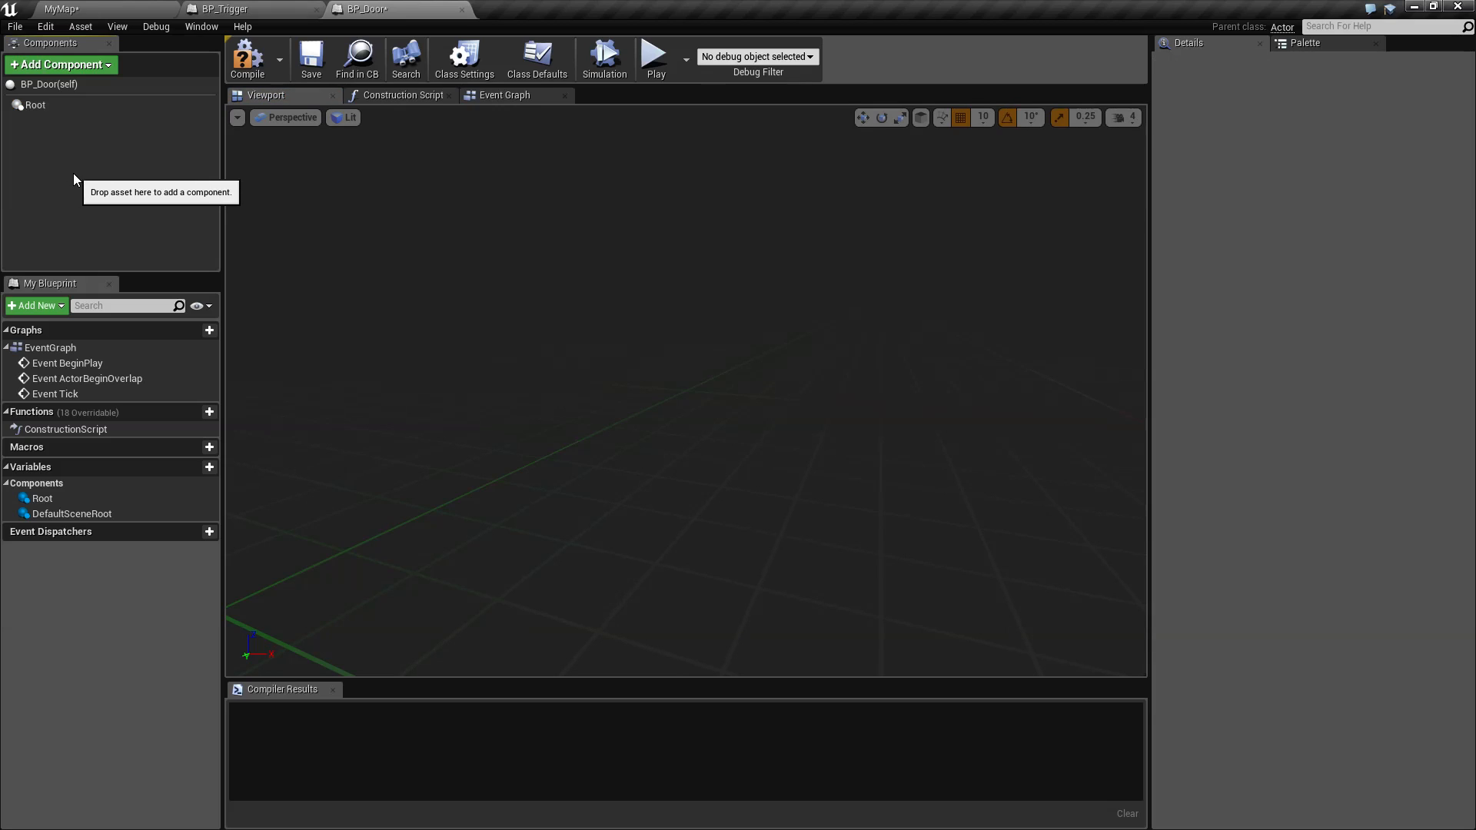
left_click(230, 69)
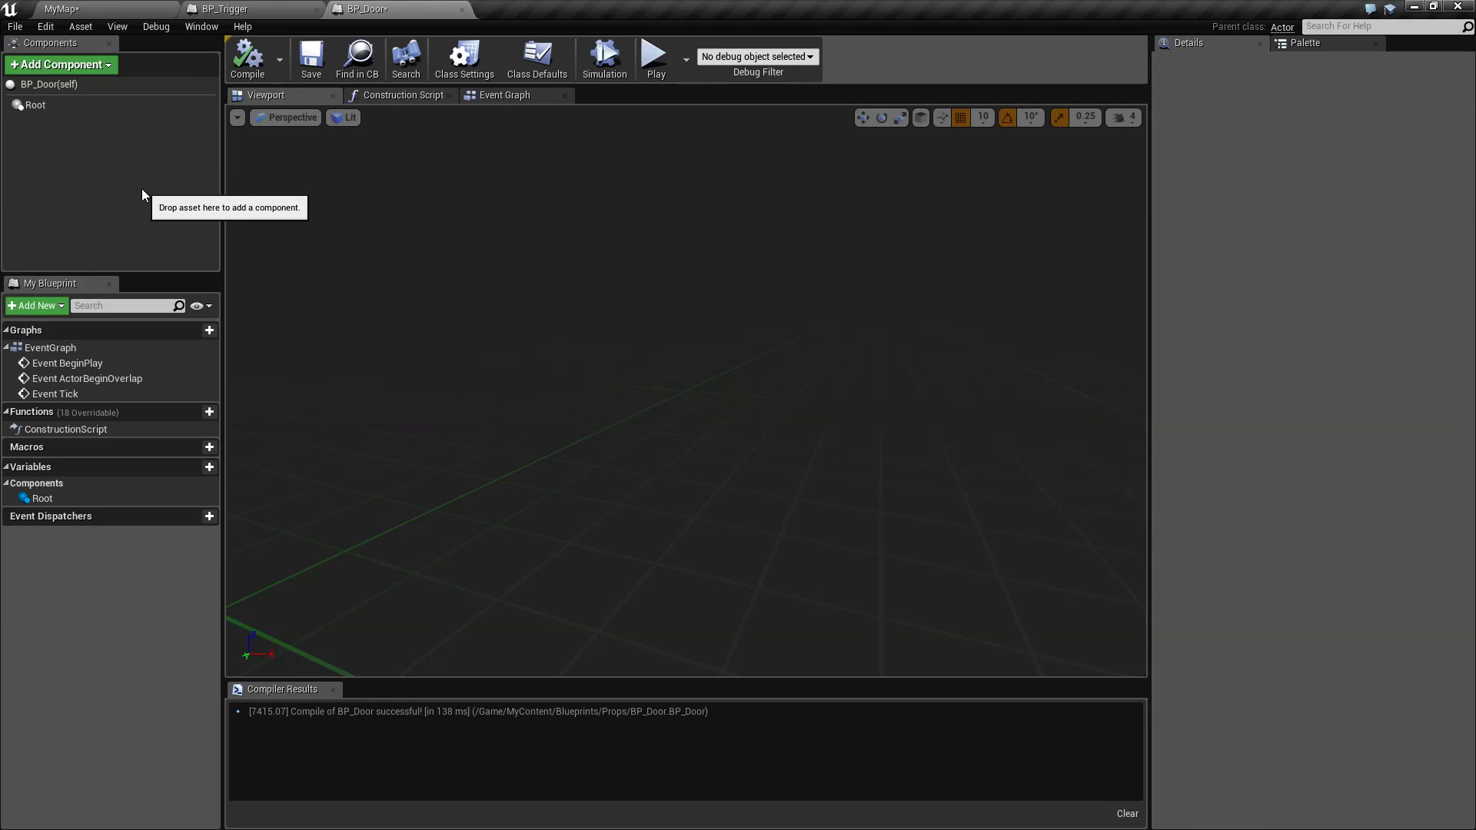
Step: Add two Static Mesh components to BP_Door
left_click(63, 65)
type("stat")
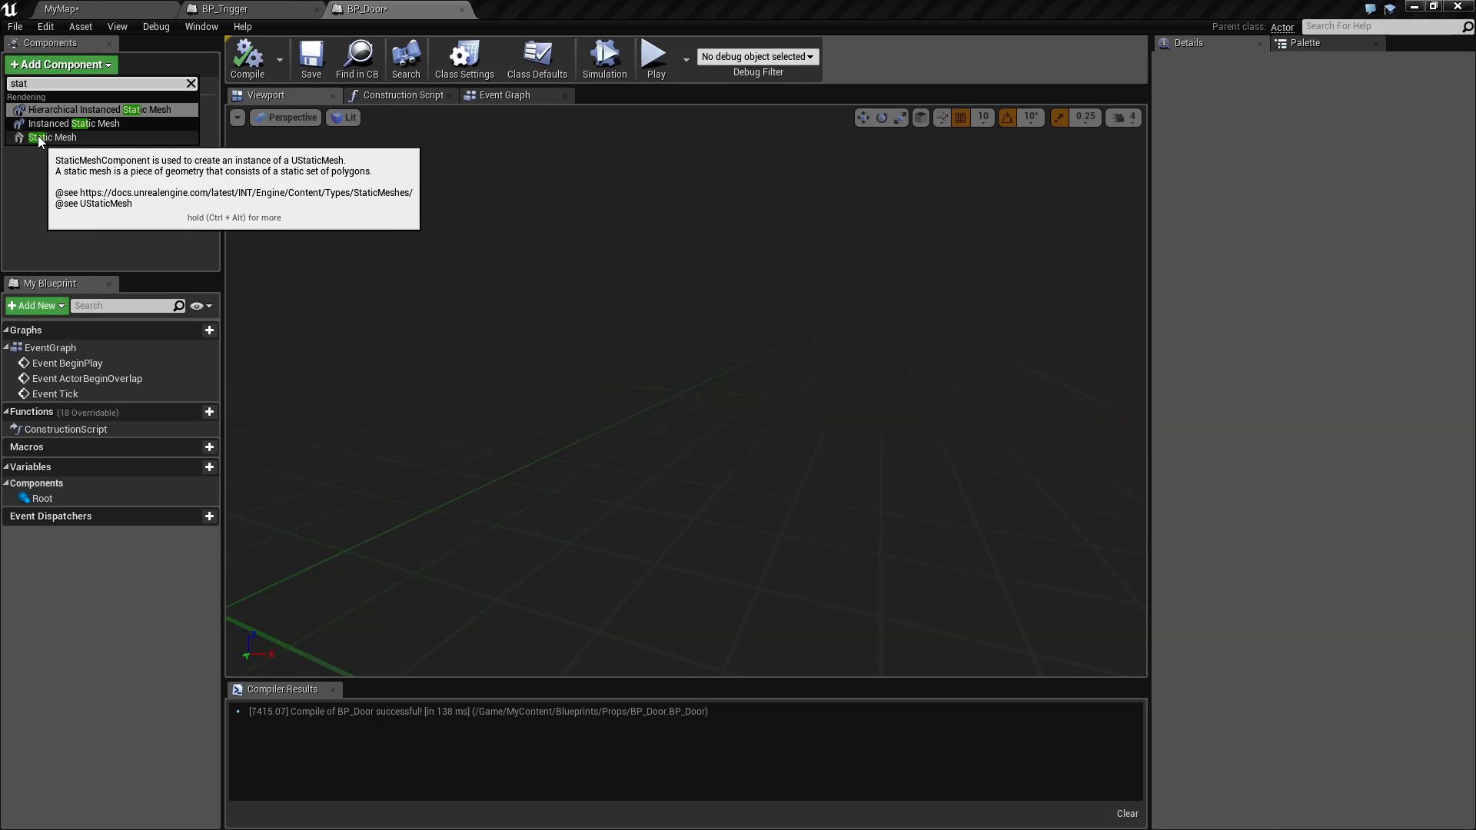
left_click(42, 138)
left_click(63, 65)
type("stat")
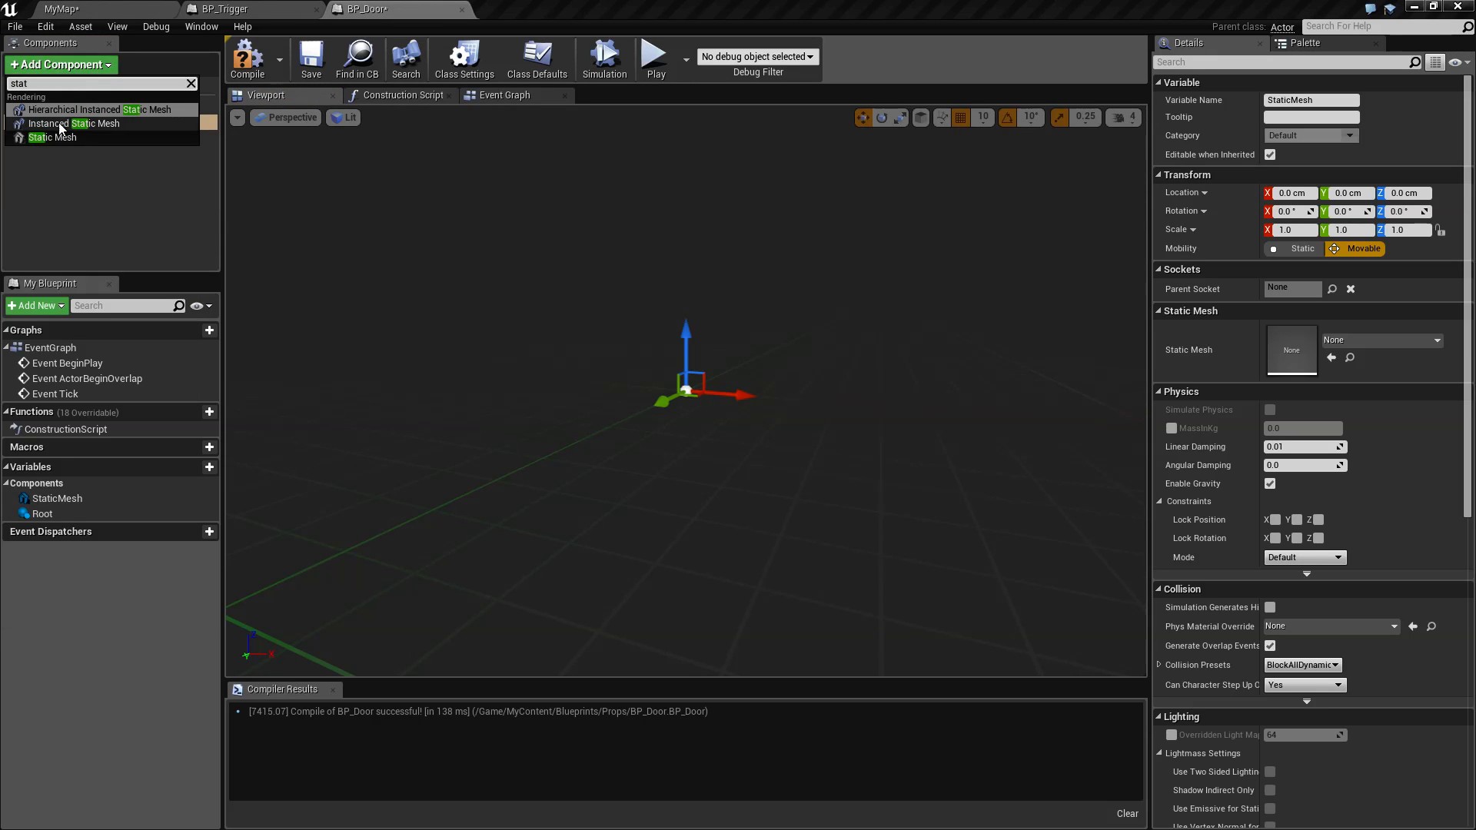
left_click(54, 136)
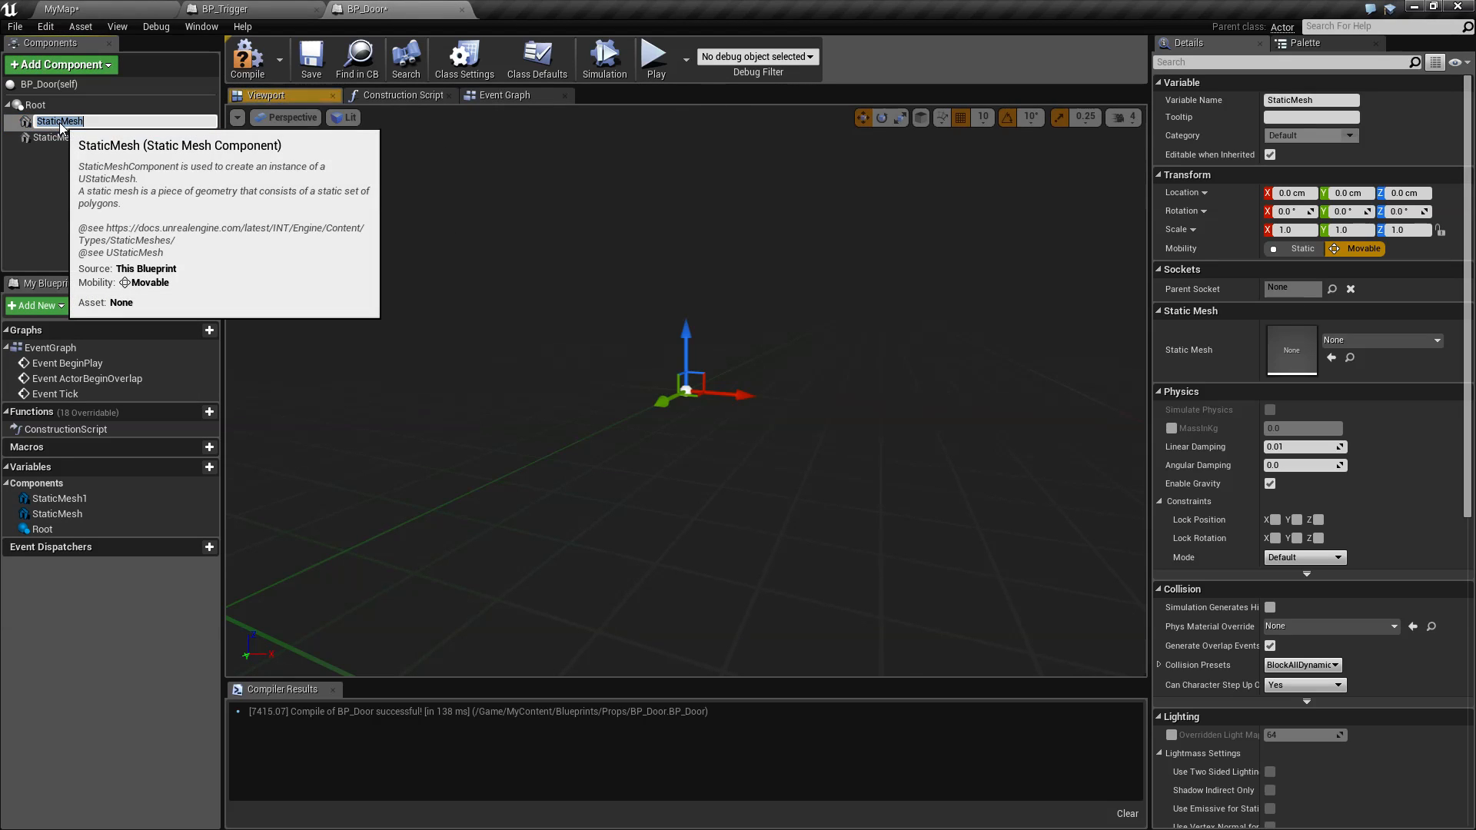
Step: Rename the first static mesh component DoorFrame and the second one Door
type("DoorFrame")
key("Return")
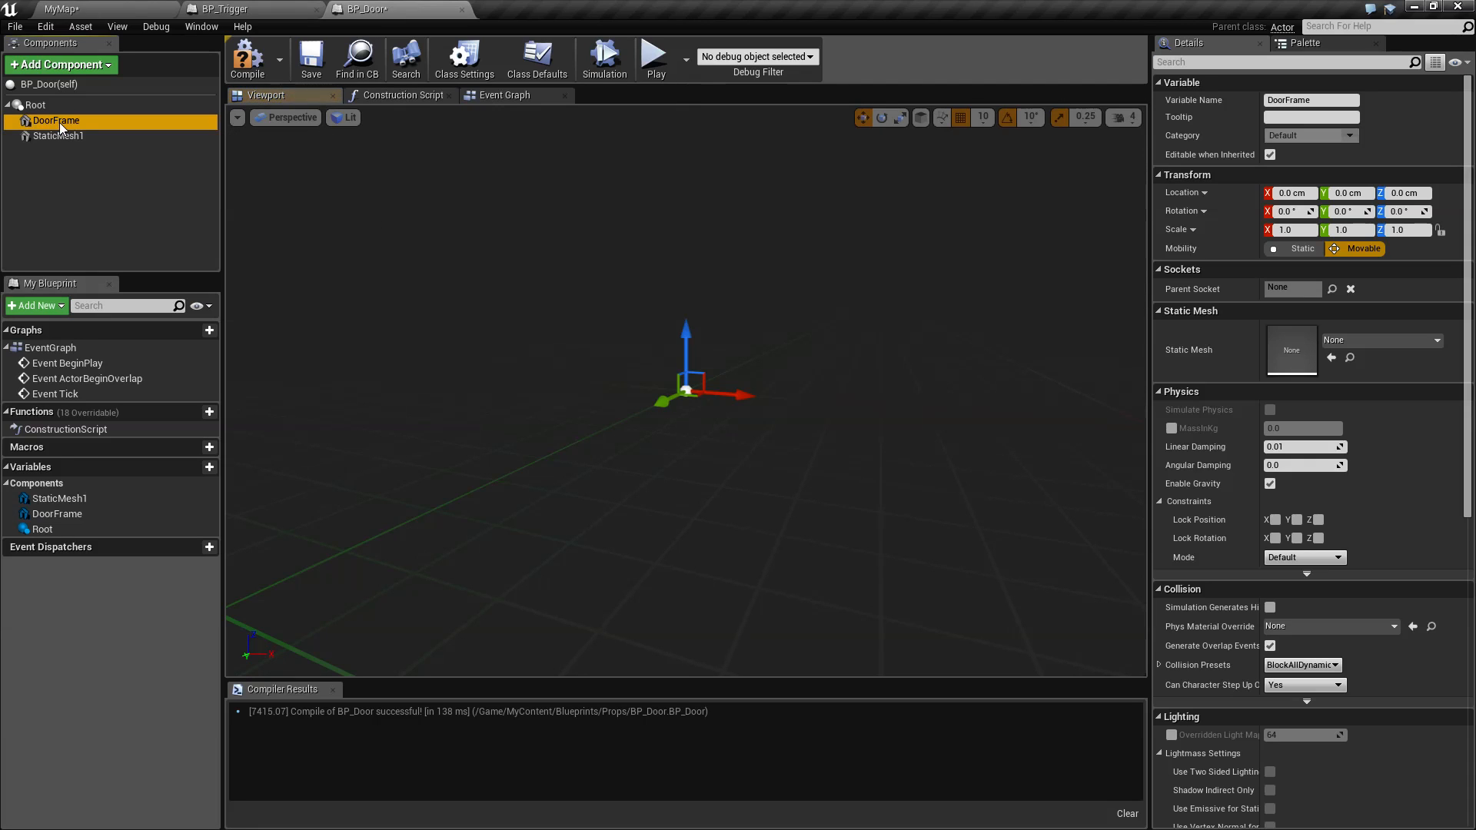
double_click(62, 138)
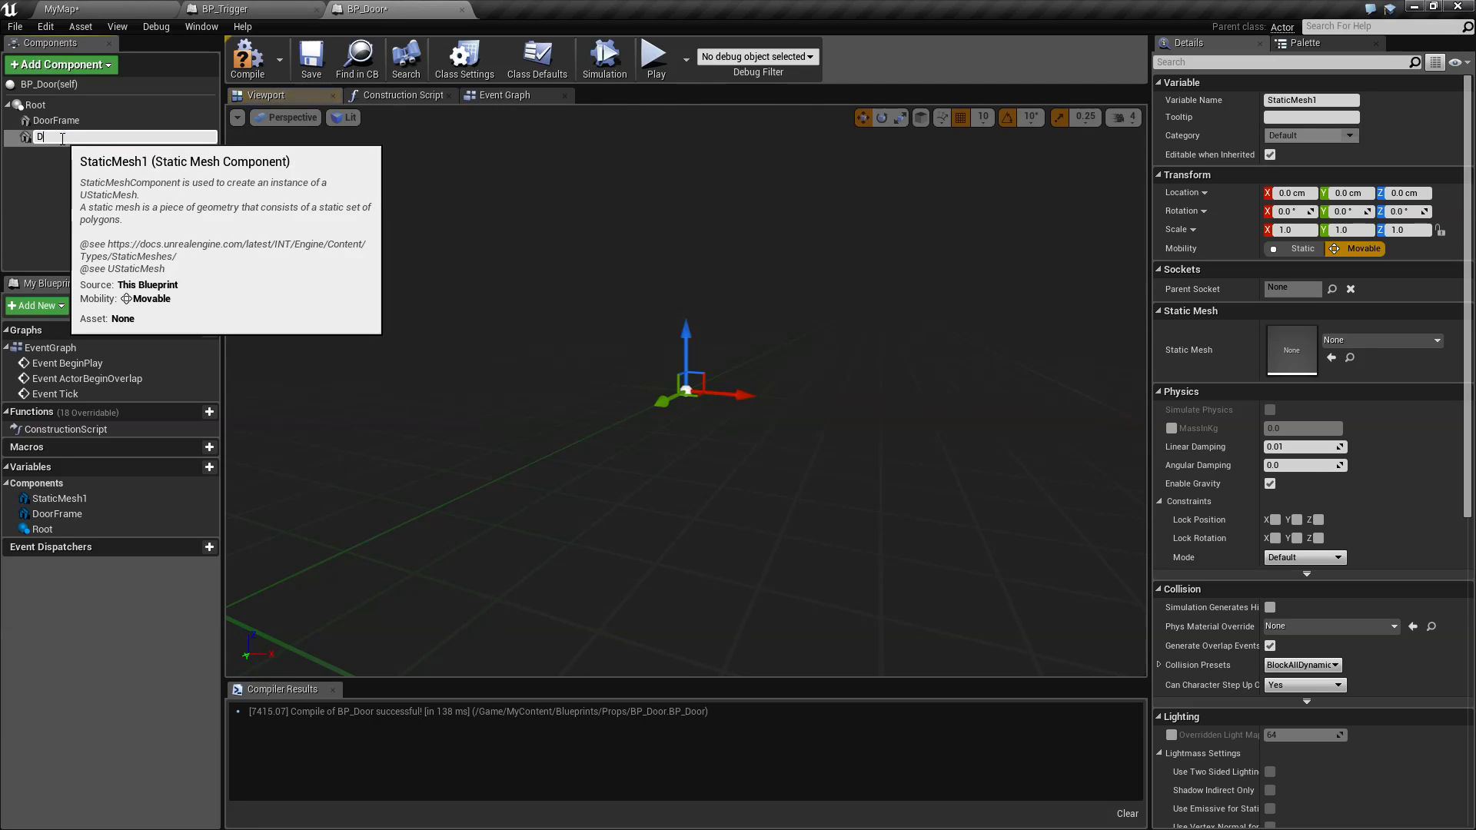
type("Door")
key("Return")
left_click(106, 176)
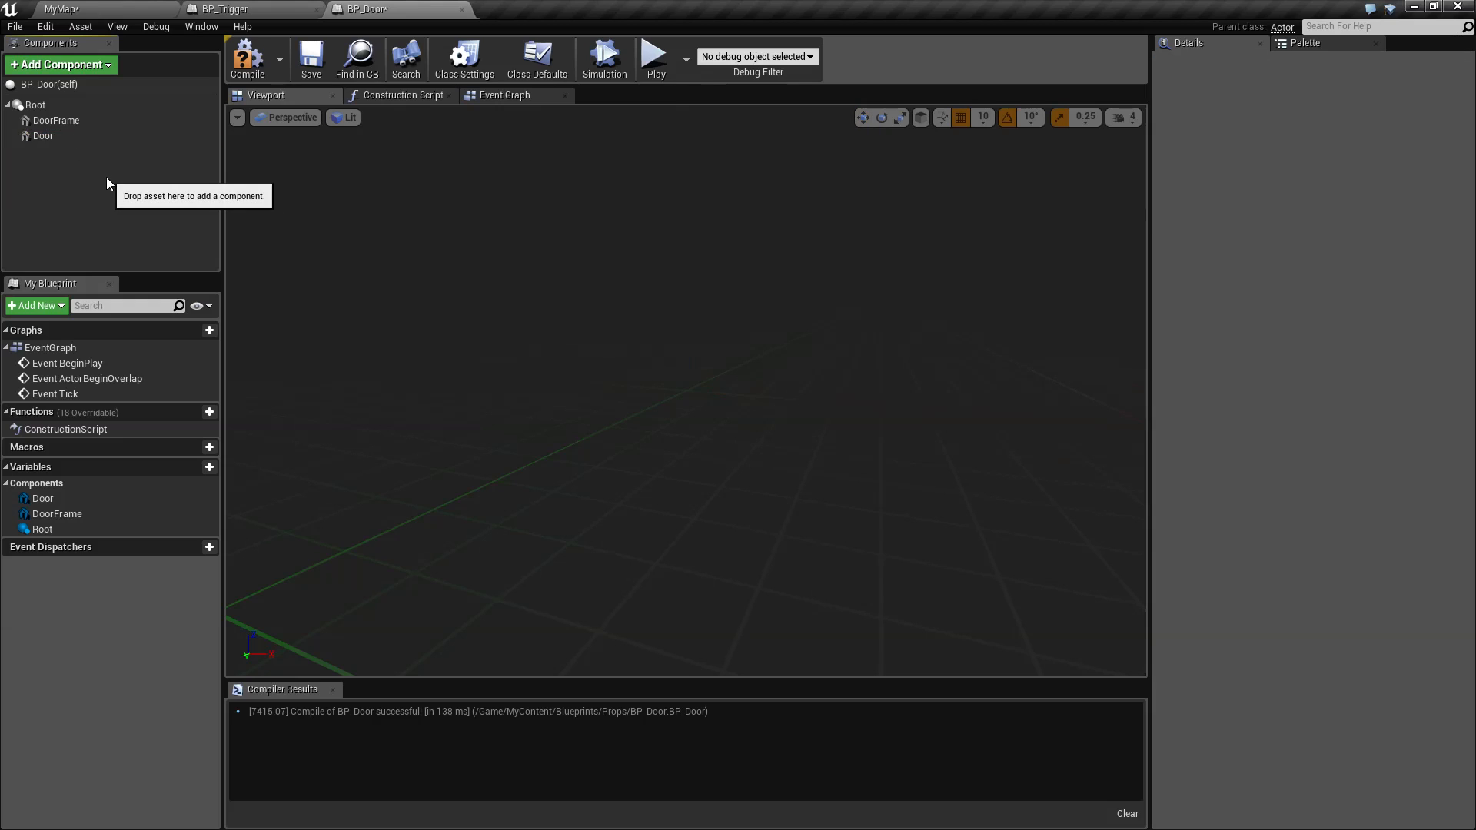
Step: Attach the Door component to DoorFrame as its child, and set DoorFrame's static mesh to SM_DoorFrame
left_click(64, 123)
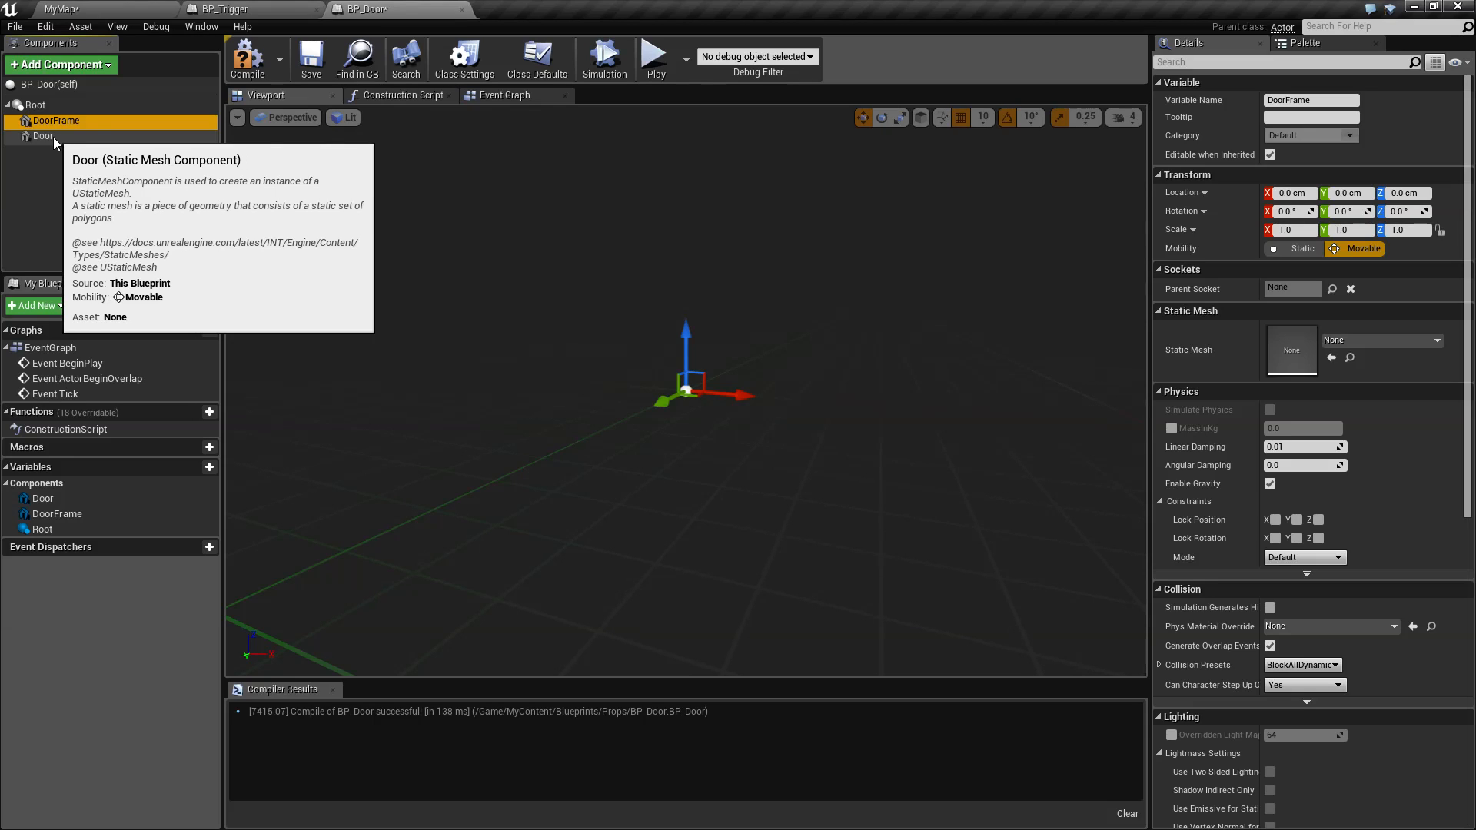
left_click_drag(53, 137, 75, 118)
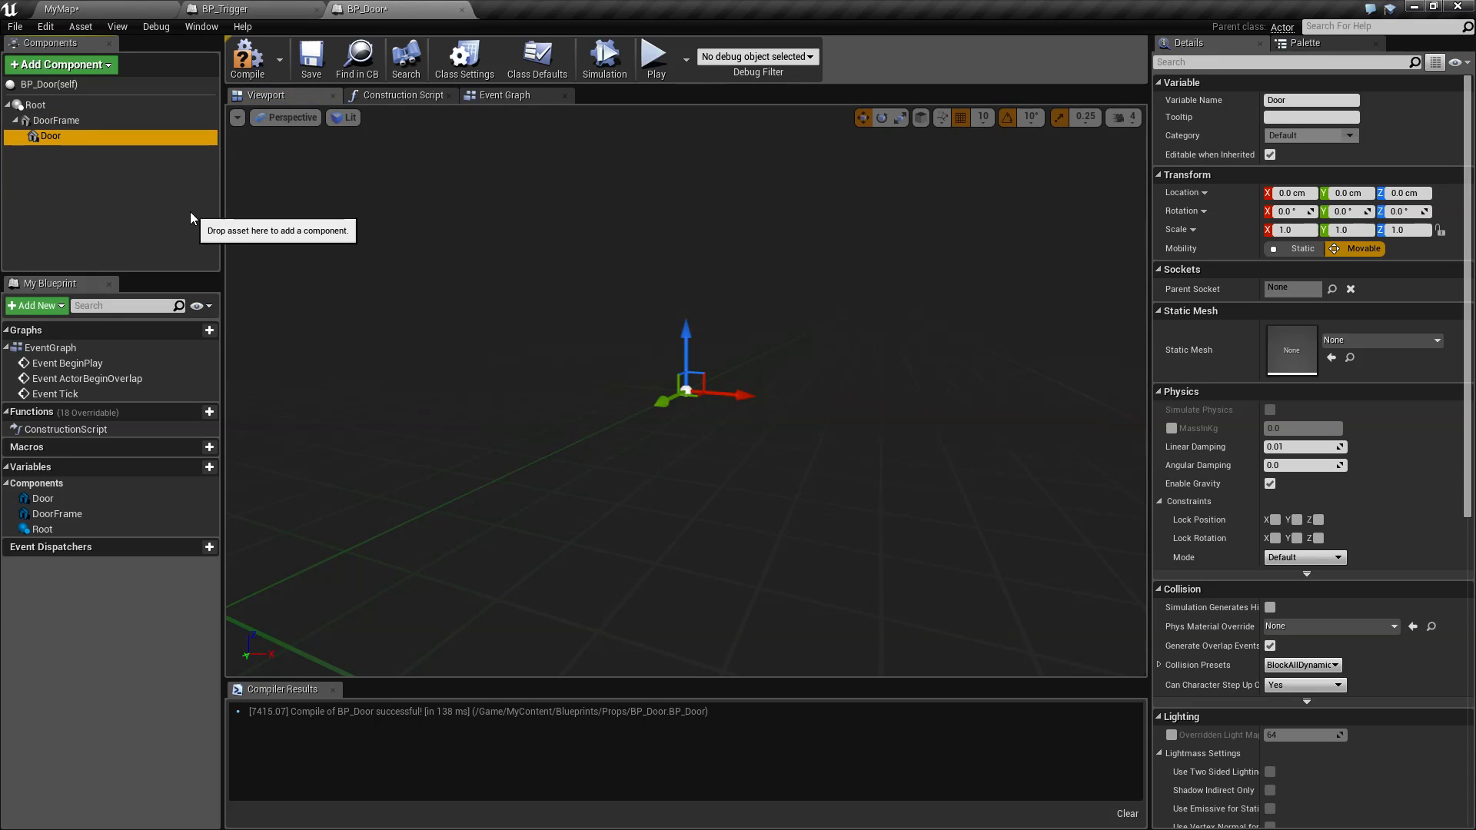
left_click(60, 120)
left_click(1349, 341)
type("door")
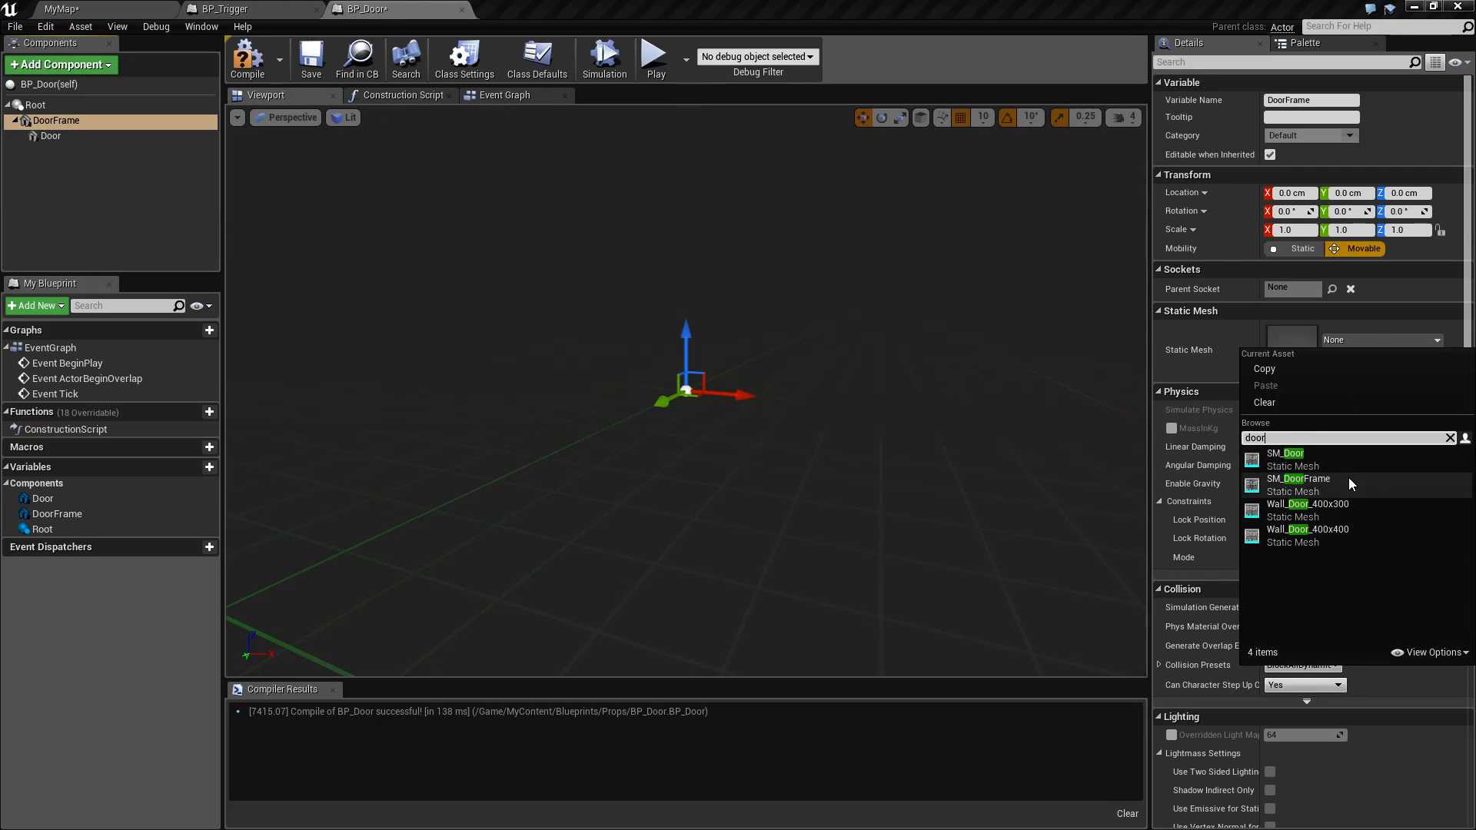
left_click(1313, 483)
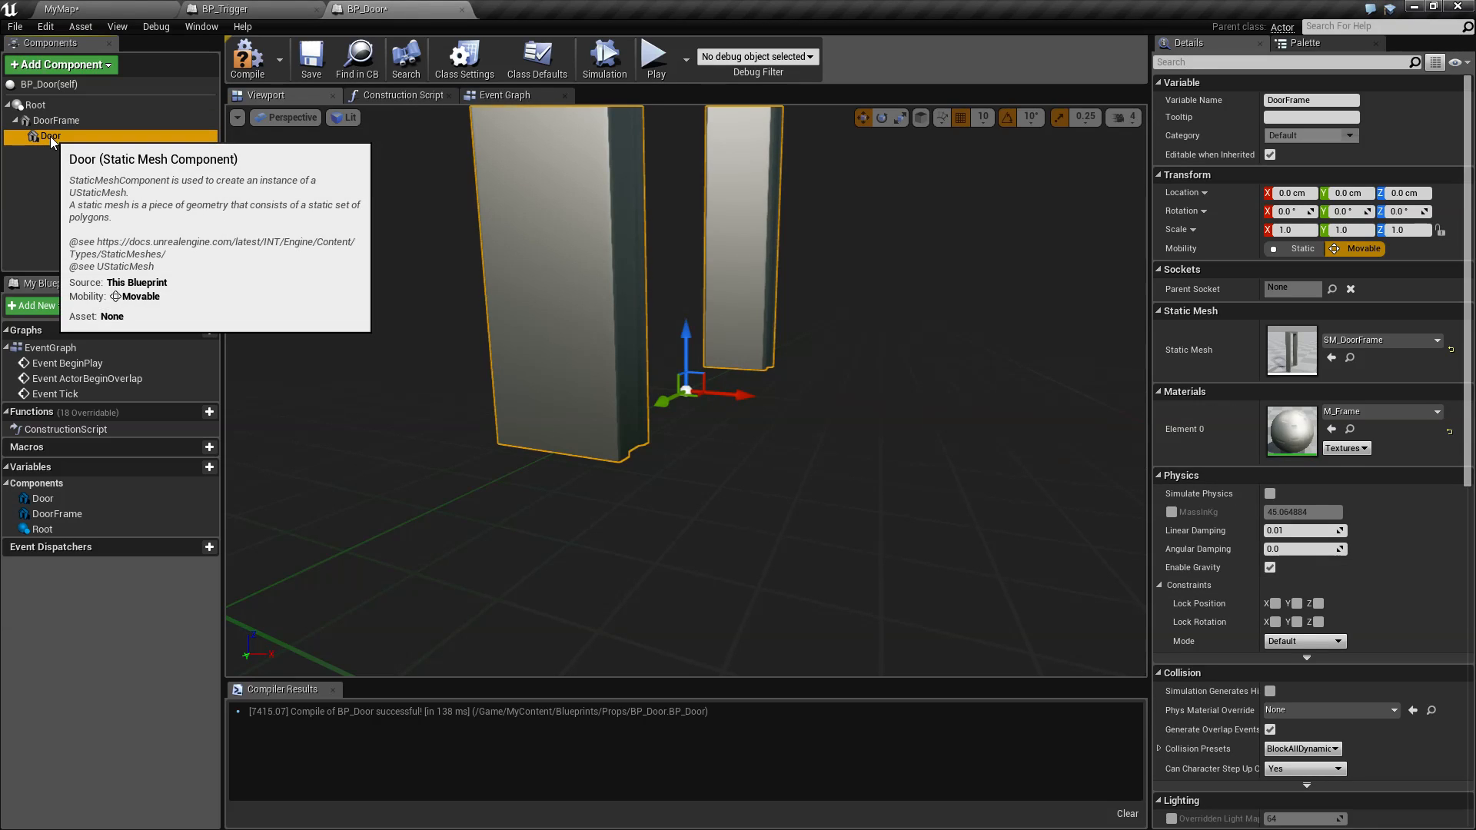
Step: Set the Door component's static mesh to SM_Door
left_click(51, 137)
left_click(1350, 341)
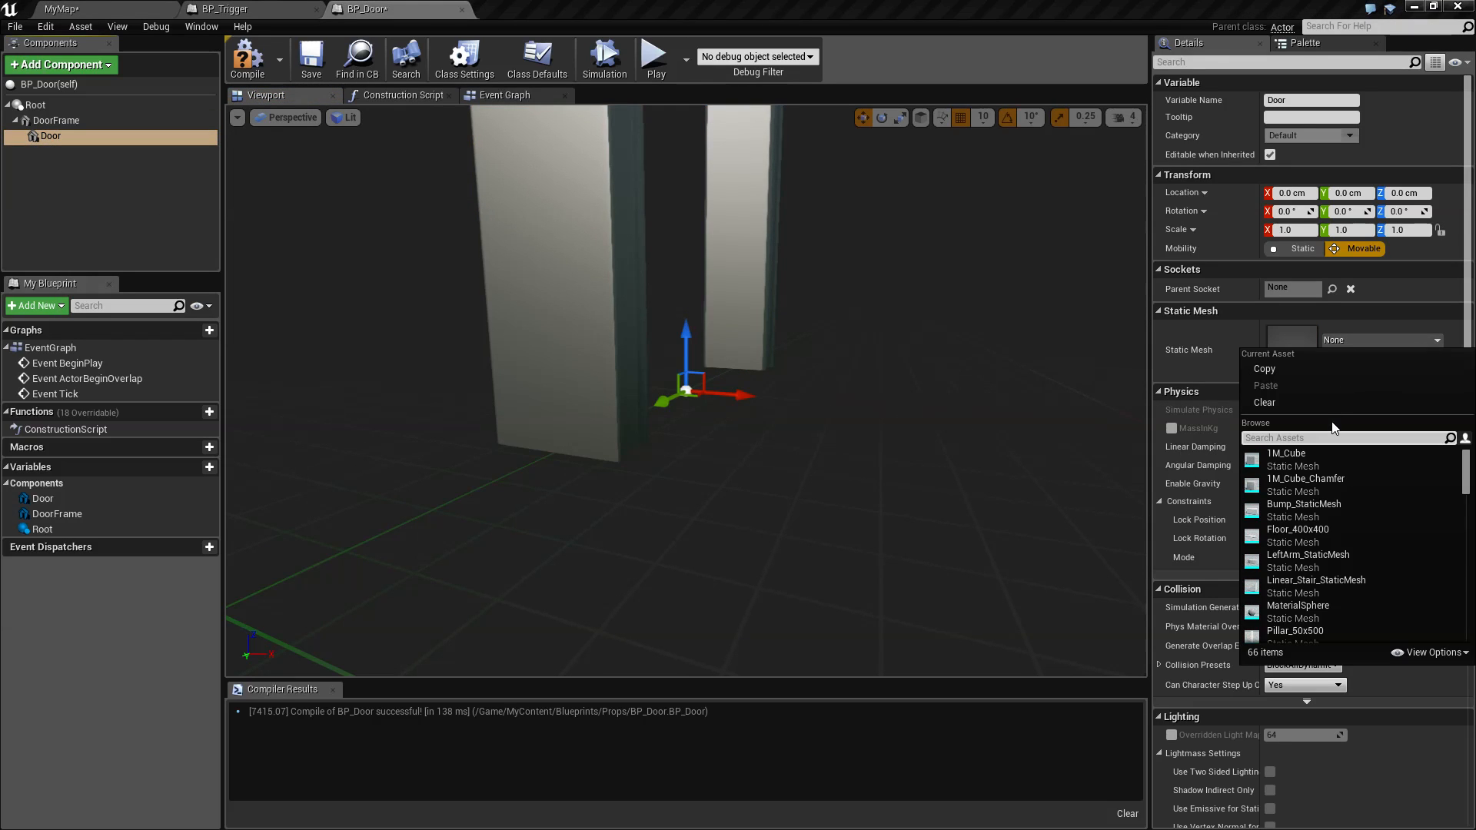
type("door")
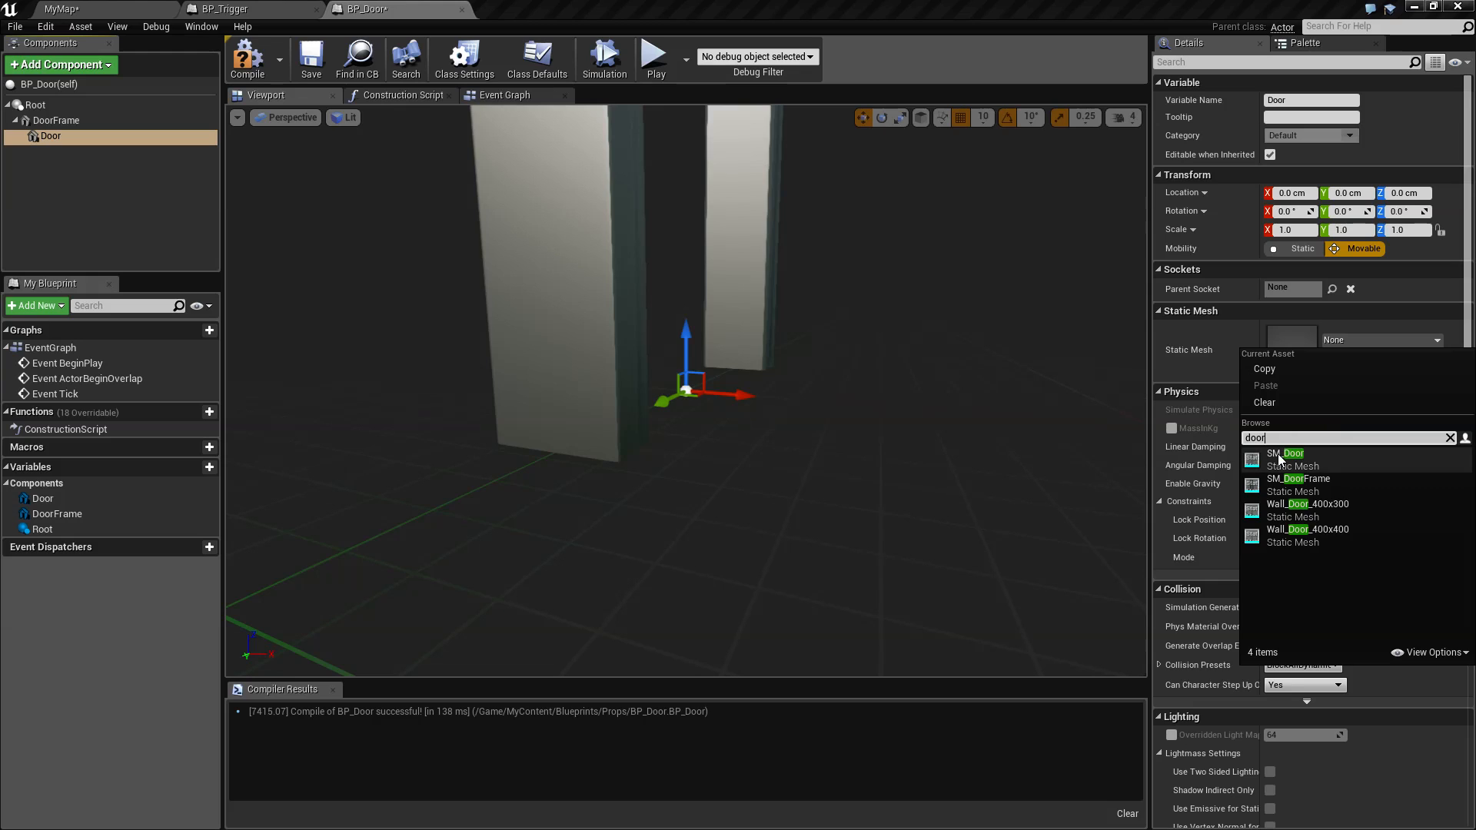
left_click(1280, 456)
right_click_drag(923, 430, 638, 358)
Step: Try rotating the Door component about its vertical axis, and reset its rotation to the default
left_click(56, 121)
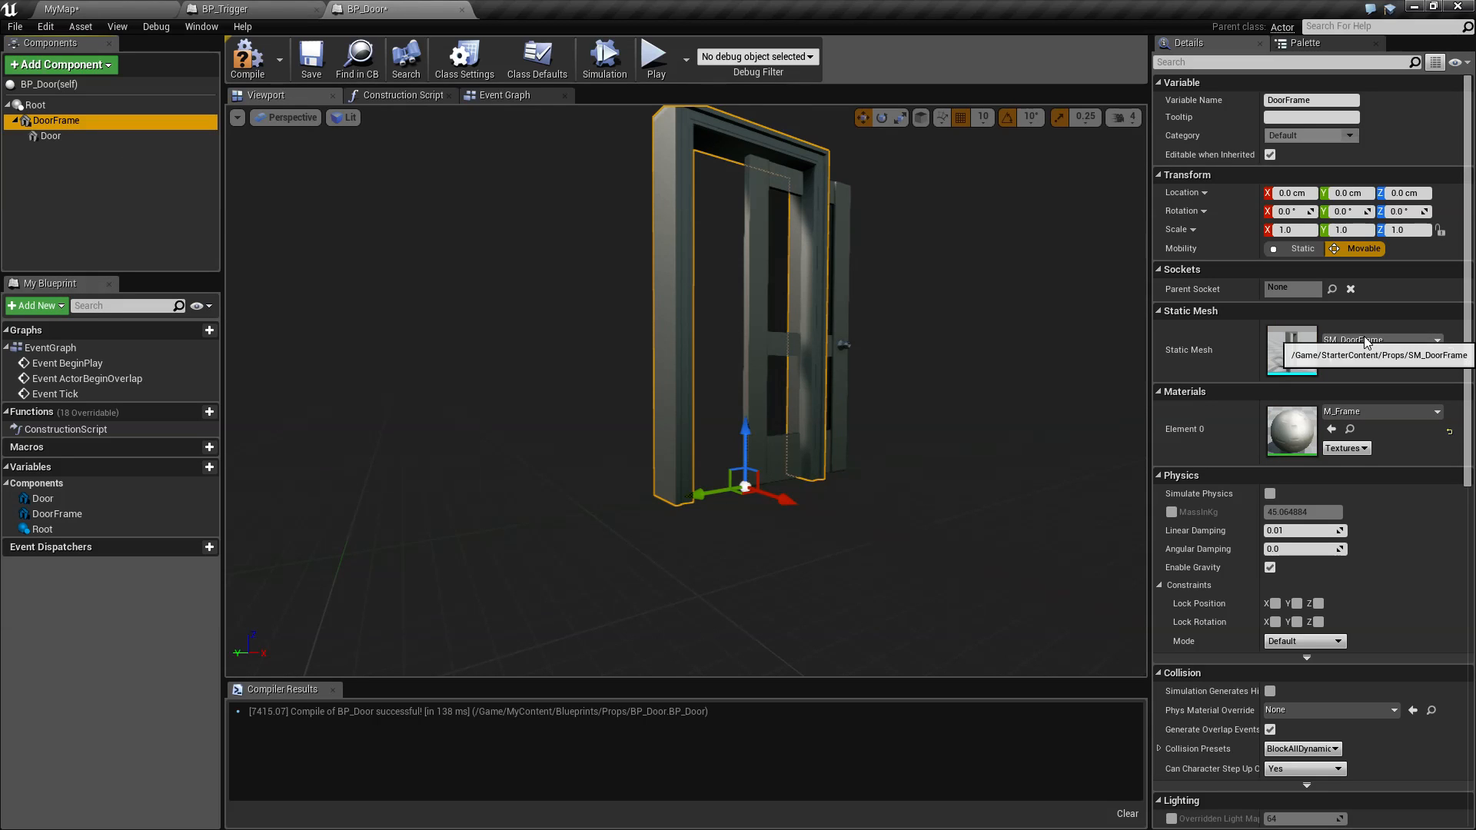
left_click(62, 136)
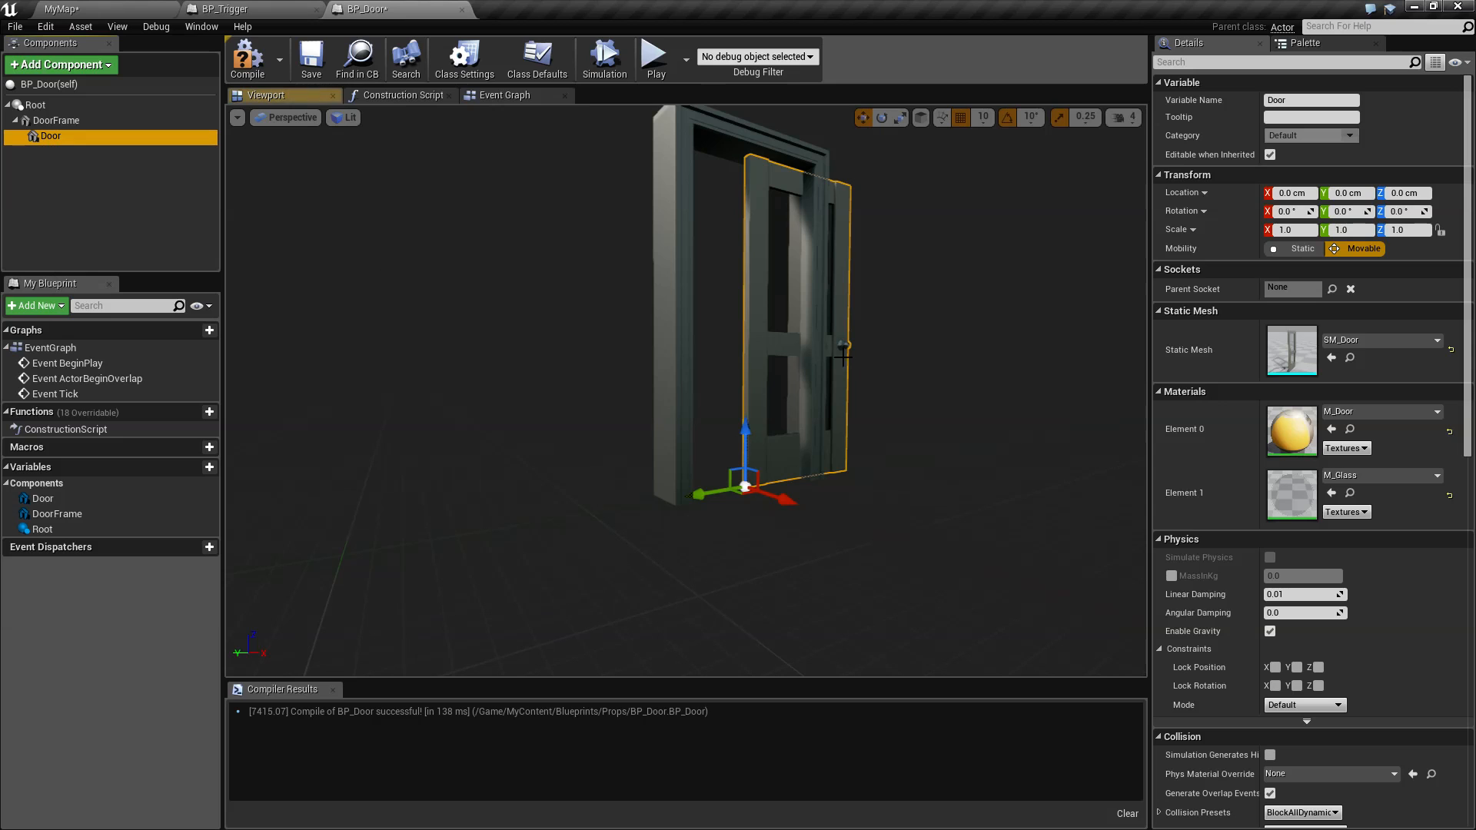
right_click_drag(879, 417, 838, 346)
right_click_drag(665, 405, 709, 439)
key("e")
left_click_drag(668, 626, 632, 625)
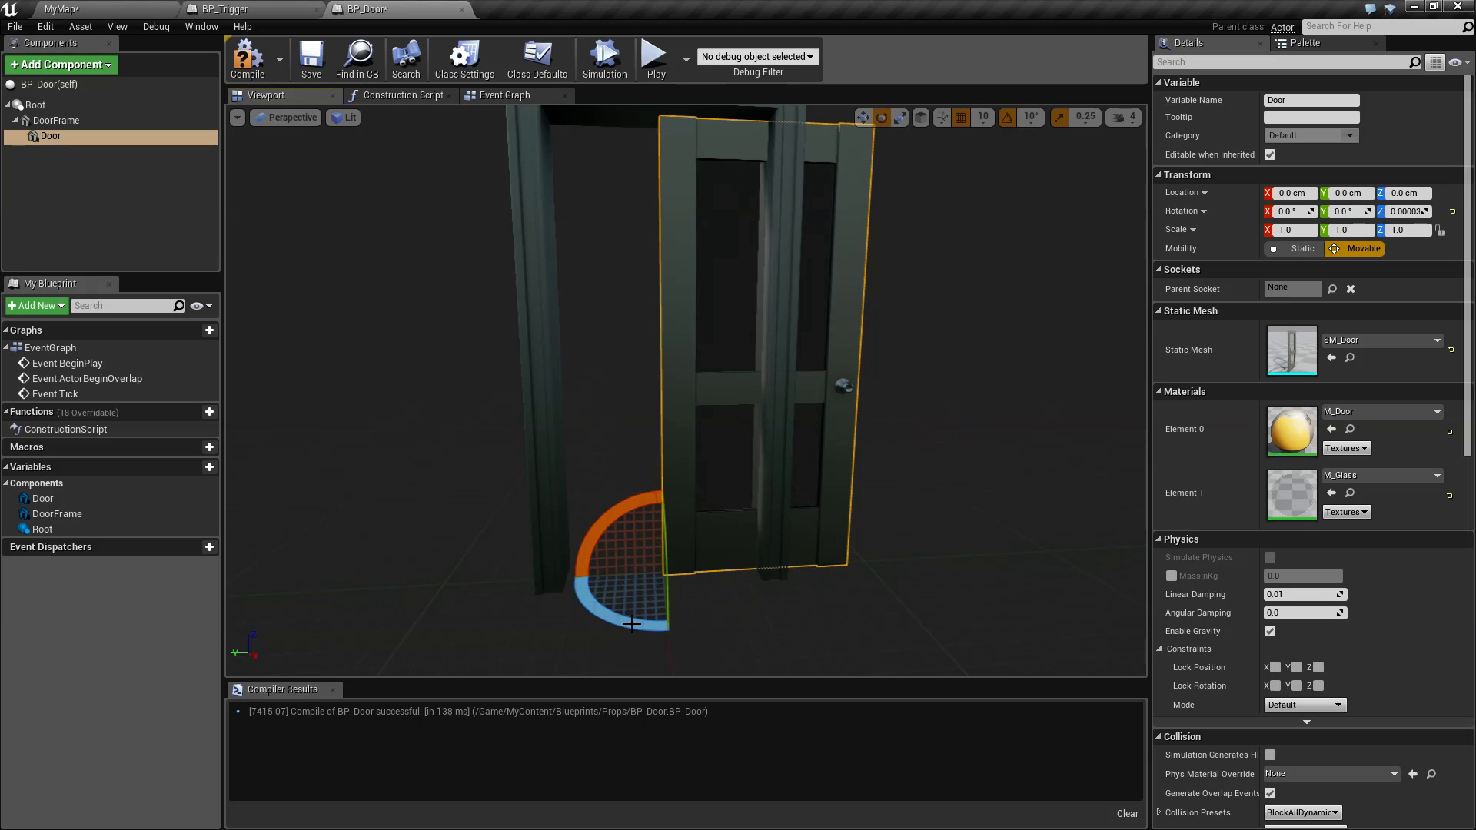
left_click_drag(741, 601, 792, 607, "alt")
right_click_drag(792, 607, 731, 607)
left_click(1450, 212)
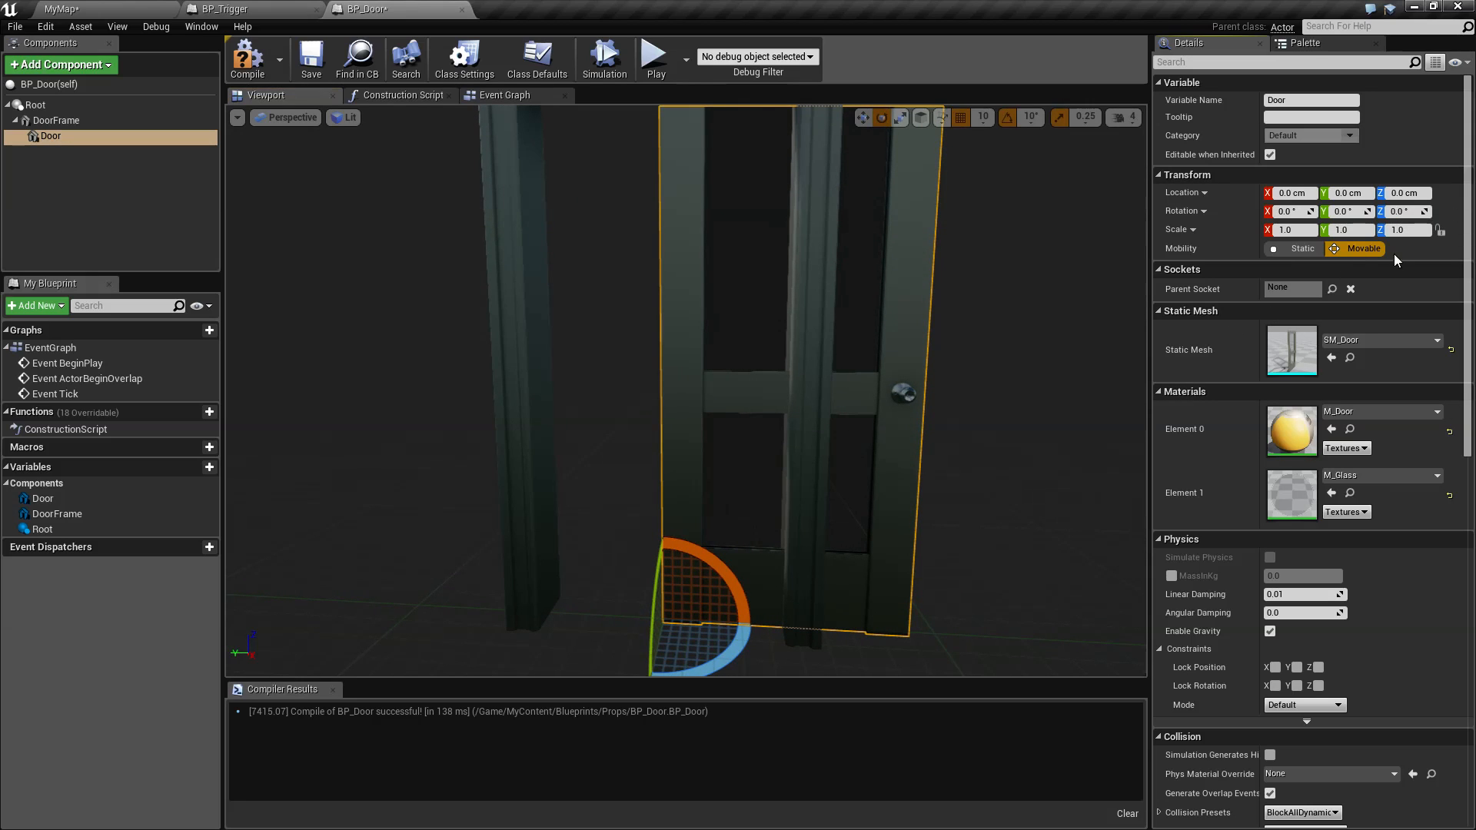
Step: Move the Door component along the Y axis into the door frame, to a Y location of 50 cm
left_click(542, 478)
key("f")
right_click_drag(677, 507, 653, 510)
key("w")
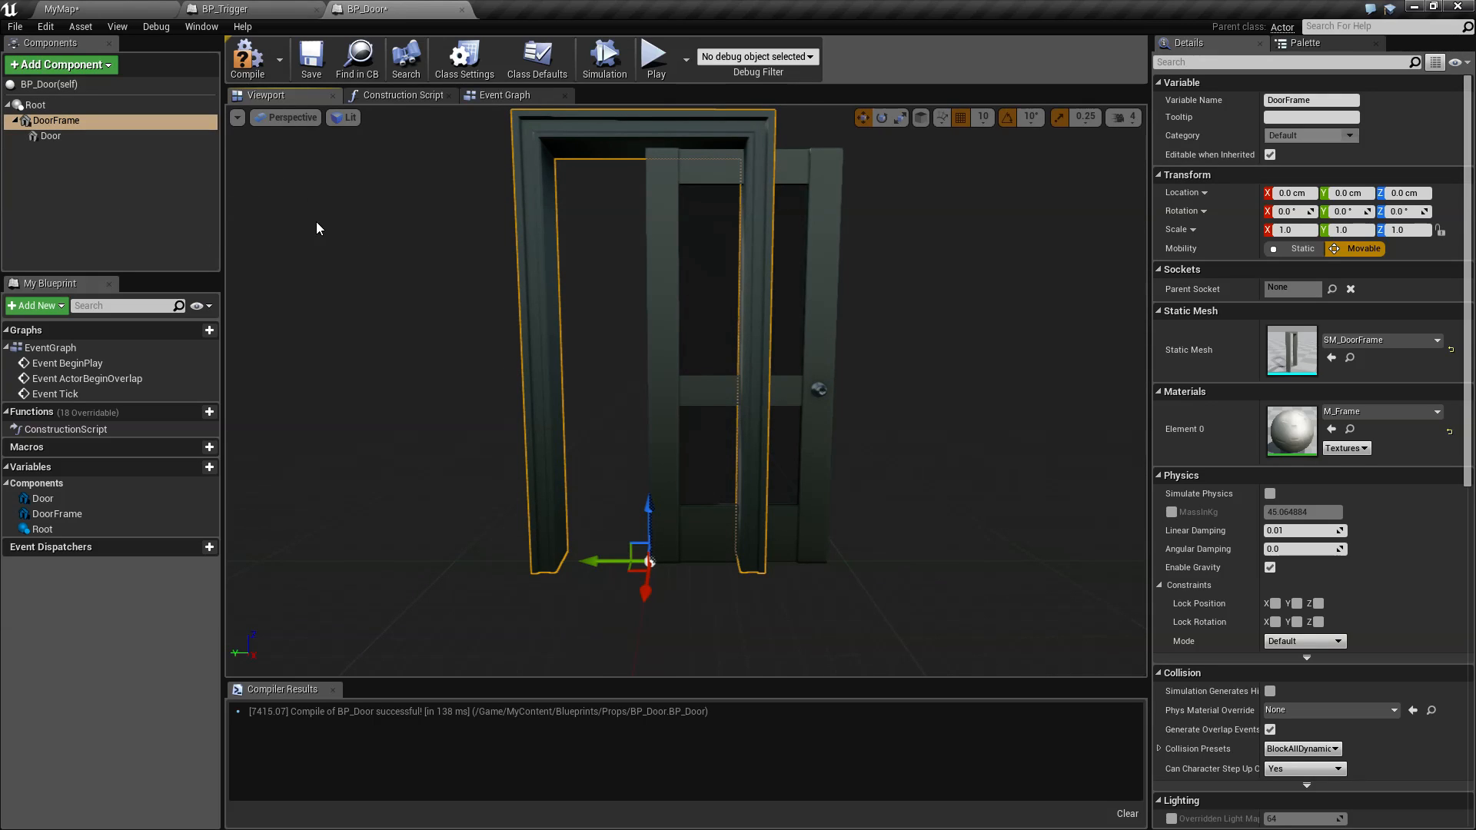
left_click(51, 135)
left_click_drag(610, 559, 517, 561)
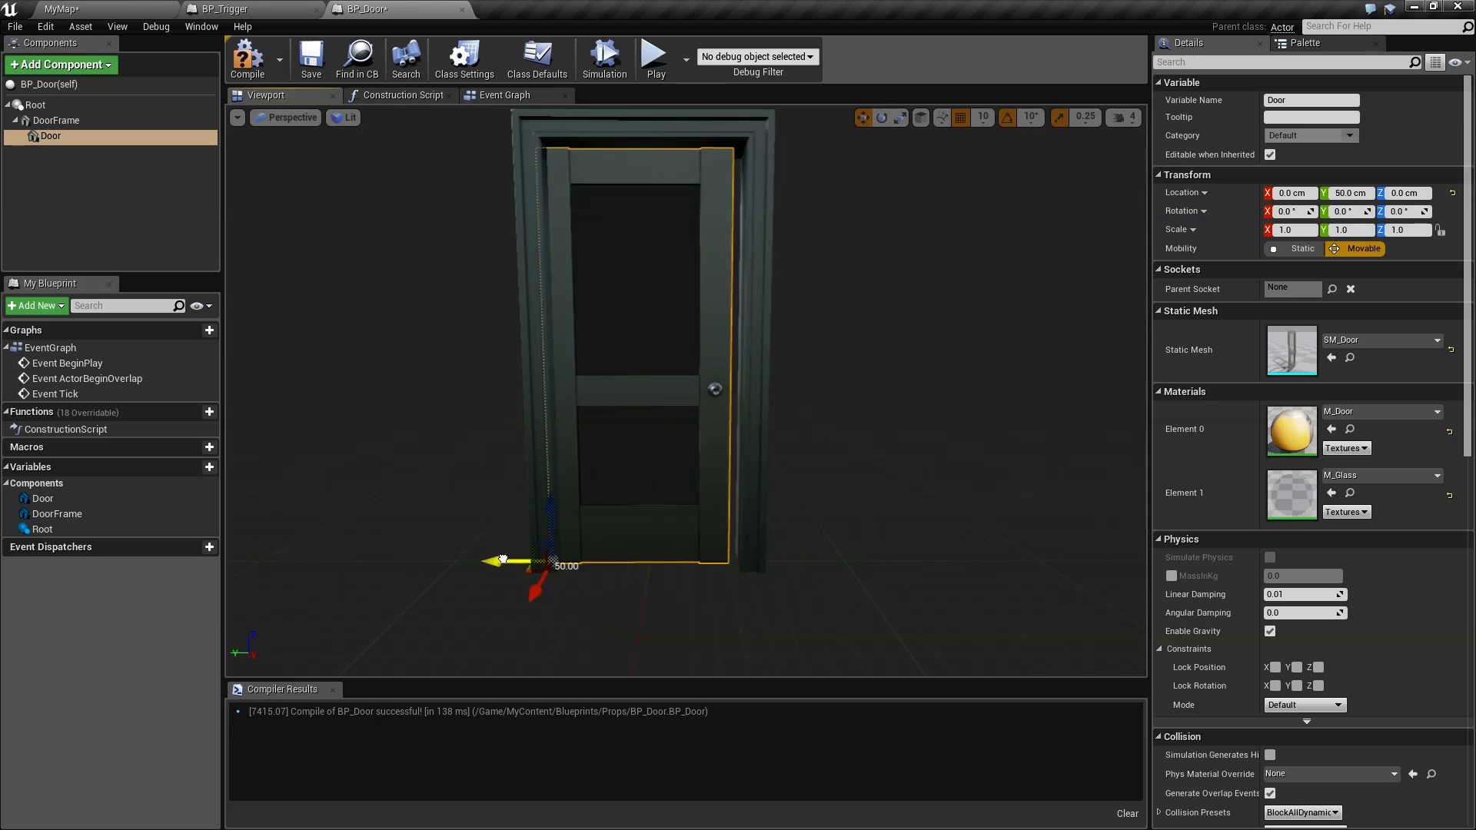
left_click_drag(524, 560, 508, 560)
right_click_drag(538, 508, 630, 503)
left_click_drag(547, 587, 554, 587)
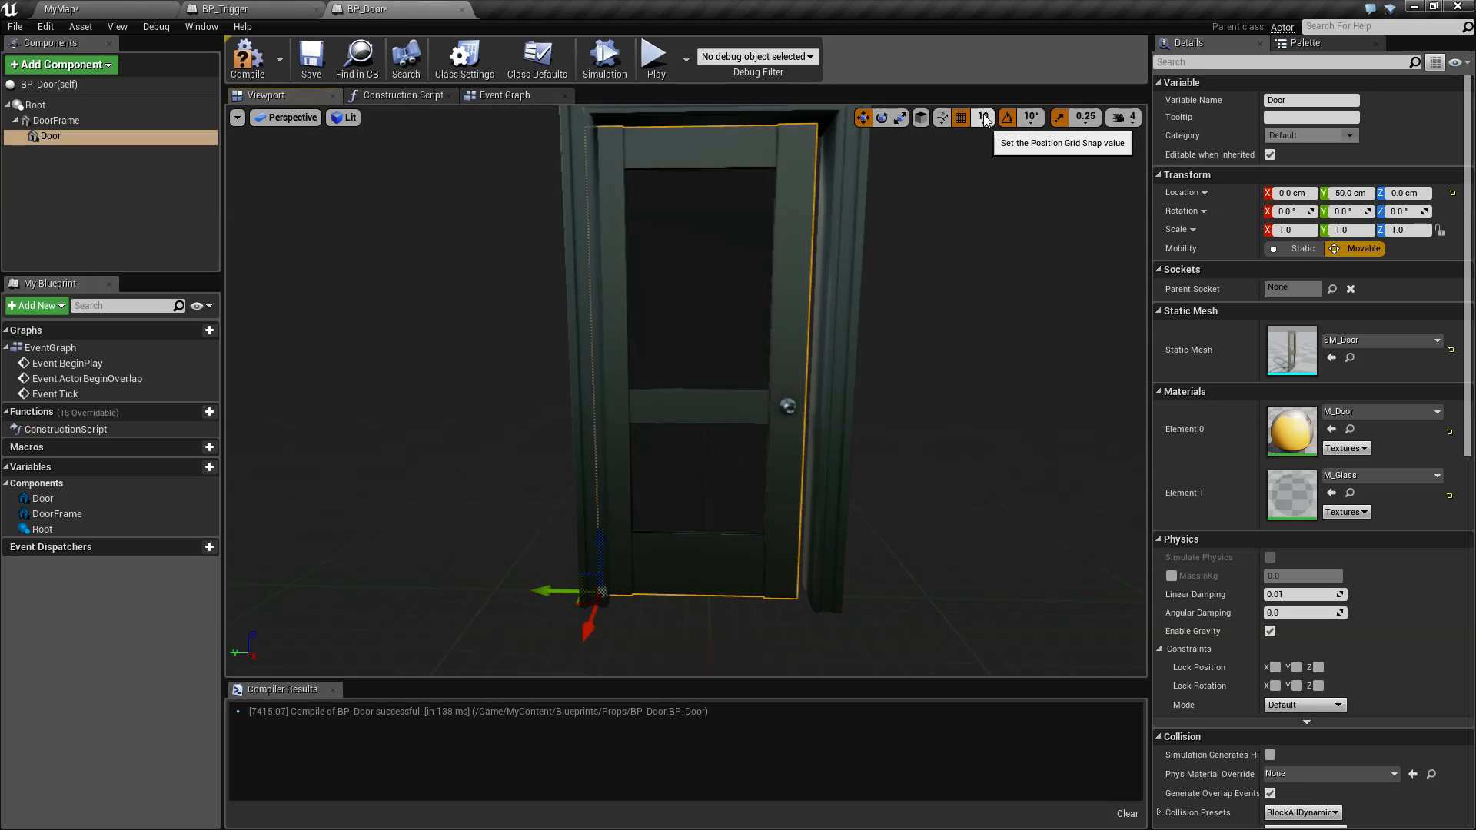
Step: Move the Door component to a Y location of 45 cm using a finer position snap, and restore the snap size to 10
left_click(985, 118)
left_click(987, 156)
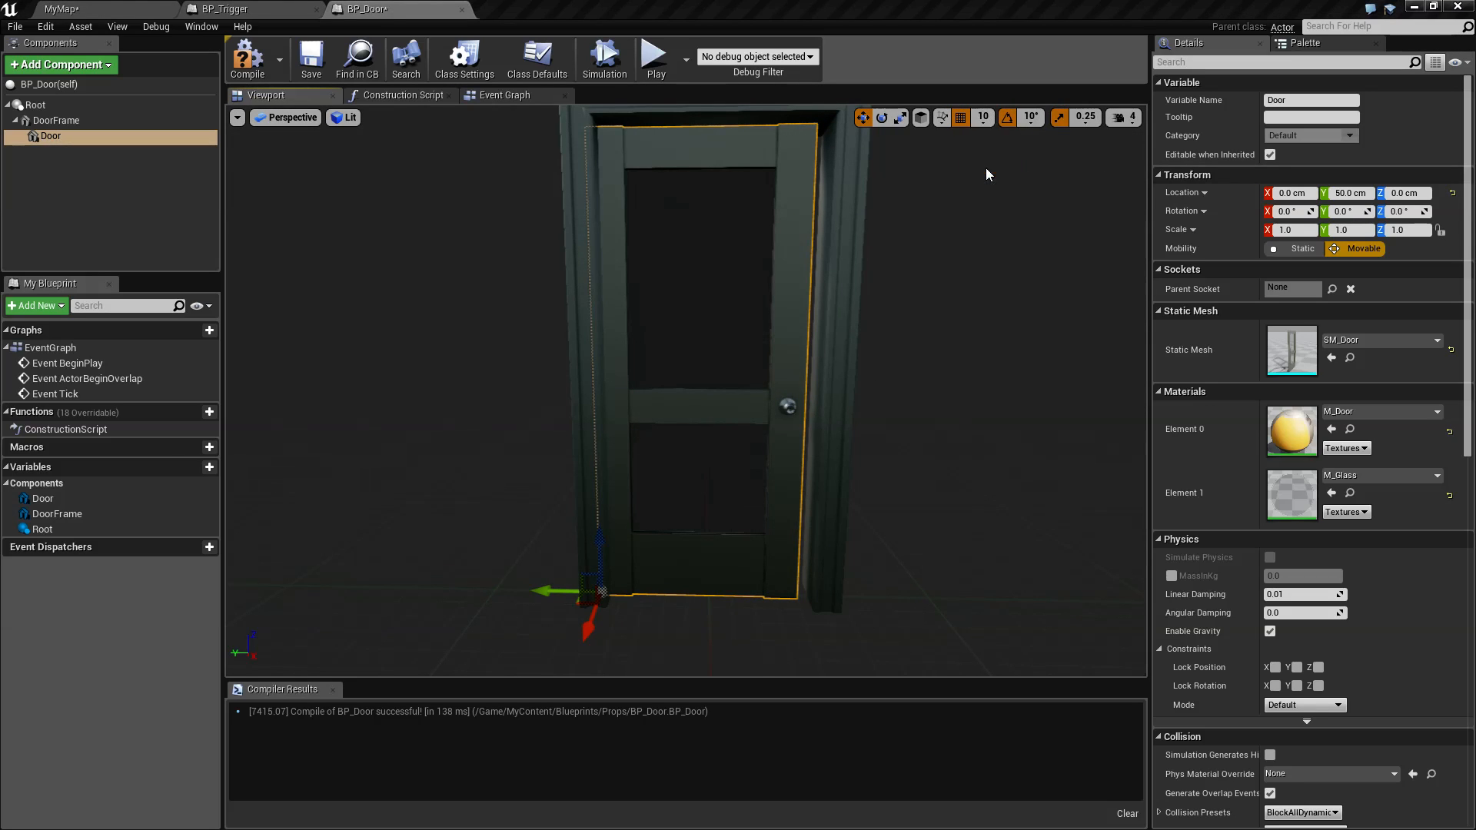
left_click_drag(545, 592, 563, 592)
left_click(985, 119)
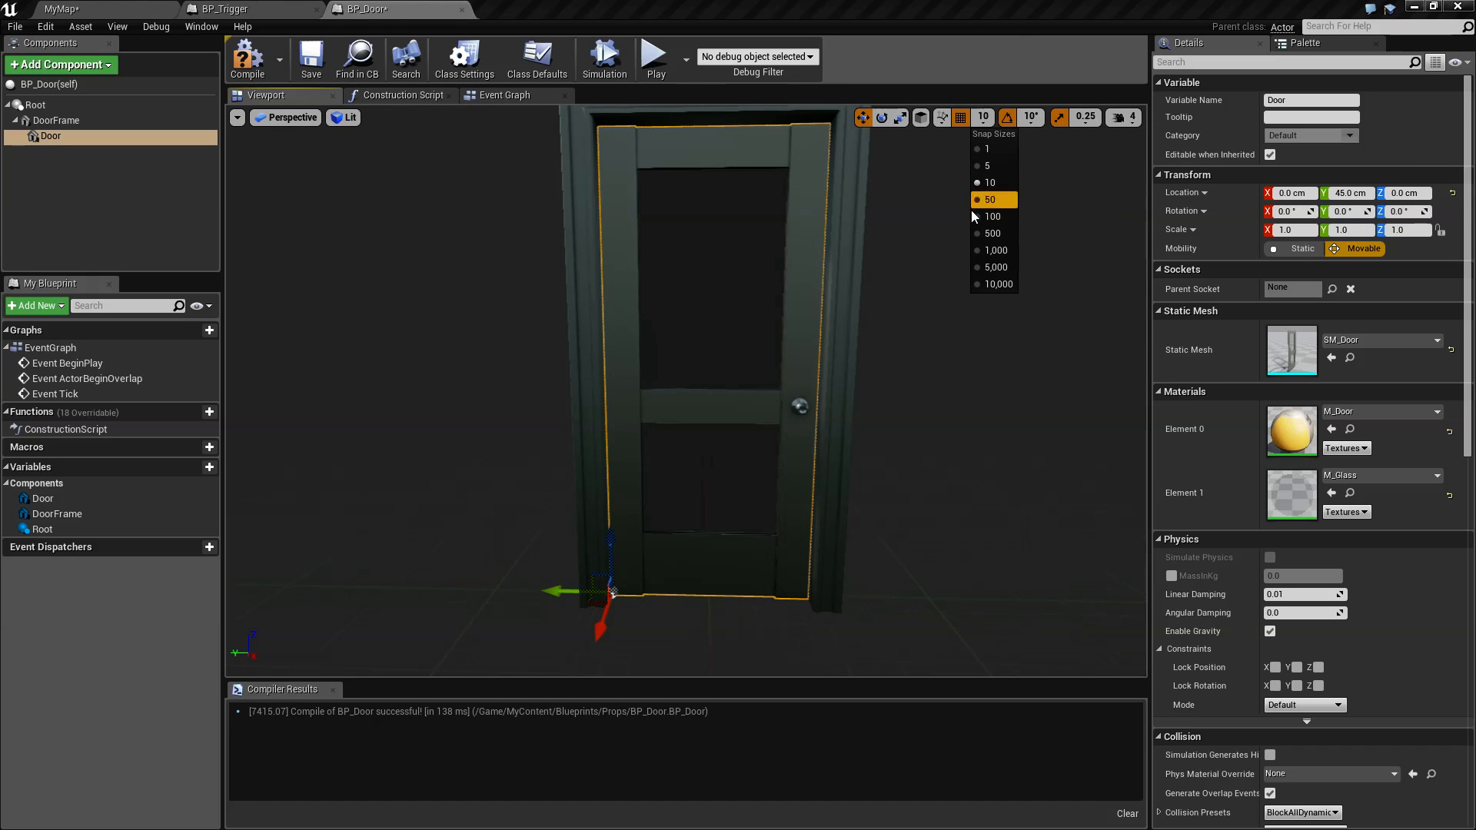
left_click(988, 176)
Step: Test the door's swing by rotating the Door component about -40° around Z, and reset its rotation
mouse_move(842, 334)
right_mouse_down()
mouse_move(1023, 338)
mouse_move(846, 346)
mouse_move(842, 331)
right_mouse_up()
right_click_drag(788, 504, 761, 503)
key("e")
left_click_drag(736, 662, 695, 613)
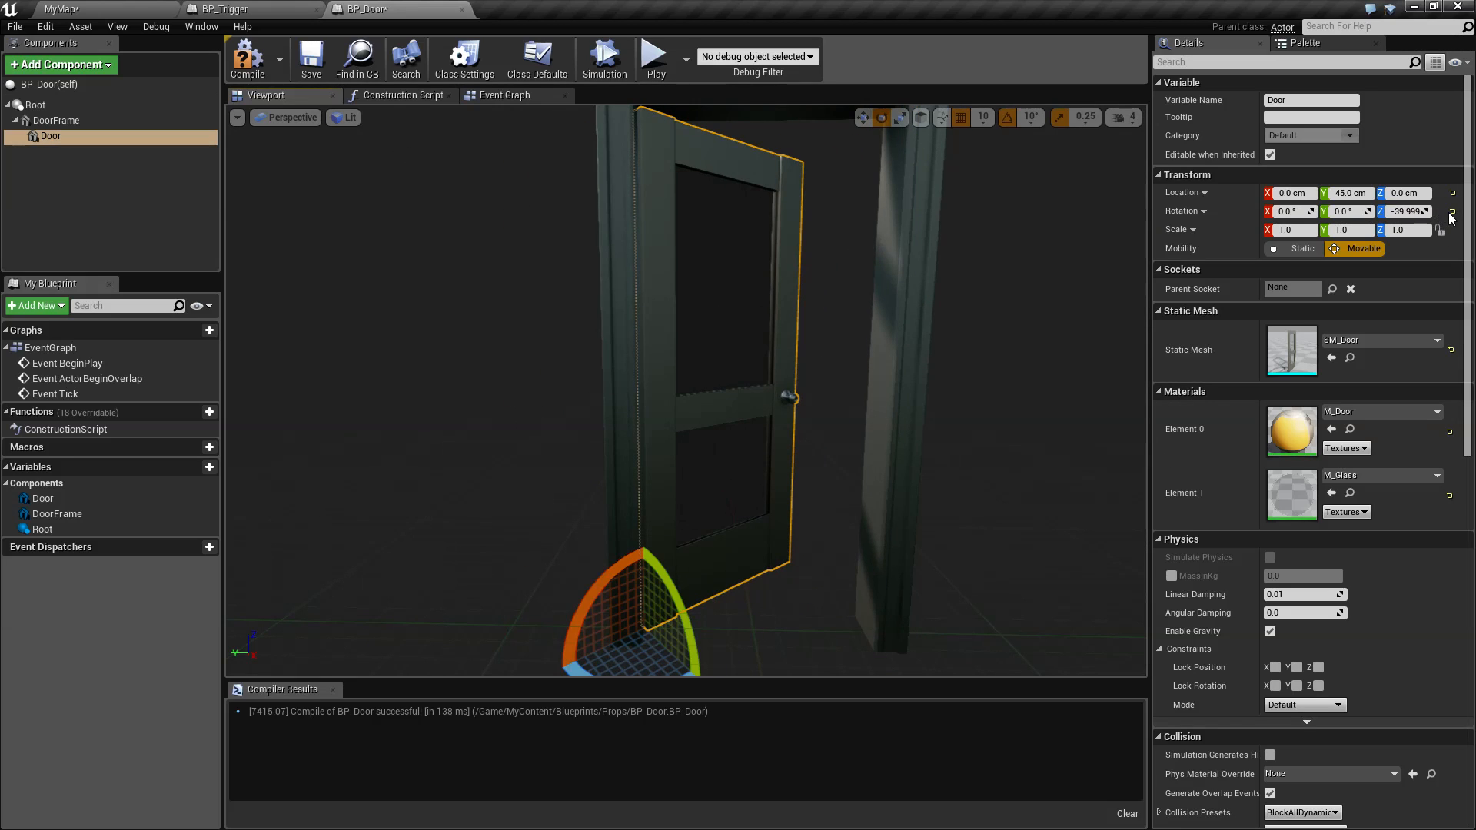
left_click(1453, 212)
left_click(371, 482)
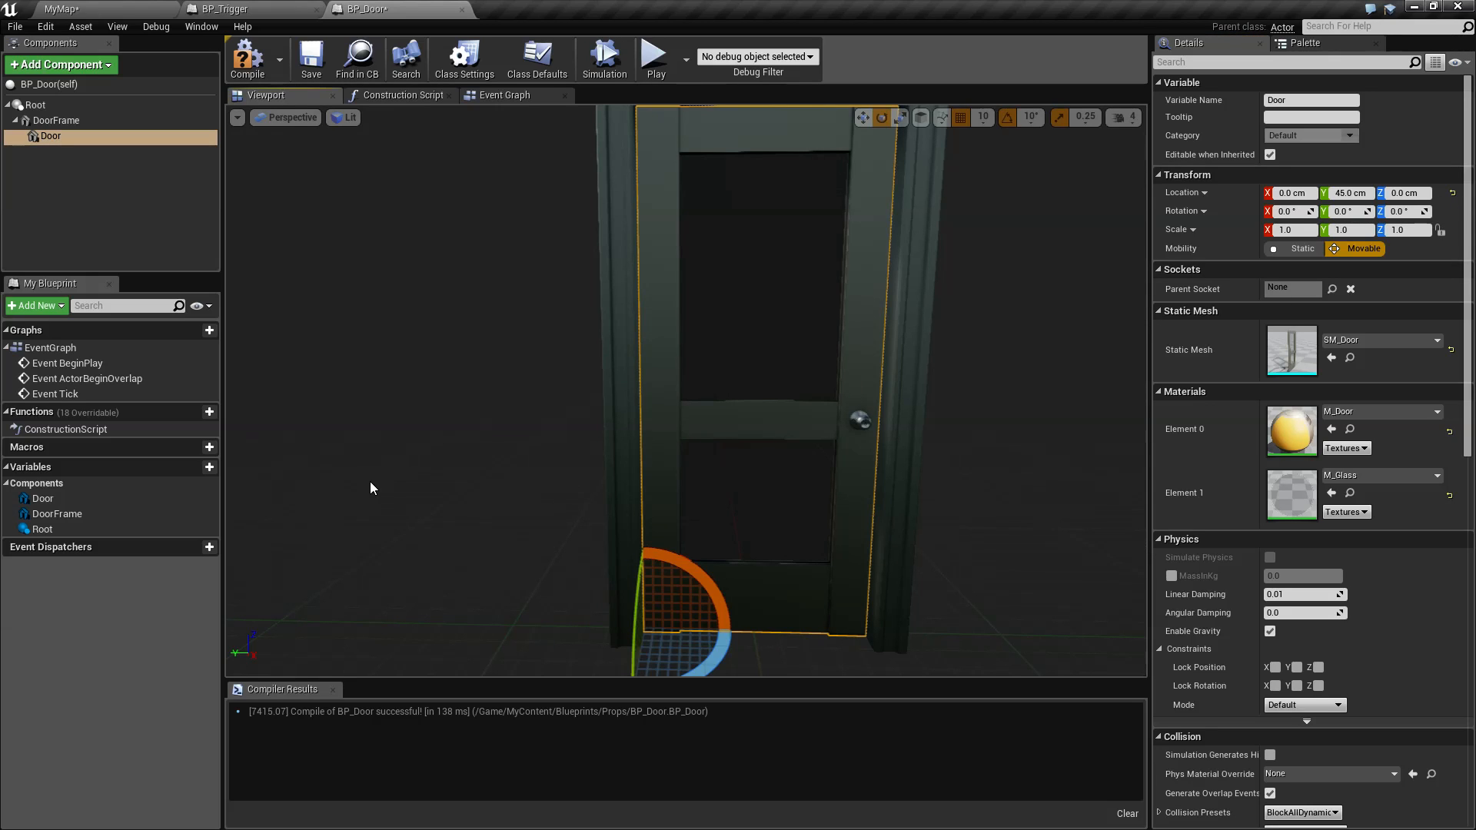
Step: Switch back to the Move tool, frame the whole door in view, and compile and save BP_Door
key("w")
key("s")
mouse_move(724, 499)
right_mouse_down()
mouse_move(742, 504)
mouse_move(723, 465)
mouse_move(712, 498)
right_mouse_up()
key("w")
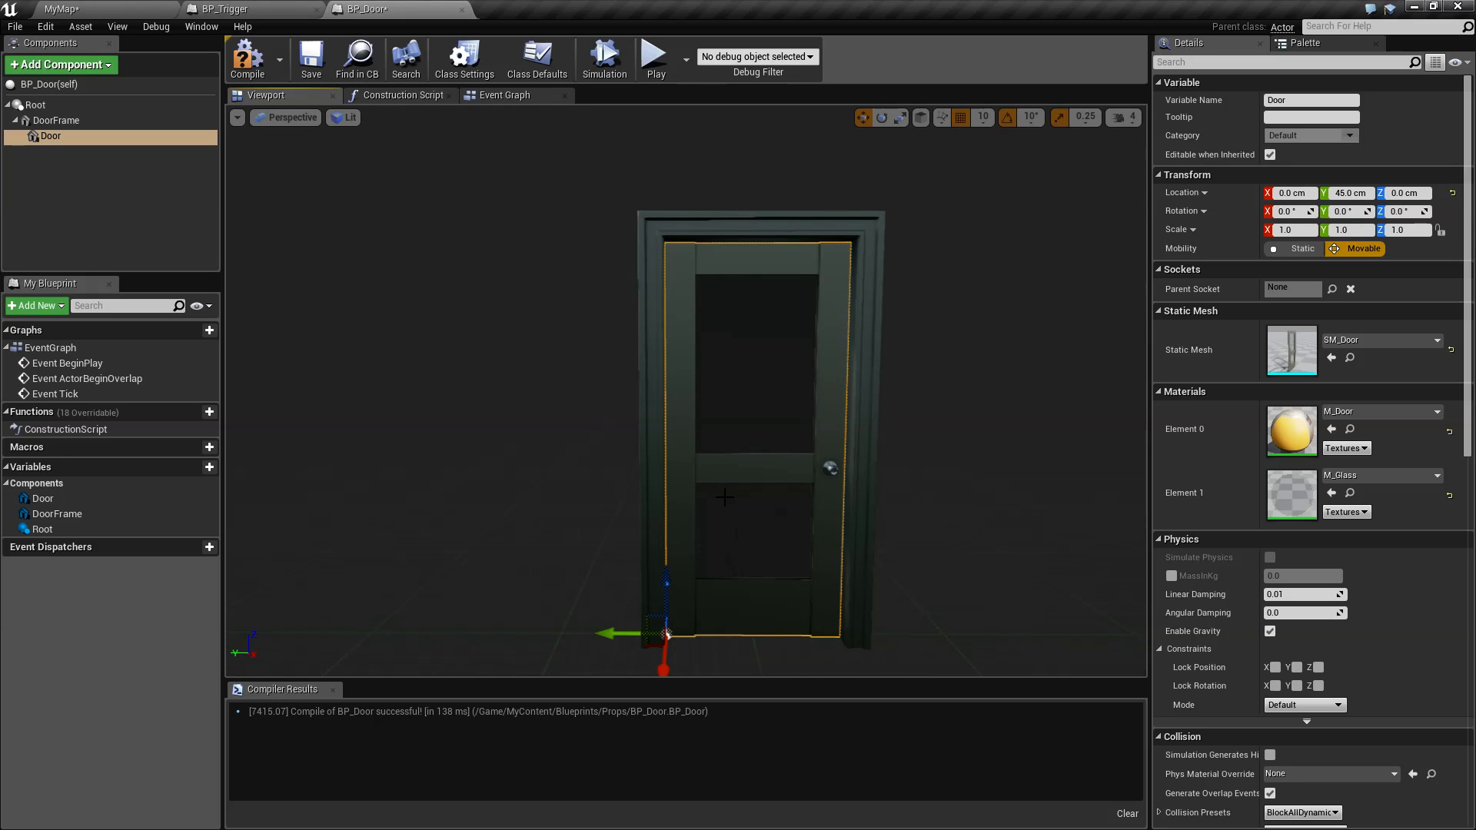
left_click(248, 58)
left_click(311, 58)
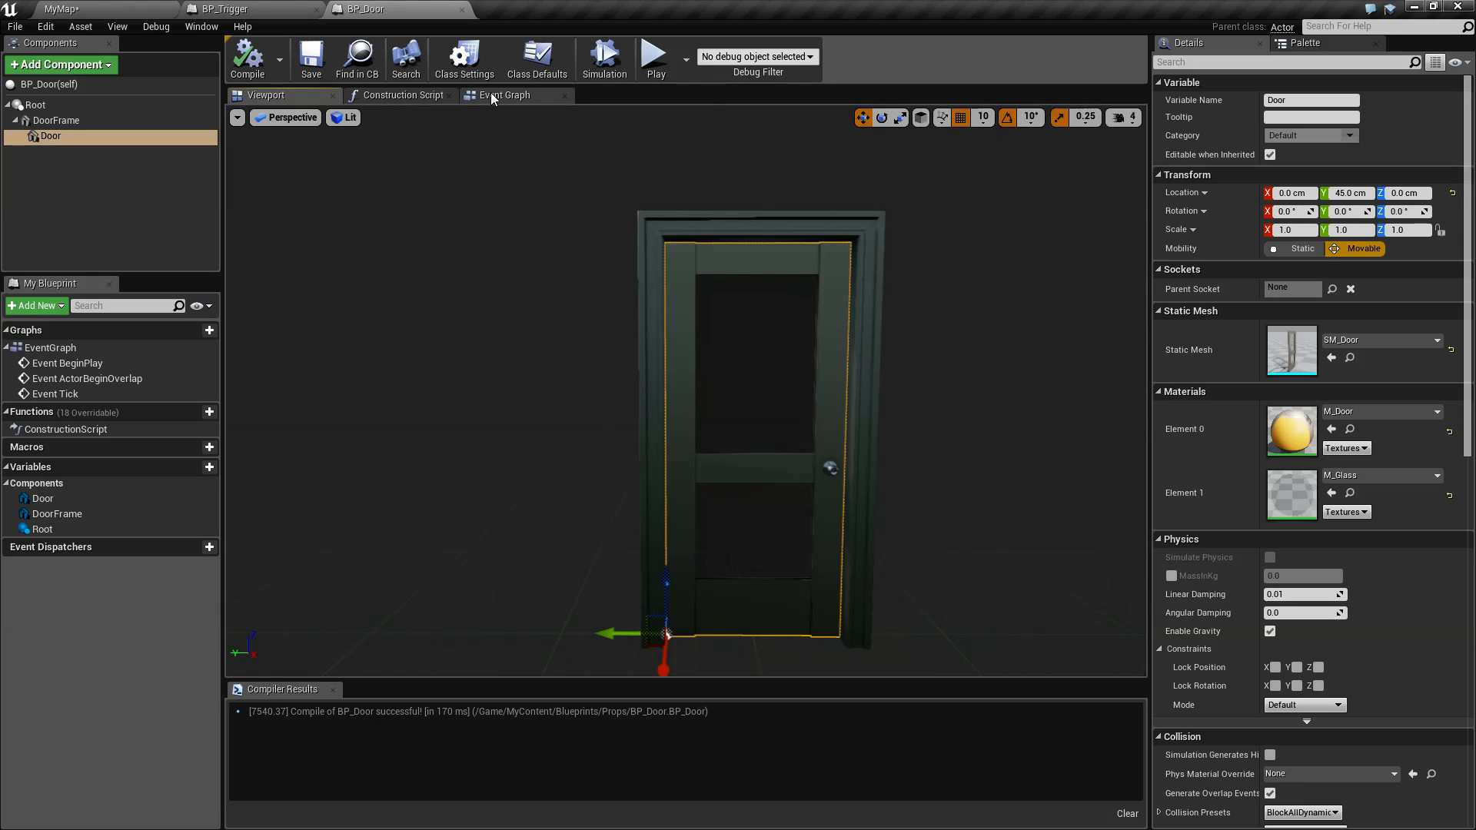
Step: Delete the three default event nodes from BP_Door's Event Graph, and compile and save the Blueprint
left_click(492, 96)
left_click_drag(583, 351, 881, 633)
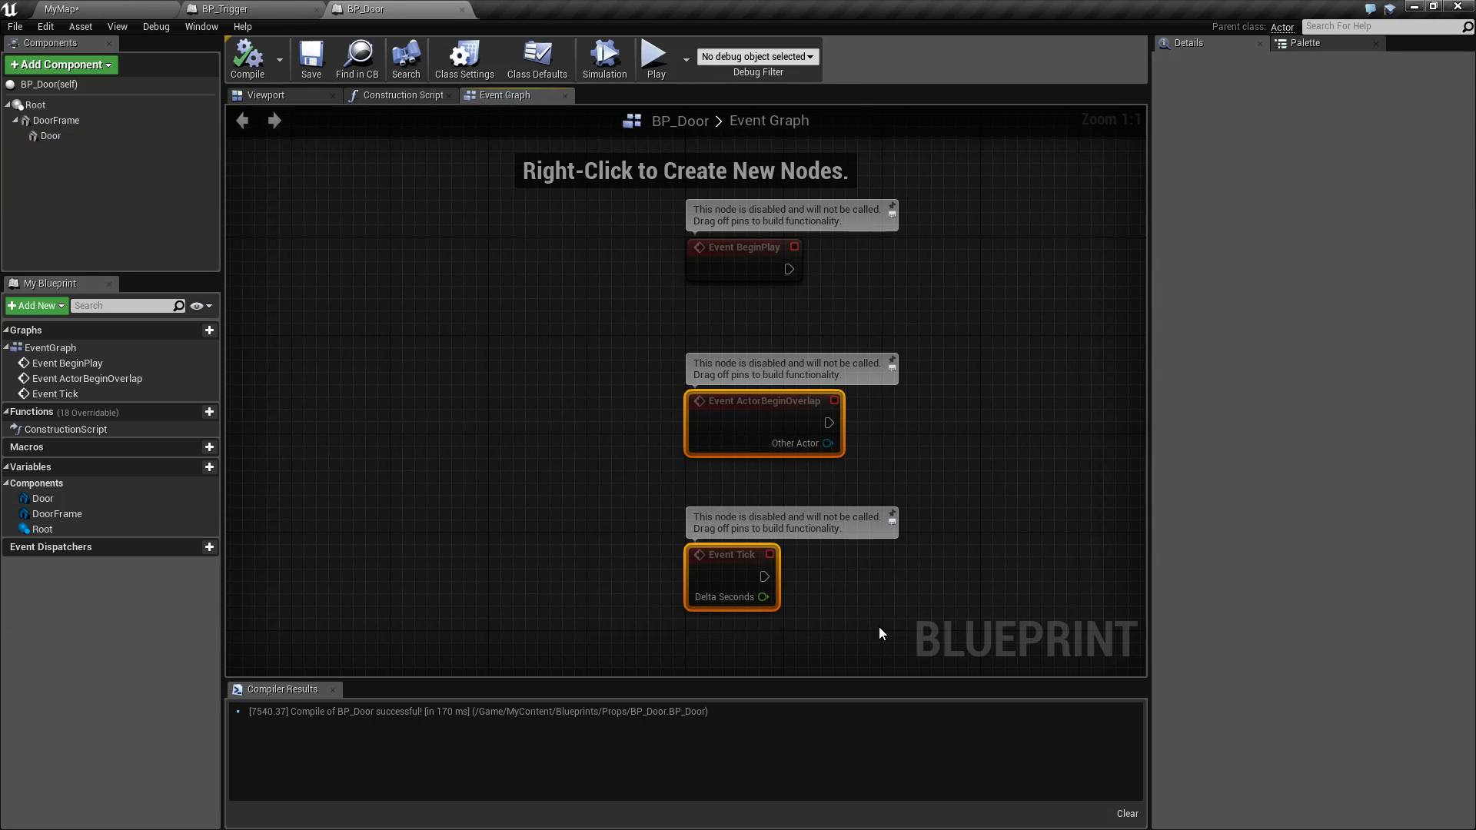
key("Delete")
key("Home")
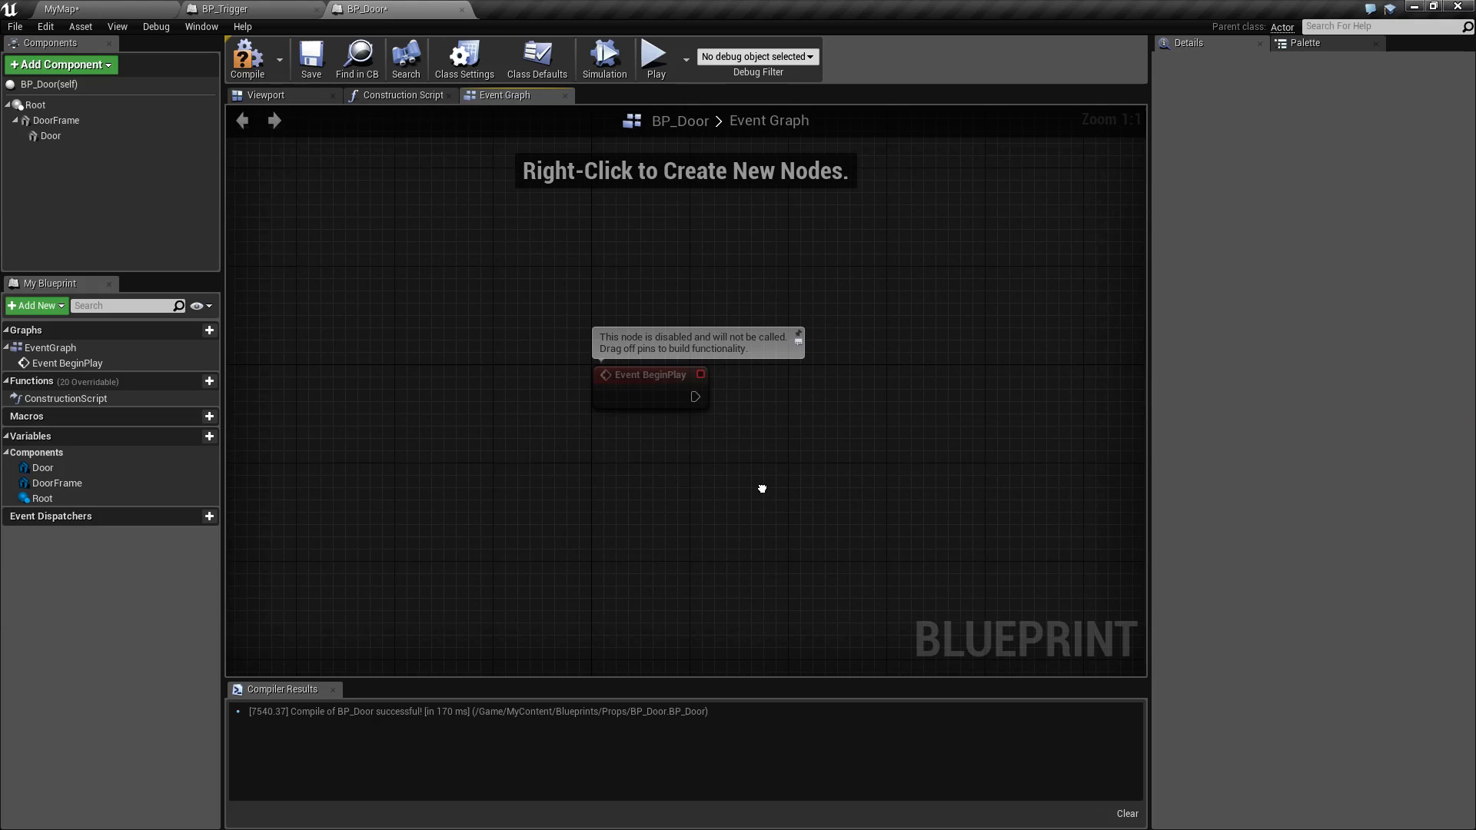
left_click_drag(759, 486, 529, 302)
key("Delete")
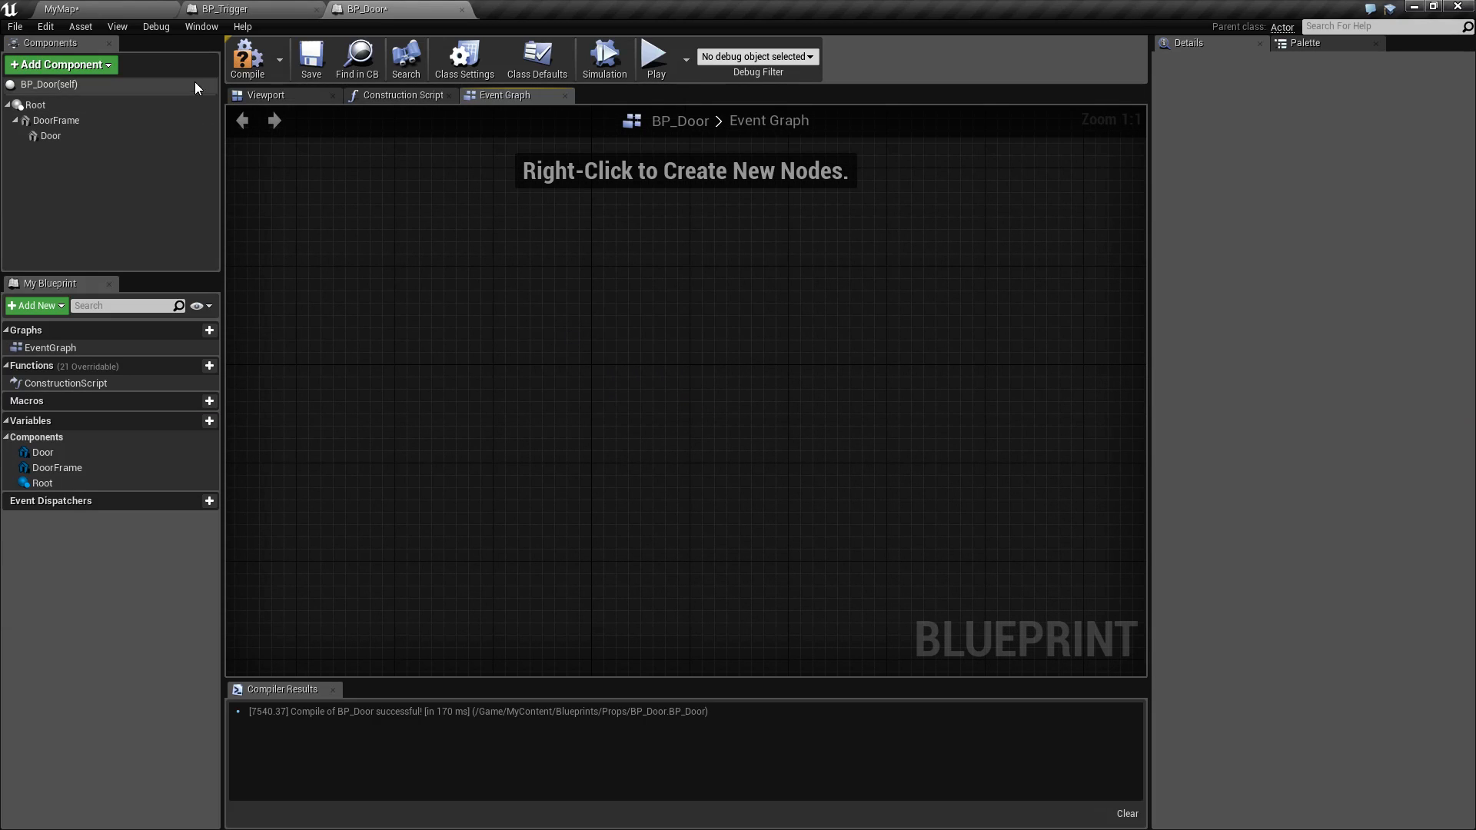
left_click(308, 62)
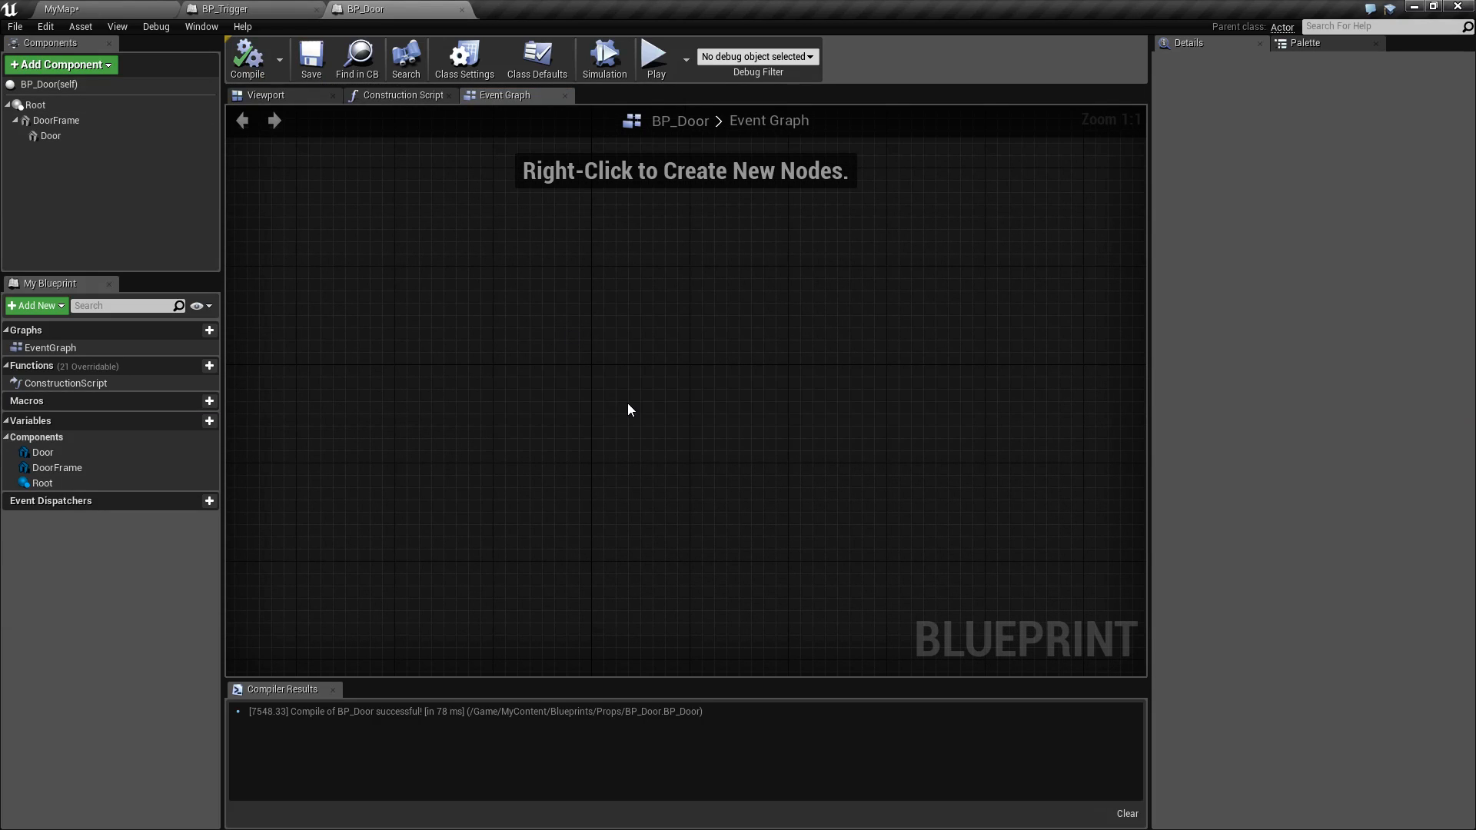
Step: Examine how the BeginPlay and Collider overlap events start the logic in BP_Trigger's Event Graph
right_click_drag(643, 397, 553, 380)
left_click(251, 7)
right_click_drag(597, 374, 963, 373)
right_click_drag(495, 262, 826, 301)
right_click_drag(345, 294, 584, 400)
left_click_drag(394, 216, 615, 496)
left_click(676, 383)
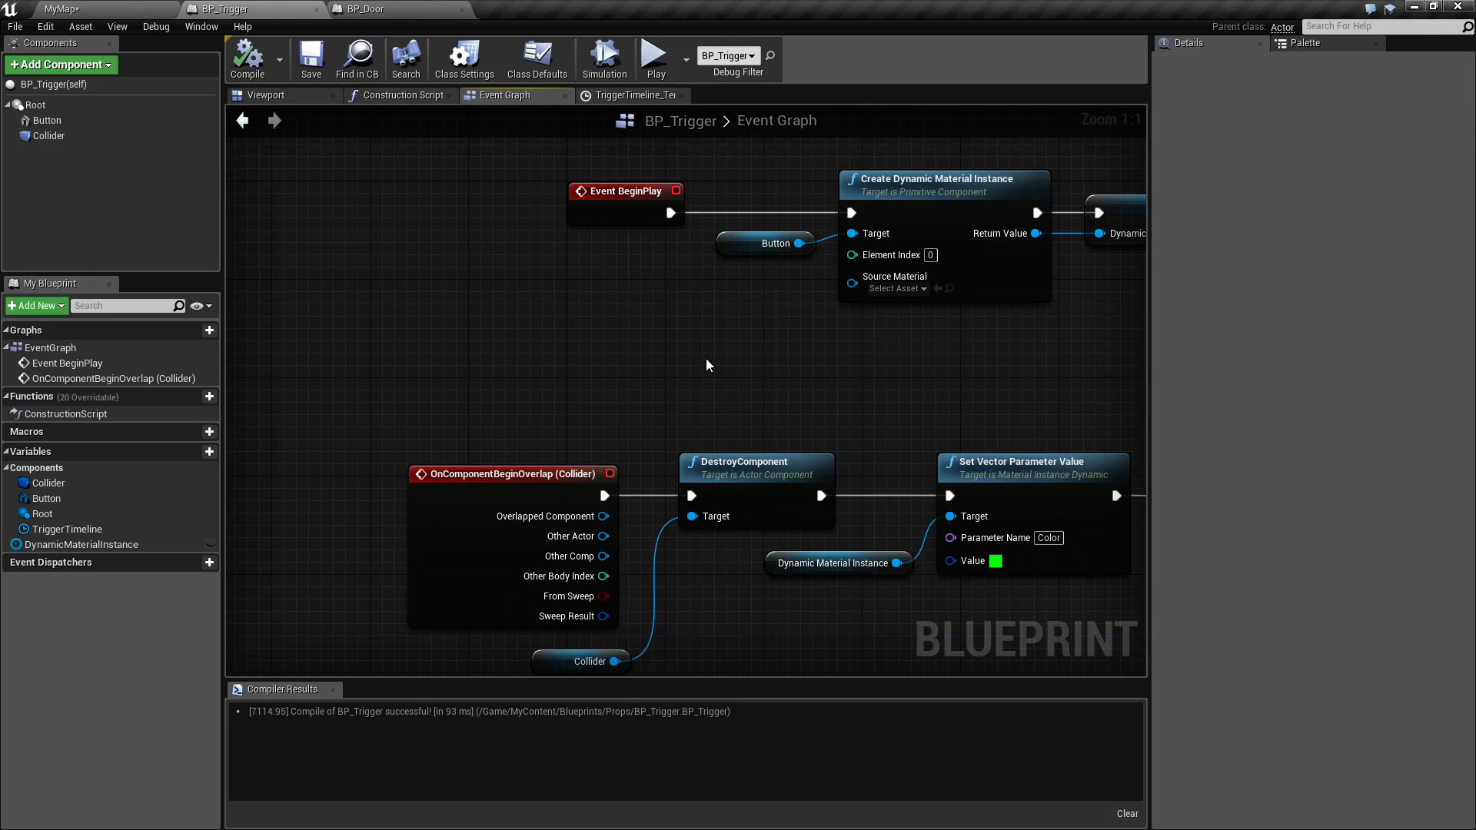
left_click_drag(461, 208, 596, 490)
left_click(740, 394)
right_click_drag(745, 397, 676, 415)
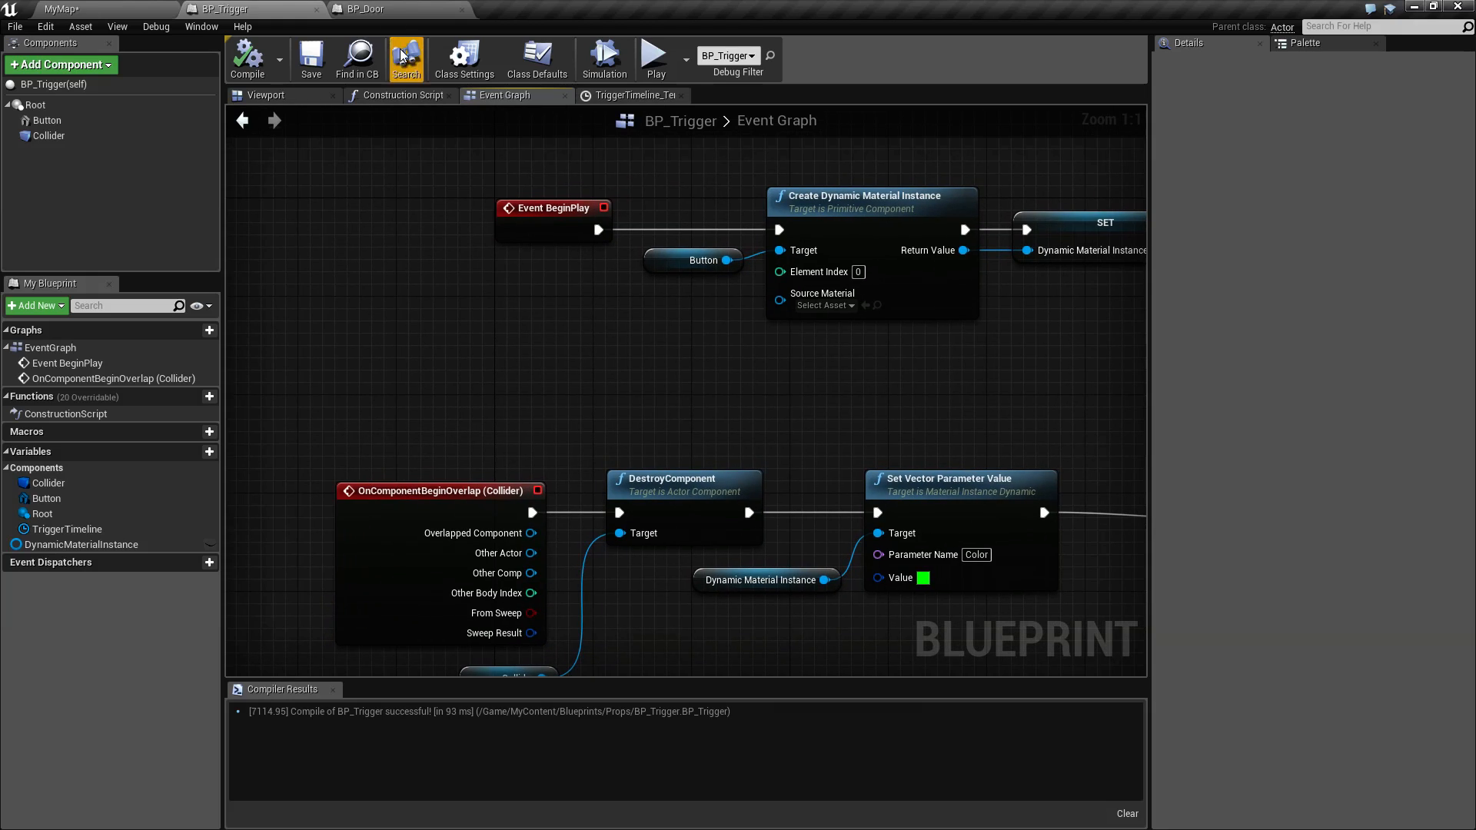
Step: Add a custom event named OpenDoor to BP_Door's Event Graph, and compile and save the Blueprint
left_click(394, 11)
right_click_drag(518, 294, 488, 352)
right_click(487, 349)
type("custom event")
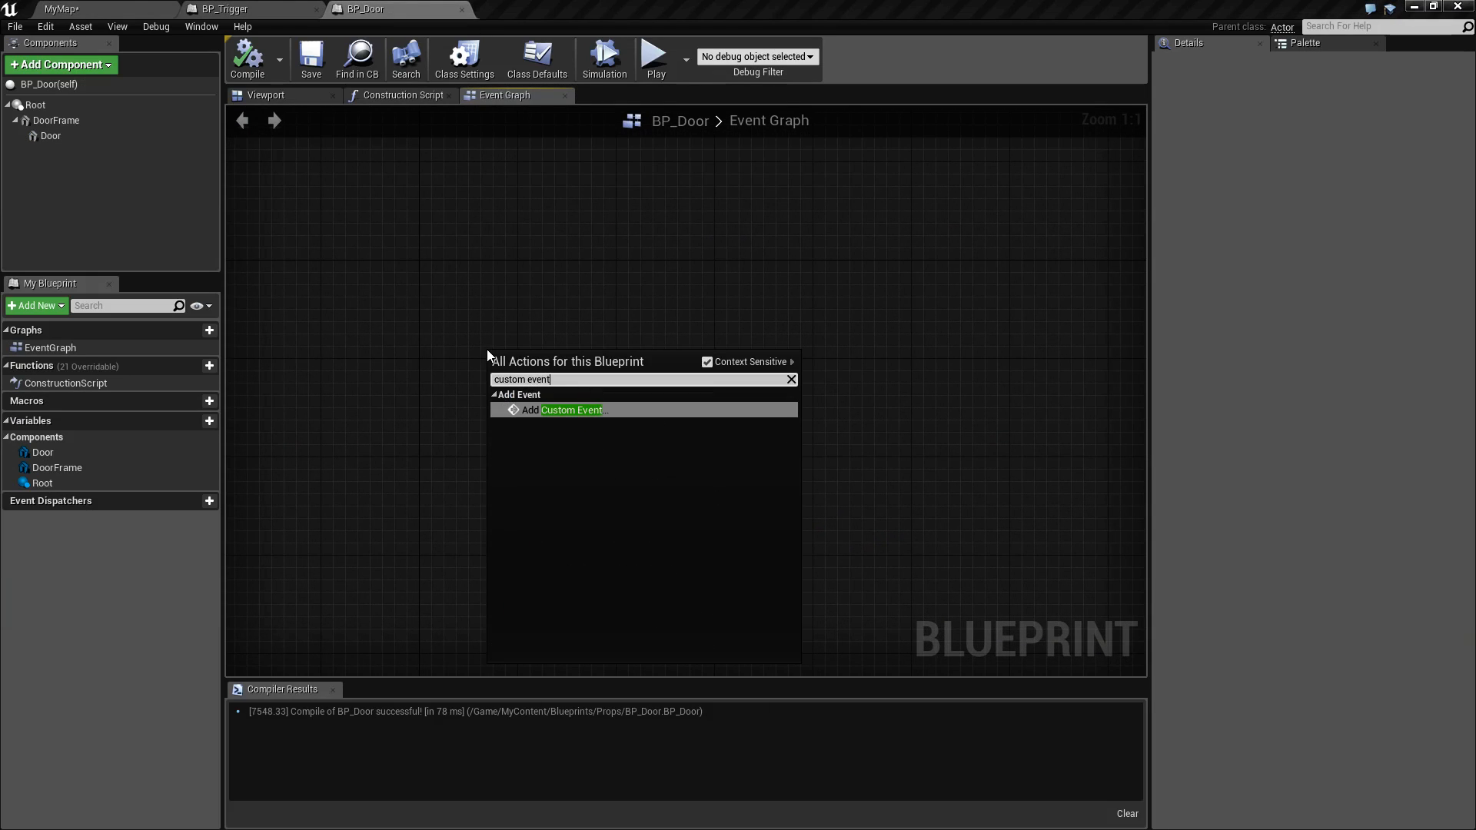
left_click(566, 412)
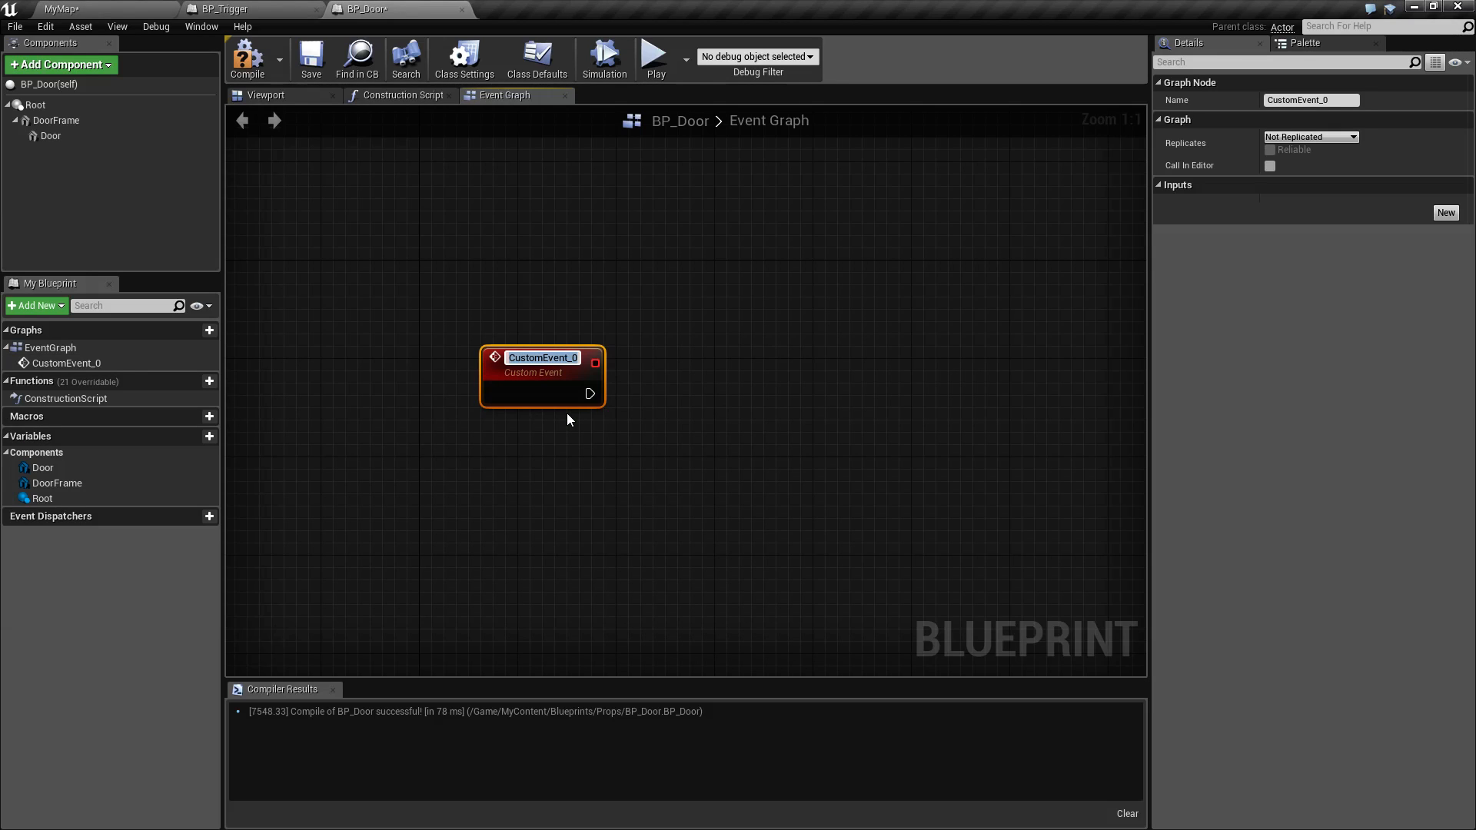
type("OpenDoor")
key("Return")
left_click(247, 58)
left_click(303, 61)
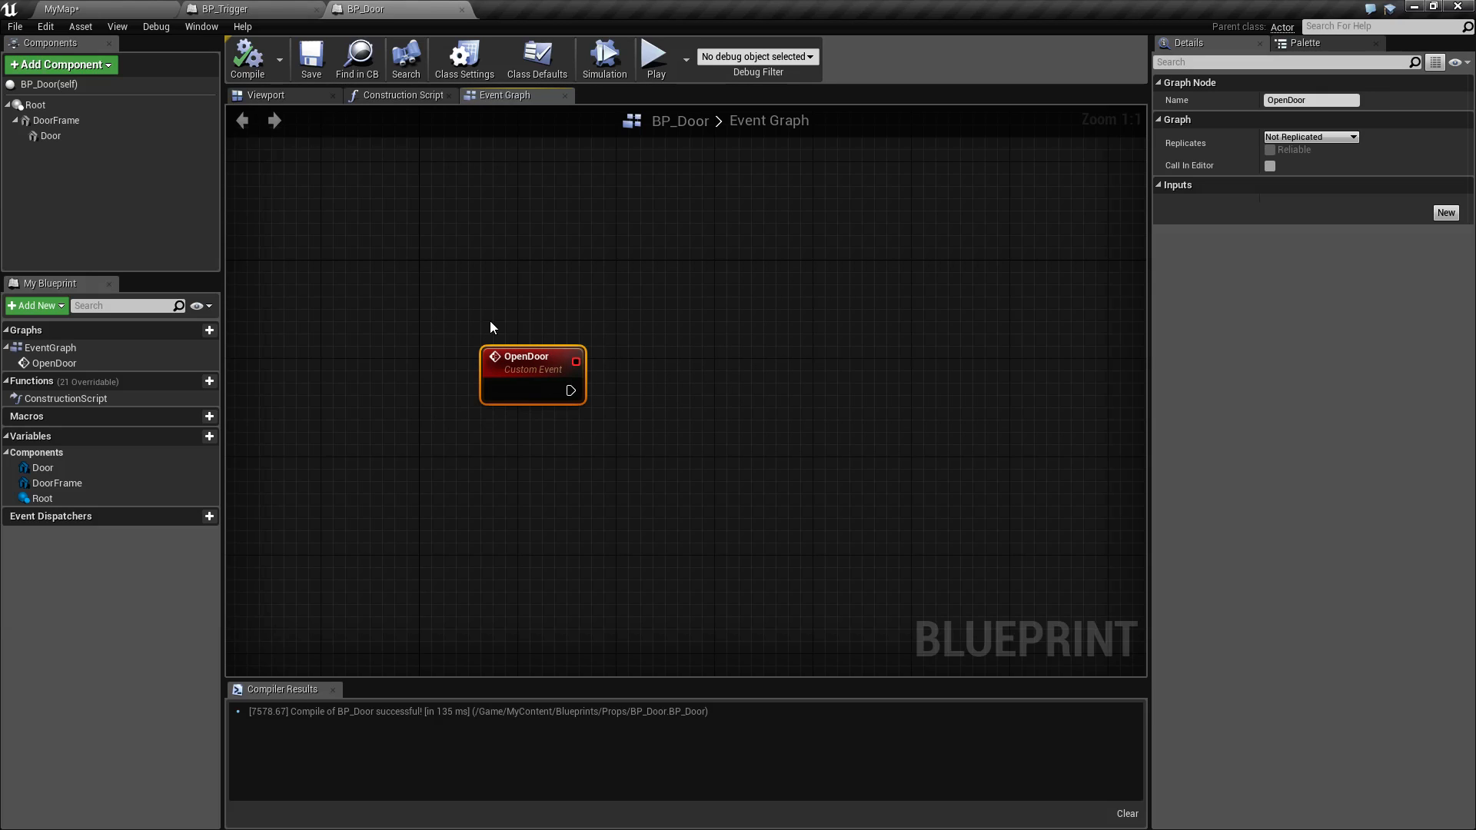
right_click_drag(653, 437, 566, 423)
left_click_drag(482, 376, 686, 382)
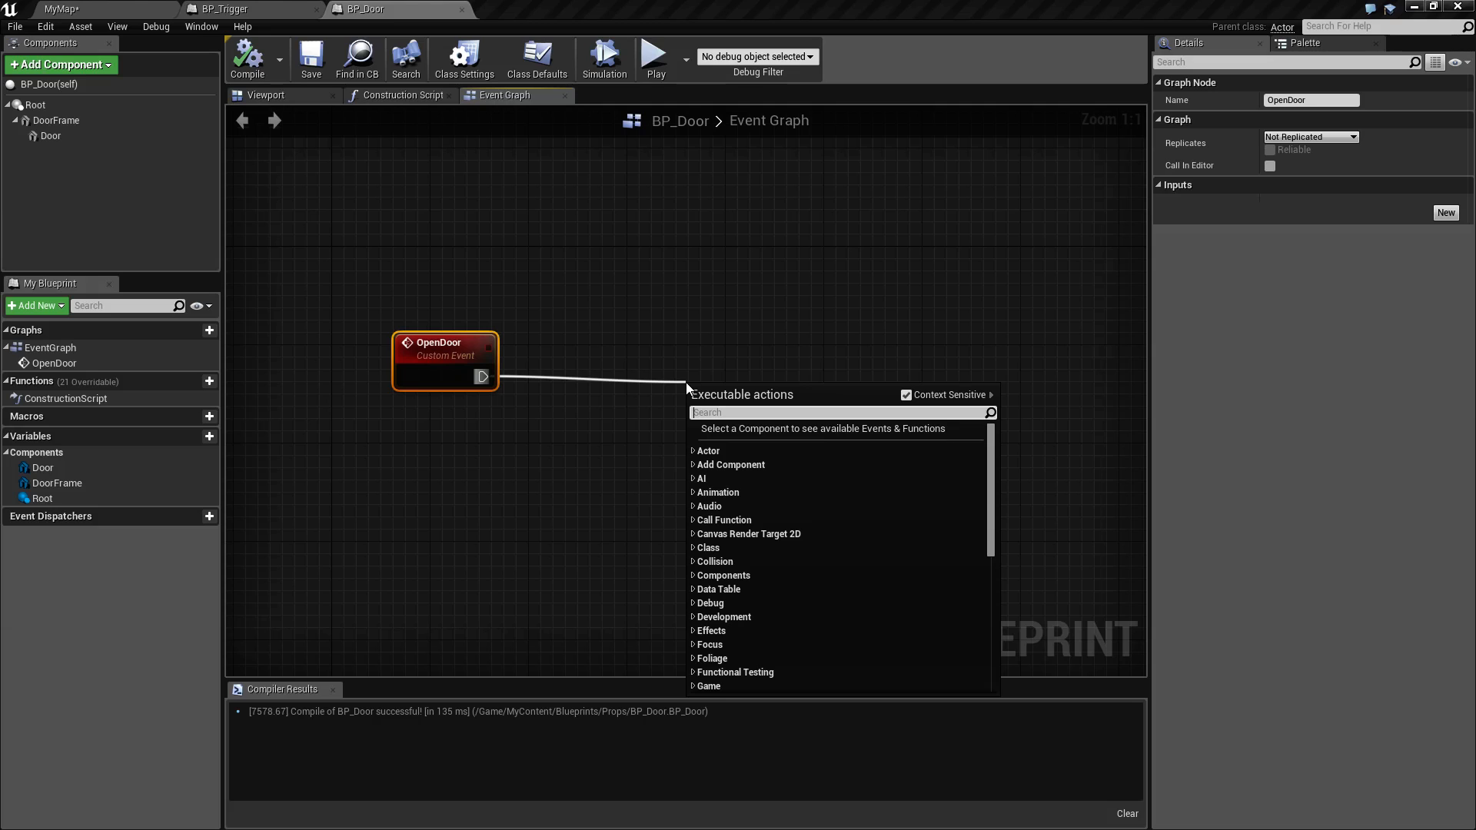
right_click_drag(587, 431, 540, 432)
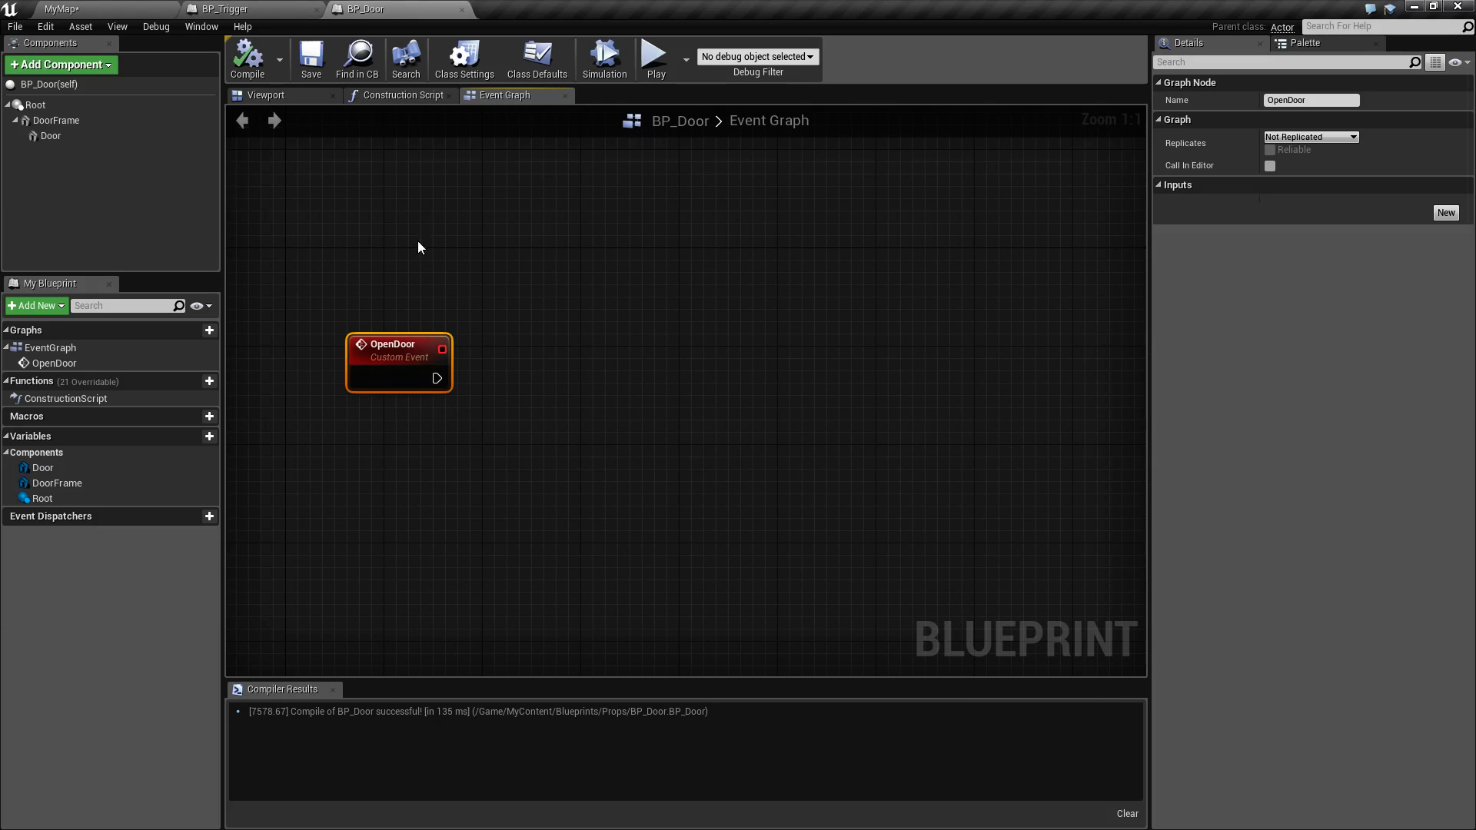
Step: Review how TriggerTimeline drives the GetActorLocation and SetActorLocation nodes in BP_Trigger's Event Graph
left_click(263, 7)
right_click_drag(1030, 661, 729, 548)
left_click_drag(432, 183, 1054, 510)
left_click(768, 504)
left_click_drag(405, 231, 652, 493)
left_click(654, 494)
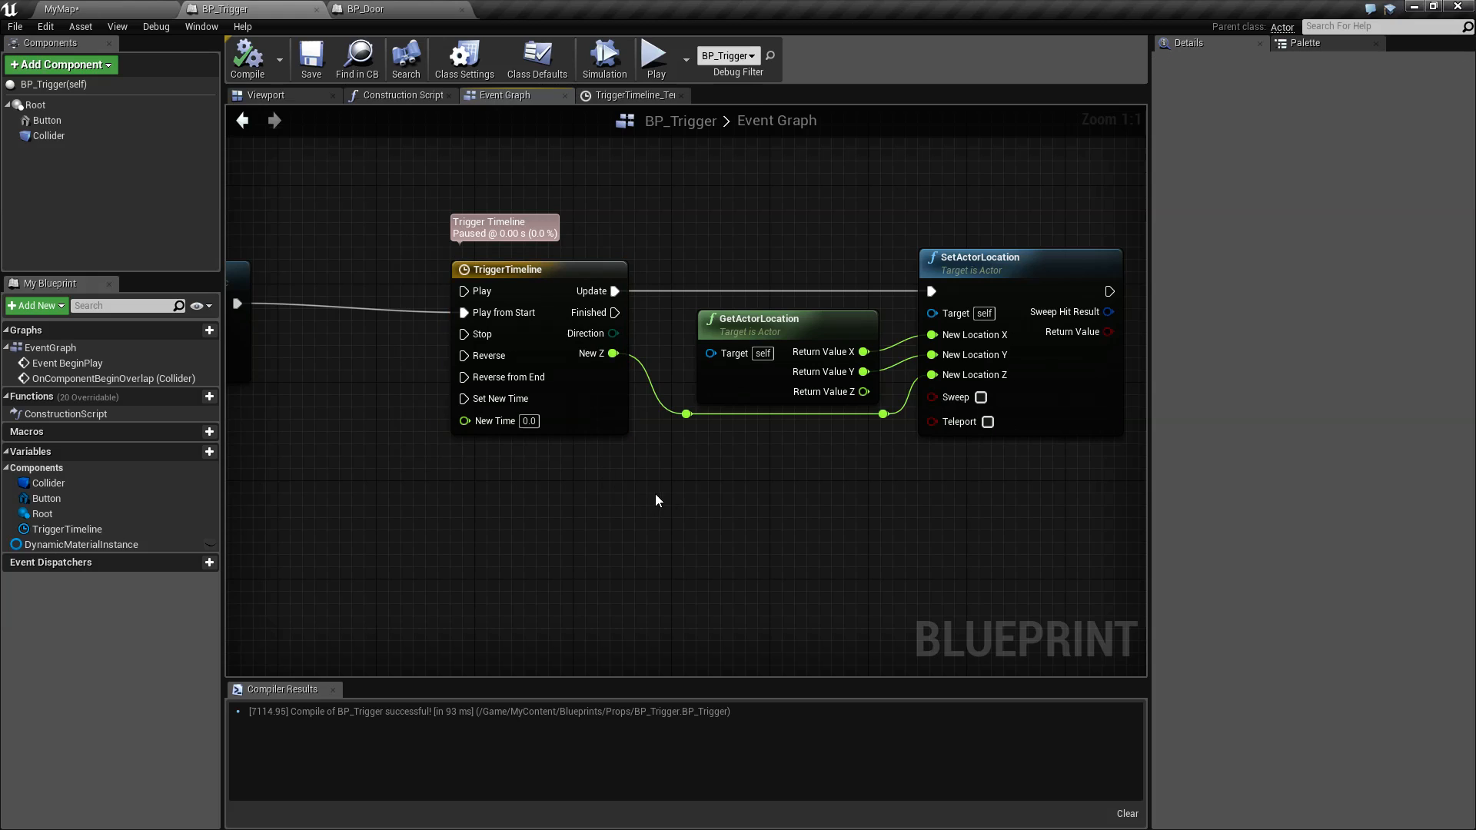
right_click_drag(872, 575, 771, 579)
left_click_drag(617, 213, 959, 492)
left_click(754, 496)
right_click_drag(751, 494, 808, 493)
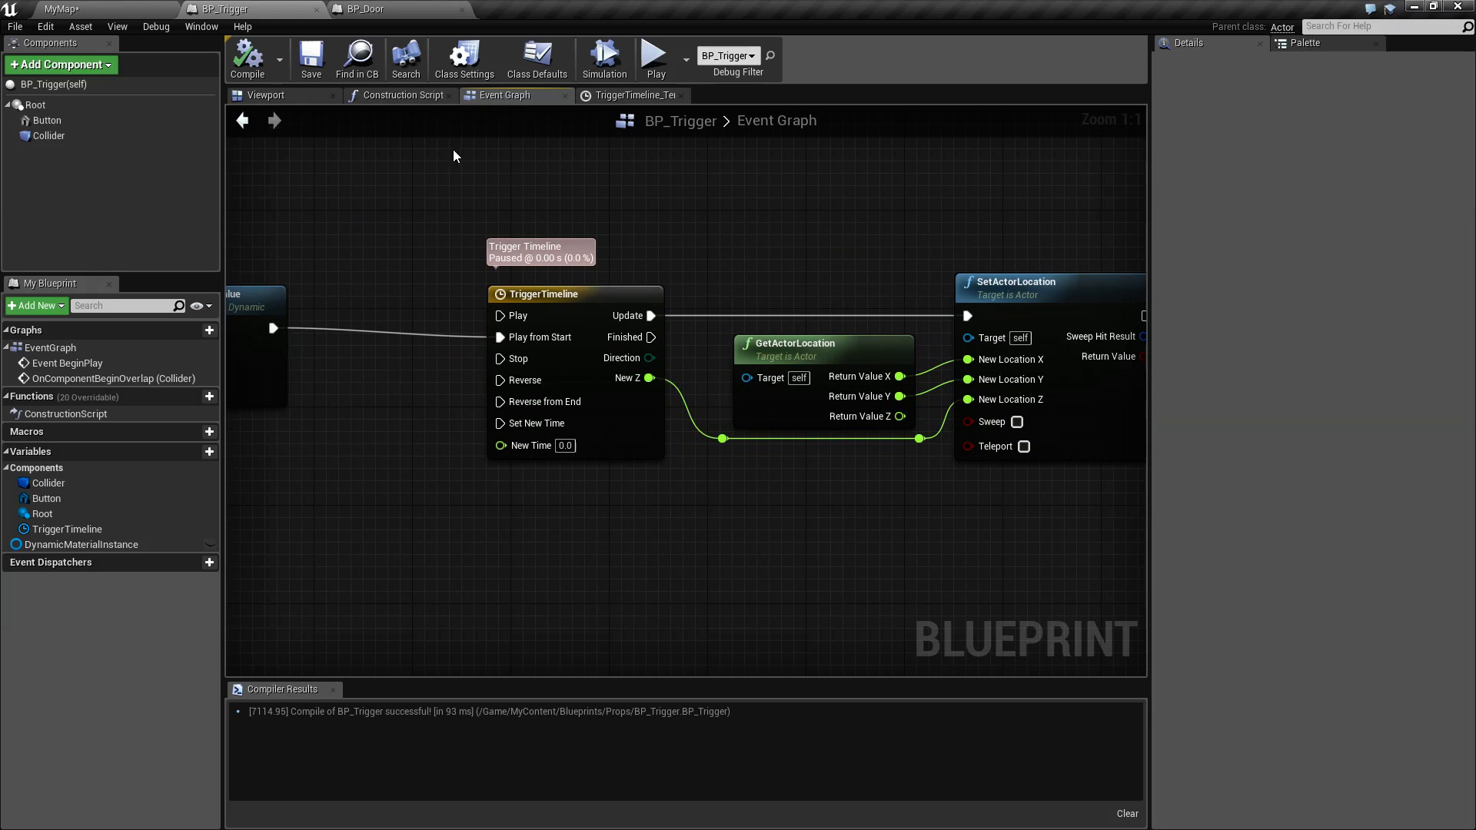
Step: Add a timeline node named DoorOpenTimeline beside the OpenDoor event in BP_Door's Event Graph
left_click(384, 9)
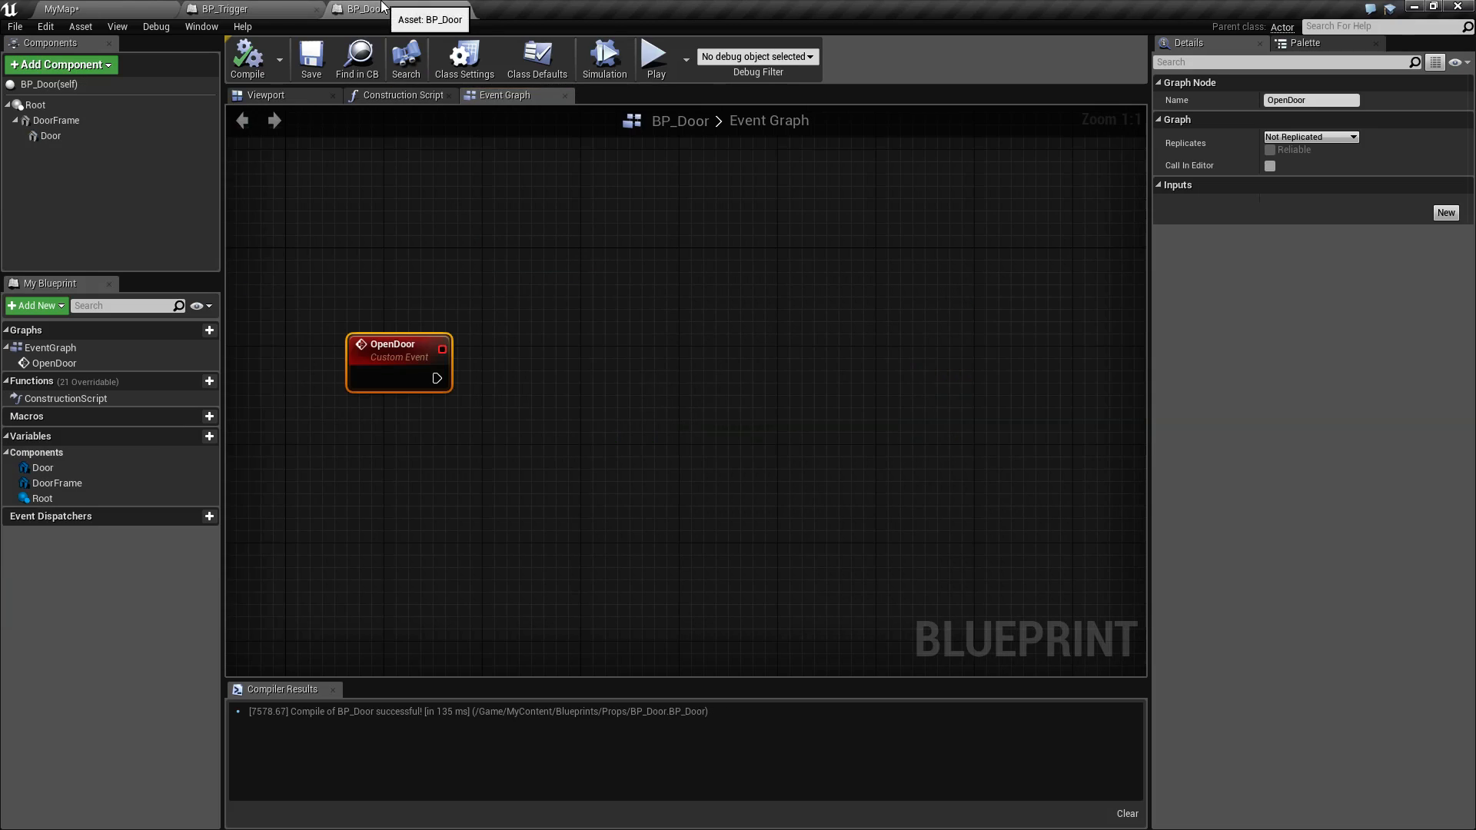
right_click(536, 366)
type("add timeline")
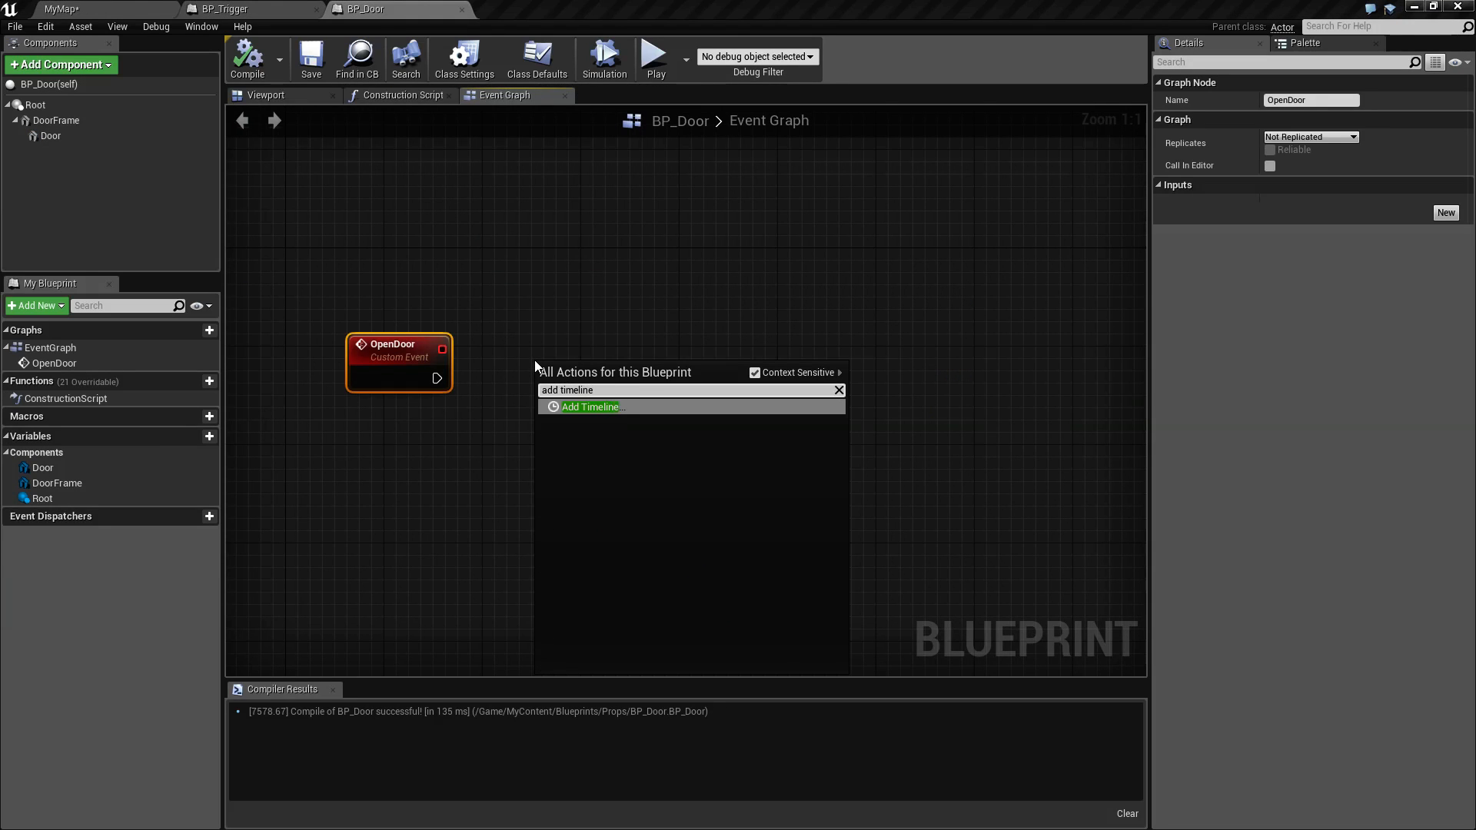
key("Return")
type("DoorOpenTRim")
key("BackSpace")
key("BackSpace")
key("BackSpace")
key("BackSpace")
type("Timeline")
key("Return")
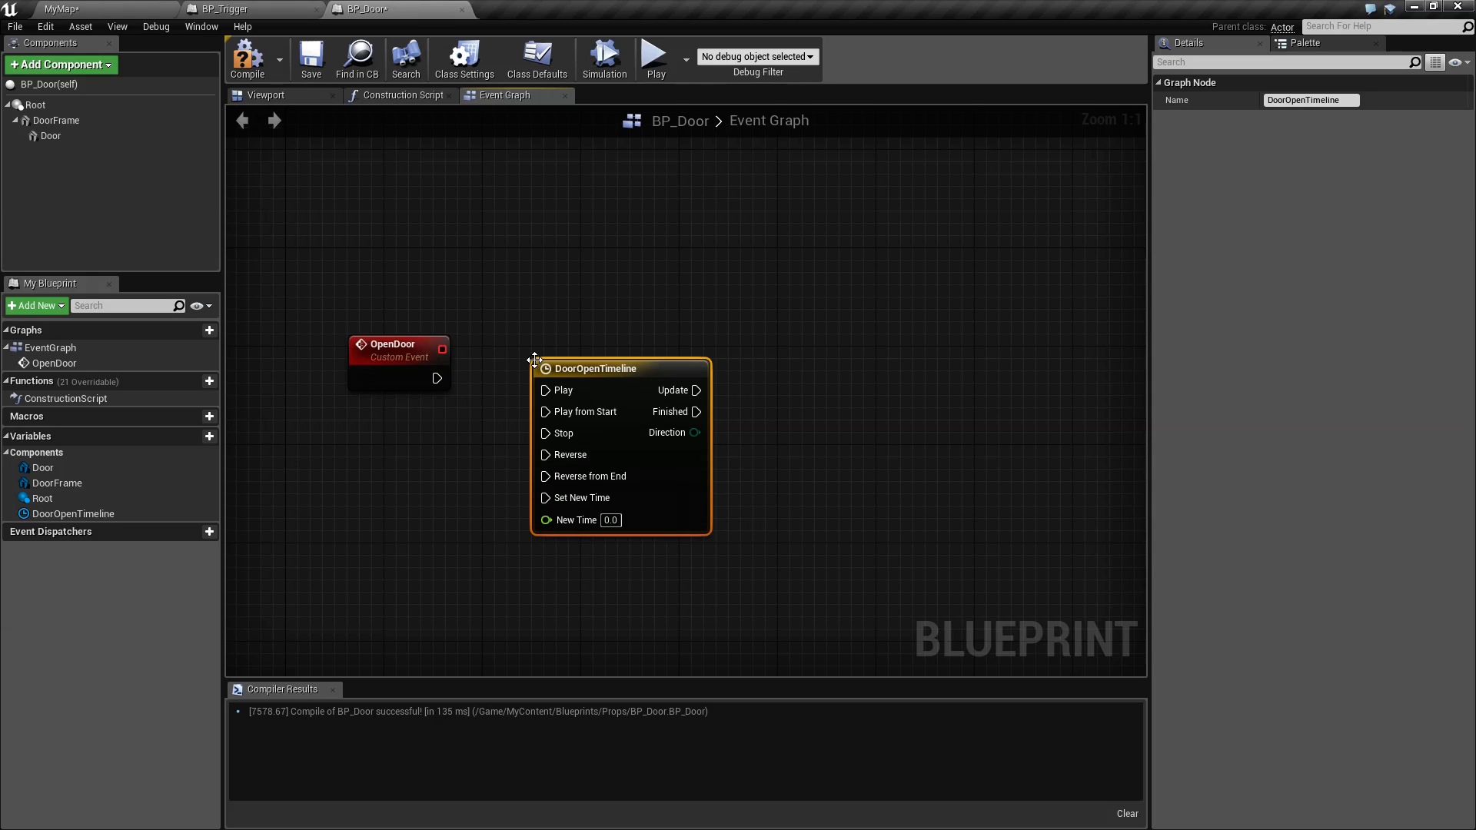
Step: Open DoorOpenTimeline, add a float track with its default name, and compile and save BP_Door
double_click(624, 369)
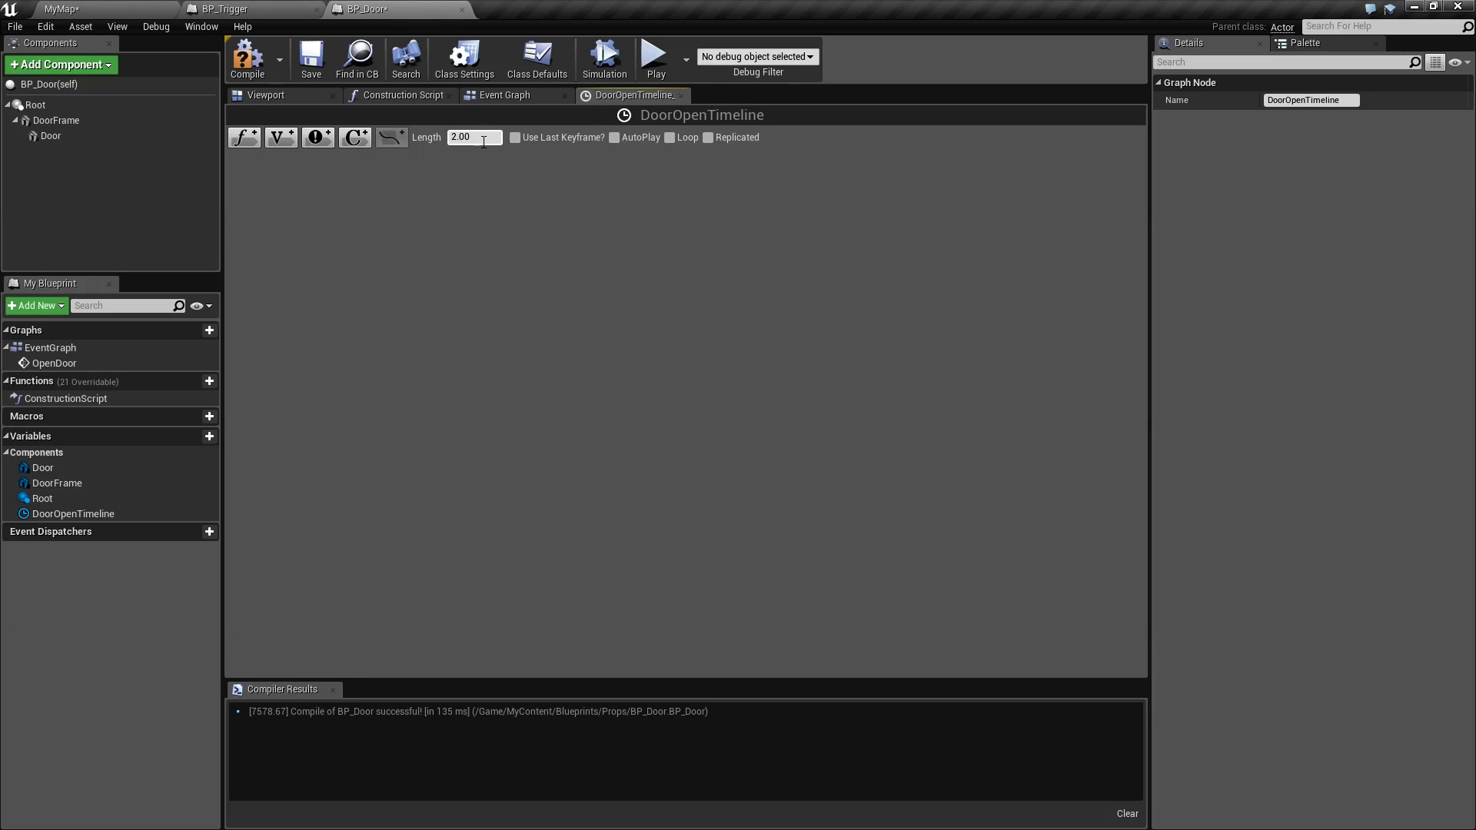
left_click(246, 138)
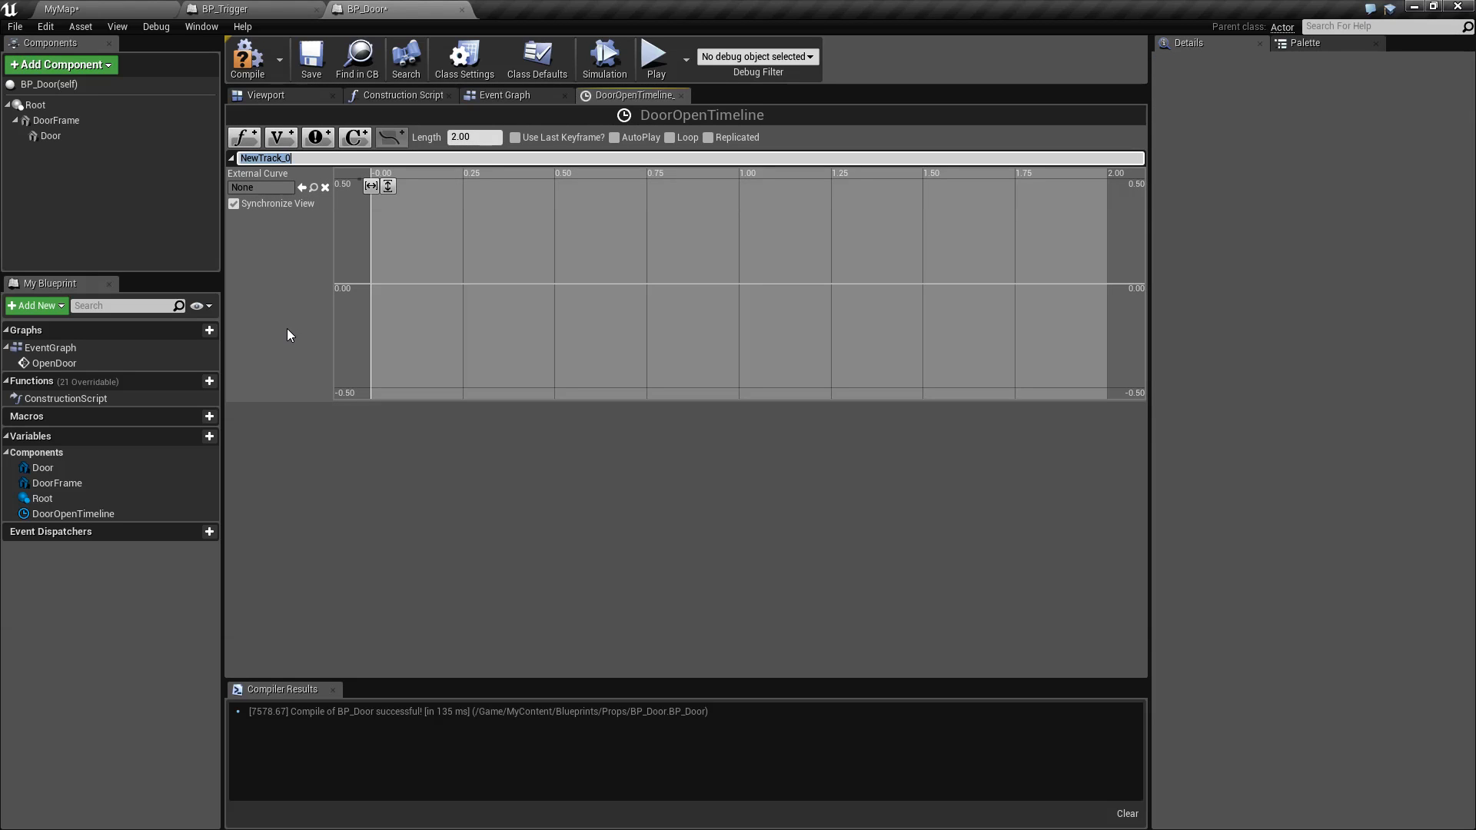
key("Return")
left_click(248, 58)
left_click(312, 57)
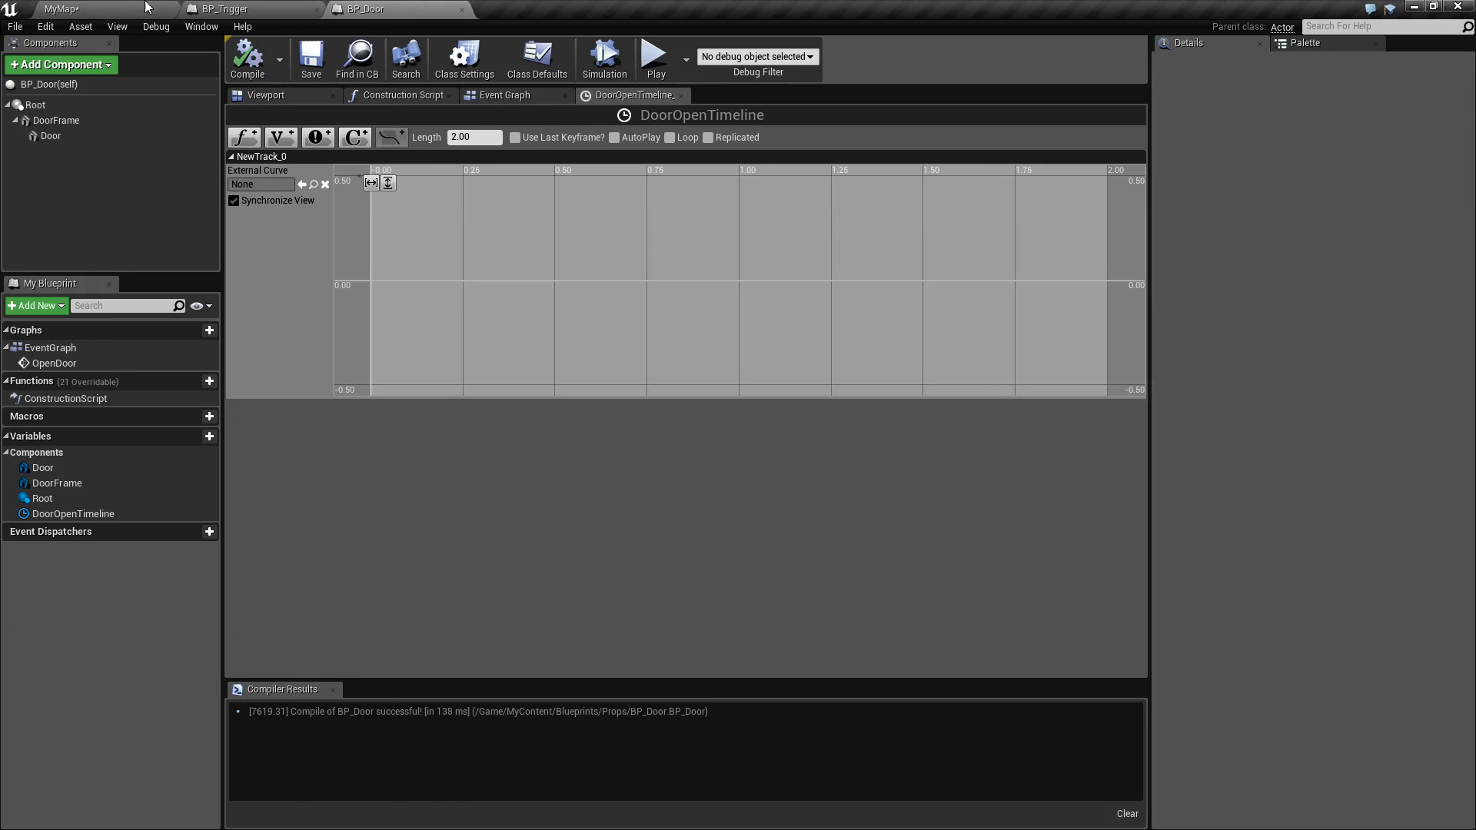
Step: Close the BP_Trigger Blueprint editor and return to the MyMap level
left_click(156, 7)
left_click(361, 8)
left_click(316, 9)
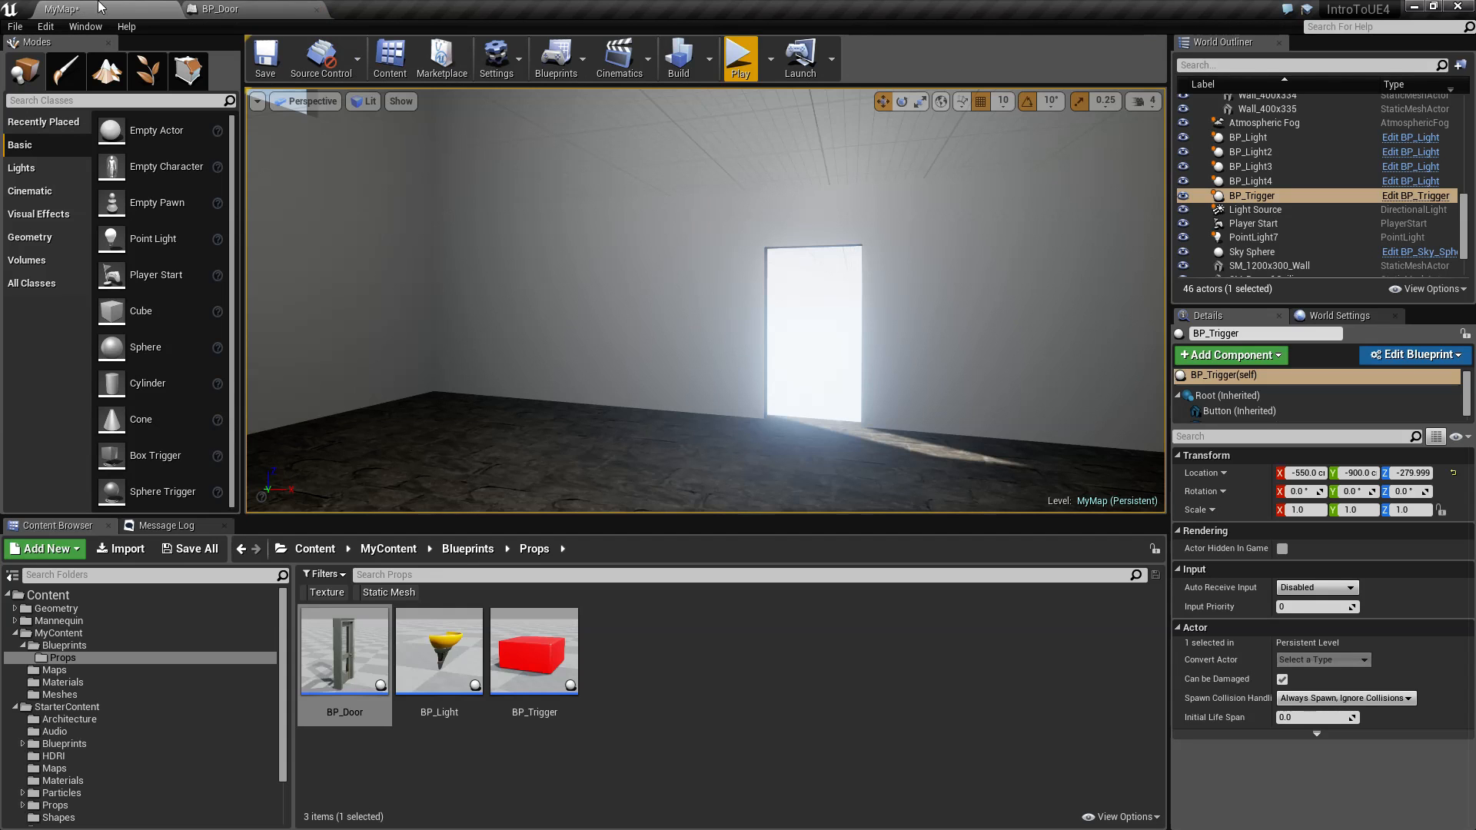
Step: In BP_Door's viewport, swing the Door mesh open about its vertical axis, rotate it back closed, and compile
left_click(230, 9)
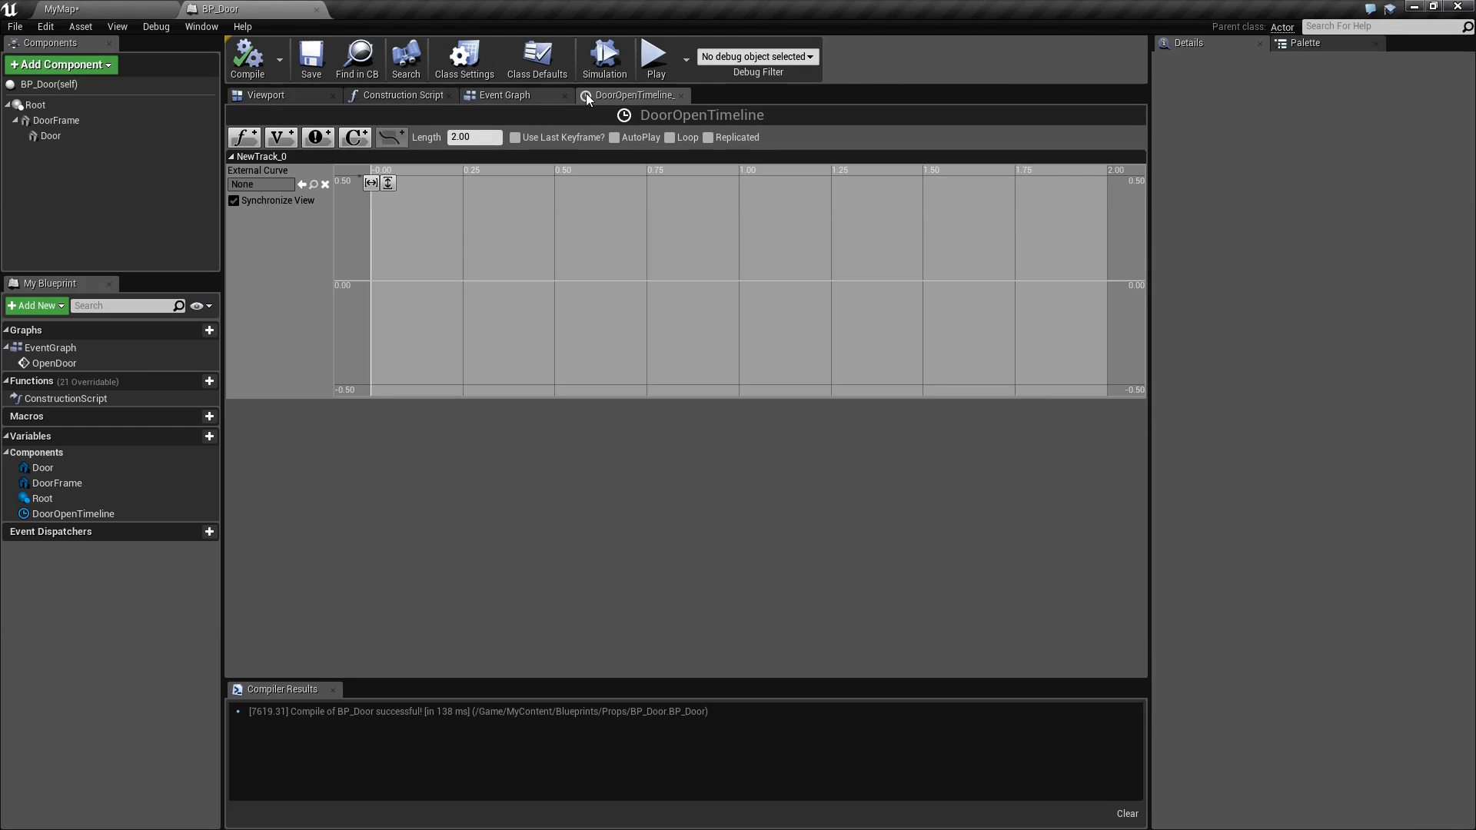
left_click(315, 94)
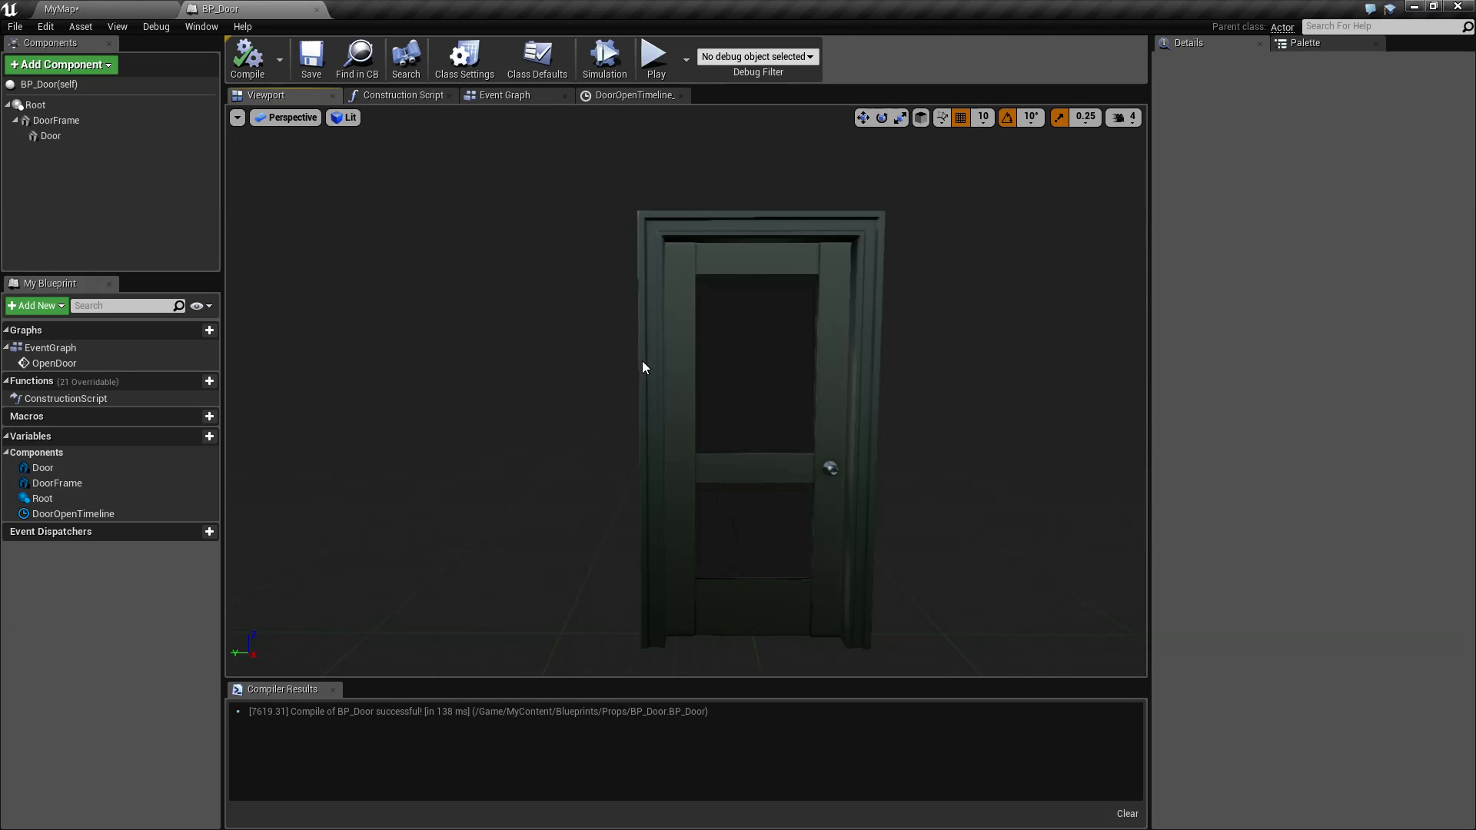
left_click(693, 457)
scroll(715, 446, "up", 2)
right_click_drag(715, 462, 738, 433)
key("e")
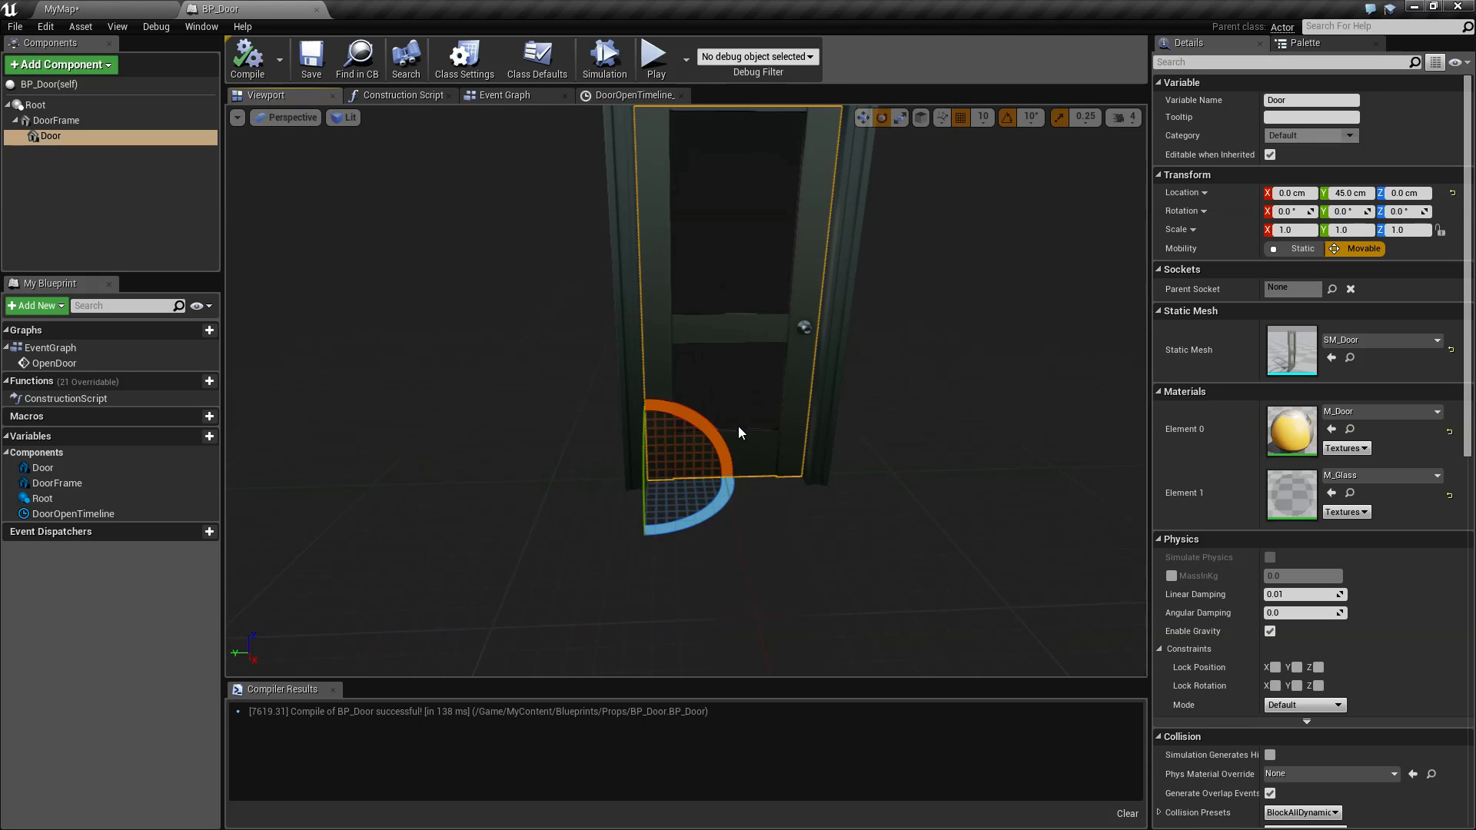
left_click_drag(698, 523, 779, 498)
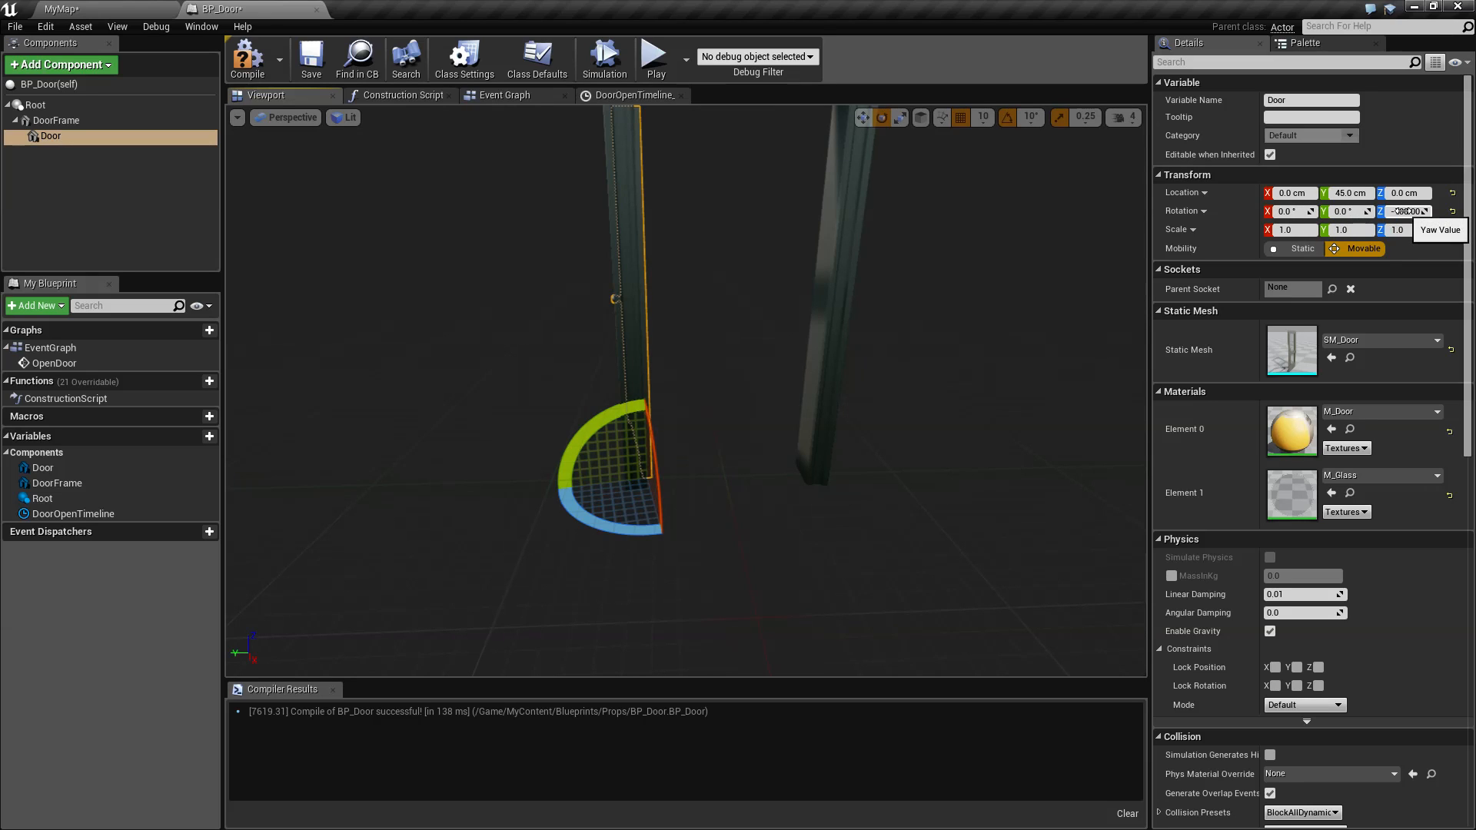
left_click_drag(565, 503, 681, 528)
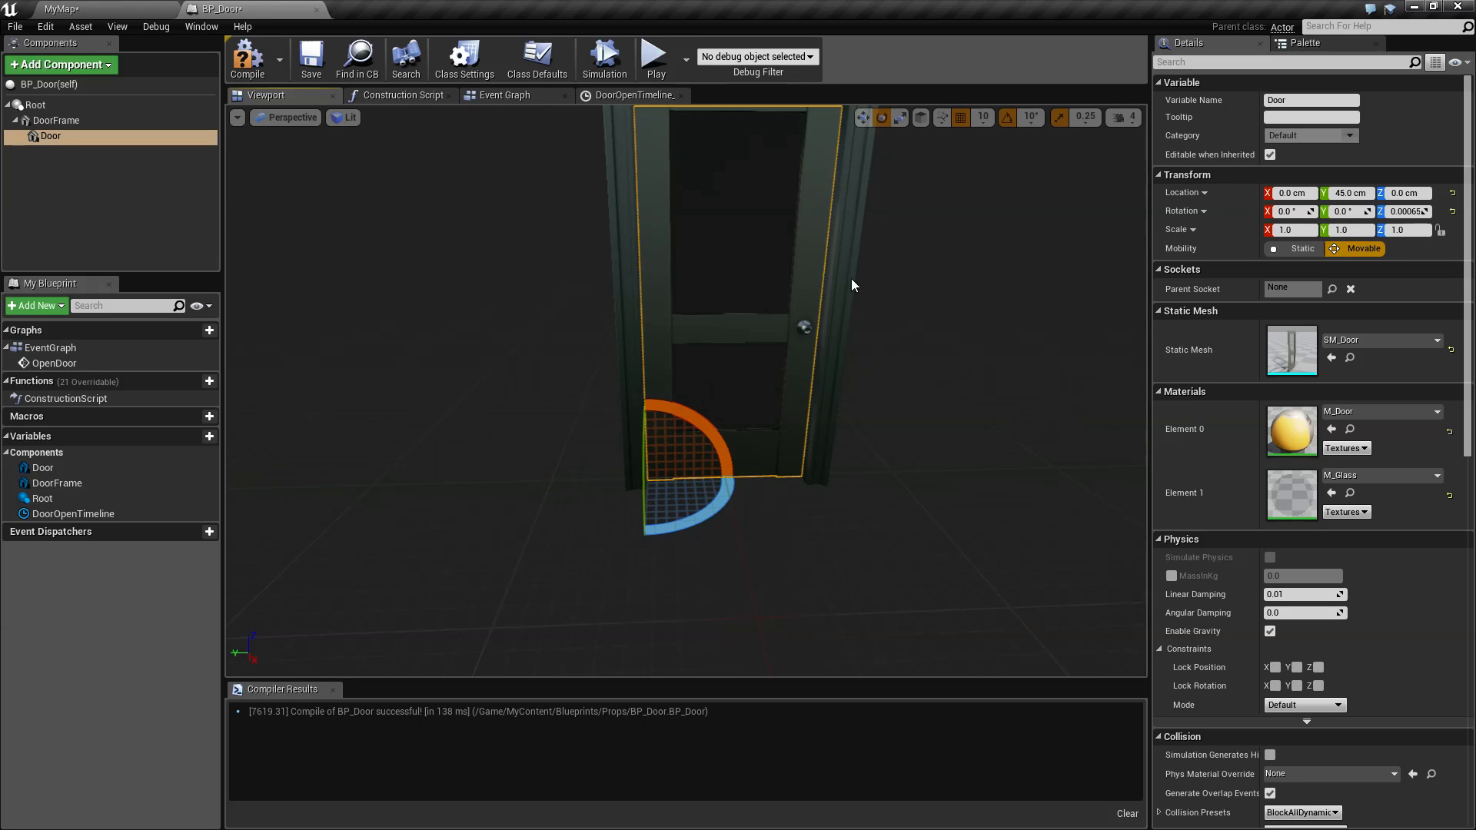
left_click(247, 58)
Step: Add two keys to the float track of DoorOpenTimeline, one near its start and one near its end
left_click(632, 94)
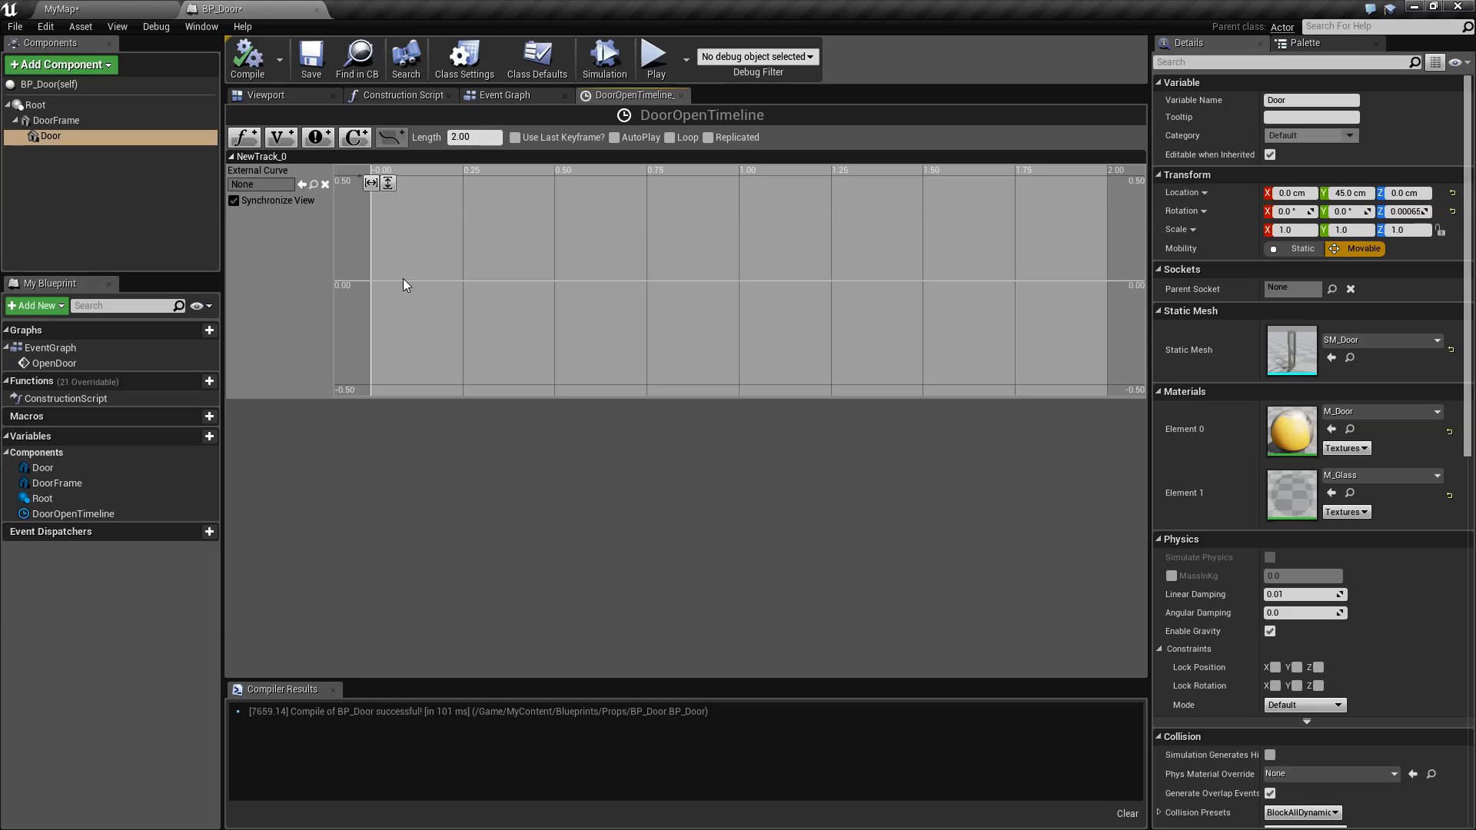
right_click(371, 280)
left_click(382, 296)
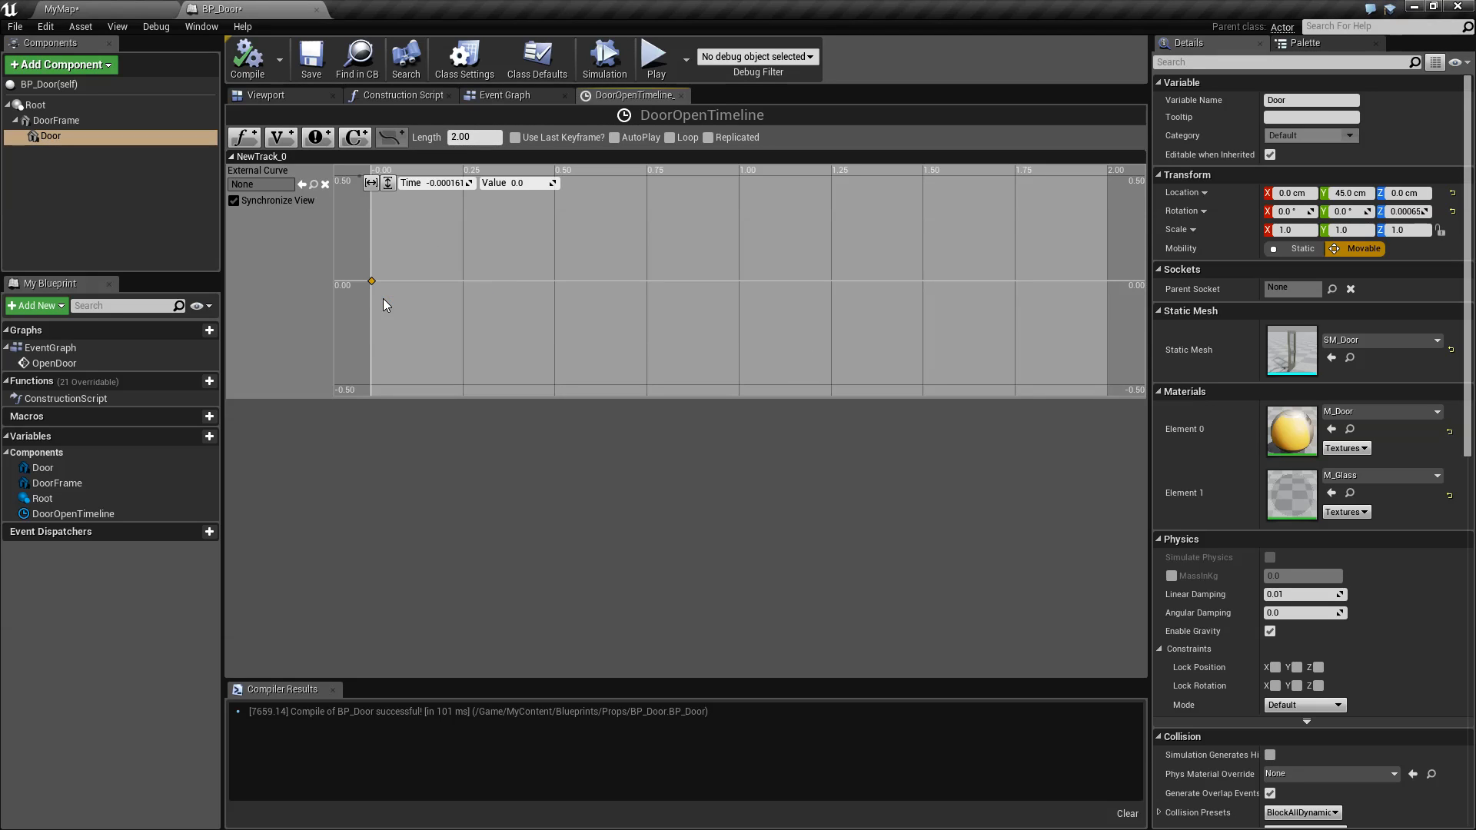
right_click(1103, 280)
left_click(1119, 298)
Step: Set the time of the float track's first key to exactly 0
left_click(371, 280)
left_click(432, 183)
type("0.")
type("0")
key("Return")
Step: Set the float track's last key to time 2.0 and value -130, and compile and save BP_Door
left_click(1102, 280)
left_click(457, 183)
type("2")
key("Tab")
type("130")
key("Return")
left_click(248, 58)
left_click(312, 58)
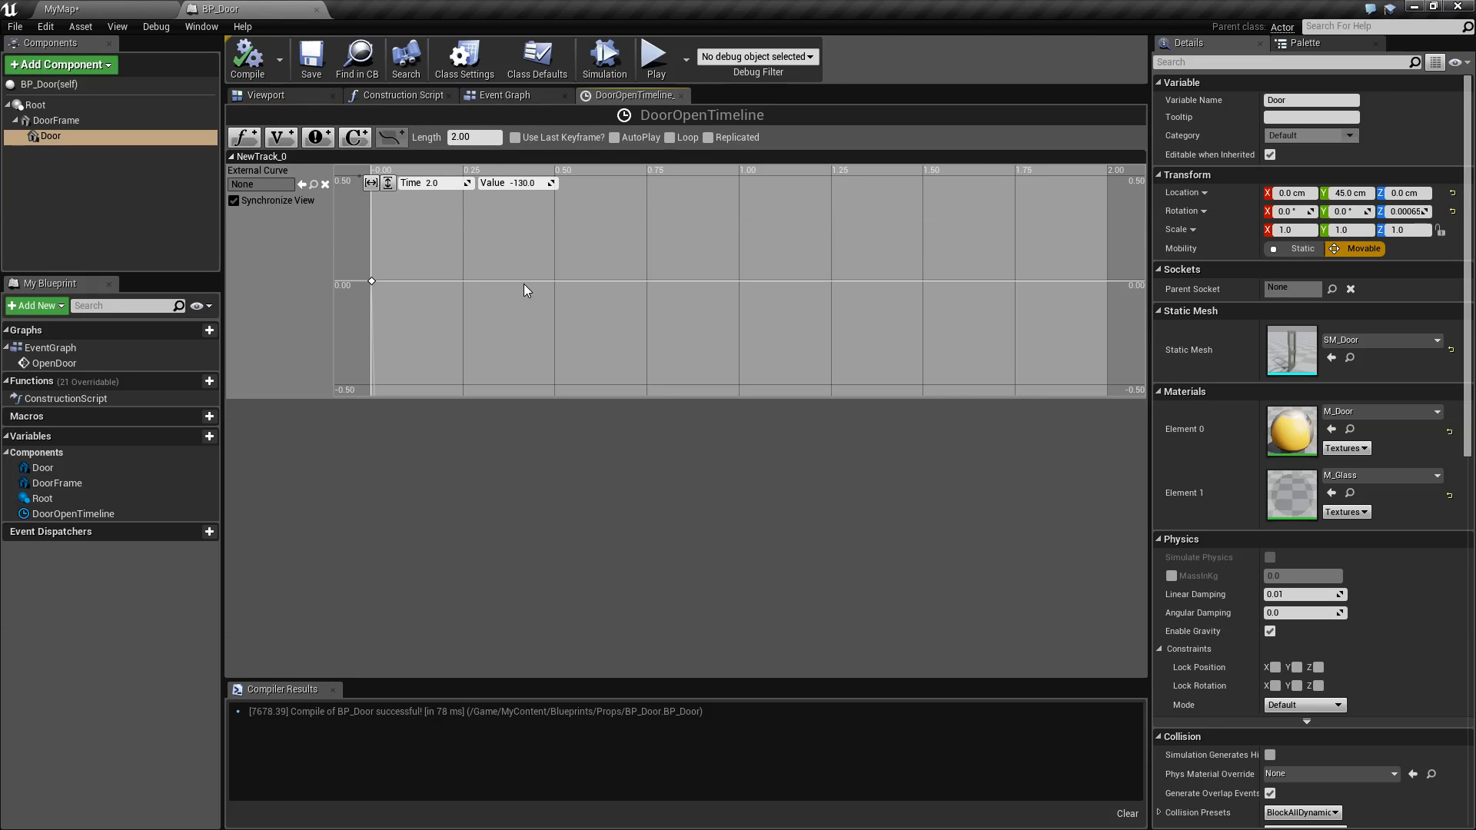
Step: Add a key between the two end keys of the curve and set it to time 0.75 and value -30
left_click(388, 185)
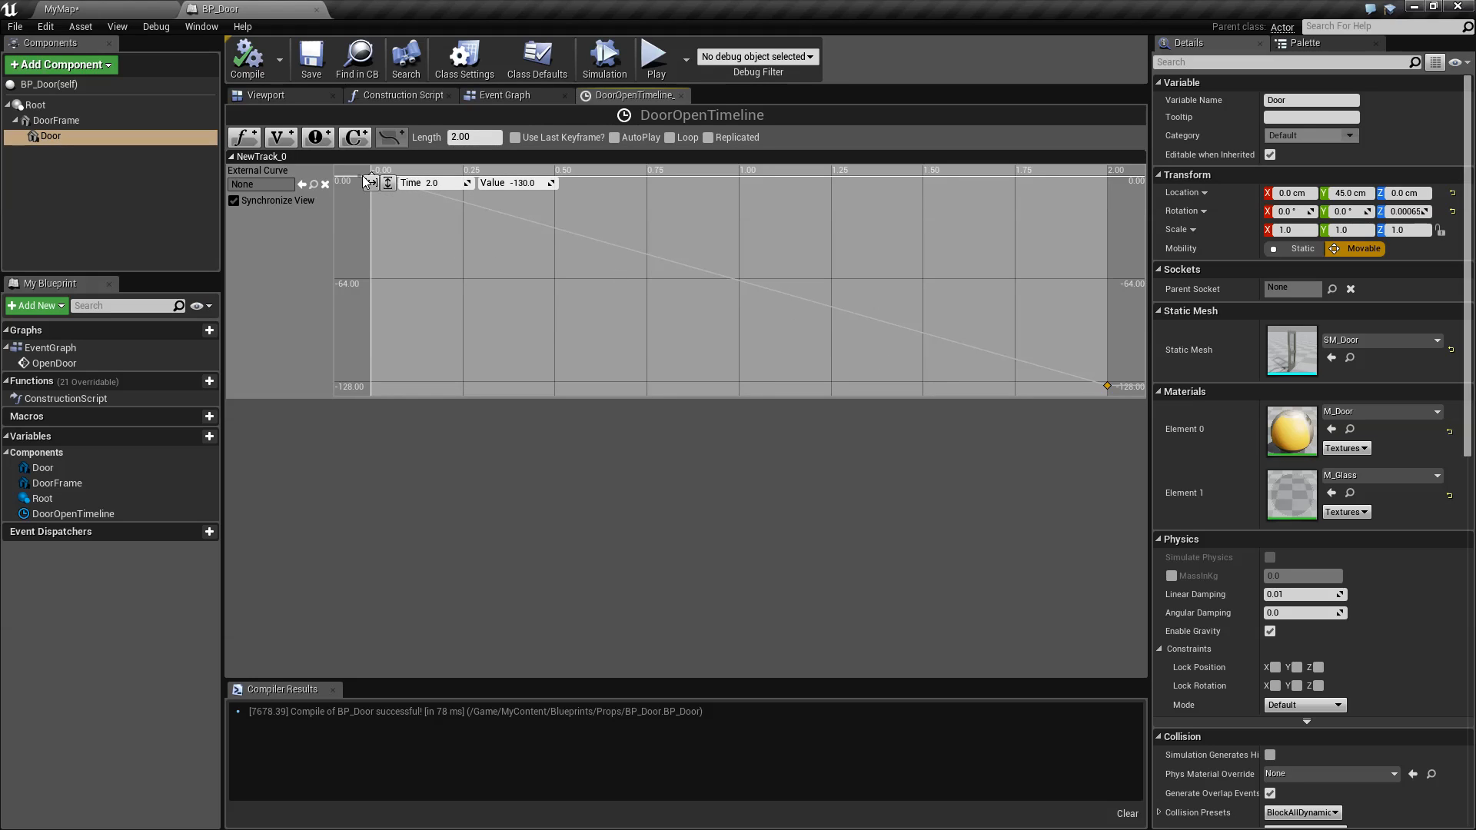
mouse_move(1103, 386)
right_click(668, 260)
left_click(685, 277)
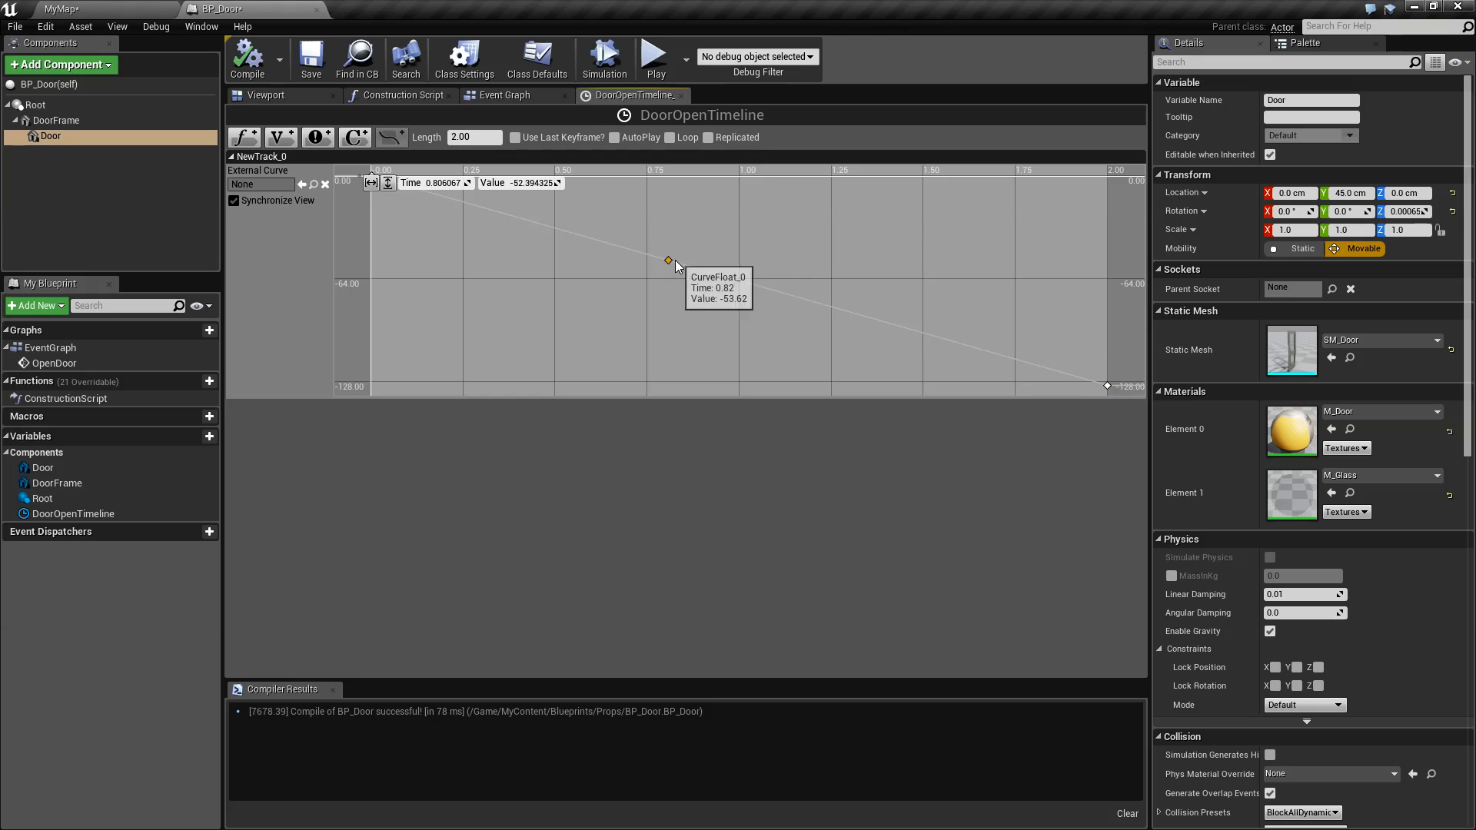
left_click_drag(668, 260, 669, 197)
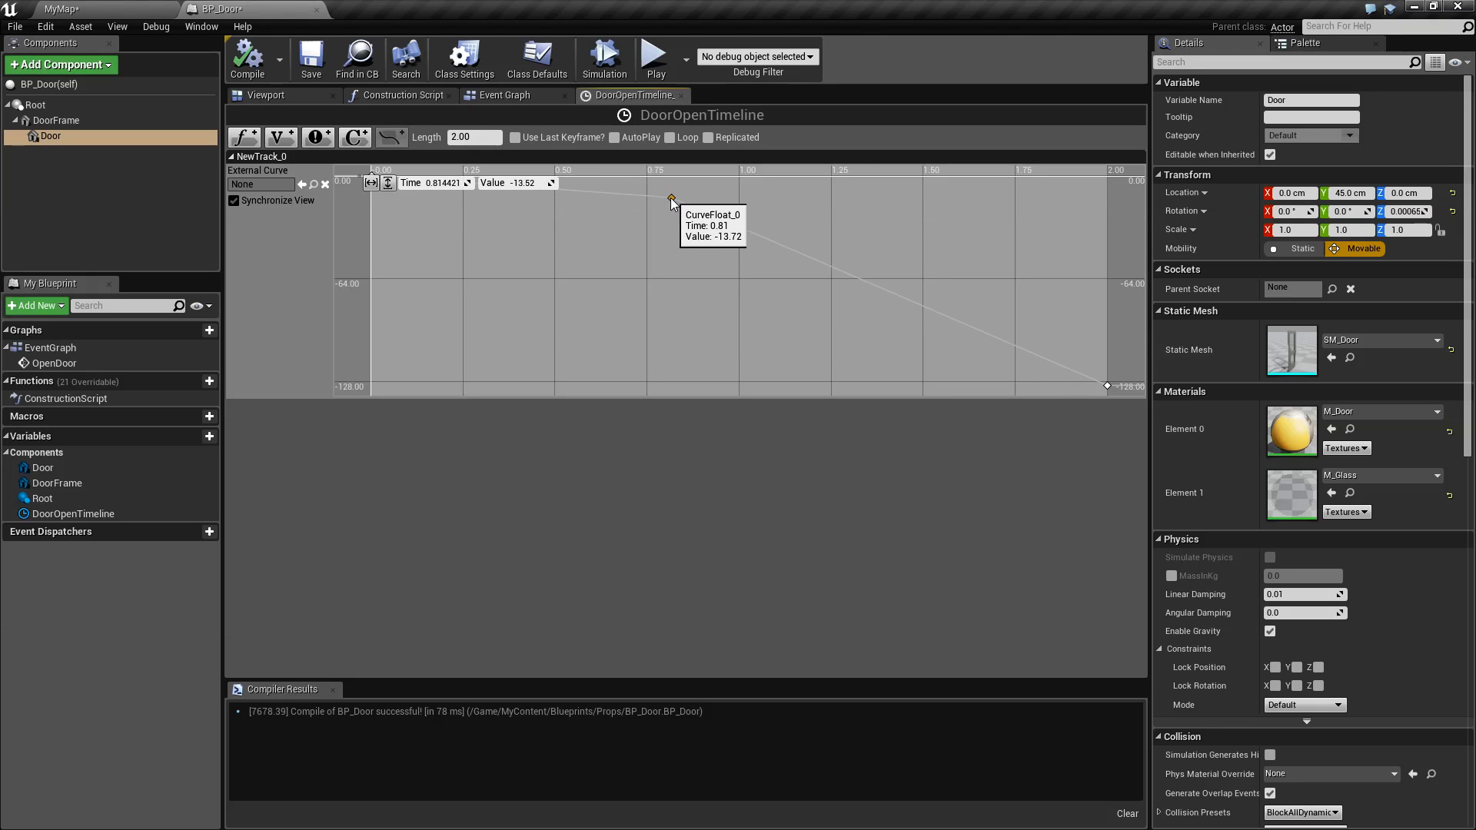
left_click(439, 183)
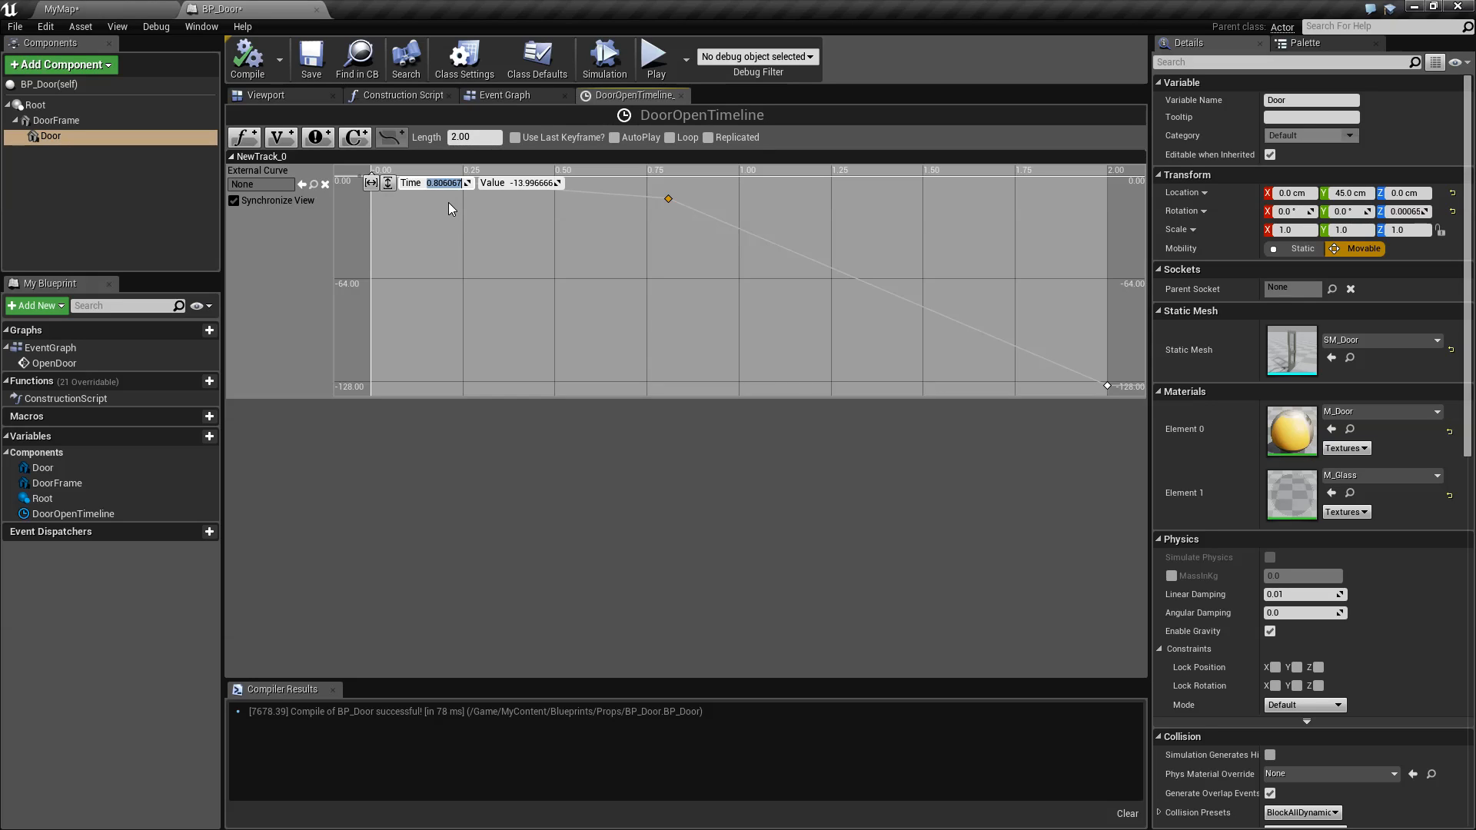
type(".75")
key("Tab")
type("-30")
key("Return")
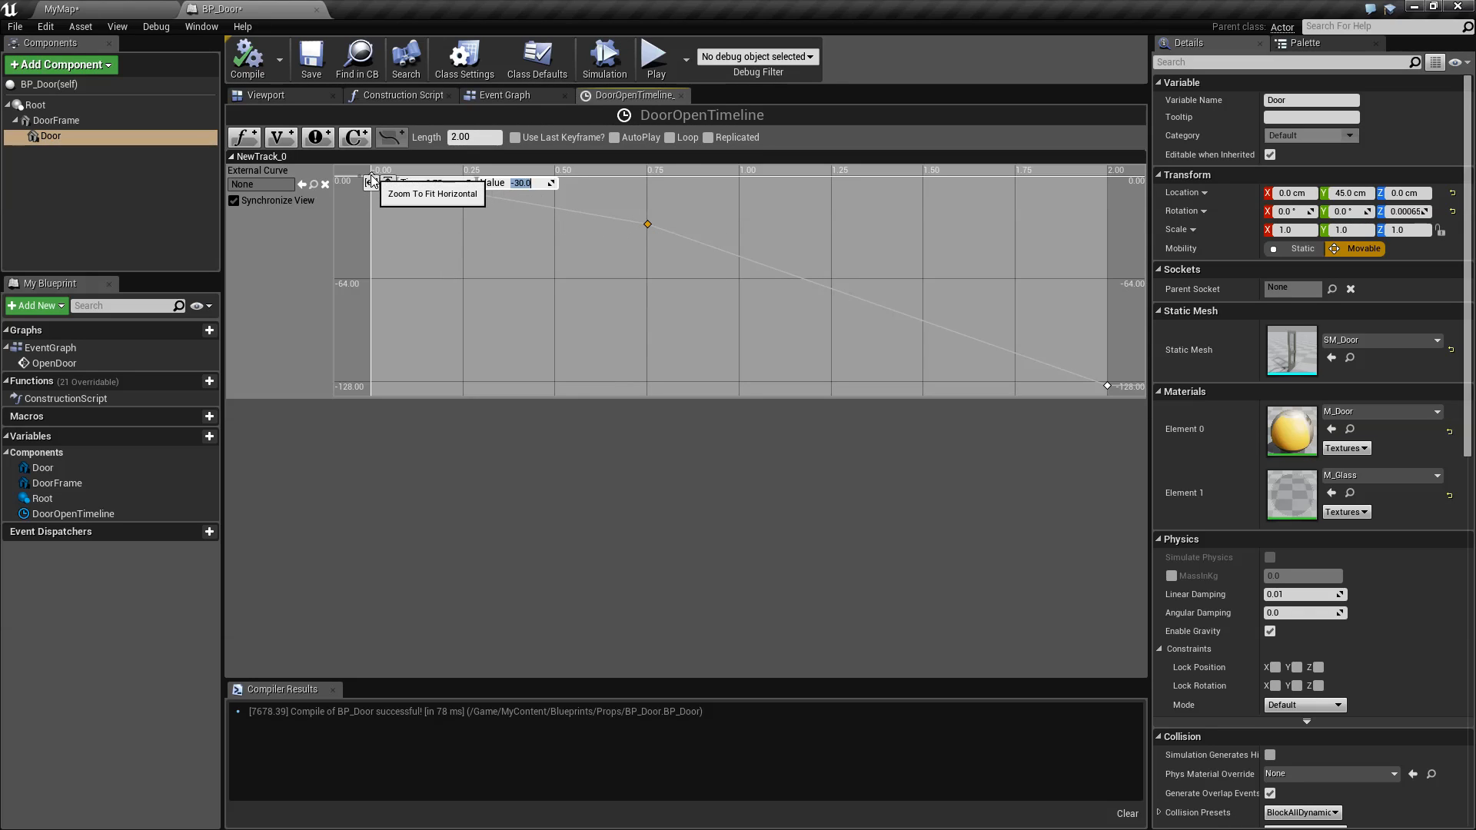
Step: Set the interpolation of the middle, first and last curve keys to Auto
mouse_move(646, 225)
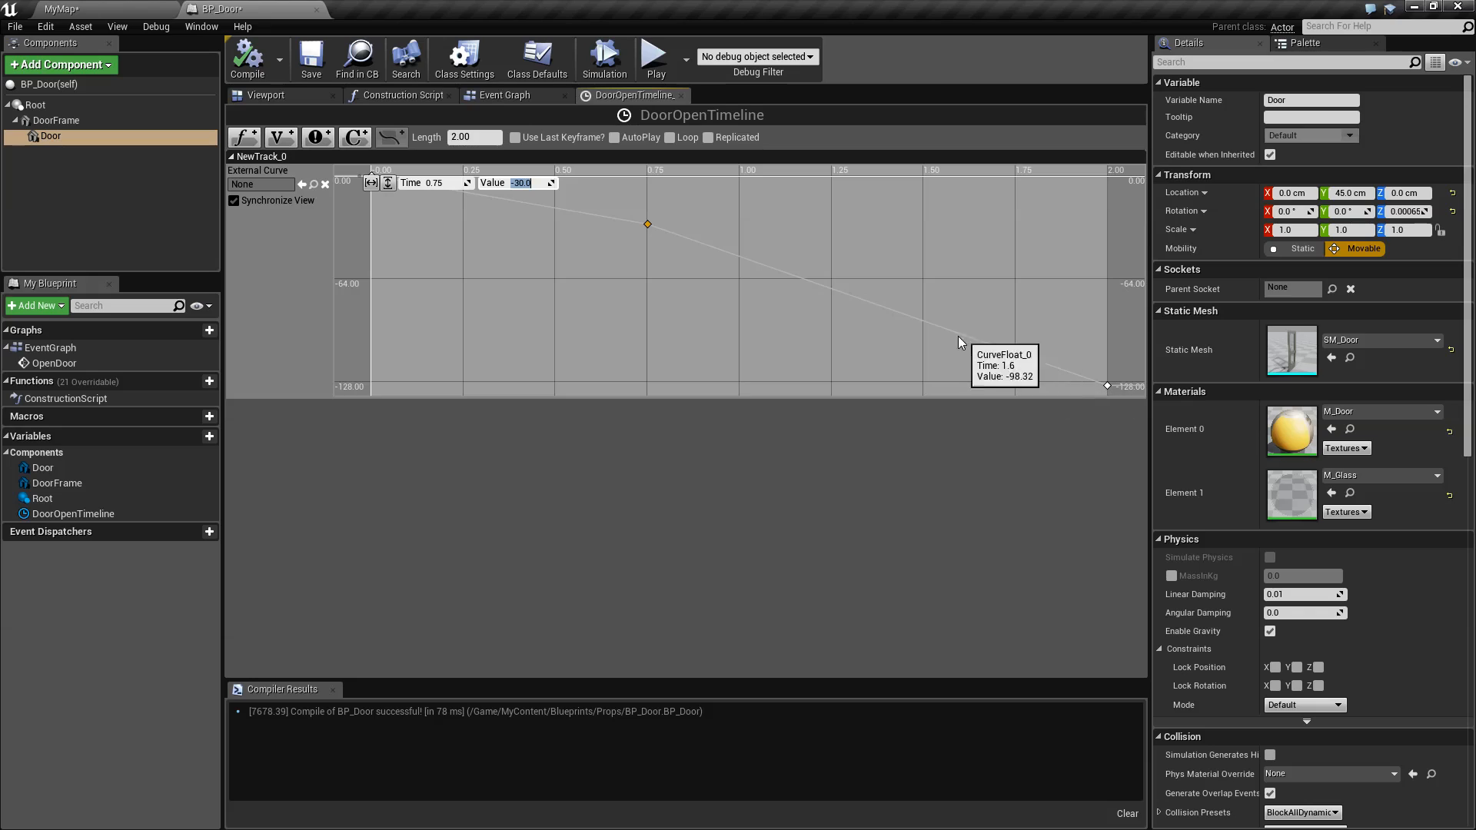
right_click(649, 224)
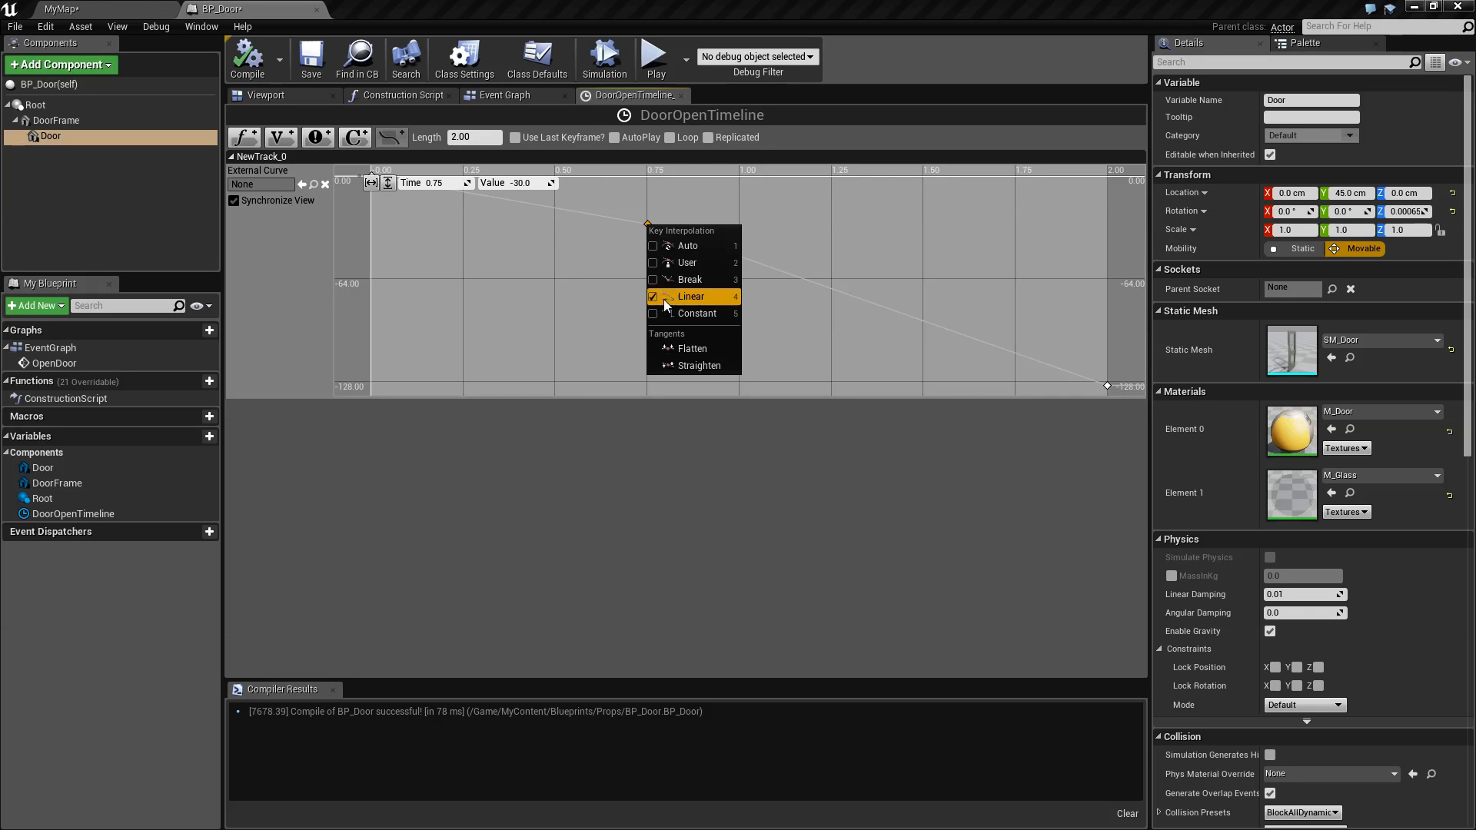
left_click(654, 246)
left_click(513, 228)
right_click_drag(421, 217, 456, 289)
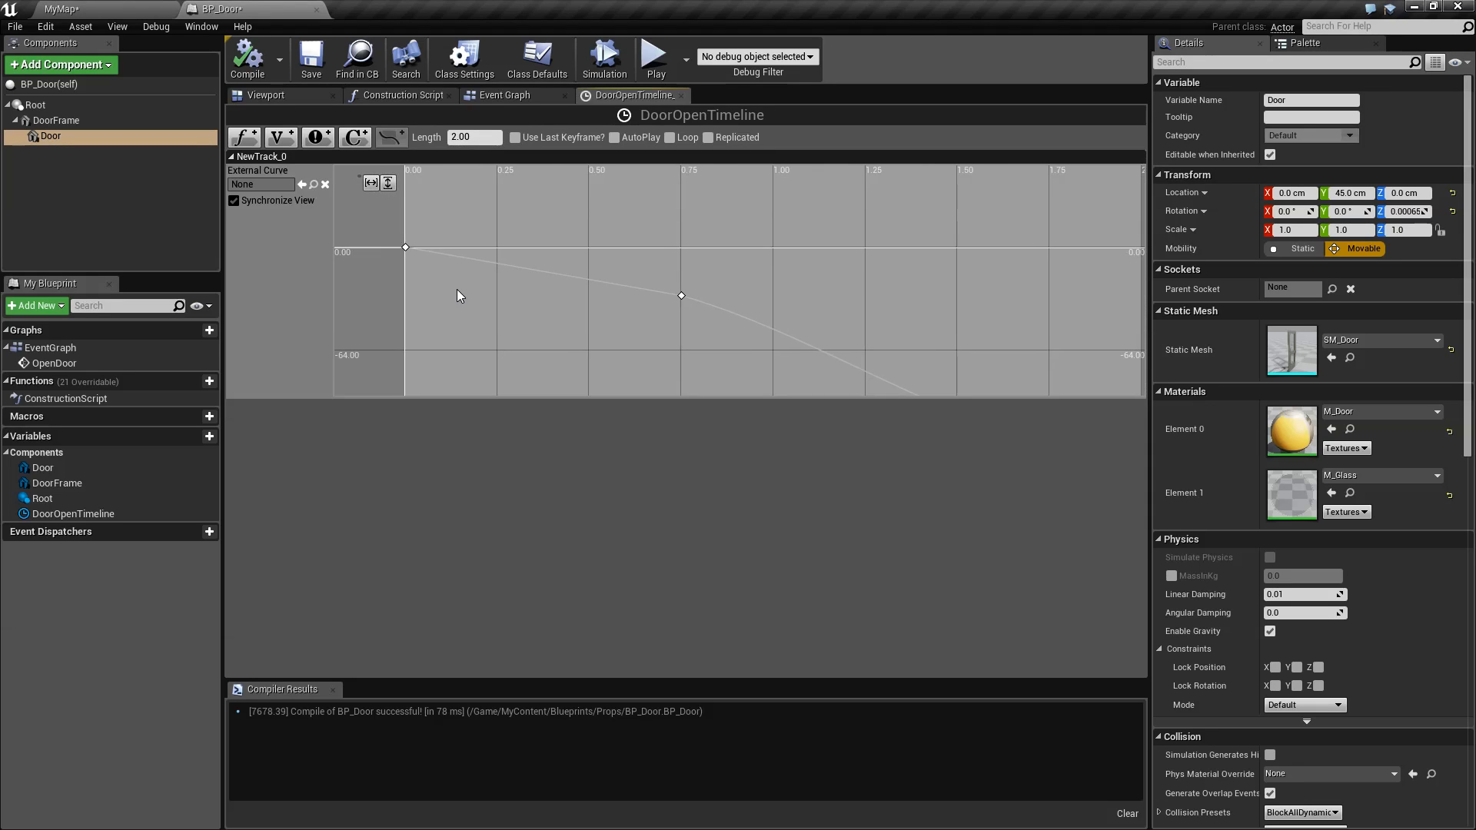
left_click(405, 249)
right_click(405, 247)
left_click(431, 269)
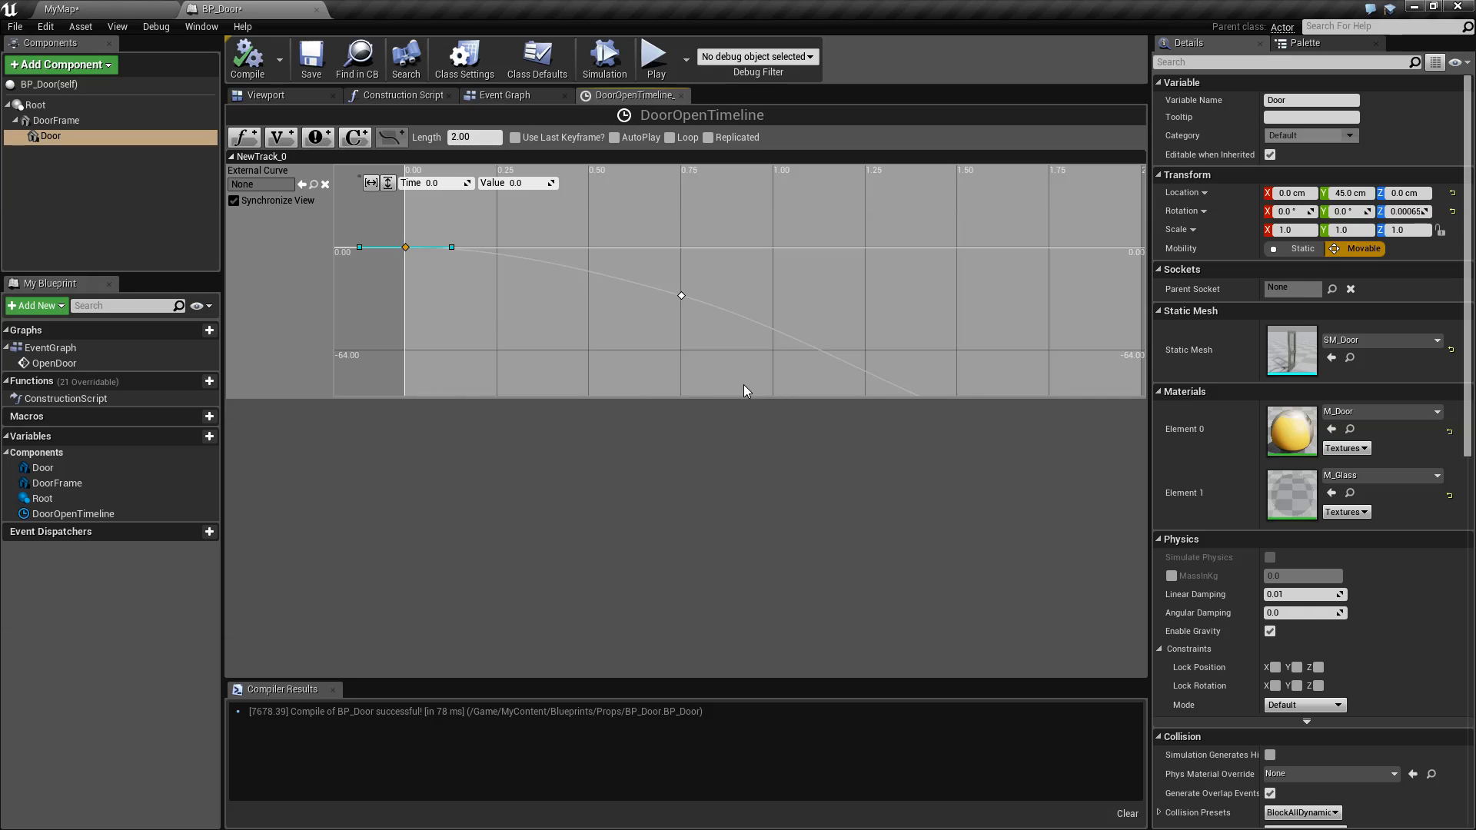
right_click_drag(744, 384, 396, 234)
left_click(721, 278)
right_click(721, 278)
left_click(753, 300)
Step: Adjust the tangent of the 0.75-second key so the curve eases smoothly from the first key to the last
right_click_drag(577, 306, 704, 320)
scroll(653, 306, "up", 2)
scroll(653, 306, "down", 1)
left_click(373, 184)
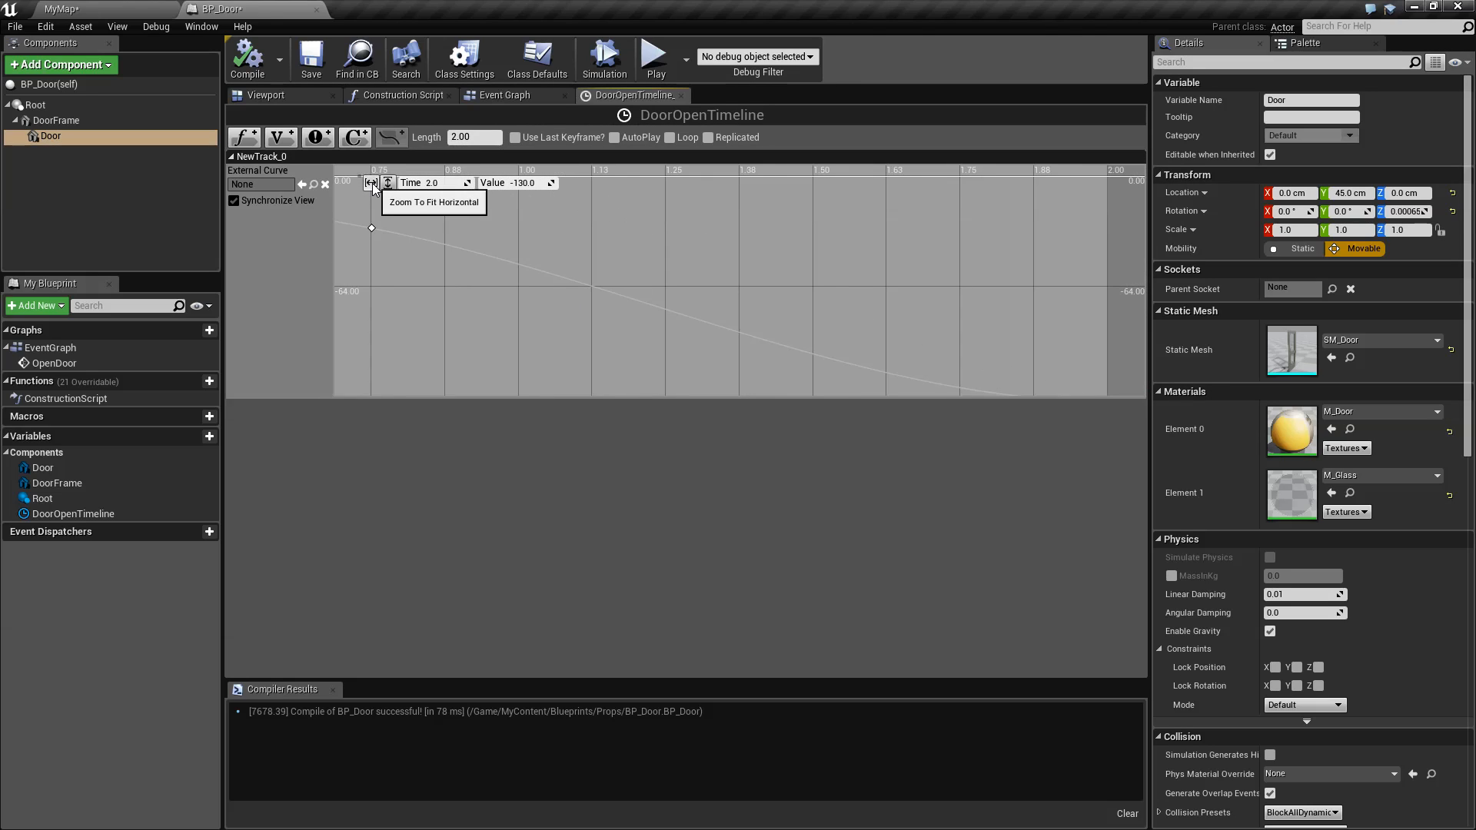
left_click(387, 183)
right_click_drag(513, 282, 713, 311)
scroll(715, 316, "down", 5)
right_click_drag(625, 294, 594, 237)
scroll(643, 270, "down", 2)
left_click(644, 269)
right_click_drag(652, 282, 753, 371)
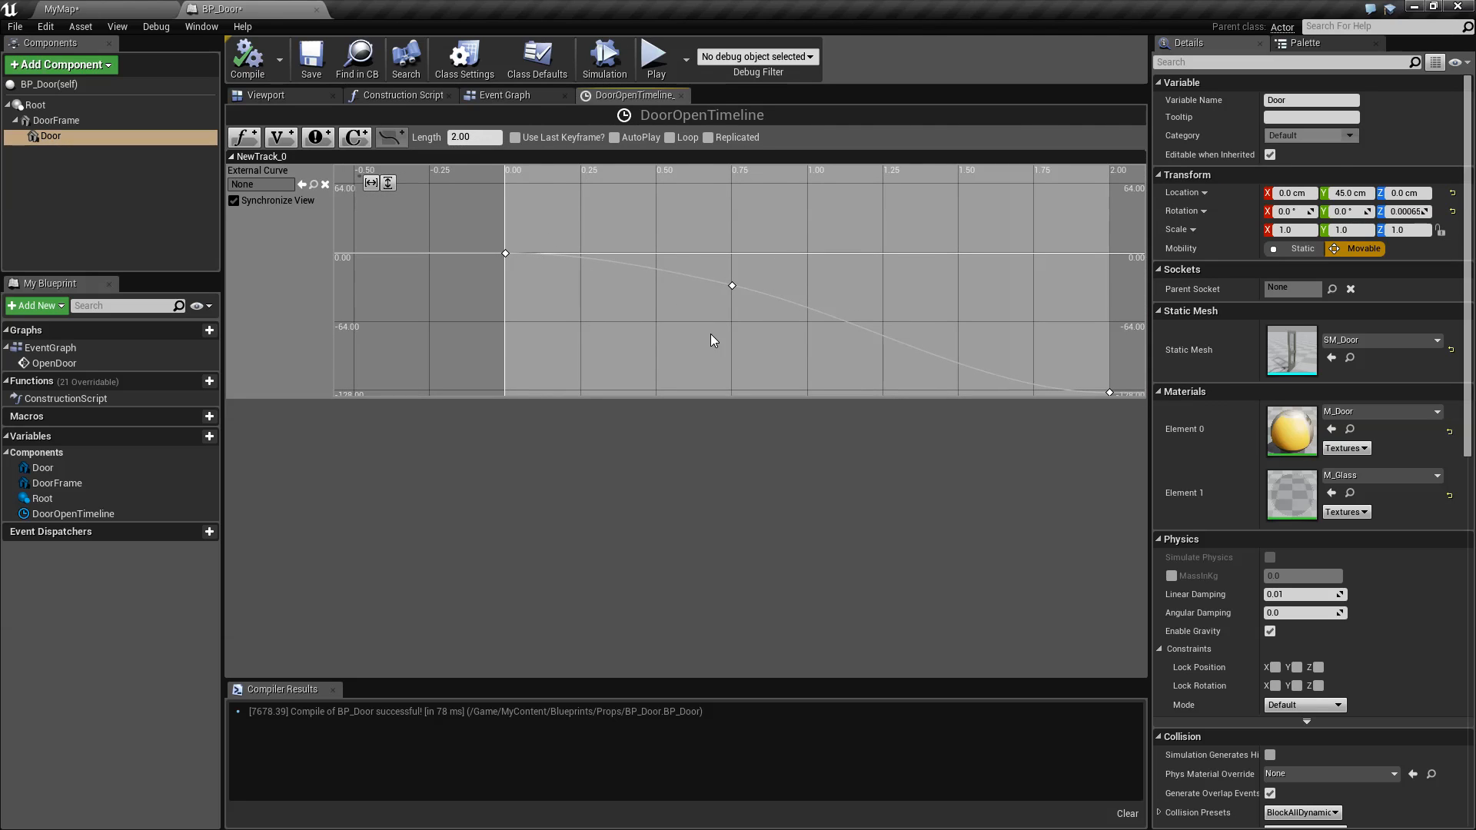
left_click(727, 283)
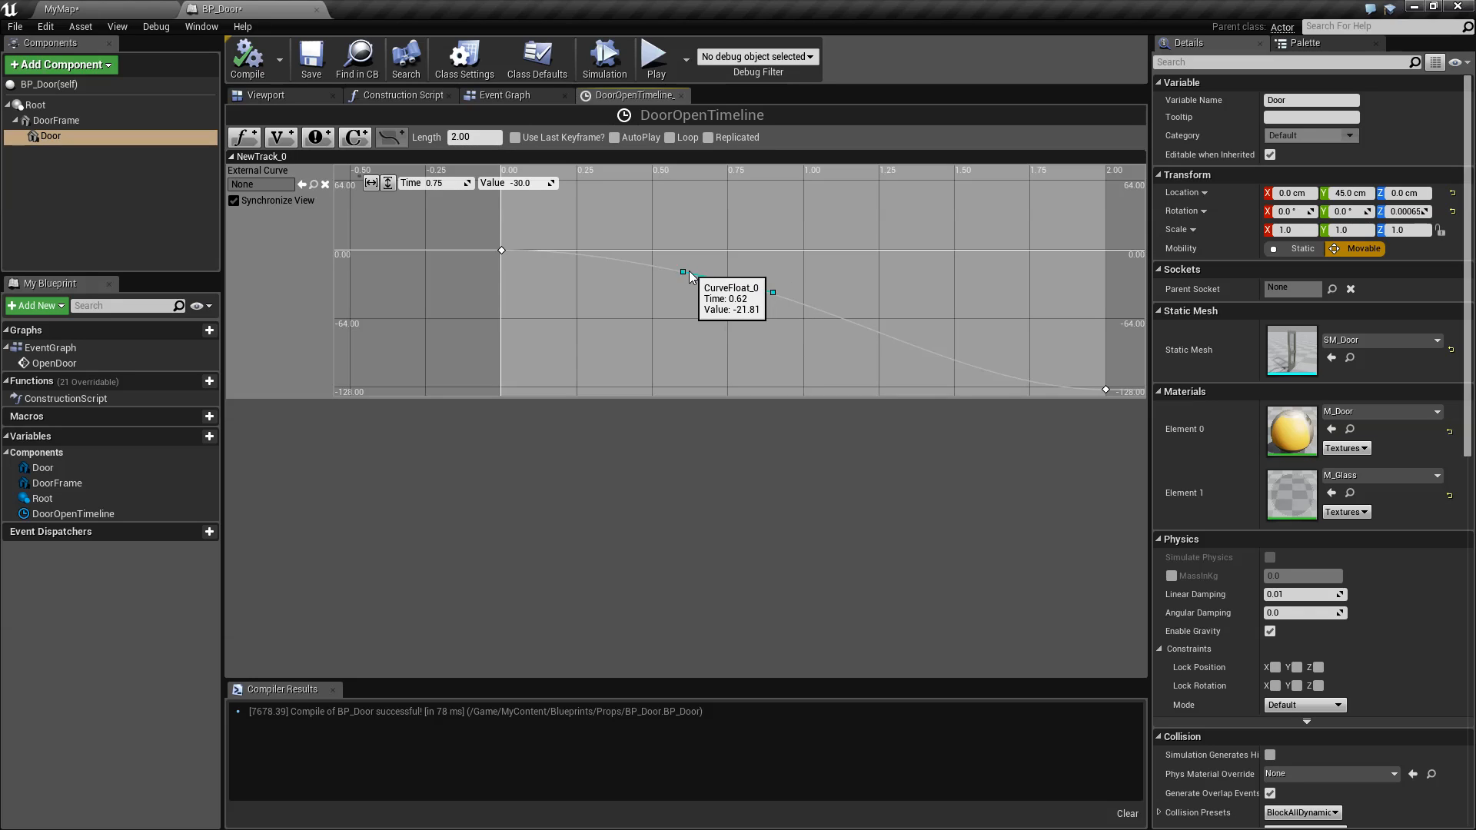
left_click_drag(772, 293, 765, 312)
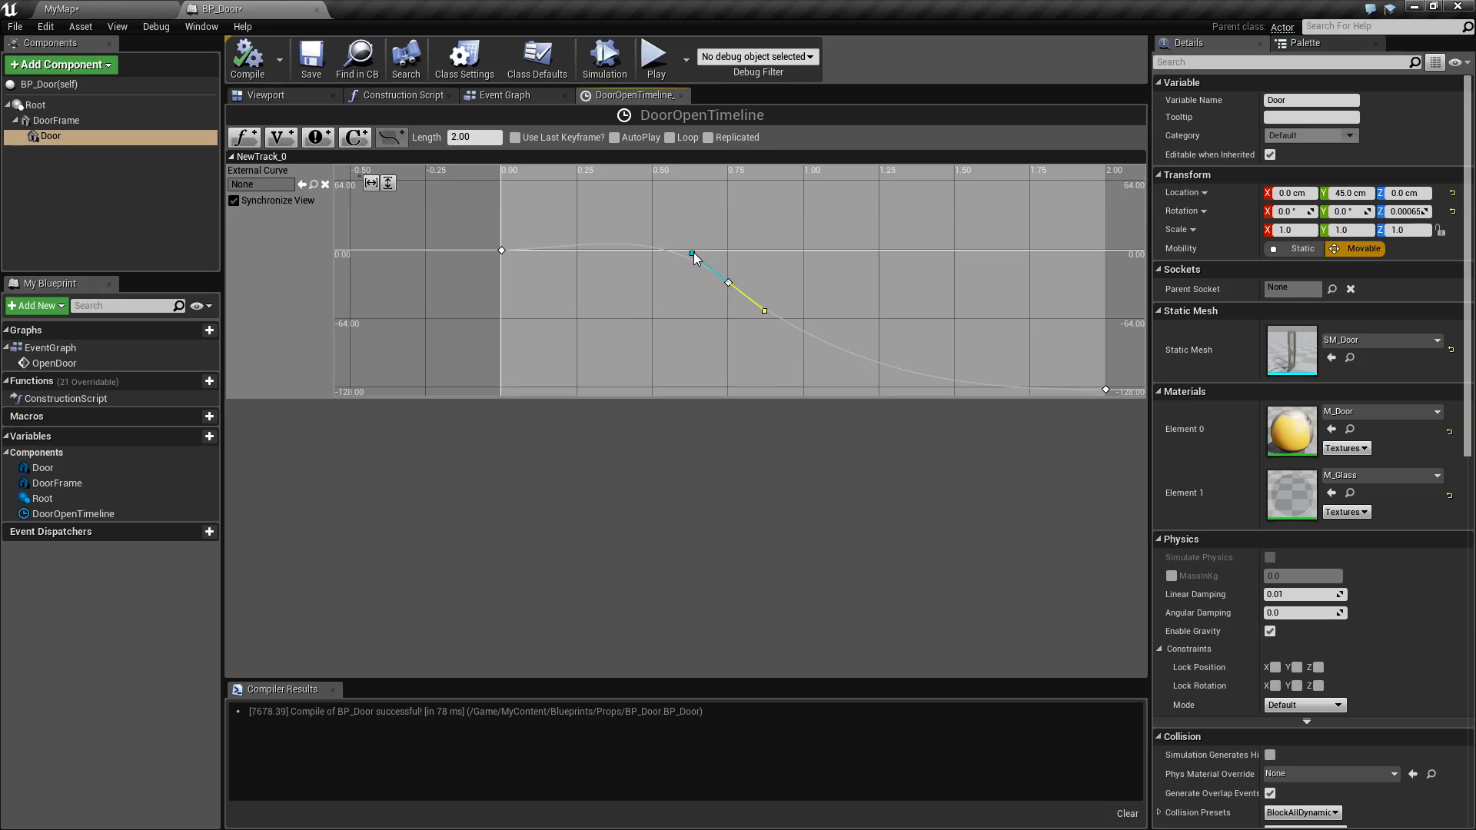
left_click_drag(693, 252, 679, 266)
right_click_drag(689, 327, 500, 210)
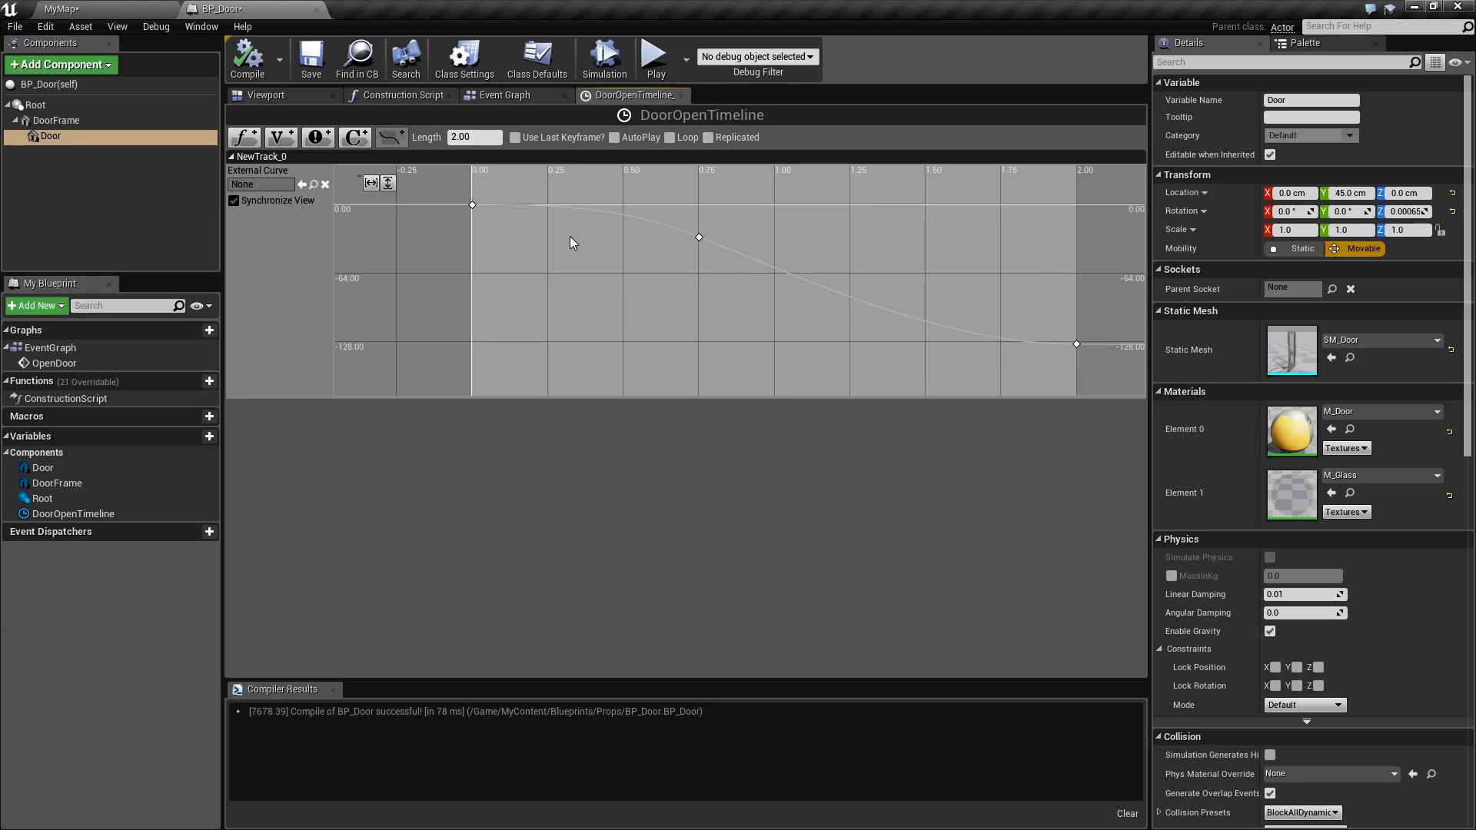
Step: Rename the float track in DoorOpenTimeline to RotationZ and return to BP_Door's Event Graph
left_click(682, 95)
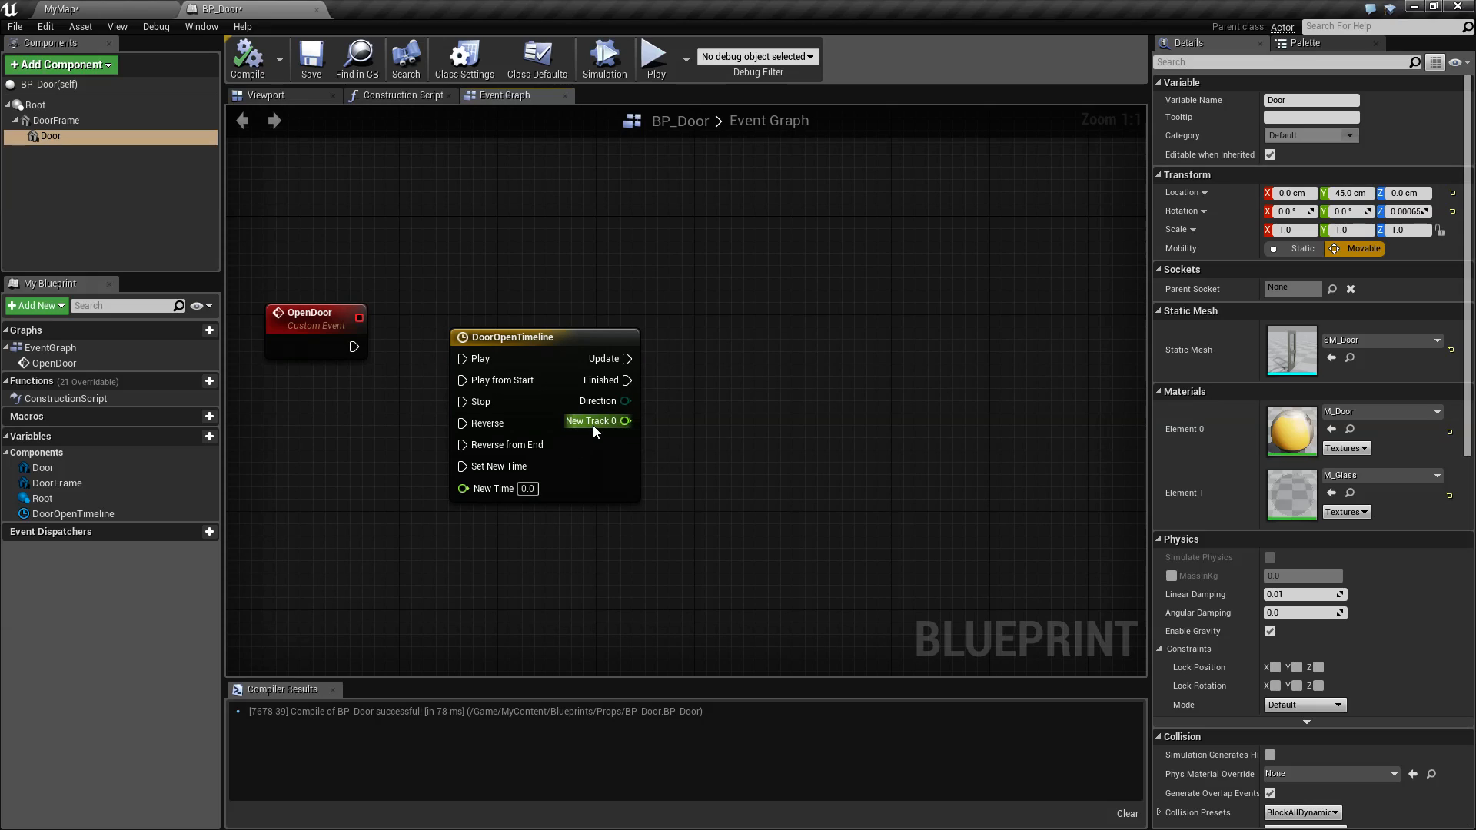
double_click(536, 351)
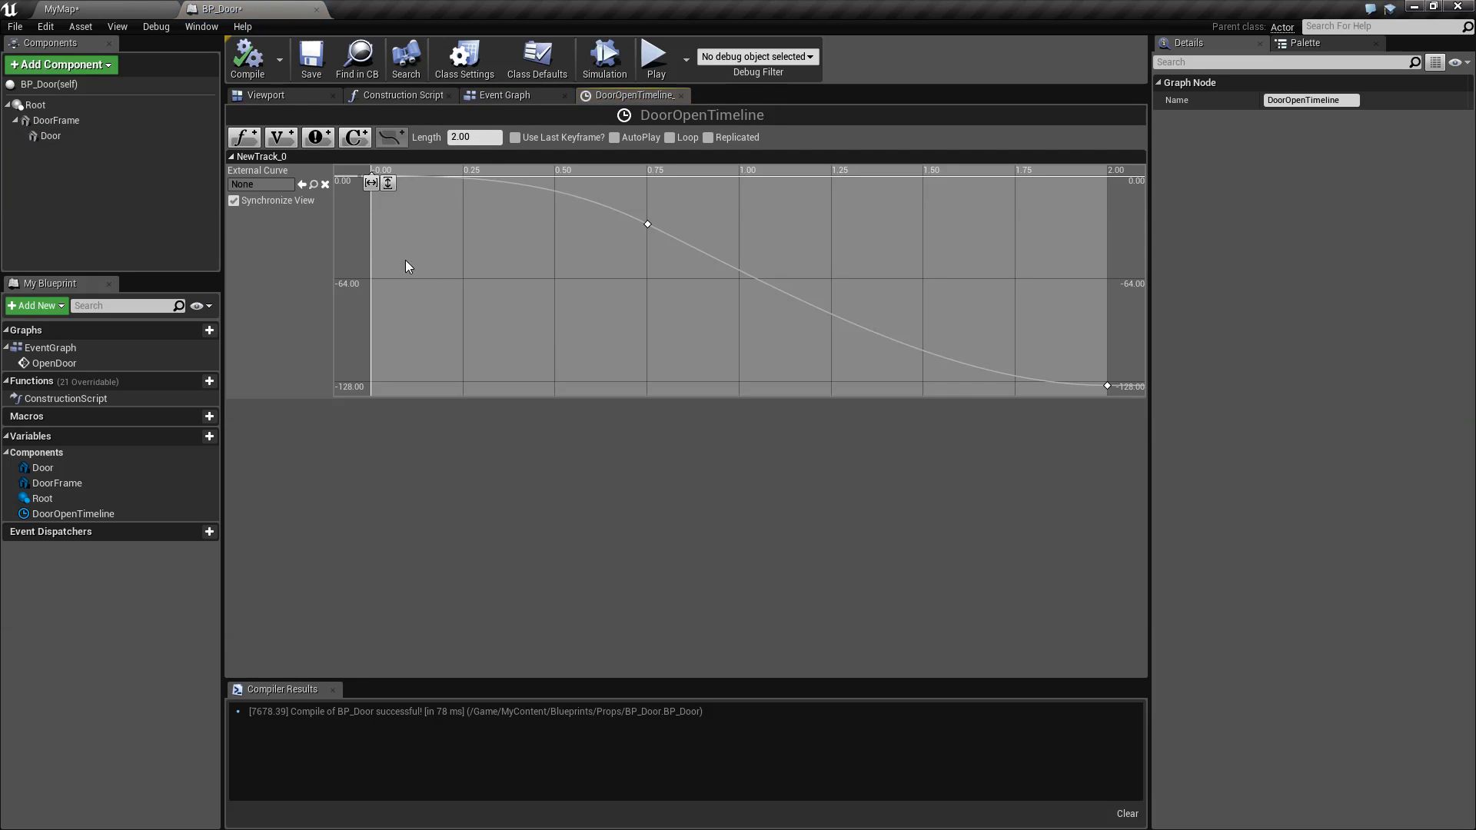
double_click(269, 157)
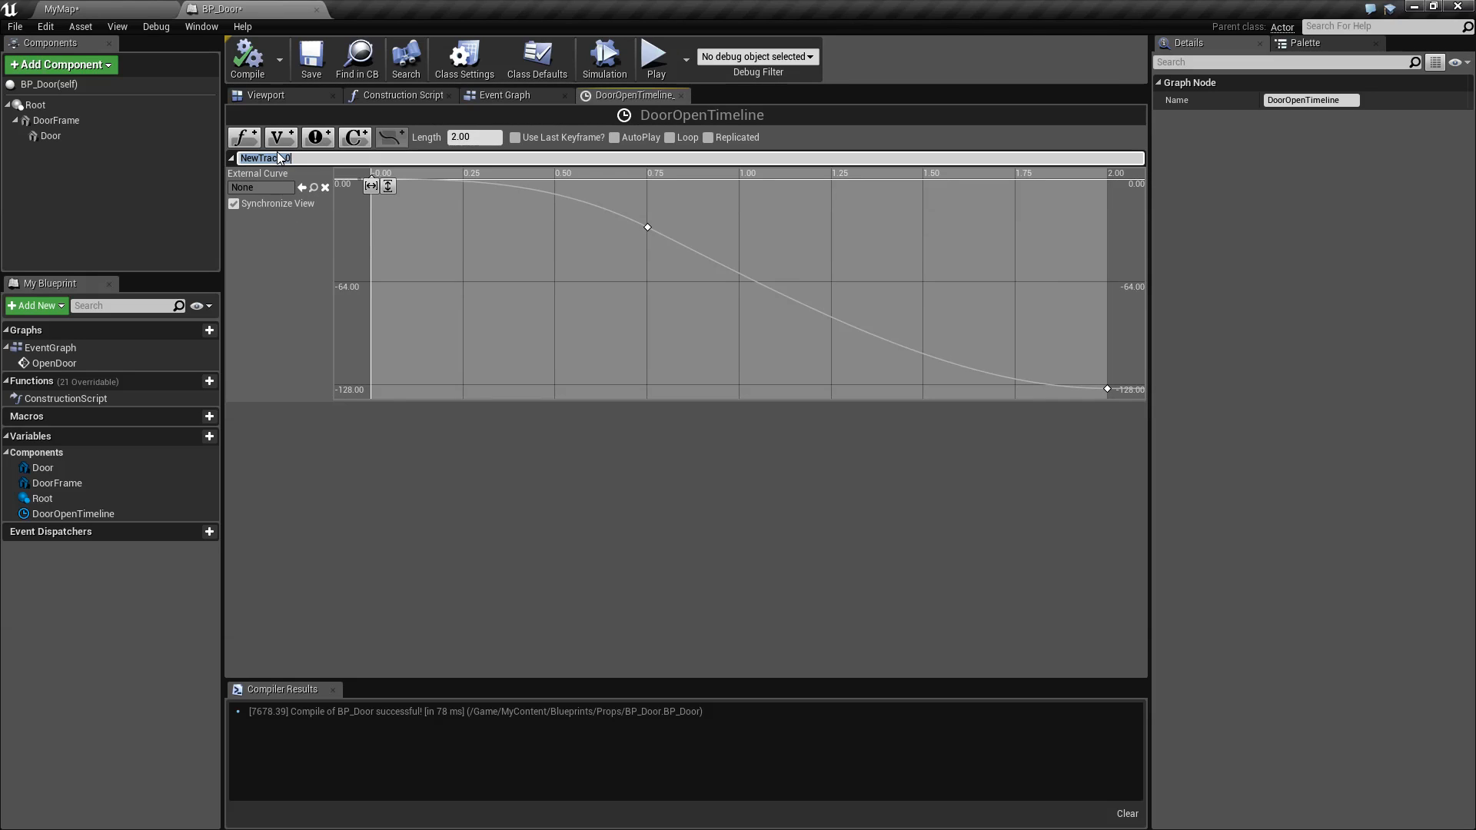
type("RotationZ")
key("Return")
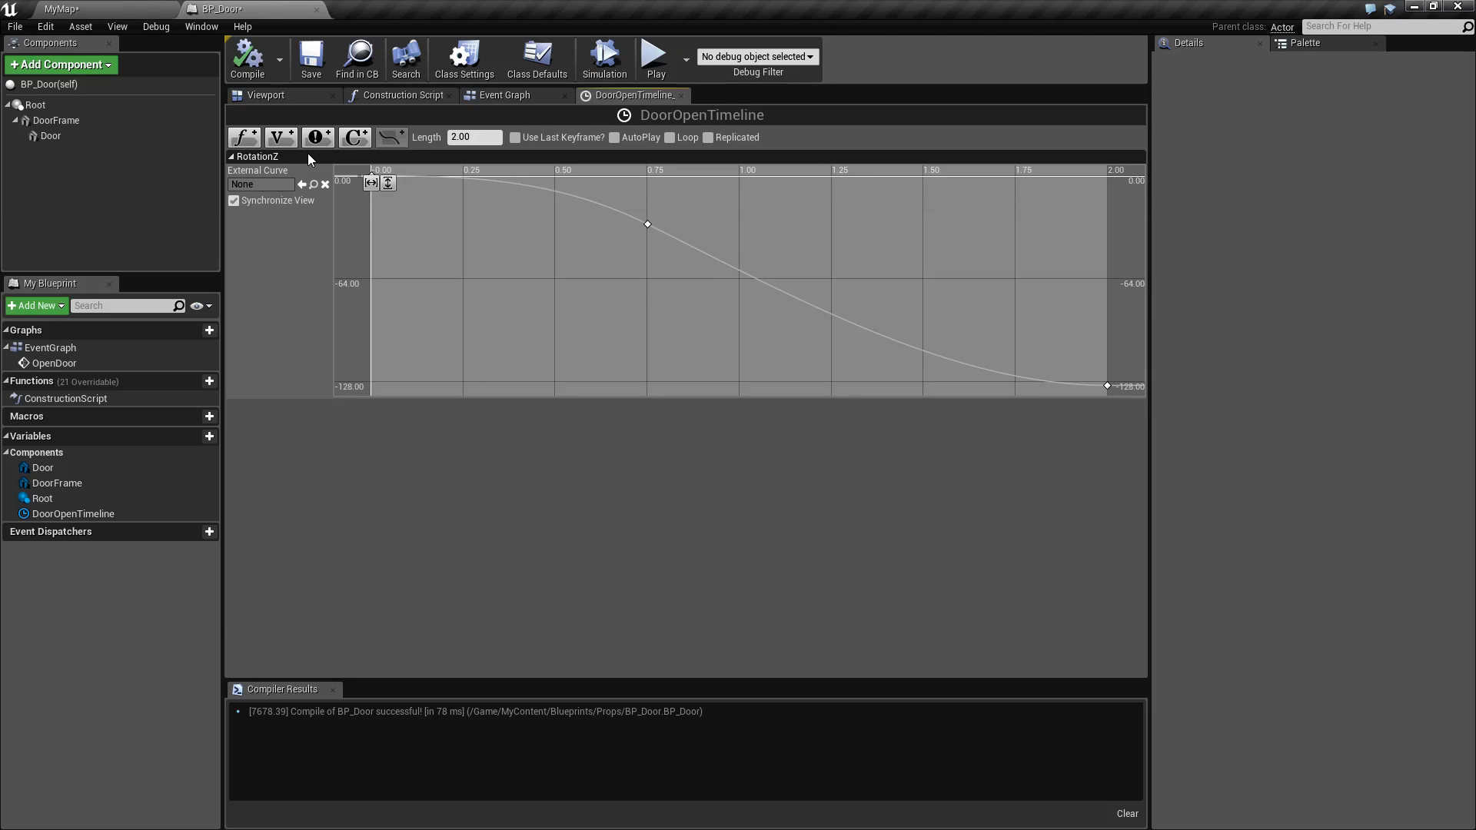
left_click(680, 95)
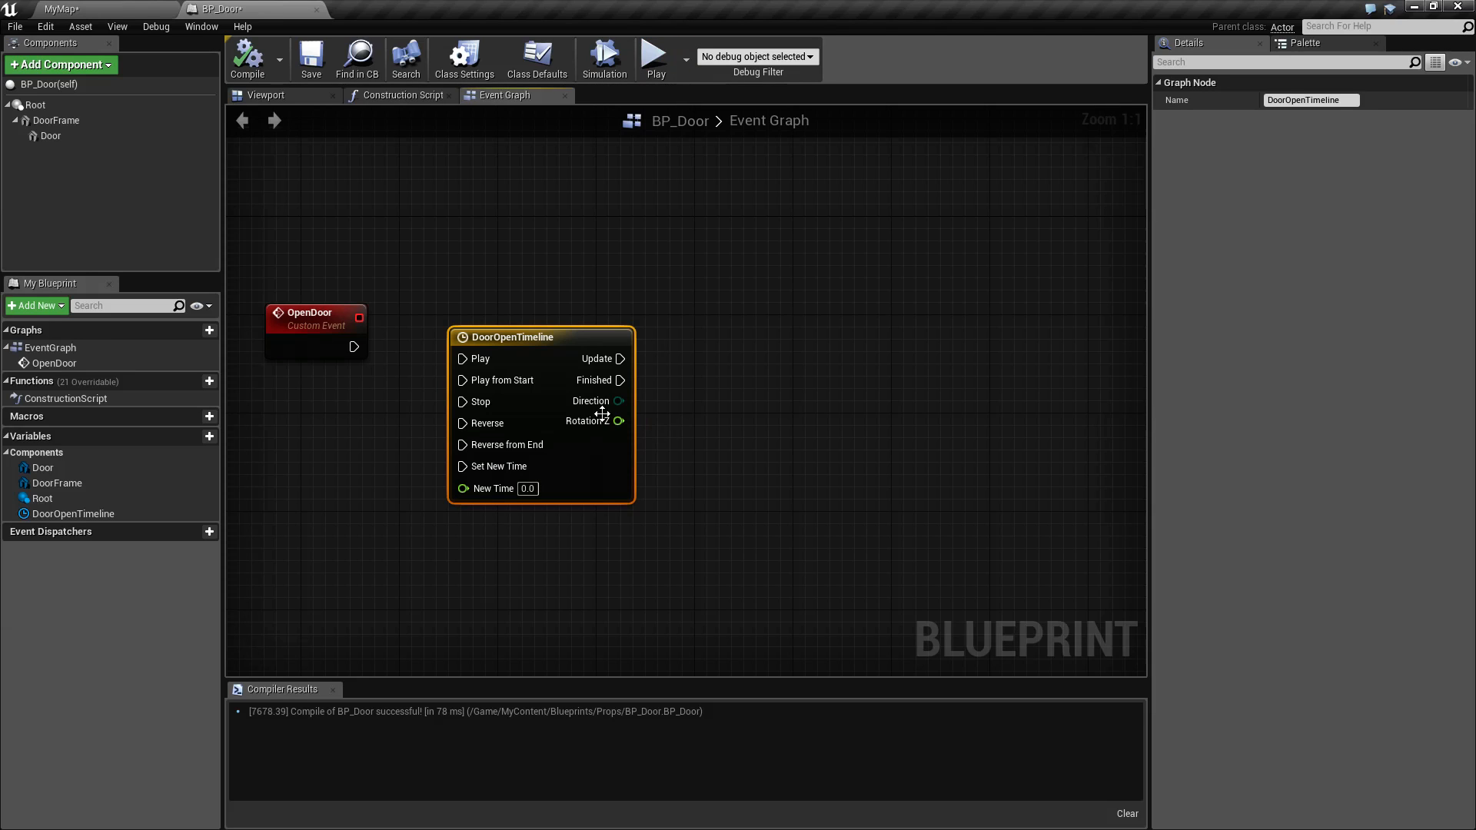
Step: Connect the OpenDoor event to the Play from Start input of DoorOpenTimeline and compile BP_Door
right_click_drag(784, 469, 844, 457)
left_click_drag(414, 335, 524, 369)
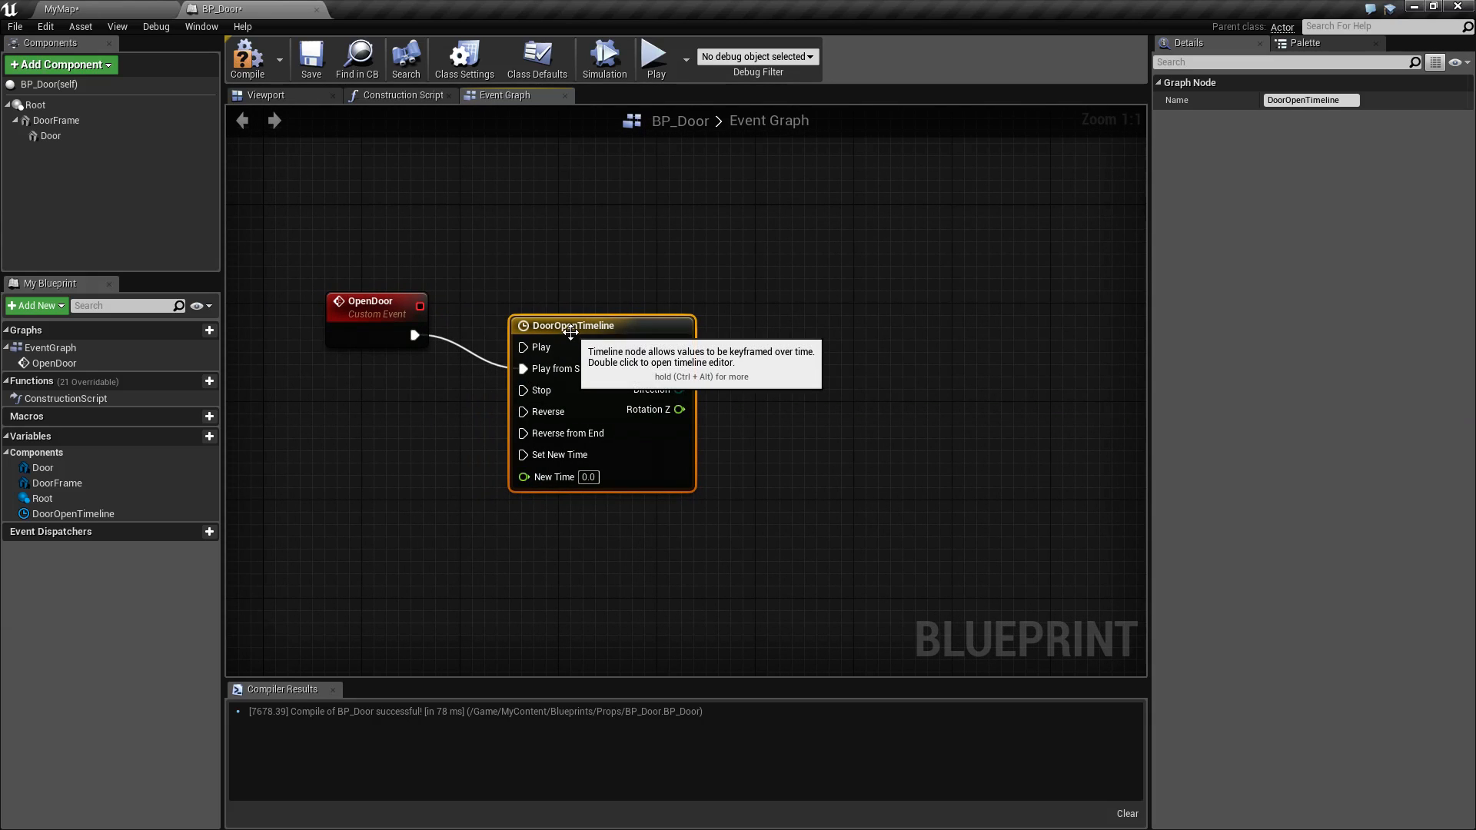
right_click_drag(746, 392, 558, 390)
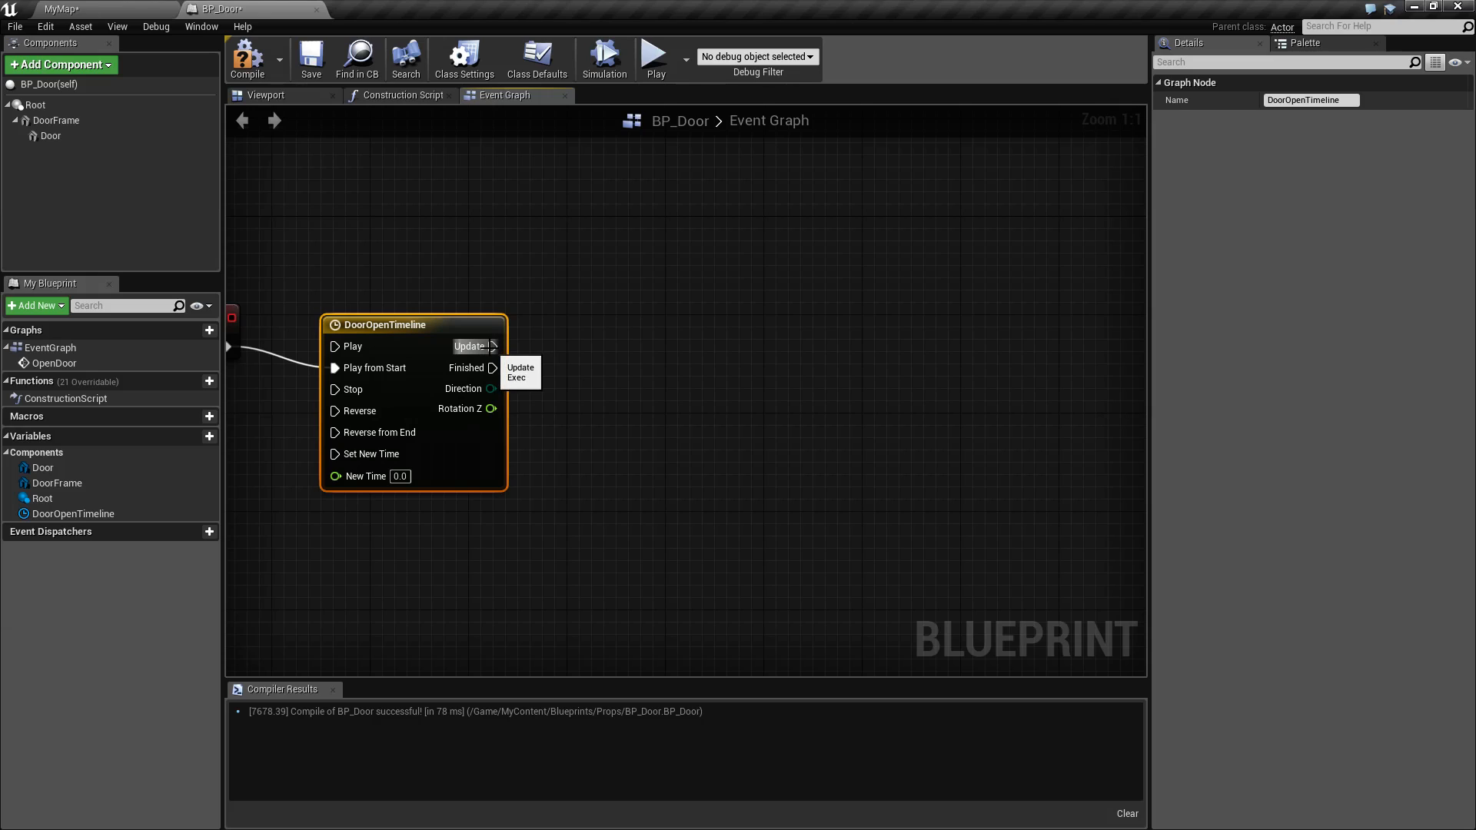
left_click(247, 60)
right_click(620, 352)
type("set actor tro")
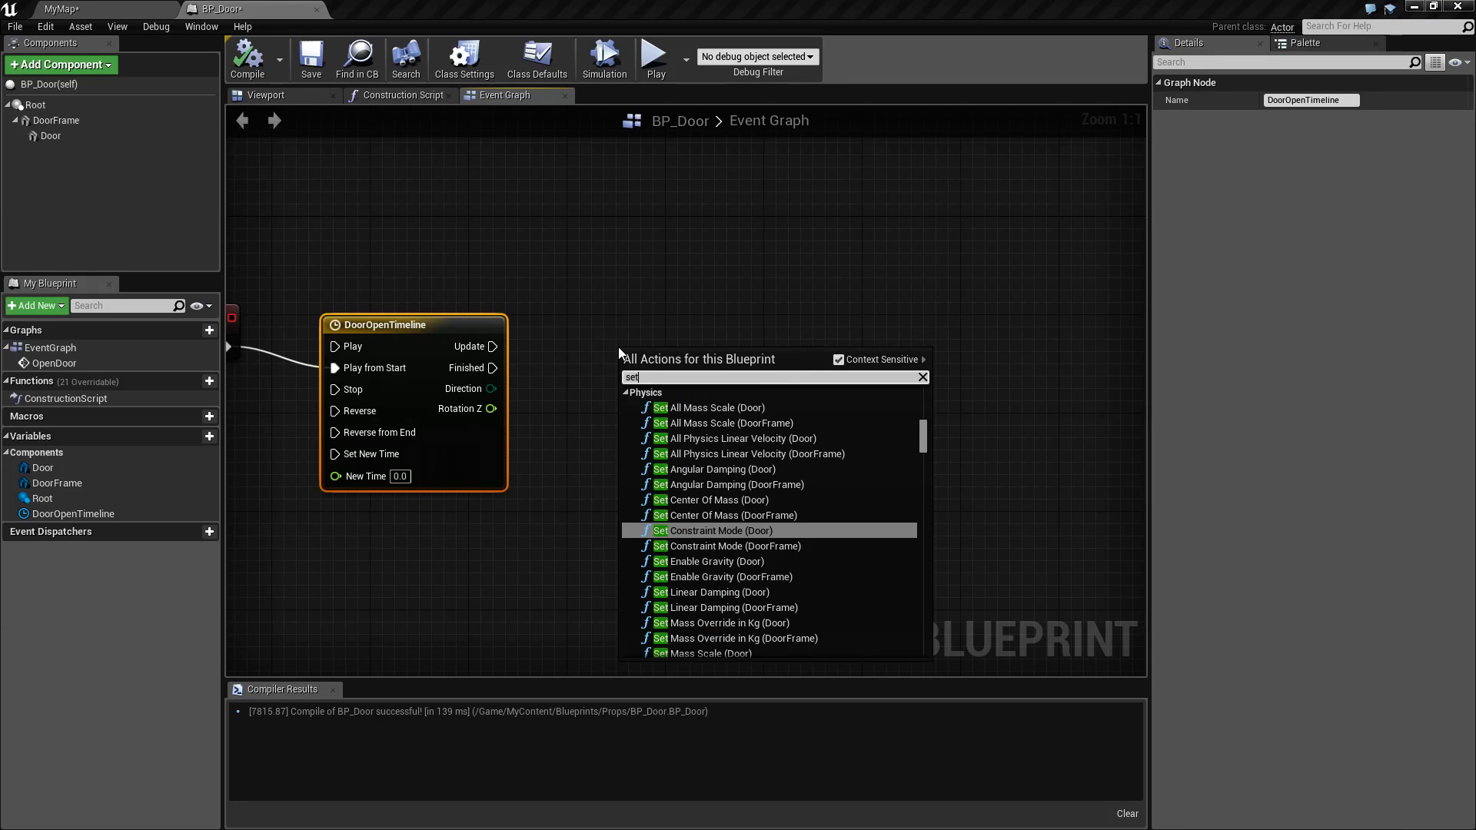
key("BackSpace")
key("BackSpace")
key("BackSpace")
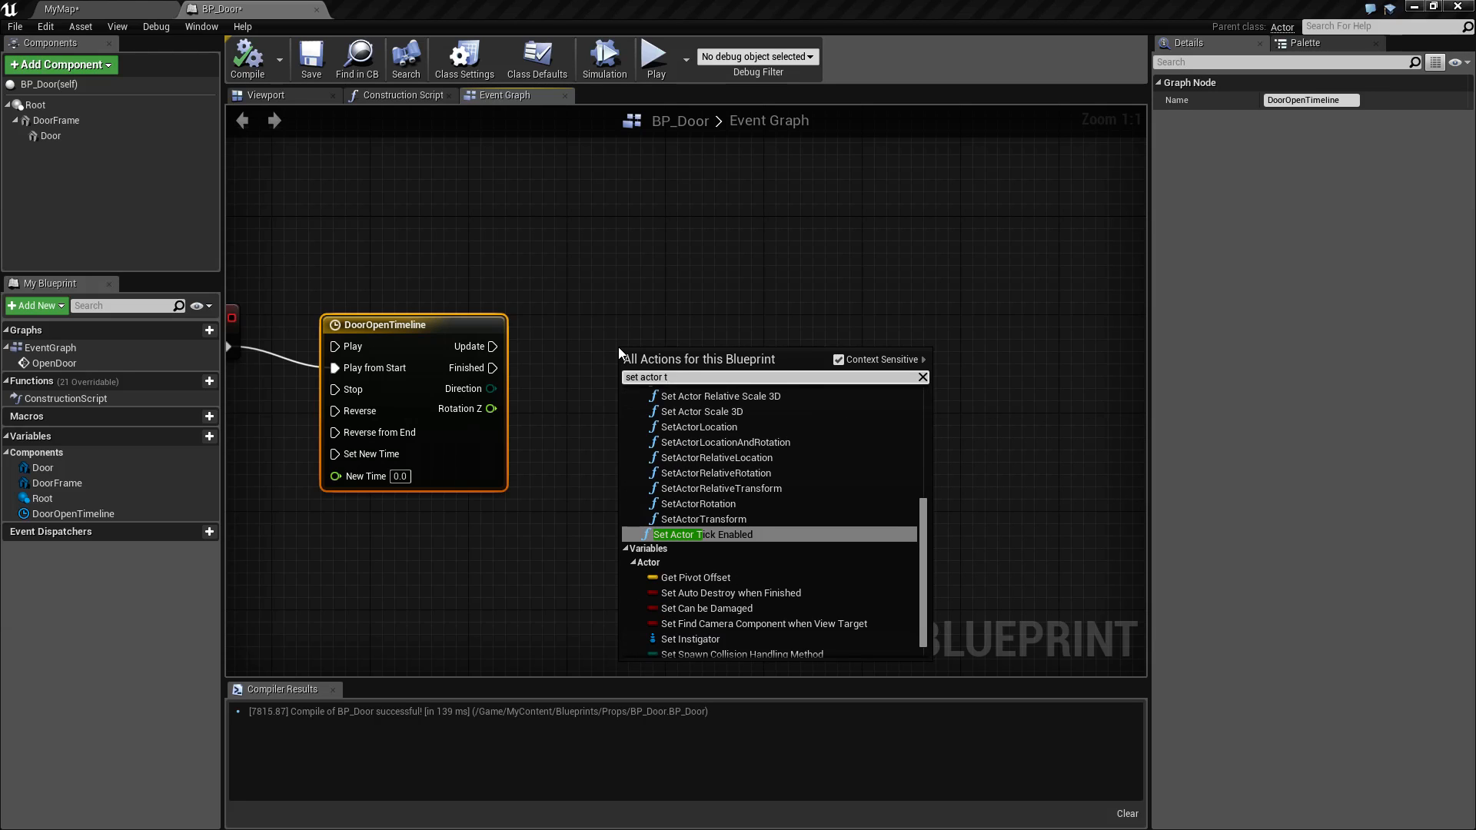
type("rotation")
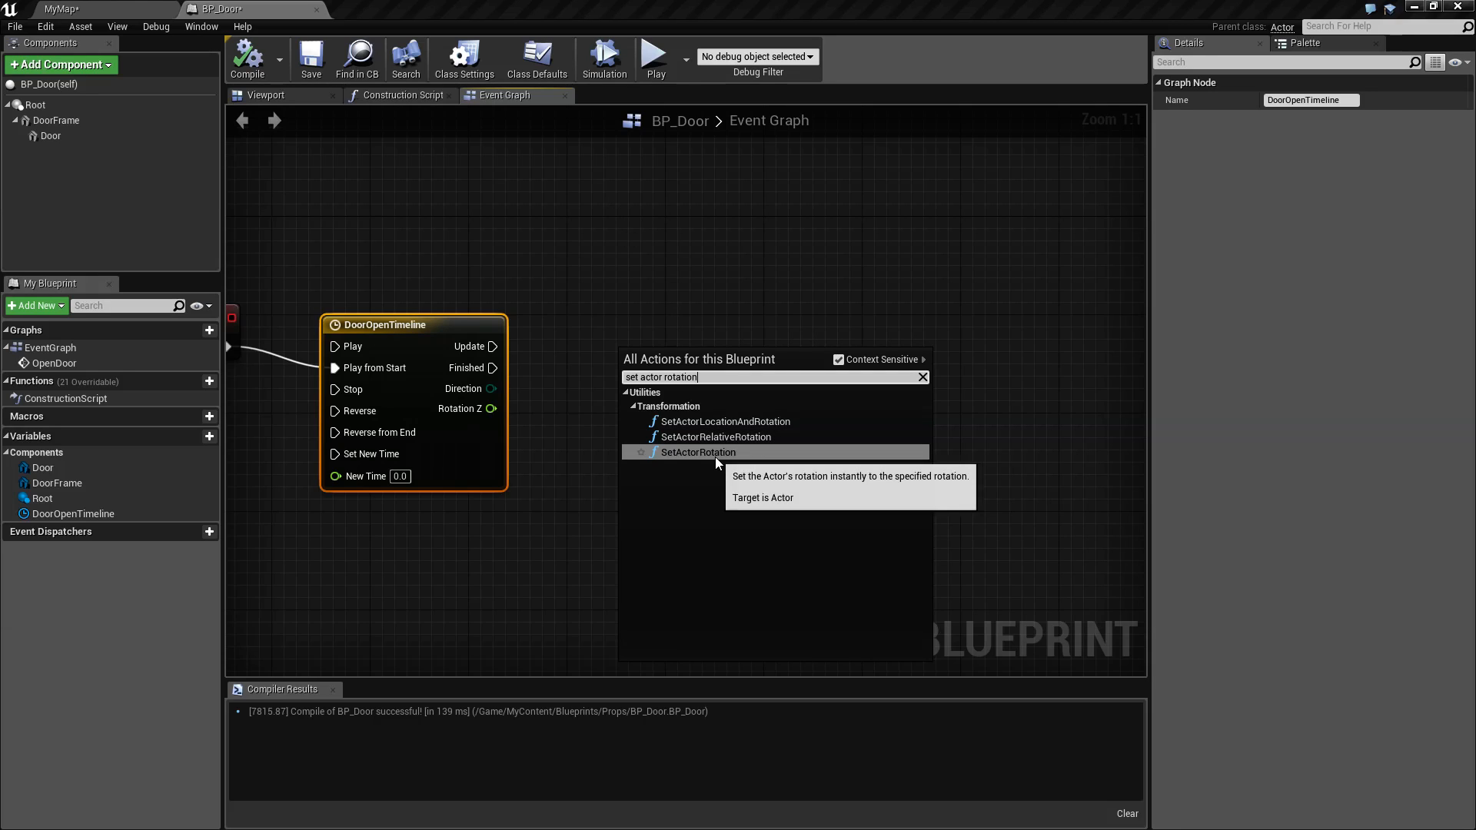
left_click(76, 203)
Step: Reset the Door component's rotation to its default of 0° and select the DoorFrame component
left_click(50, 136)
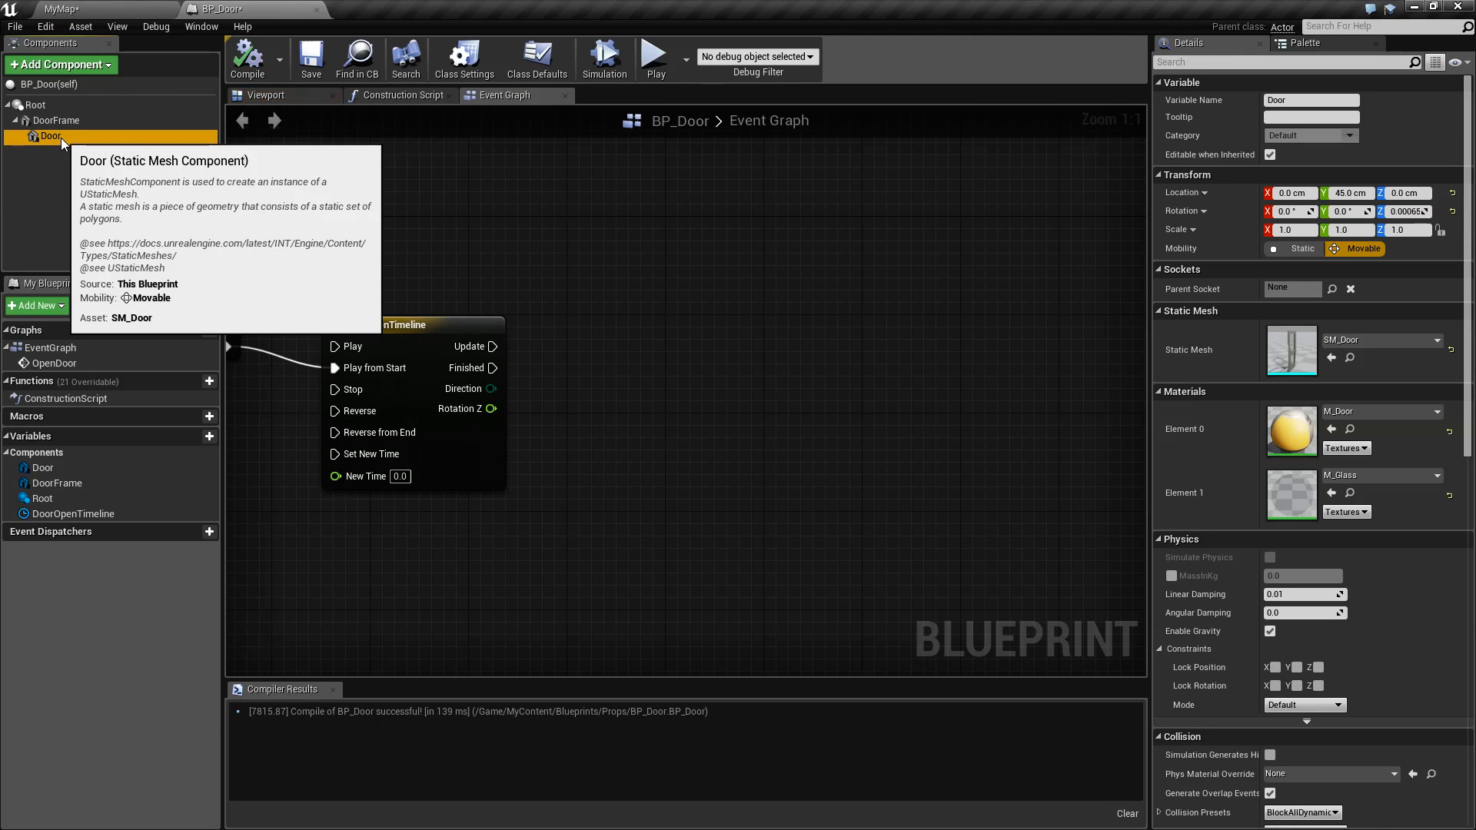
left_click(1452, 211)
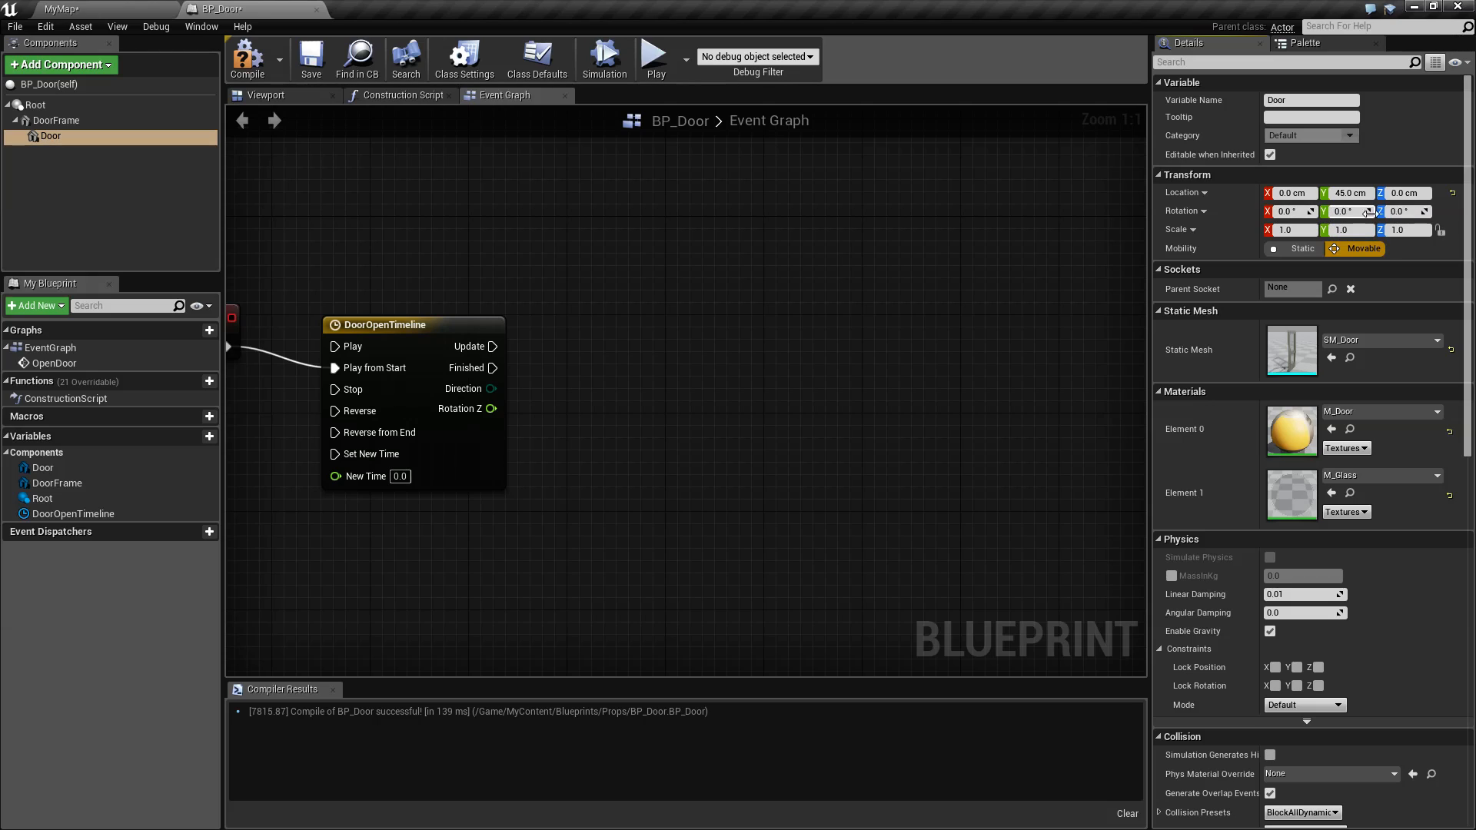
left_click(59, 121)
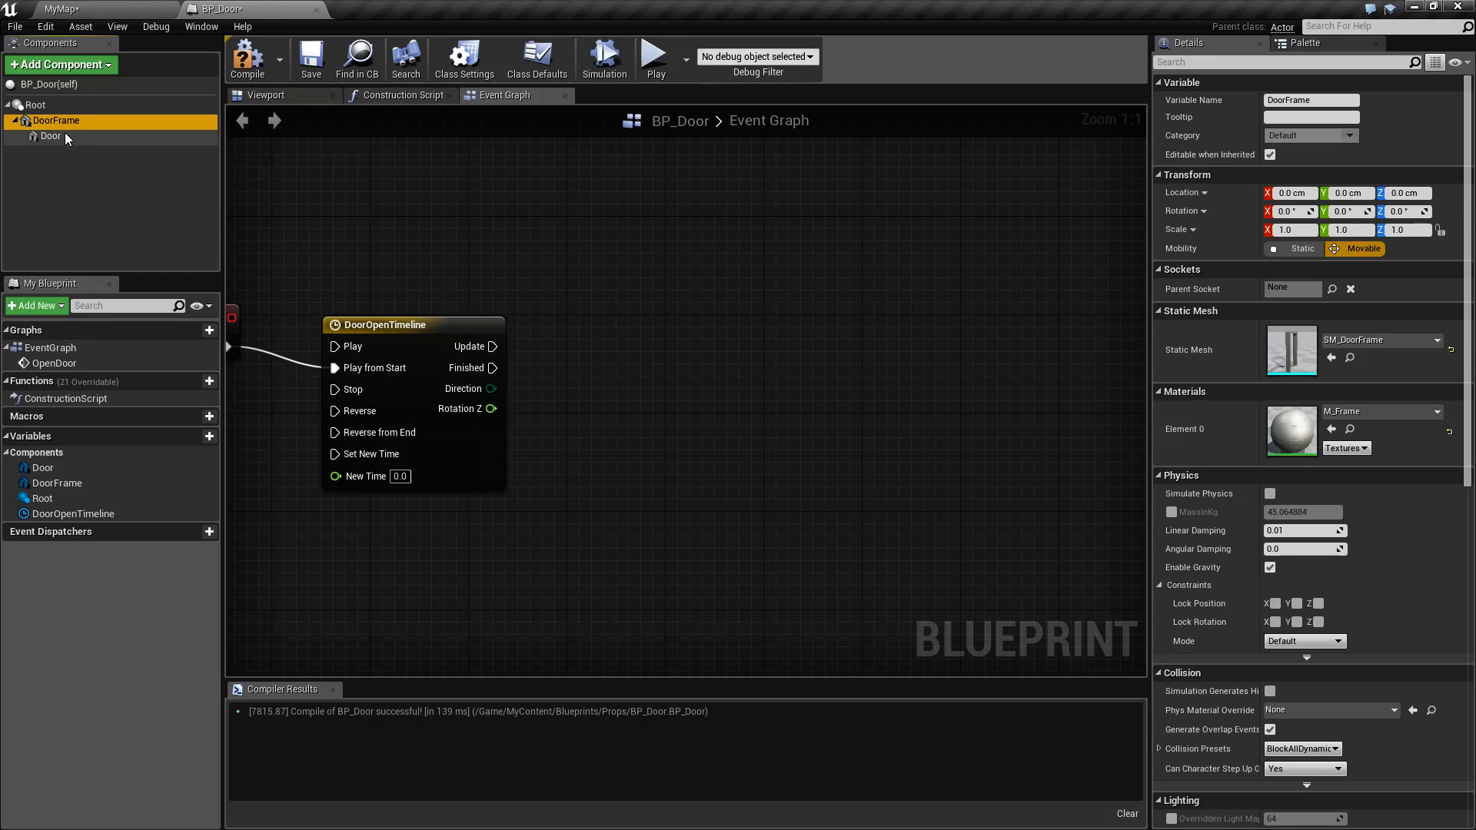
Step: Examine how the Root, DoorFrame and Door components are nested and how their transforms differ
left_click(52, 135)
left_click(42, 104)
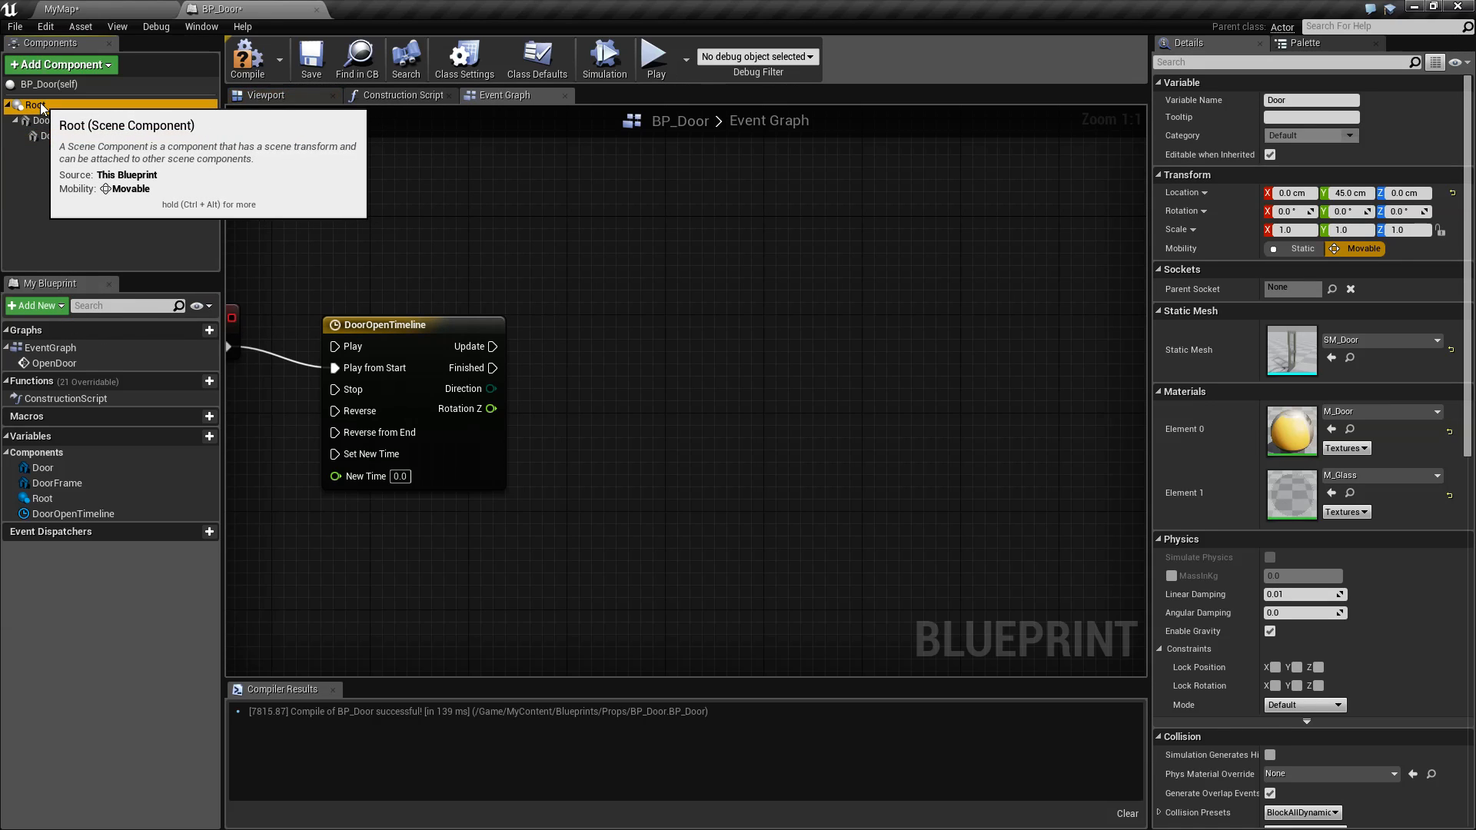
left_click(64, 135)
left_click(60, 118)
left_click(42, 105)
left_click(64, 136)
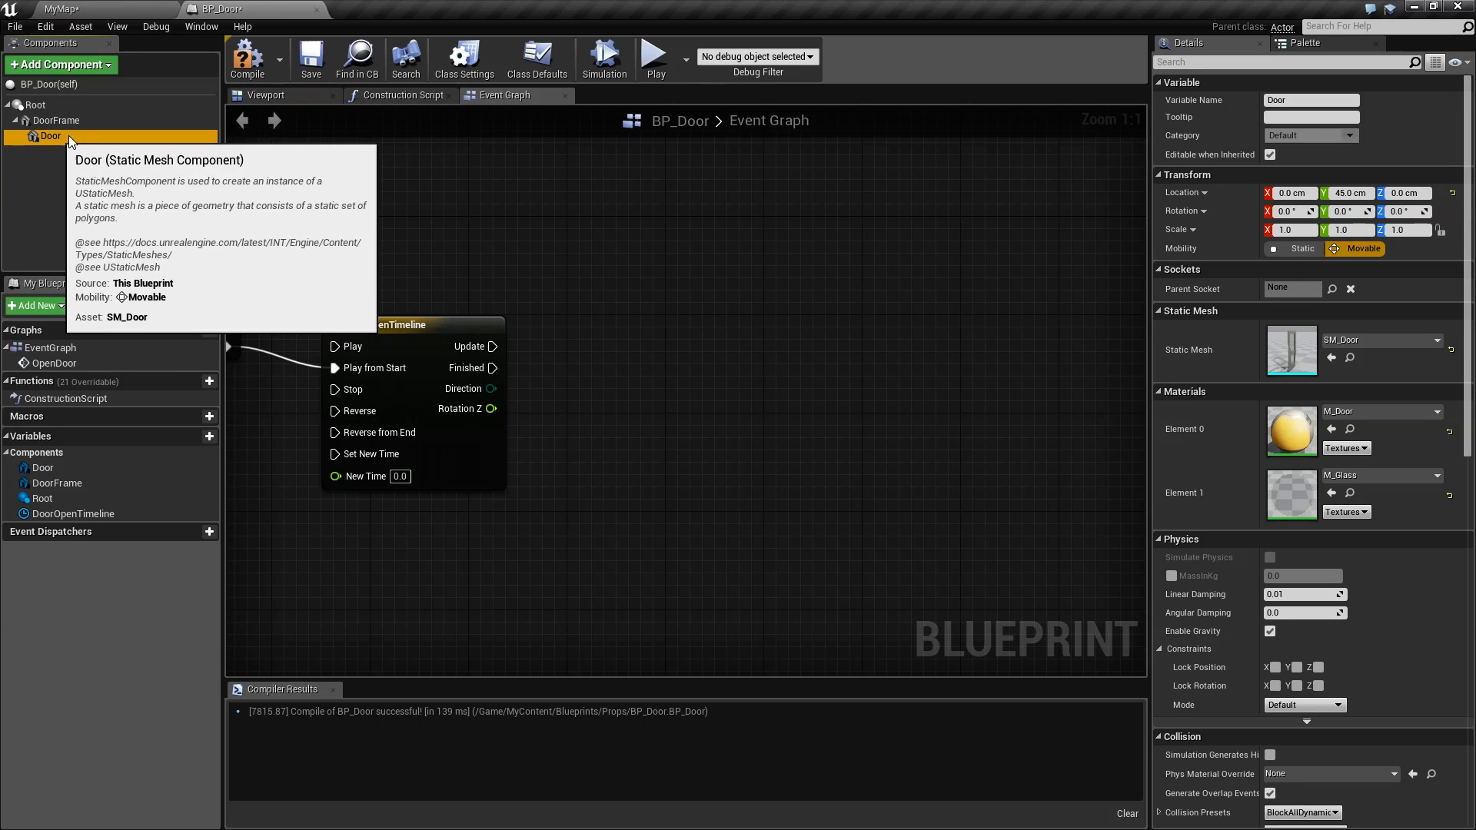
left_click(51, 122)
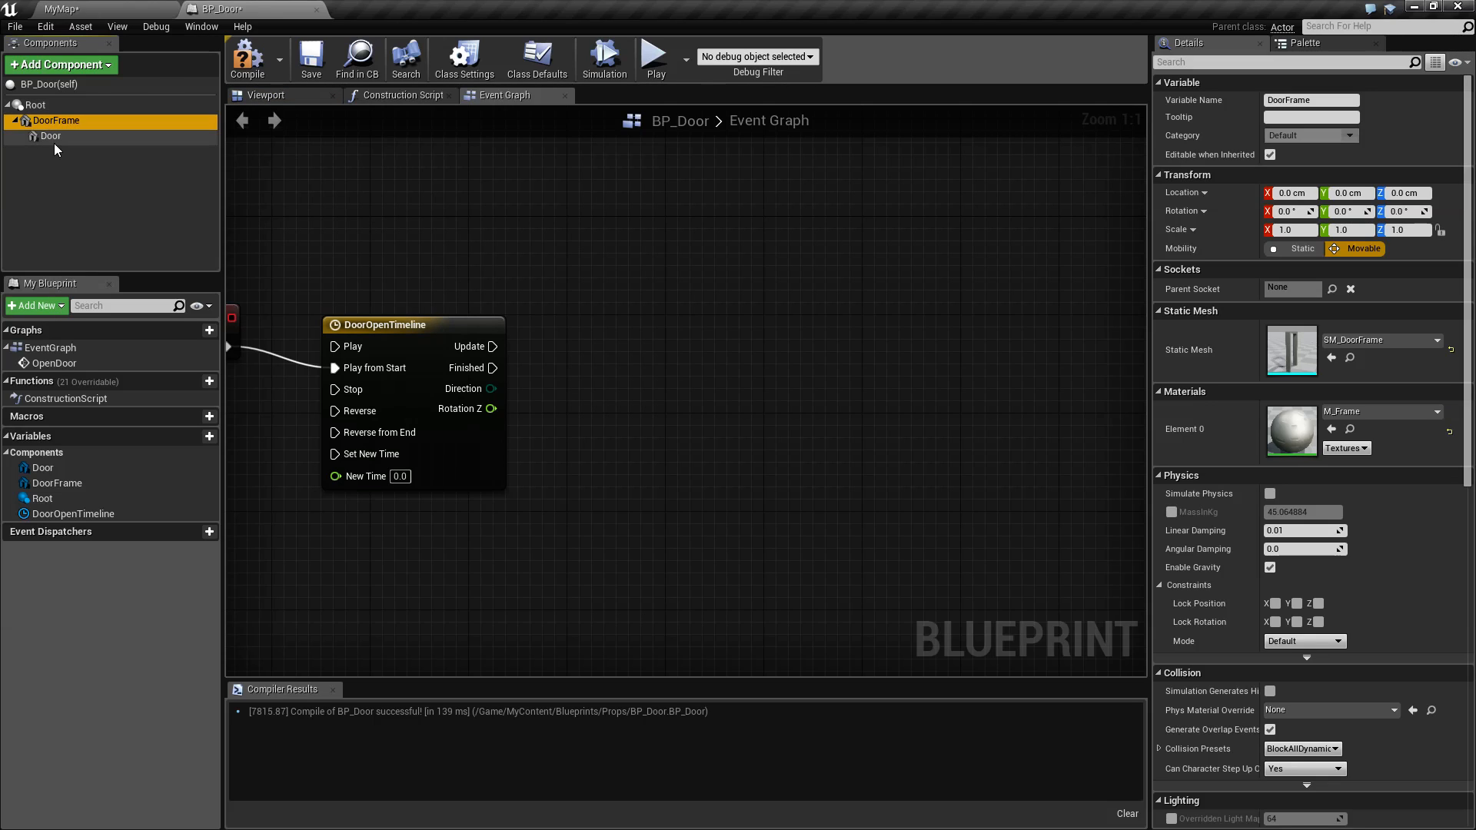
left_click(51, 137)
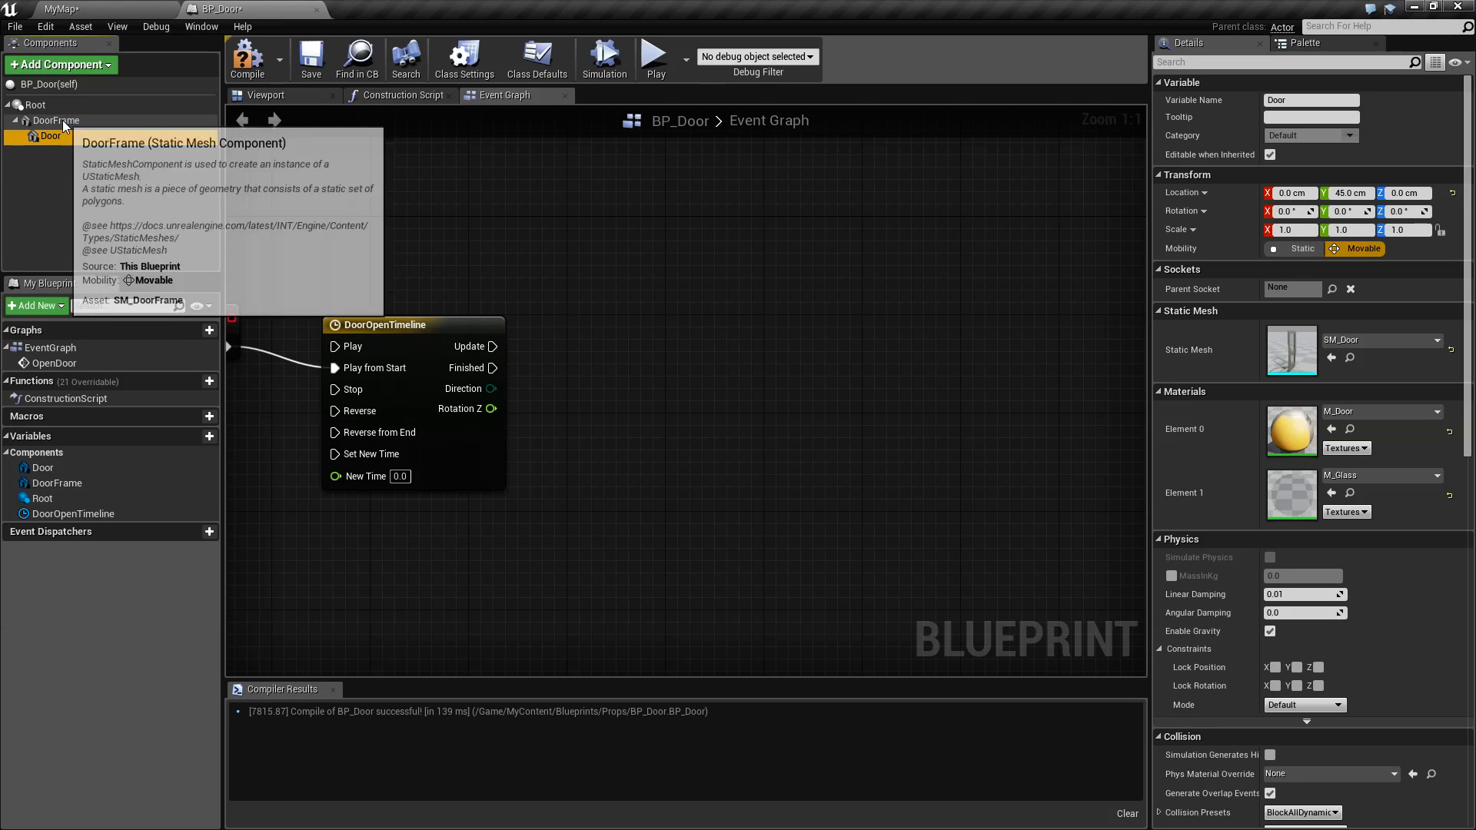
left_click(50, 102)
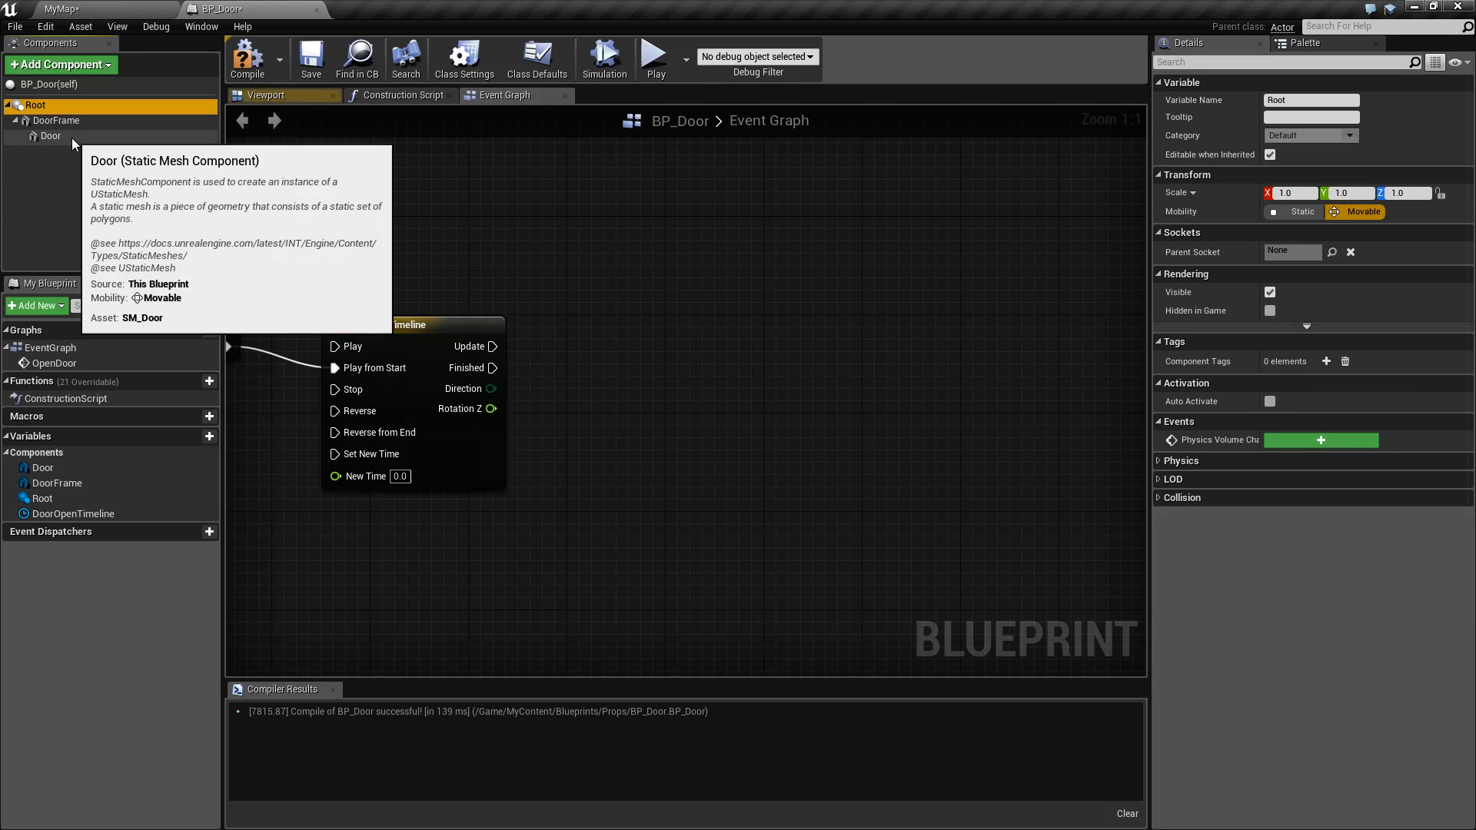
left_click(71, 137)
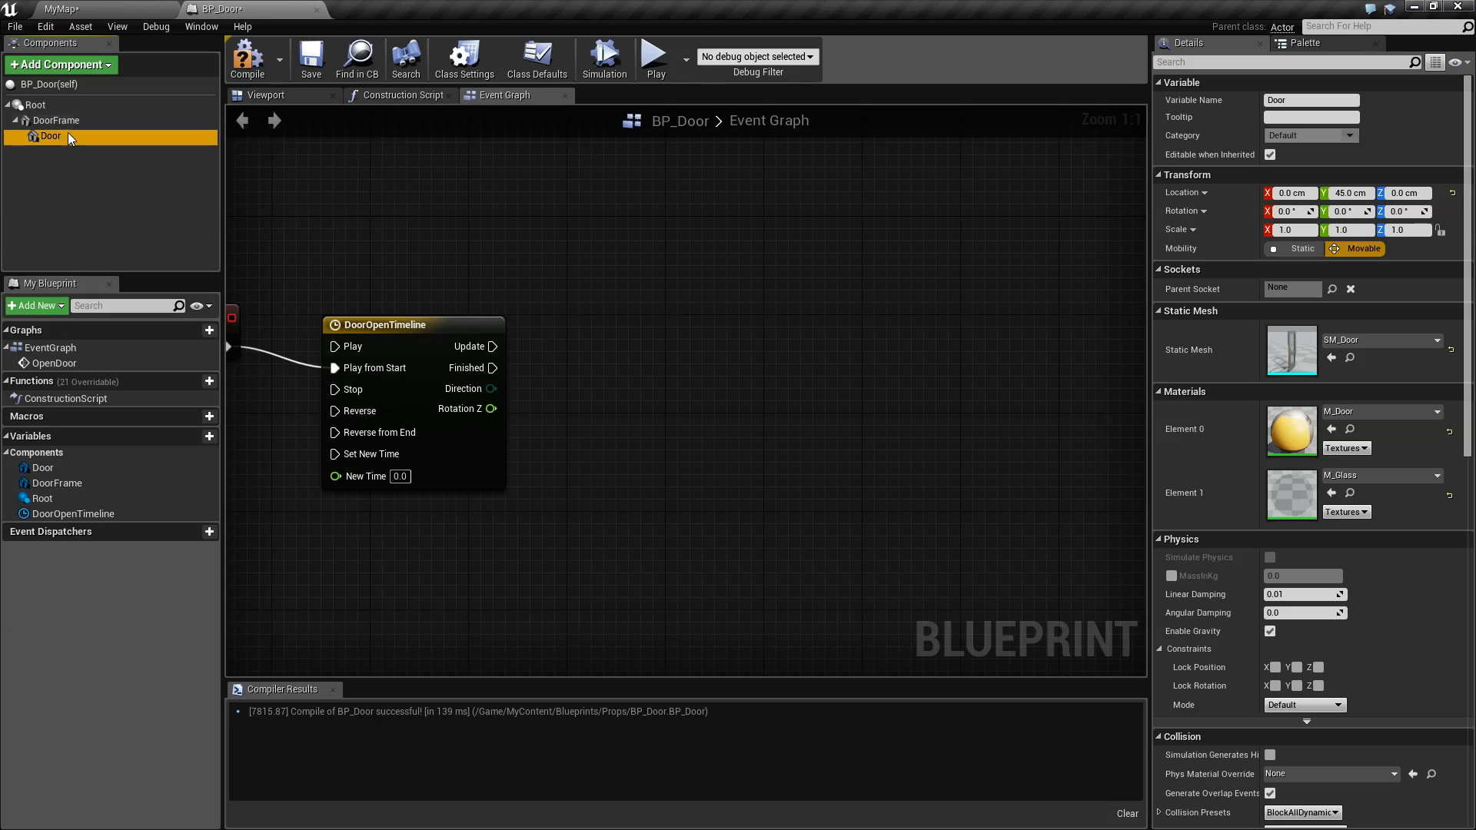
left_click(68, 122)
left_click(62, 137)
left_click(67, 120)
left_click(62, 134)
right_click(571, 352)
type("worl")
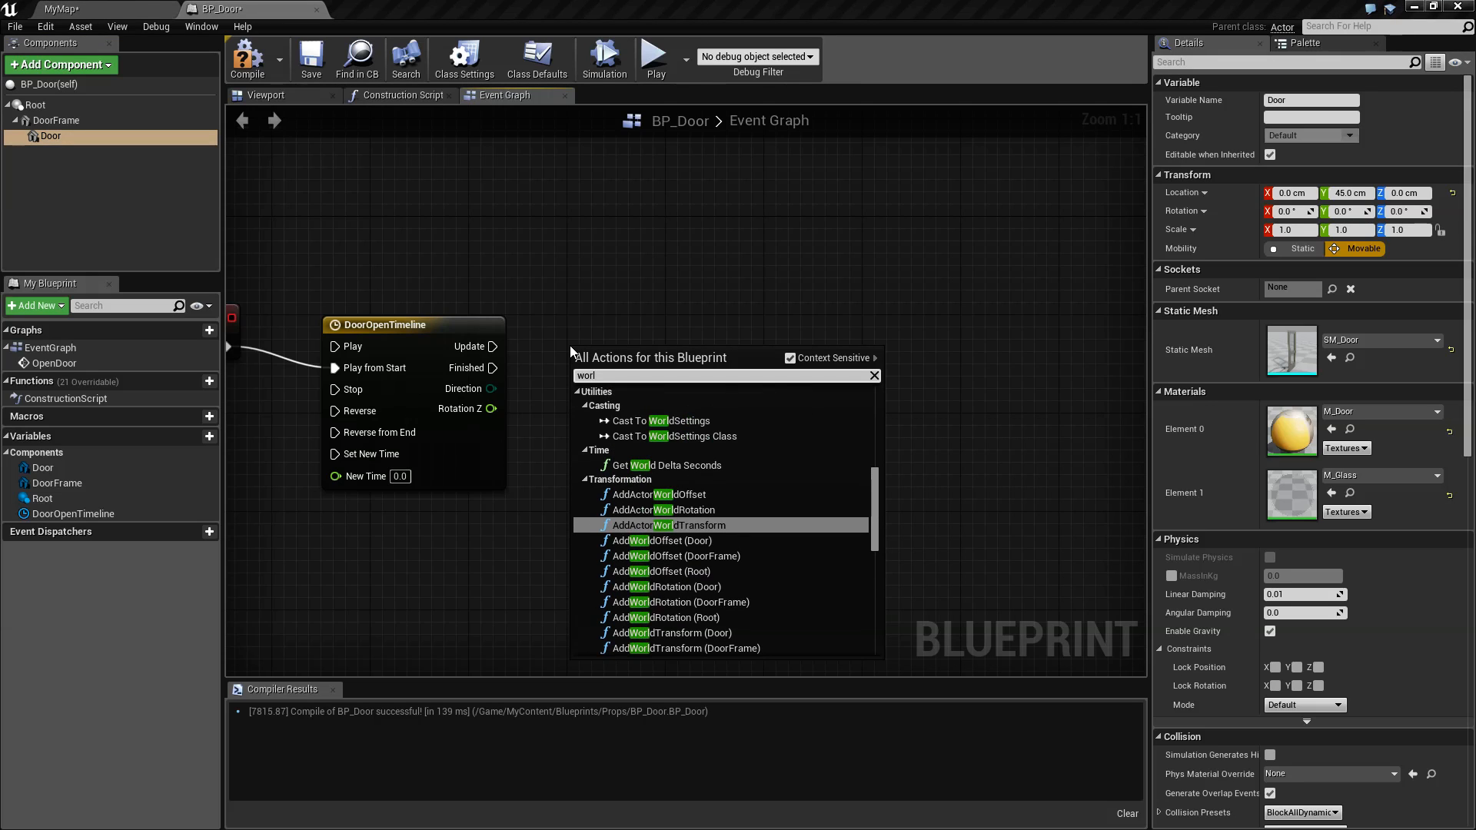
type("d rotation")
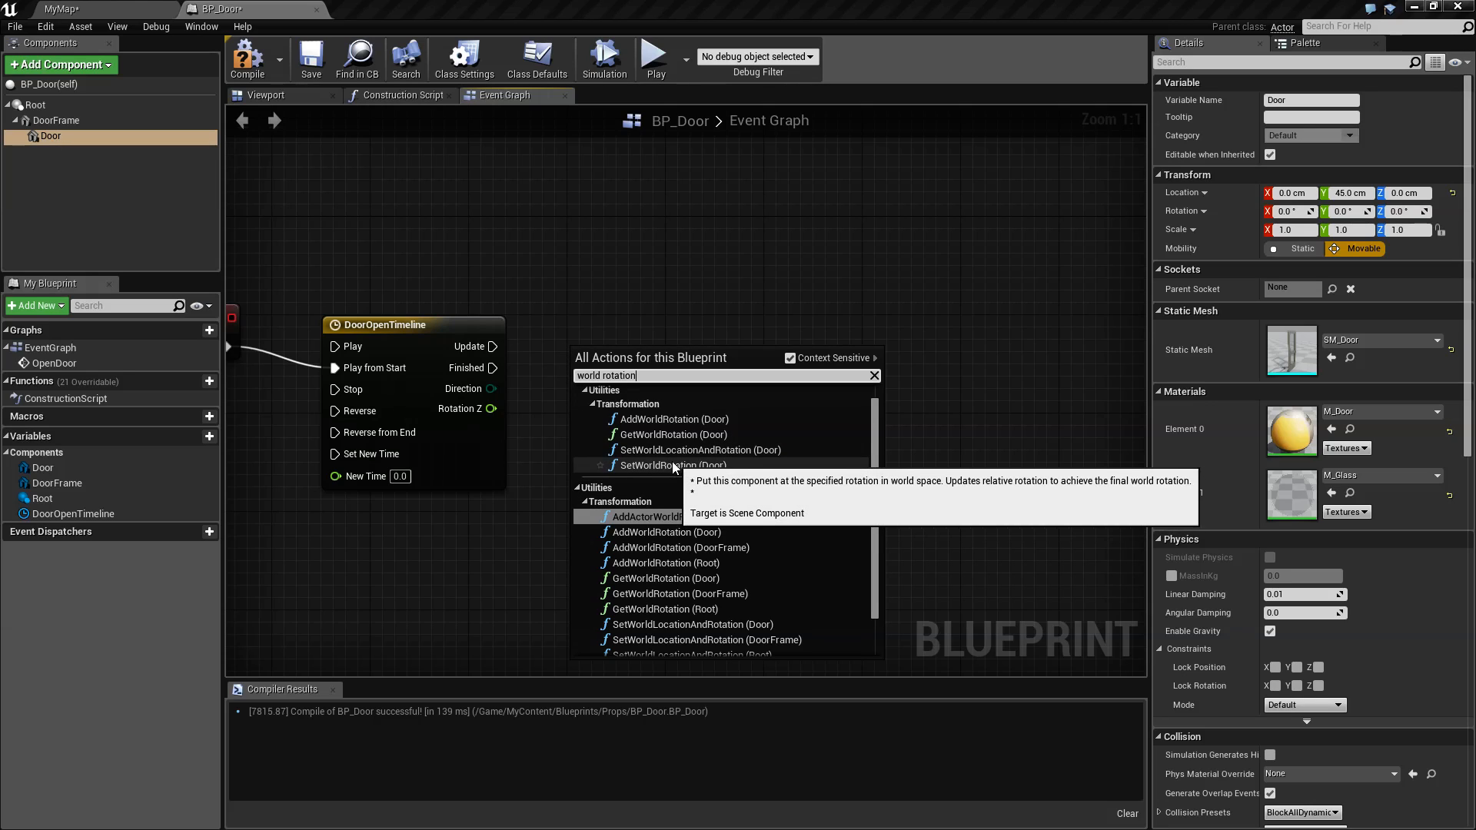
left_click(644, 292)
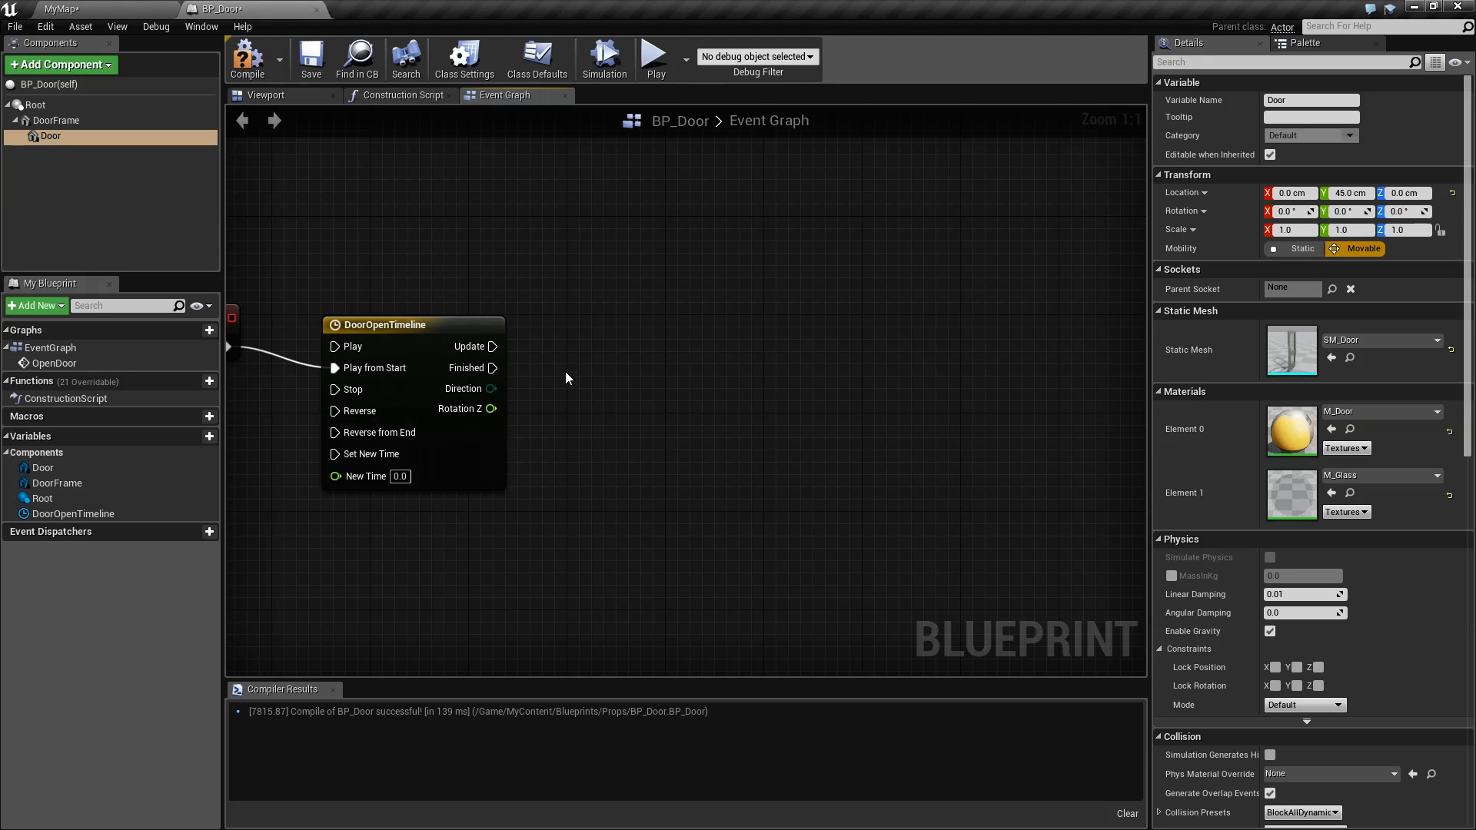
left_click(56, 135)
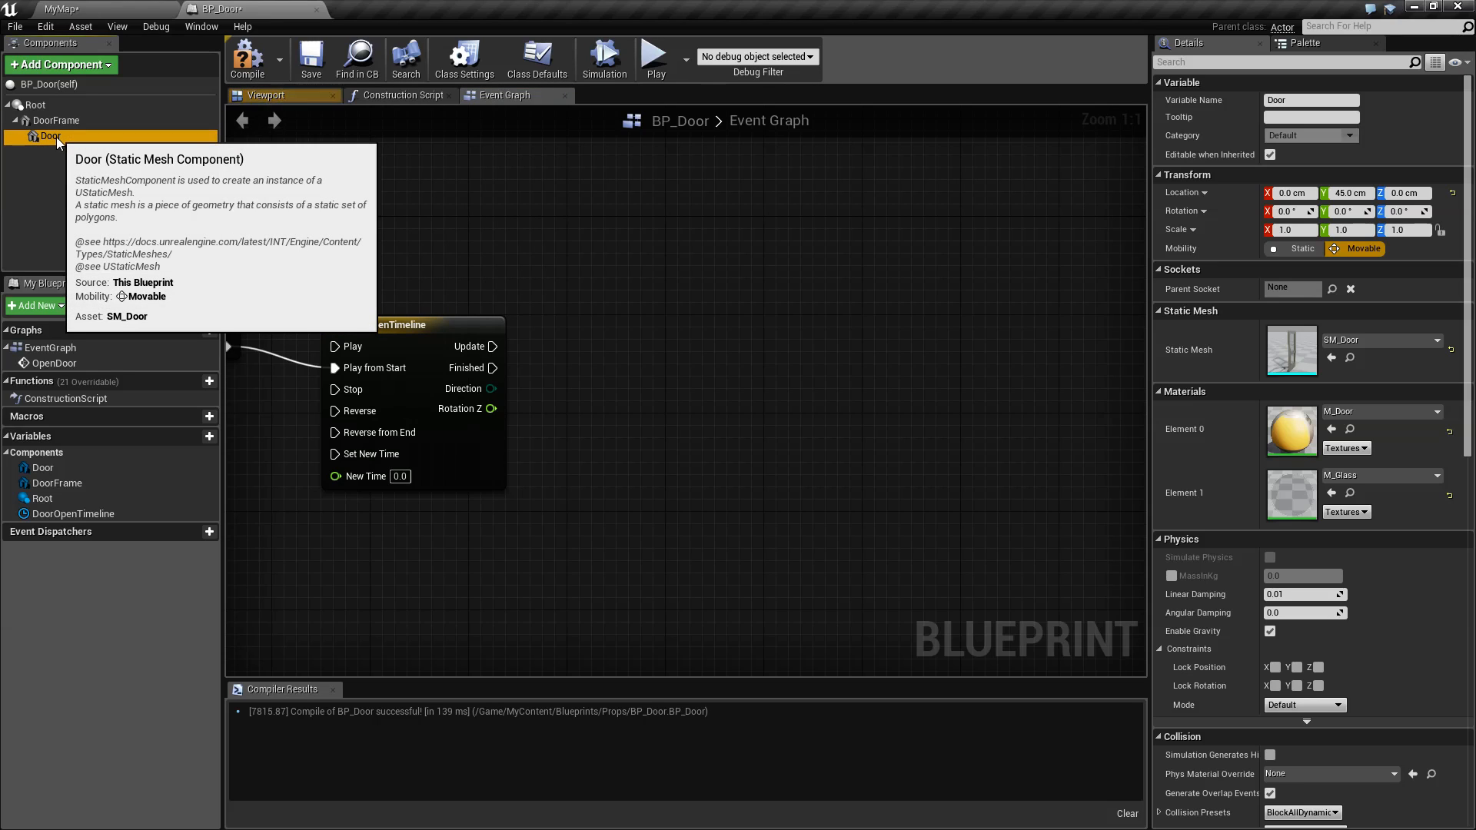
left_click_drag(493, 346, 705, 350)
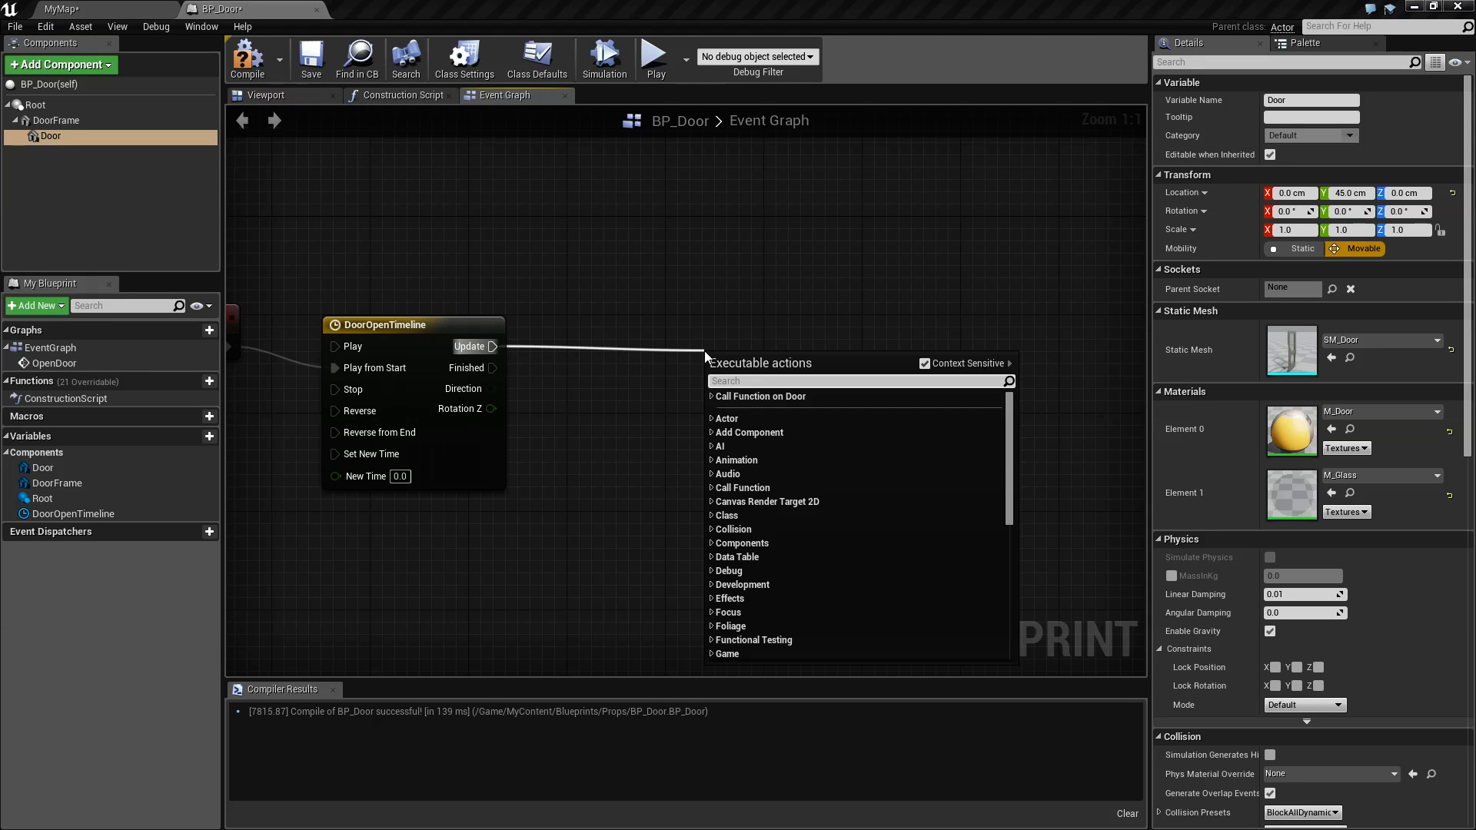
type("se")
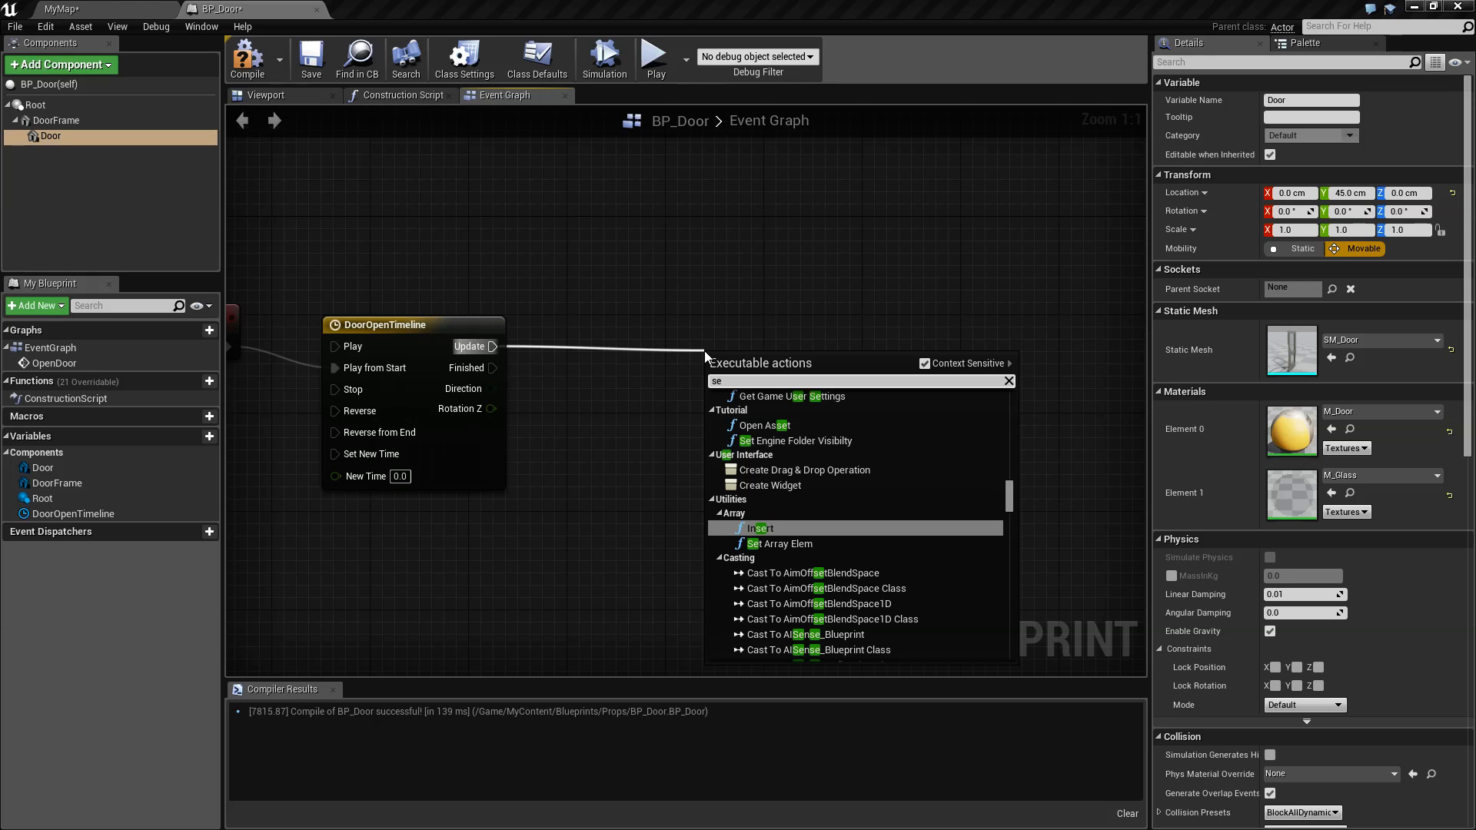
type("t actor rtoo")
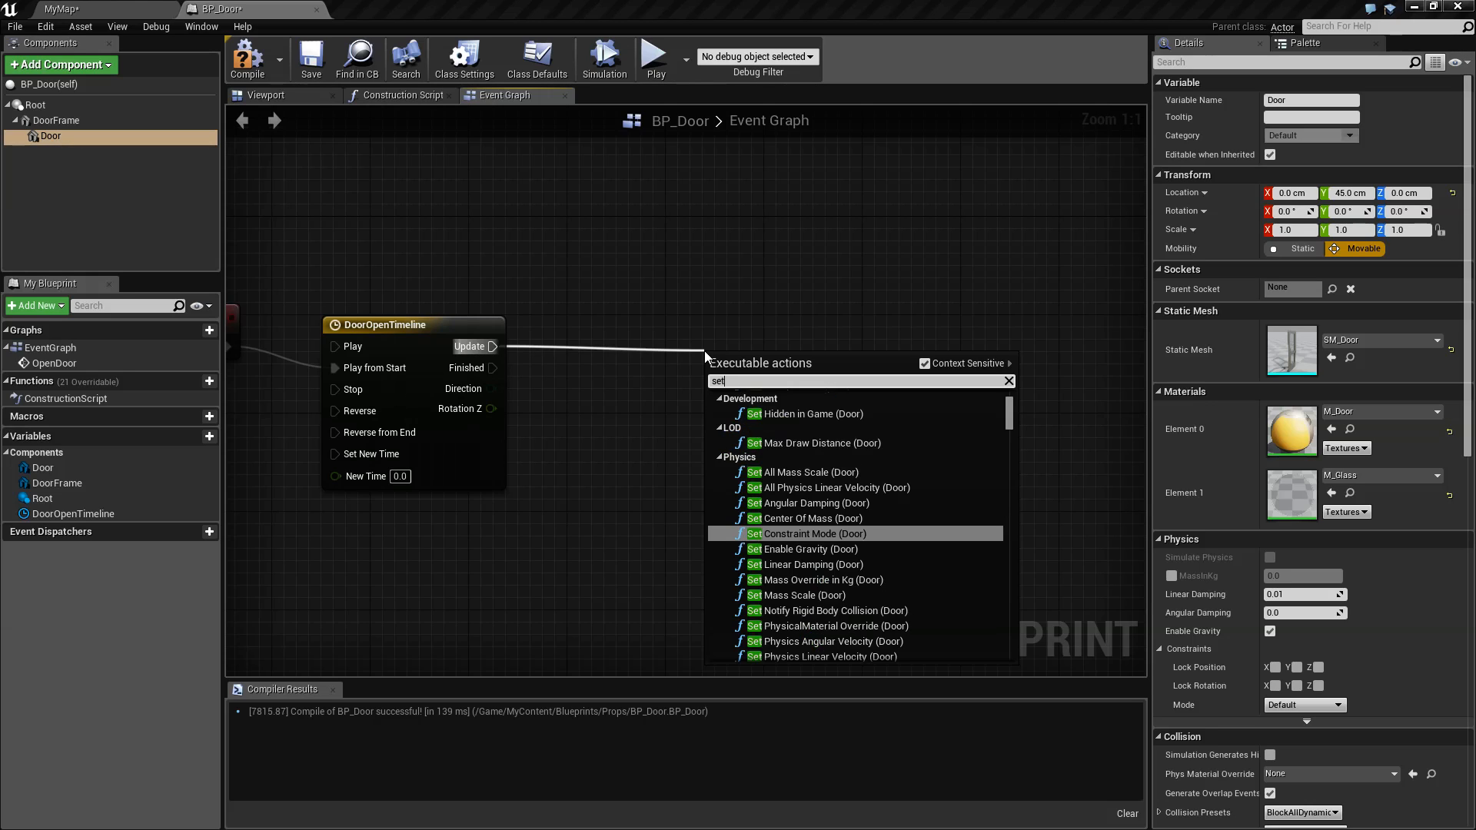
key("BackSpace")
key("BackSpace")
key("BackSpace")
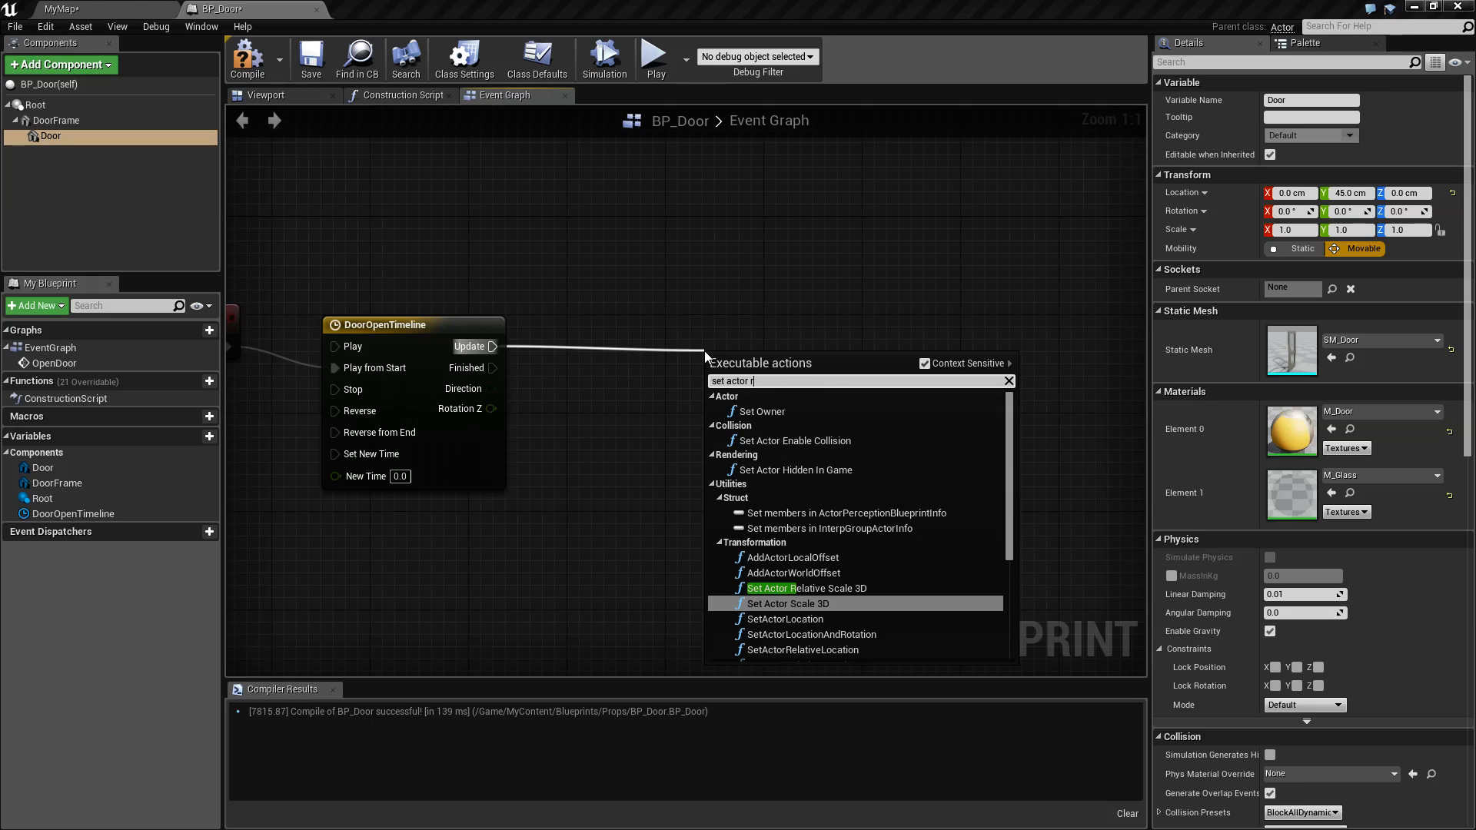
type("otation")
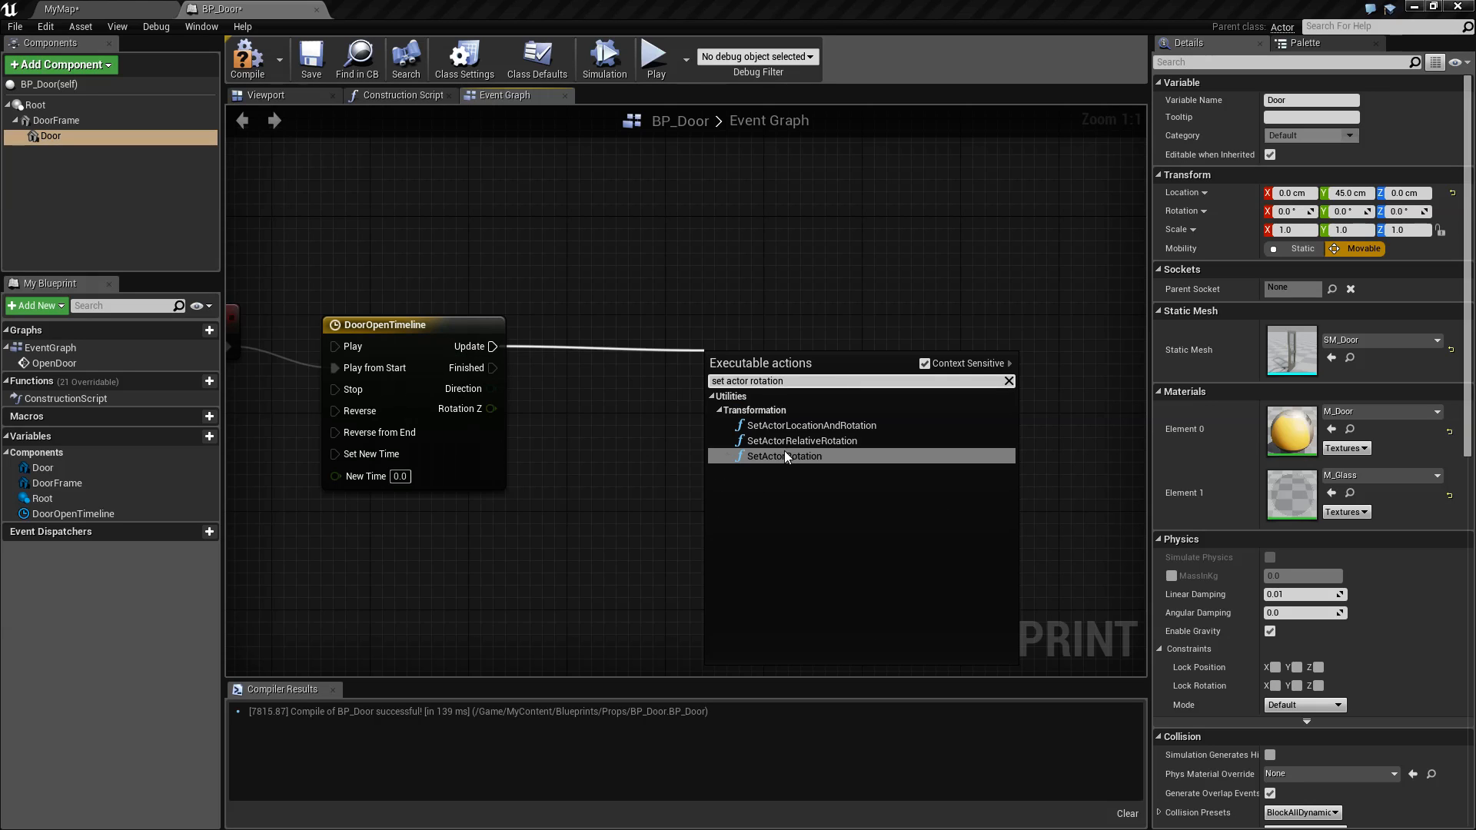
Step: Examine the Root and Door components in BP_Door's 3D preview and return to the Event Graph
left_click(49, 107)
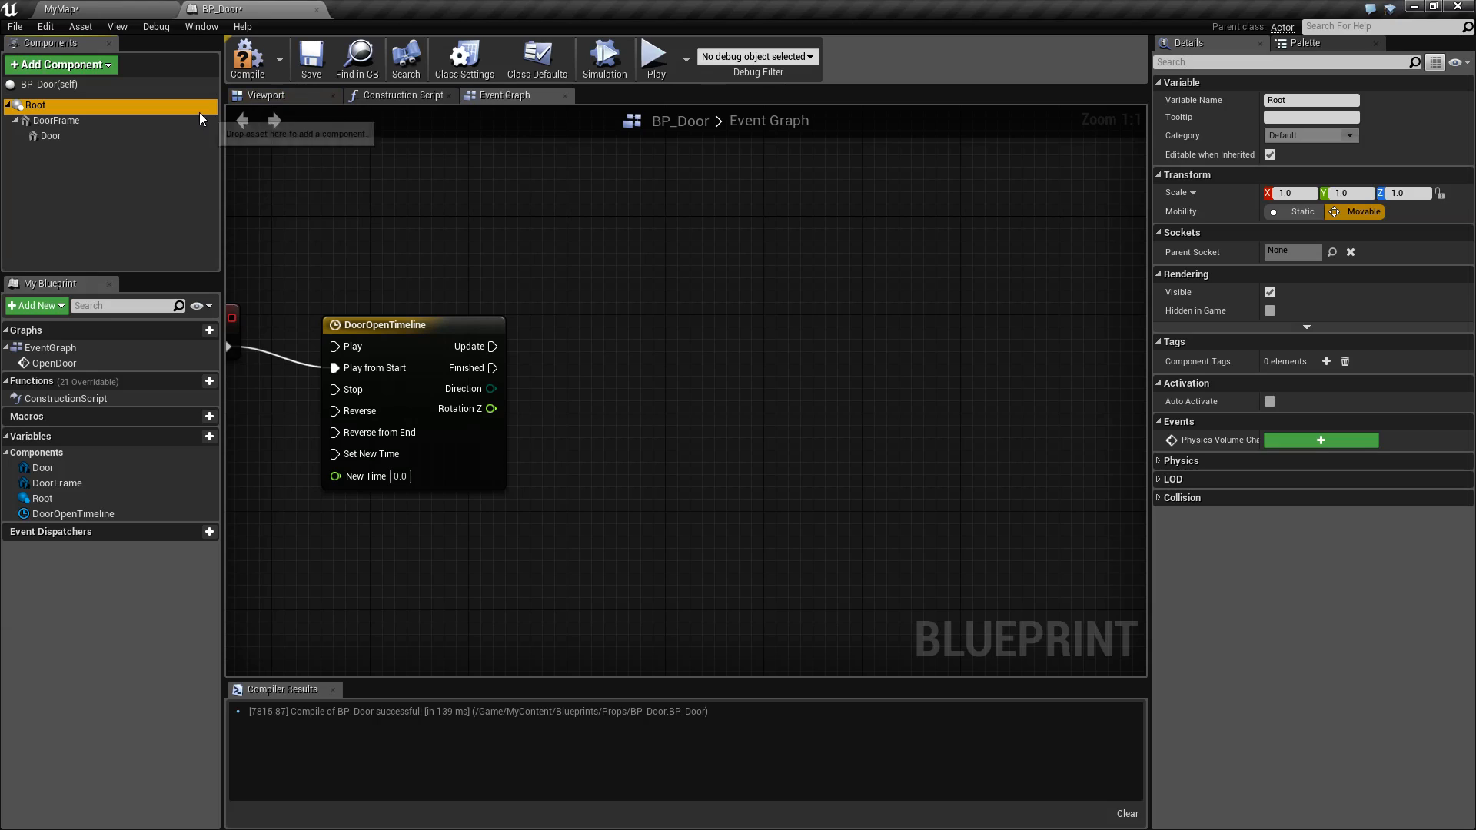
left_click(327, 95)
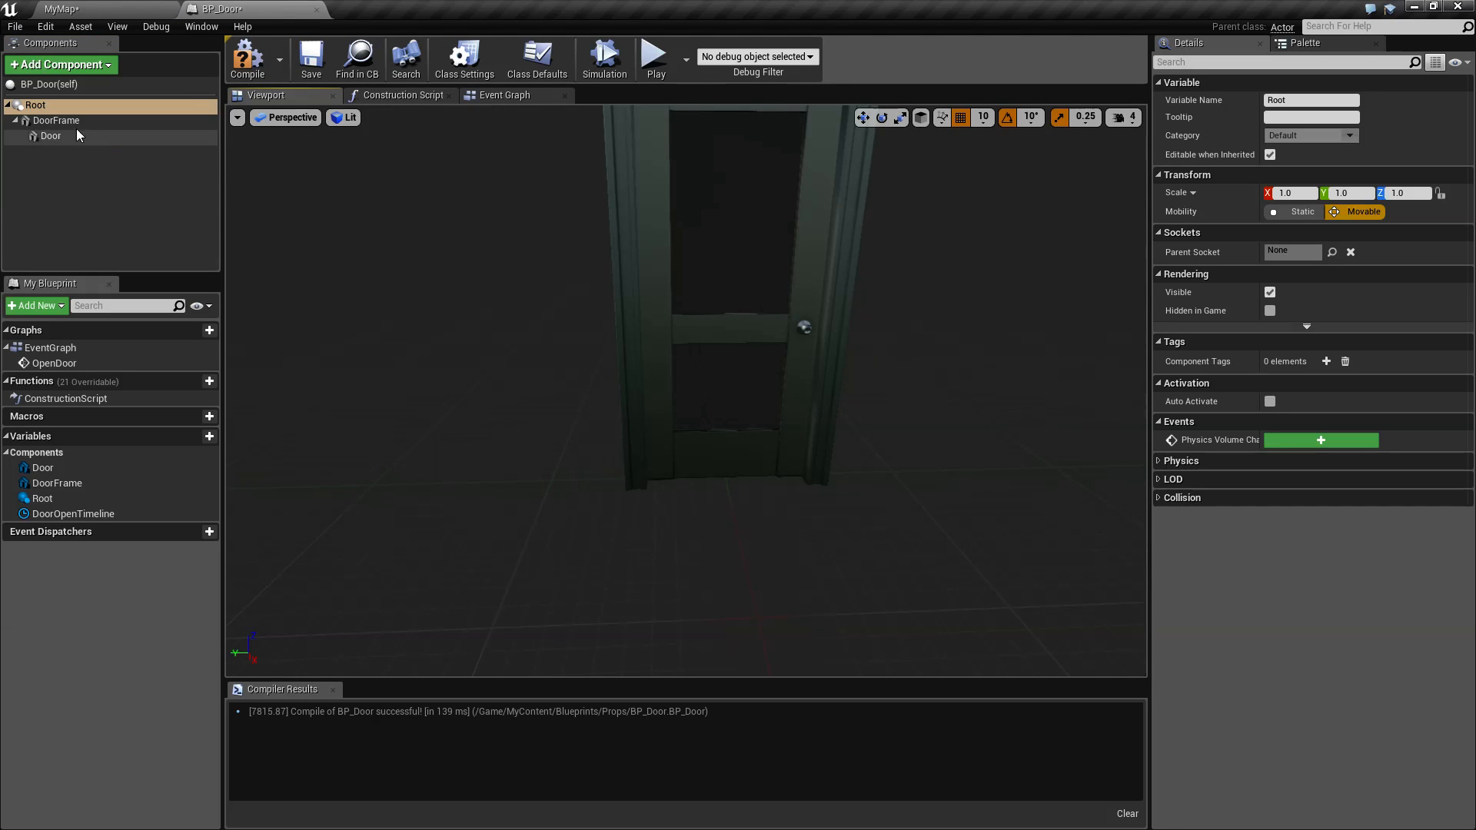
left_click(48, 108)
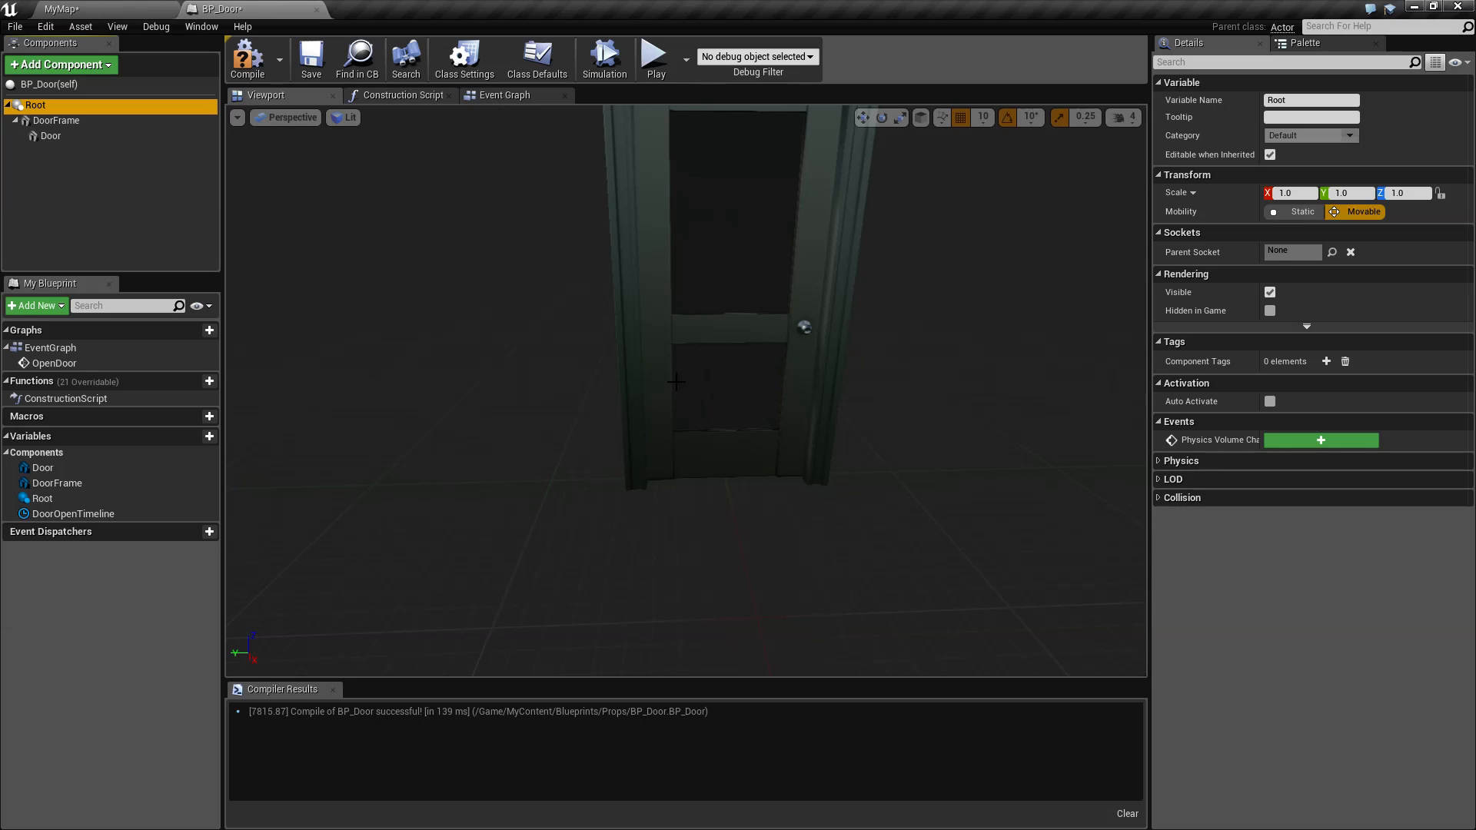
left_click(85, 137)
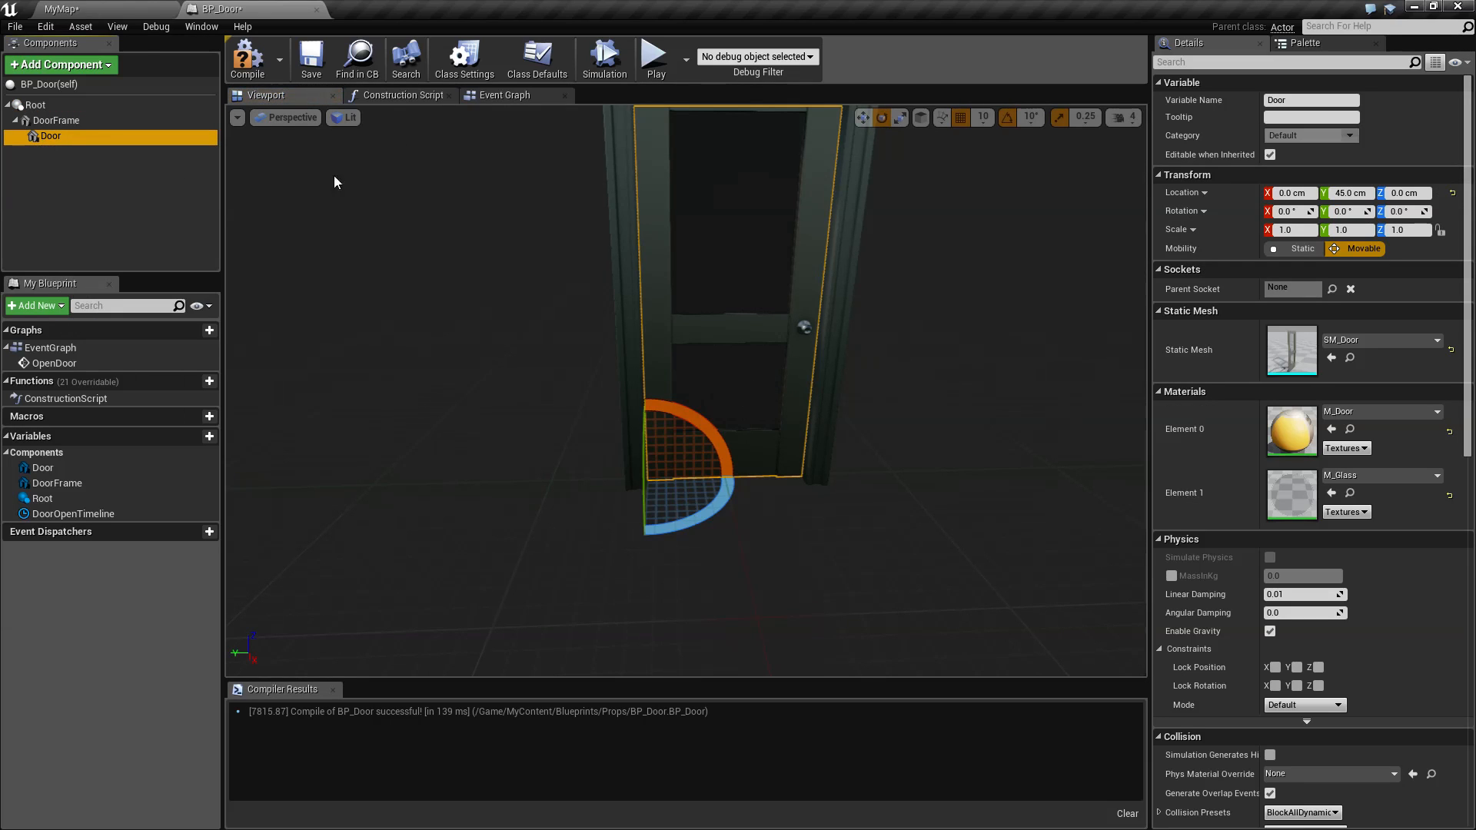
left_click(491, 98)
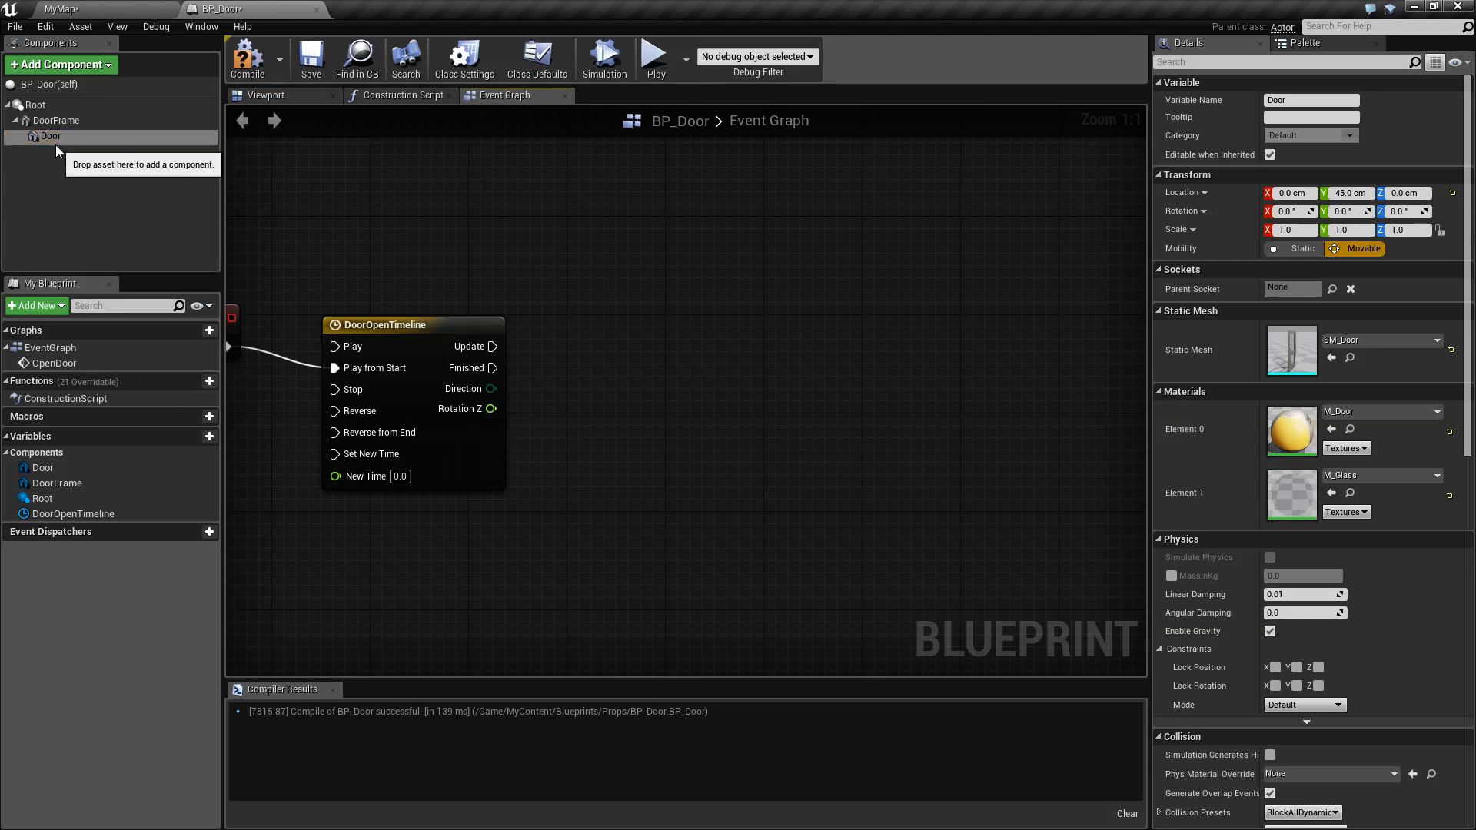
Step: Add a Door reference feeding the Target of a new SetWorldRotation node and run that node from DoorOpenTimeline's Update output
left_click_drag(53, 137, 634, 463)
type("set rotation")
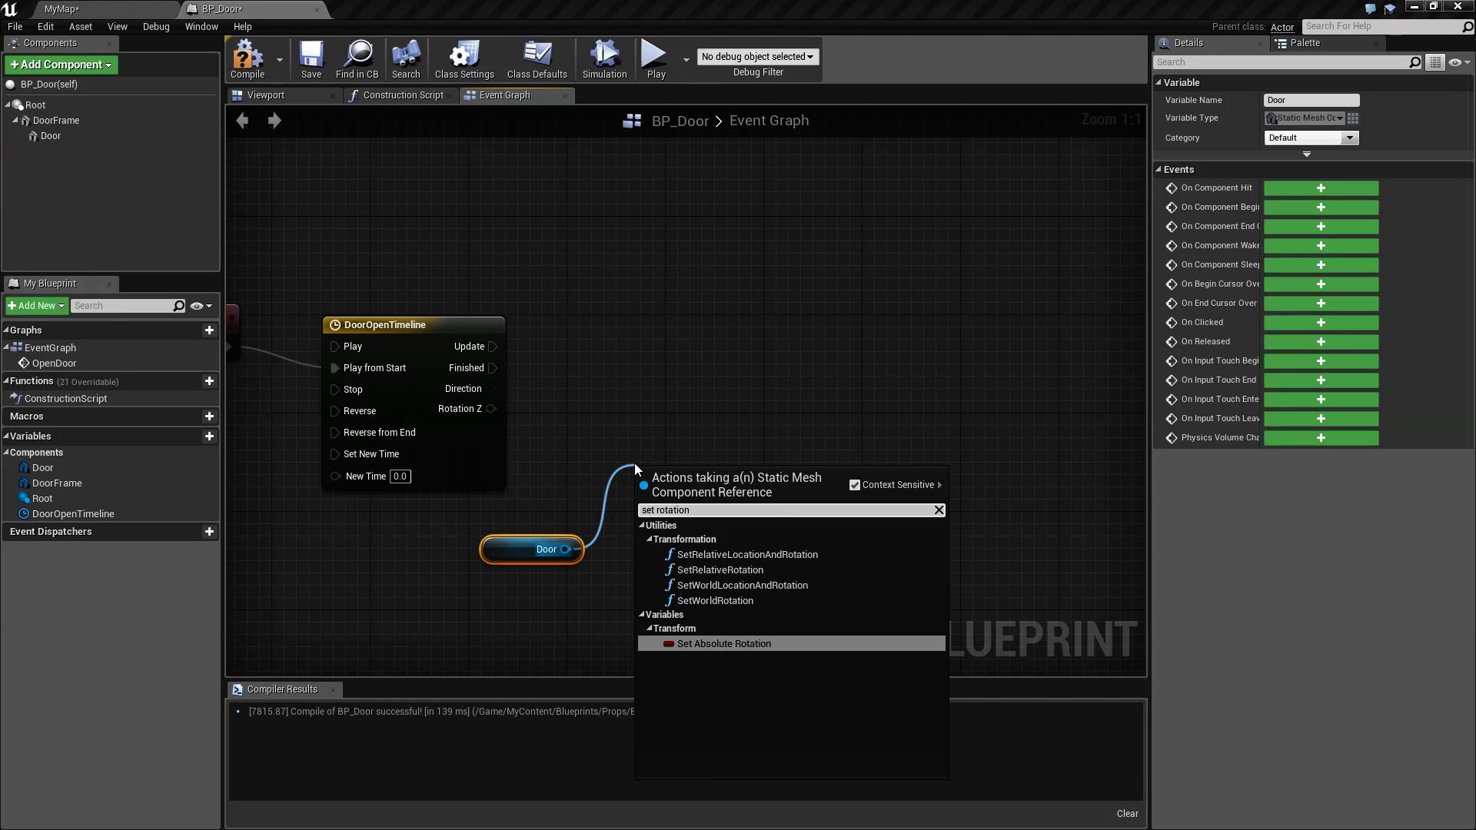
left_click(722, 600)
left_click_drag(717, 450, 852, 326)
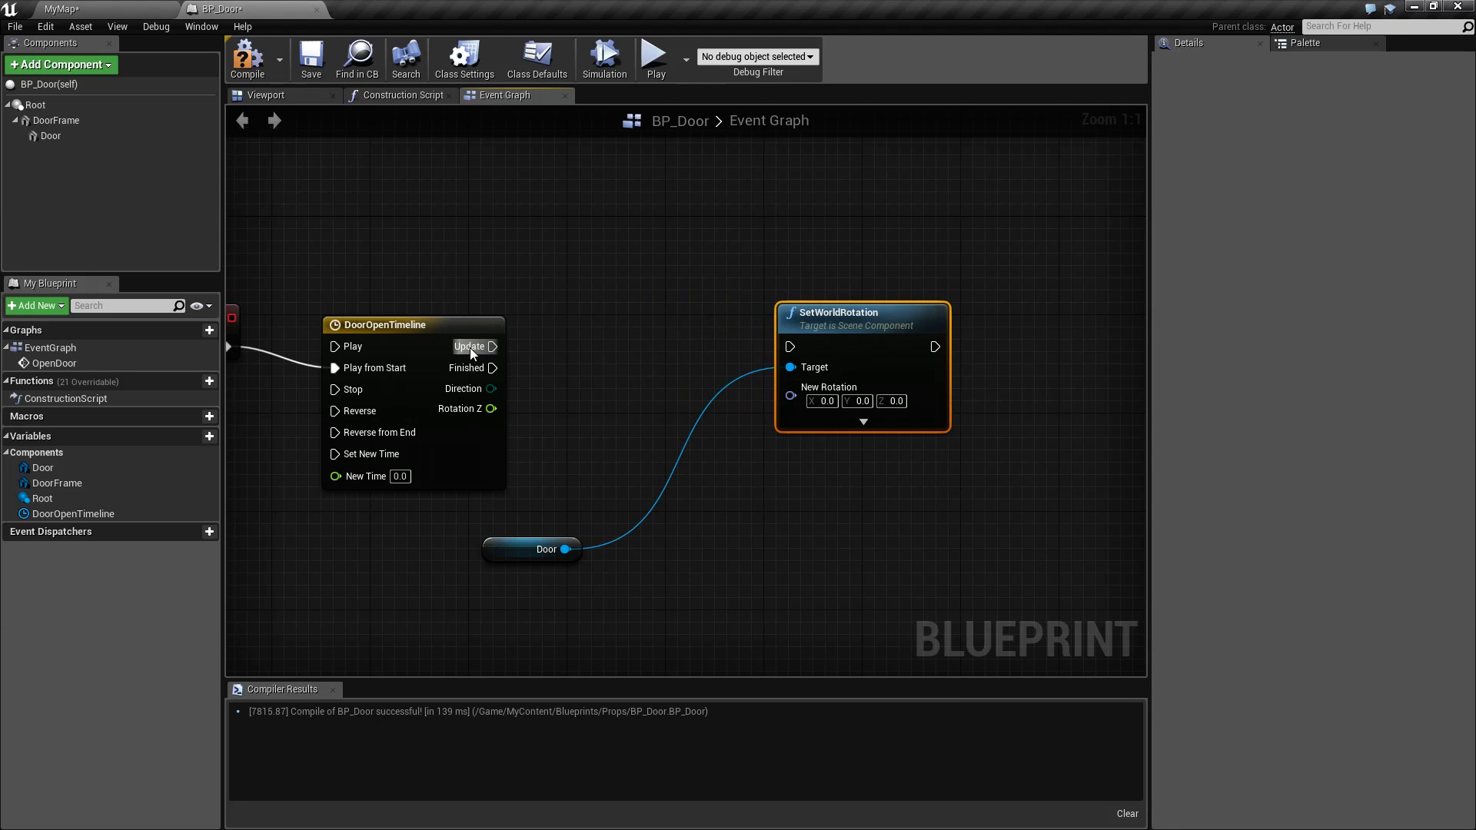
left_click_drag(785, 360, 791, 347)
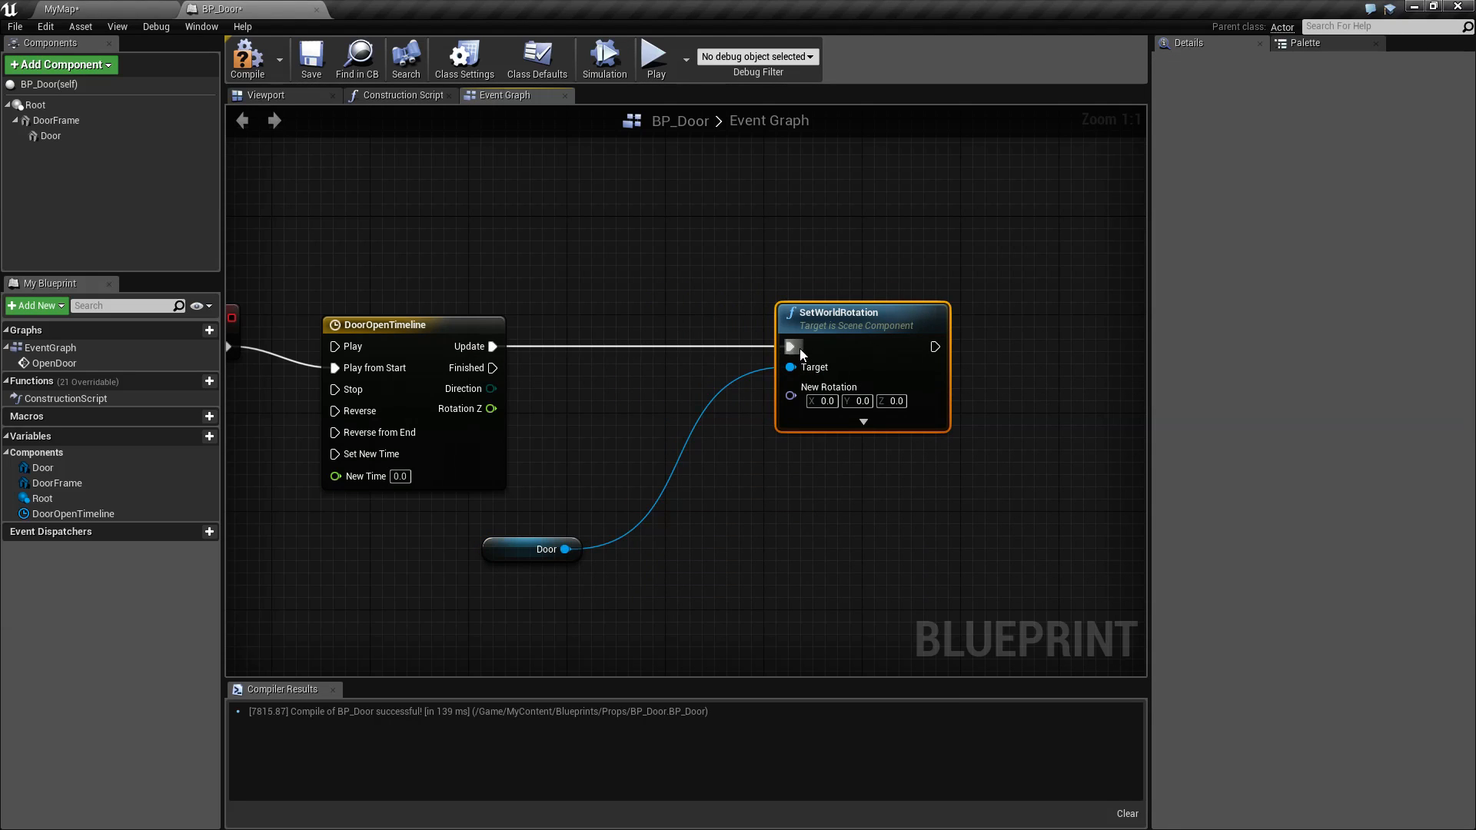
Step: Split SetWorldRotation's New Rotation struct pin and connect the timeline's Rotation Z output to New Rotation Z (Yaw)
right_click(791, 396)
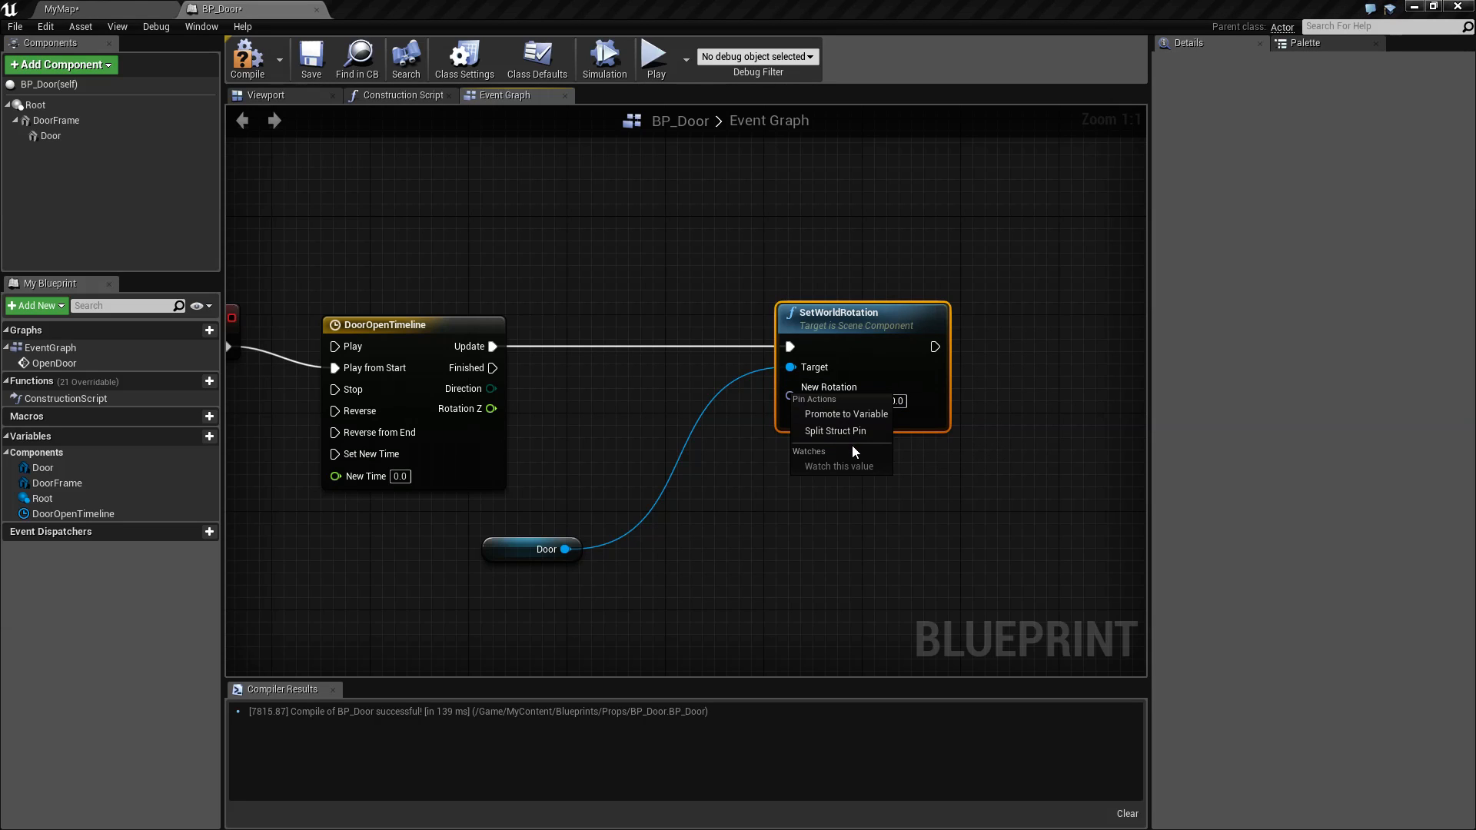
left_click(838, 431)
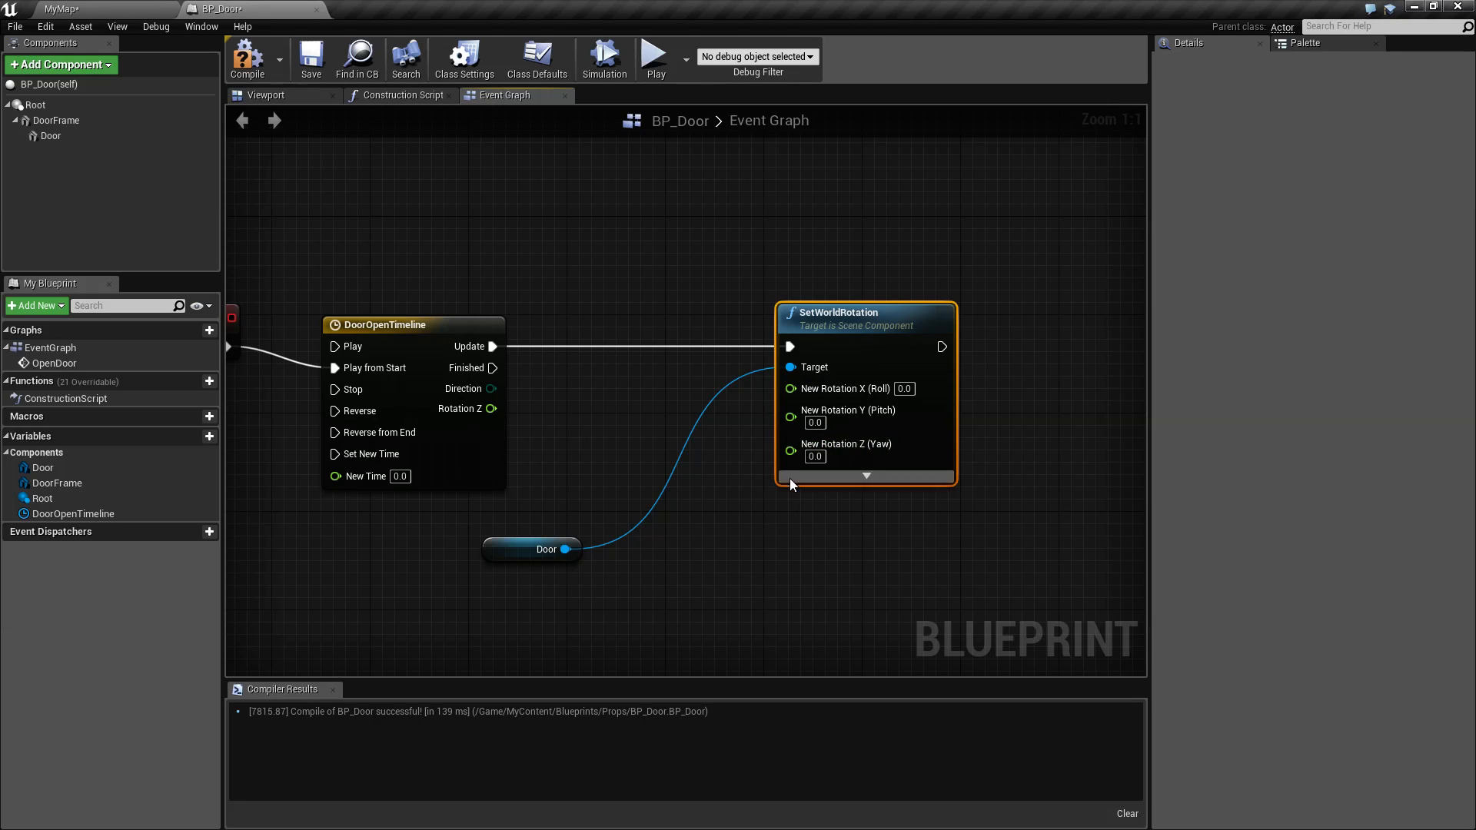
left_click_drag(490, 408, 794, 453)
Step: Place the Door reference and SetWorldRotation nodes compactly beside DoorOpenTimeline, and compile and save BP_Door
left_click_drag(577, 540, 761, 368)
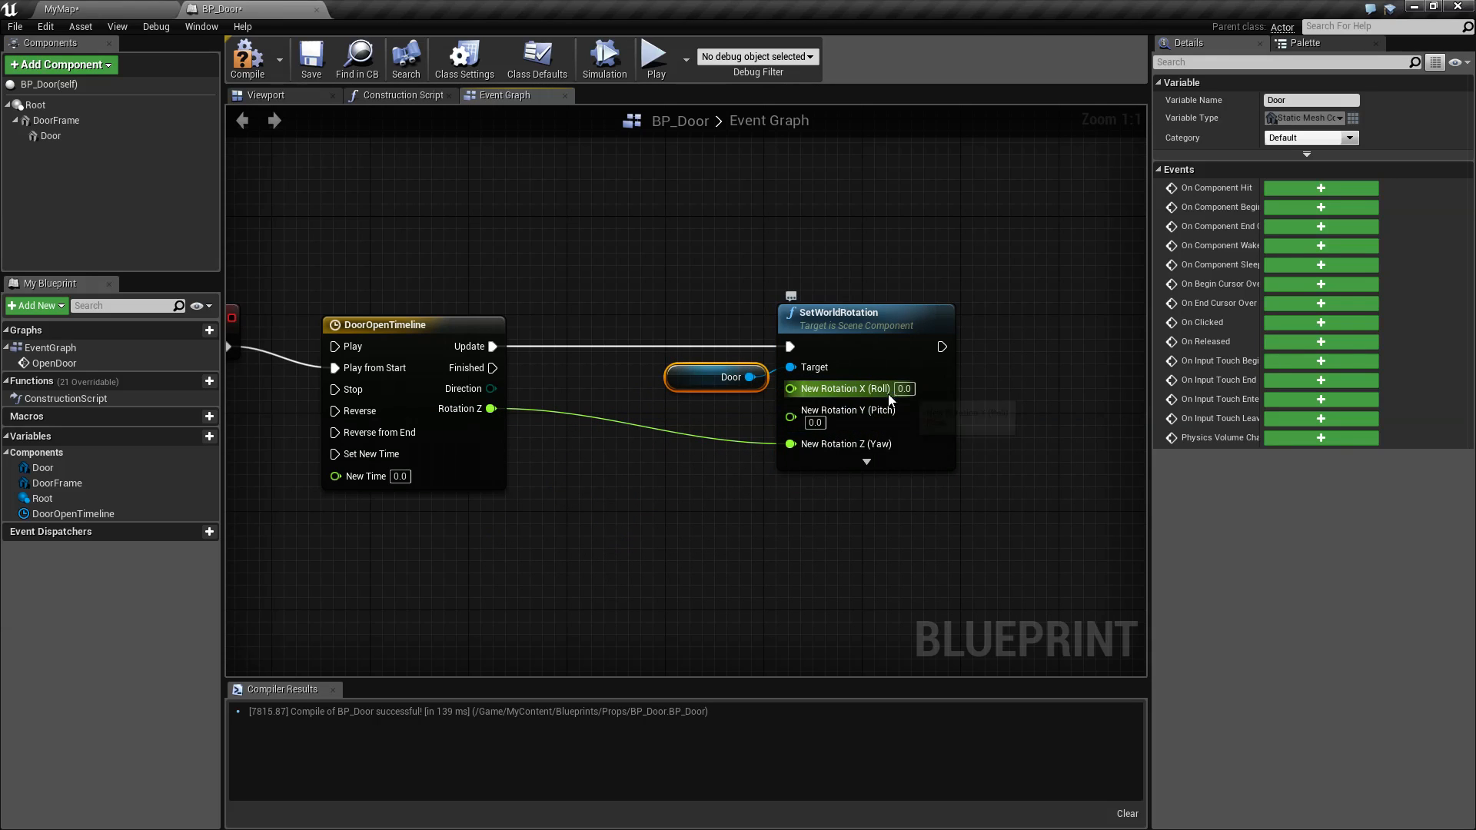
left_click_drag(930, 511, 929, 510)
left_click_drag(879, 325, 746, 325)
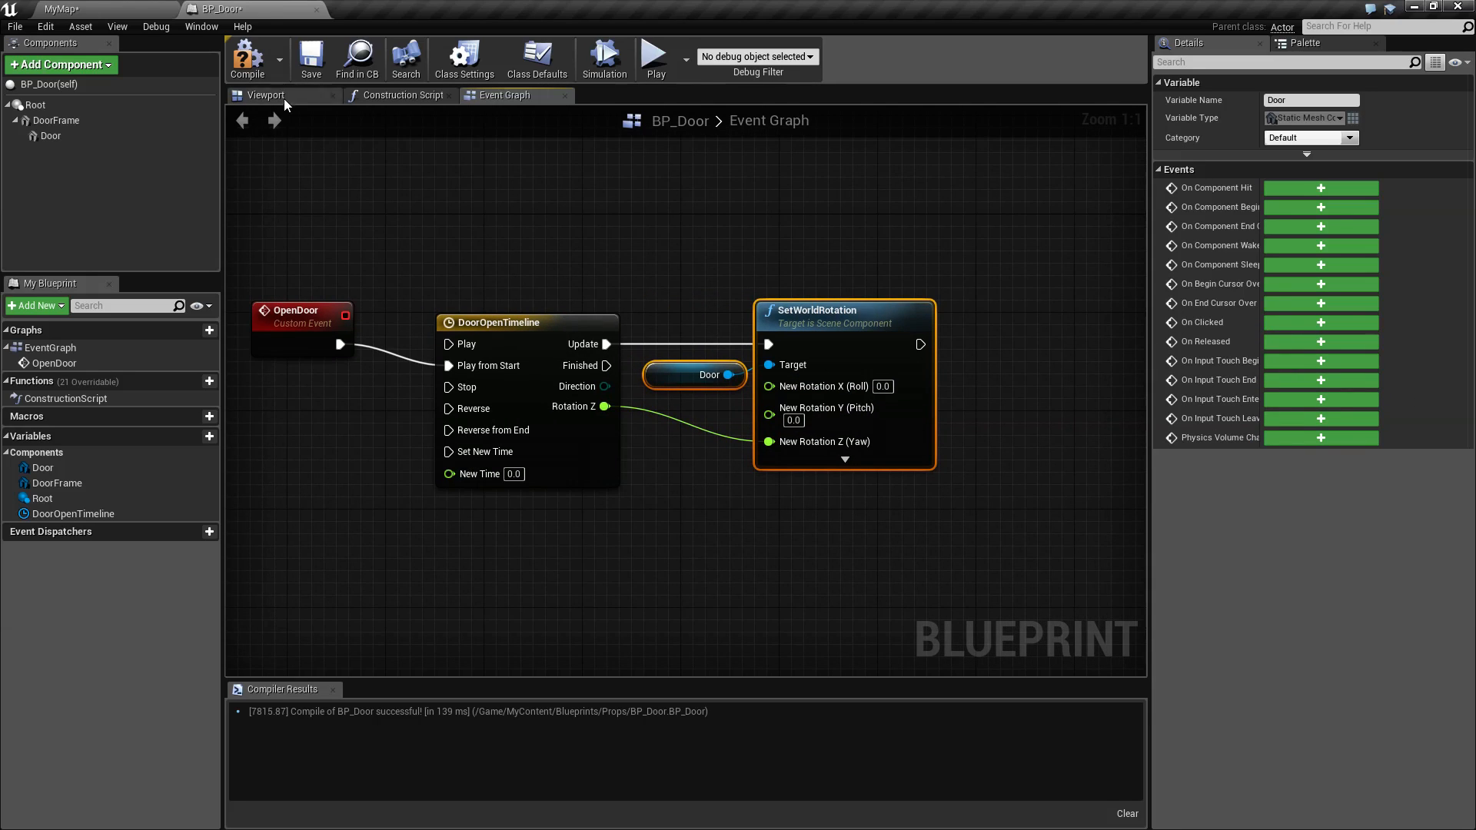
left_click(248, 60)
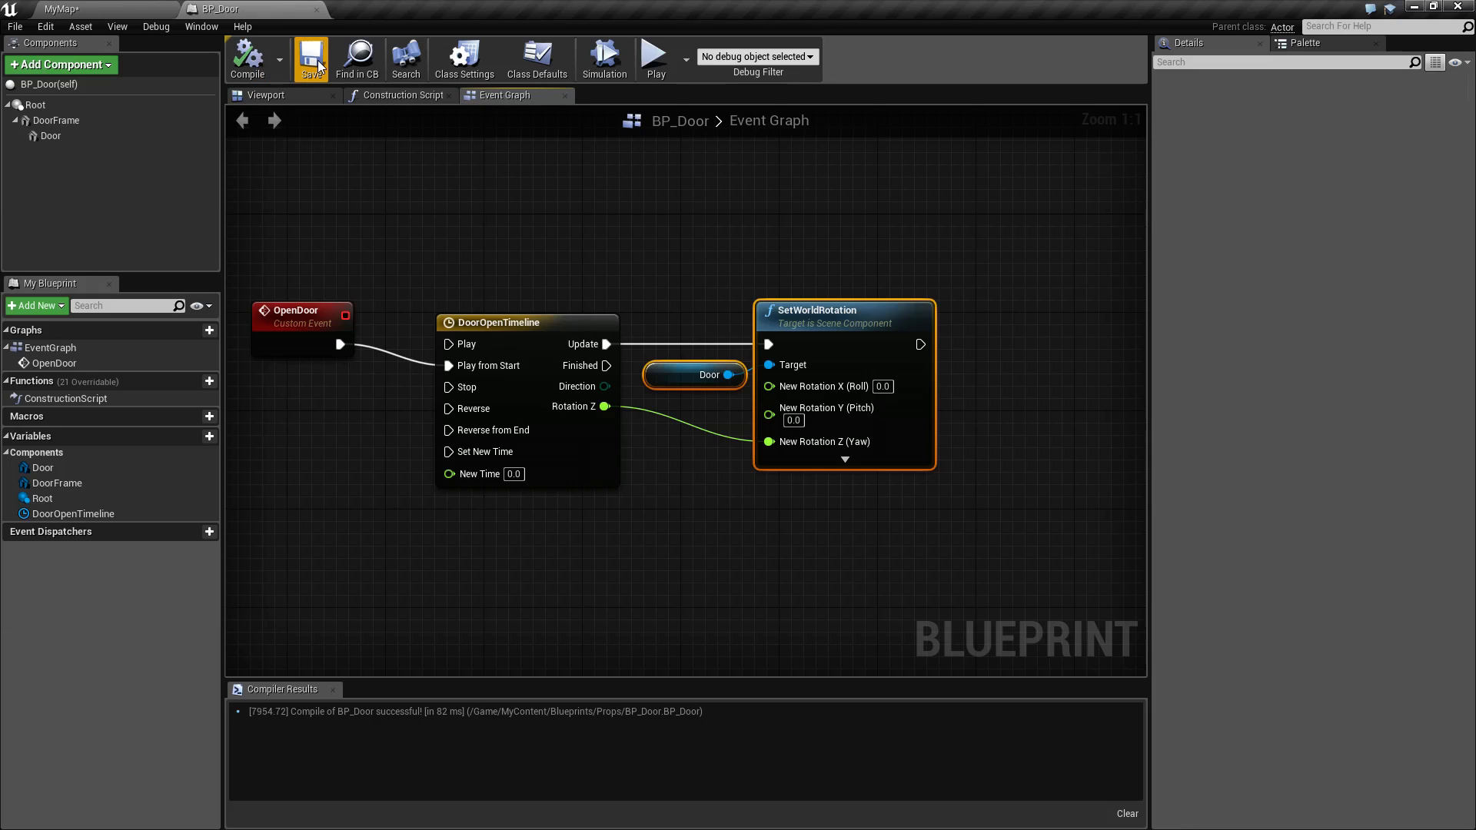
Step: Align the OpenDoor event with the timeline's Play from Start input and add an Event BeginPlay node above it
right_click_drag(337, 233, 561, 274)
left_click_drag(515, 370, 518, 381)
right_click_drag(698, 311, 710, 379)
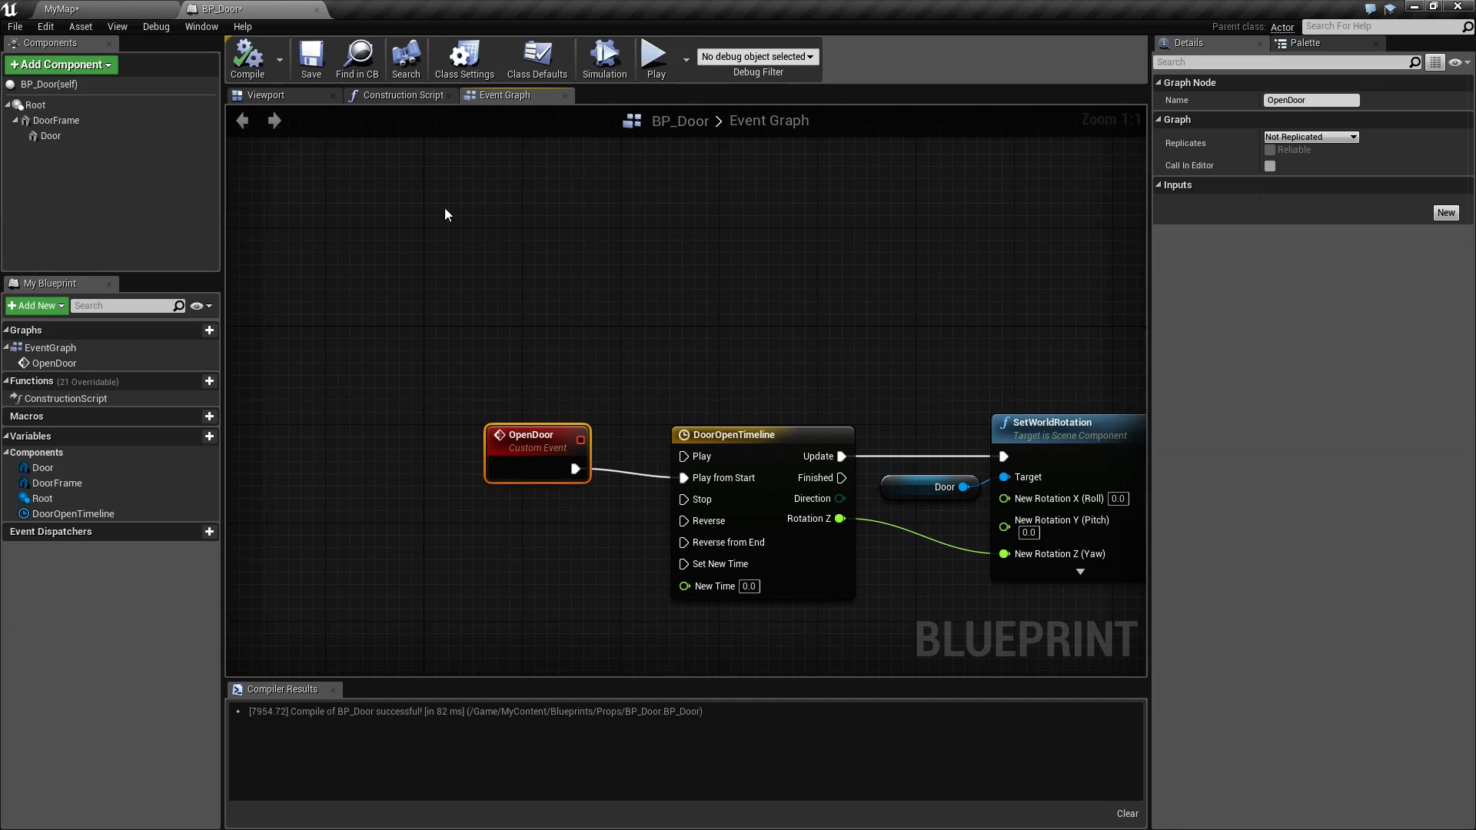
right_click(487, 202)
type("b egi")
key("BackSpace")
key("BackSpace")
type("egiun")
key("BackSpace")
type("nplay")
key("Return")
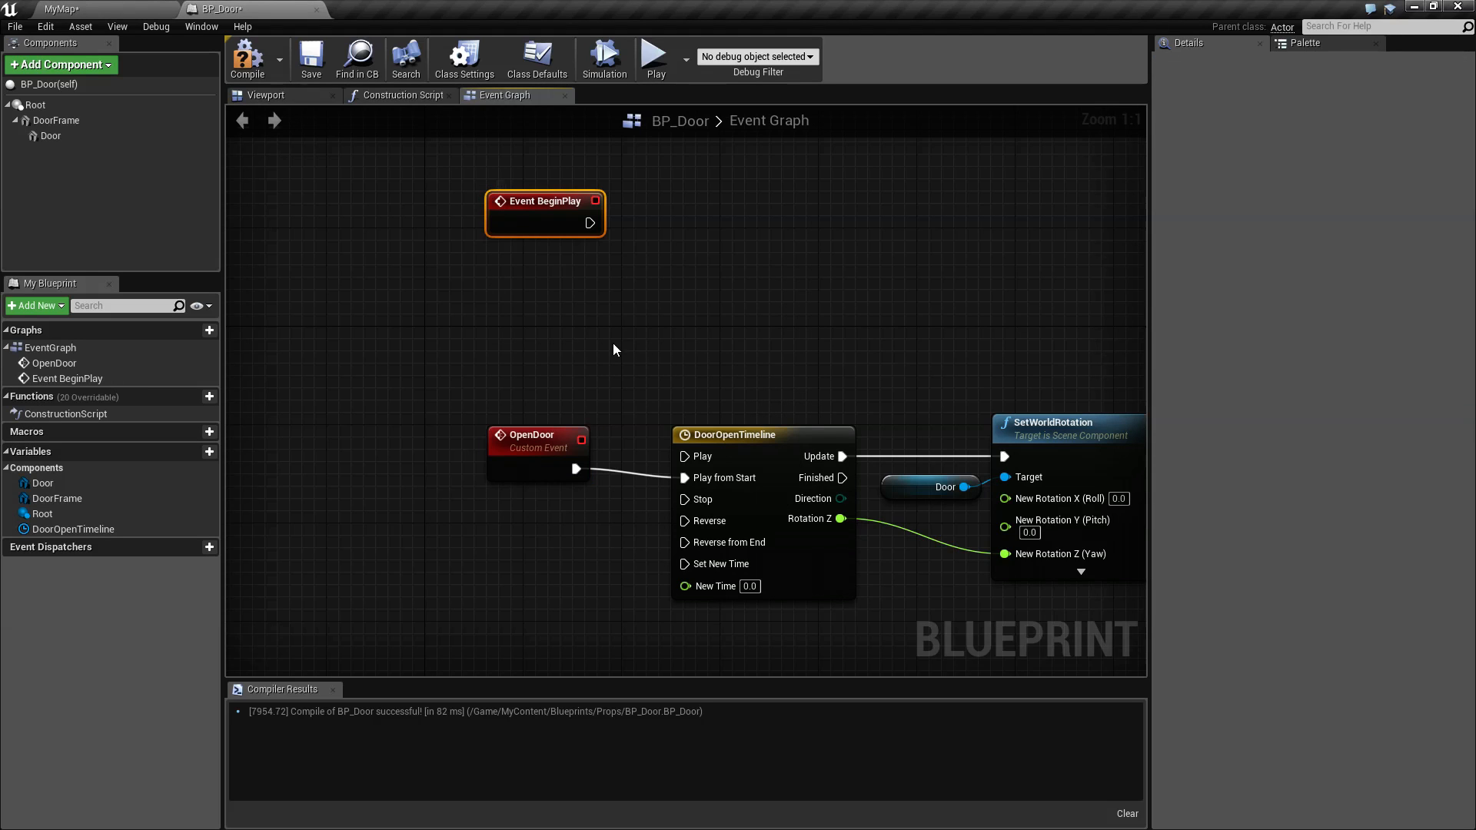
Step: Call Open Door from Event BeginPlay, align the two nodes in a row, and compile and save BP_Door
right_click_drag(564, 339, 496, 367)
left_click_drag(520, 250, 614, 229)
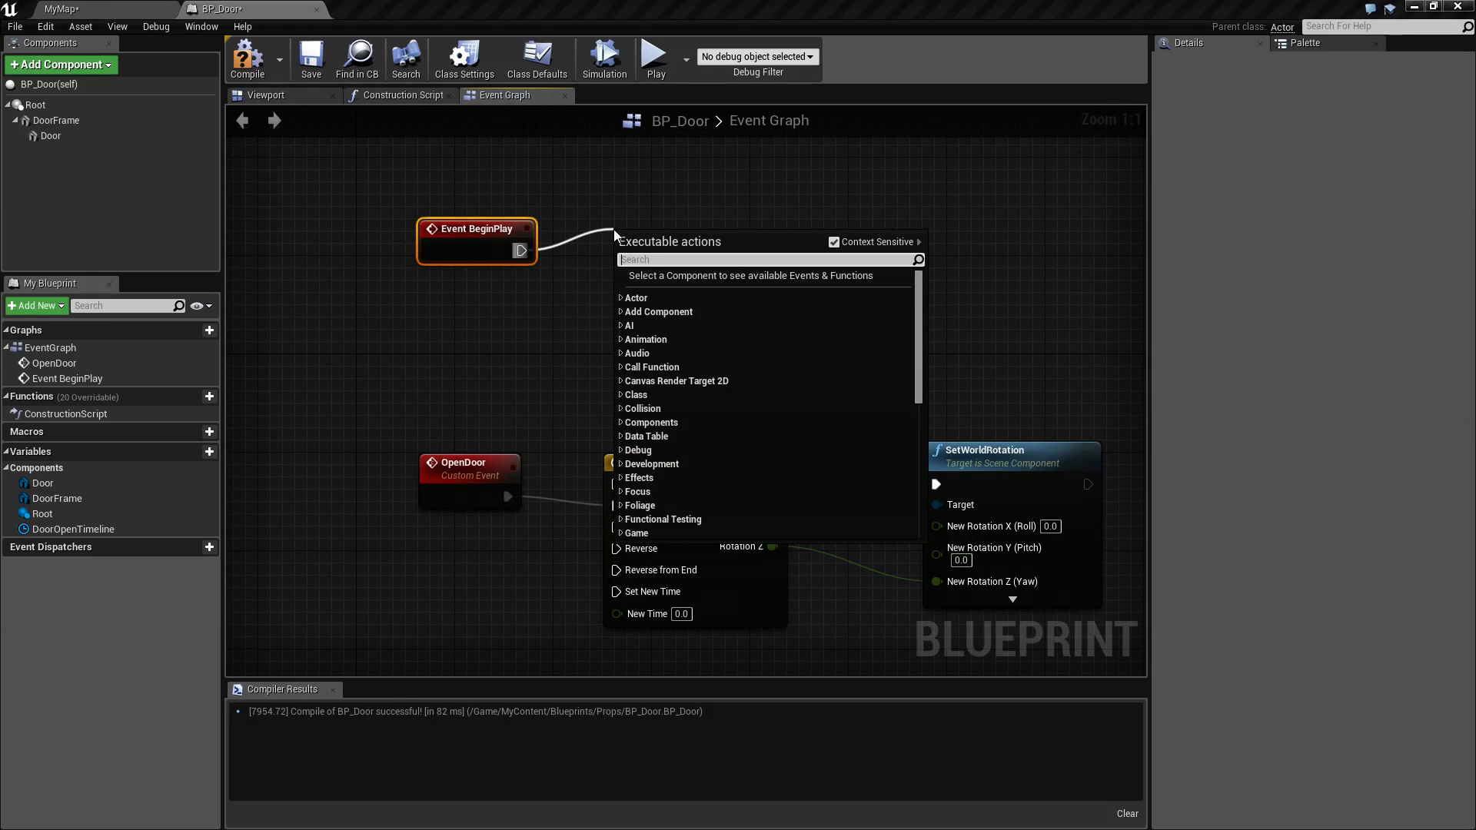
type("open")
key("Return")
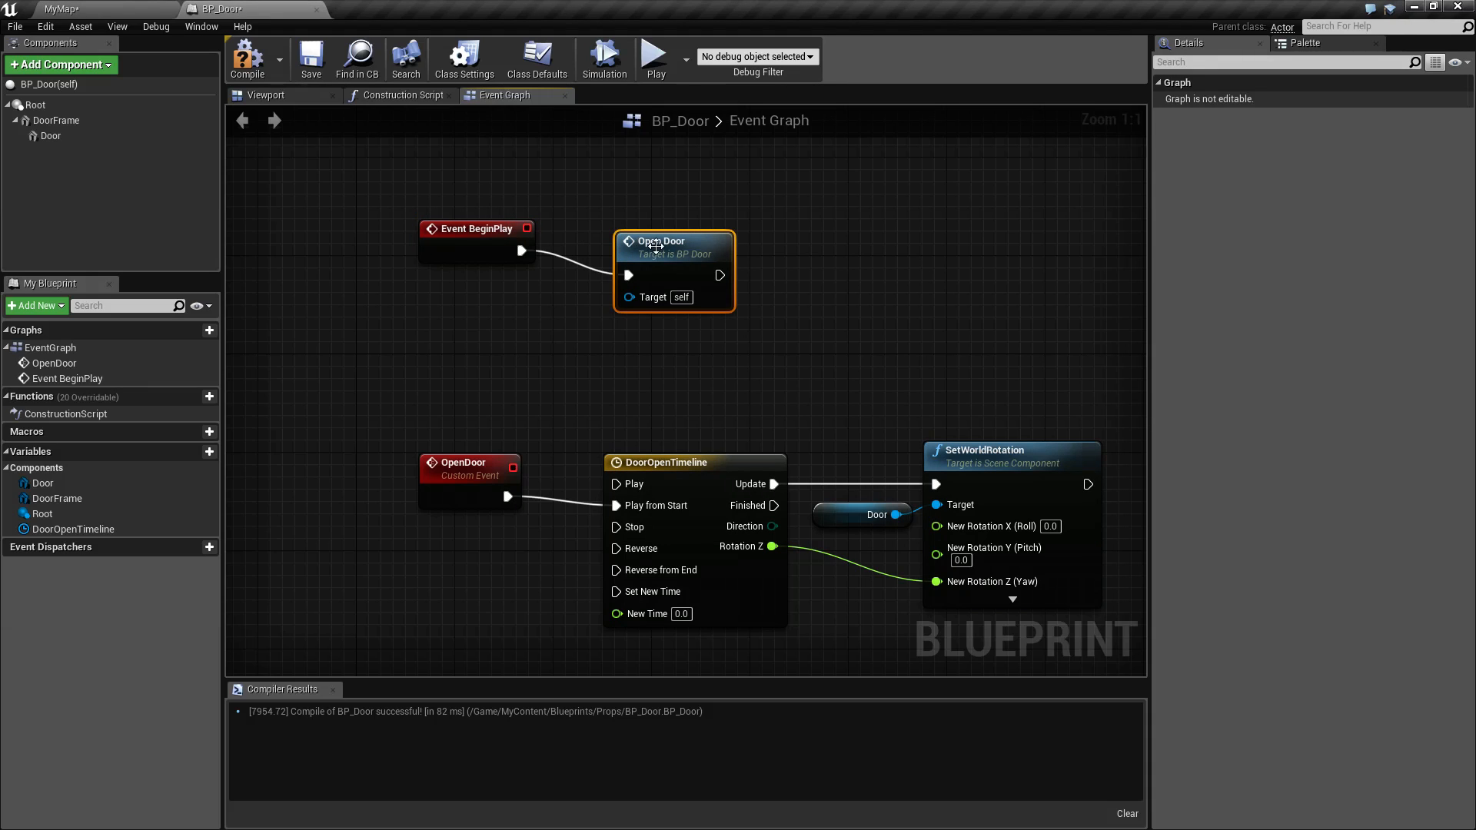
left_click_drag(645, 245, 633, 220)
left_click(247, 60)
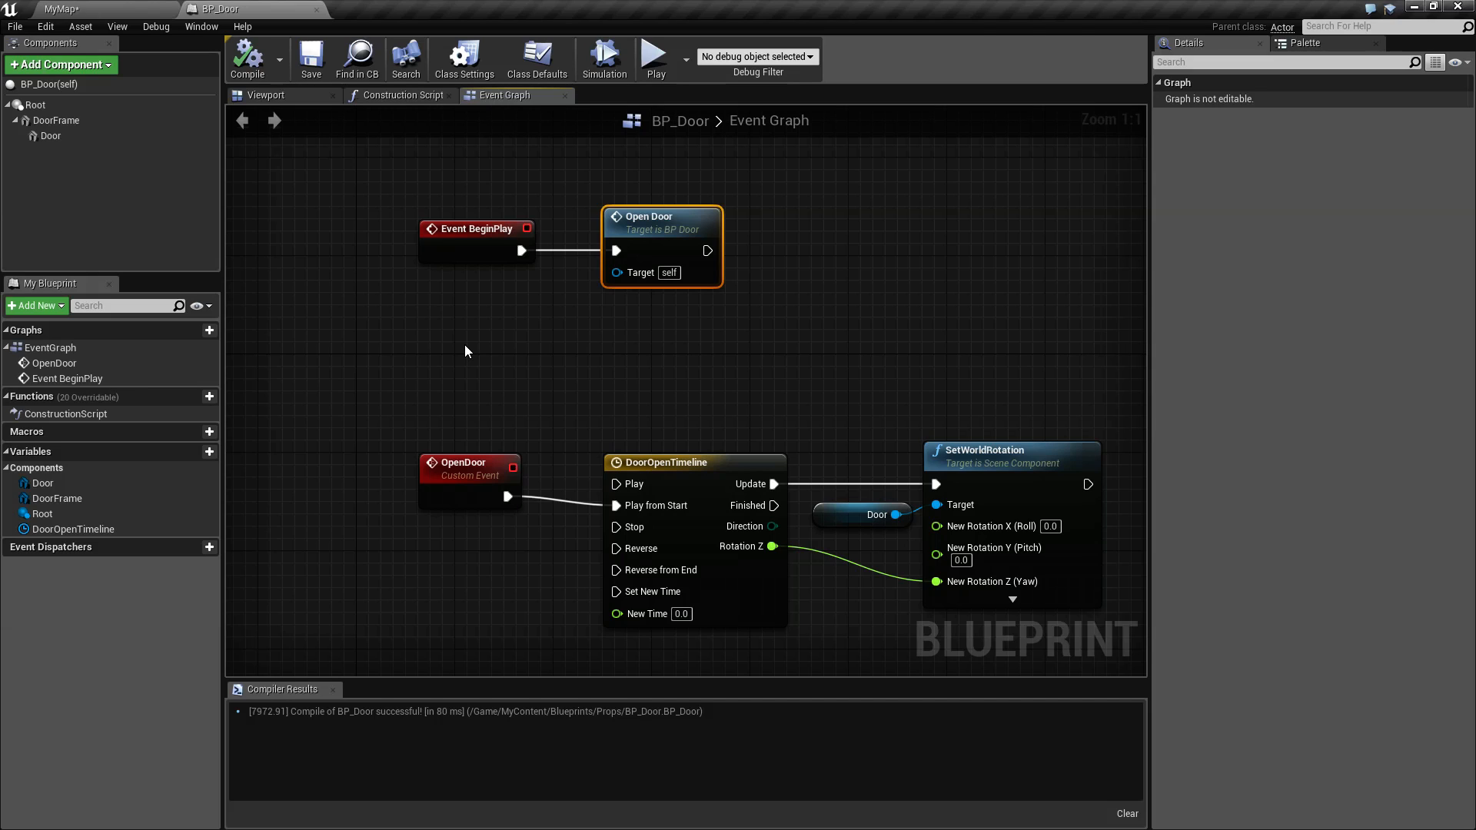
Step: Select the OpenDoor node chain for review, clear the selection and switch to the MyMap level
right_click_drag(524, 401, 394, 358)
left_click_drag(395, 358, 953, 596)
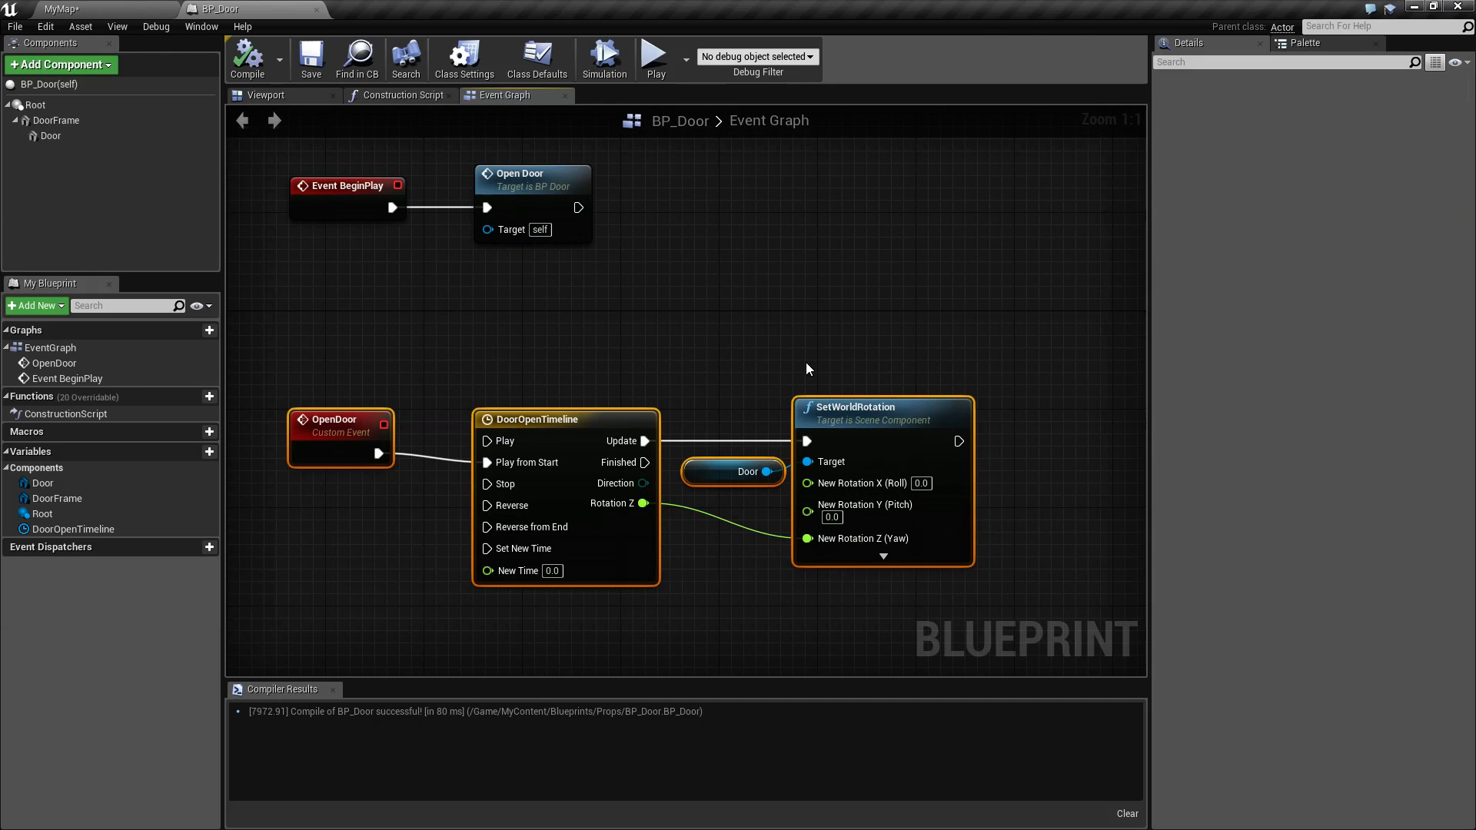
left_click(806, 365)
left_click(120, 7)
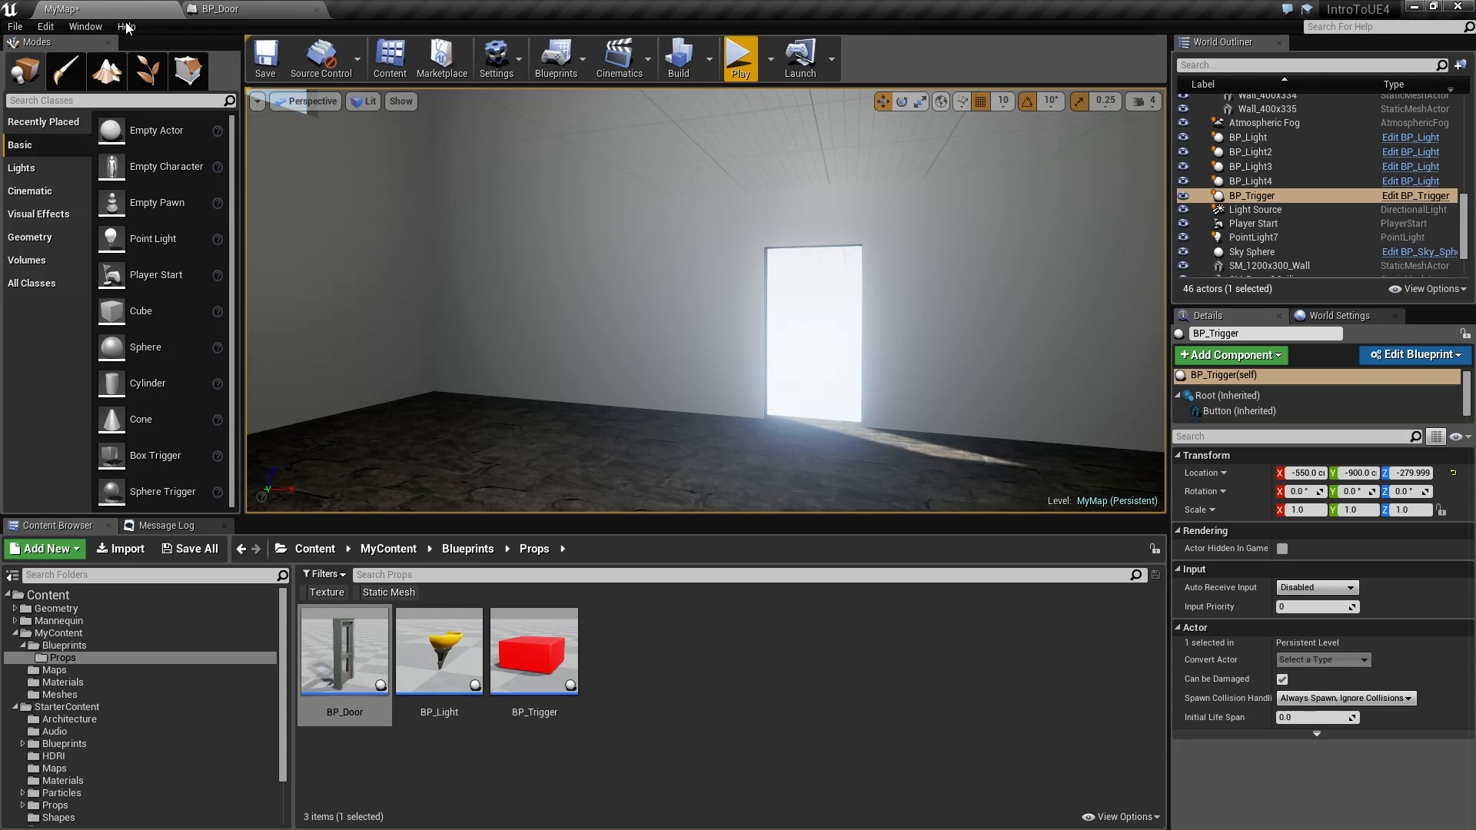
Step: Place a BP_Door actor on the floor near the lit doorway in MyMap and rotate it 90° about Z
left_click_drag(344, 653, 865, 476)
key("e")
right_click_drag(865, 476, 834, 496)
key("w")
key("s")
key("w")
key("s")
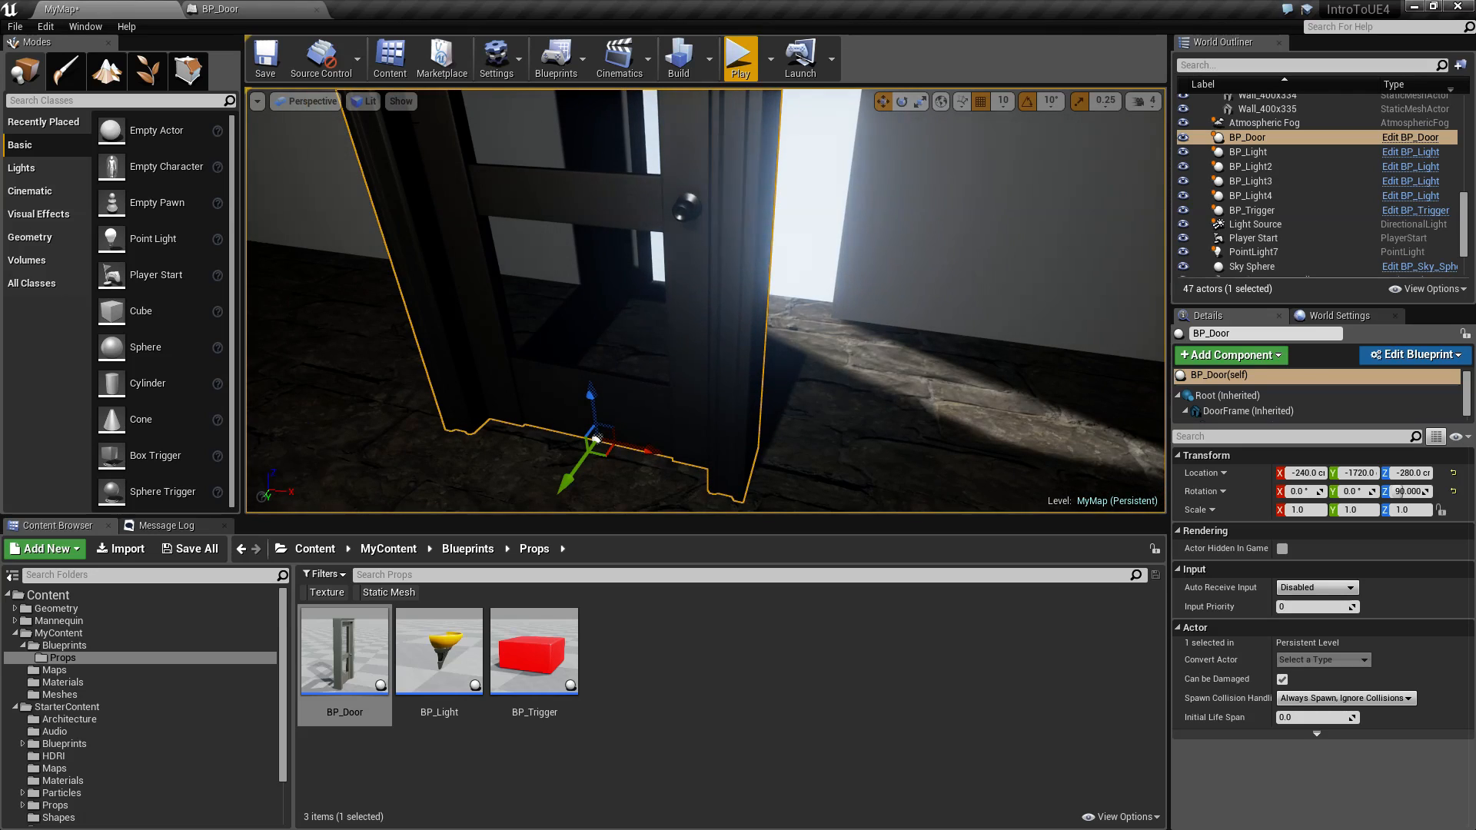
Step: Using the Top view, move BP_Door into the wall opening at X -220, Y -1850, then return to Perspective and deselect it
left_click(333, 103)
left_click(308, 156)
key("f")
scroll(741, 335, "up", 2)
right_click_drag(743, 333, 715, 501)
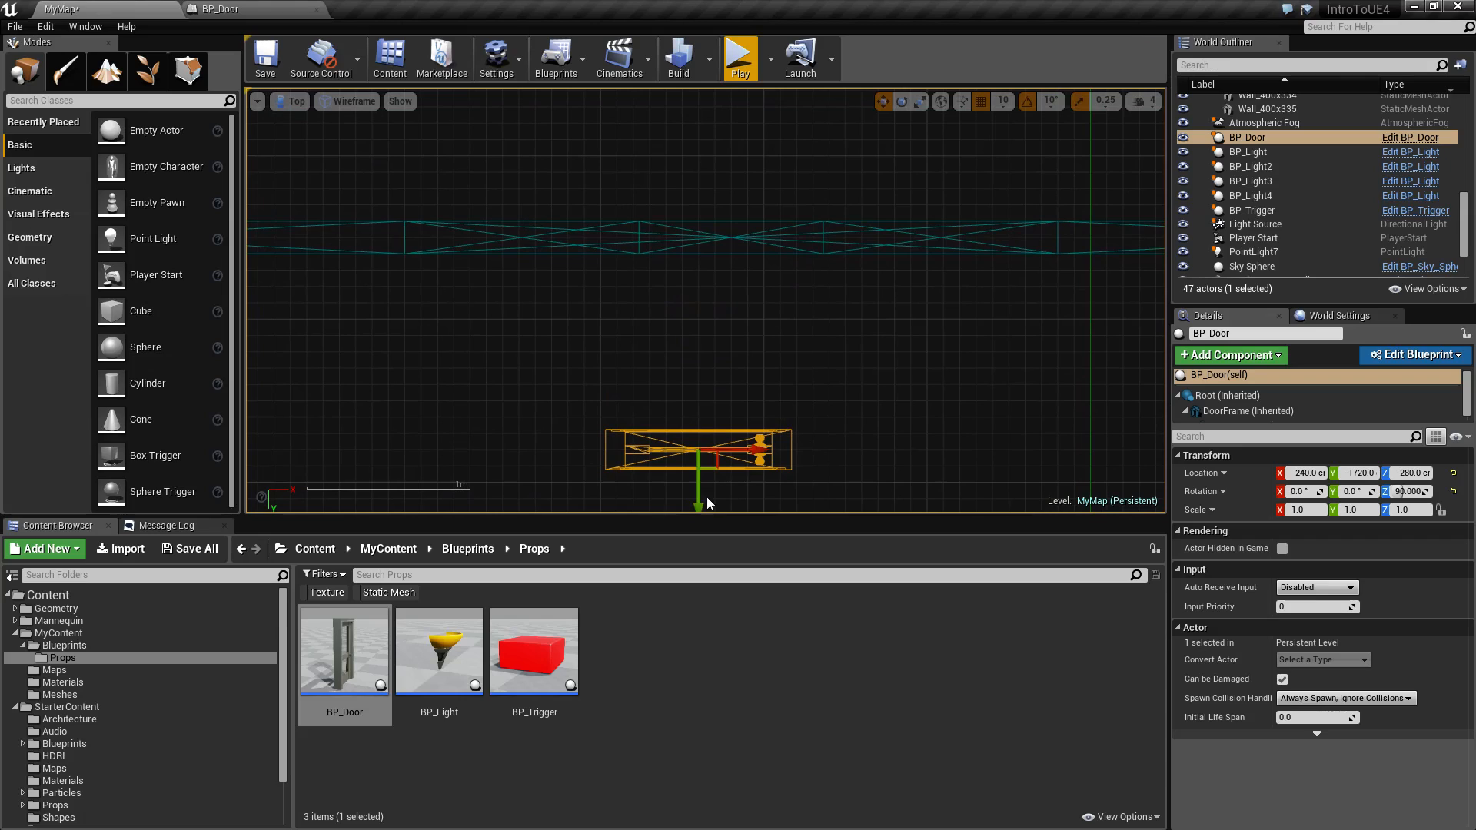
left_click_drag(701, 506, 700, 293)
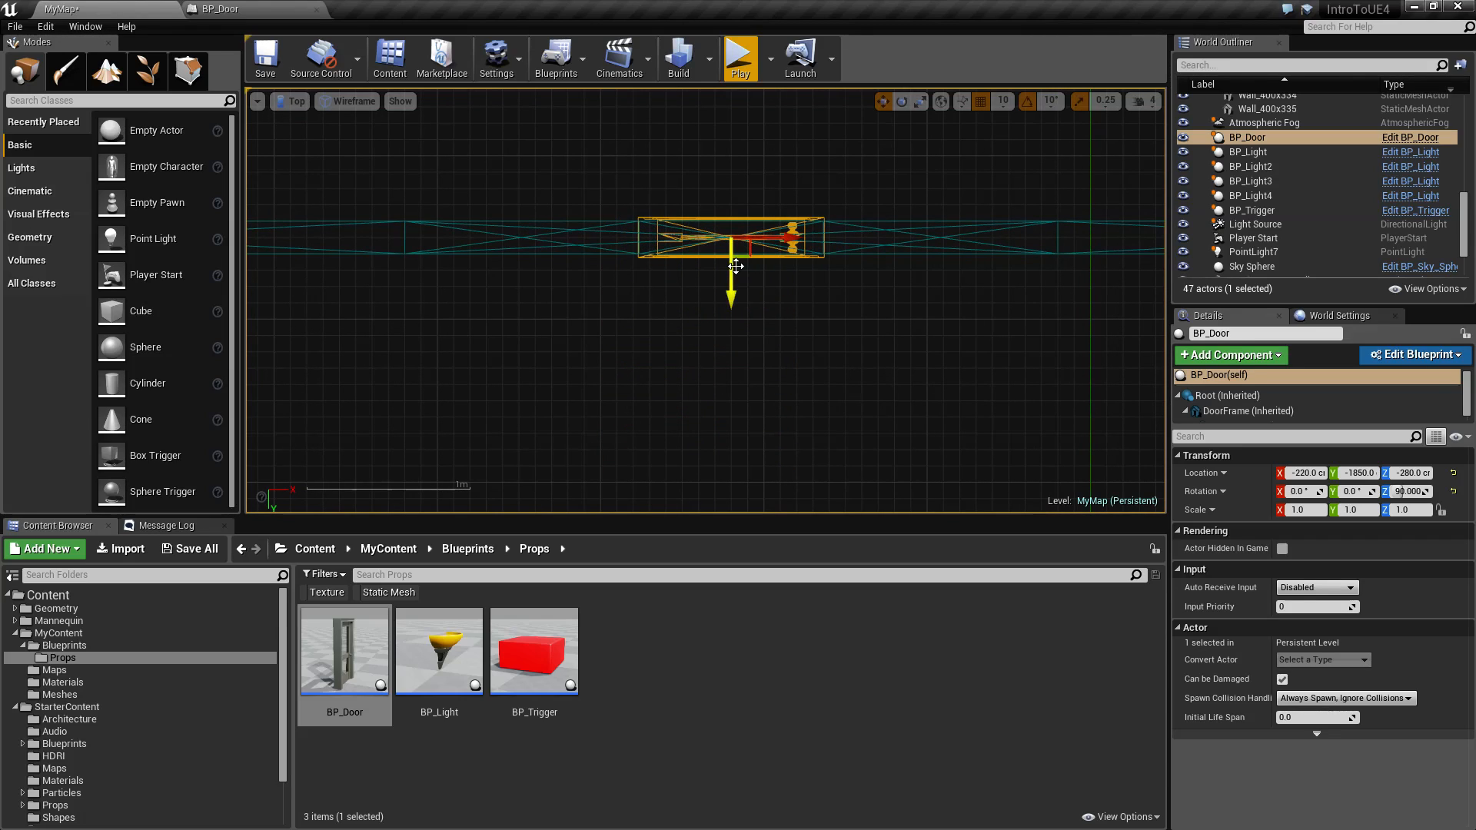
left_click(293, 101)
left_click(306, 122)
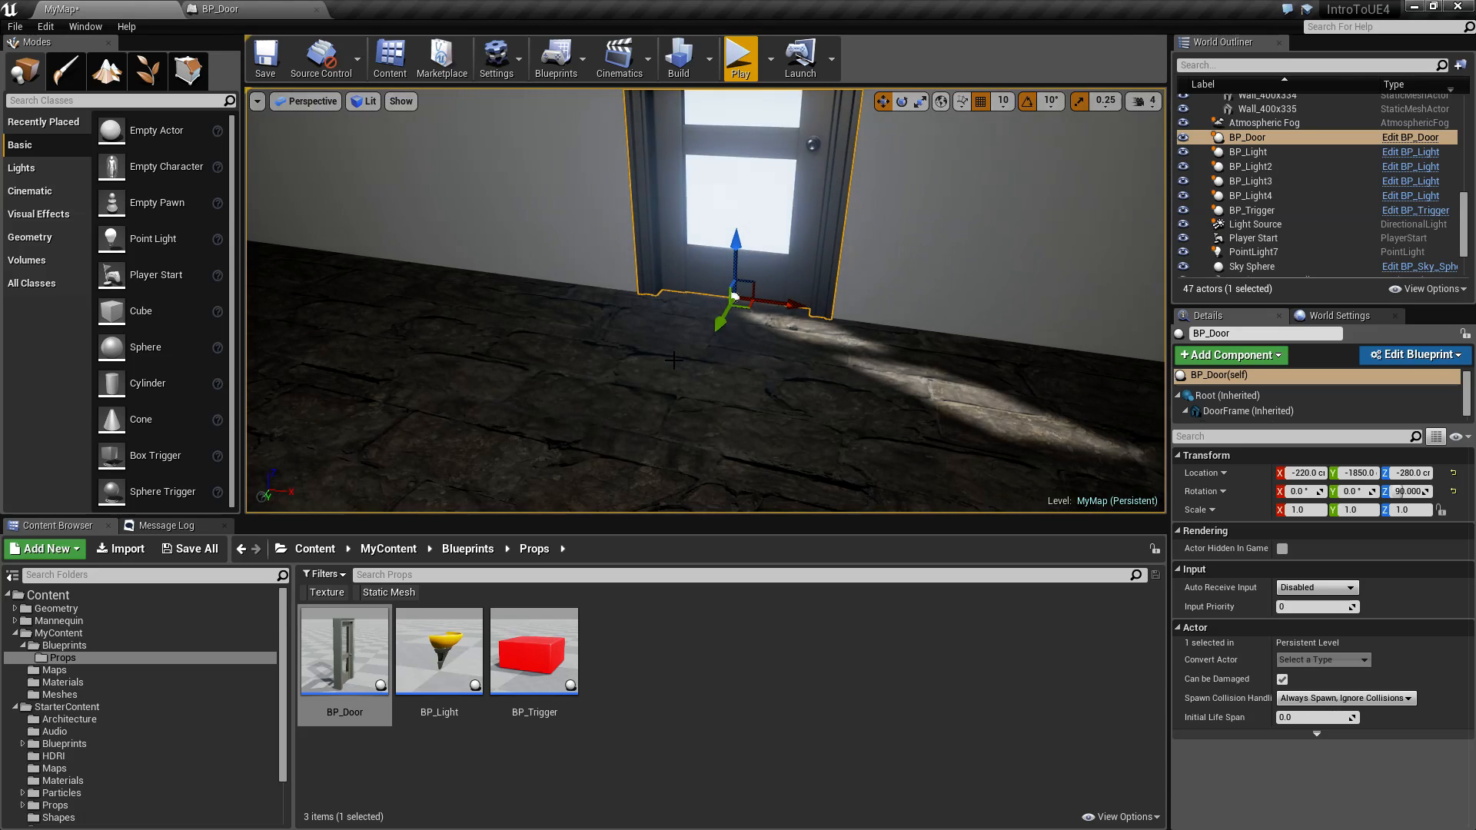
right_click_drag(674, 359, 675, 263)
left_click(675, 263)
scroll(692, 231, "down", 5)
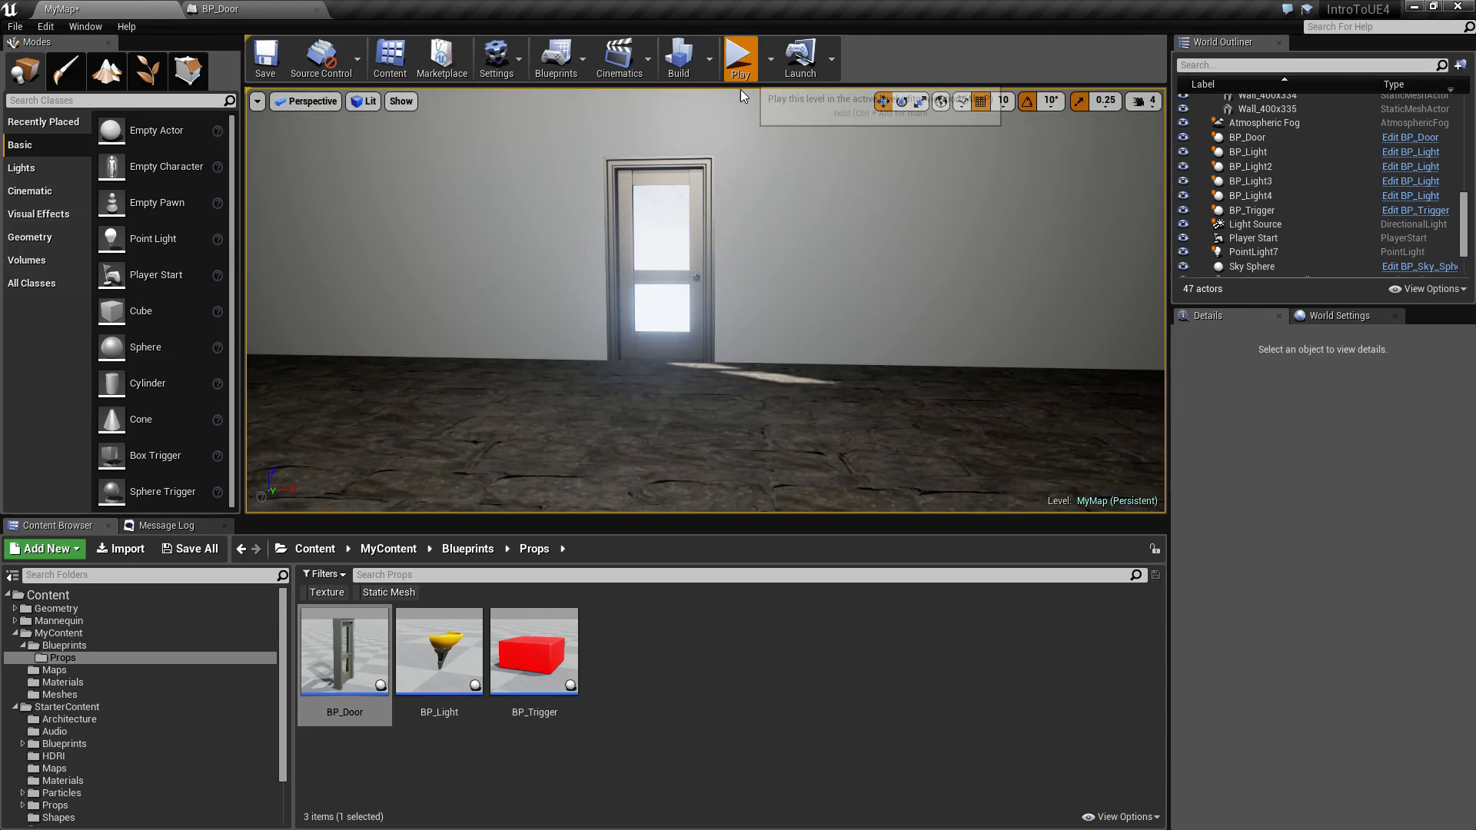
Step: Play-test MyMap, run the character up to the door to watch it open, and end the session
left_click(740, 62)
key("w")
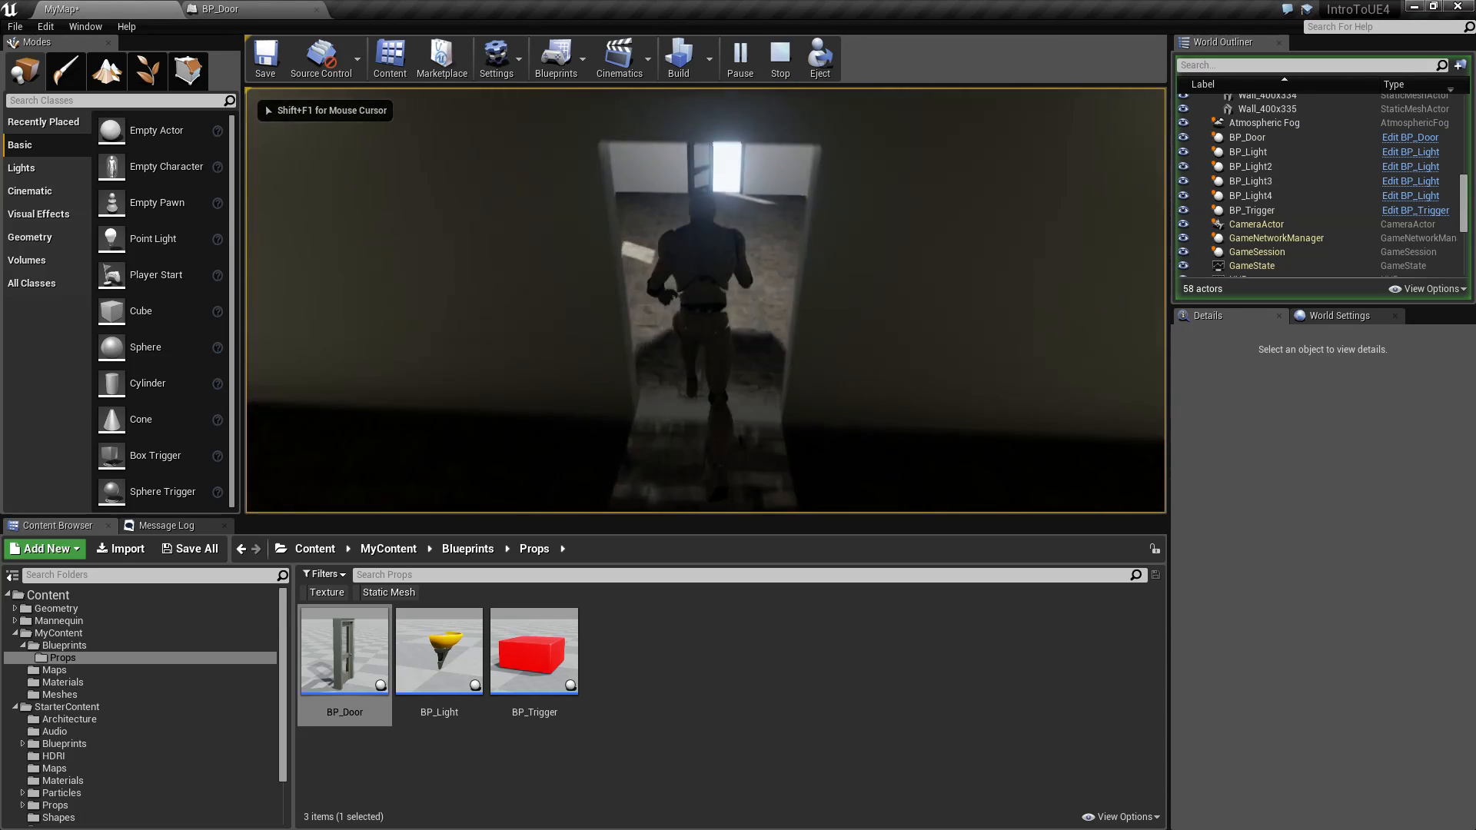
key("s")
key("w")
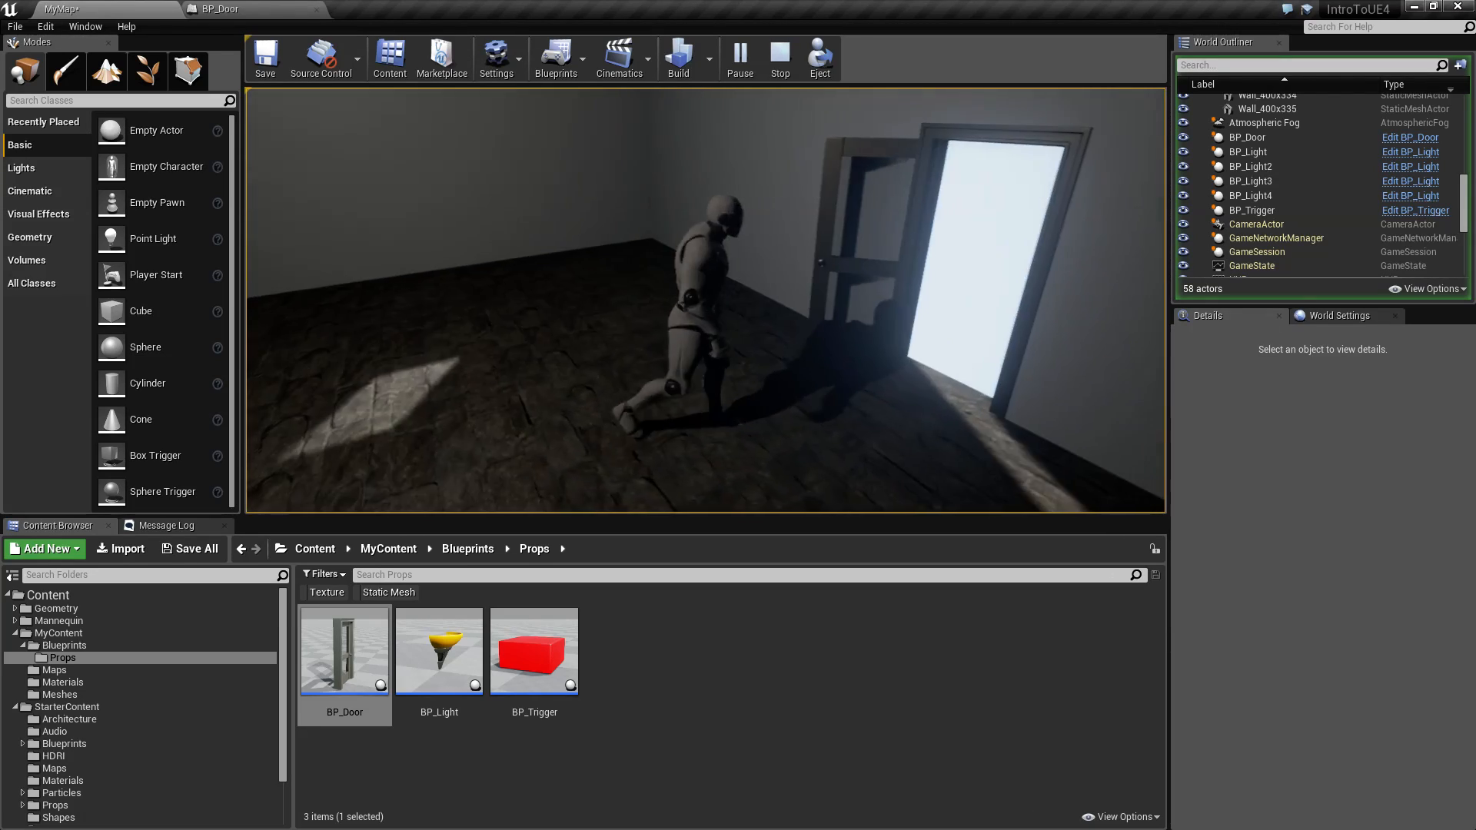
key("s")
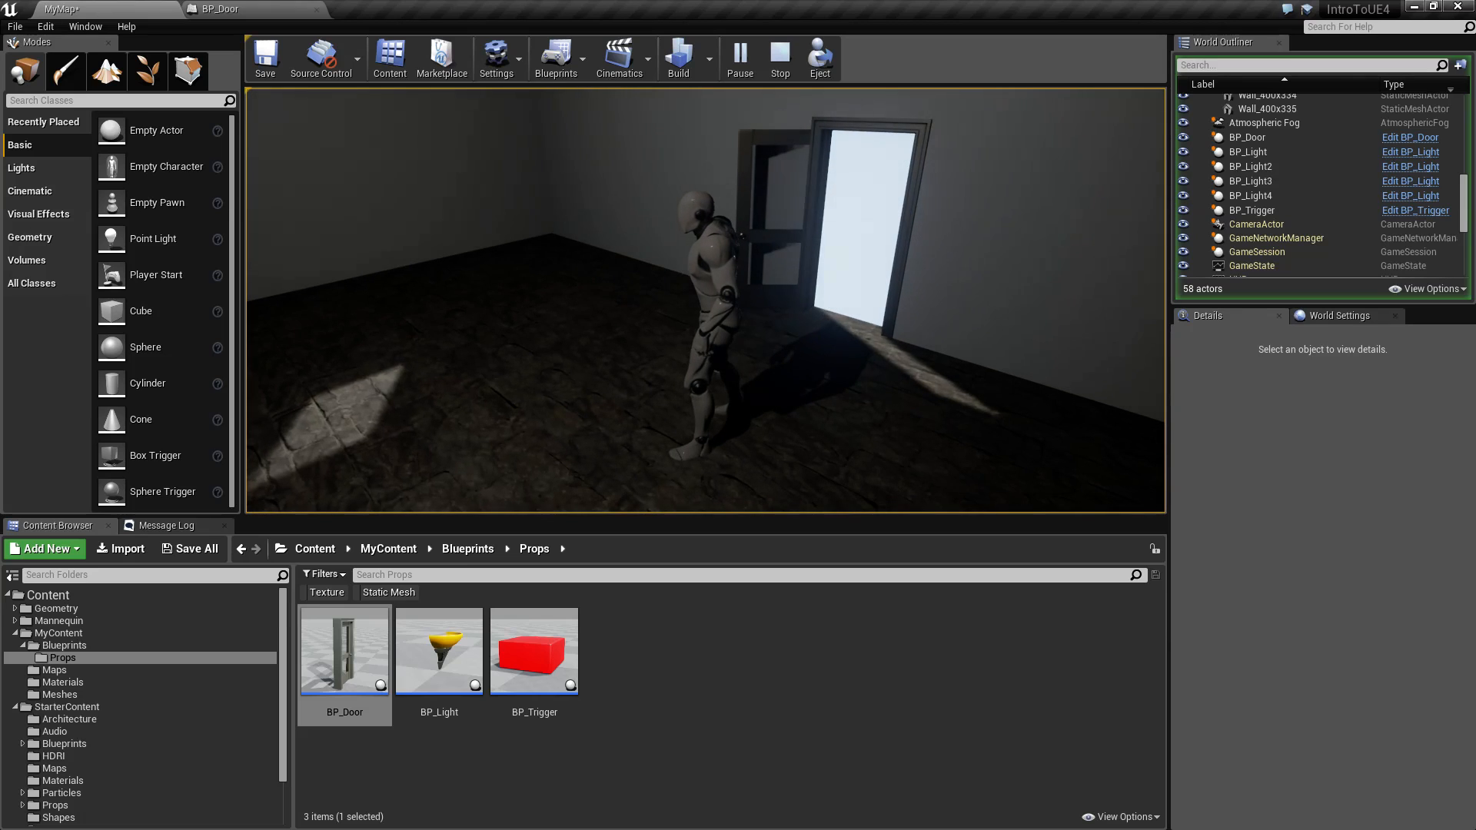
key("a")
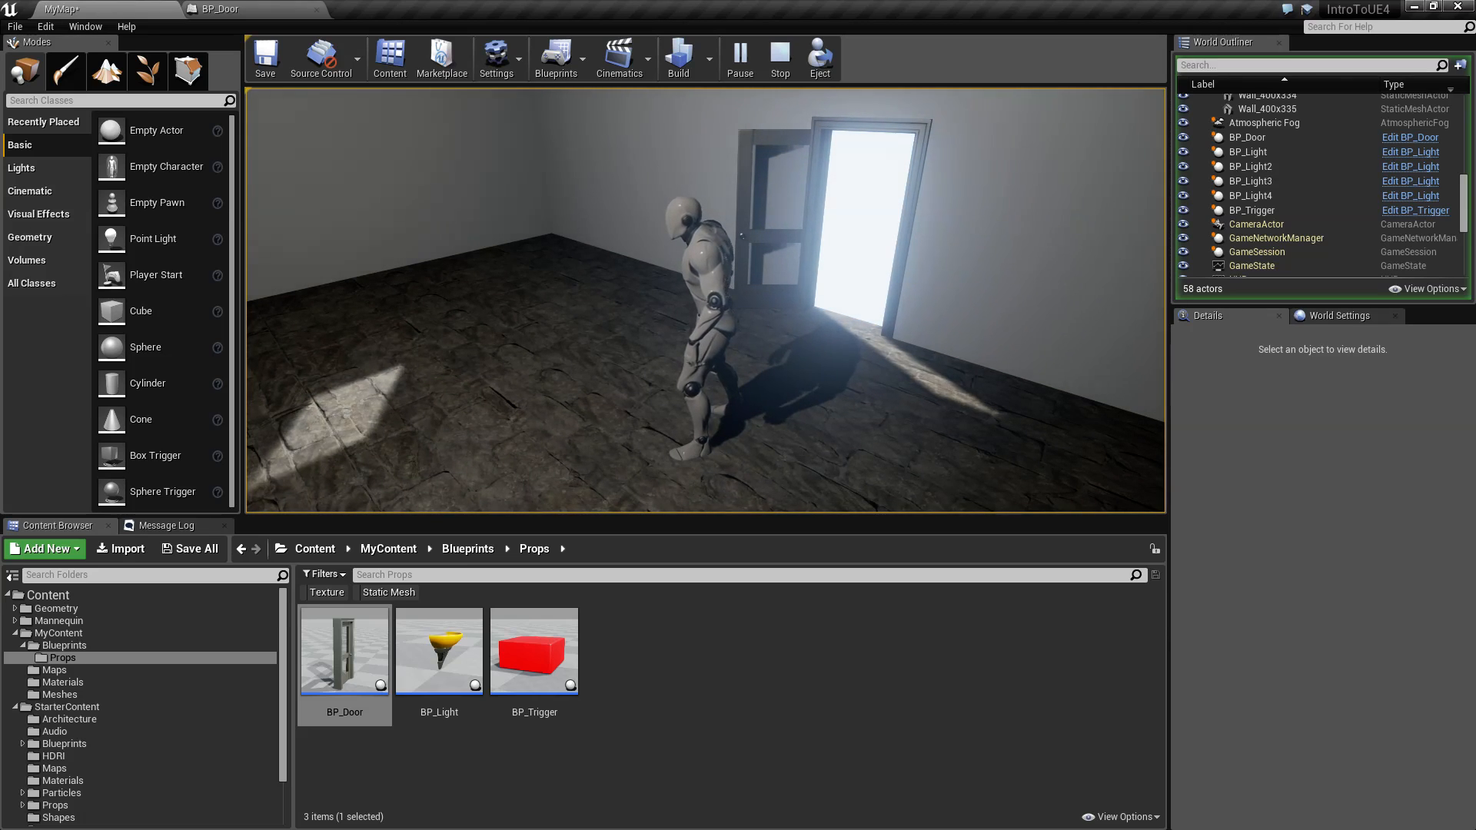
key("Escape")
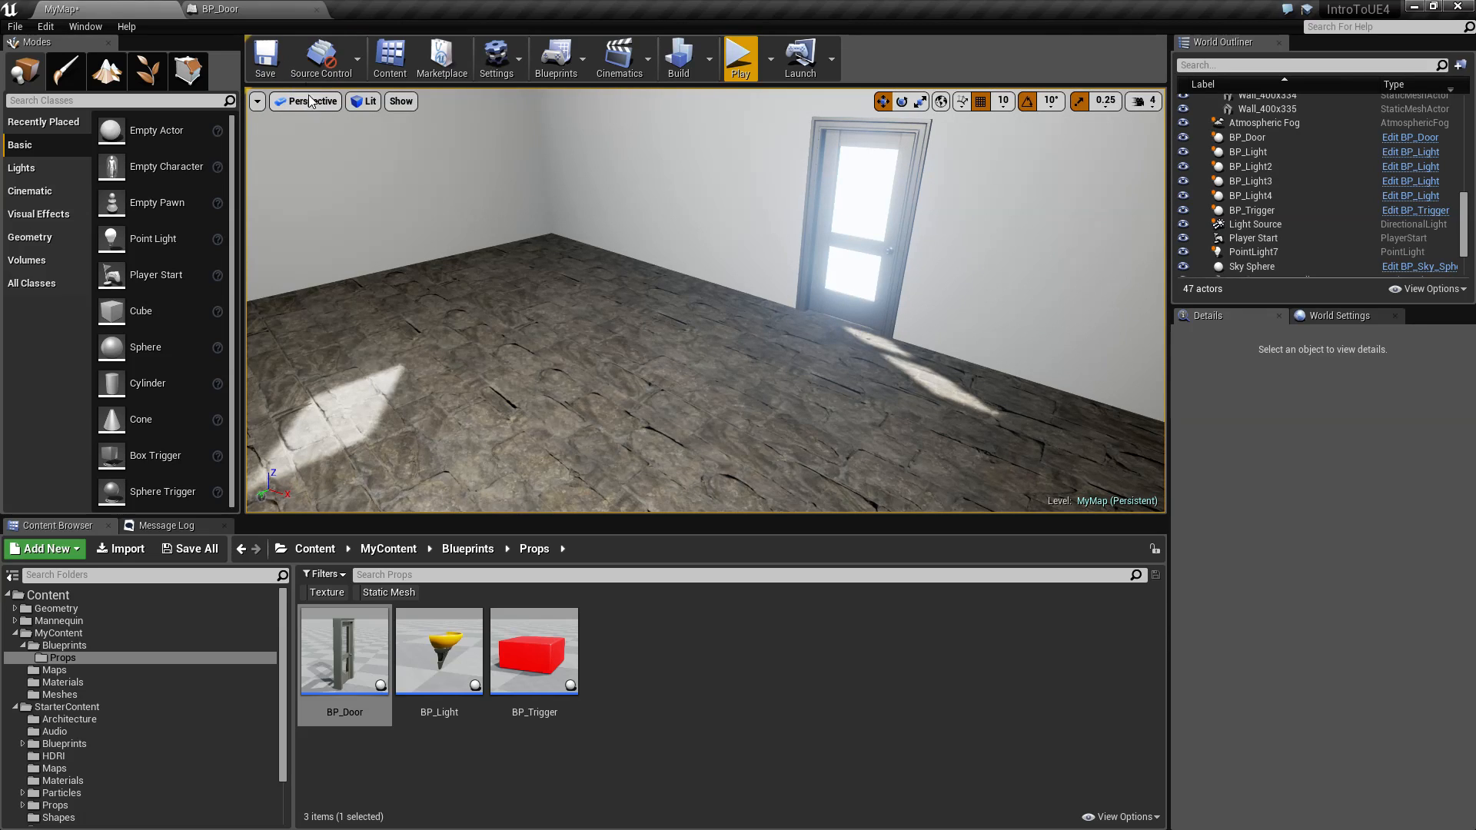
Step: Examine the DoorFrame's orientation against its axes in the BP_Door viewport, and return to MyMap
left_click(223, 9)
left_click(286, 95)
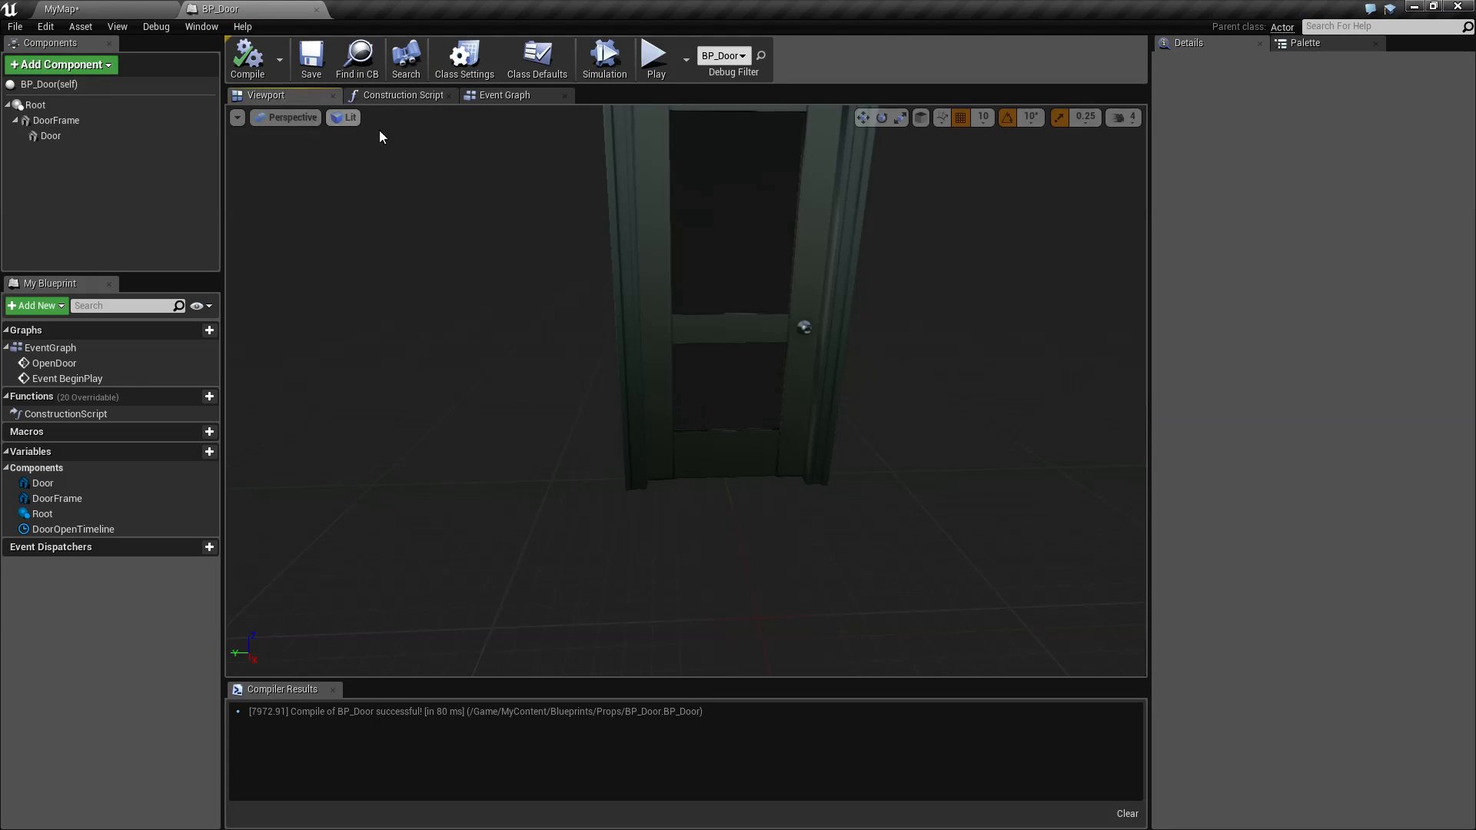
left_click(619, 404)
key("w")
mouse_move(721, 428)
right_mouse_down()
mouse_move(892, 446)
mouse_move(731, 449)
right_mouse_up()
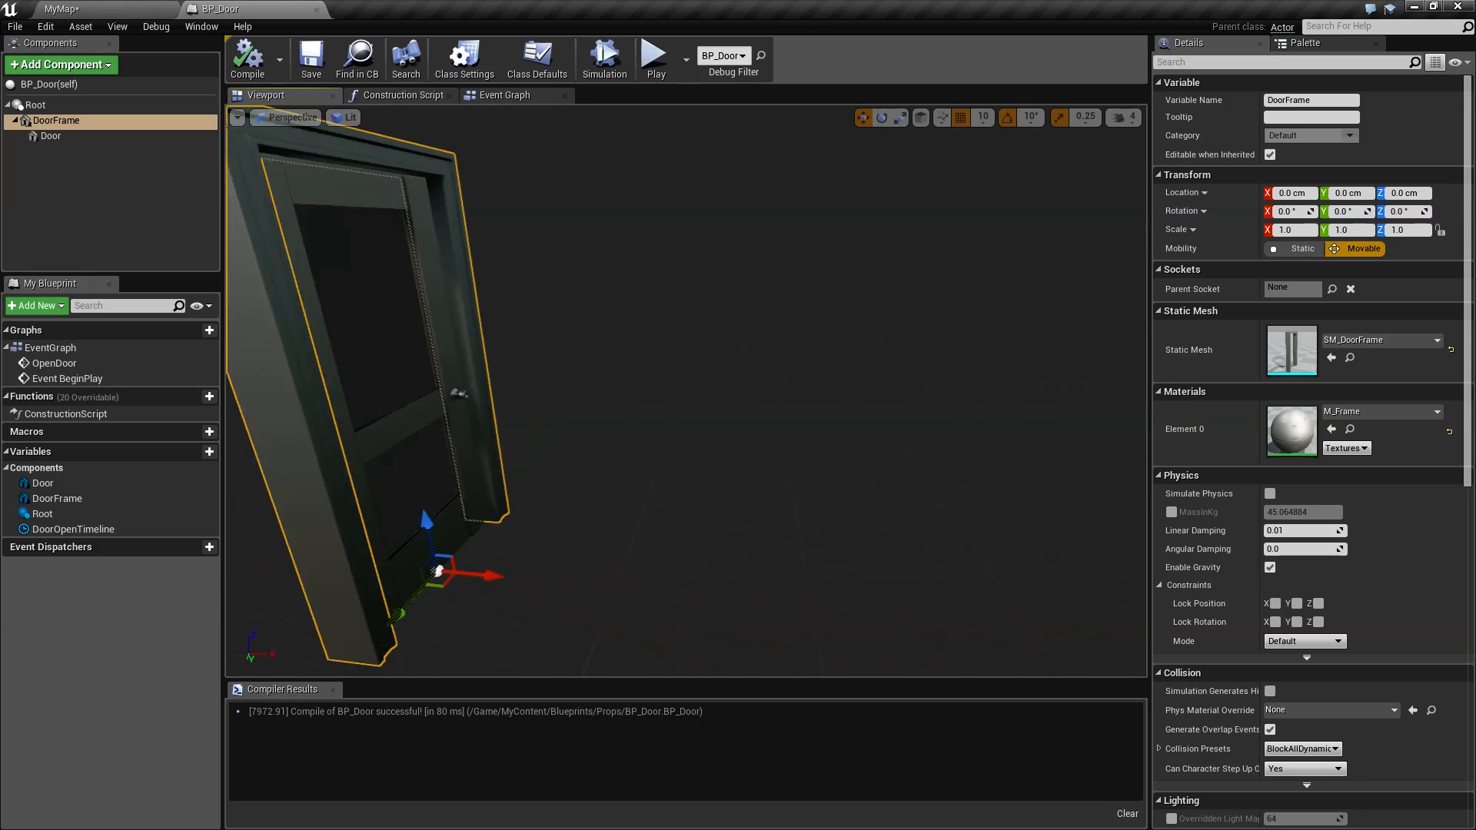
mouse_move(730, 449)
right_mouse_down()
mouse_move(877, 448)
mouse_move(768, 449)
mouse_move(736, 473)
right_mouse_up()
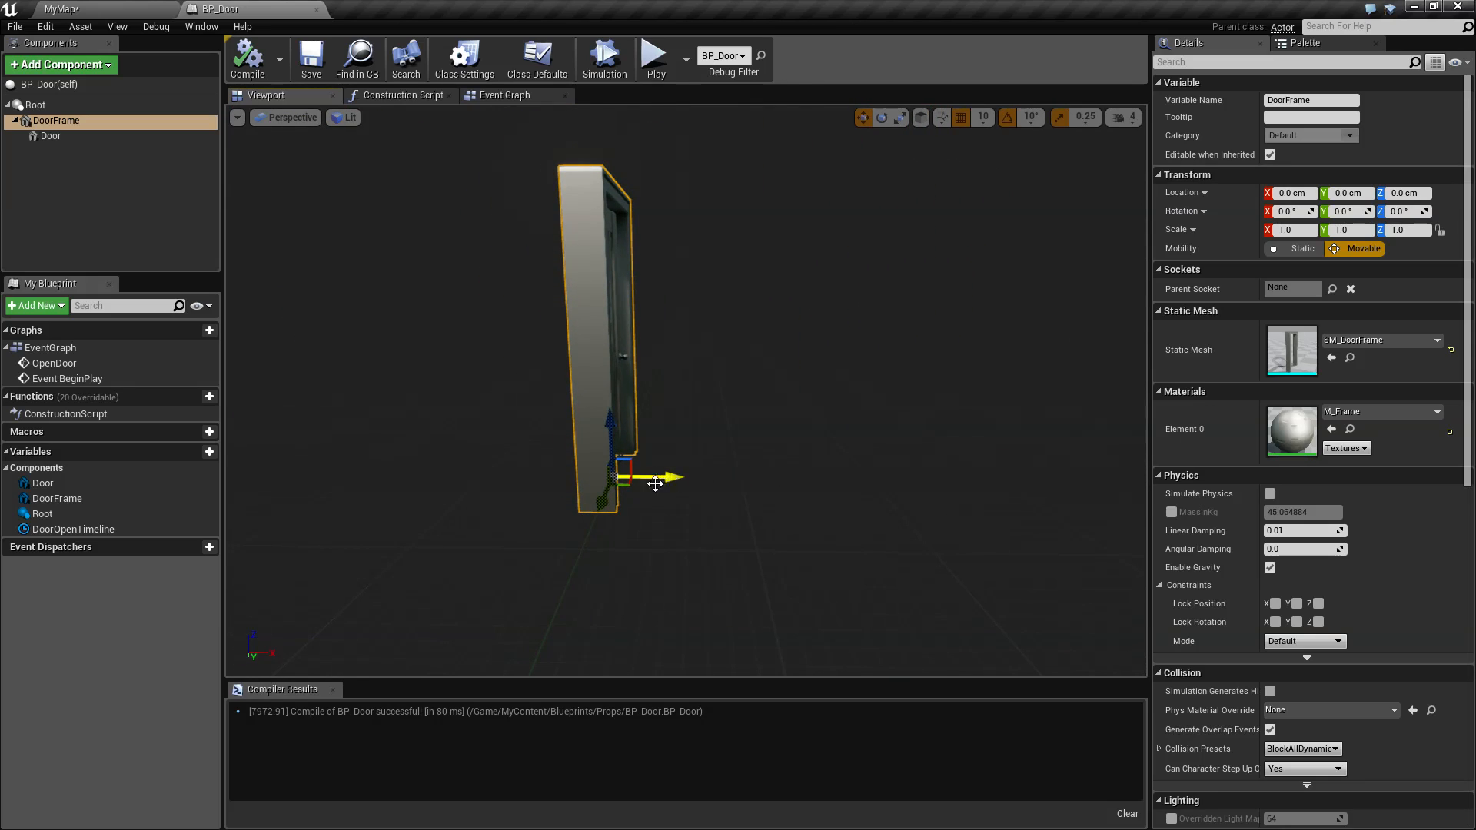
mouse_move(773, 489)
right_mouse_down()
mouse_move(626, 492)
mouse_move(776, 482)
right_mouse_up()
left_click(176, 8)
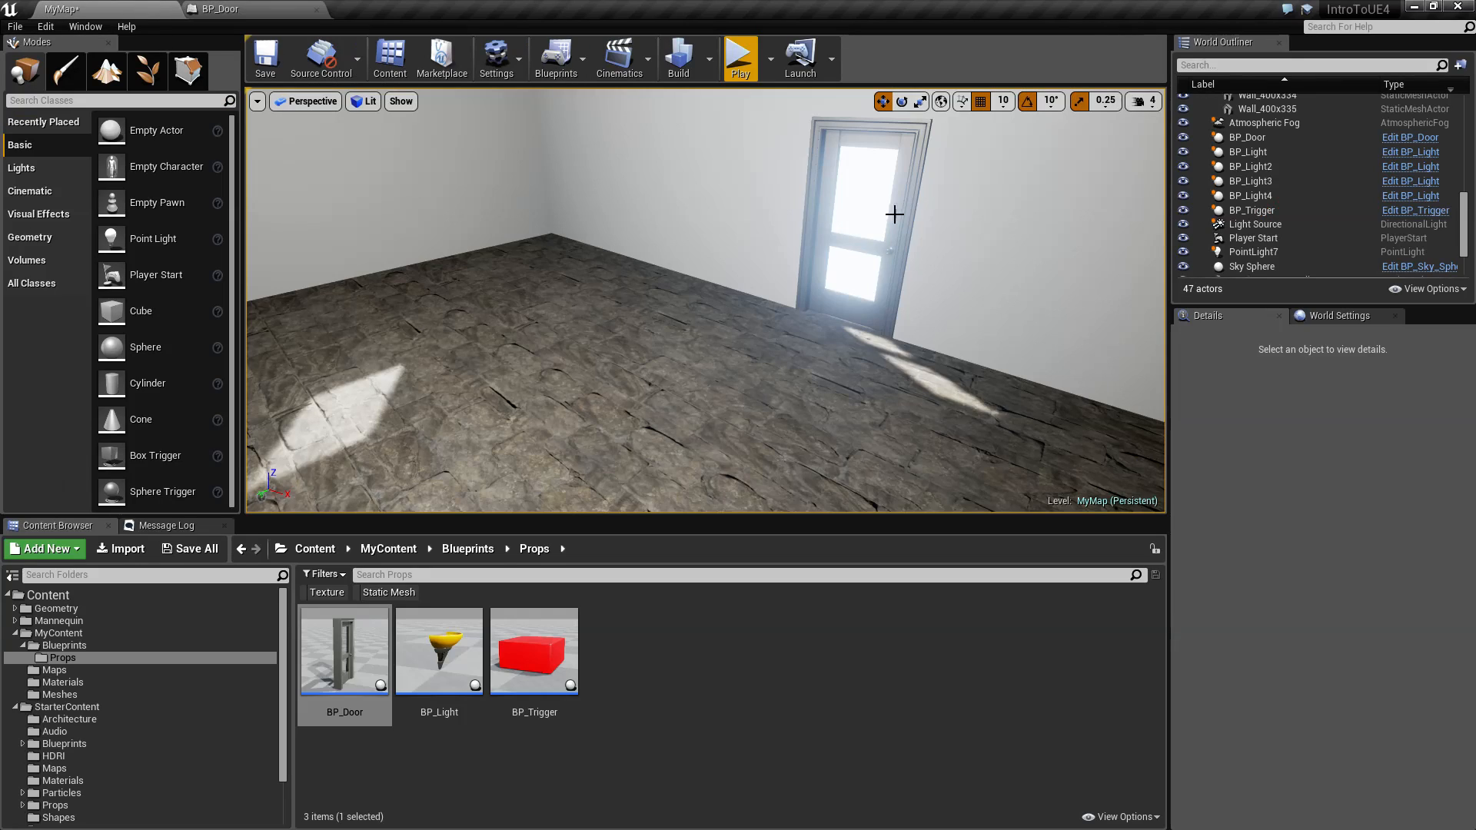
Step: Examine the placed BP_Door from the side in MyMap and play-test the level again, running toward the door
left_click(880, 266)
right_click_drag(877, 265, 850, 135)
key("w")
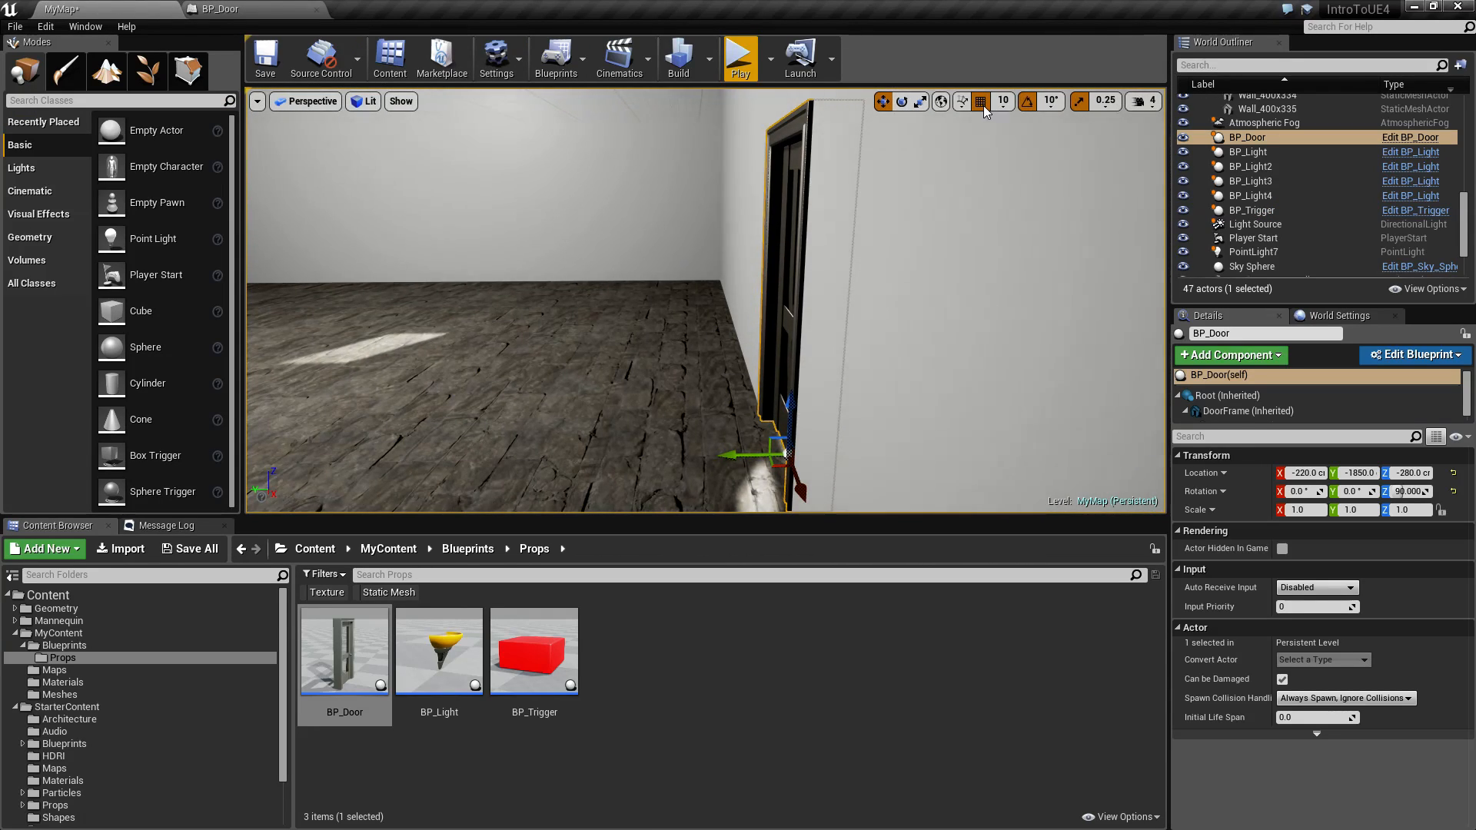
right_click_drag(800, 408, 828, 428)
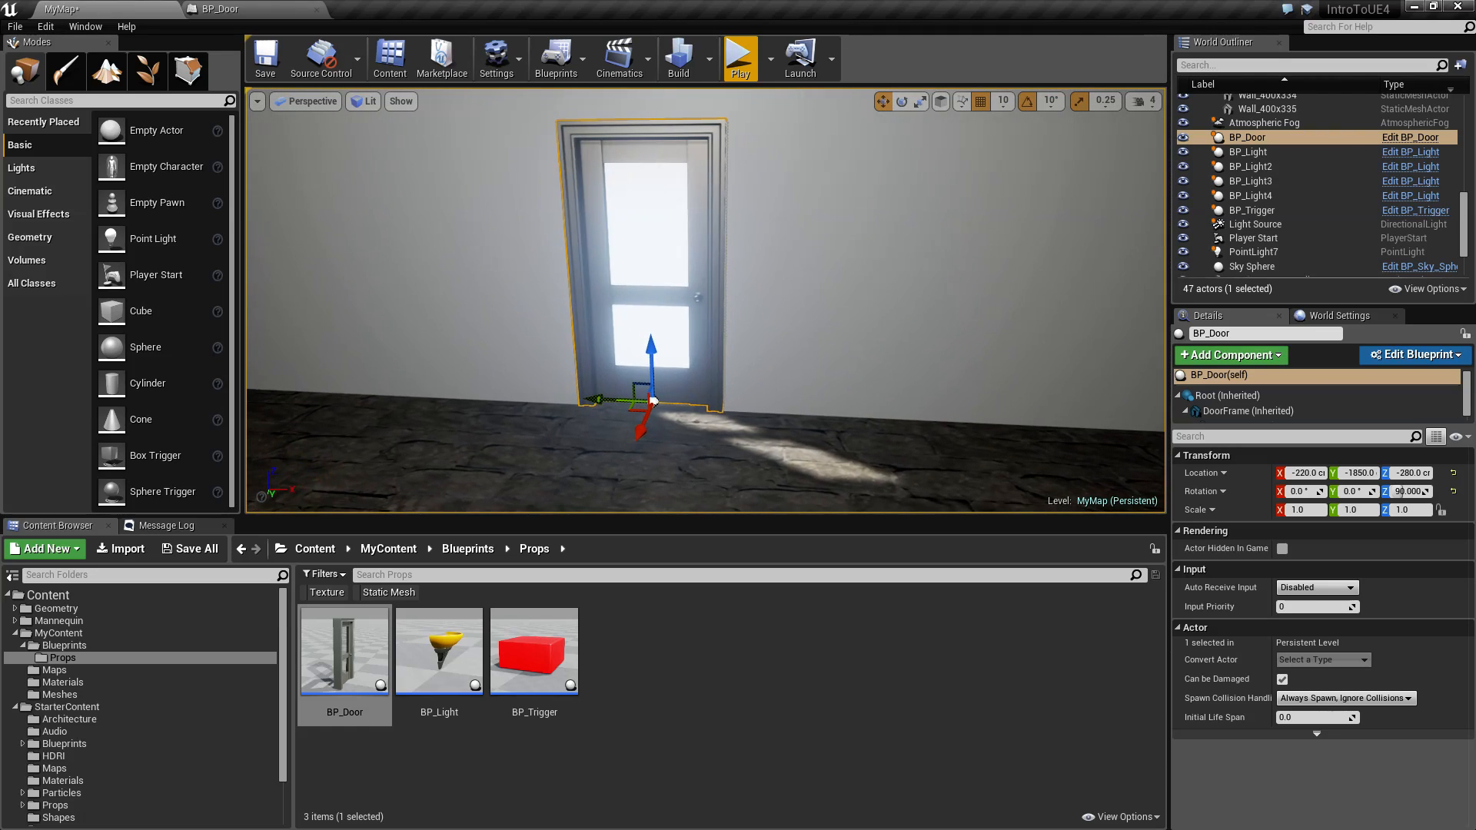
left_click(740, 56)
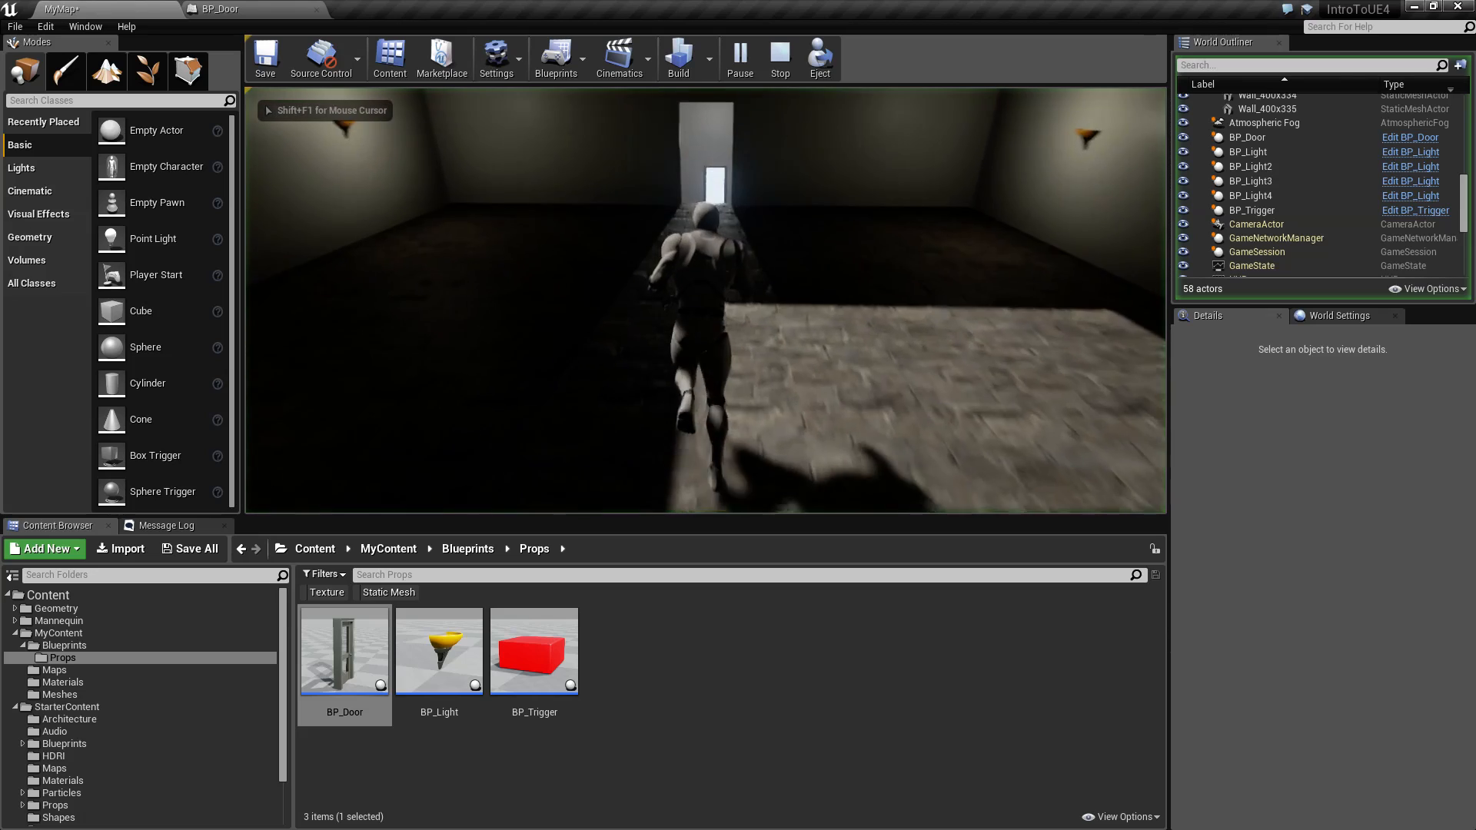
key("w")
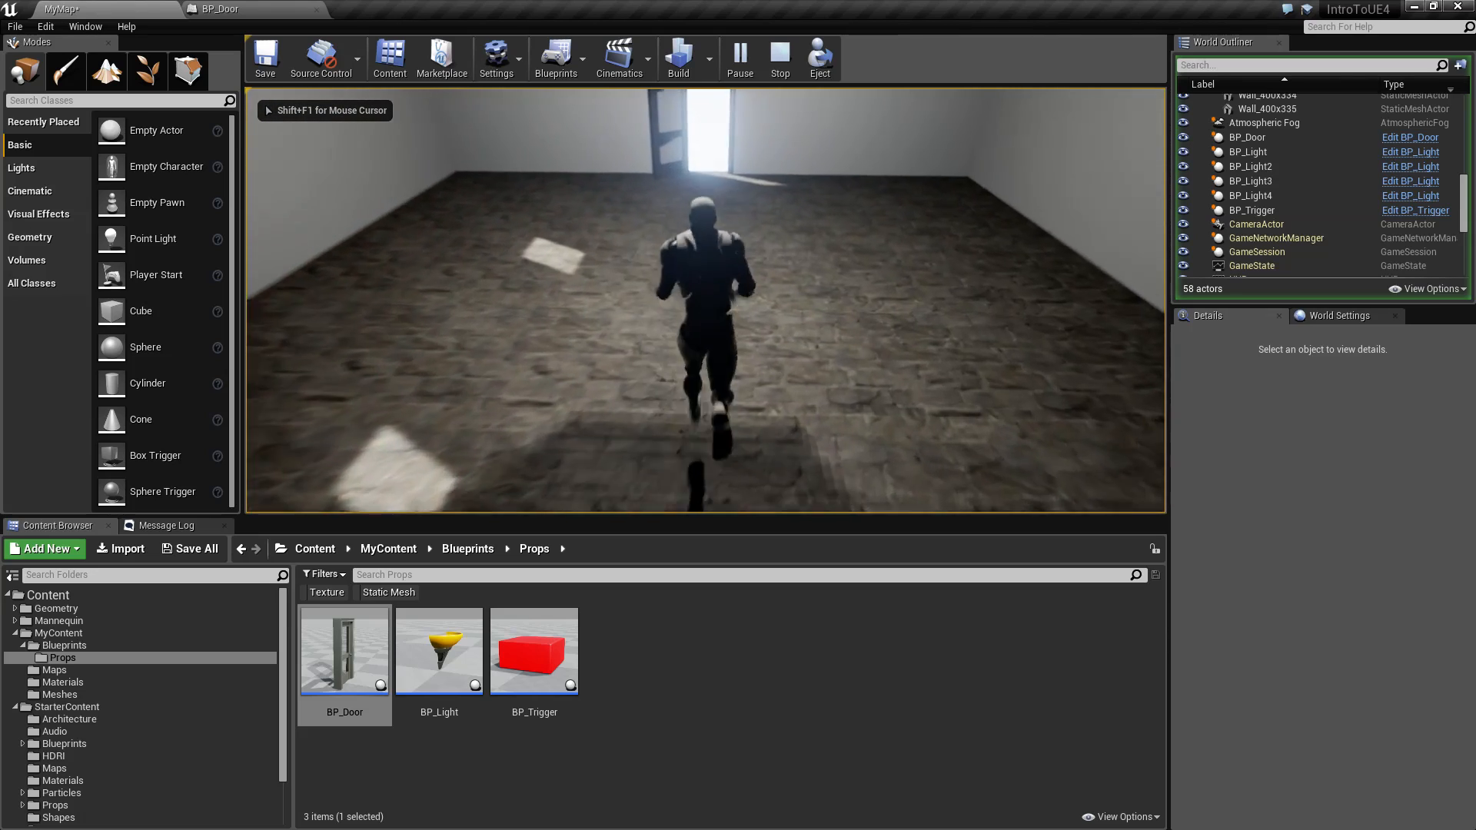
key("Escape")
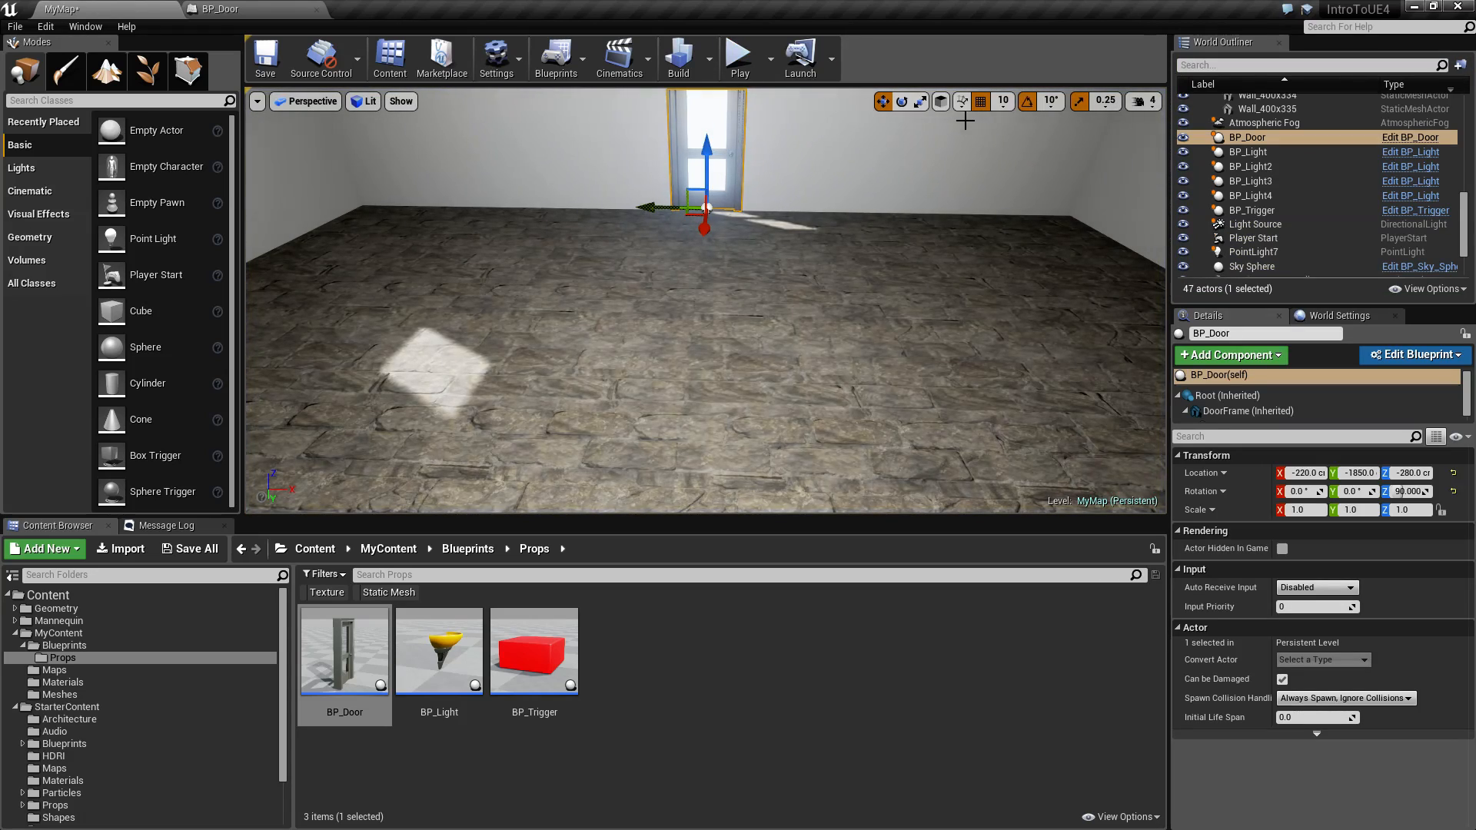
Step: In BP_Door, try hinging the Door mesh on the opposite side of its frame at Y -45 cm, rotated about 180° around Z
key("f")
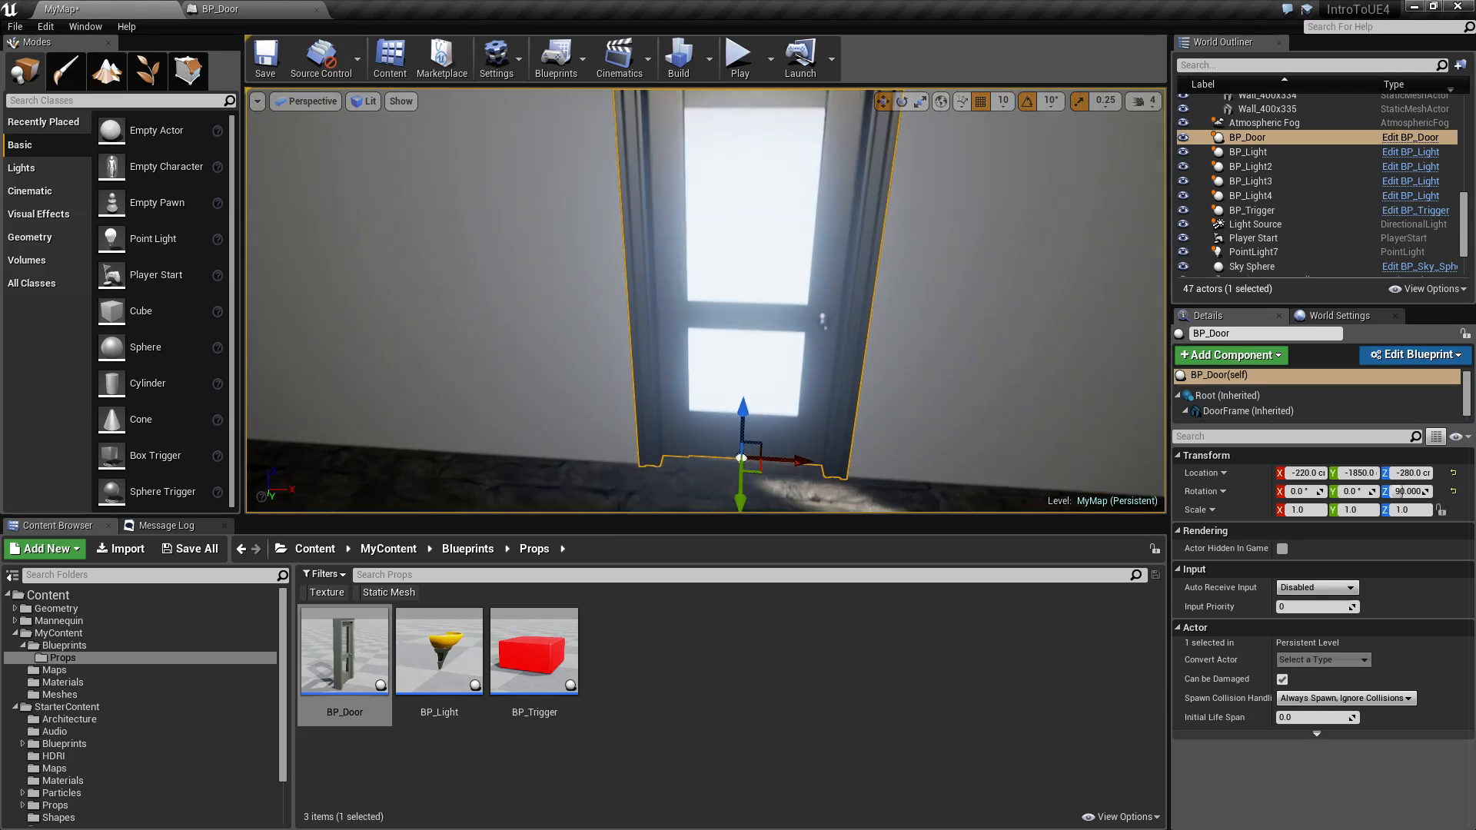
mouse_move(797, 286)
right_mouse_down()
mouse_move(773, 280)
mouse_move(797, 287)
right_mouse_up()
left_click(235, 10)
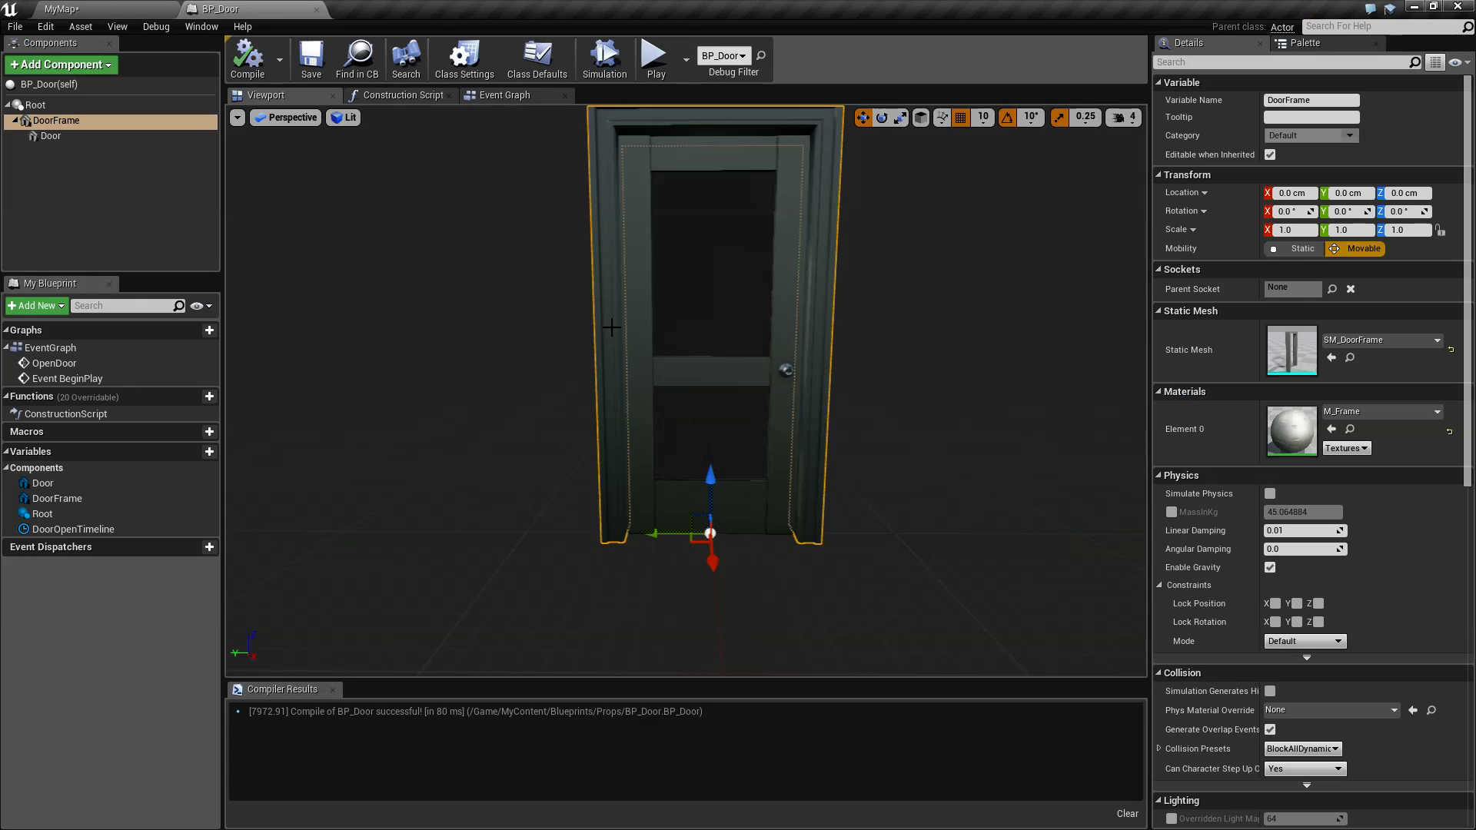
left_click(698, 486)
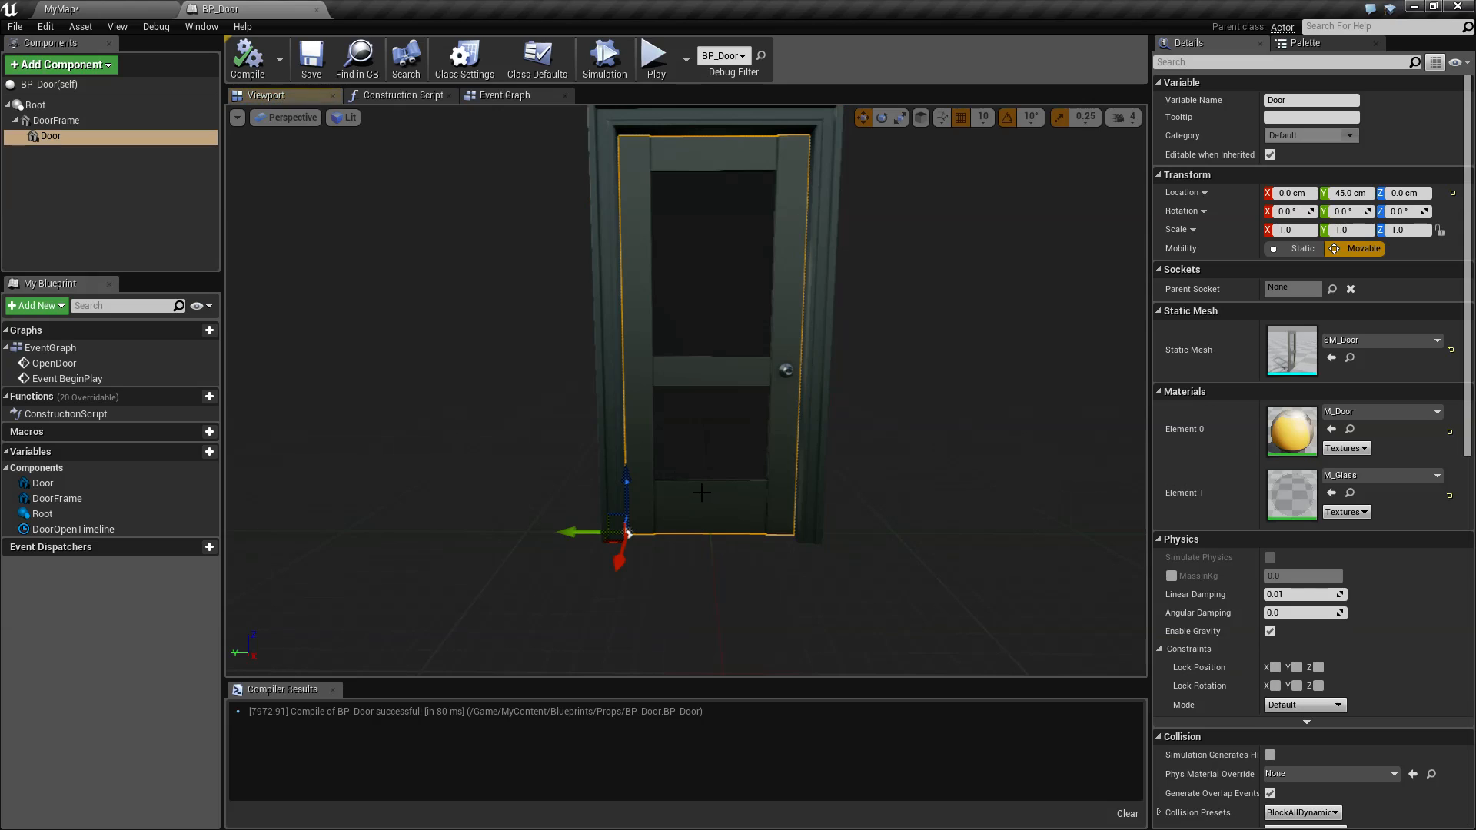
left_click_drag(654, 570, 838, 531)
key("w")
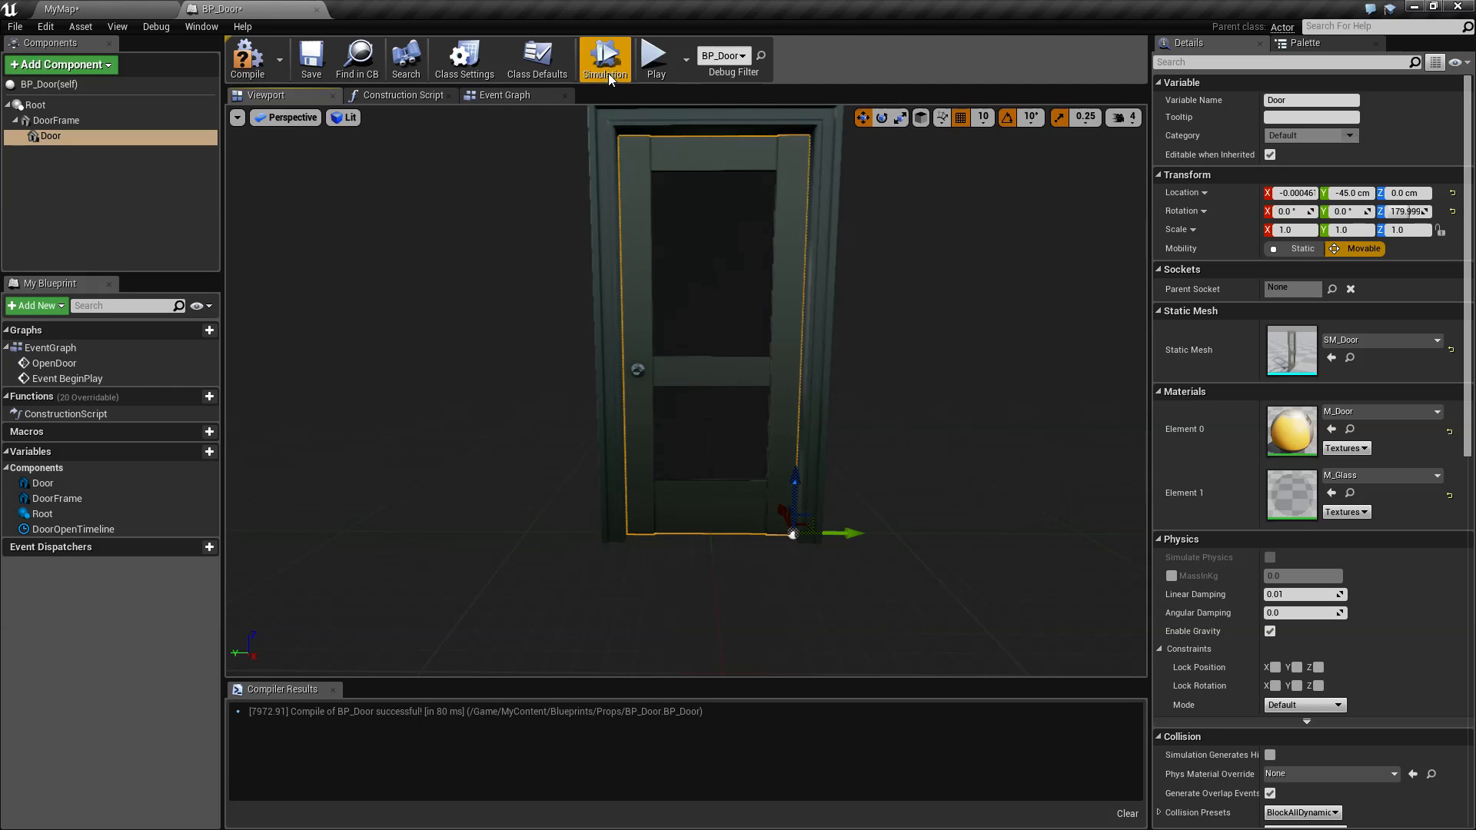
Step: Play-test the level with the flipped door, and undo the Door mesh's rotation and move
left_click(656, 58)
key("w")
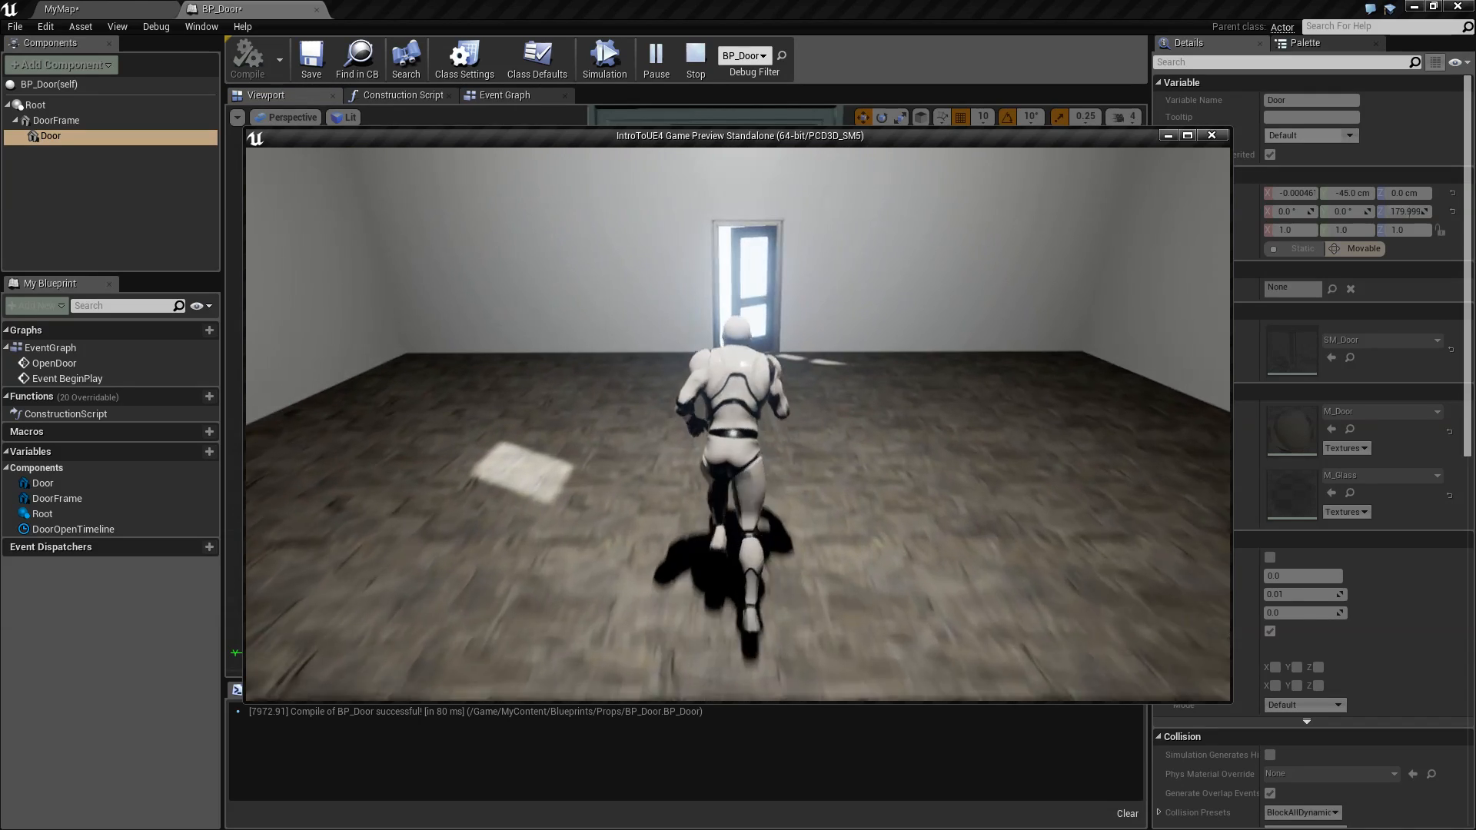
key("Escape")
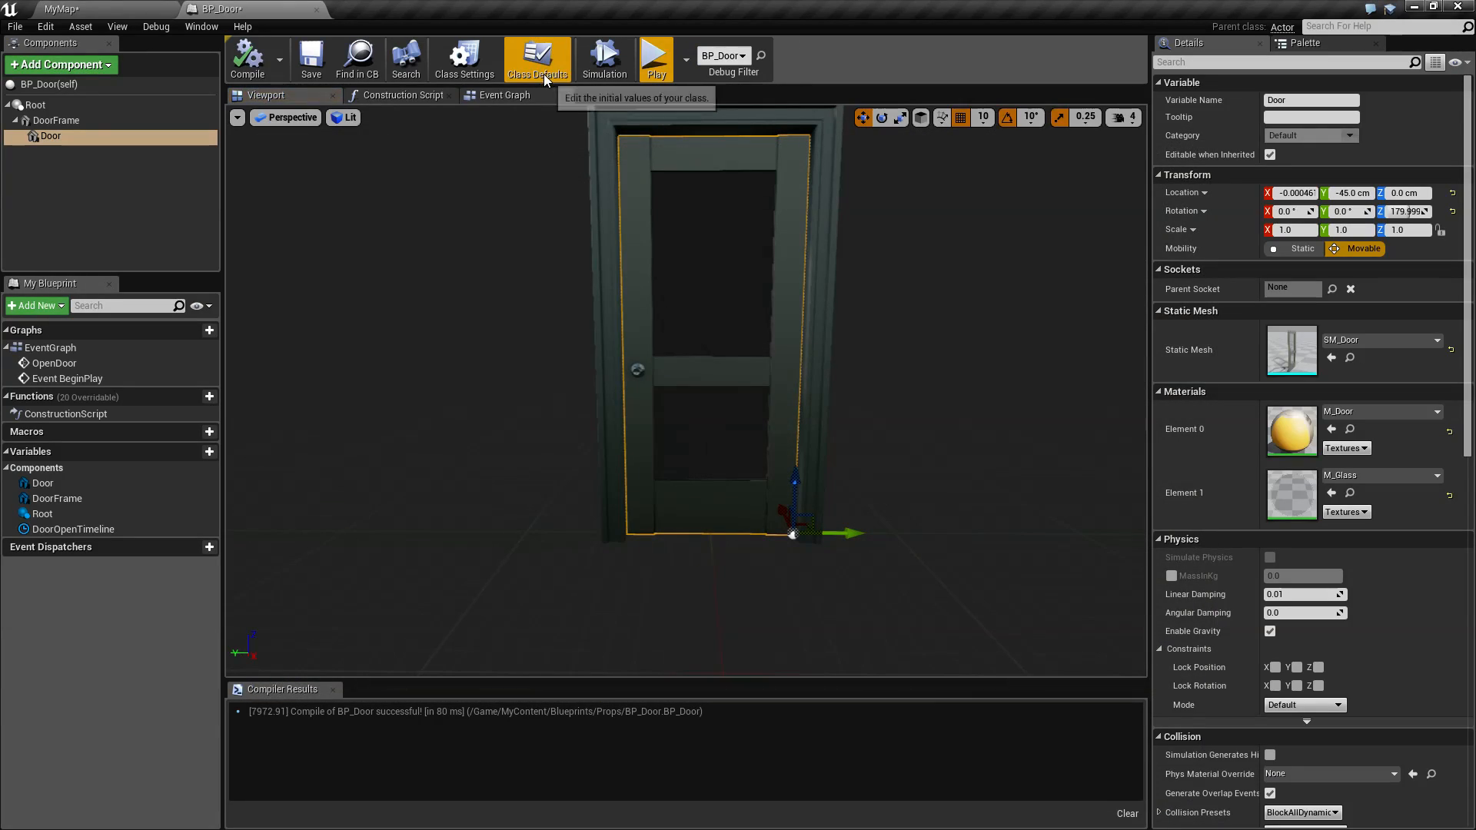
key("ctrl+z")
key("ctrl+z")
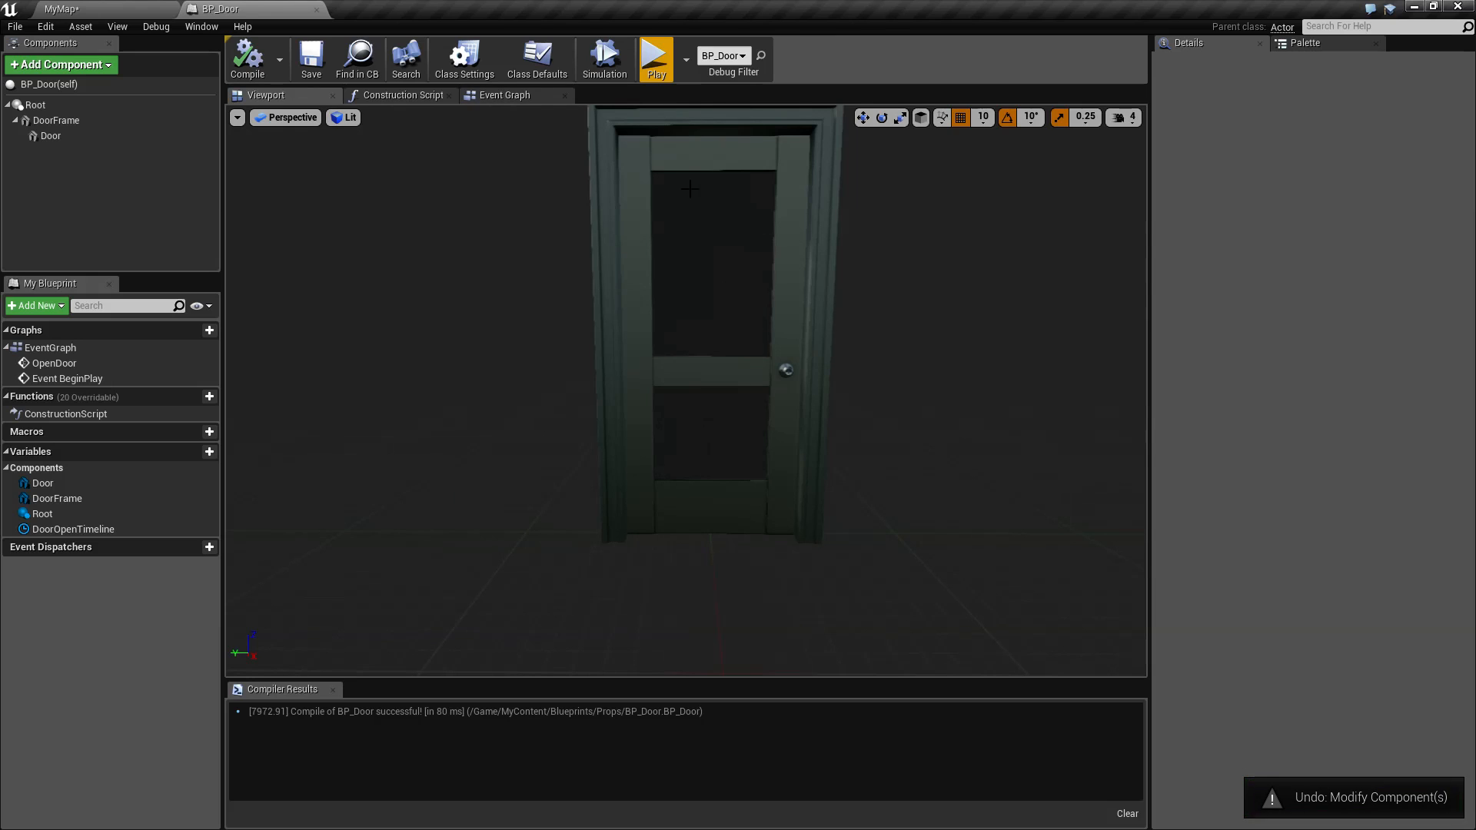
Step: Play-test the level with the restored door hinge, running toward the doorway, and end the session
left_click(656, 60)
key("w")
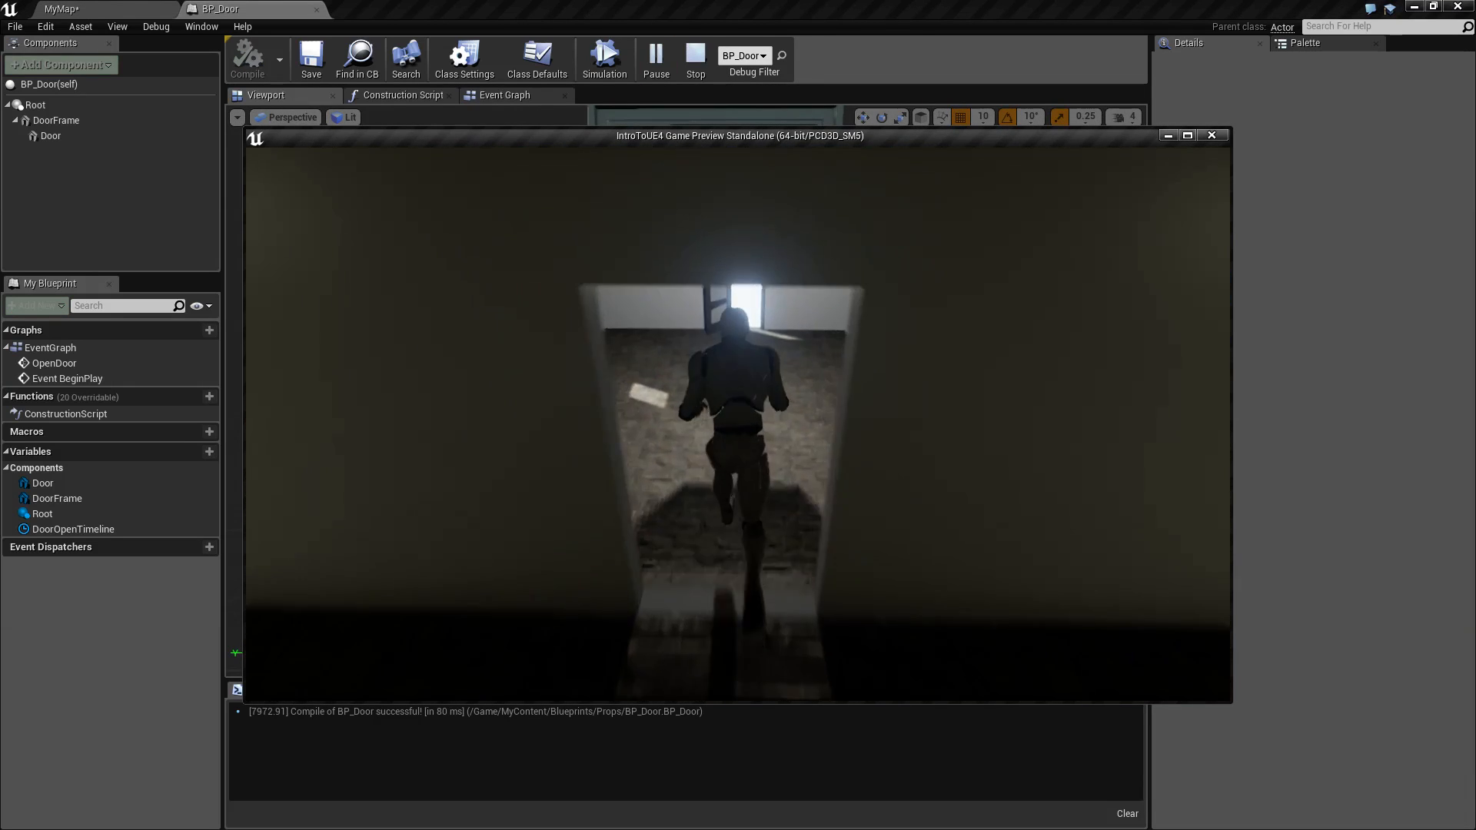
key("Escape")
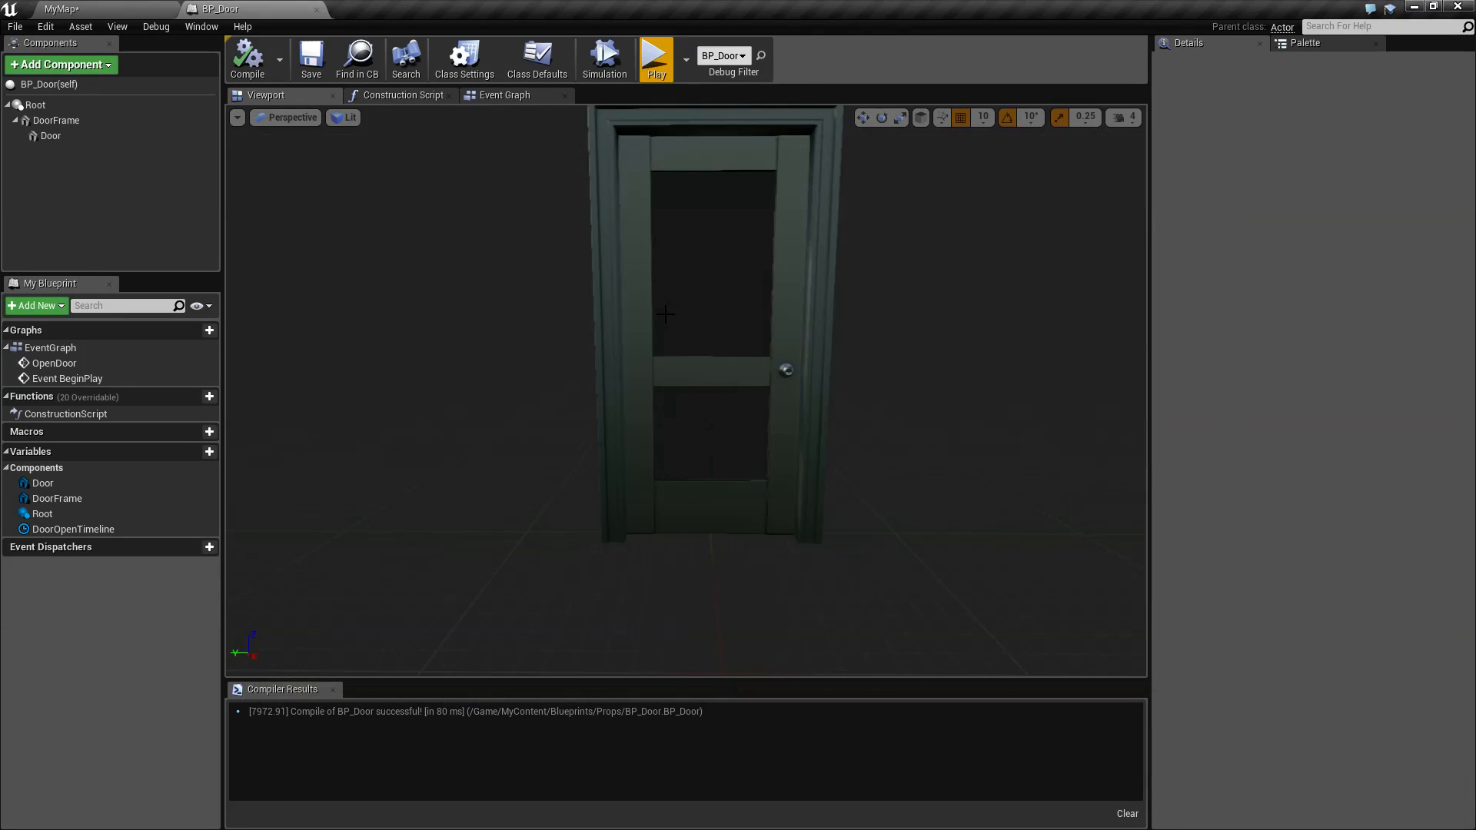
Step: Select the Door component and play-test once more, running up close beside the opening door
left_click(637, 297)
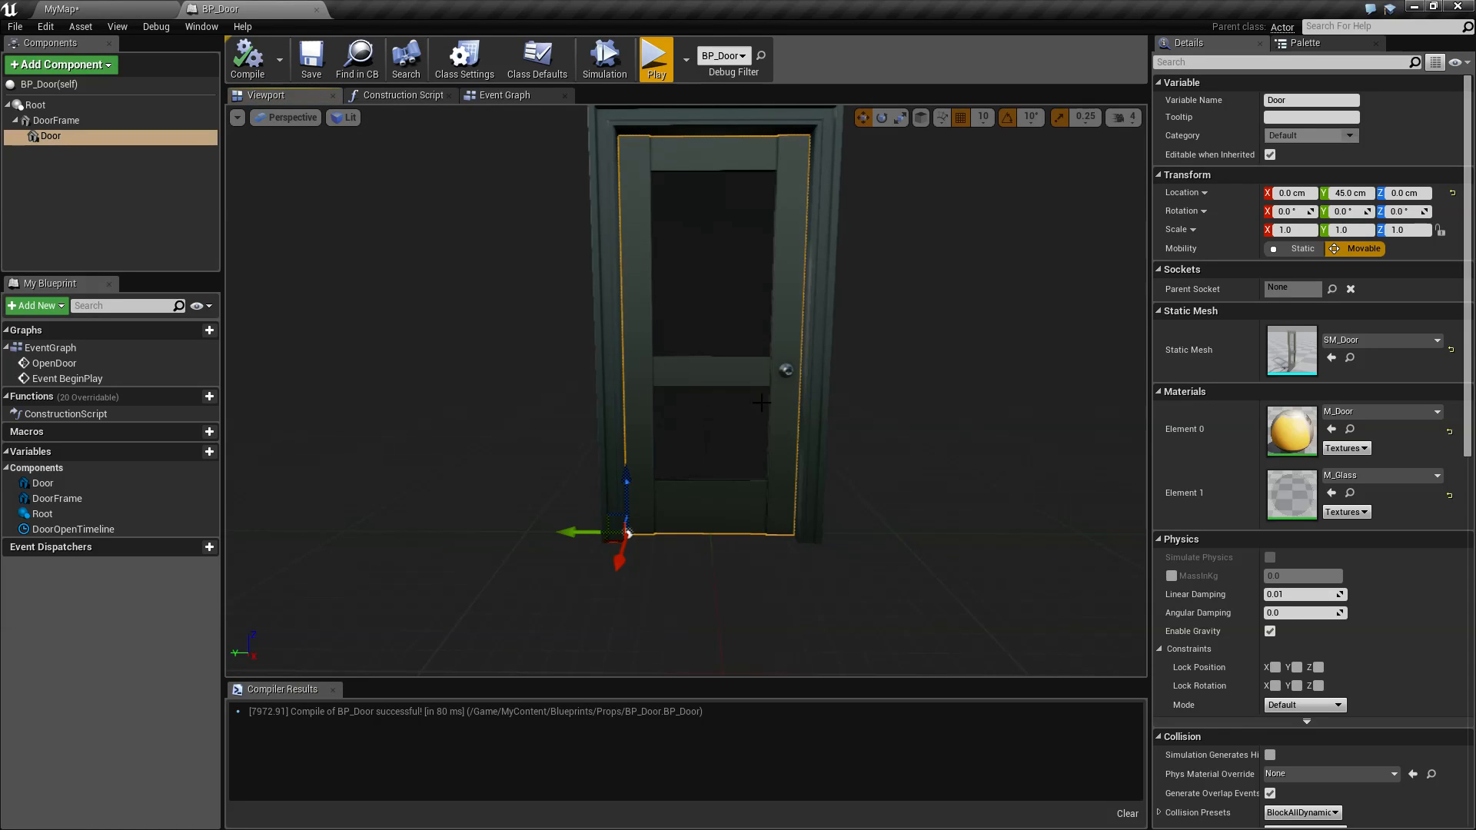
left_click(107, 136)
left_click(666, 55)
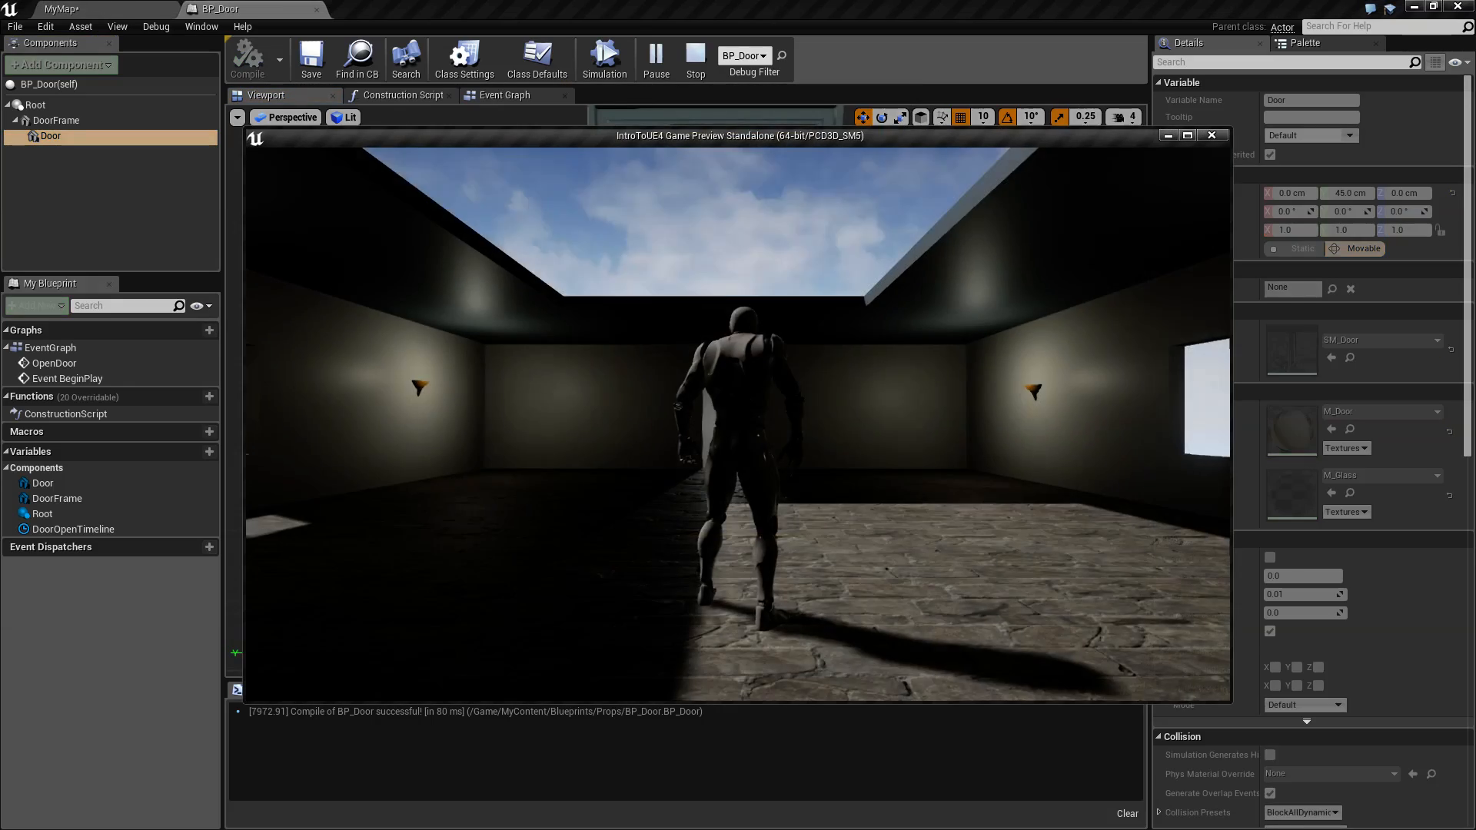
key("w")
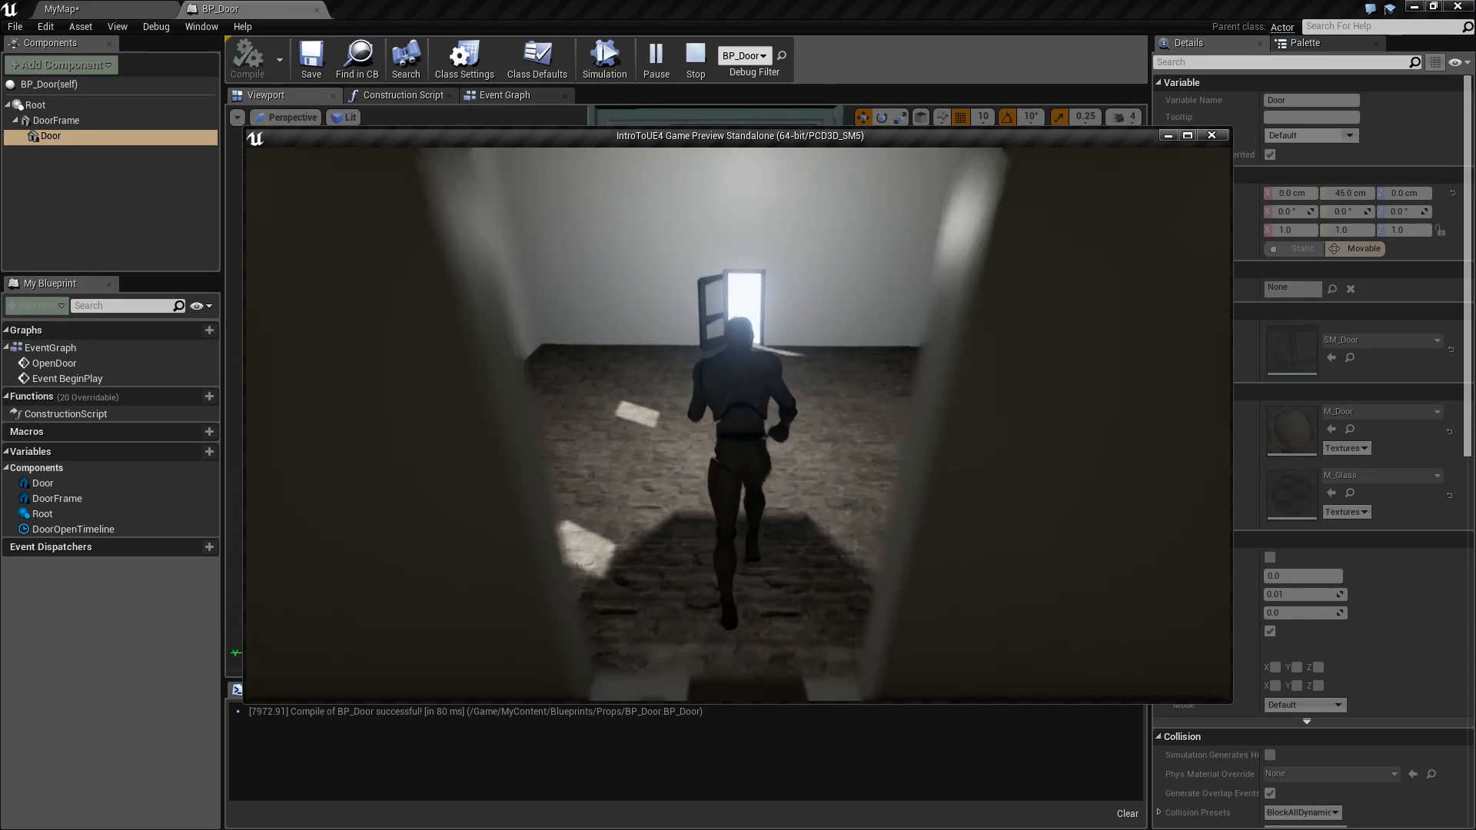
key("d")
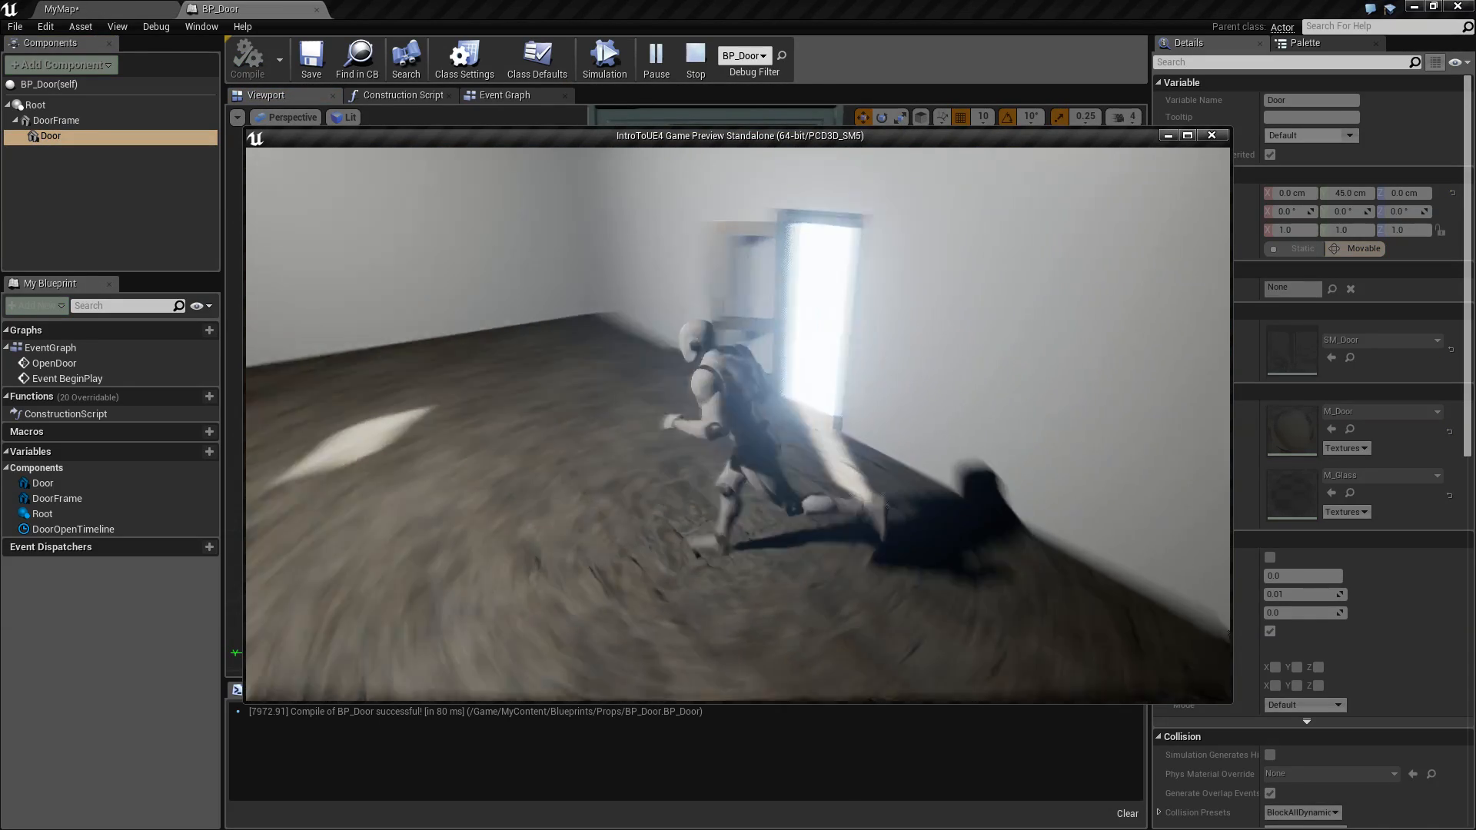
key("Escape")
Step: Switch to the MyMap level and briefly play it to check where the character starts
left_click(172, 6)
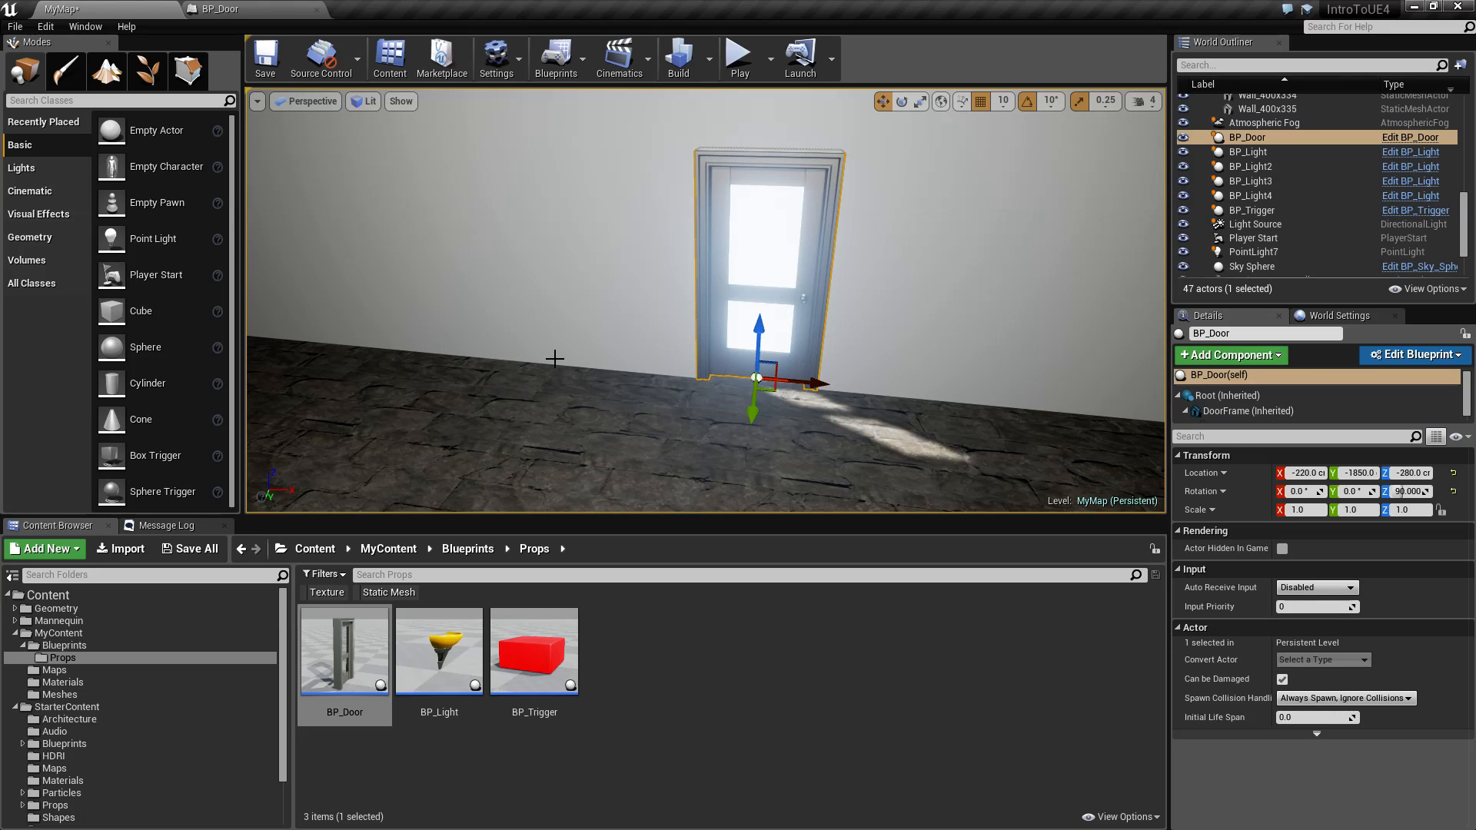
left_click(739, 58)
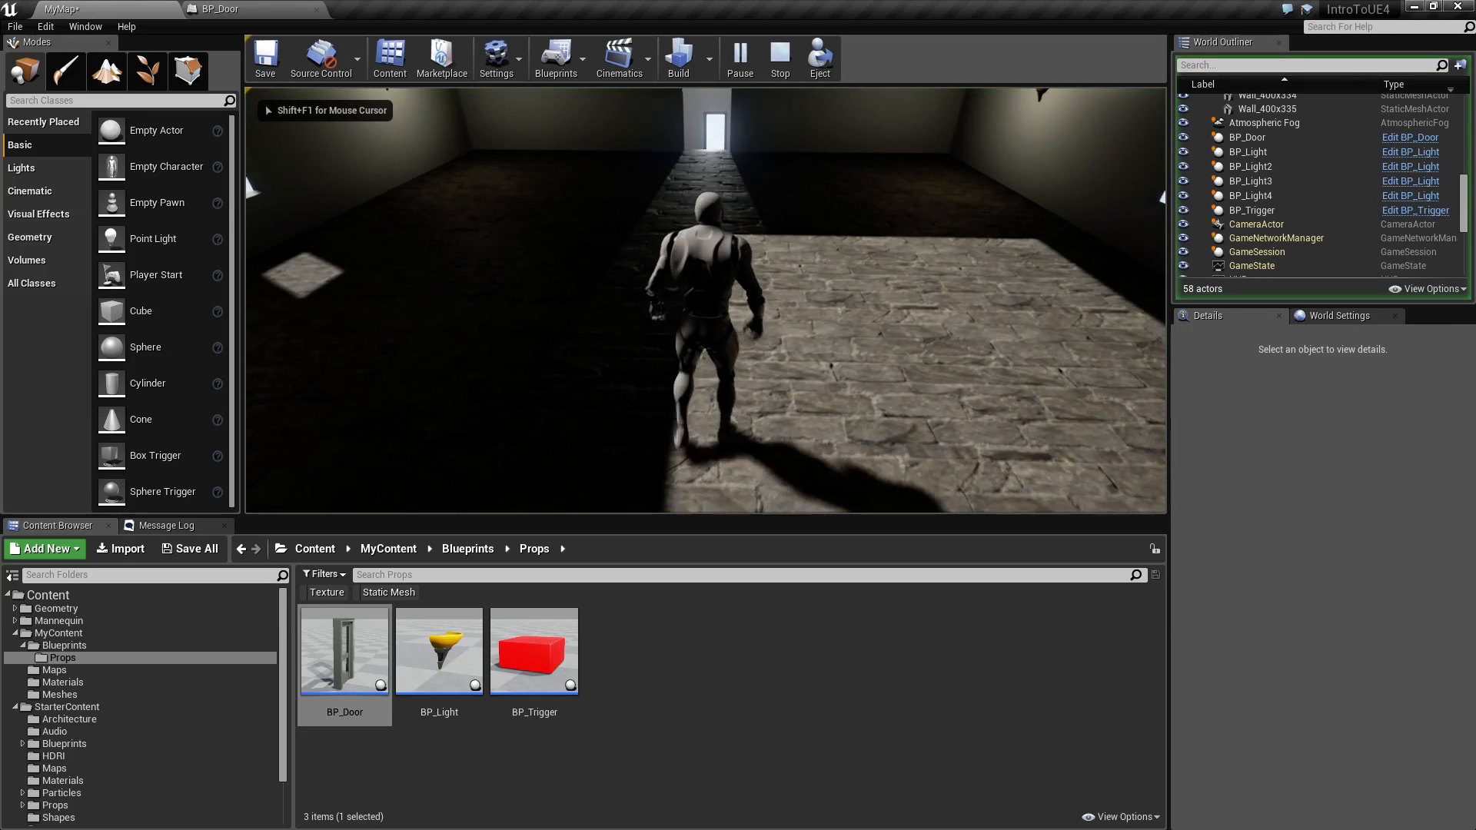
key("Escape")
Step: Select the Player Start and move it along the Y axis toward the doorway, to Y -210 cm
right_click_drag(782, 358, 744, 323)
left_click(755, 313)
key("a")
left_click_drag(1130, 285, 325, 286)
mouse_move(641, 363)
right_mouse_down()
mouse_move(503, 388)
mouse_move(644, 357)
mouse_move(625, 362)
right_mouse_up()
key("w")
key("a")
key("s")
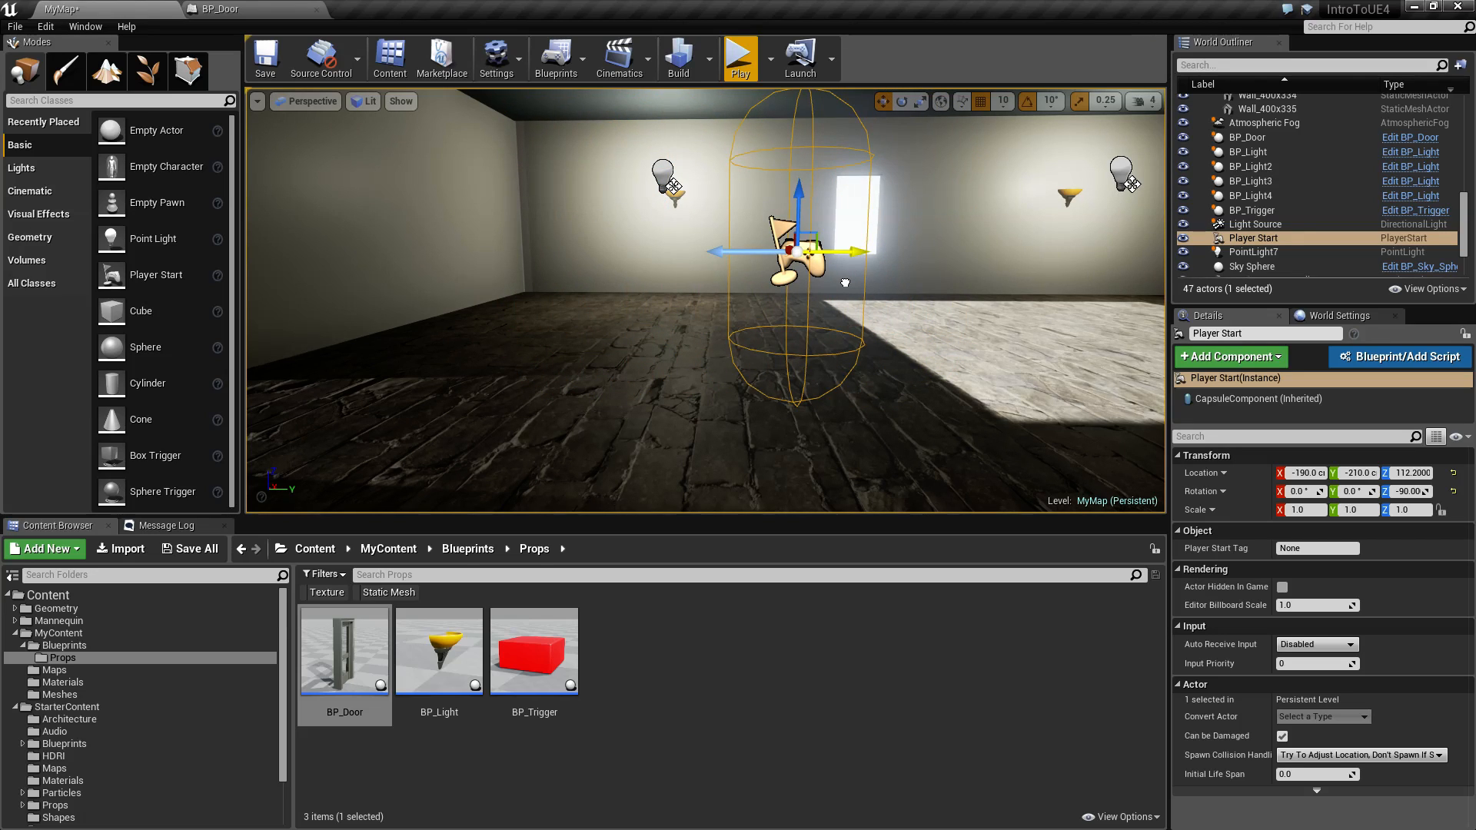
Step: Move the Player Start down to the floor facing the doorway, at X -190, Y -1410 and Z -187.949
left_click_drag(846, 252, 768, 418, "shift")
key("a")
right_click_drag(684, 421, 674, 420)
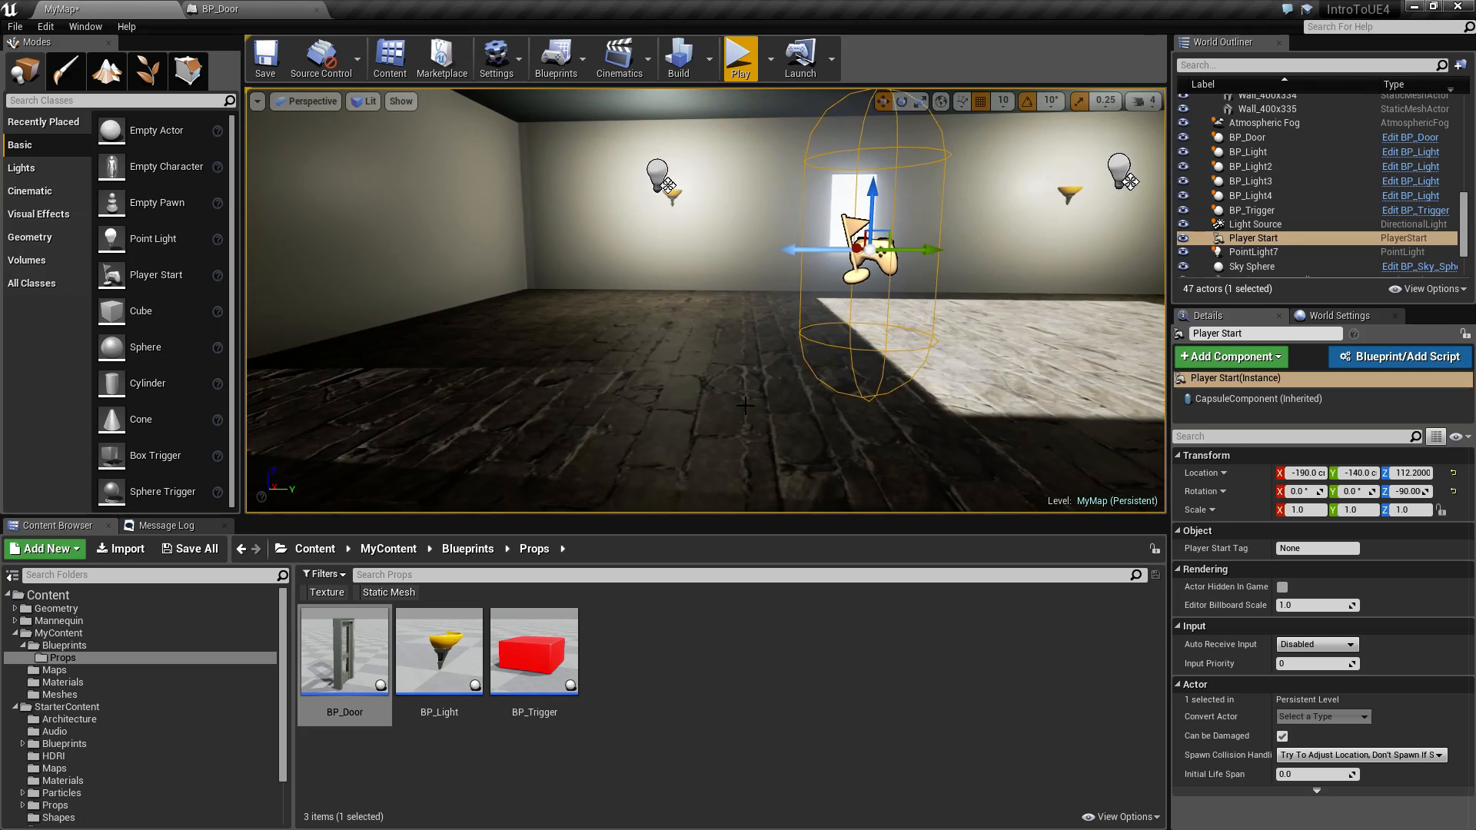
left_click_drag(858, 252, 486, 254, "shift")
right_click_drag(852, 245, 726, 178)
key("d")
left_click_drag(647, 177, 646, 190)
Step: Play the level twice from the relocated Player Start, walking toward the doorway, and end each session
left_click(740, 57)
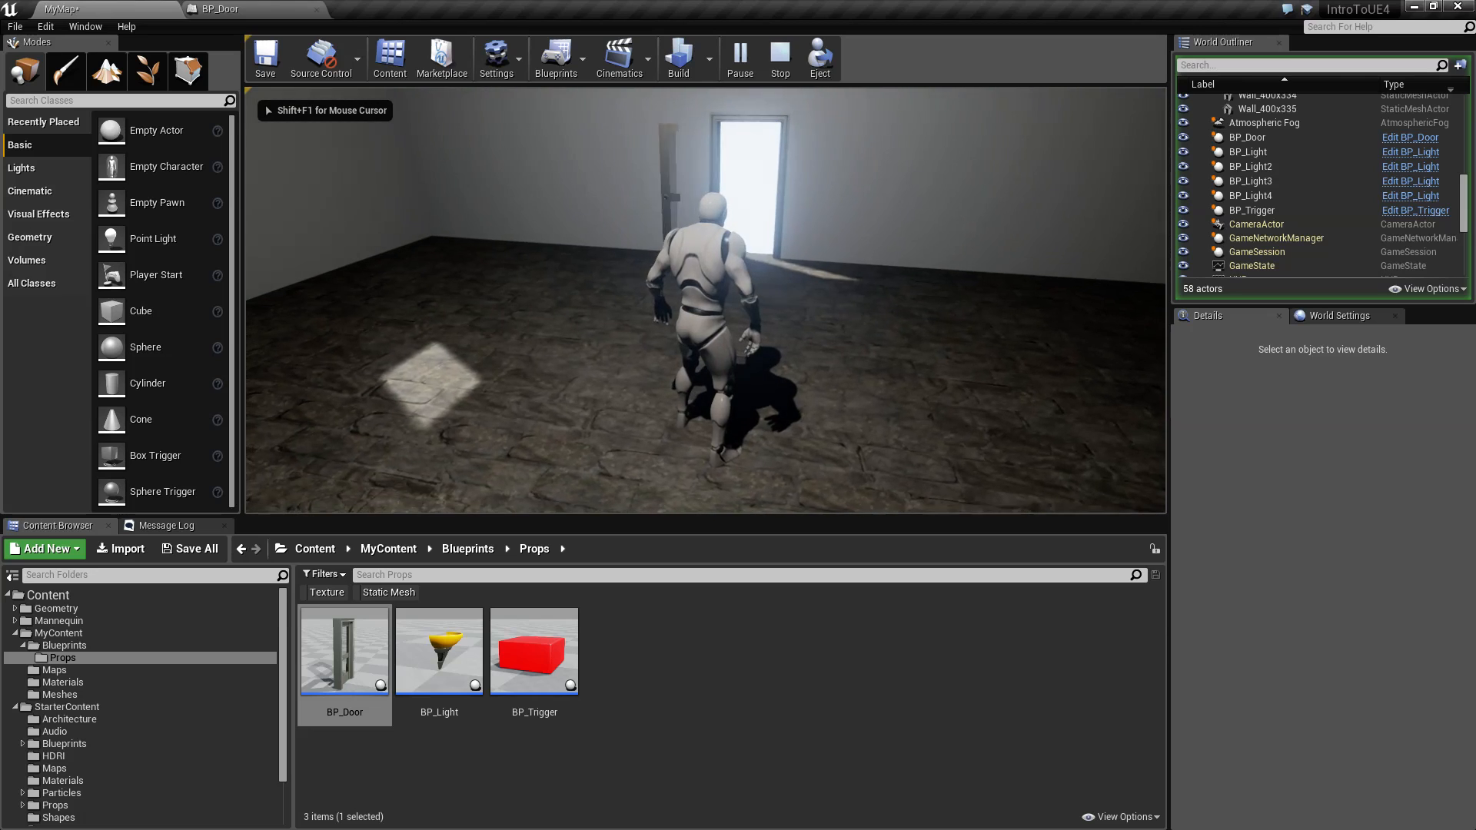
key("Escape")
left_click(746, 65)
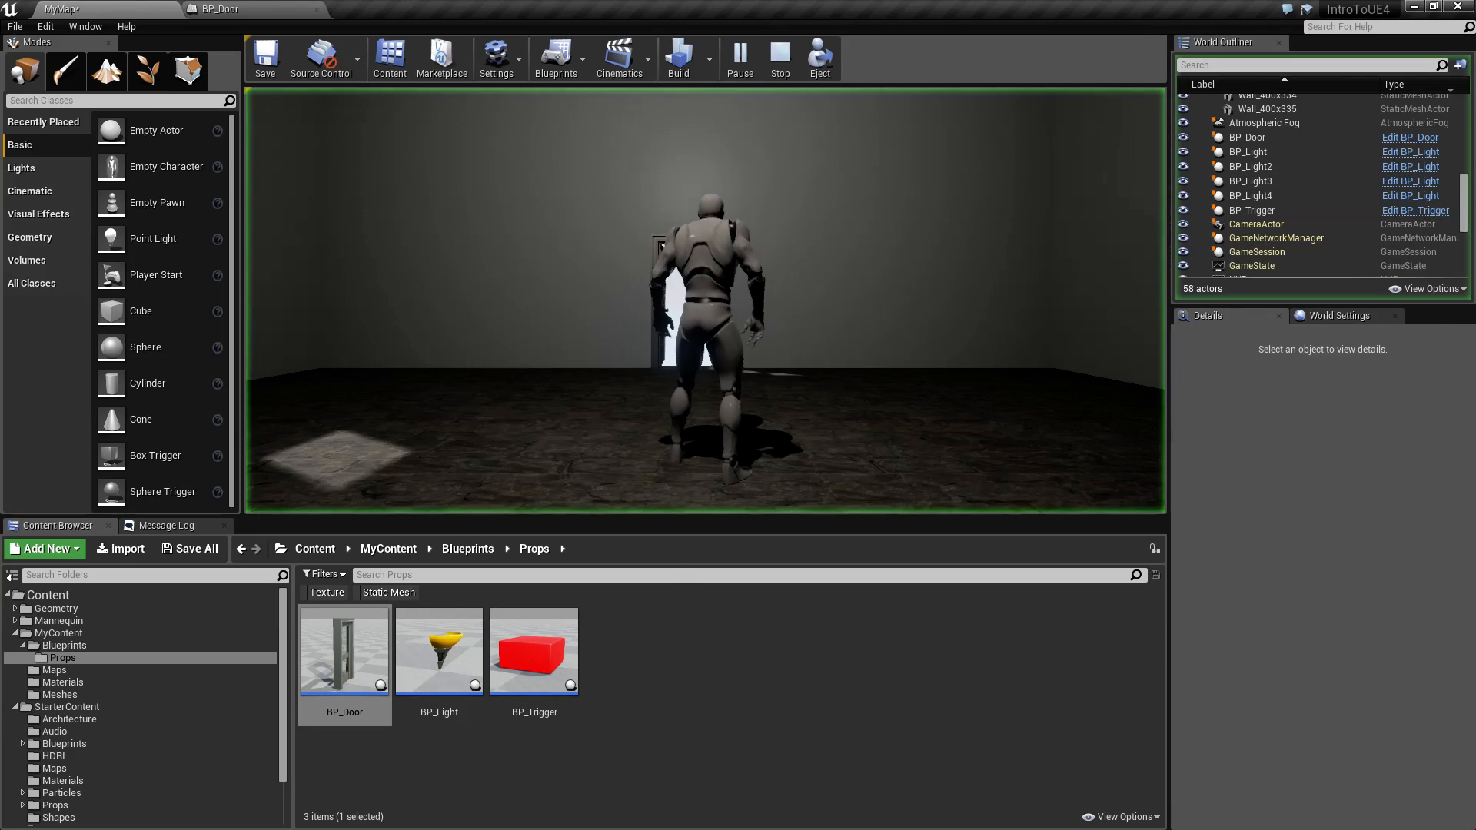
key("w")
key("Escape")
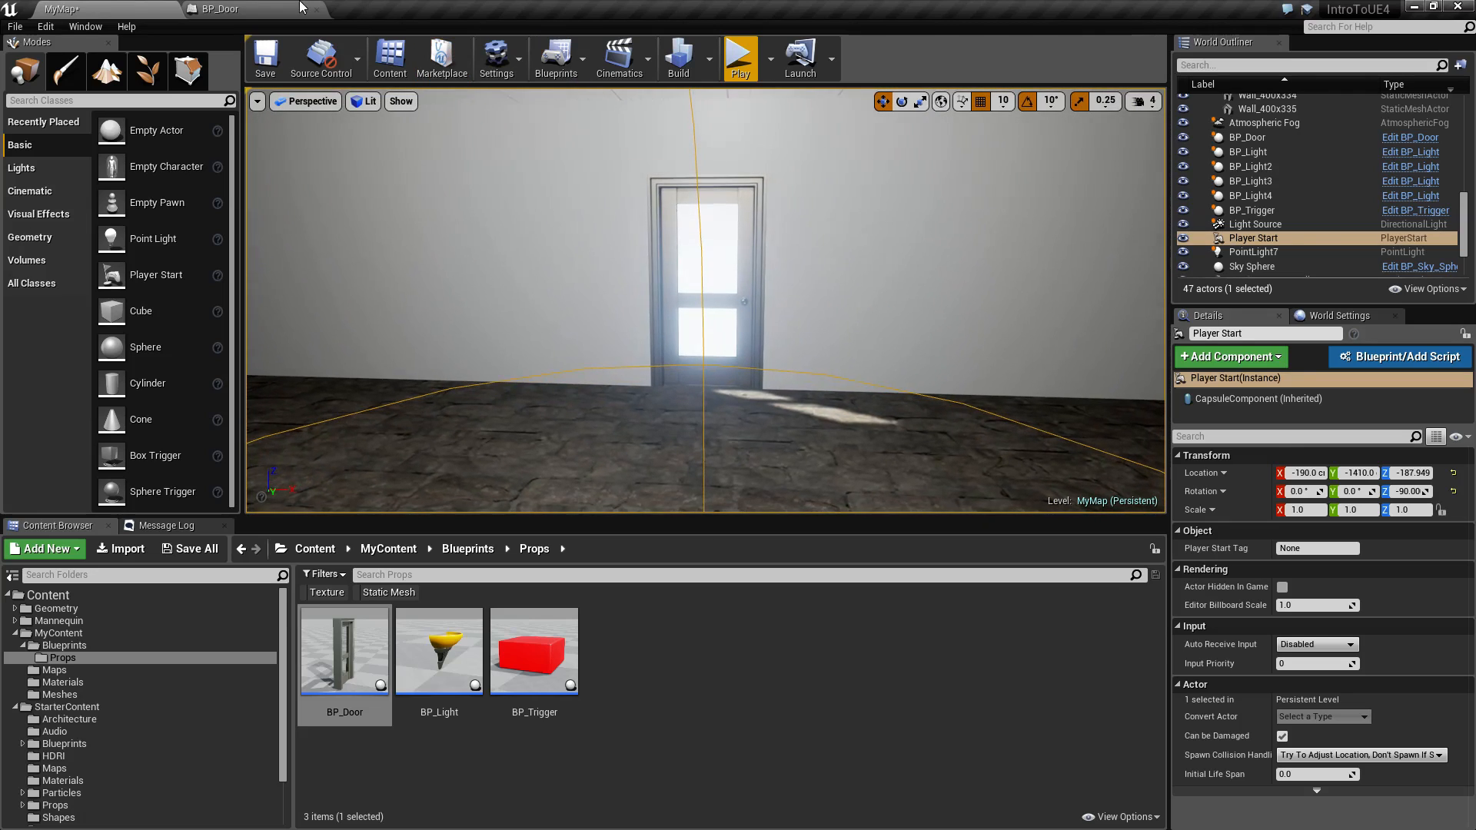
Step: Play-test from BP_Door's Event Graph, watching the OpenDoor flow and running around beside the door, and end the session
left_click(220, 9)
left_click(489, 96)
right_click_drag(778, 390, 750, 256)
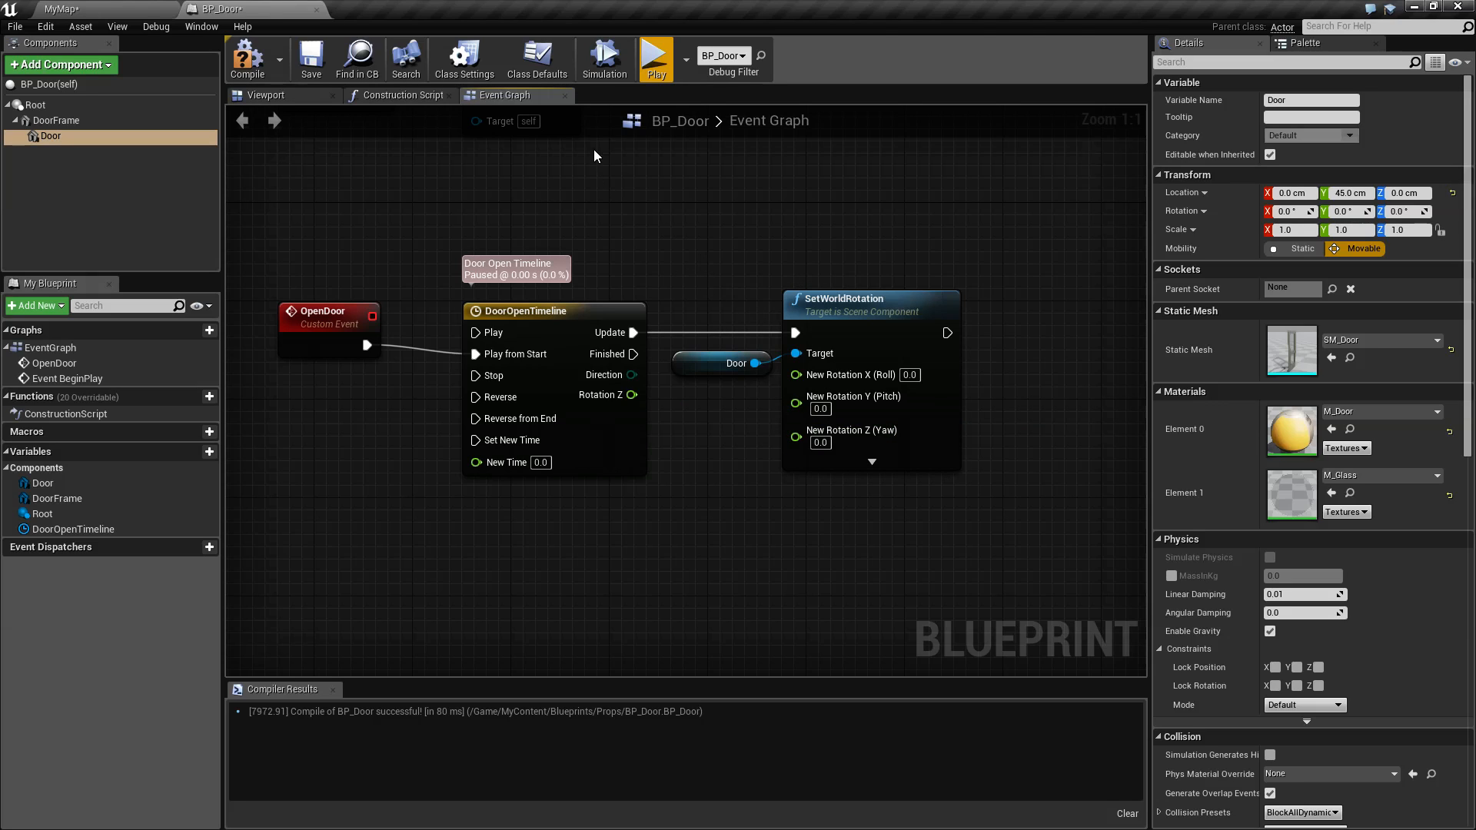
right_click_drag(755, 241, 754, 314)
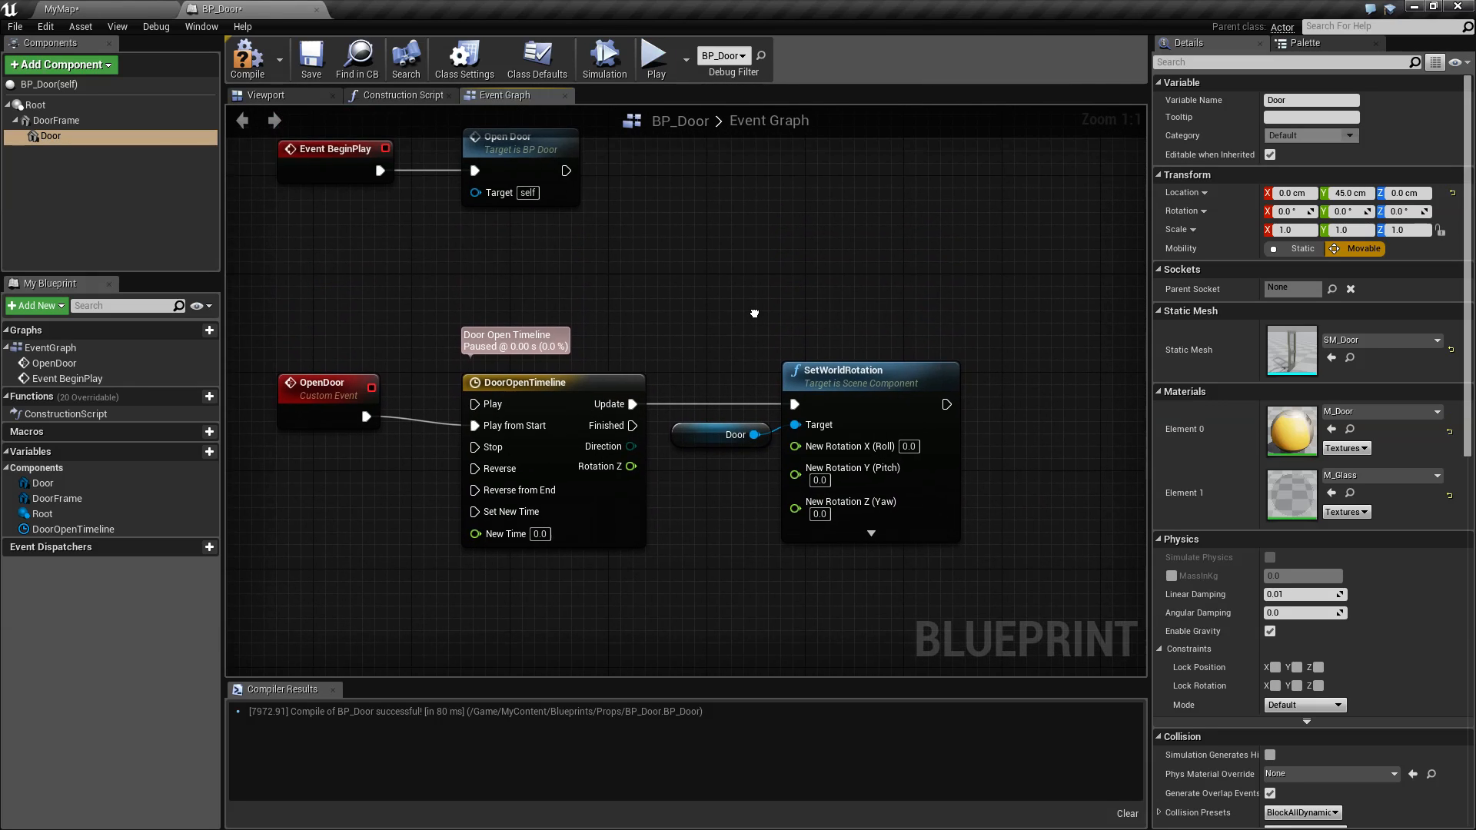
left_click(654, 55)
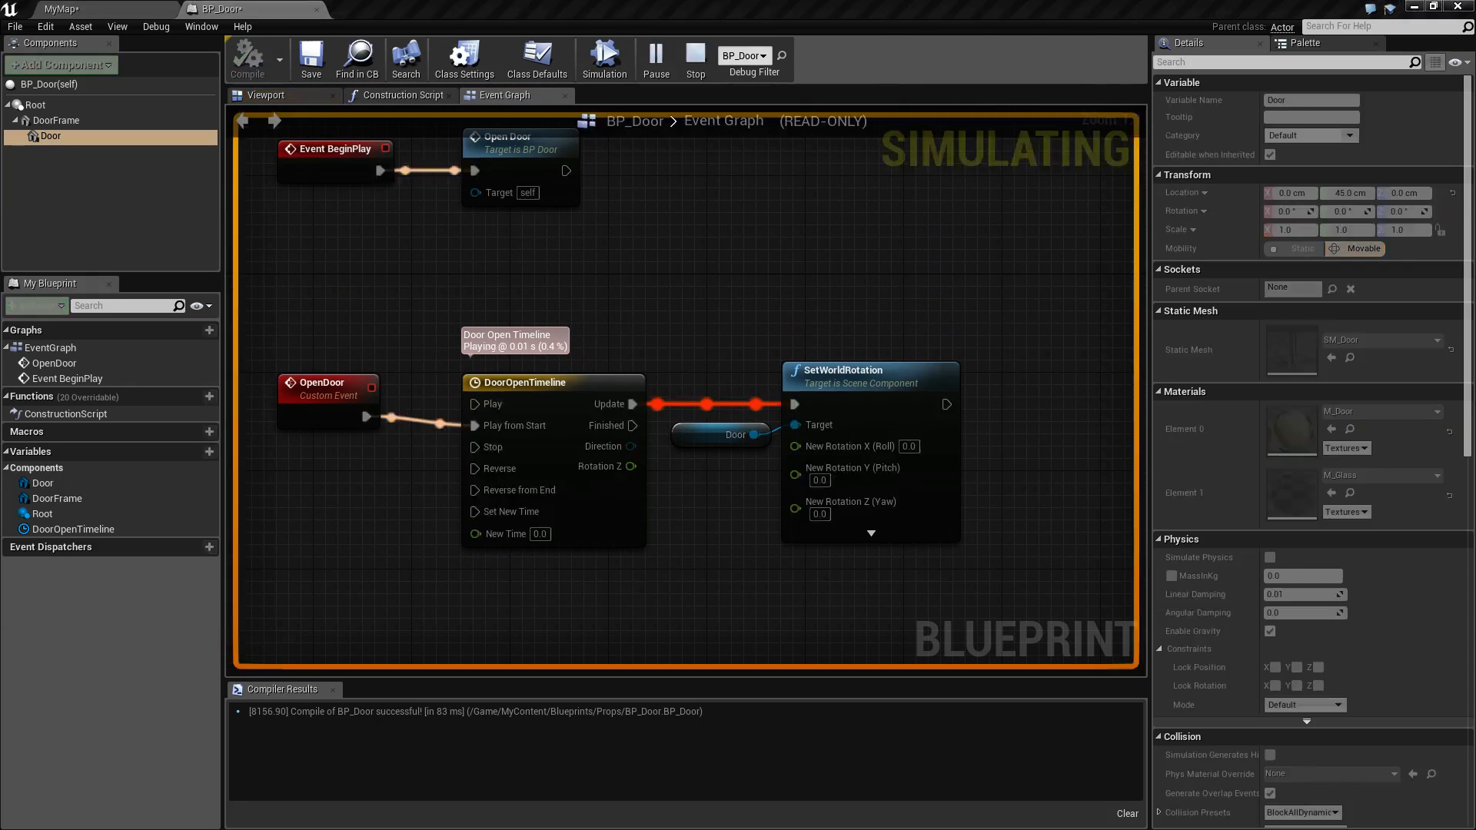
key("w")
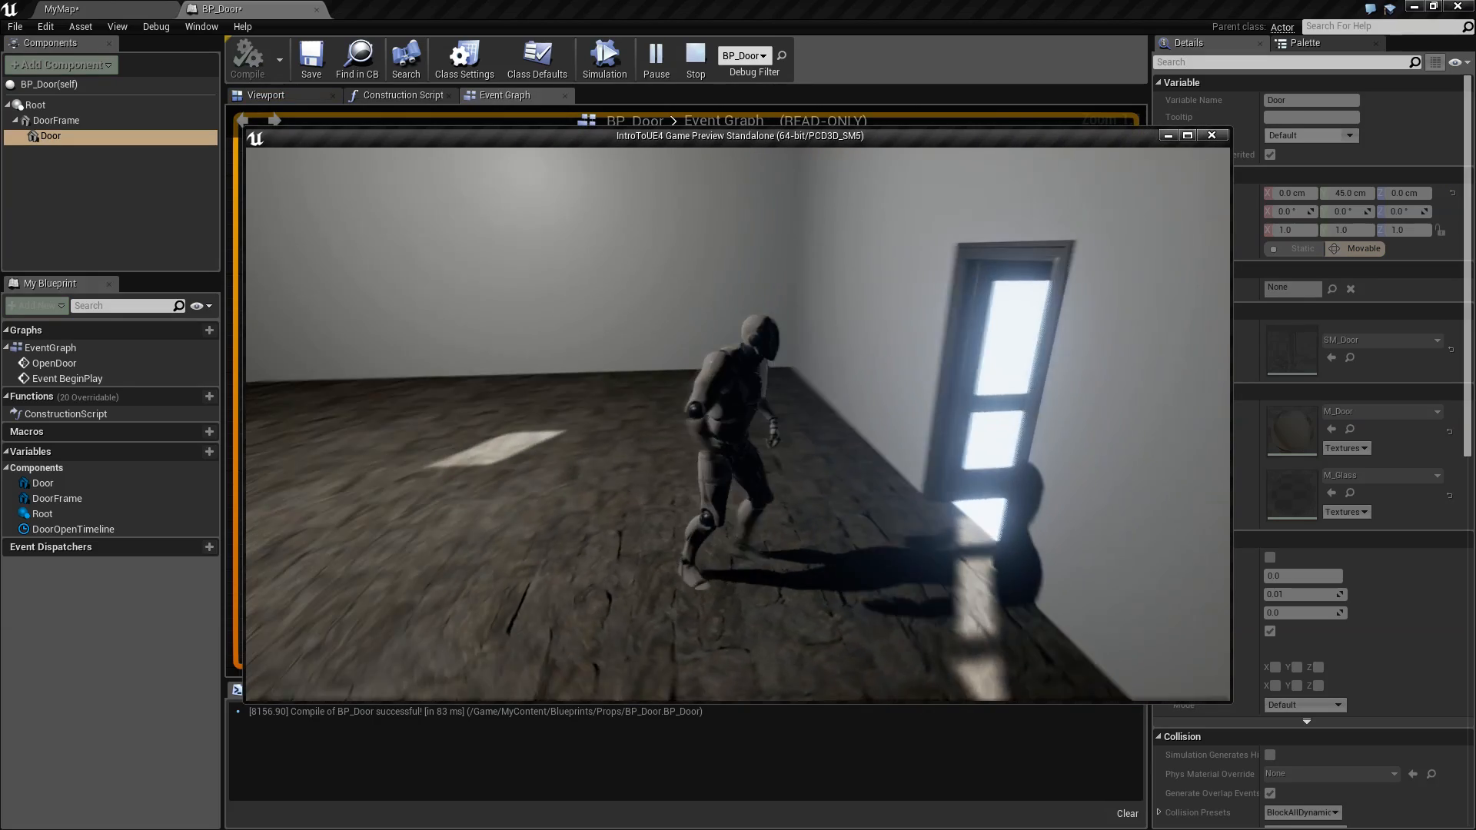
key("d")
key("a")
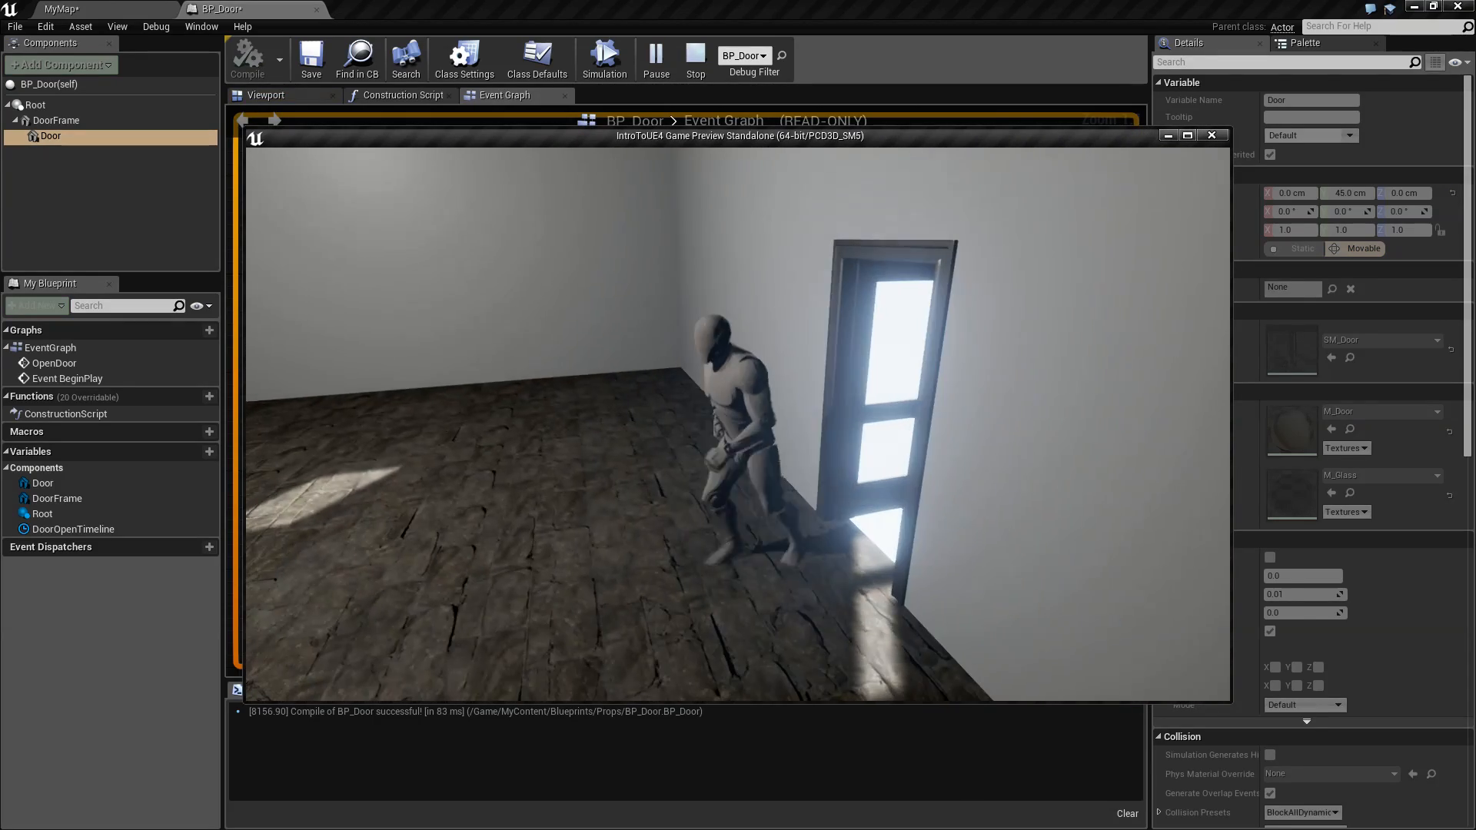
key("s")
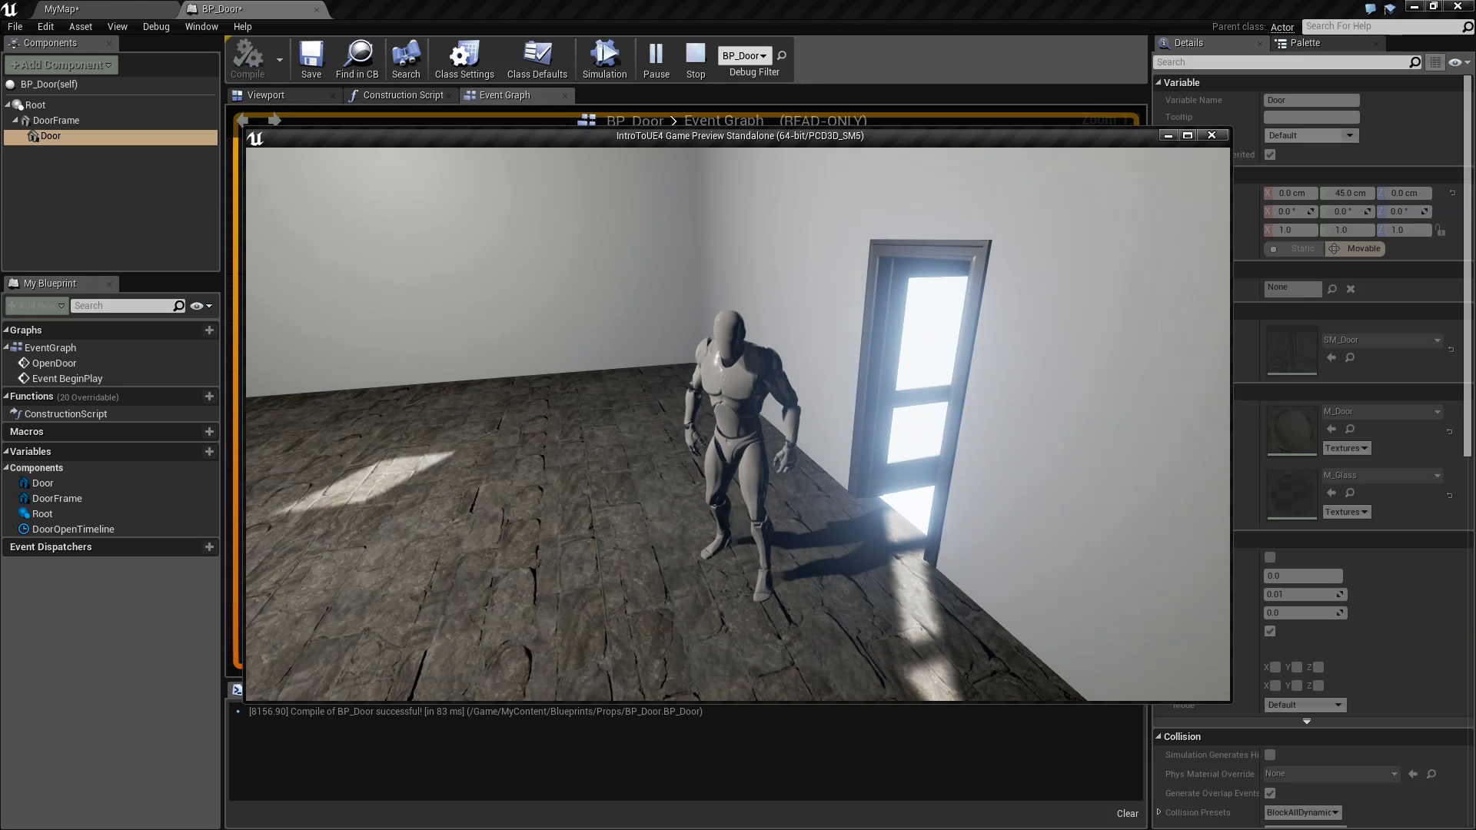
key("Escape")
left_click_drag(740, 315, 879, 483)
left_click(758, 306)
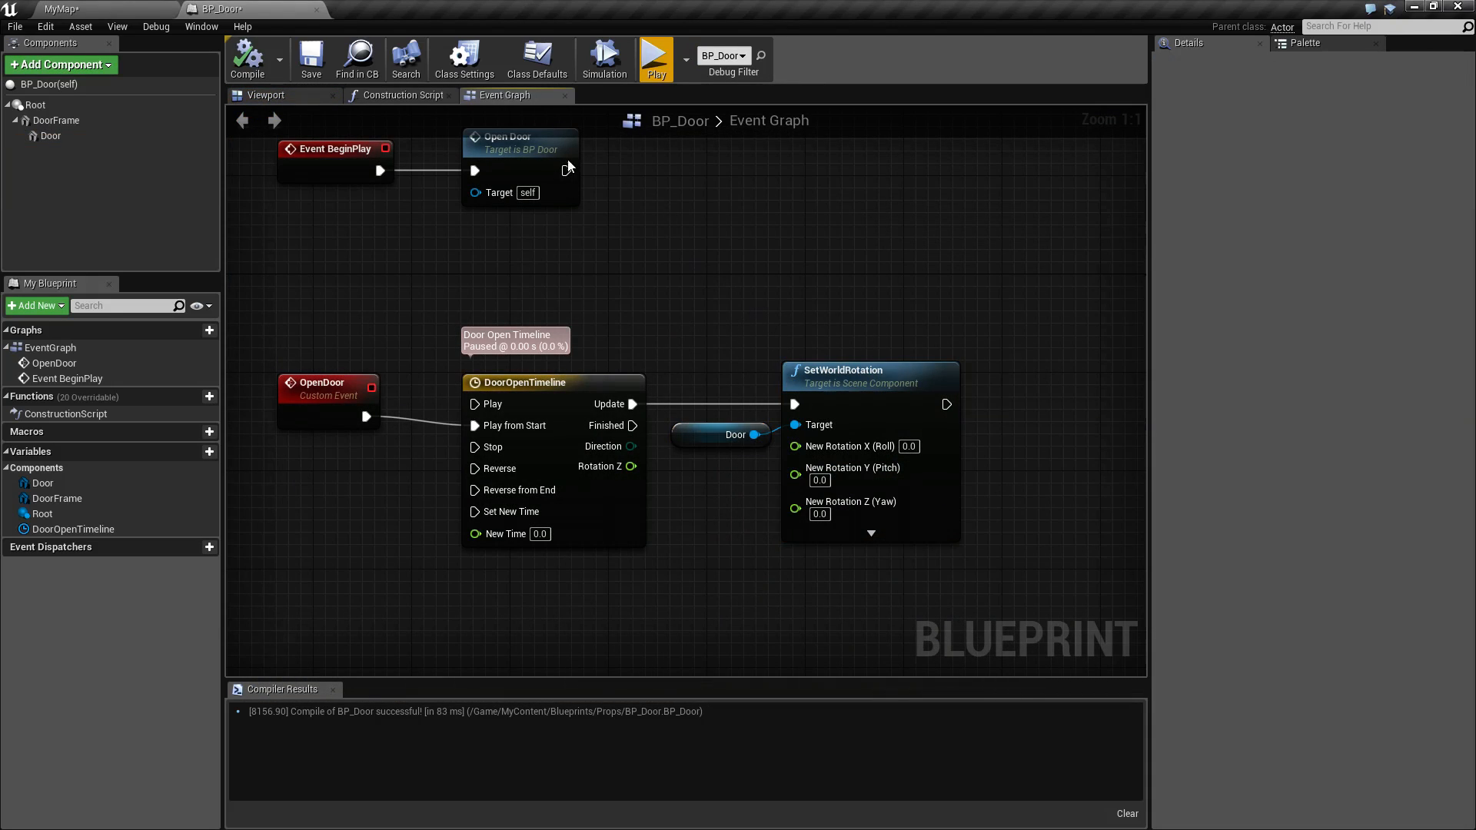
Step: Examine the Door, DoorFrame and Root components of BP_Door in its 3D preview, checking the Door's relative transform
left_click(339, 94)
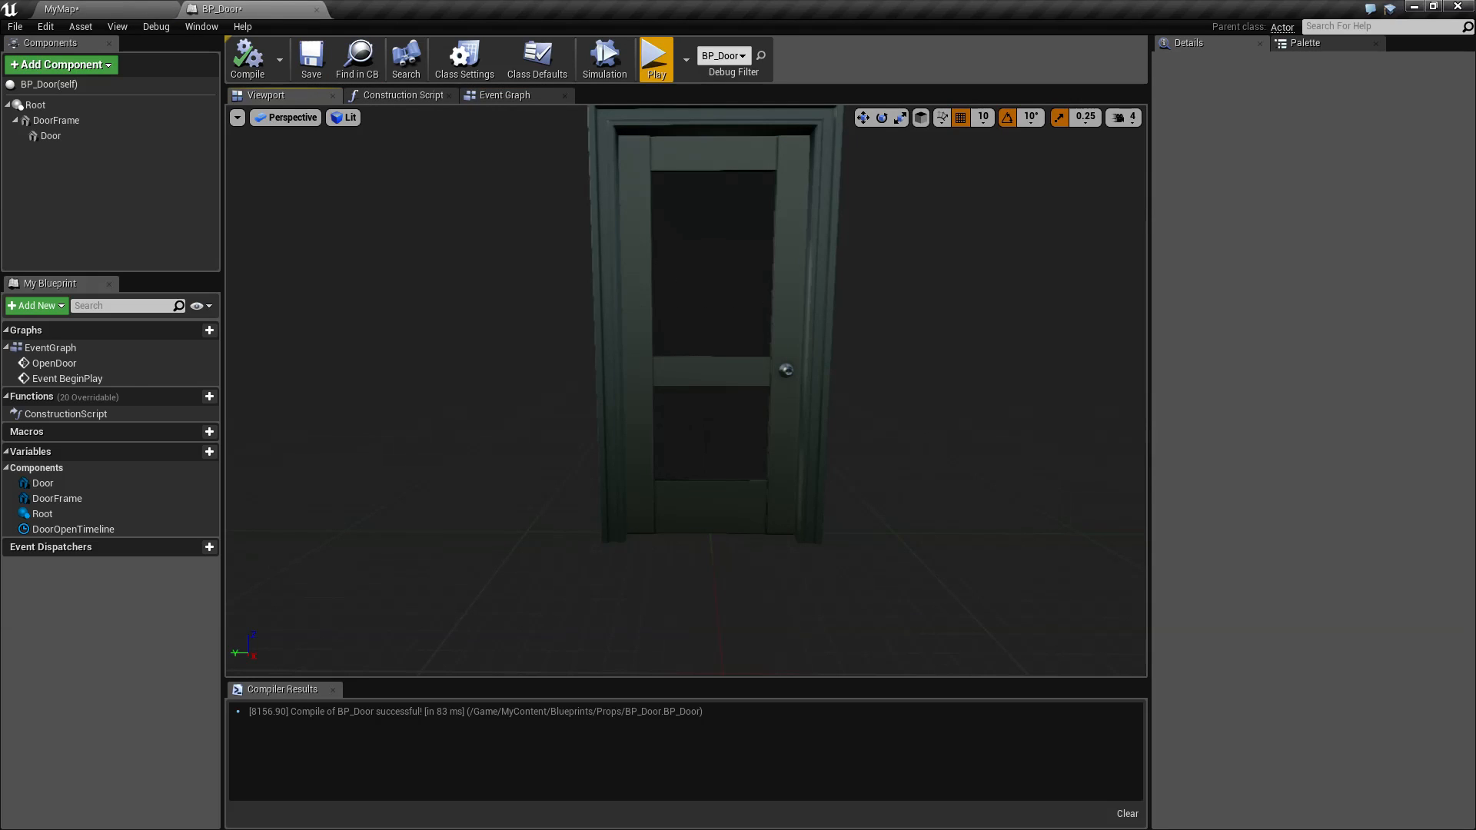
left_click(750, 372)
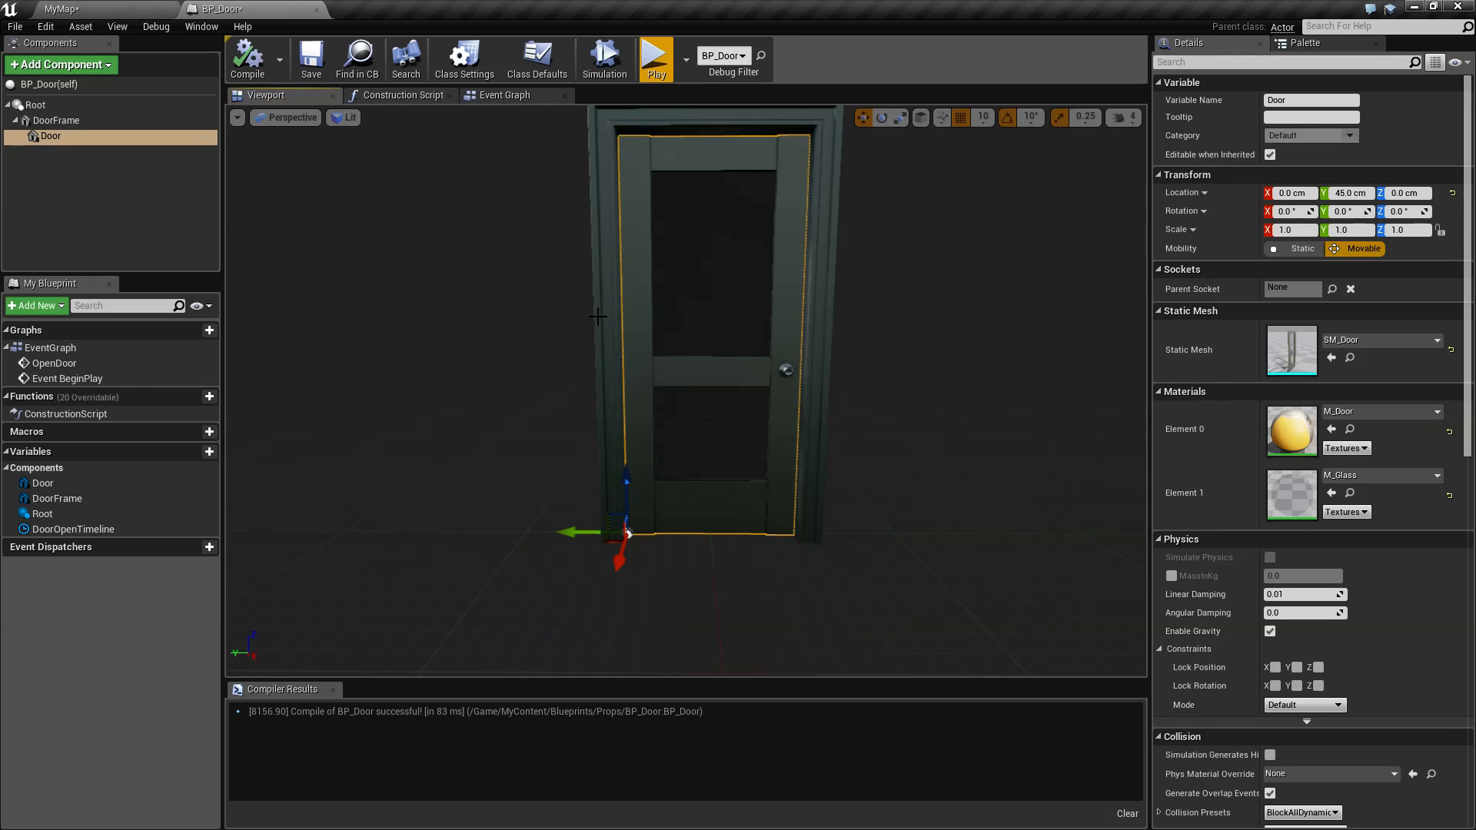
left_click(49, 122)
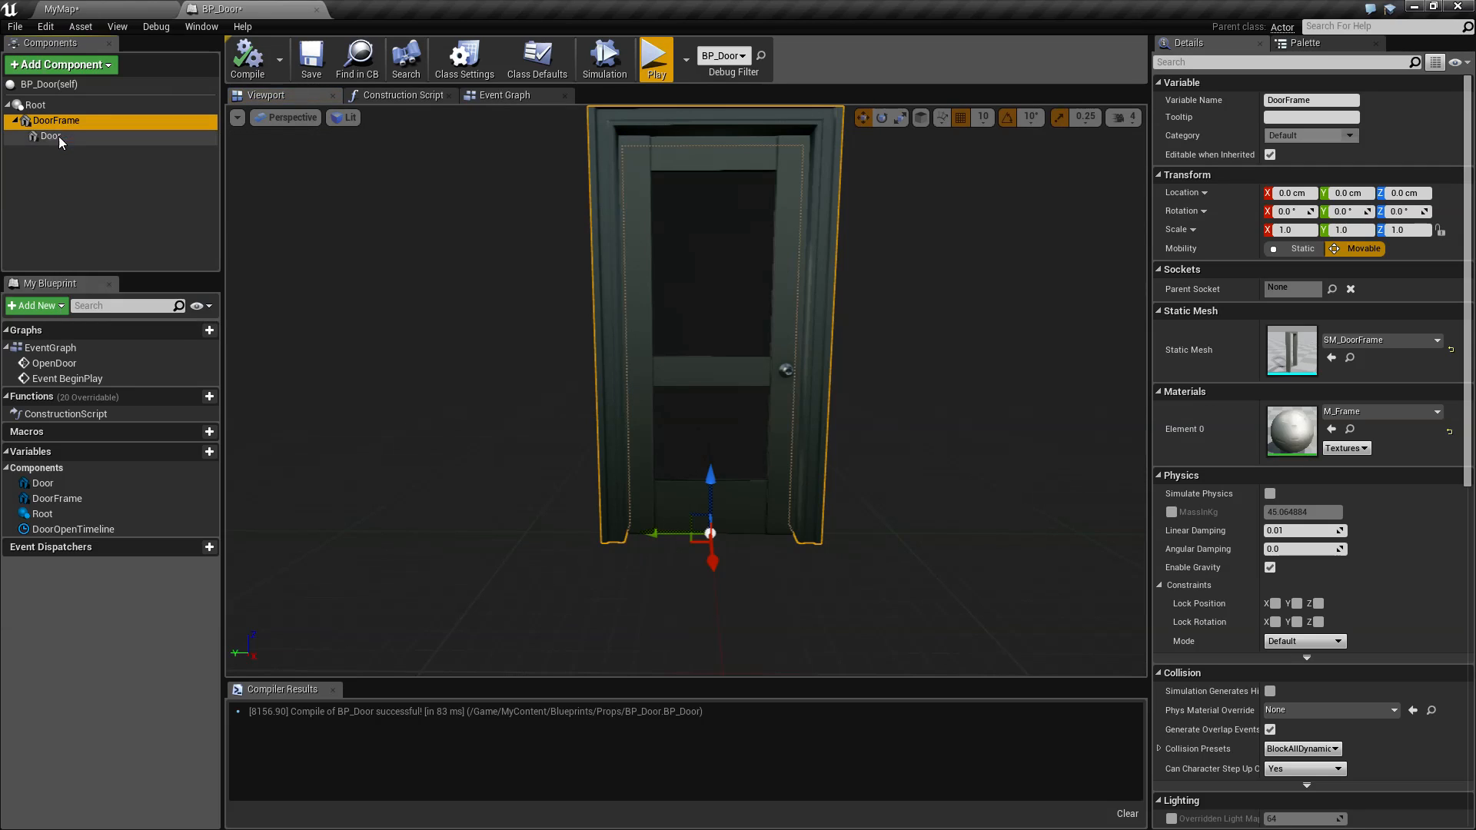
left_click(49, 103)
left_click(52, 136)
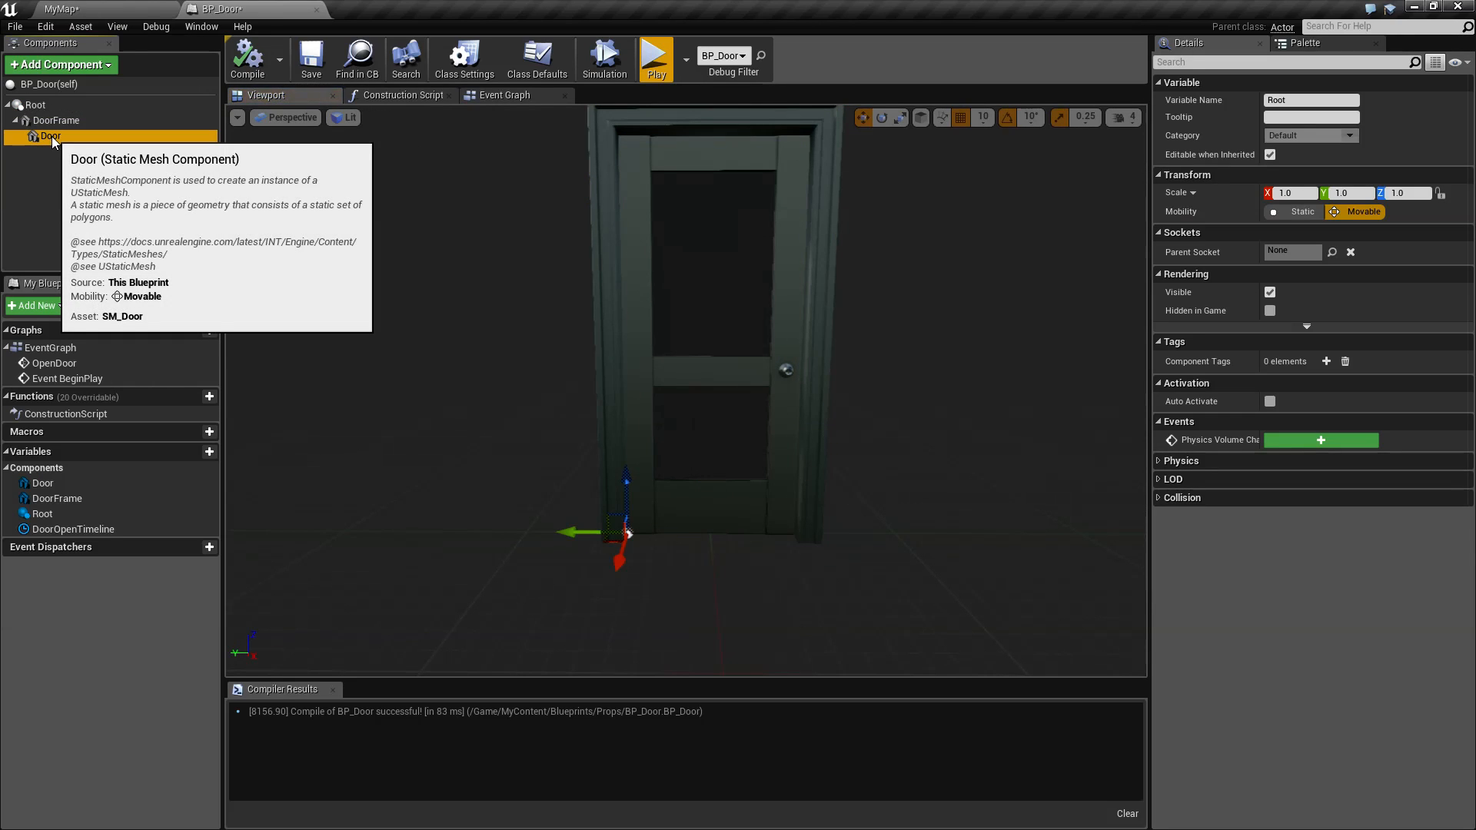
key("s")
right_click_drag(435, 258, 492, 254)
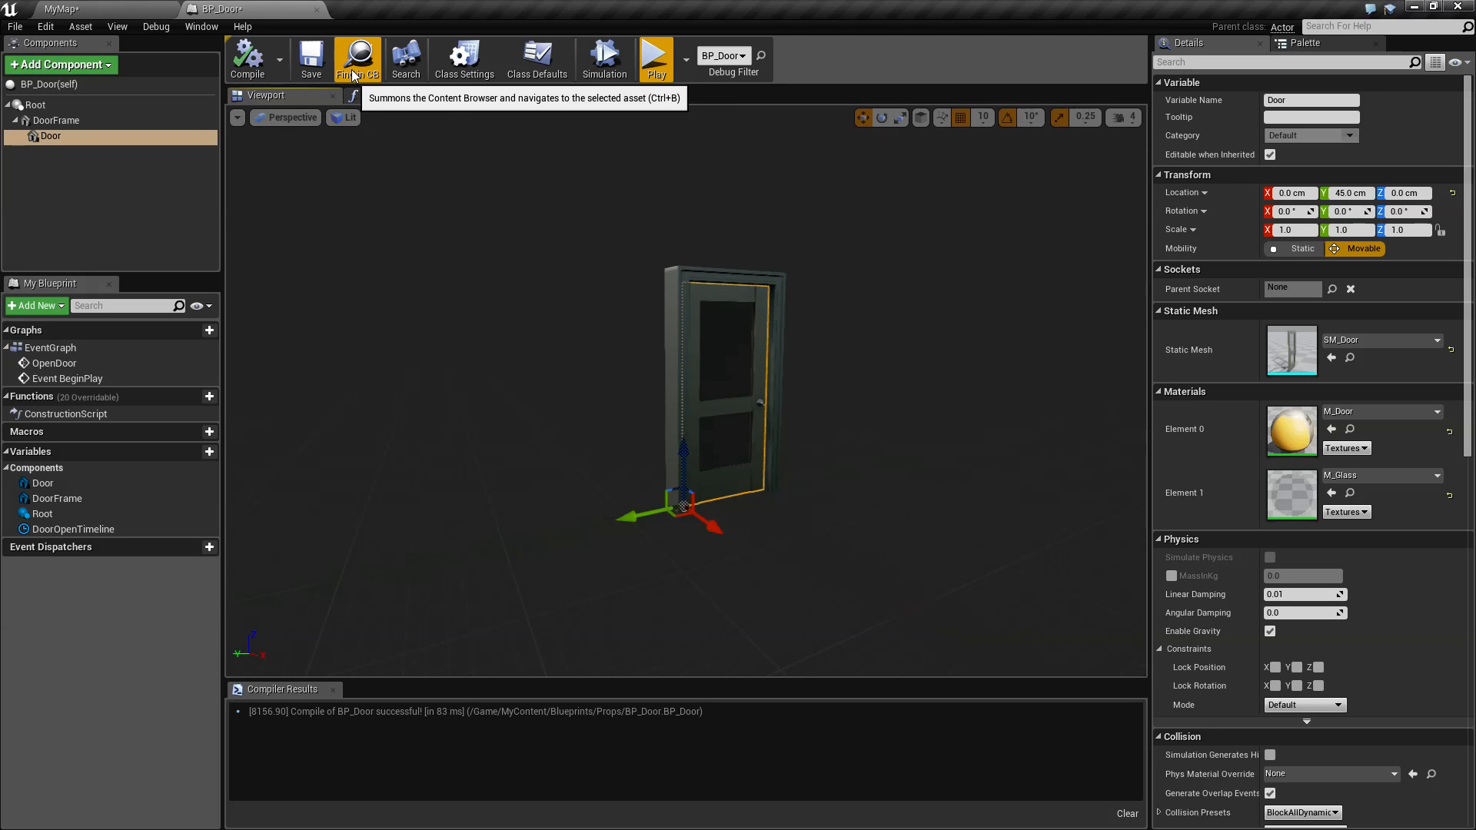
Step: Switch to MyMap and place a second BP_Door on the room floor at X -300, Y -1580, Z -280 cm
left_click(96, 8)
key("s")
right_click_drag(785, 324, 722, 350)
left_click_drag(345, 662, 480, 402)
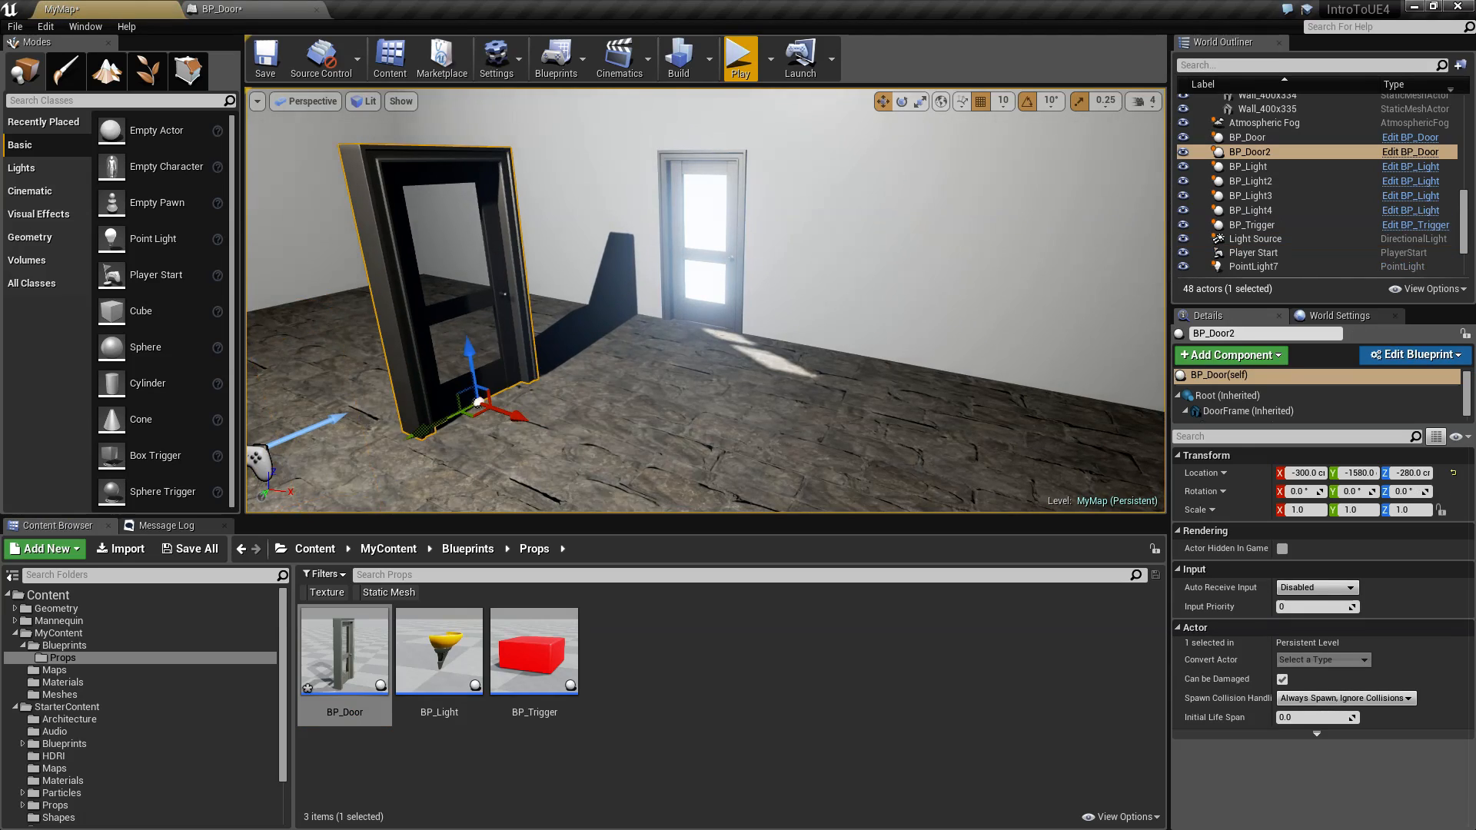
Step: Play-test the level with both doors, running around the free-standing door and the doorway, and end the session
right_click_drag(692, 264, 622, 263)
key("s")
left_click(739, 71)
key("w")
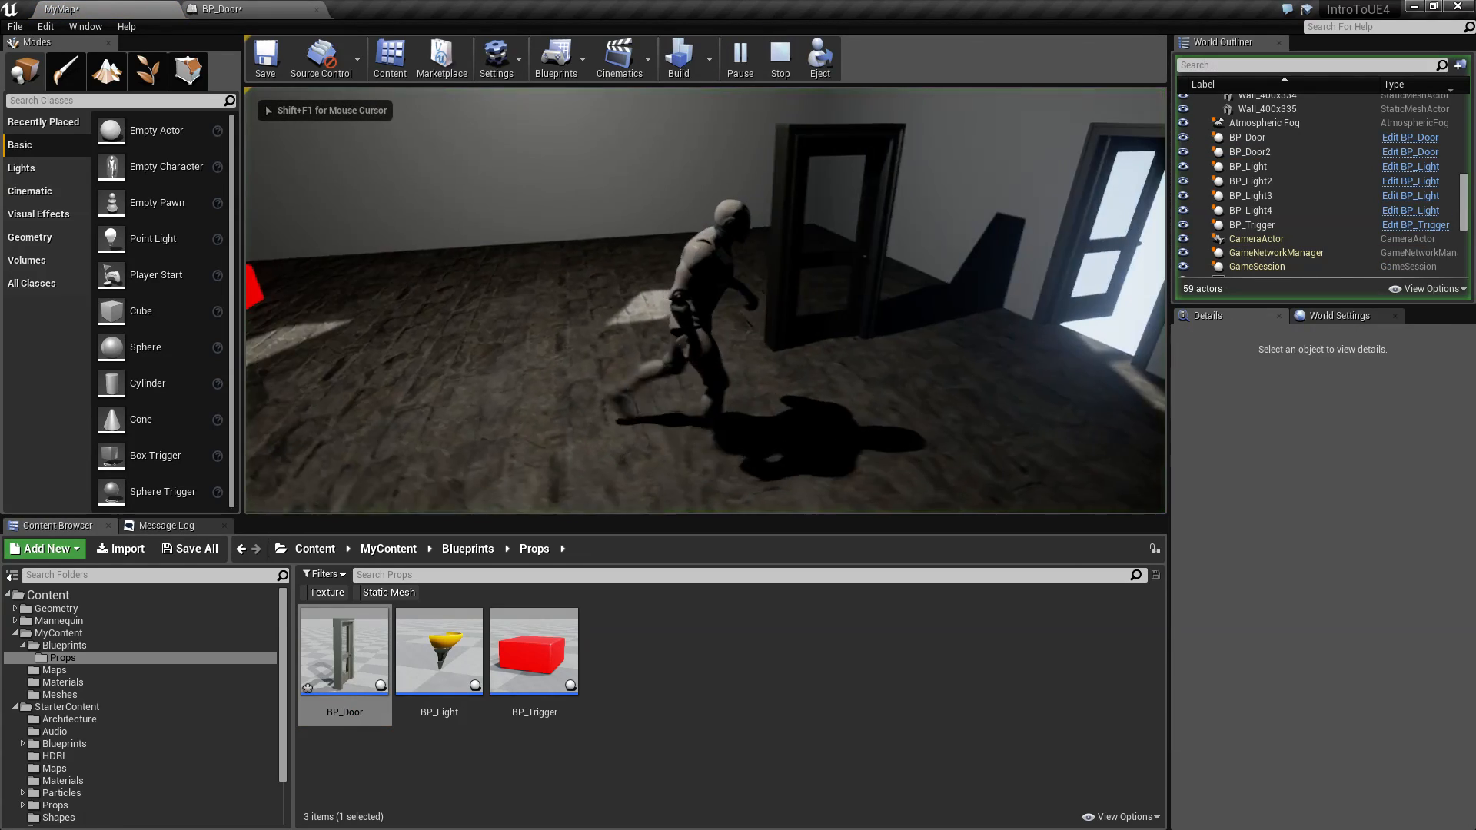
key("d")
key("a")
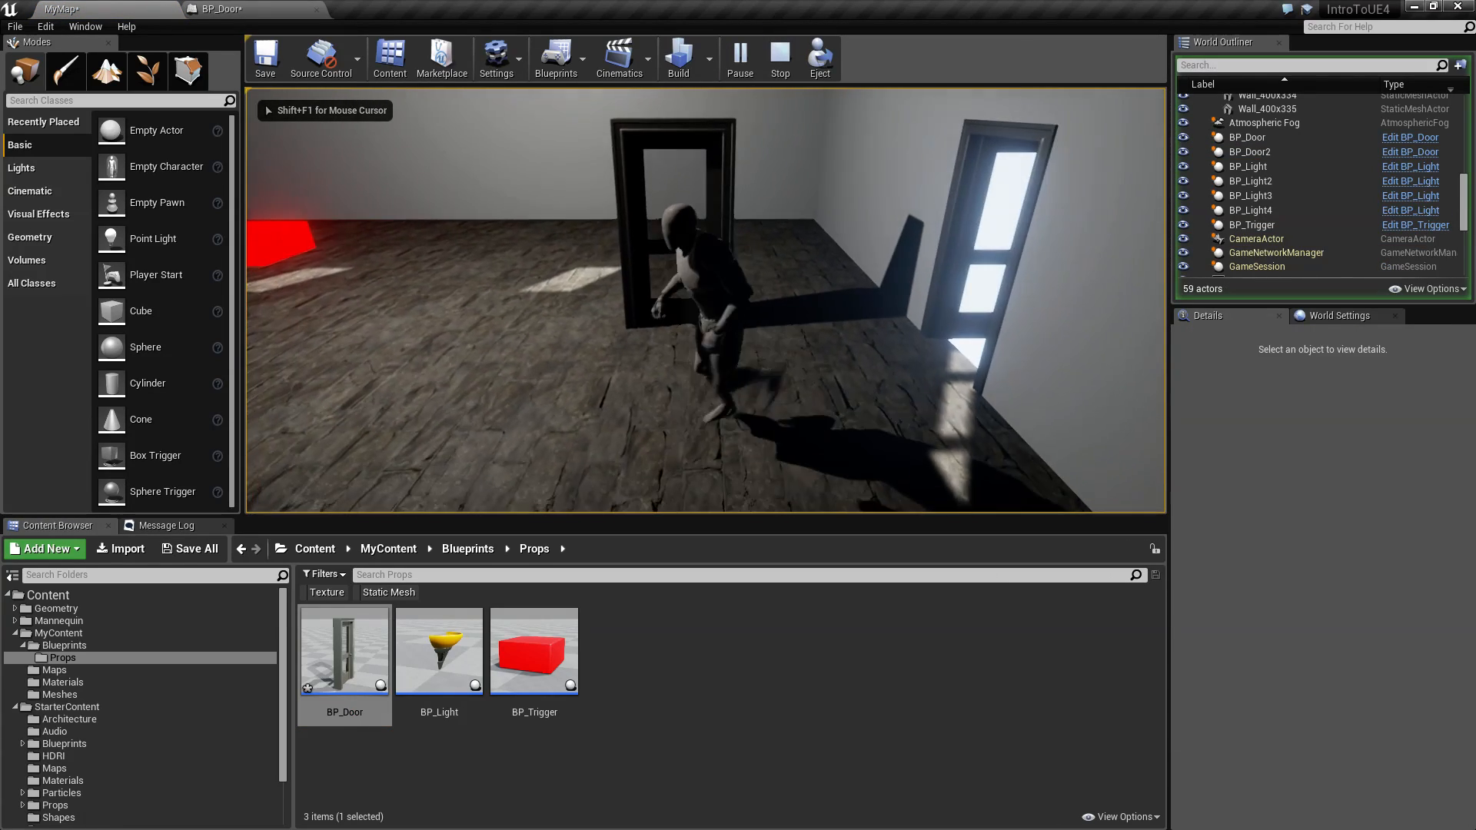
key("w")
key("Escape")
Step: Rotate the second BP_Door 90° about the Z axis
right_click_drag(584, 322, 469, 323)
key("a")
left_click_drag(790, 433, 676, 439)
right_click_drag(886, 329, 735, 292)
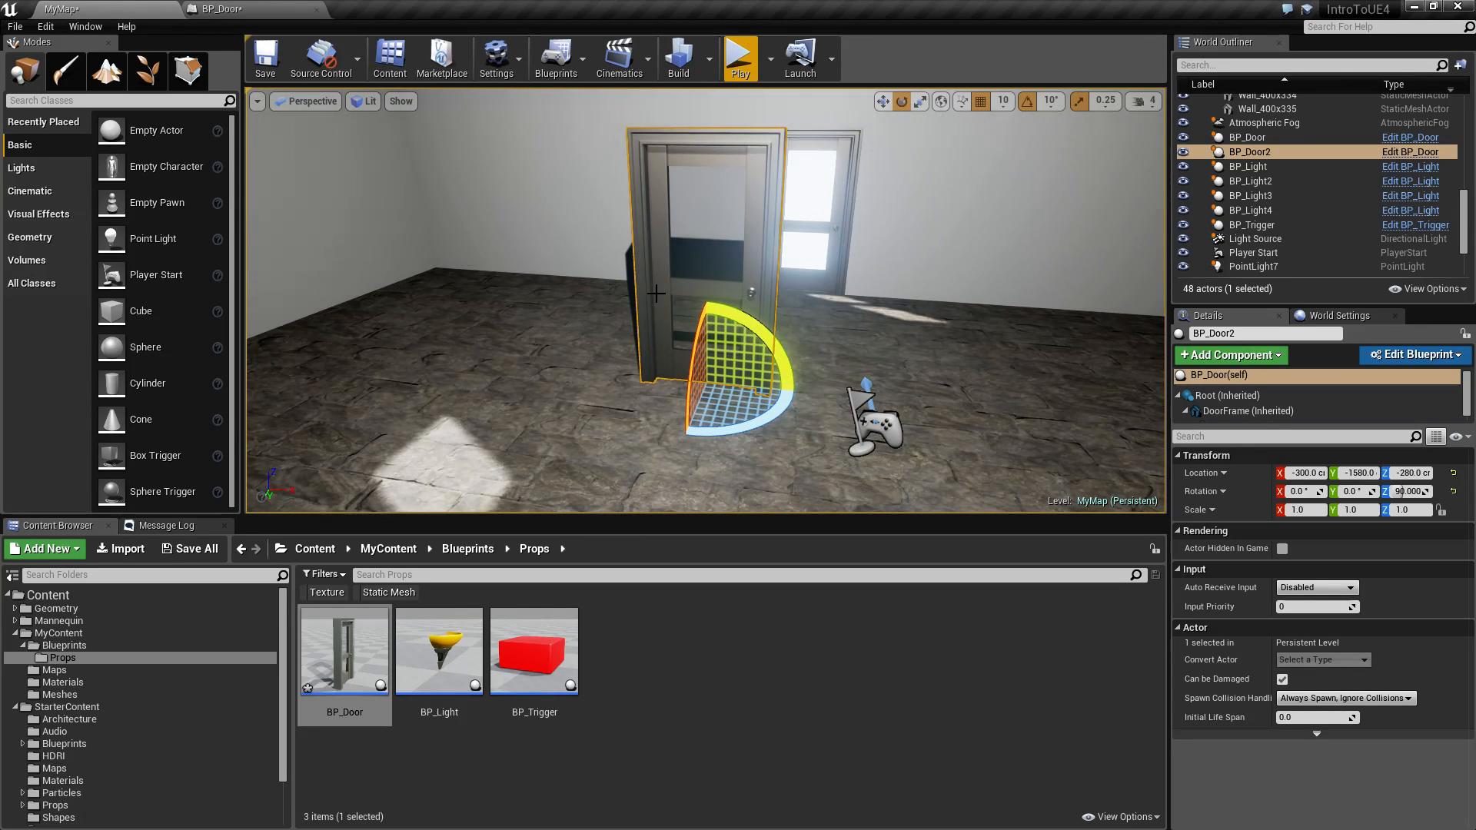
Step: Inspect the relative transforms of the rotated door's Door and DoorFrame components and clear the selection
left_click(700, 239)
left_click(714, 286)
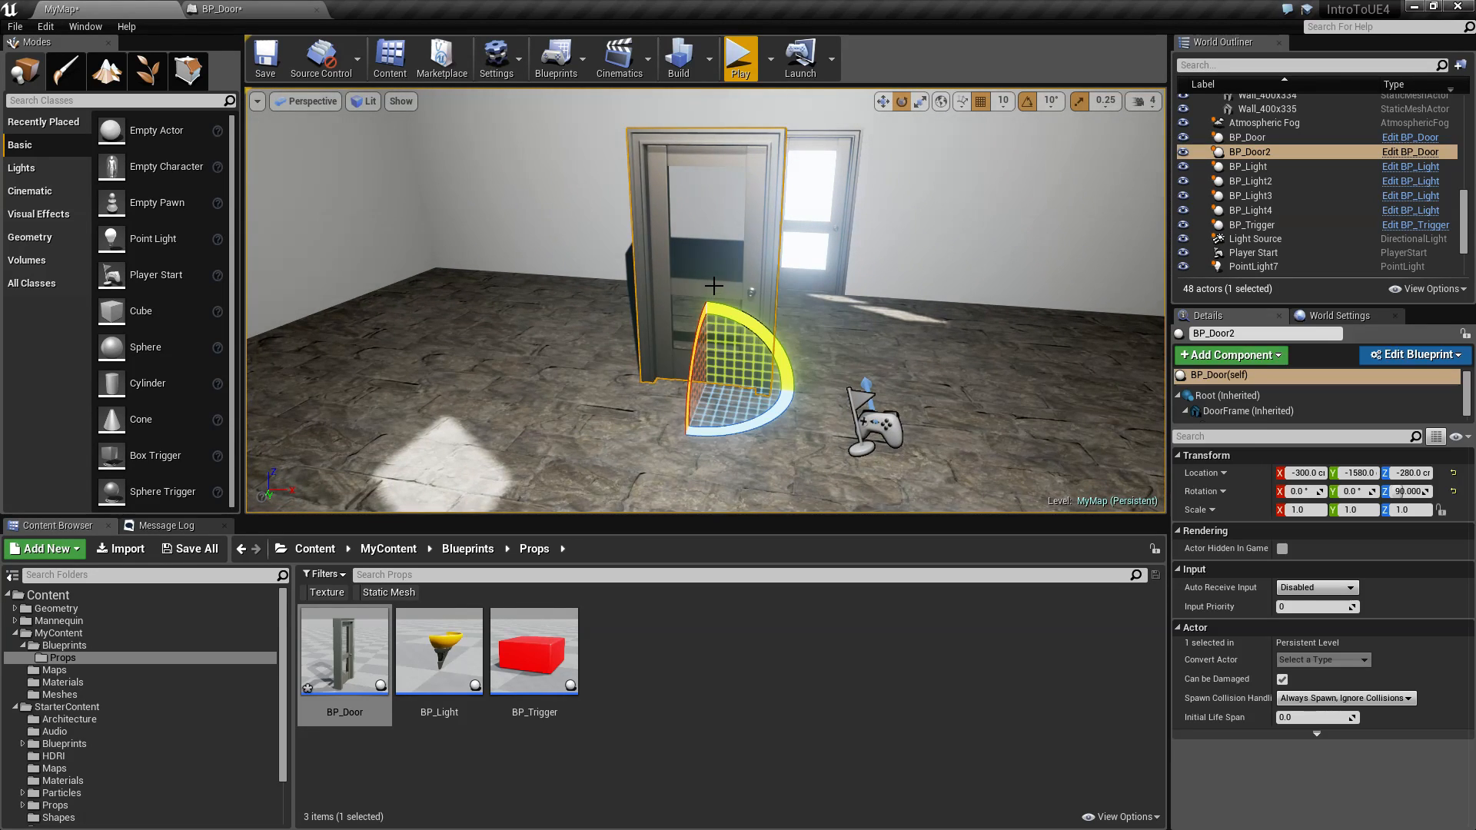
left_click(1246, 416)
scroll(1246, 416, "down", 1)
left_click(1246, 416)
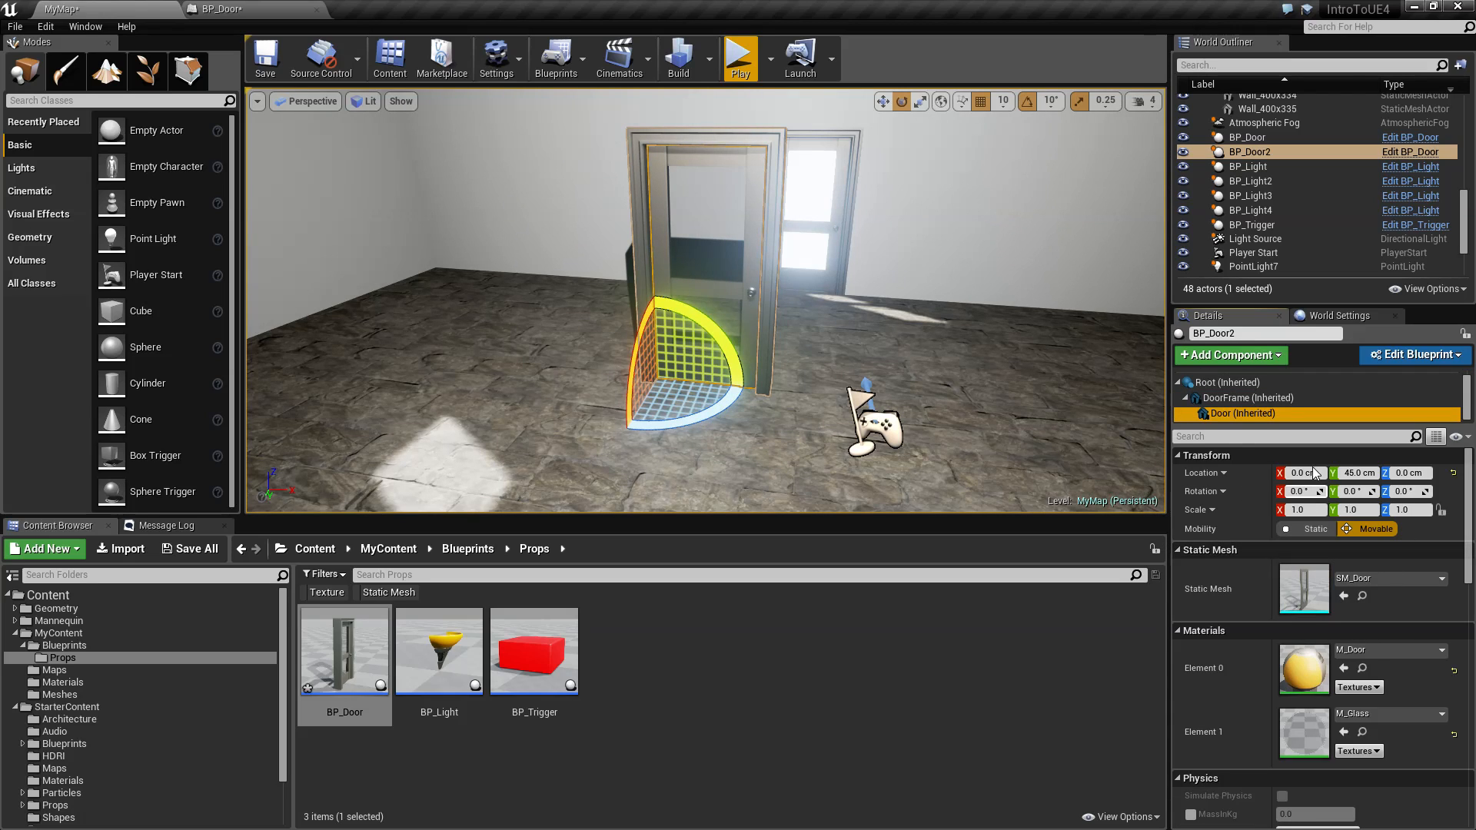
left_click(1234, 401)
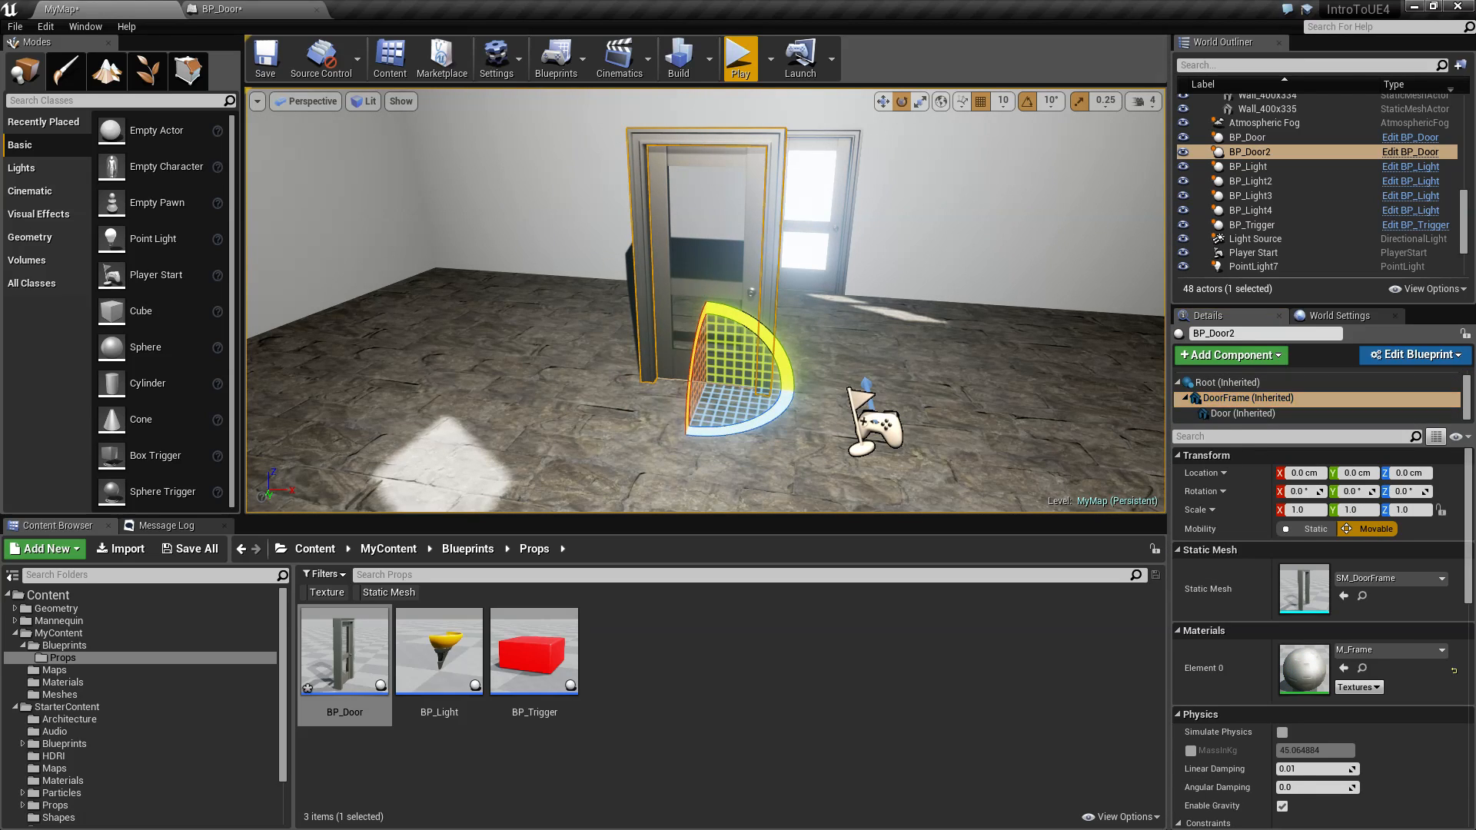
left_click(686, 286)
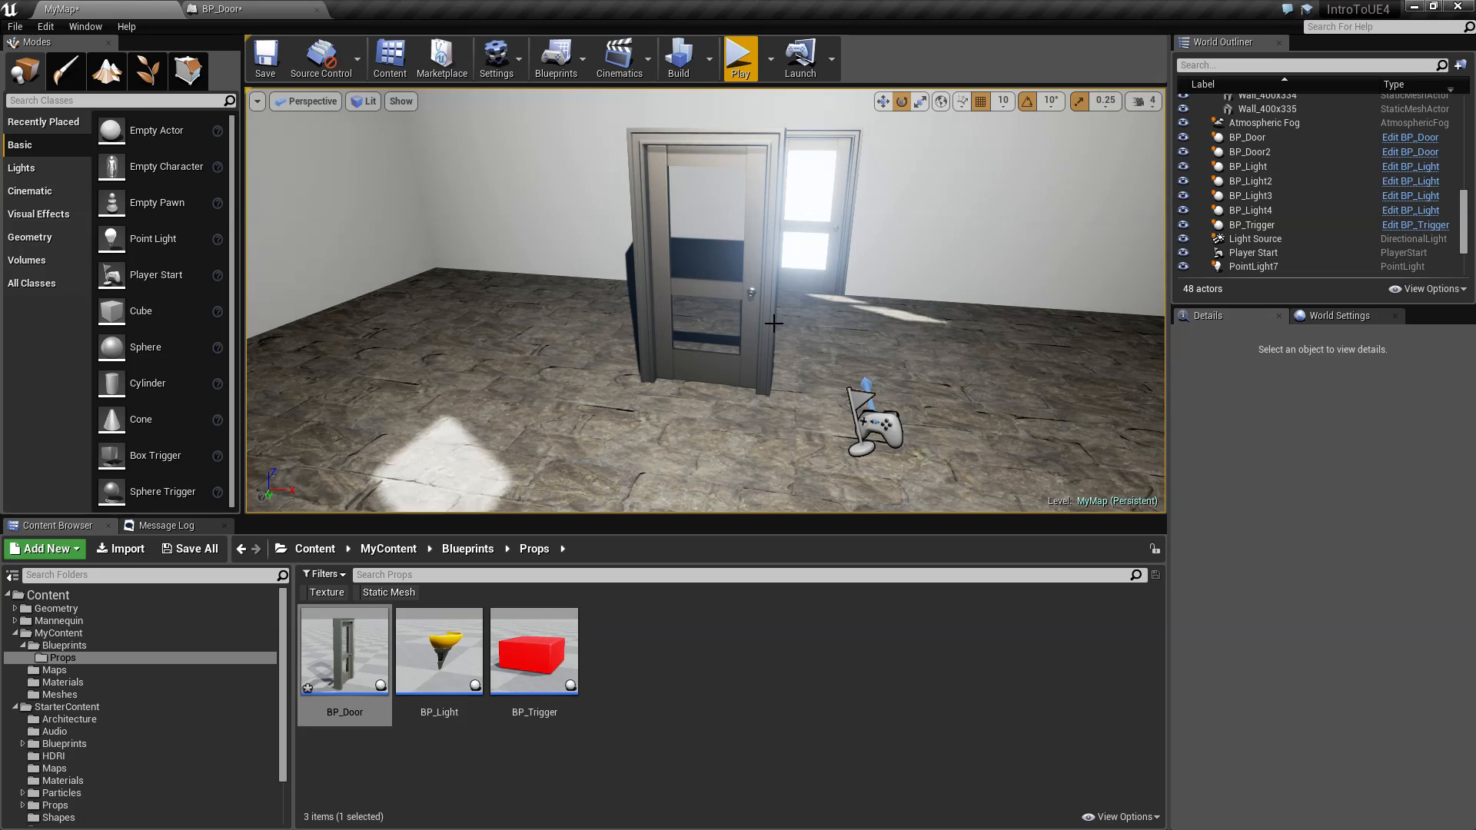
Step: Play-test the level with the rotated second door, running up beside it to compare how both doors open
right_click_drag(915, 378, 718, 131)
left_click(738, 58)
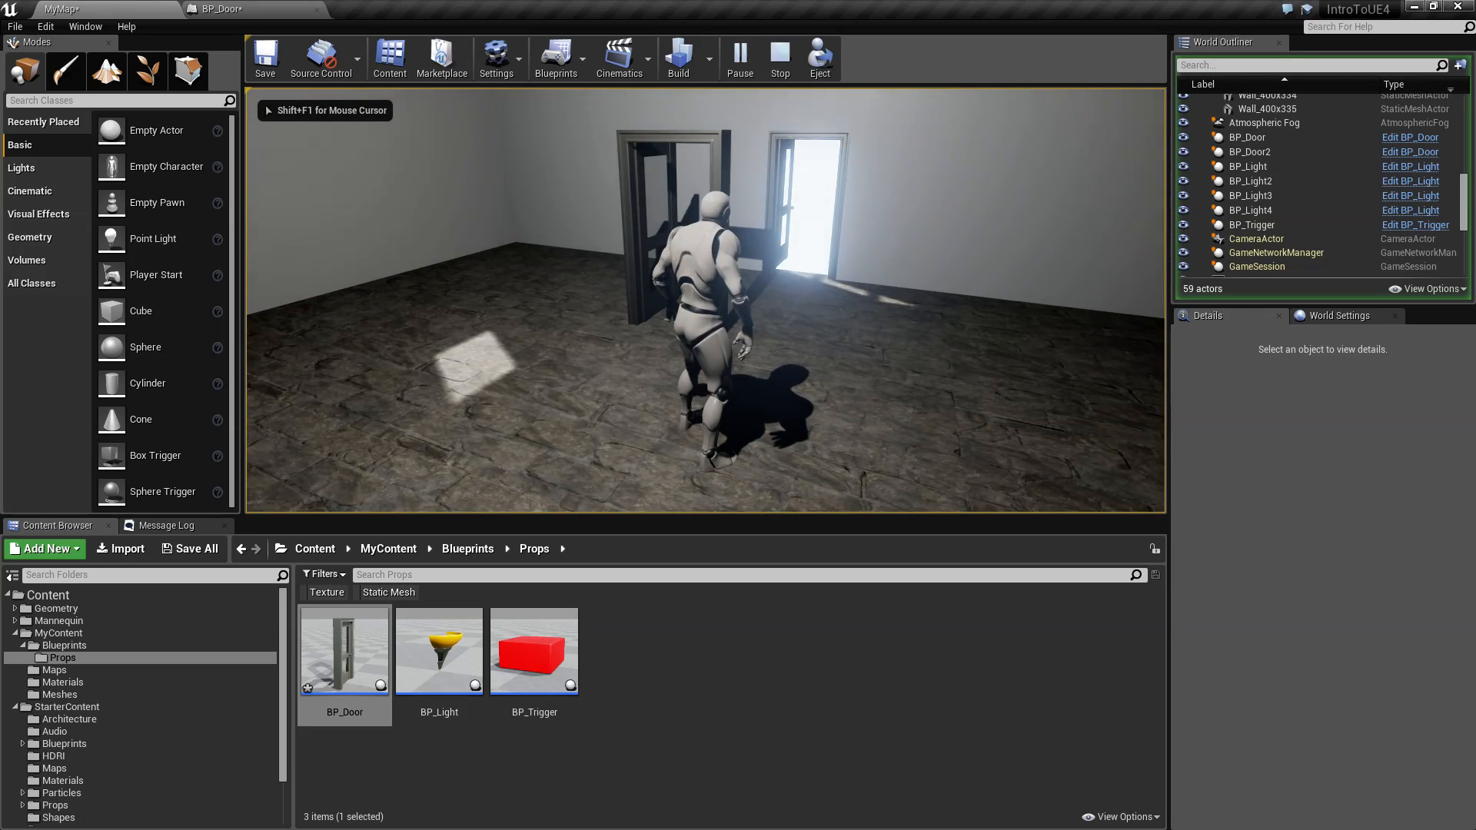
key("a")
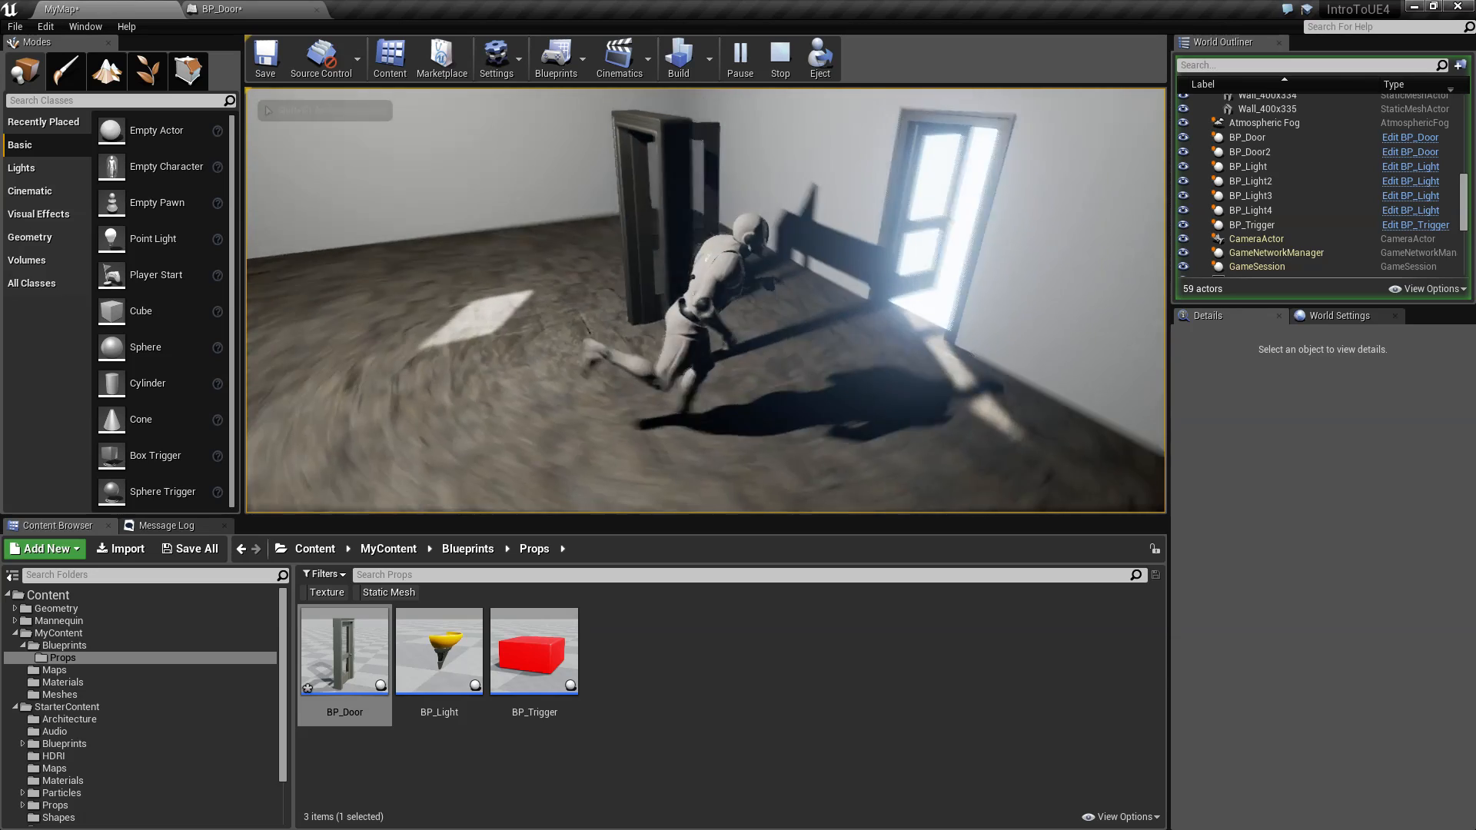
key("Escape")
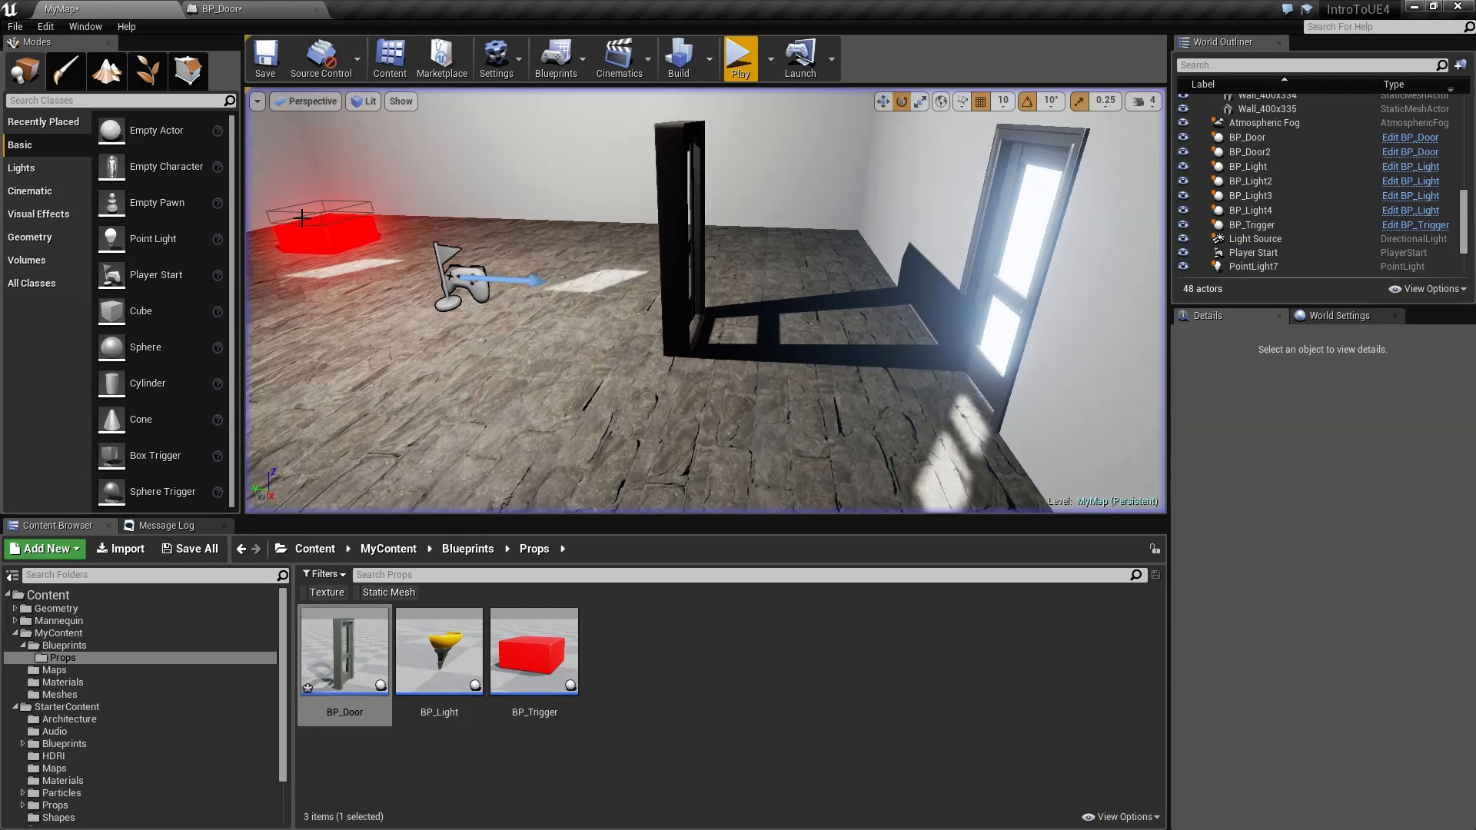
Step: In BP_Door's Event Graph, add a Door reference and a SetRelativeRotation node targeting it
left_click(269, 7)
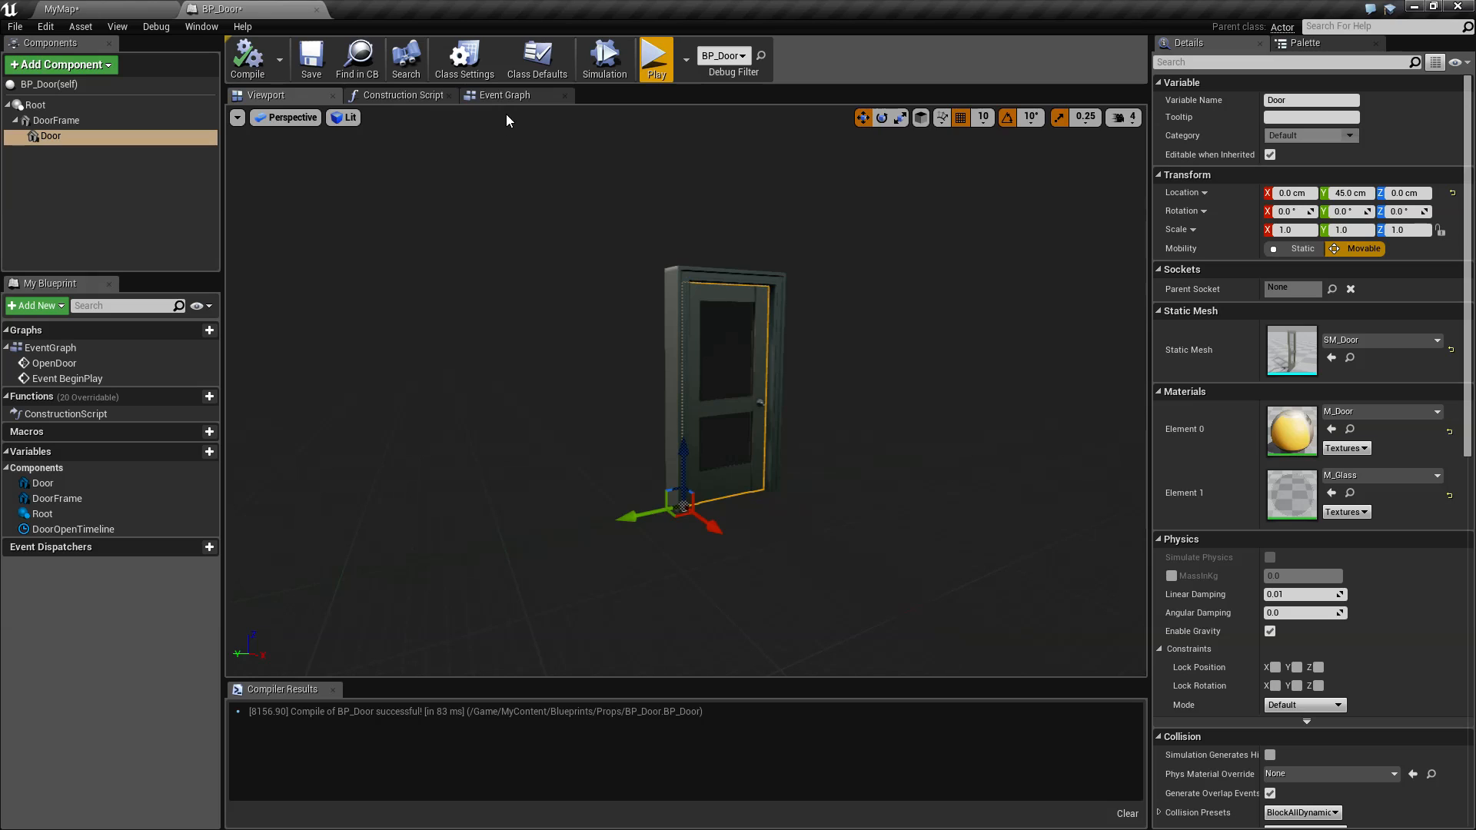
left_click(505, 95)
right_click_drag(781, 399, 718, 205)
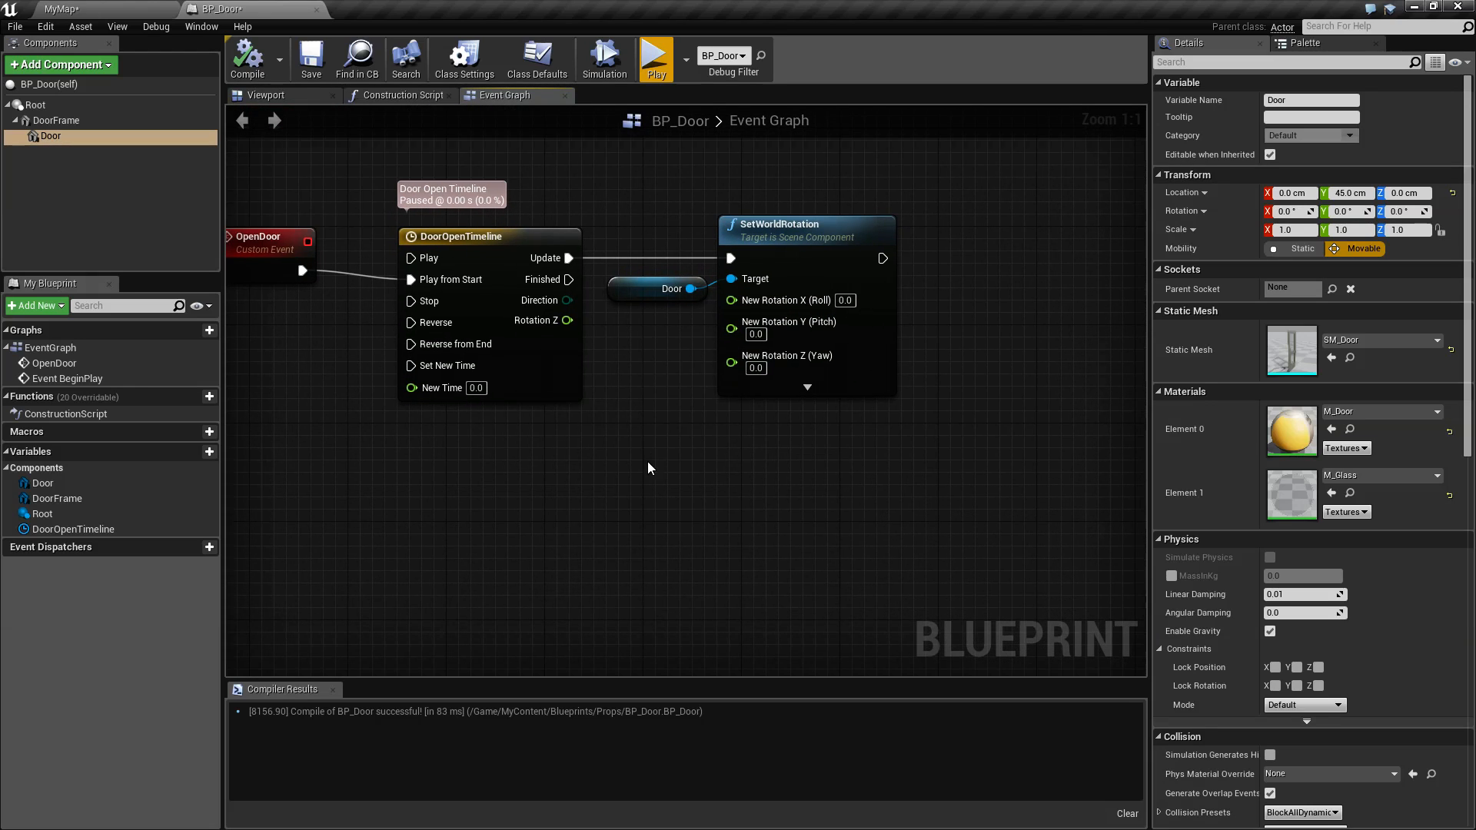
right_click_drag(648, 463, 717, 413)
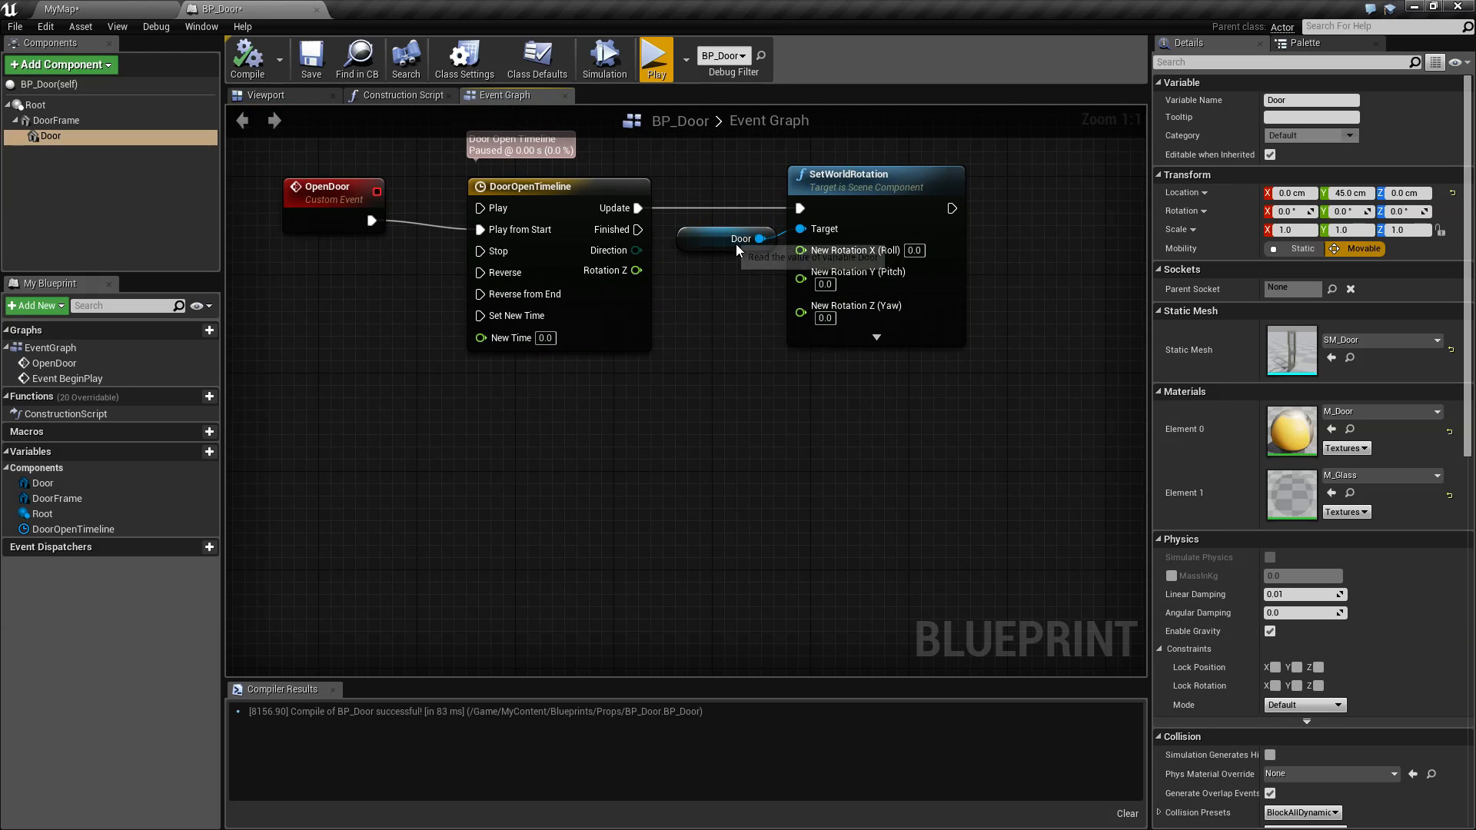
left_click_drag(44, 514, 300, 554)
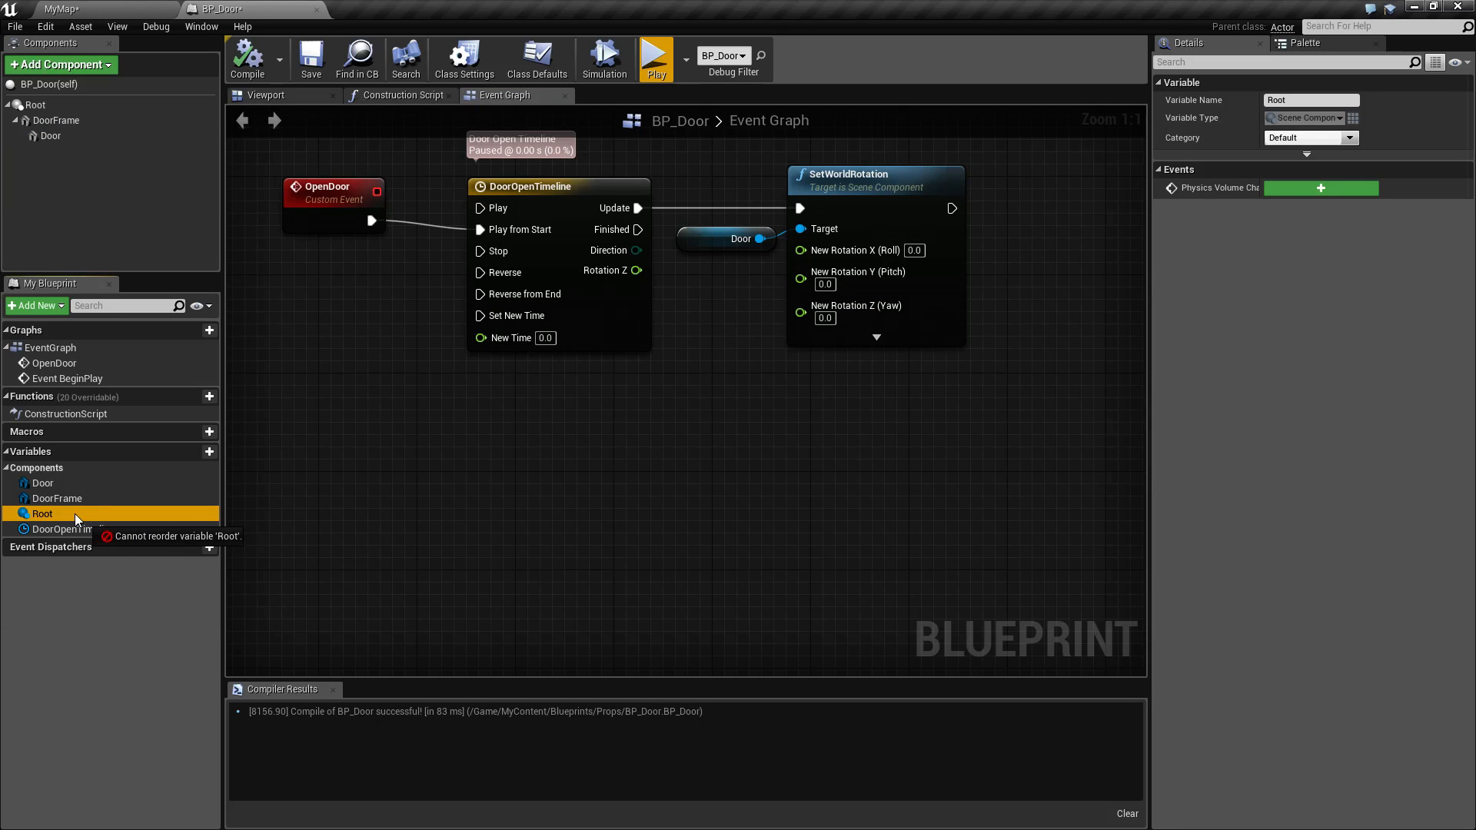
left_click_drag(48, 489, 737, 482)
type("set relative")
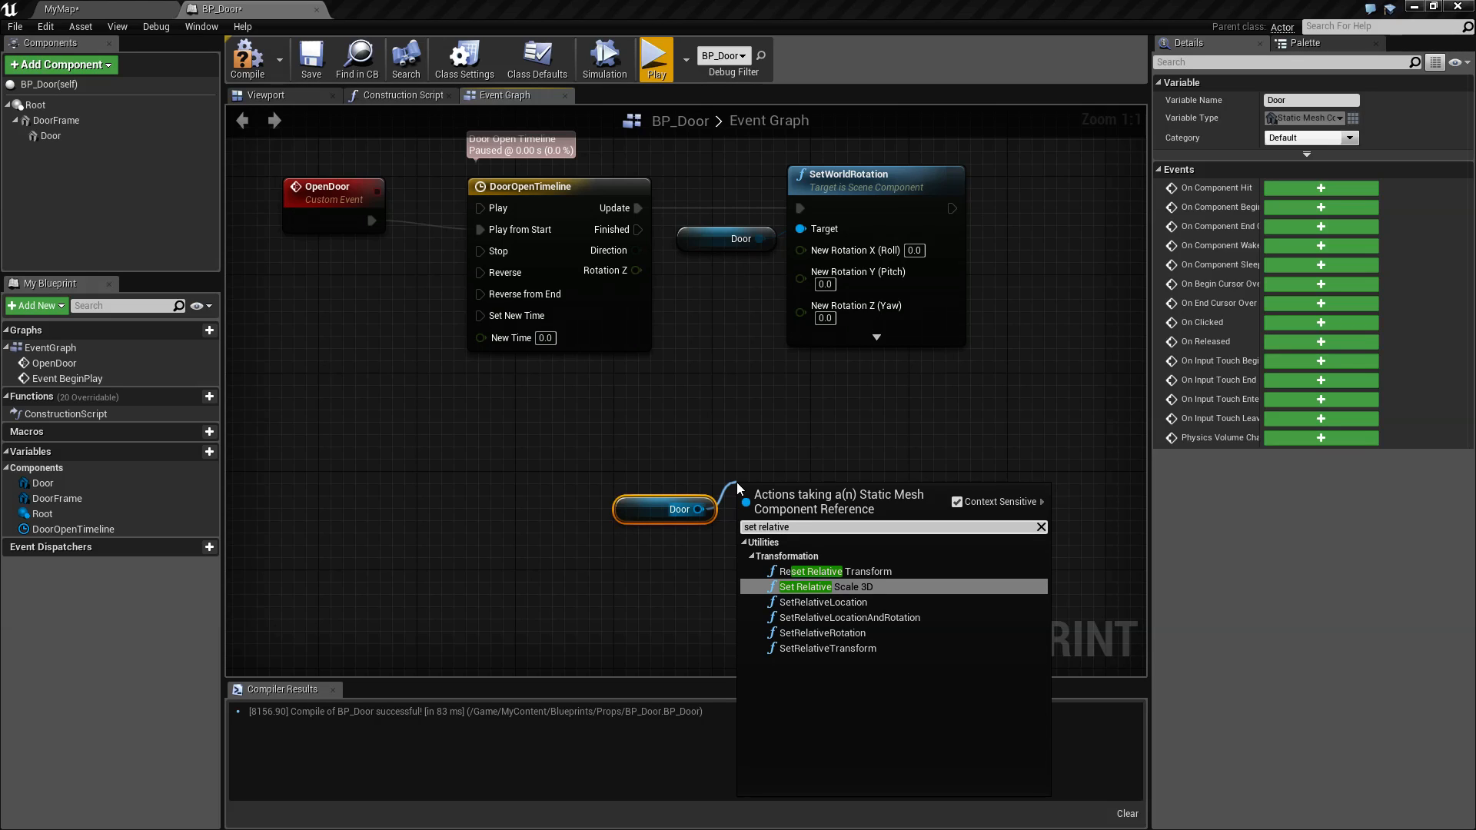
left_click(846, 633)
Step: Position the SetRelativeRotation node beneath SetWorldRotation and split its New Rotation pin into Roll, Pitch and Yaw
left_click_drag(845, 529, 868, 442)
right_click(800, 491)
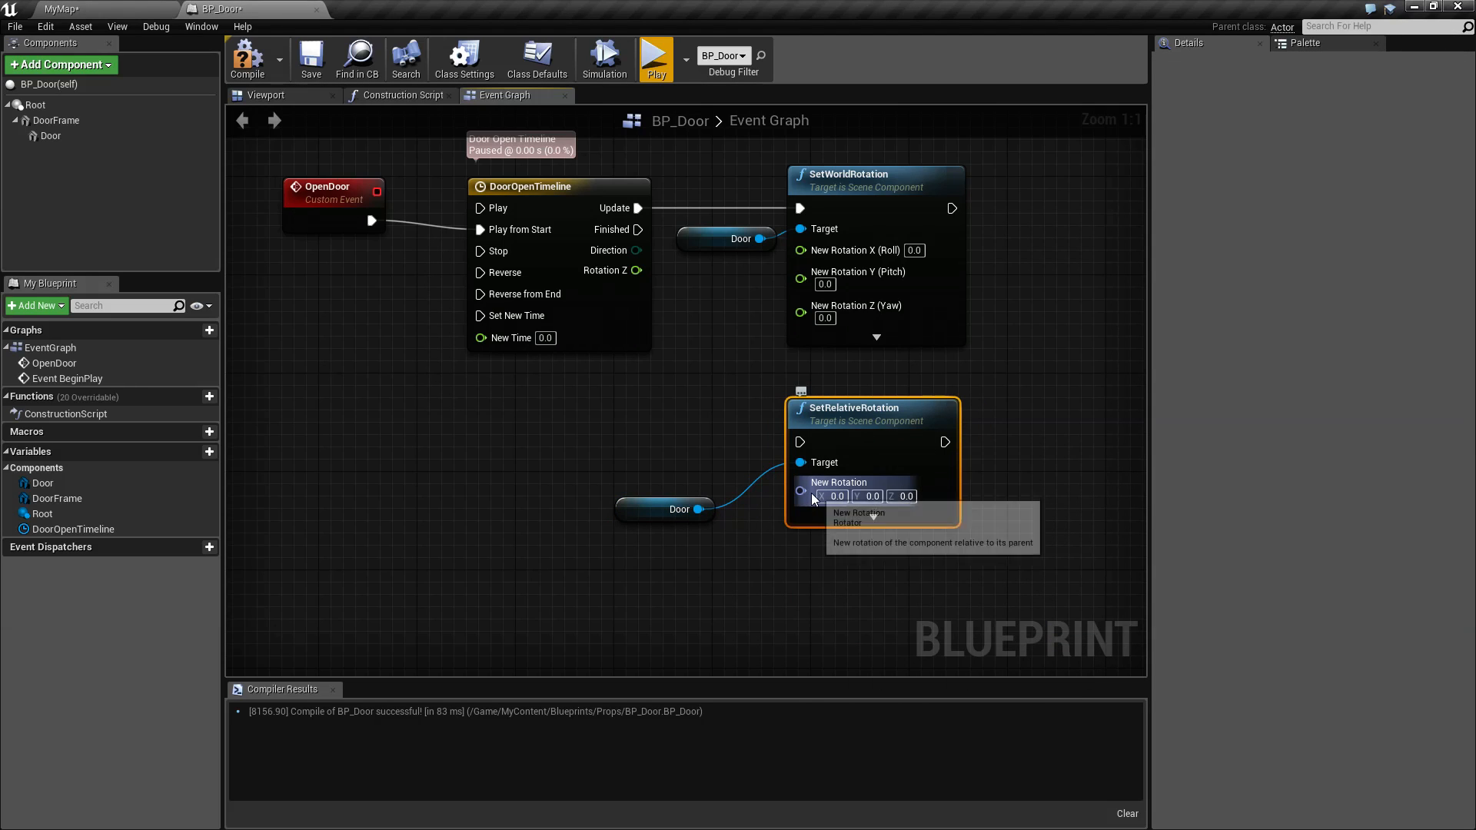
left_click(806, 504)
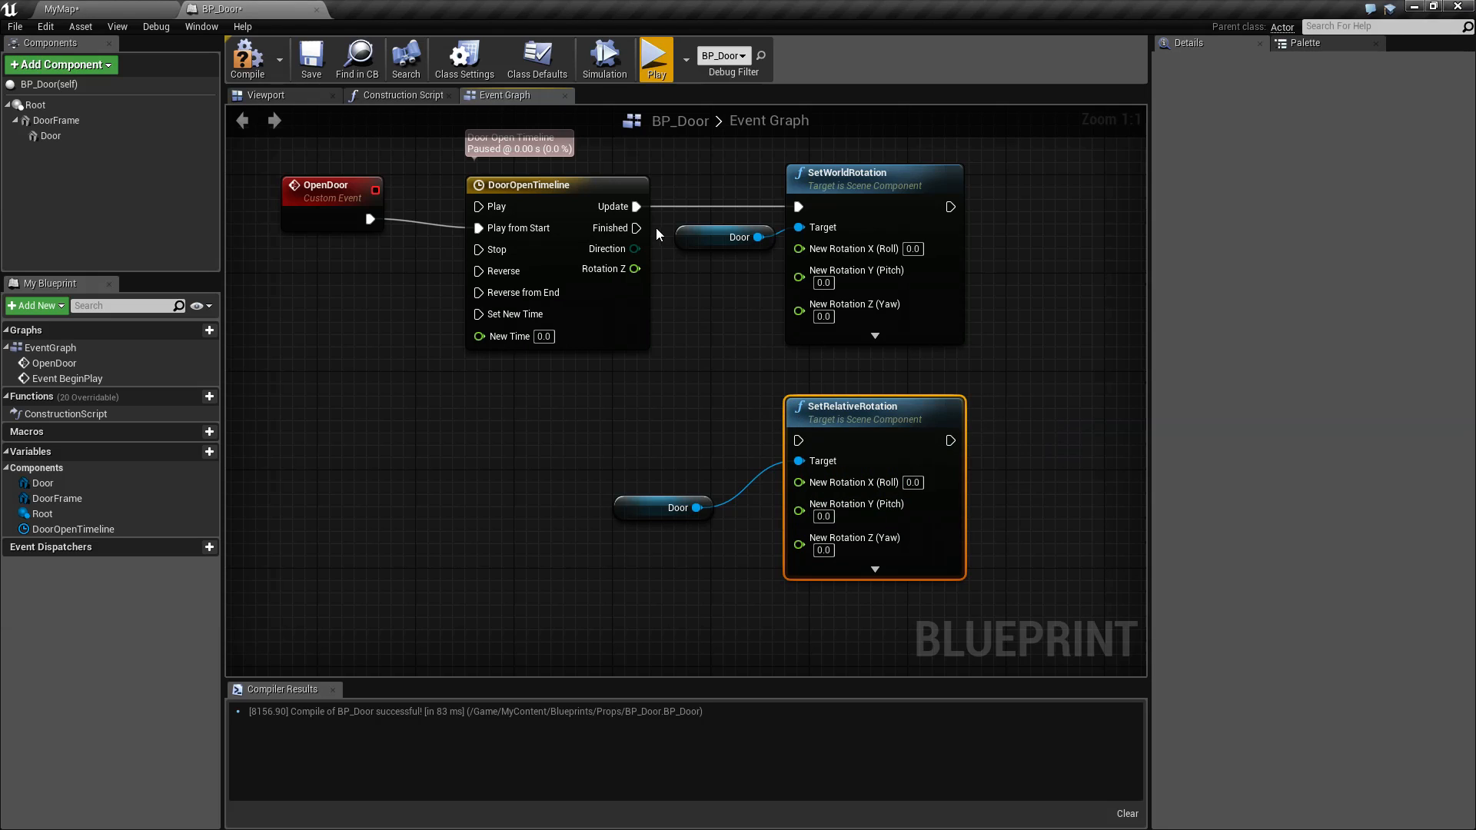
Step: Move SetWorldRotation and its Door reference aside, and wire DoorOpenTimeline's Update and Rotation Z into SetRelativeRotation's execution input and New Rotation Z (Yaw)
left_click_drag(910, 343, 910, 344)
right_click_drag(911, 343, 801, 388)
left_click_drag(760, 245, 951, 233)
left_click_drag(526, 251, 690, 483)
left_click_drag(526, 313, 531, 324)
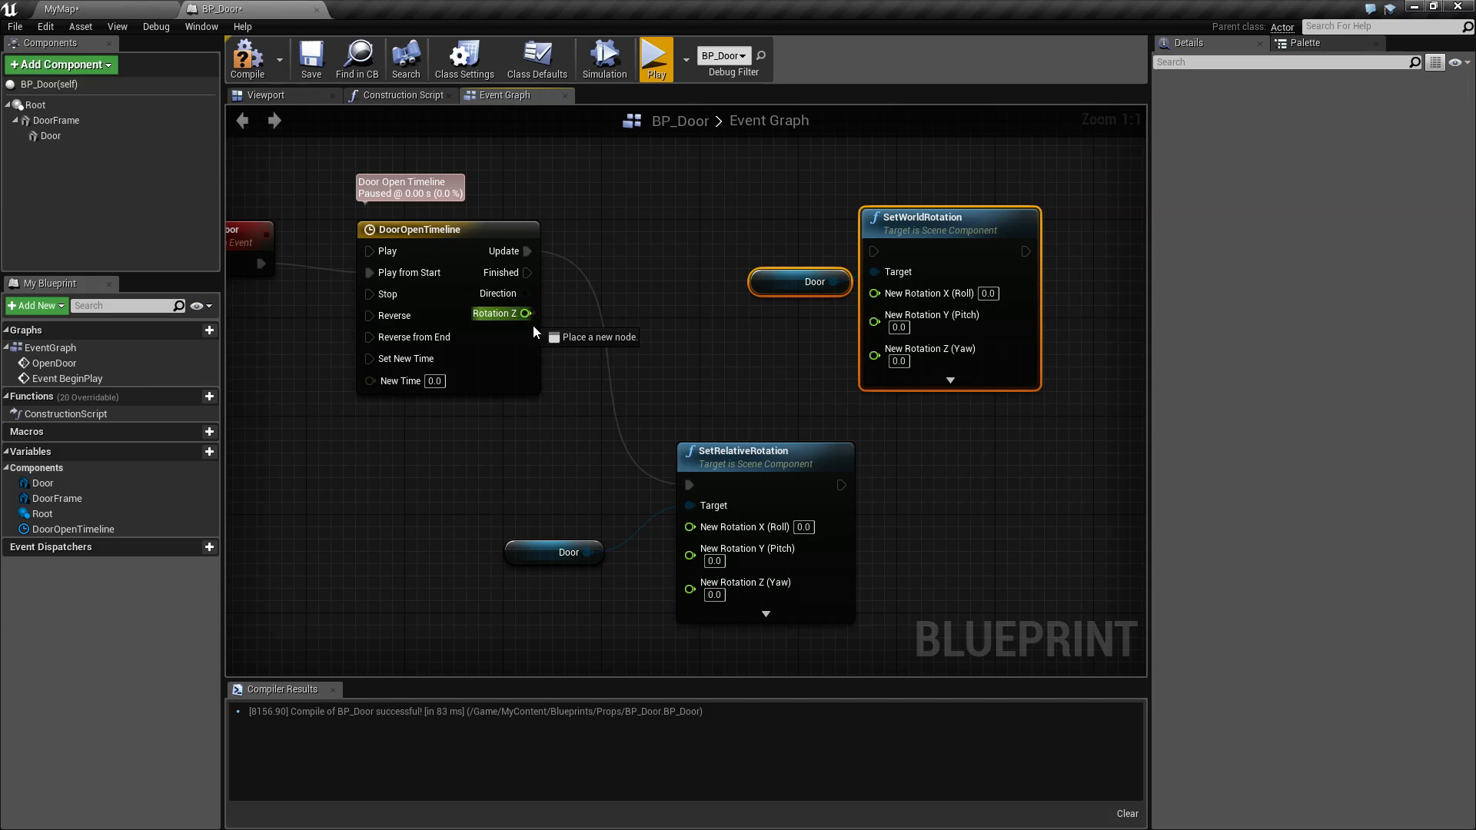
left_click_drag(696, 592, 691, 590)
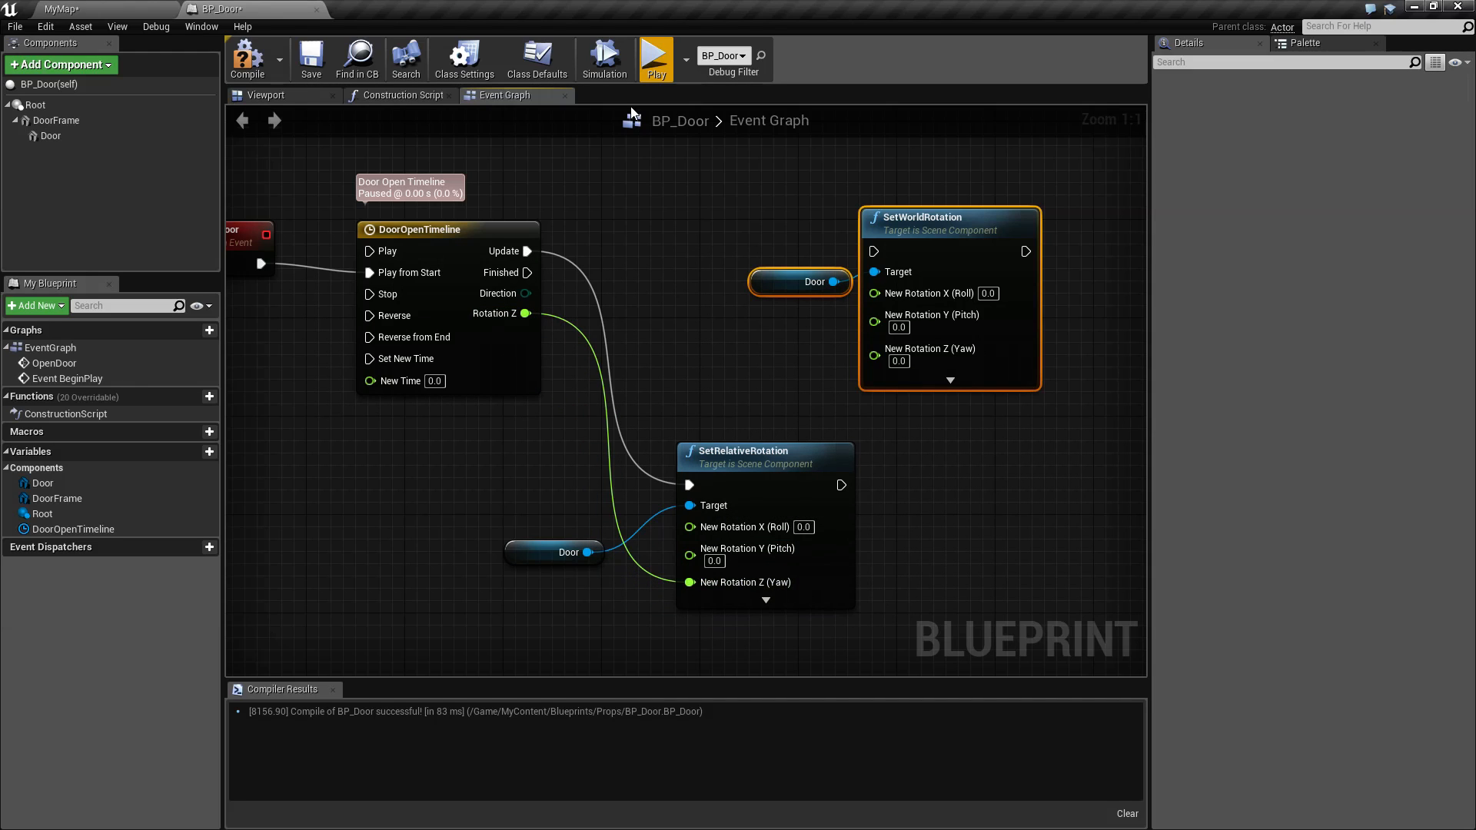
Step: Play-test the level from the BP_Door editor, running towards the doors to check how they open with relative rotation
left_click(656, 60)
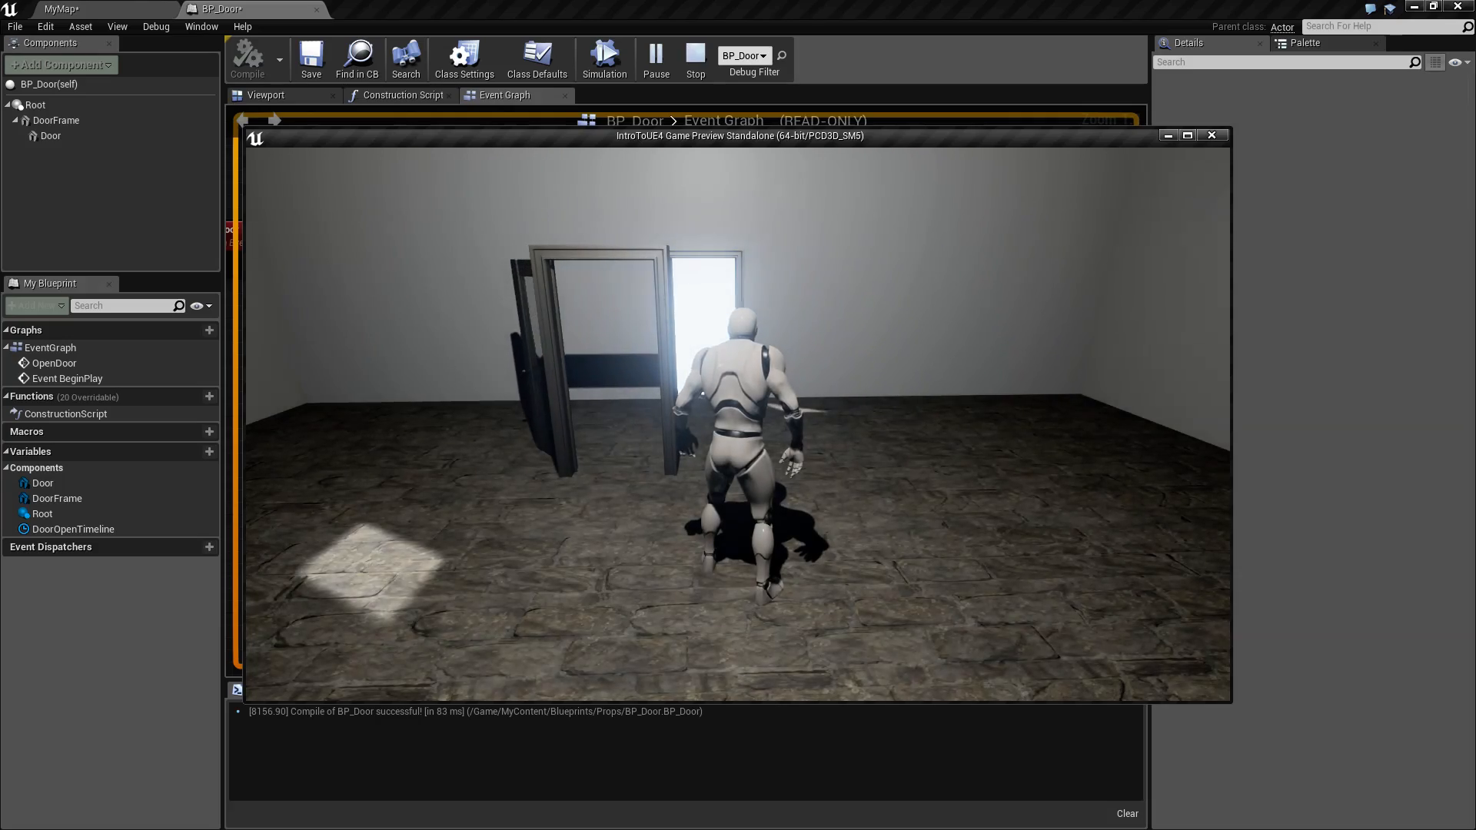
key("w")
key("w")
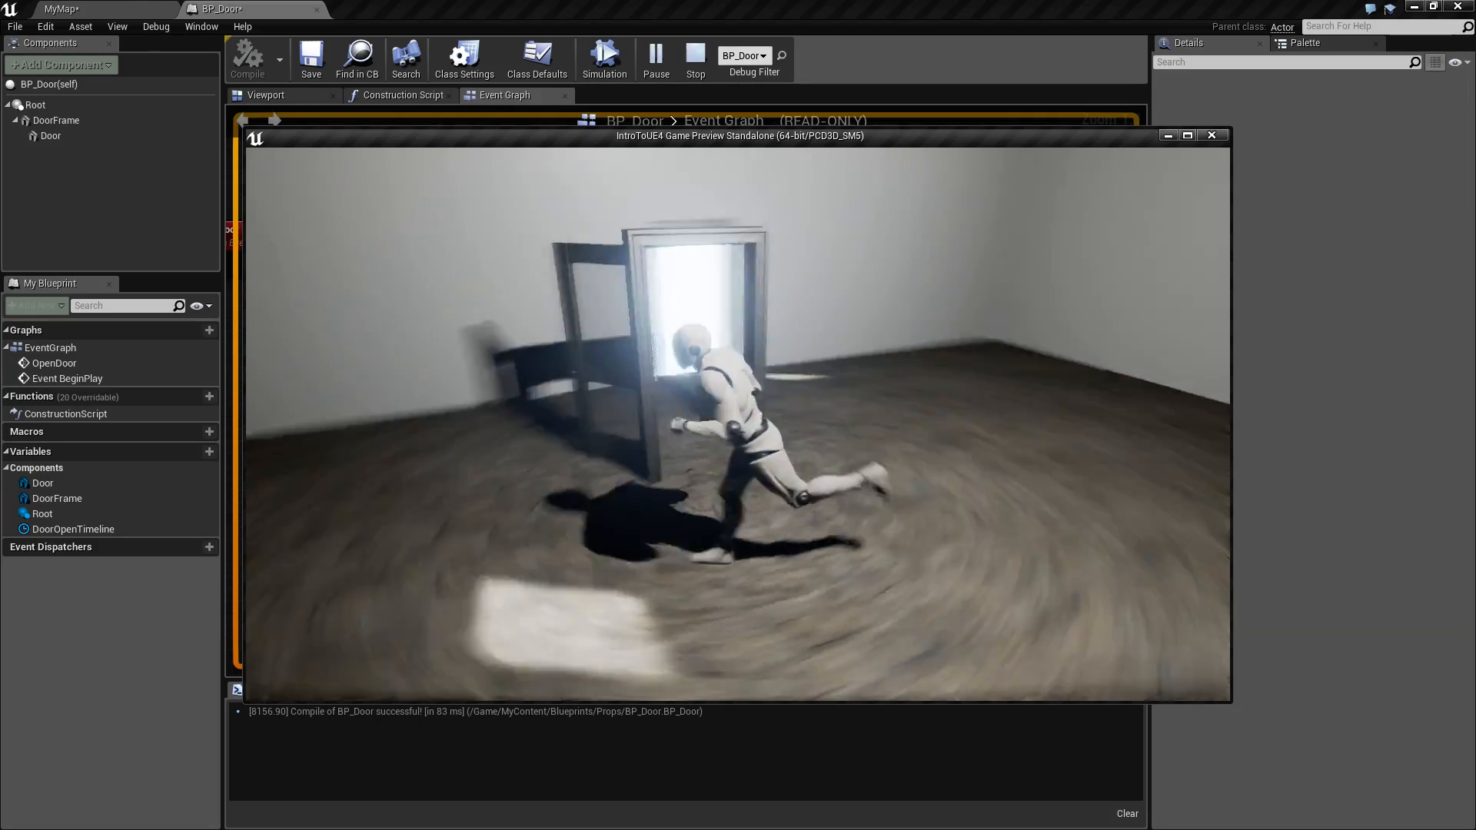
key("Escape")
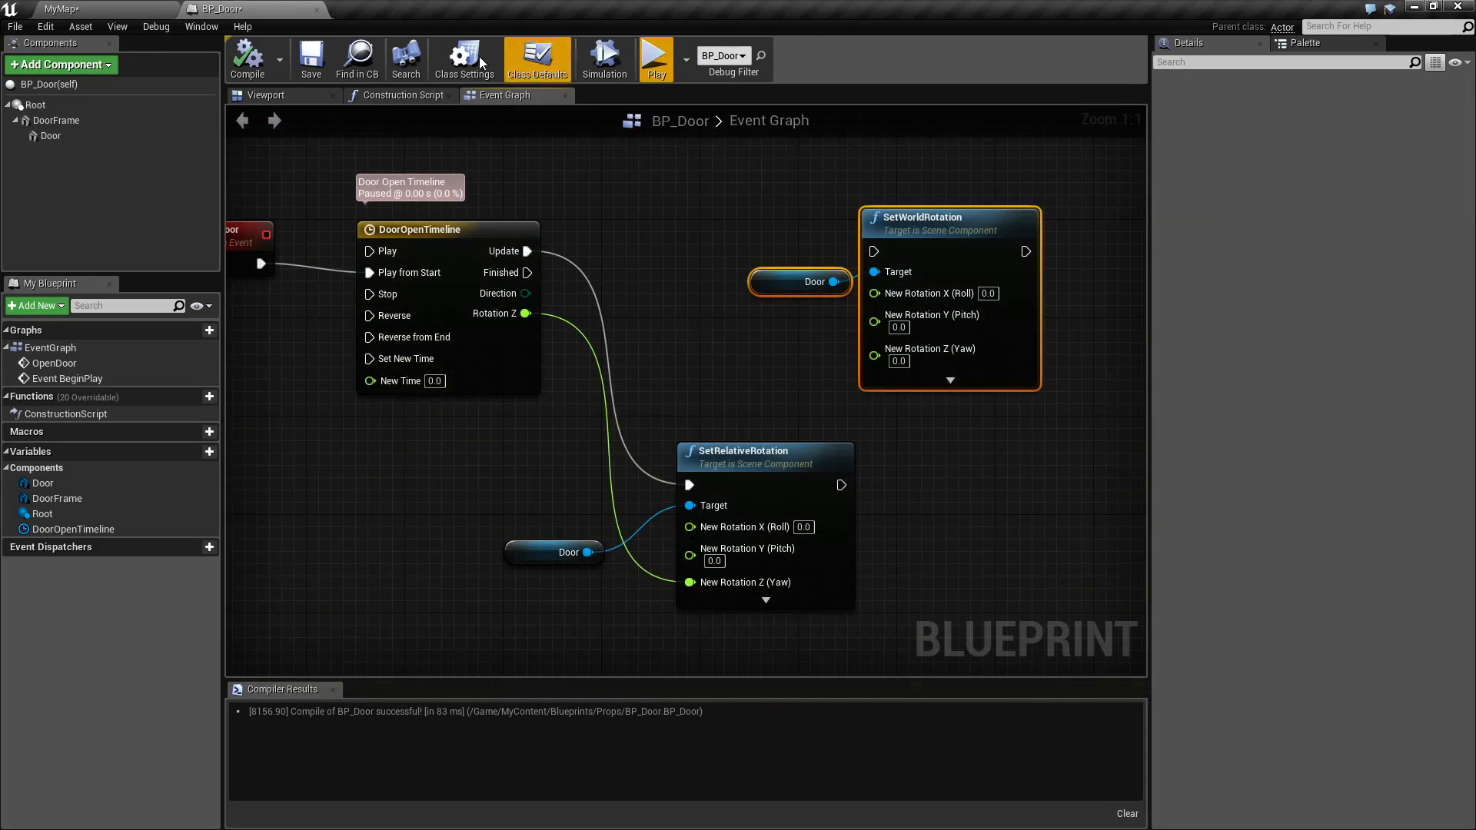
Step: In MyMap, rotate BP_Door2 about its vertical axis to about 130°
left_click(106, 8)
left_click(705, 296)
right_click_drag(705, 297, 669, 262)
left_click_drag(652, 447, 703, 451)
Step: Play-test MyMap with BP_Door2 at its new angle, running around it to check the door's swing
left_click(741, 58)
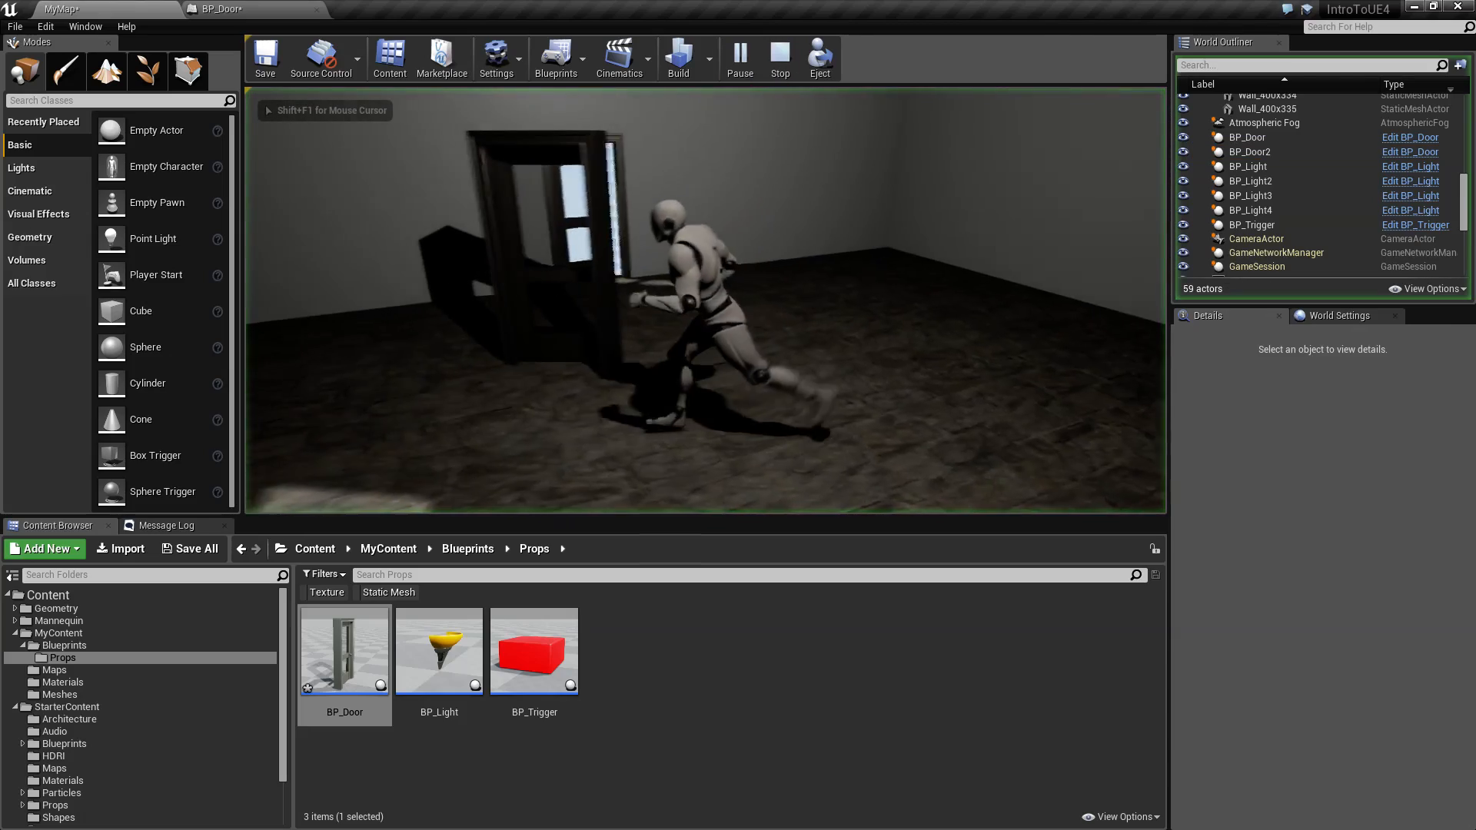
key("w")
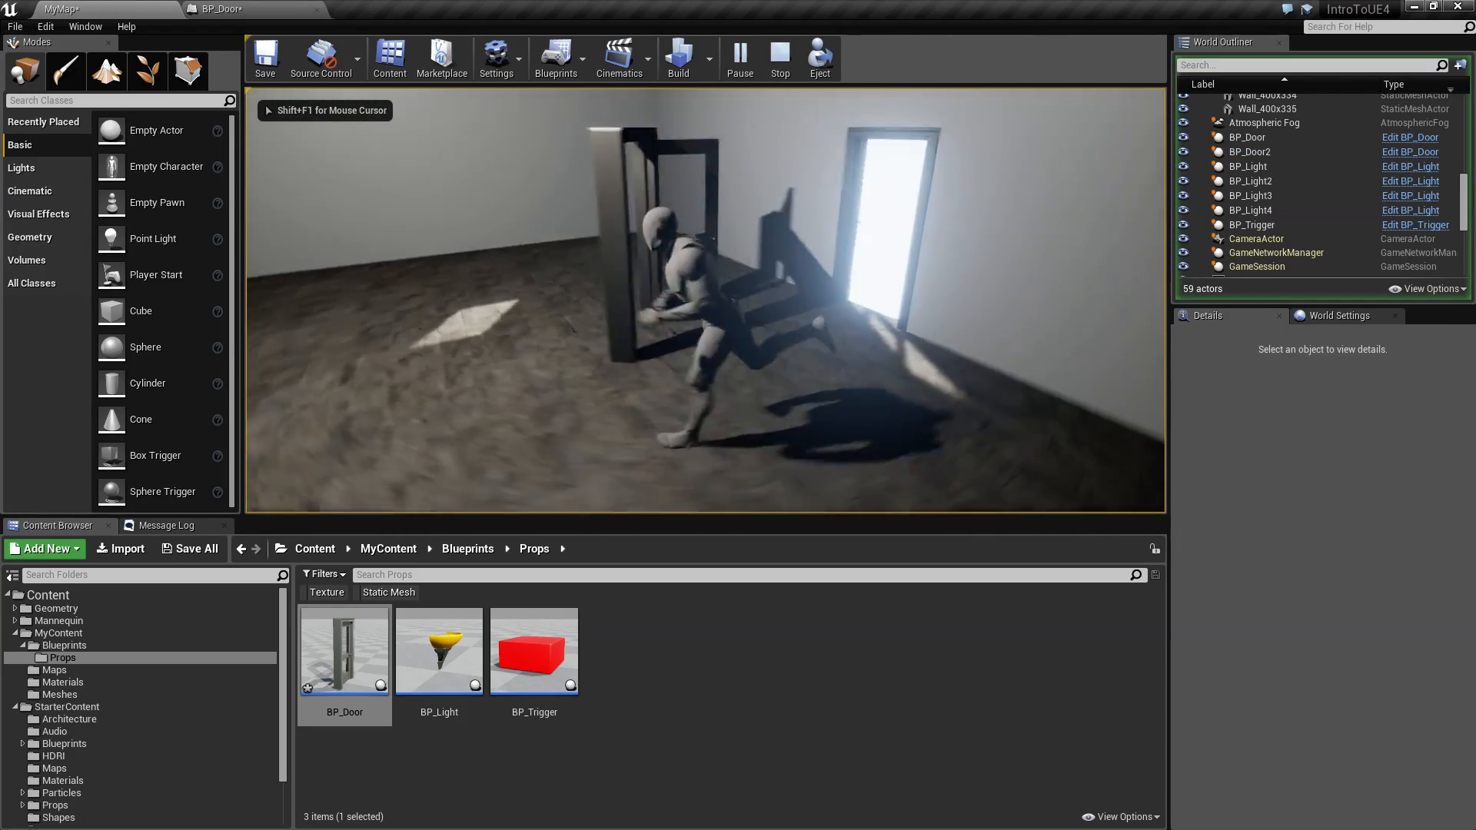
key("Escape")
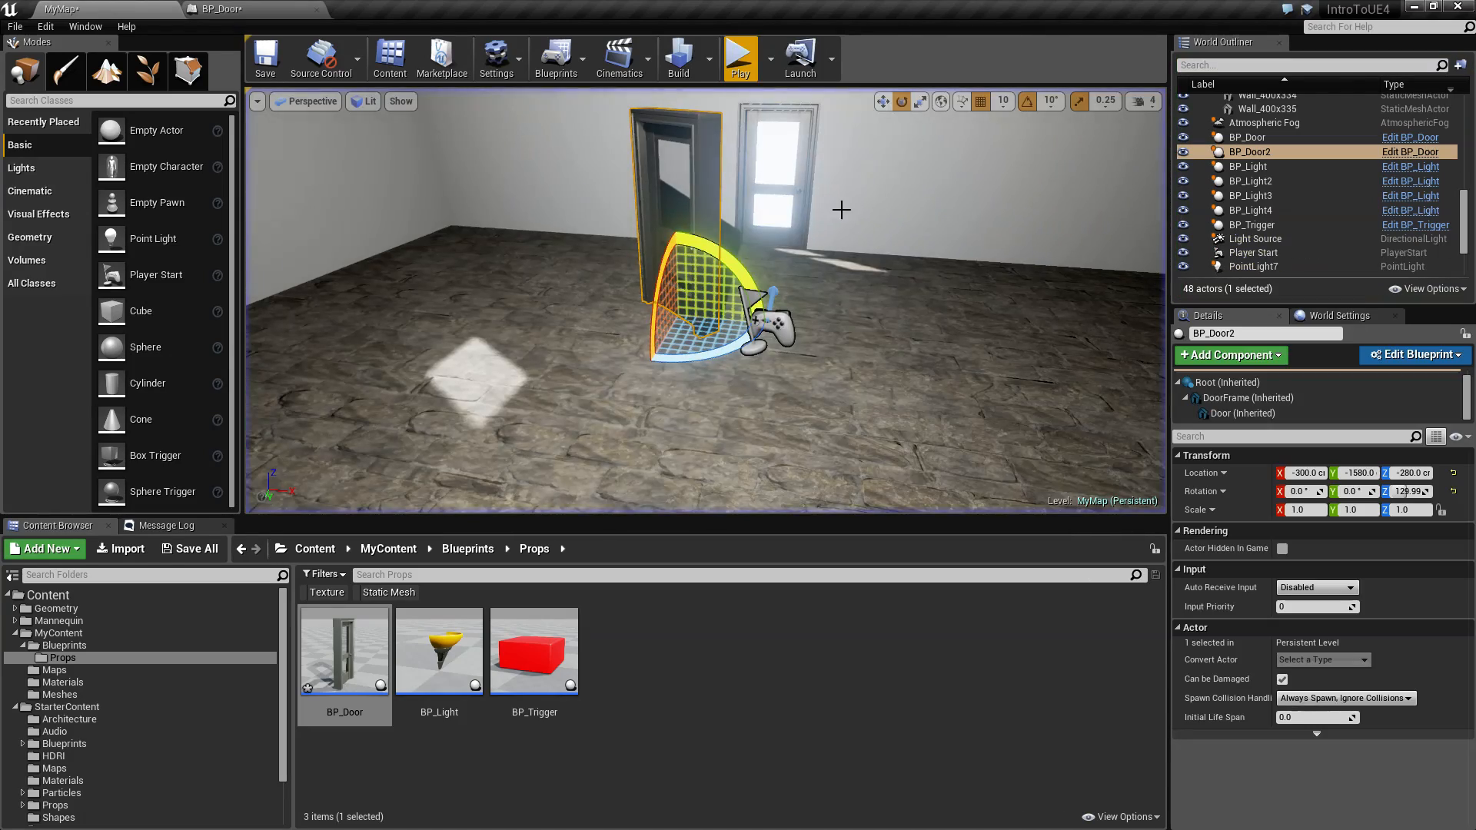
Step: Back in BP_Door's Event Graph, delete the unused SetWorldRotation node together with its Door reference
left_click(290, 7)
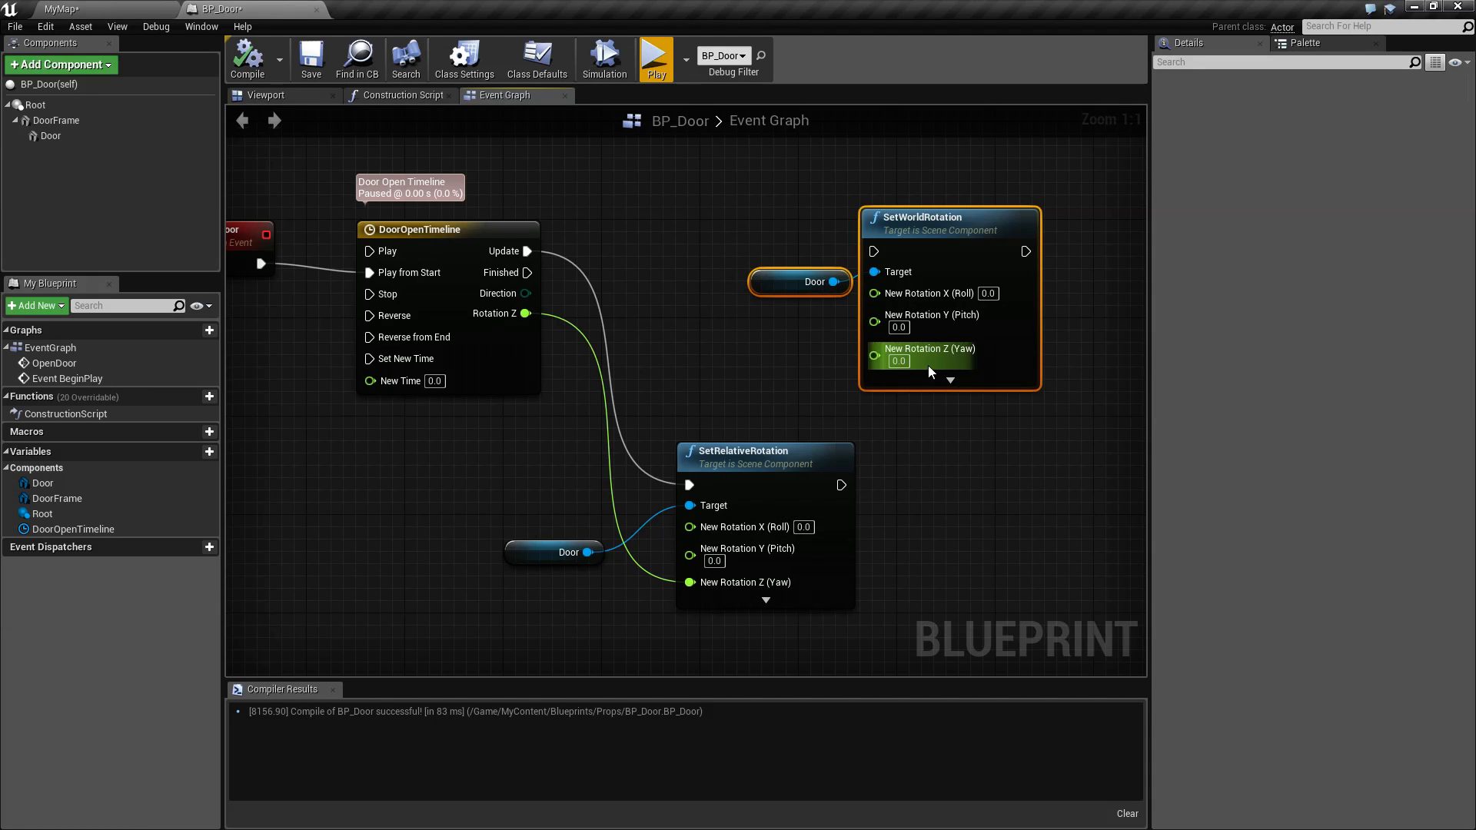
right_click_drag(734, 359, 804, 393)
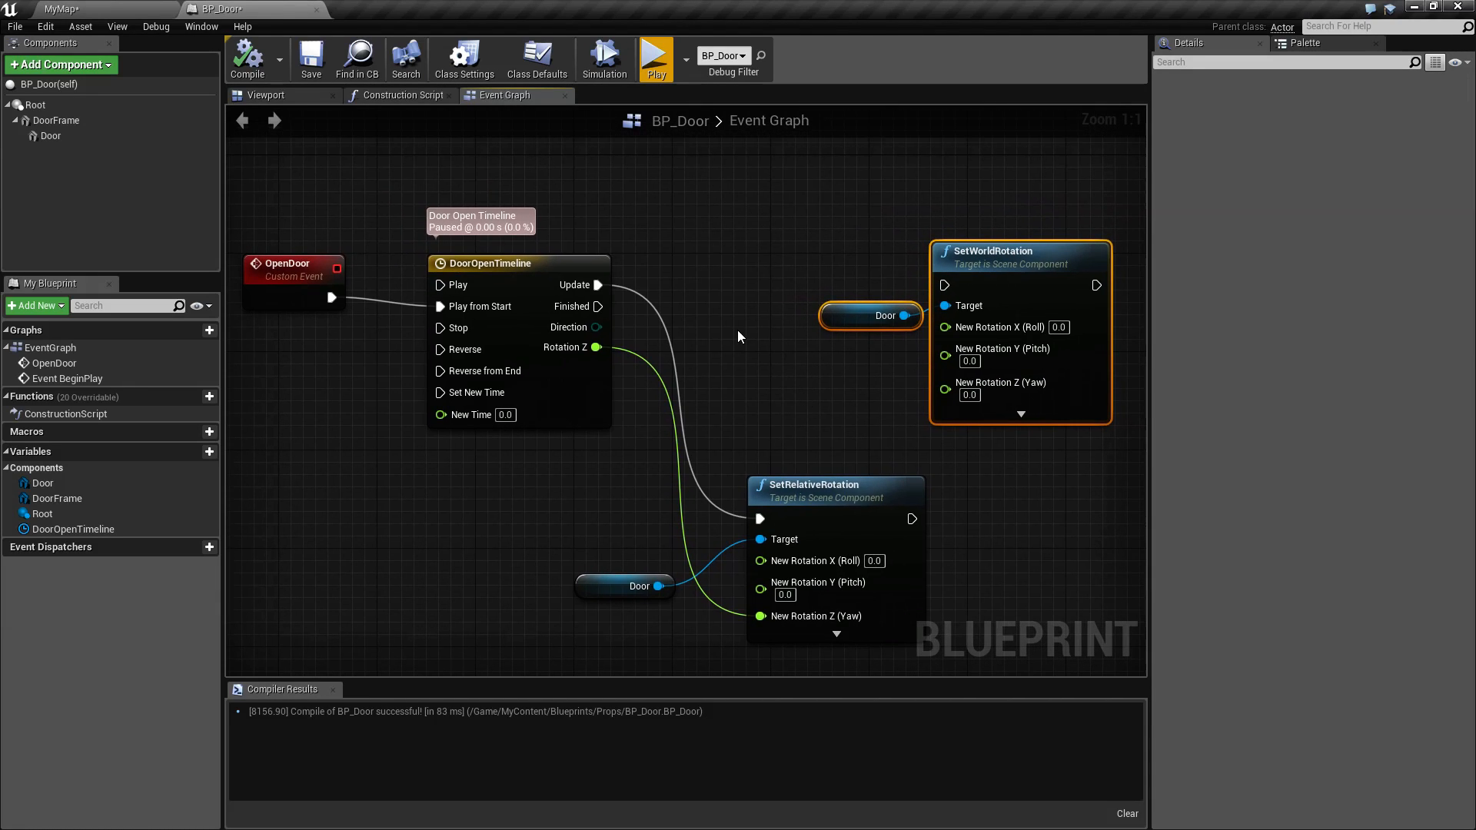
left_click(50, 136)
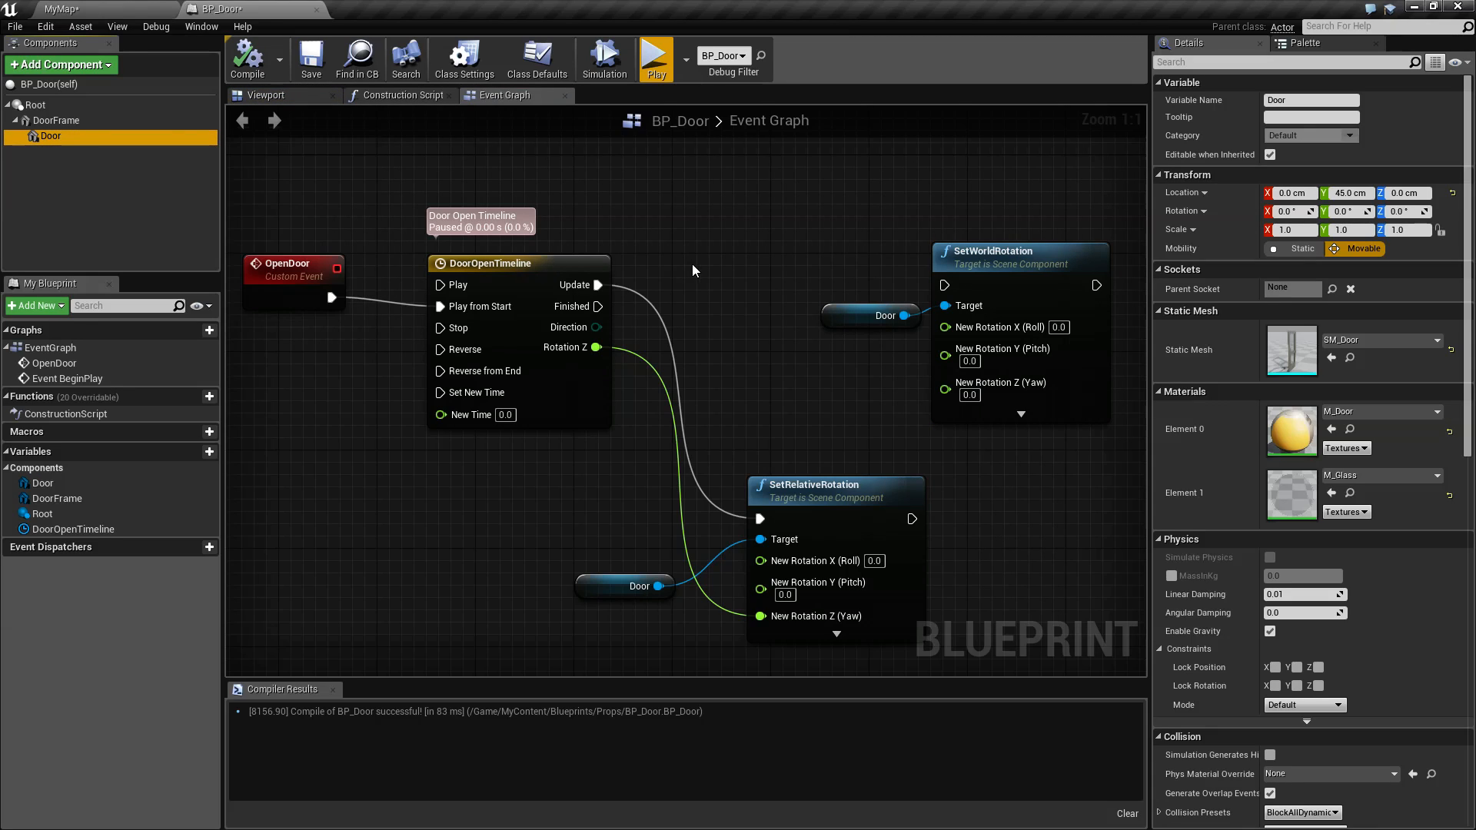
right_click_drag(795, 233, 729, 236)
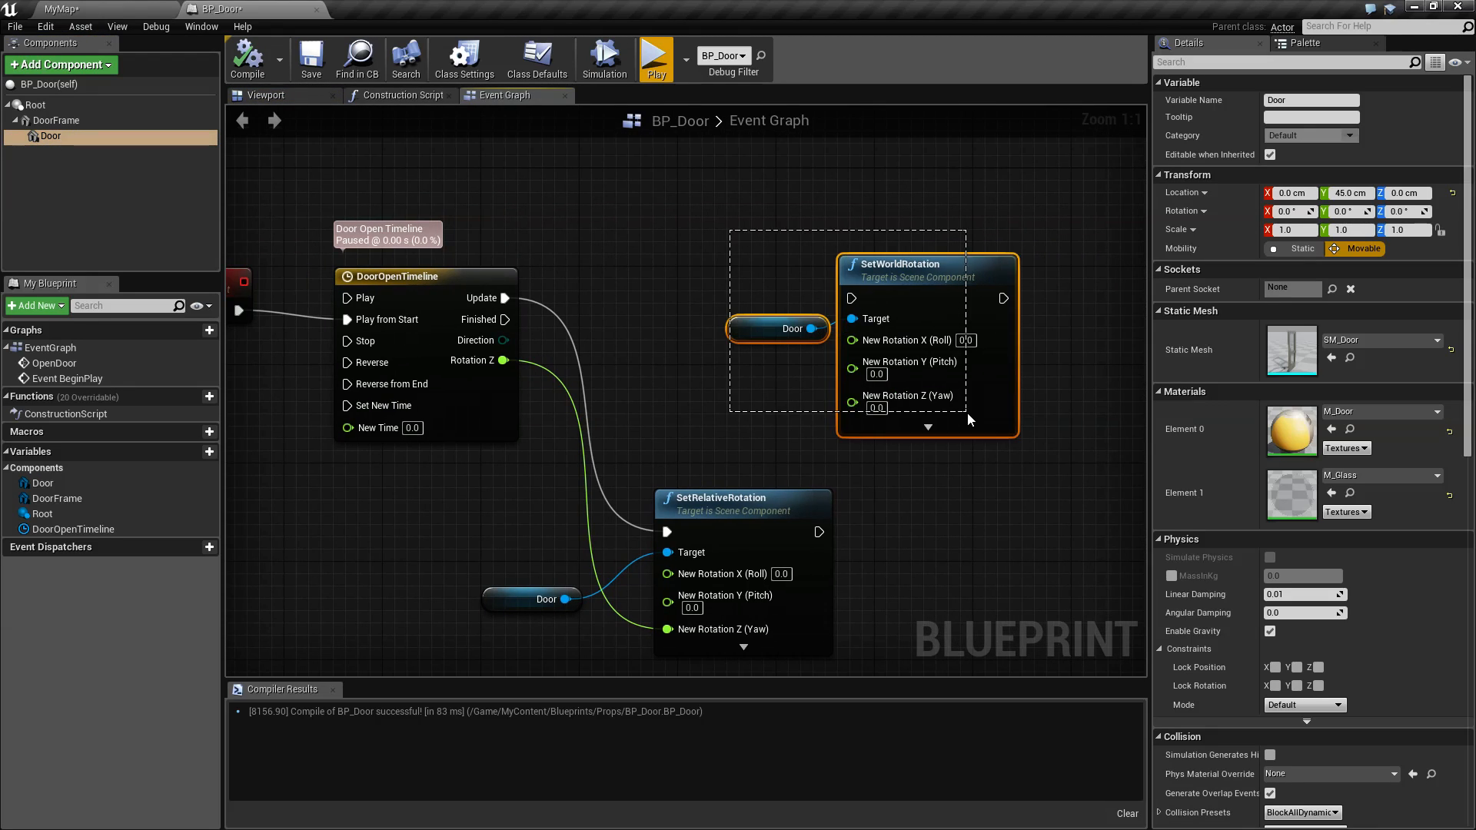
left_click_drag(967, 413, 969, 415)
key("Delete")
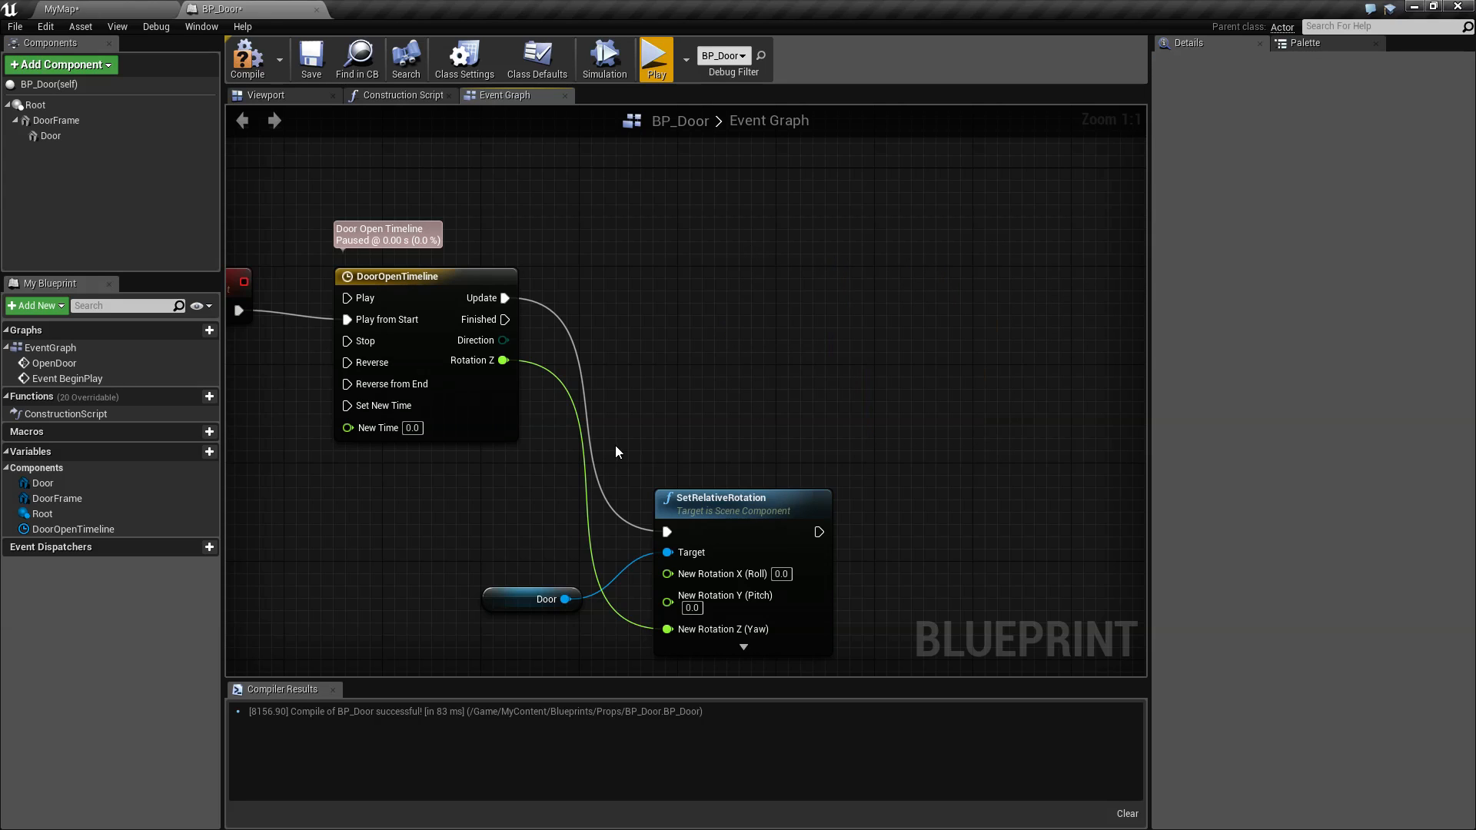
Step: Line up SetRelativeRotation with the timeline's Update output and tuck its Door reference compactly between the two nodes
left_click_drag(805, 618, 805, 618)
left_click_drag(788, 523, 834, 289)
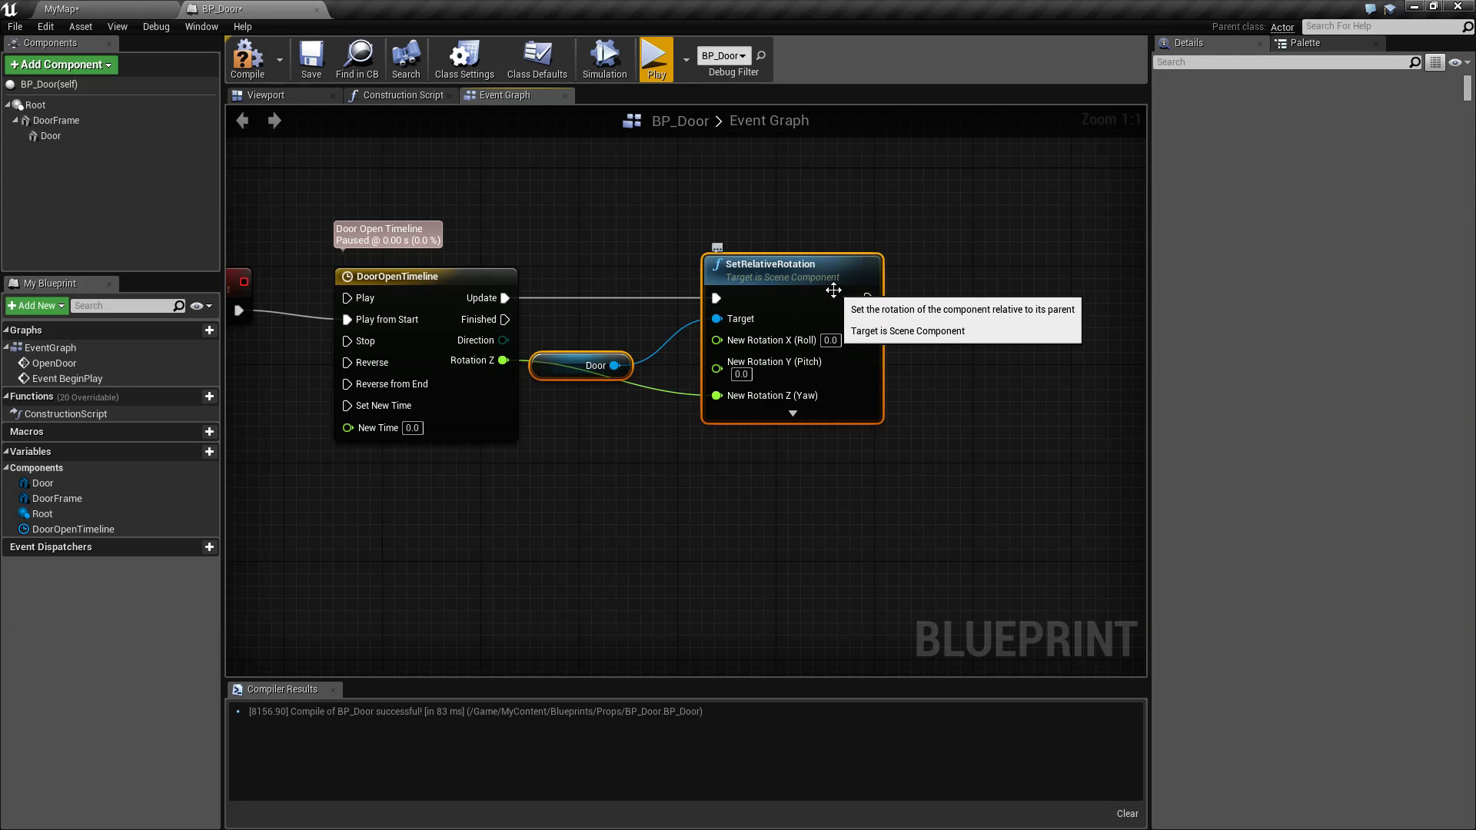
left_click(623, 356)
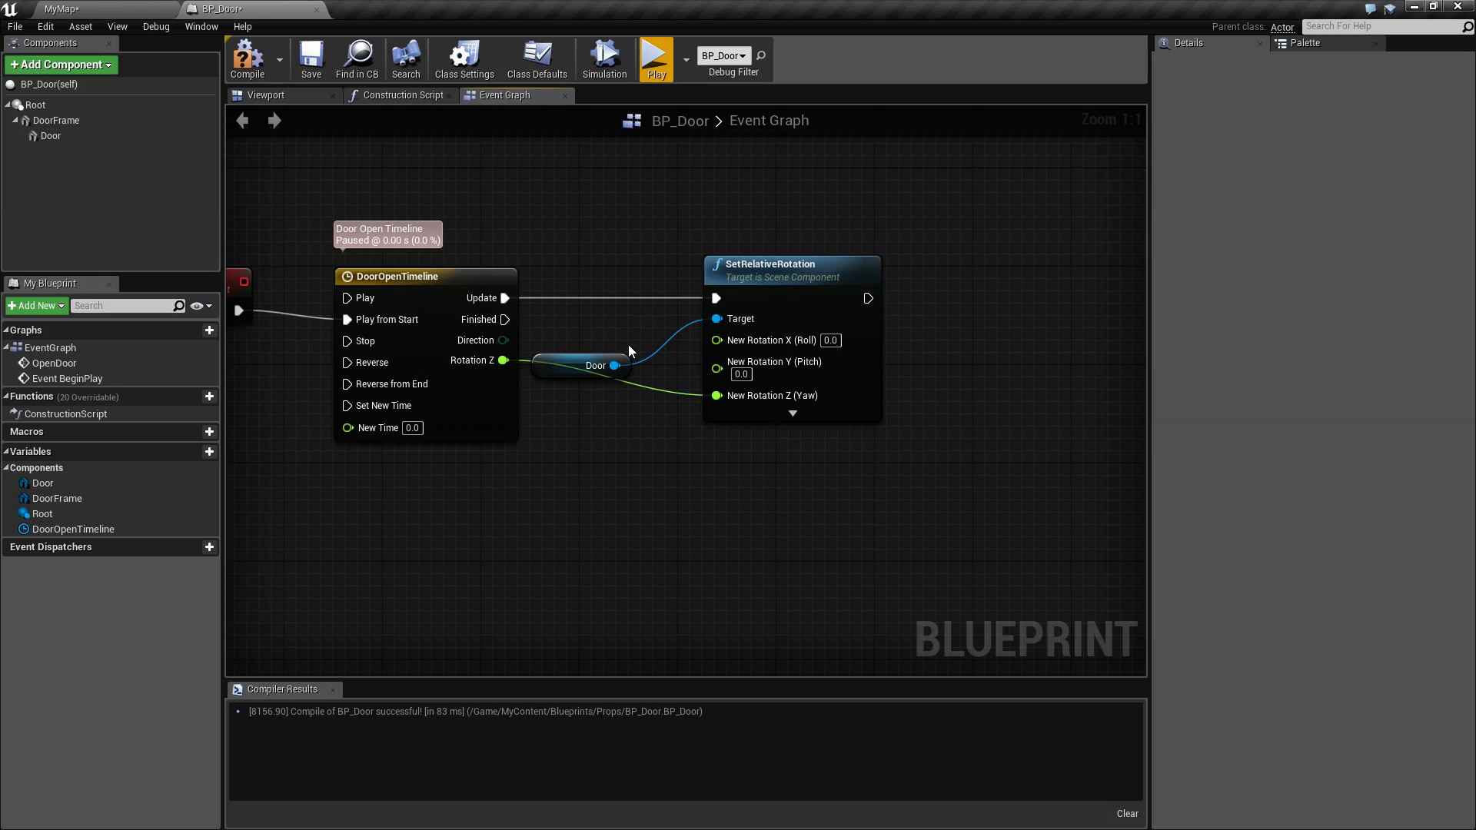
left_click_drag(629, 348, 681, 325)
left_click_drag(772, 312, 709, 309)
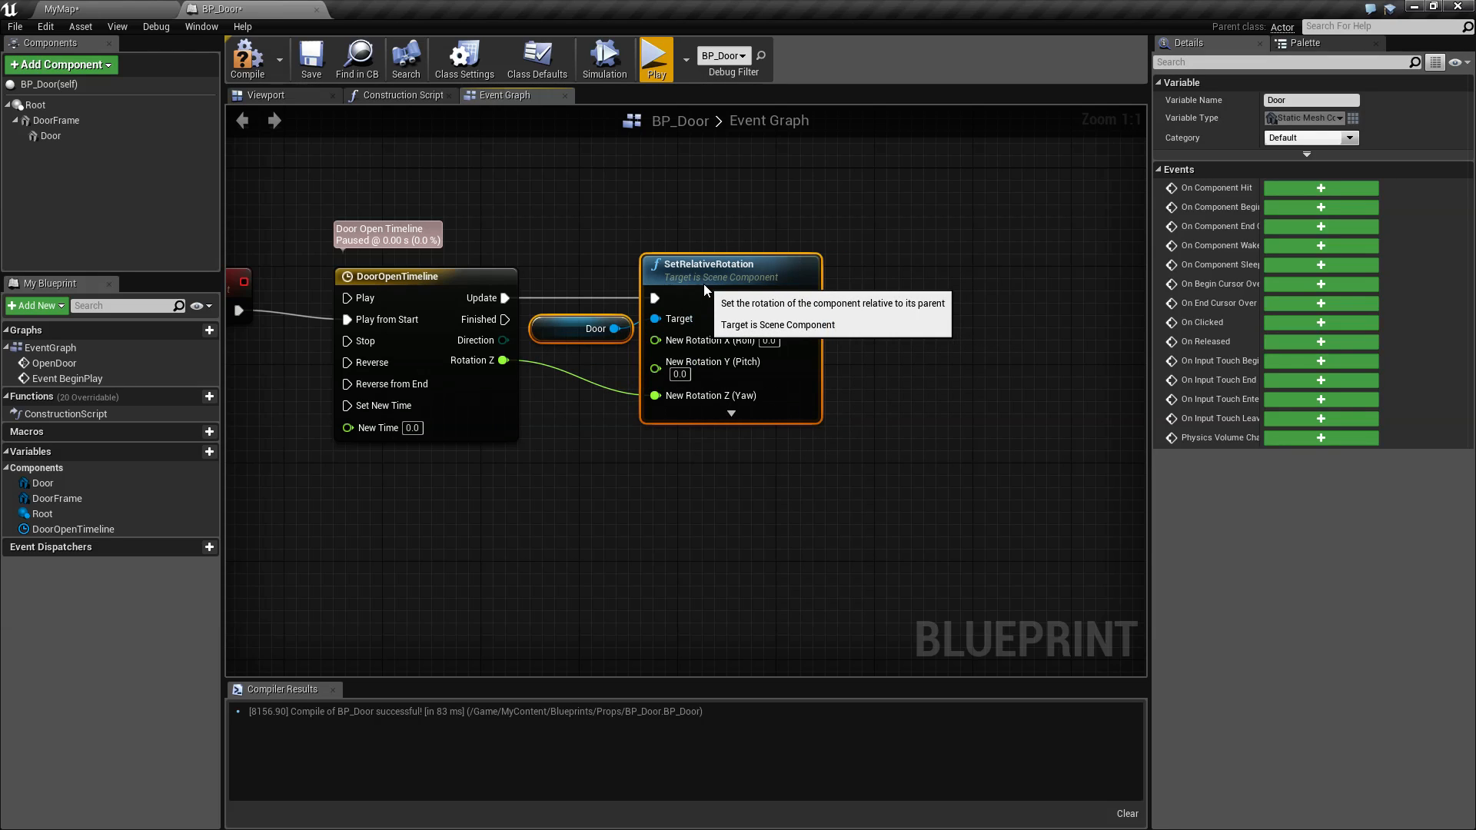
Step: Compile and save BP_Door, and briefly play-test the level with the relative-rotation setup
left_click(266, 94)
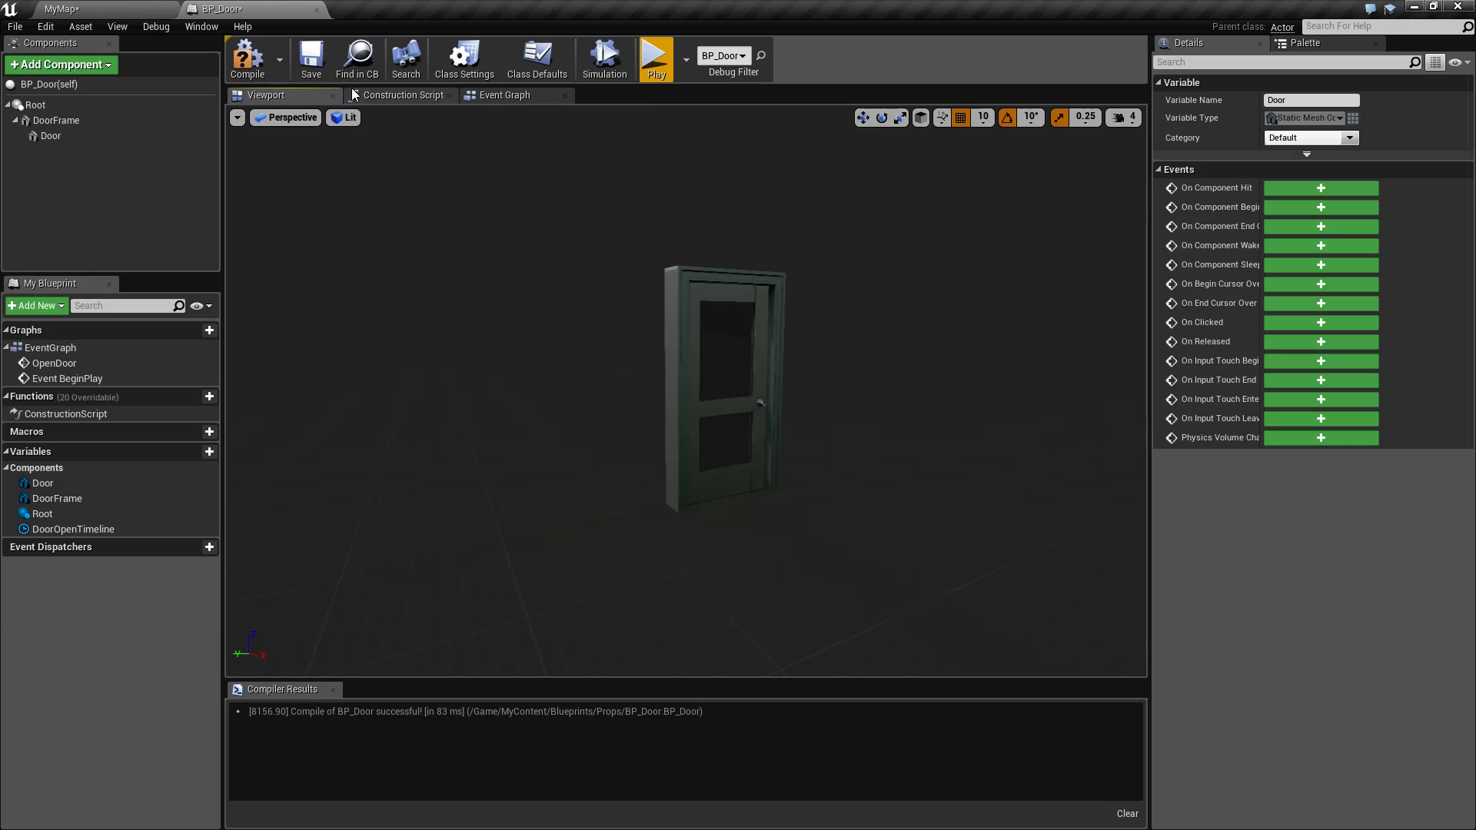
left_click(272, 65)
left_click(471, 96)
right_click_drag(584, 494, 675, 502)
left_click_drag(673, 227, 827, 477)
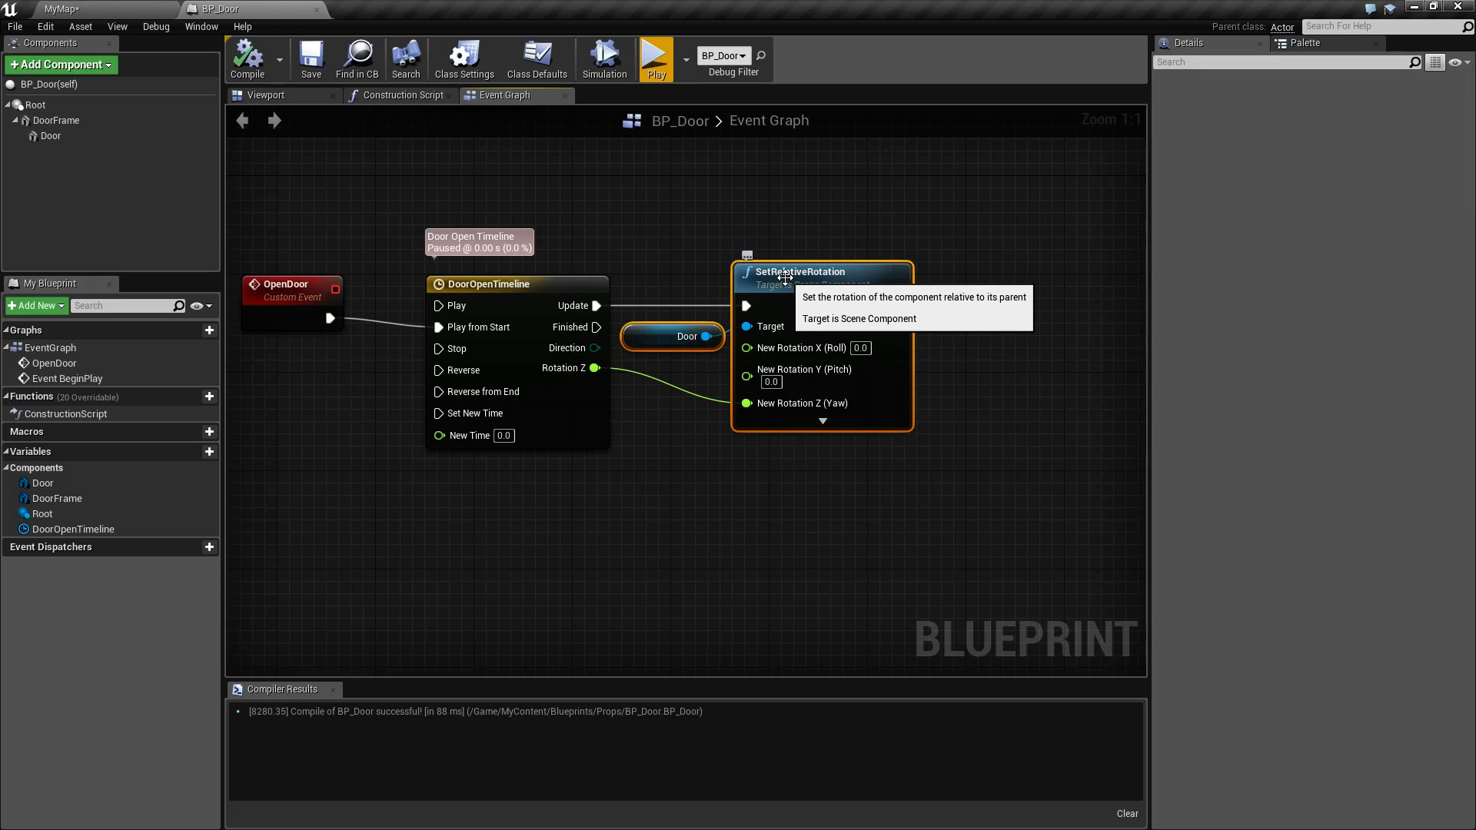
left_click_drag(677, 243, 829, 435)
left_click(799, 458)
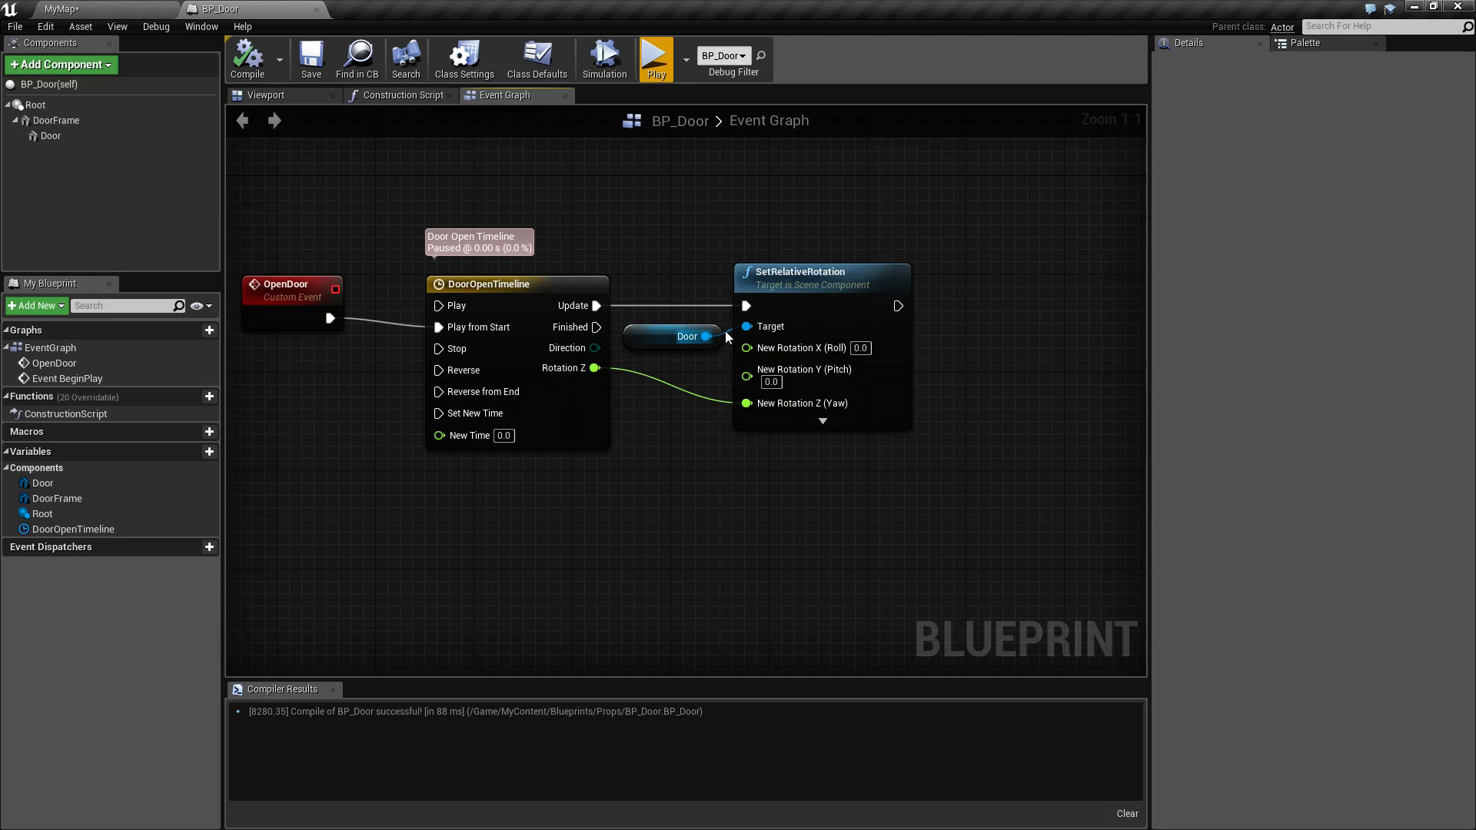
left_click(655, 65)
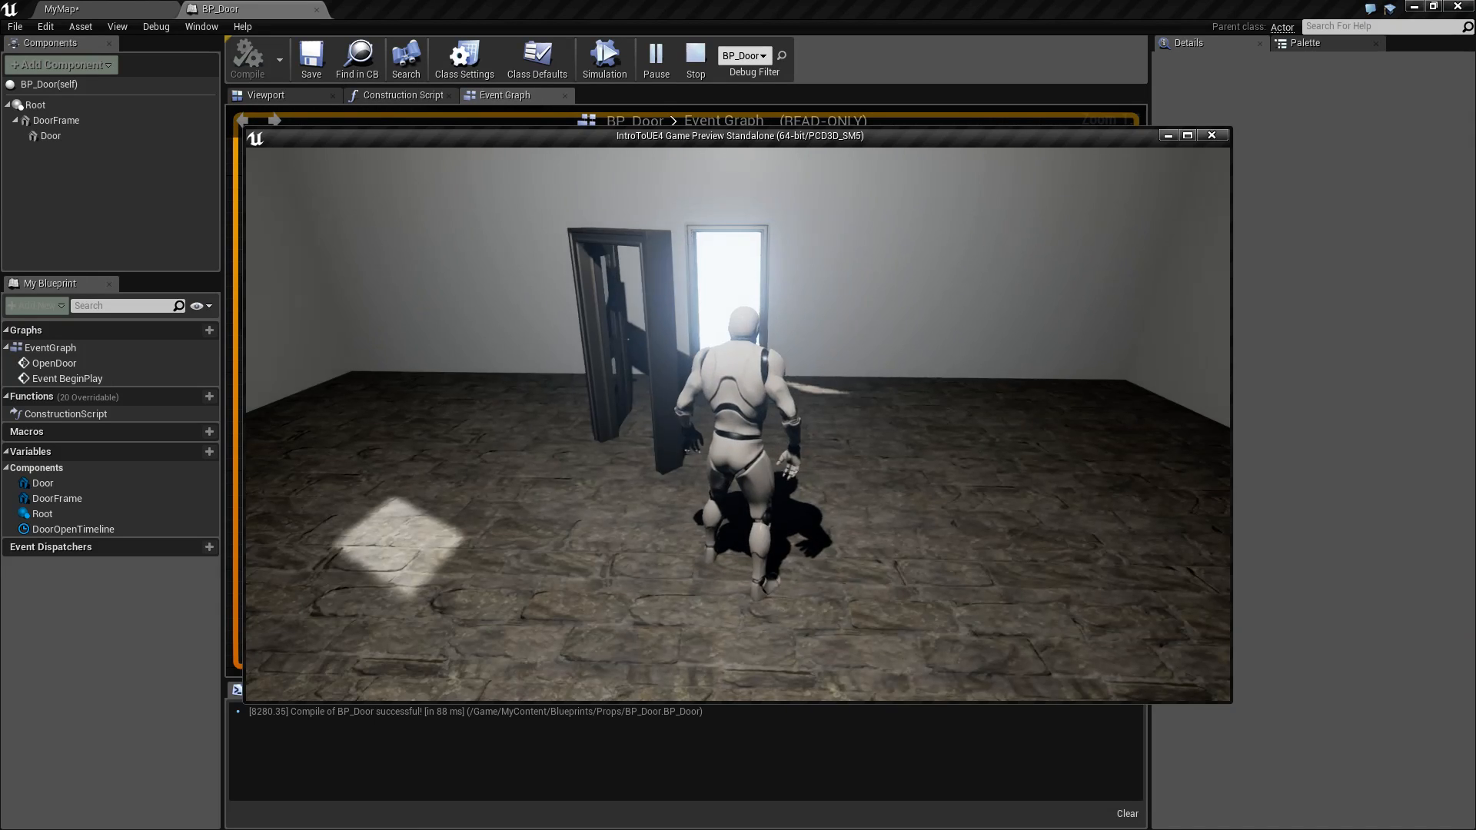
key("Escape")
Step: Delete the second test door, BP_Door2, from MyMap
left_click(69, 8)
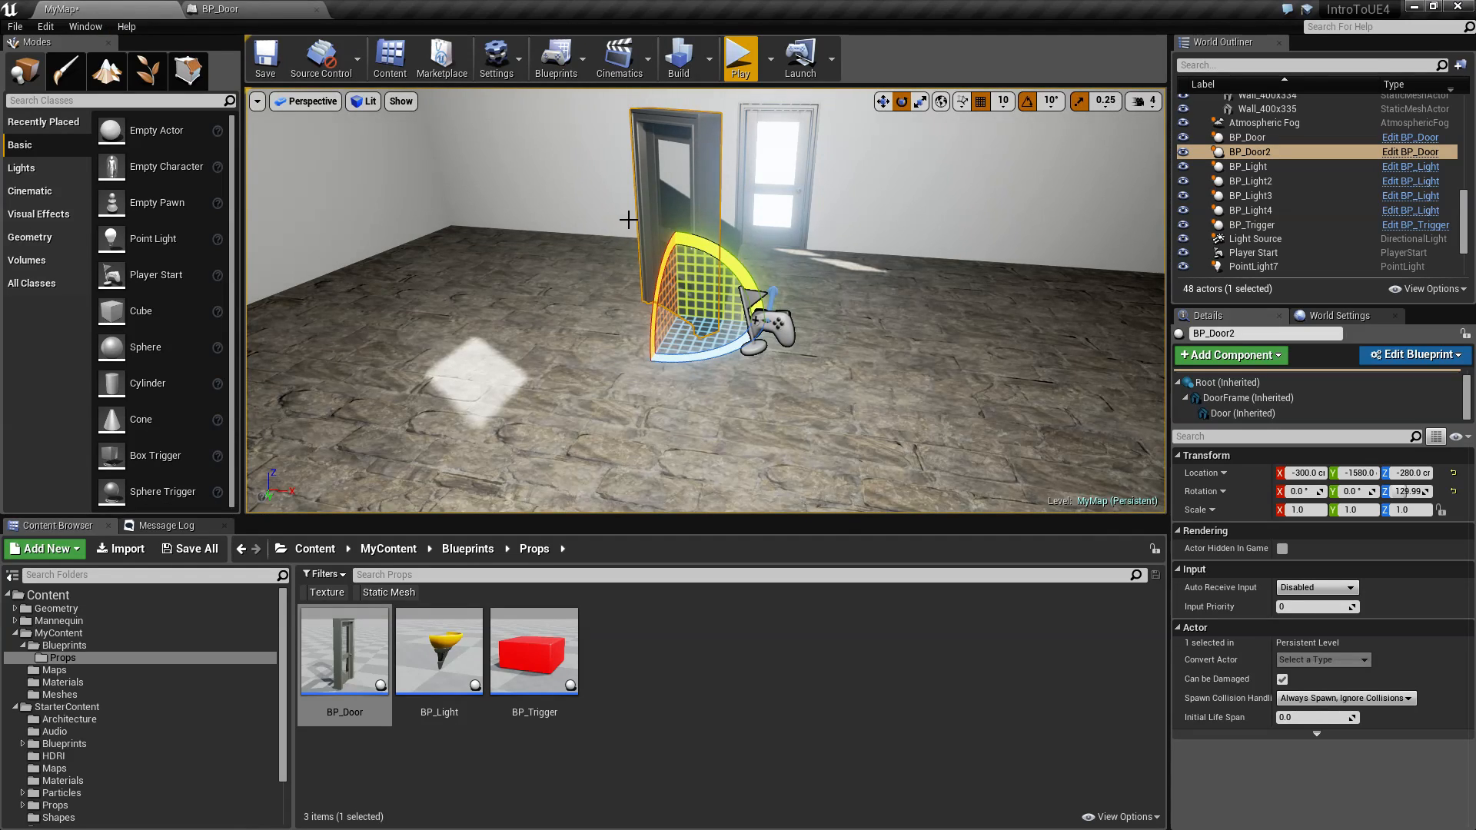
right_click_drag(639, 217, 642, 216)
key("Delete")
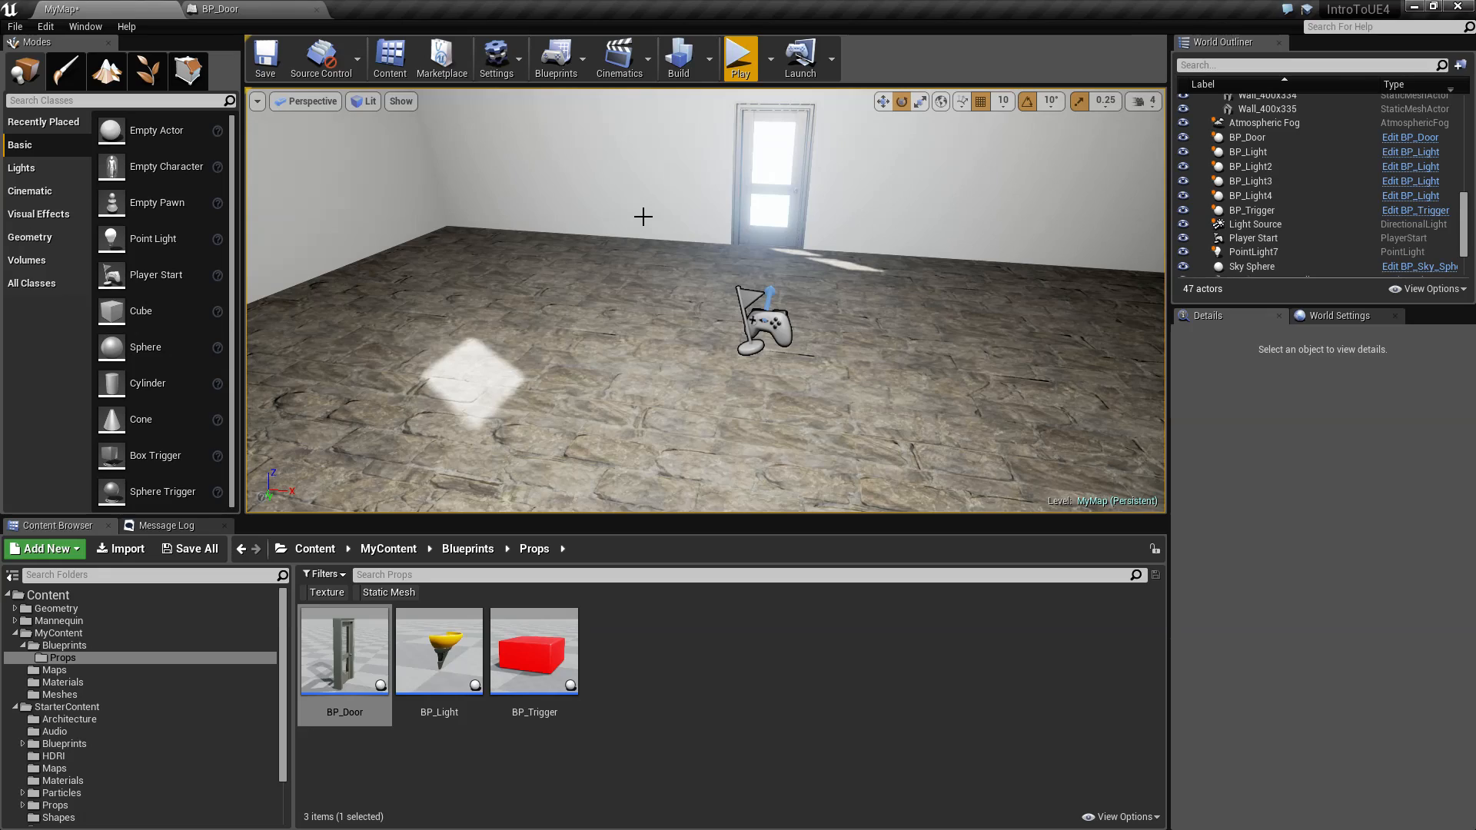
Step: Select Player Start, look over the remaining door in the room, and play-test MyMap with only that door
left_click(766, 334)
mouse_move(766, 334)
right_mouse_down()
mouse_move(600, 334)
mouse_move(754, 331)
right_mouse_up()
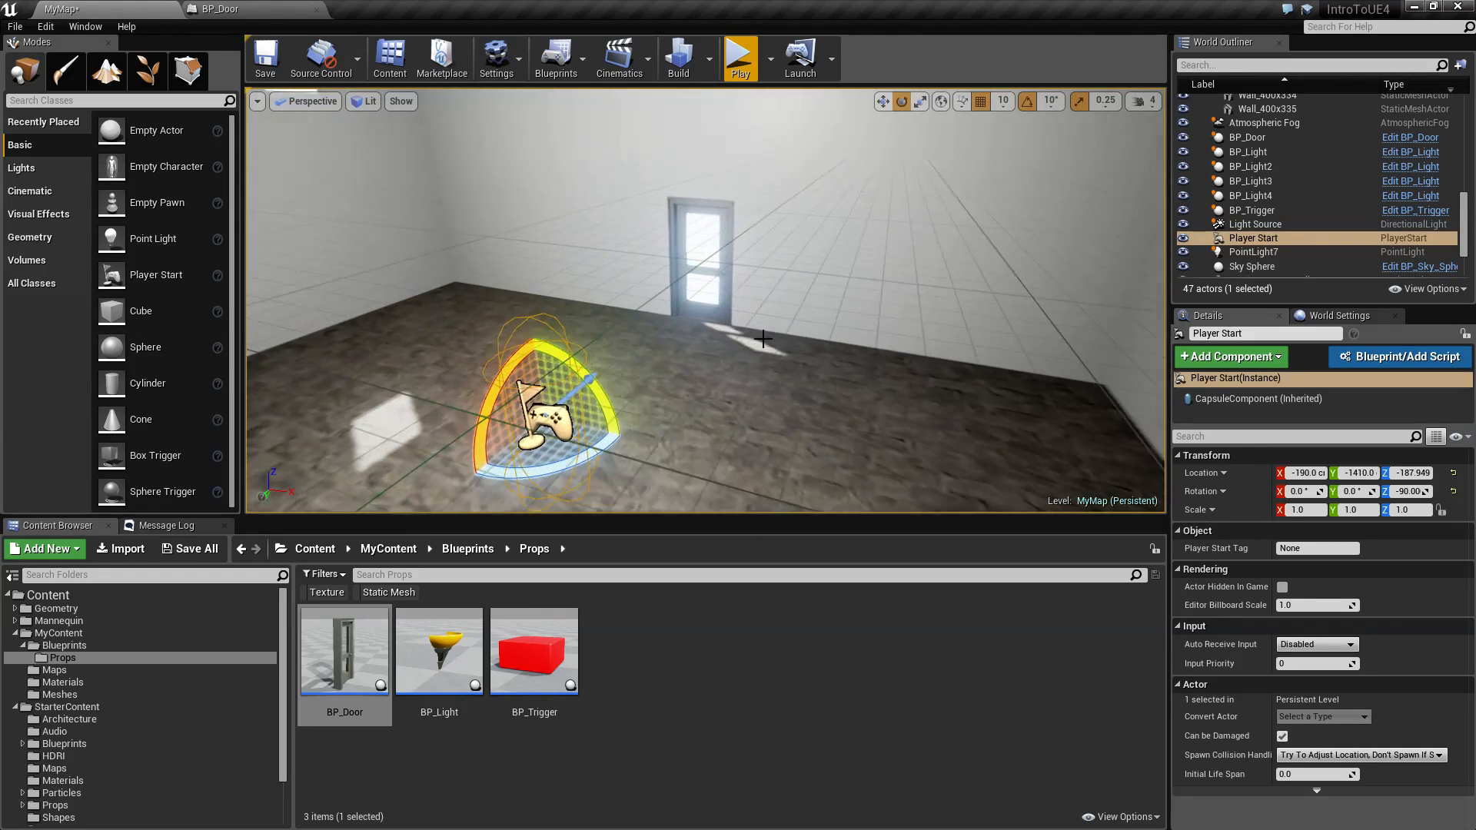
left_click(740, 55)
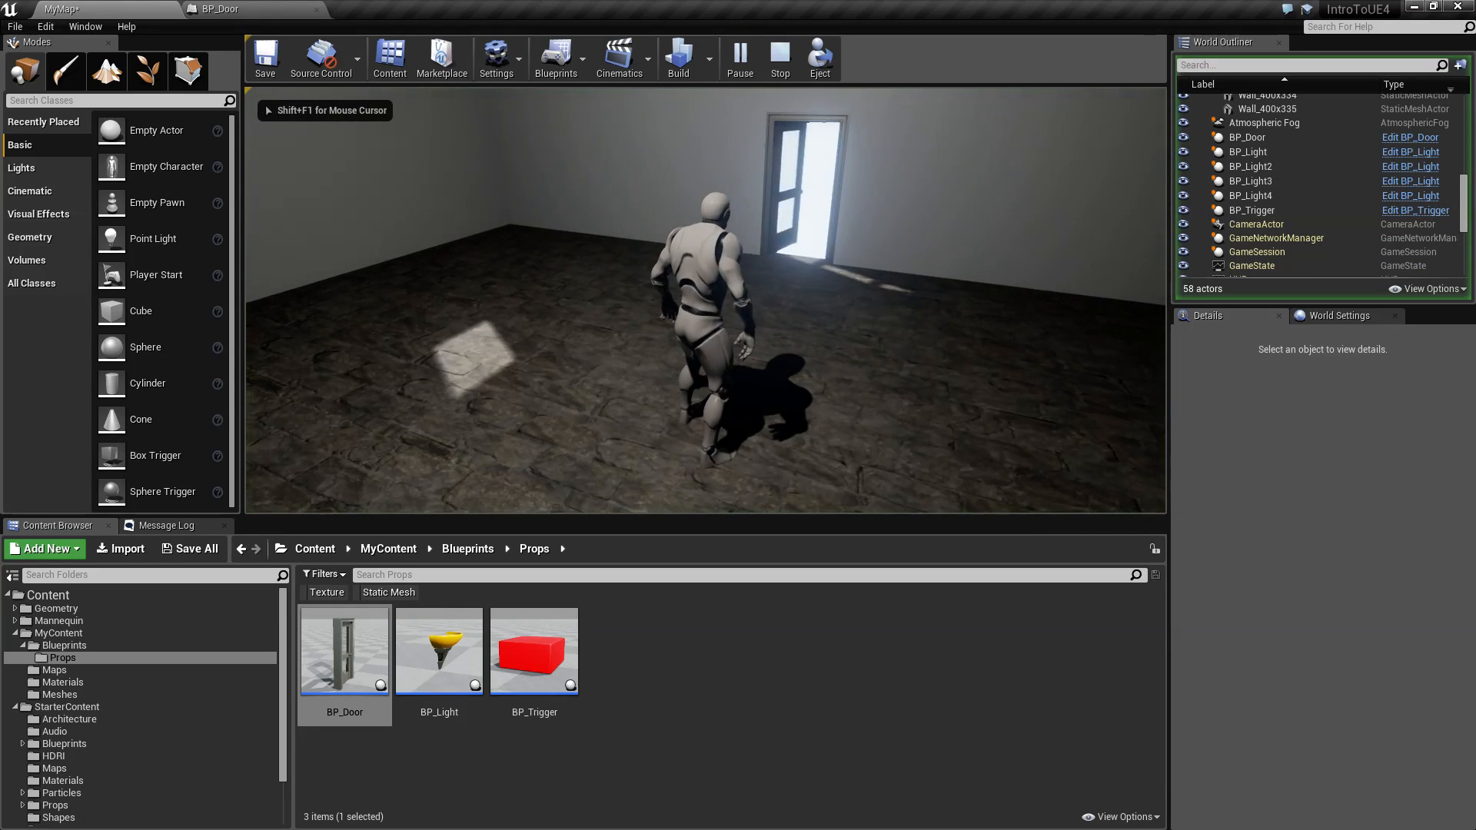
key("Escape")
Step: Delete the OpenDoor call and Event BeginPlay from BP_Door's Event Graph, keeping the OpenDoor custom event chain, and compile and save the Blueprint
left_click(219, 9)
right_click_drag(548, 227, 703, 365)
left_click_drag(751, 362, 637, 250)
key("Delete")
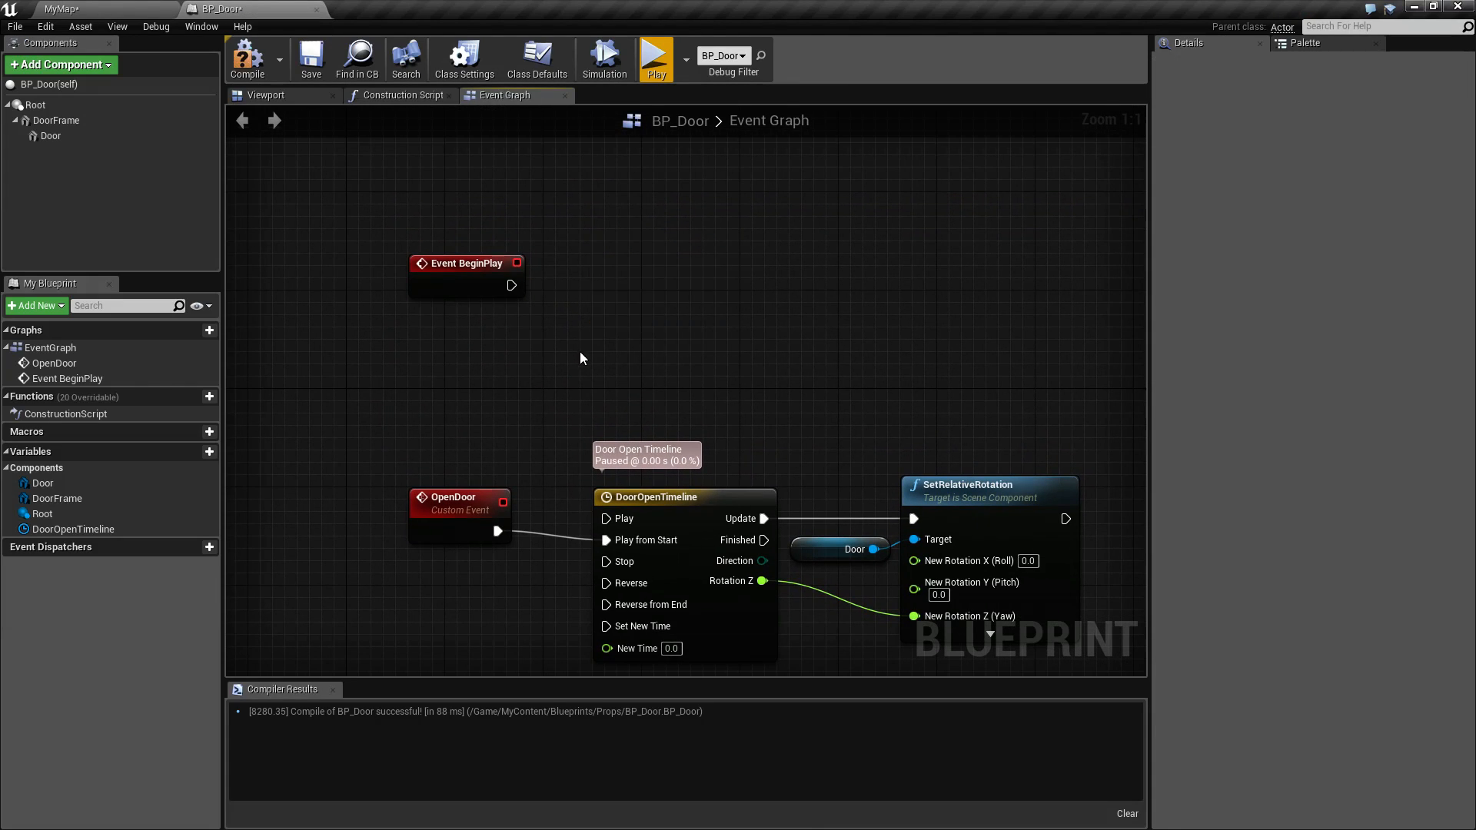
left_click_drag(576, 354, 399, 207)
key("Delete")
left_click(247, 58)
right_click_drag(567, 322, 504, 213)
left_click_drag(323, 302, 967, 566)
right_click_drag(897, 593, 850, 545)
left_click(247, 58)
Step: Play-test the level, running the character into the closed door from both sides to check its collision
left_click(654, 59)
key("w")
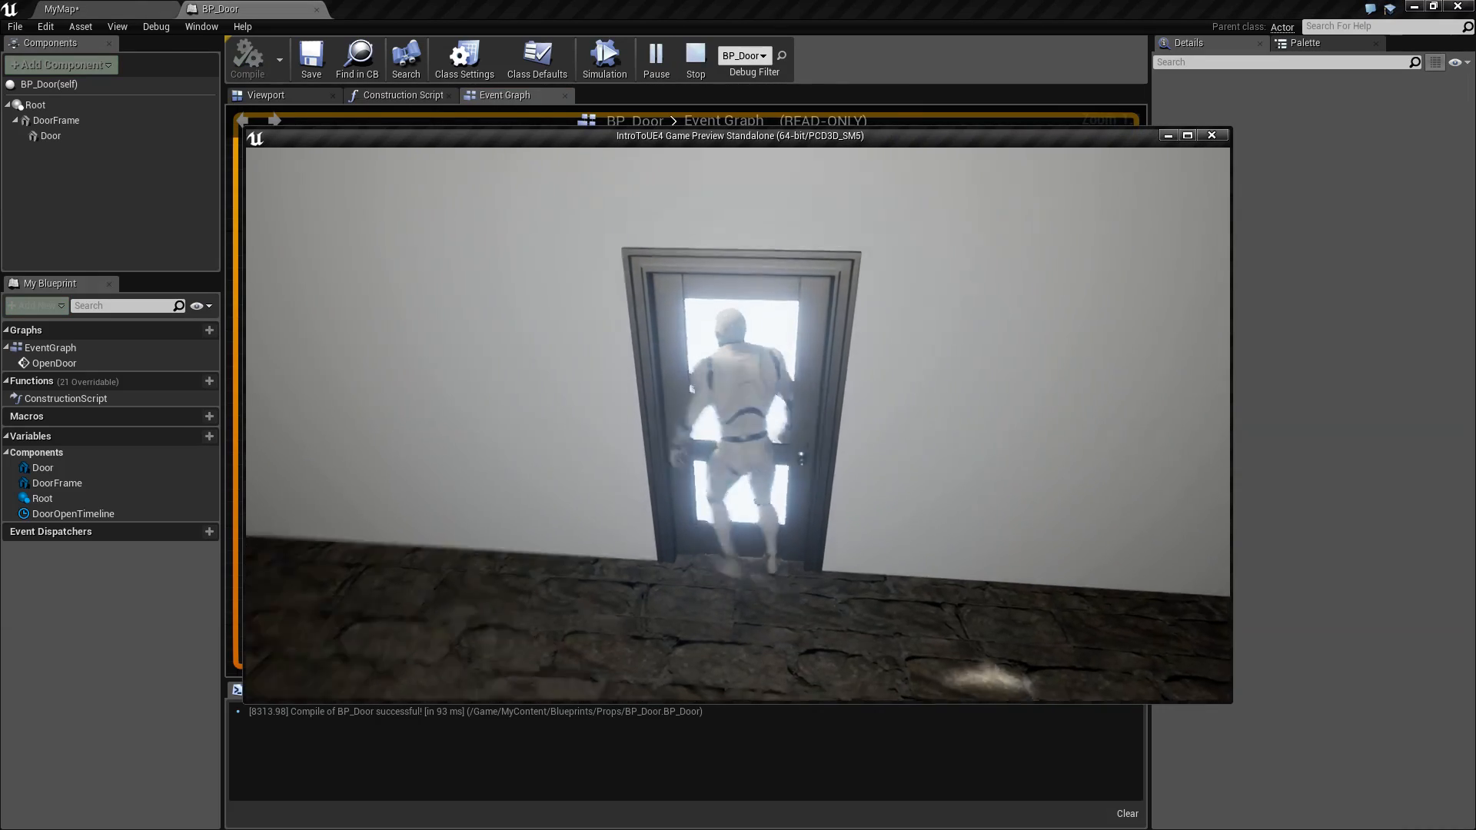
key("w")
key("w")
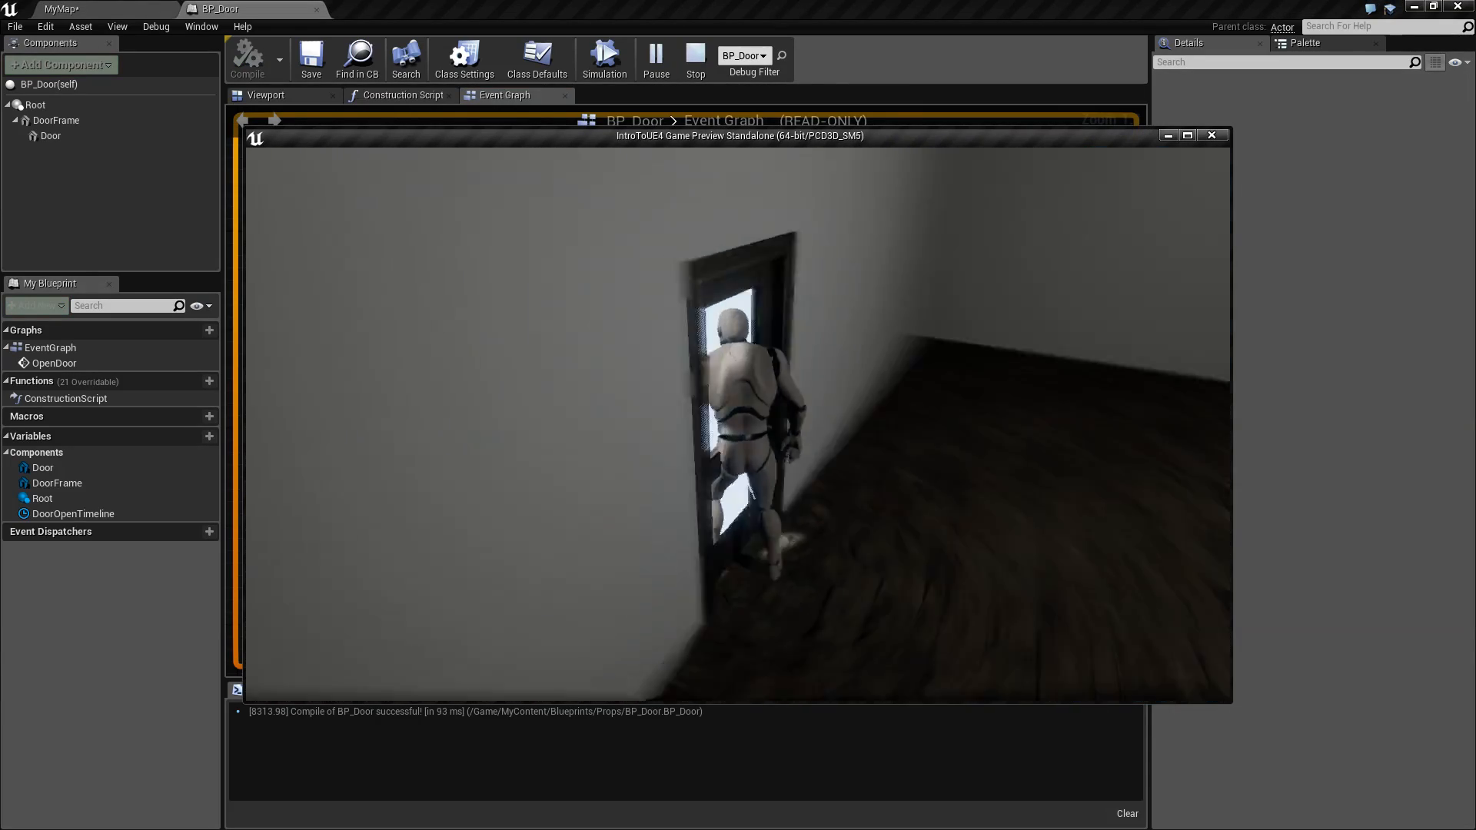
key("w")
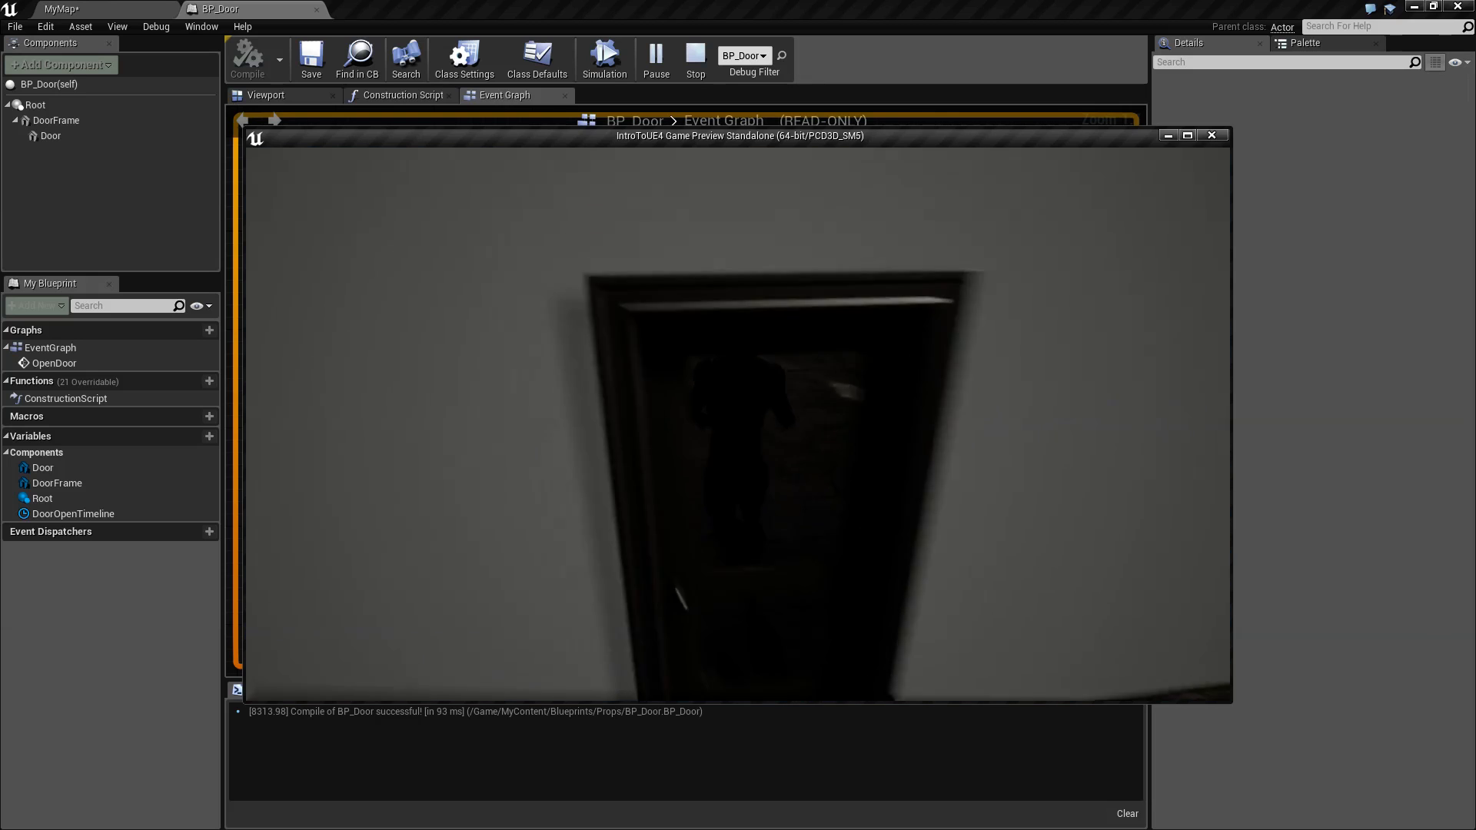
key("Escape")
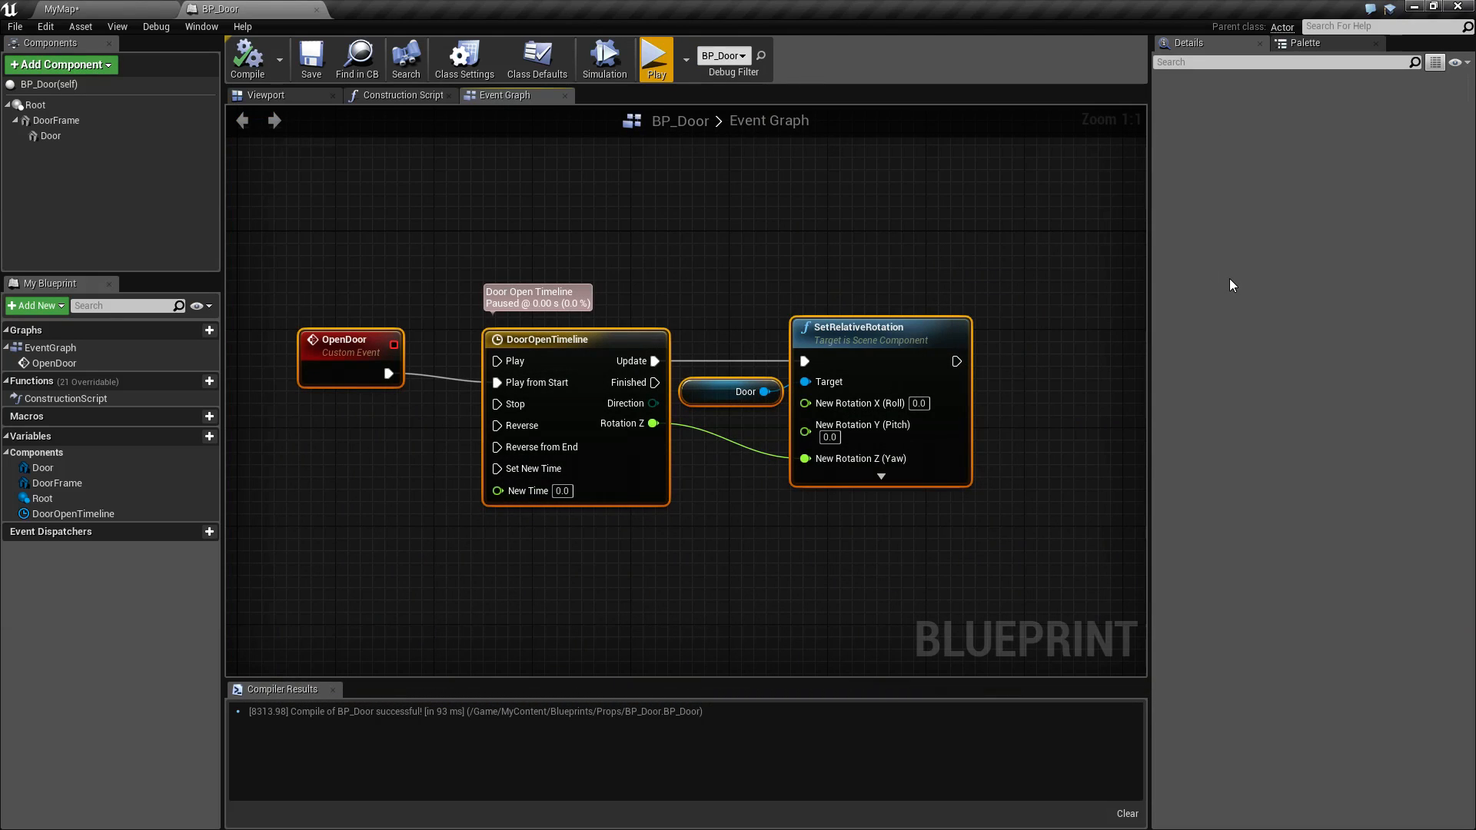
Step: Recompile BP_Door, and open the SM_DoorFrame static mesh from MyMap's StarterContent Props folder for inspection
left_click(248, 58)
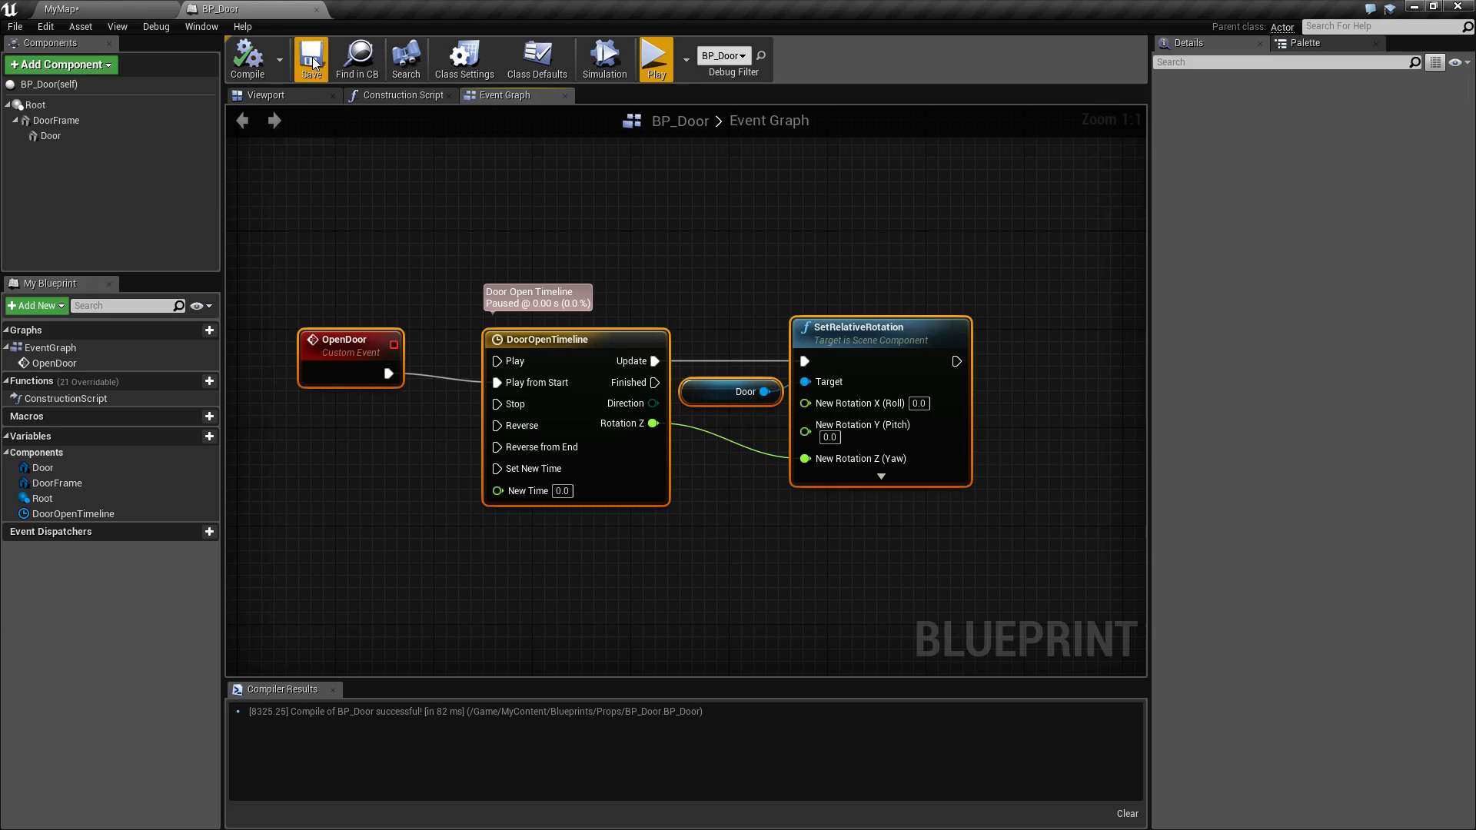
left_click(62, 9)
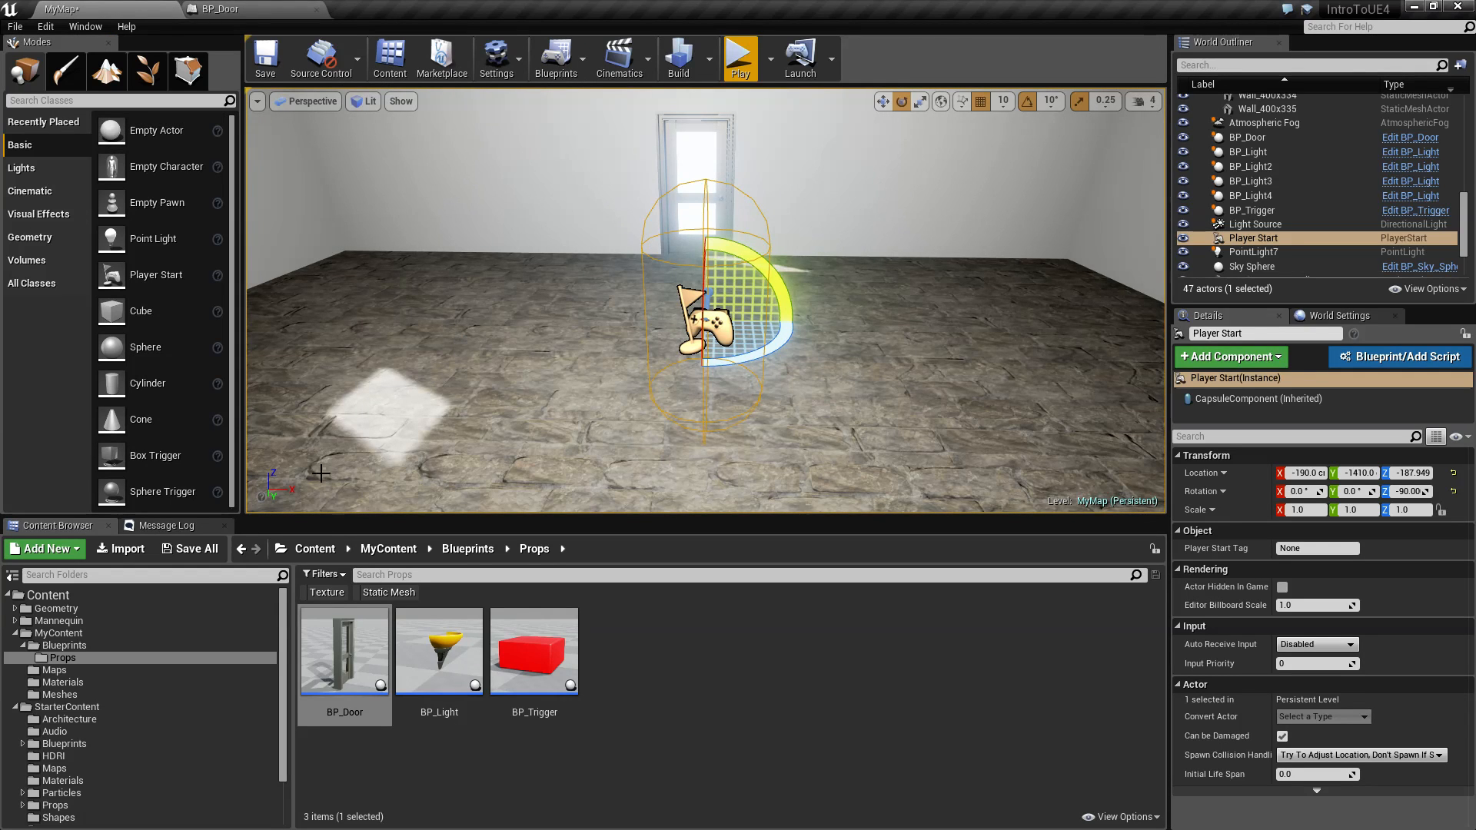
scroll(153, 698, "down", 2)
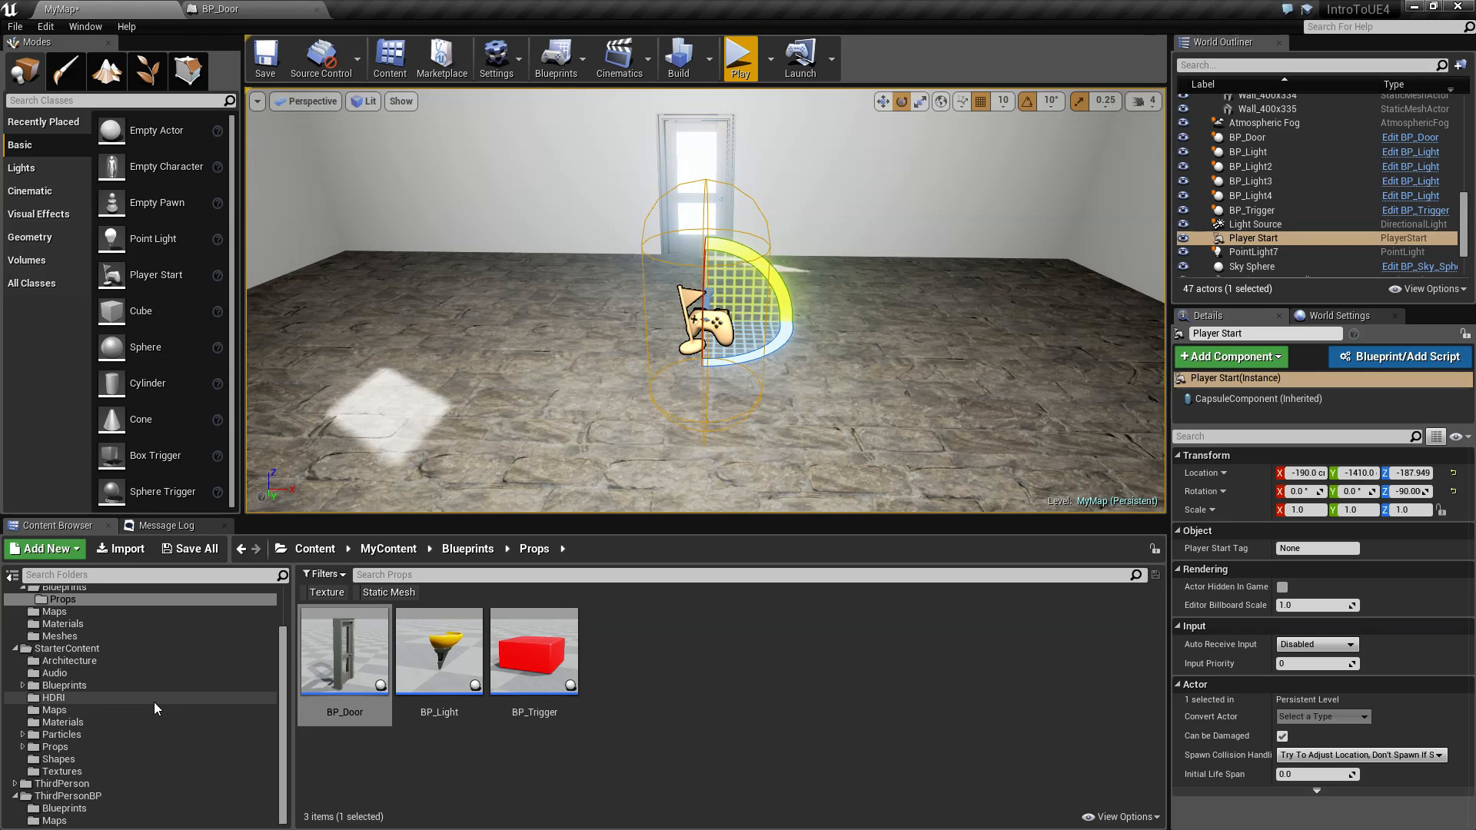
left_click(90, 747)
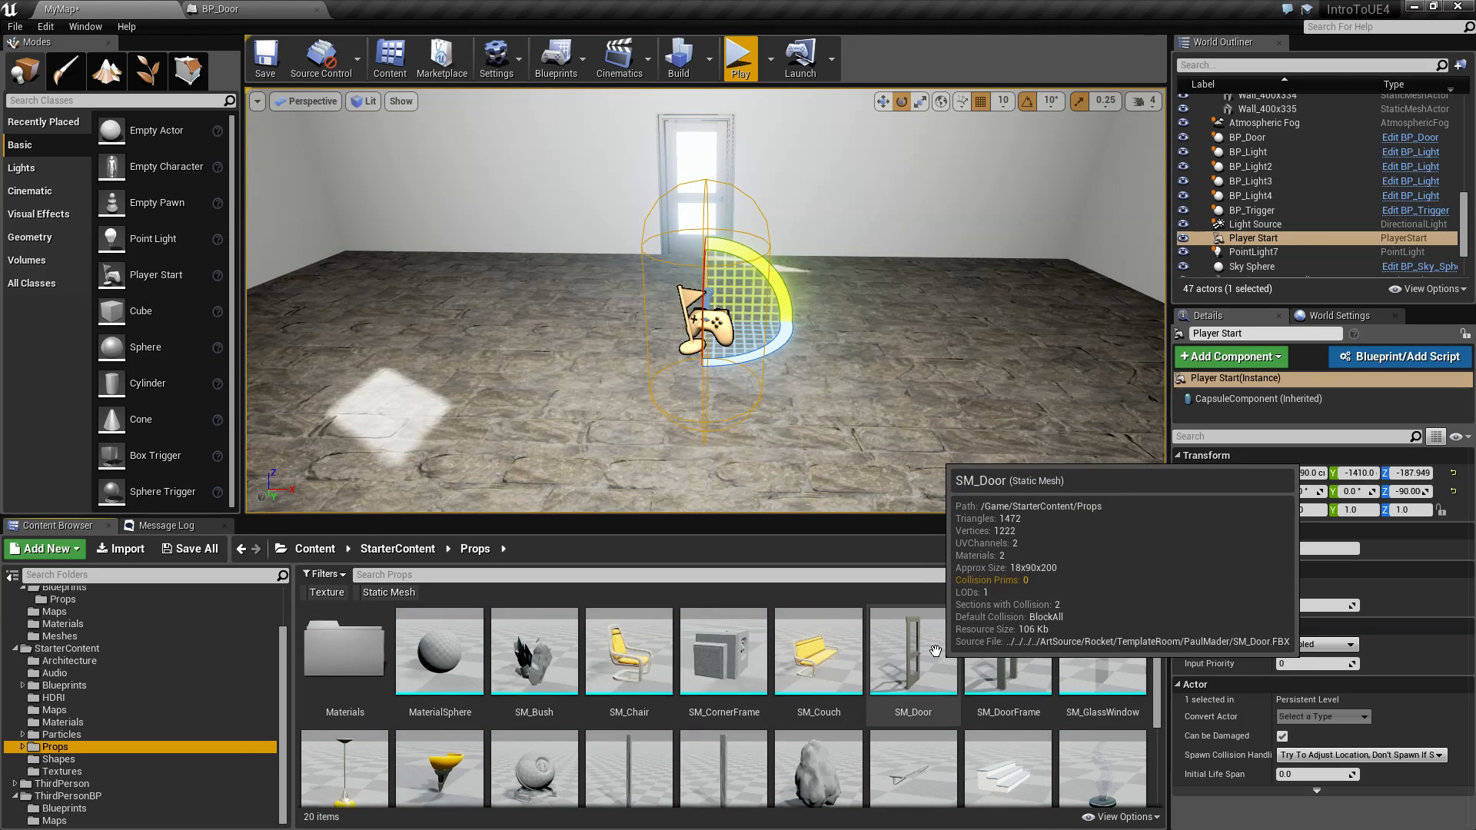
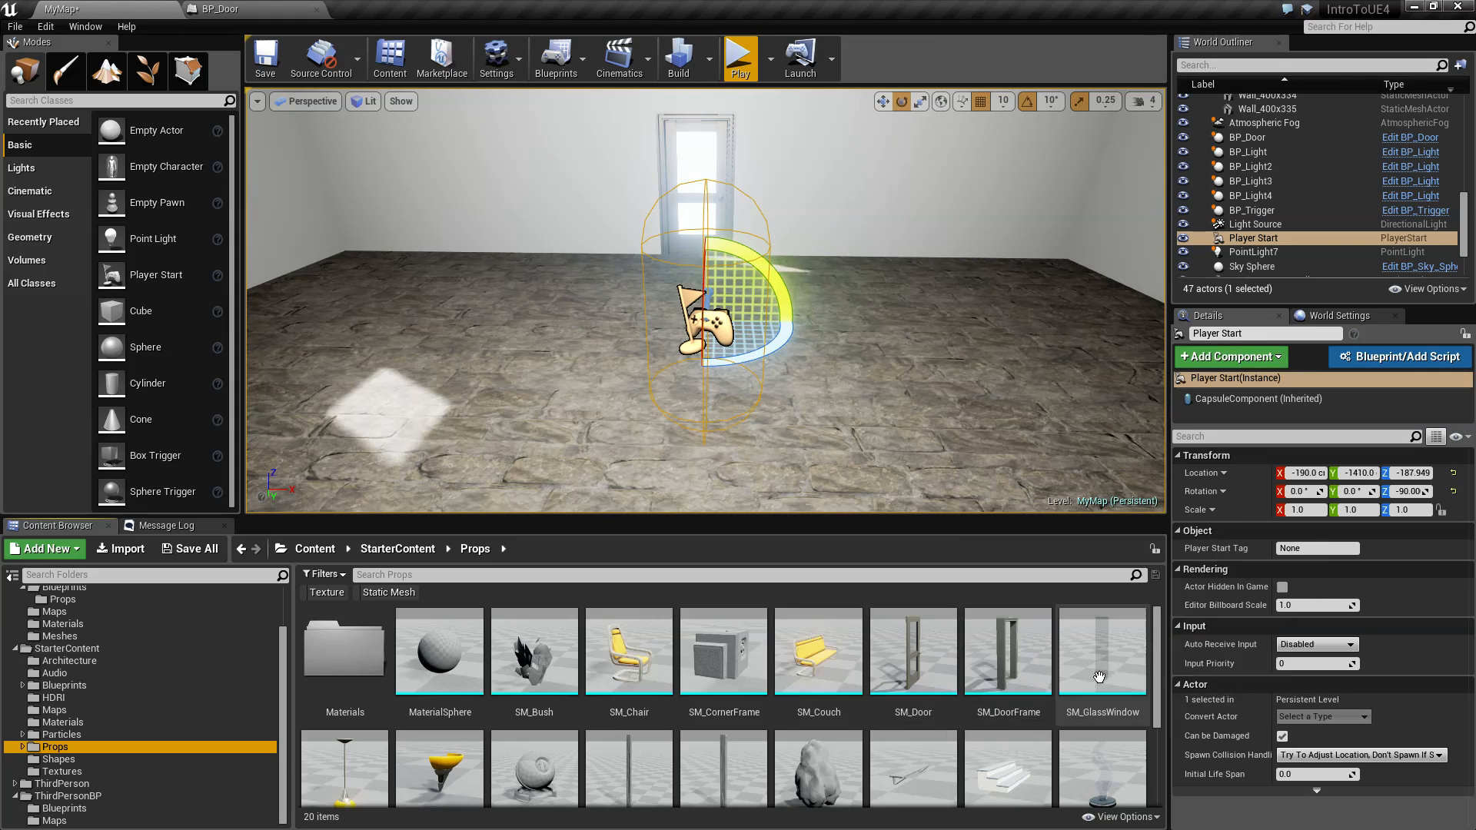
double_click(1007, 655)
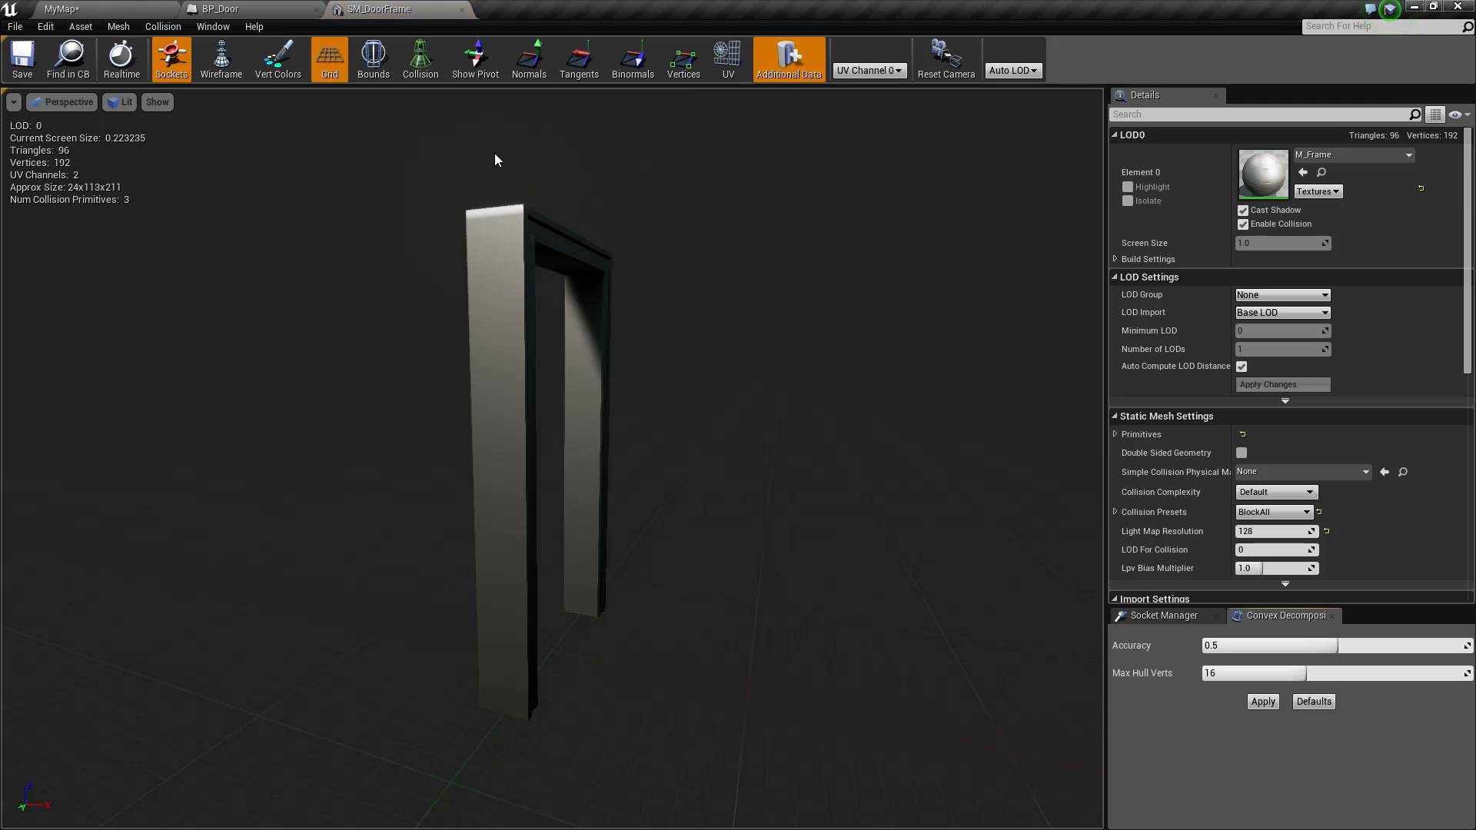
Step: Turn on the collision display for the SM_DoorFrame mesh and examine the collision outlines around the frame
left_click(418, 70)
right_click_drag(791, 388, 715, 389)
mouse_move(692, 318)
right_mouse_down()
mouse_move(592, 318)
mouse_move(663, 318)
right_mouse_up()
scroll(663, 319, "up", 2)
scroll(603, 283, "down", 5)
scroll(619, 300, "up", 7)
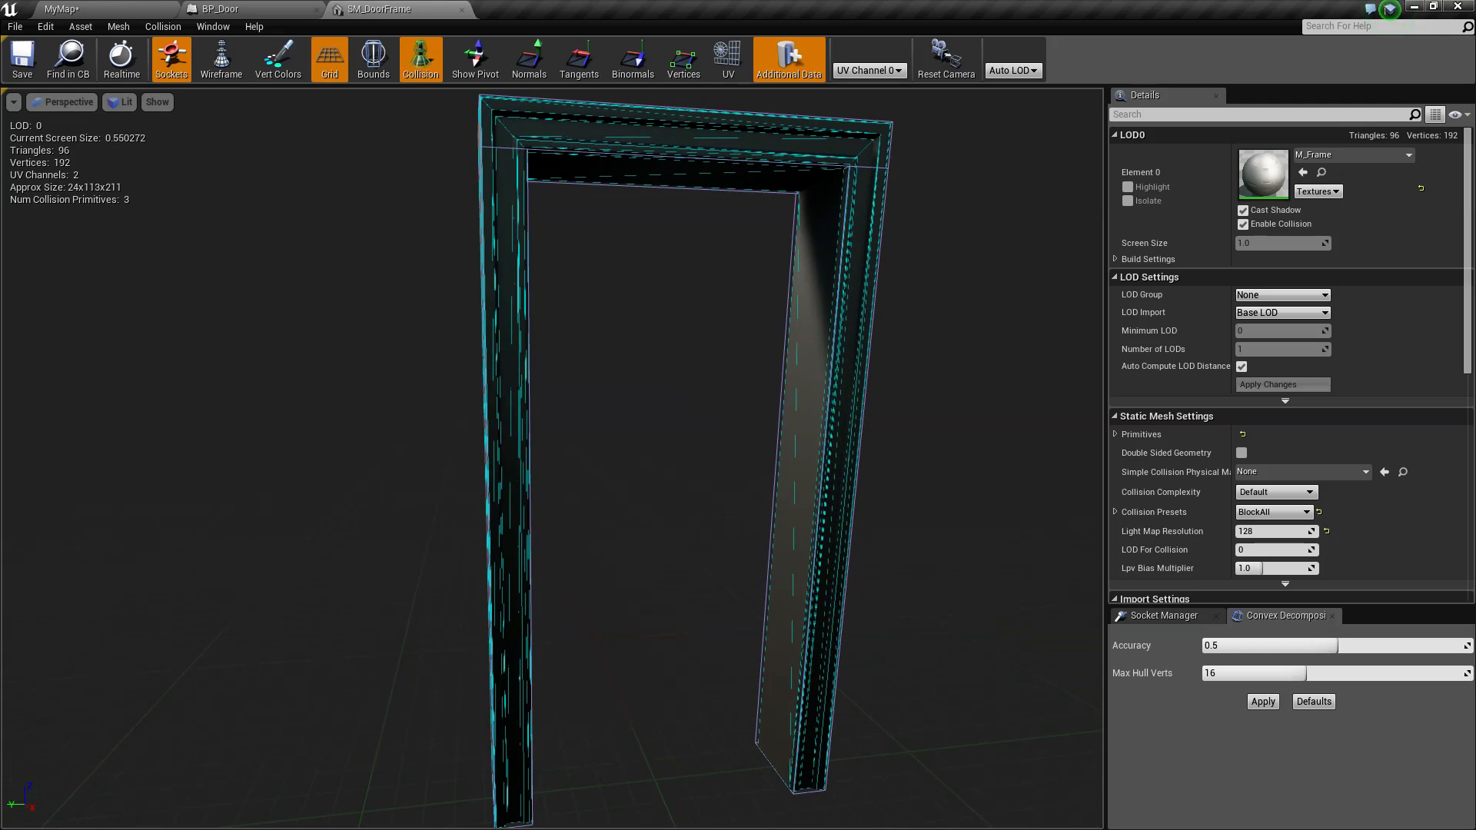
scroll(620, 271, "down", 3)
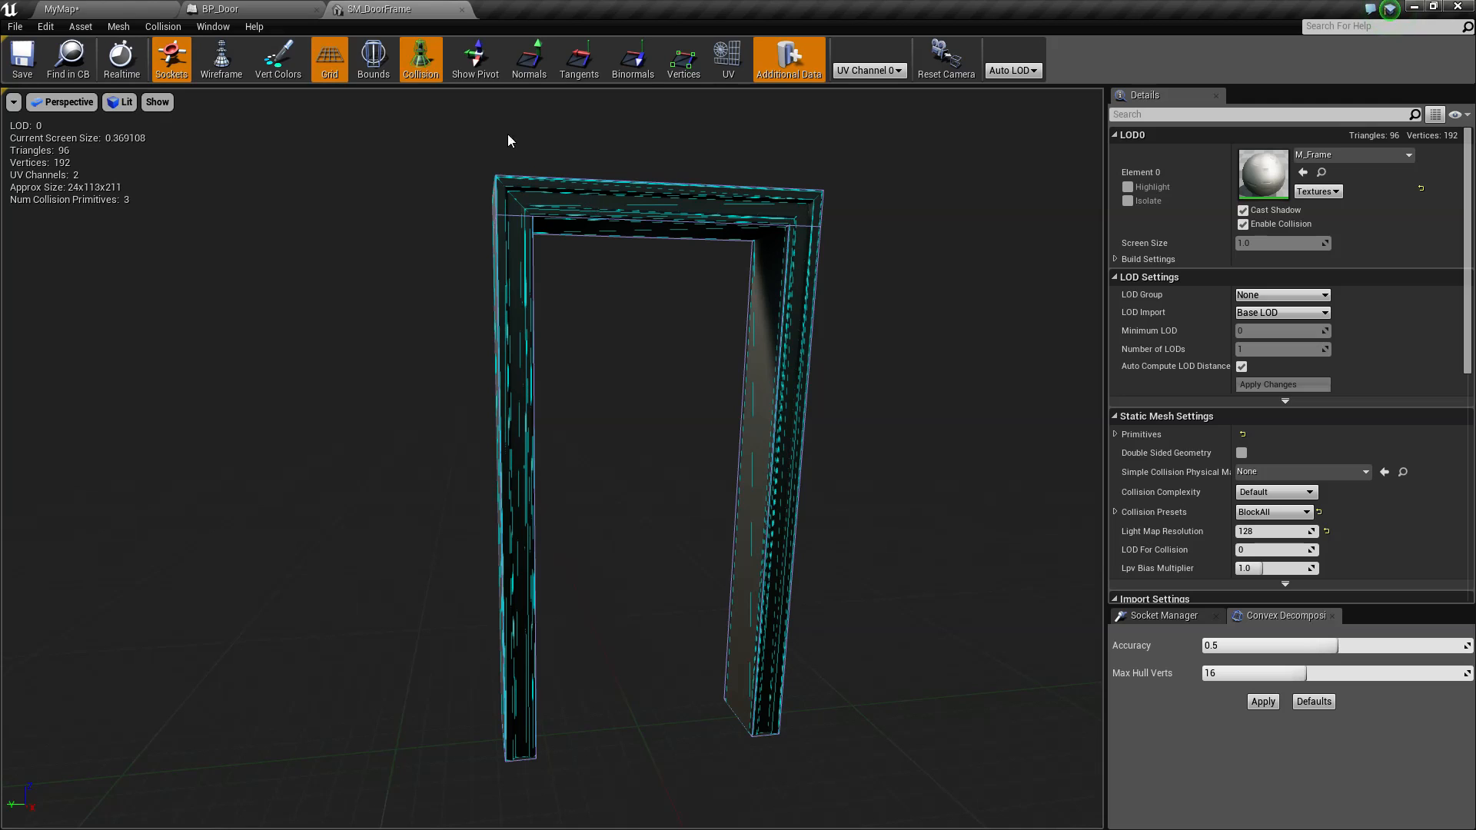
Step: Toggle SM_DoorFrame's collision display off and on, inspect its posts and opening from several angles, and close the mesh
left_click(414, 70)
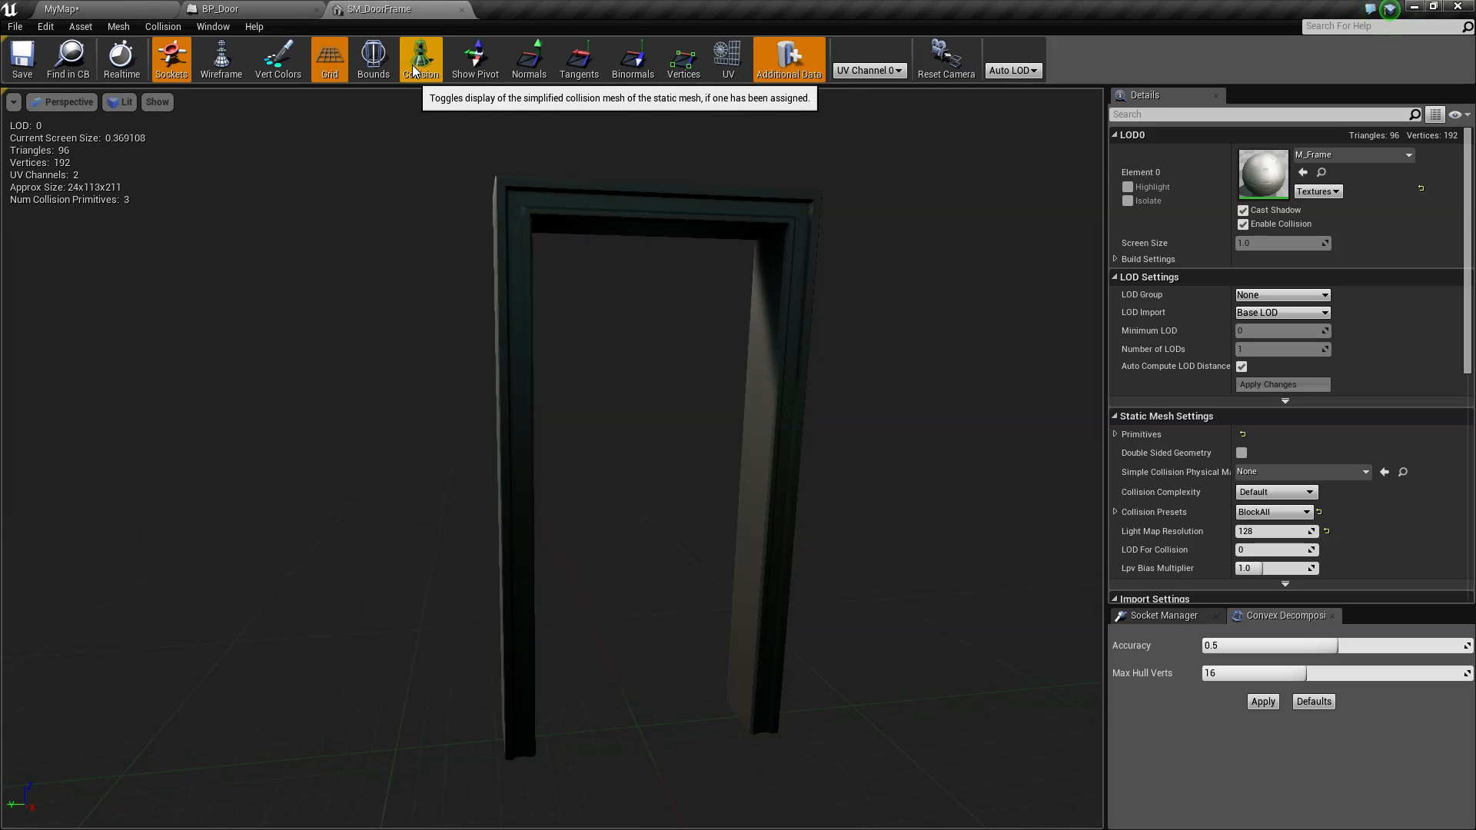
left_click(414, 69)
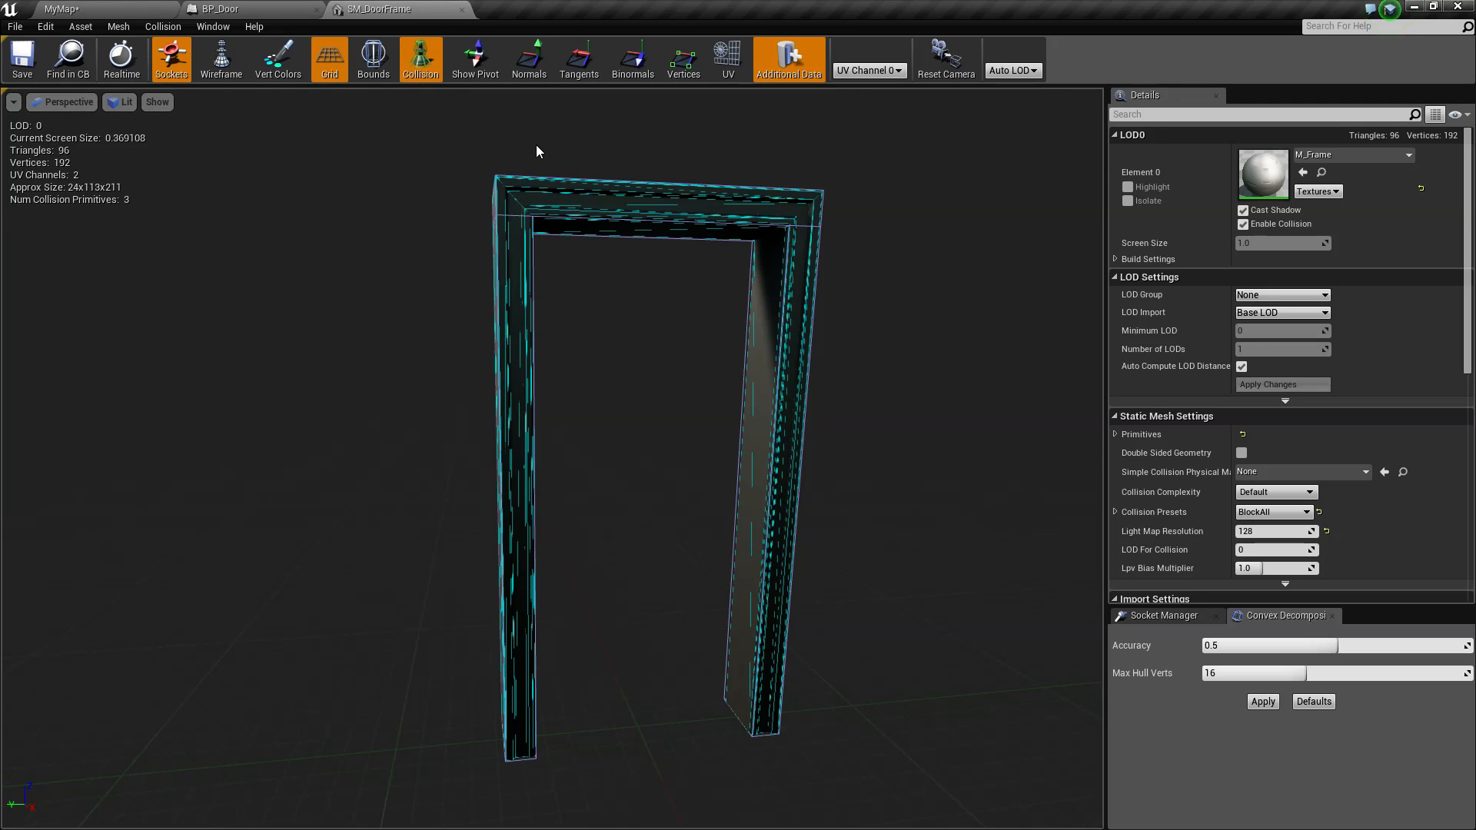
left_click_drag(536, 145, 538, 116)
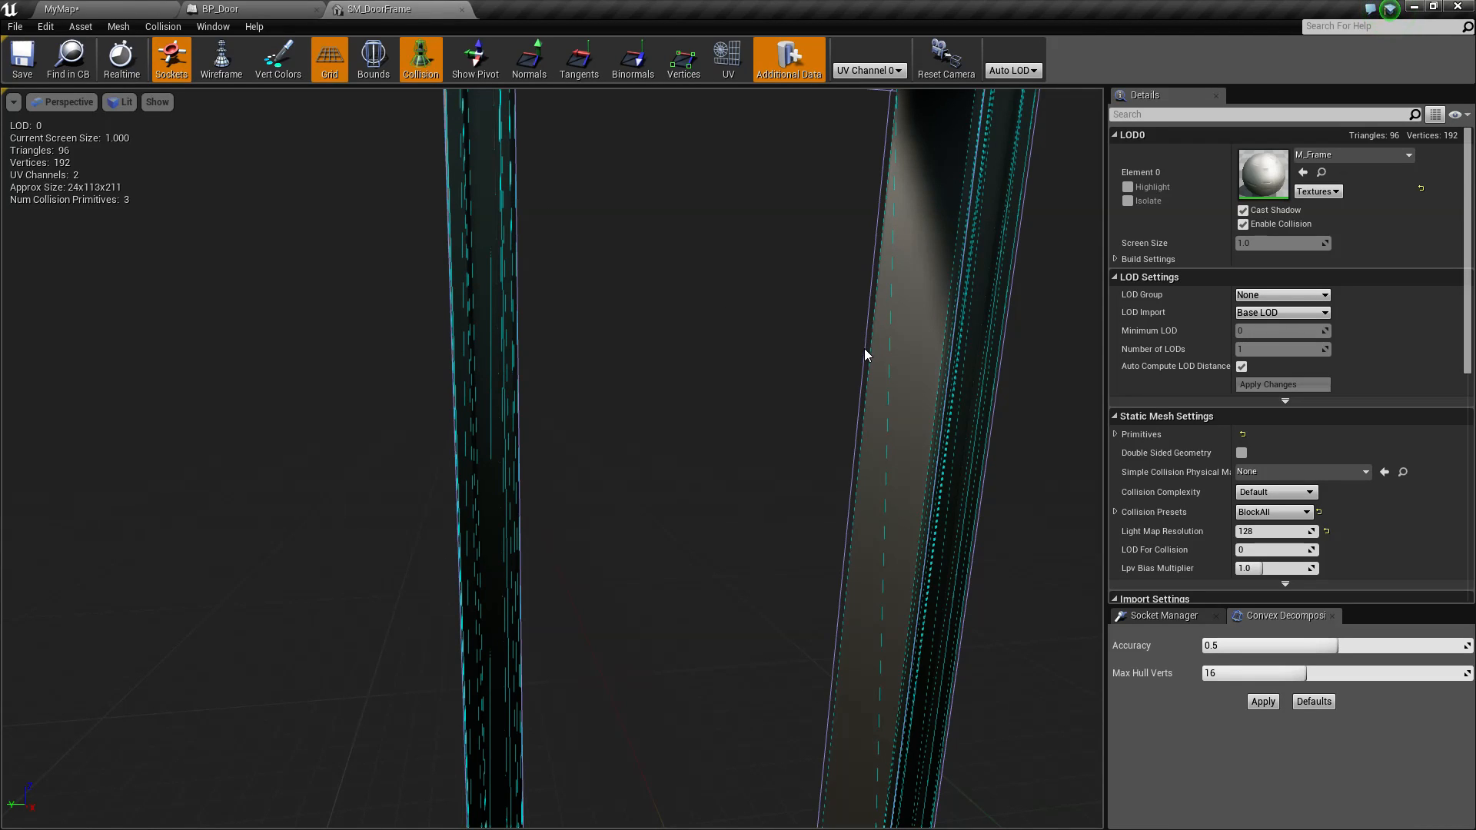
left_click_drag(865, 366, 680, 315, "alt")
left_click_drag(386, 201, 566, 316, "alt")
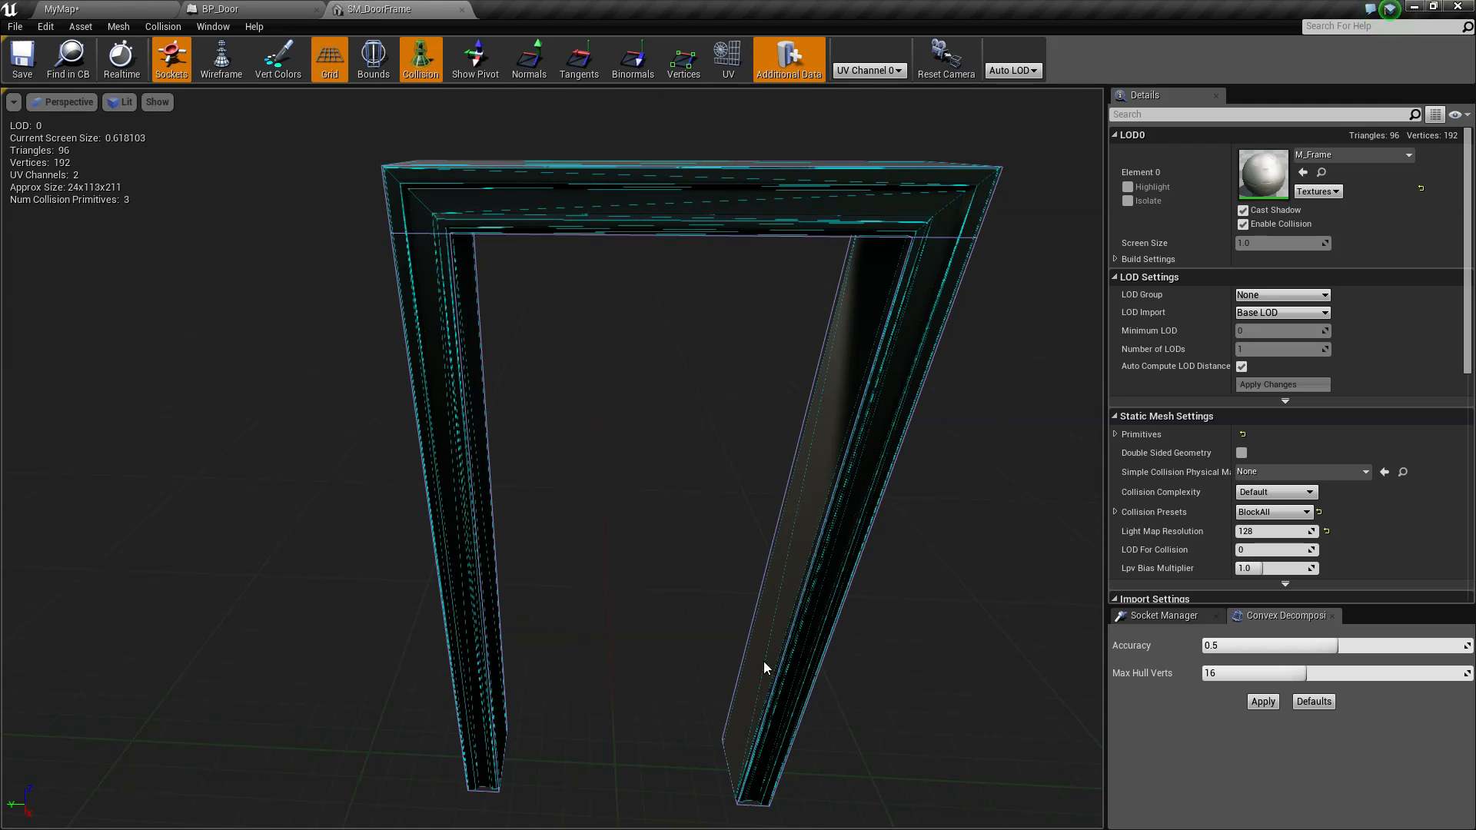
left_click_drag(786, 478, 884, 283, "alt")
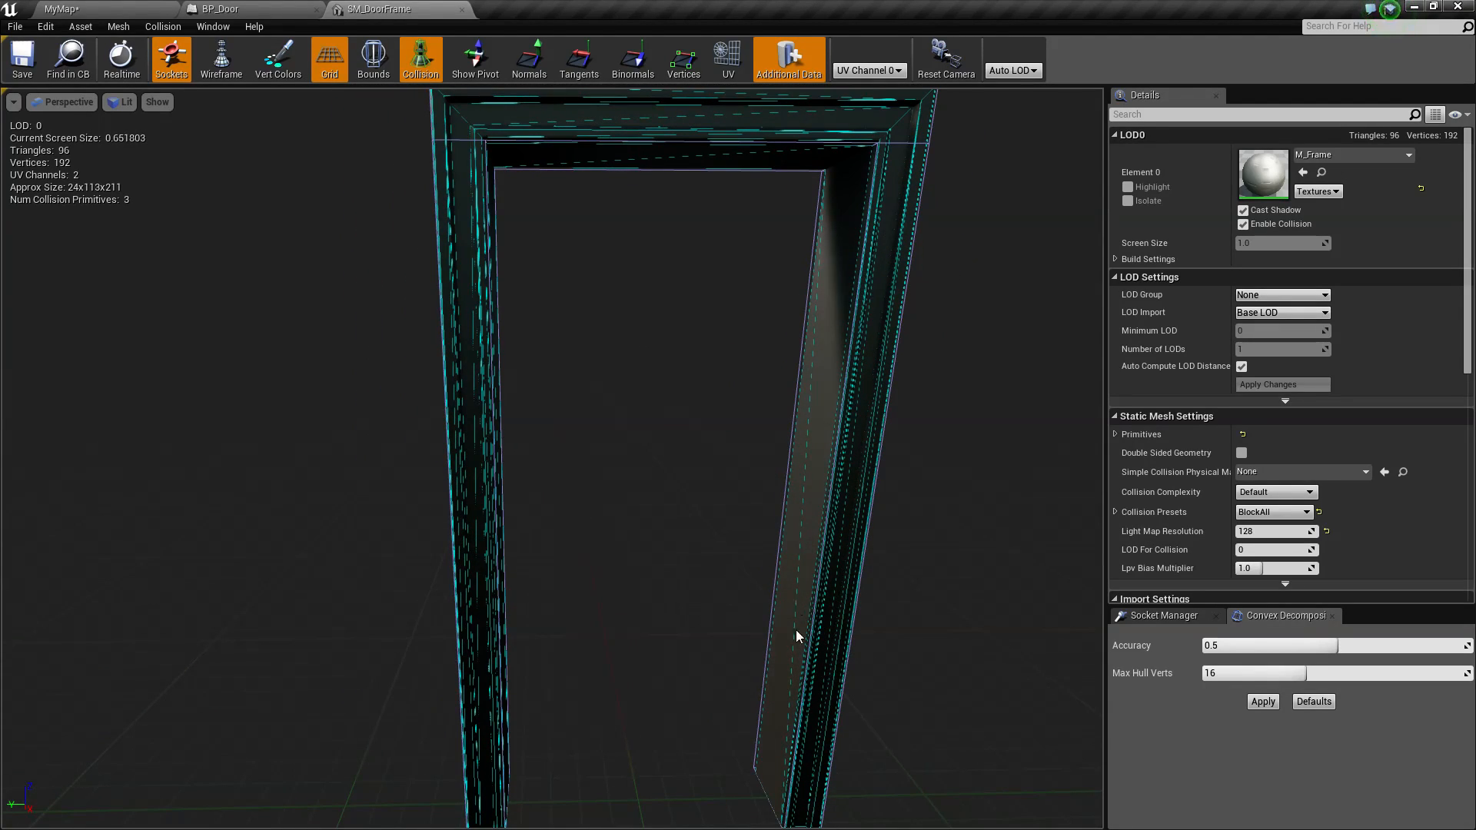
scroll(748, 559, "down", 5)
left_click_drag(690, 497, 596, 369, "alt")
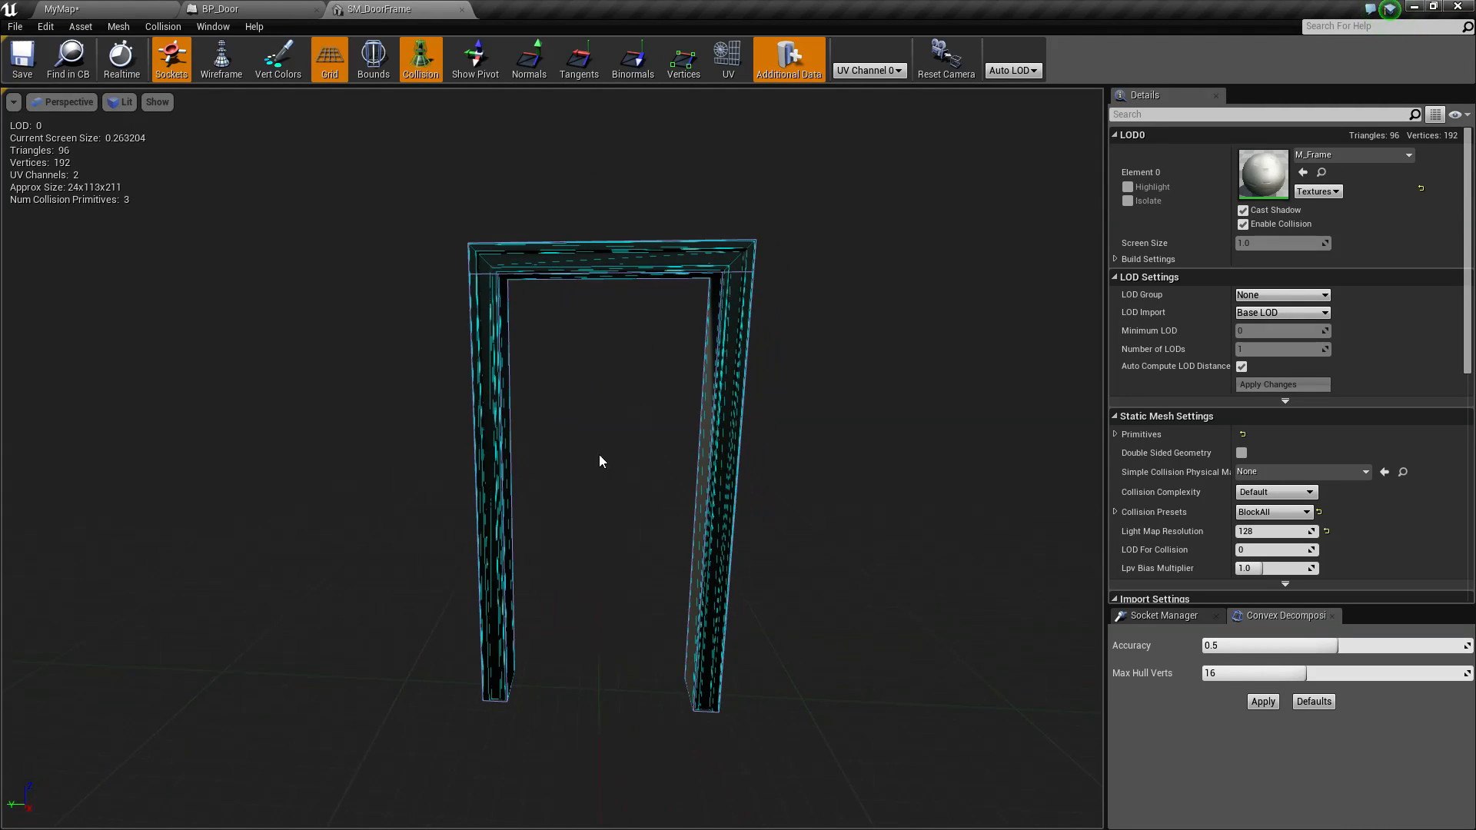
left_click(461, 9)
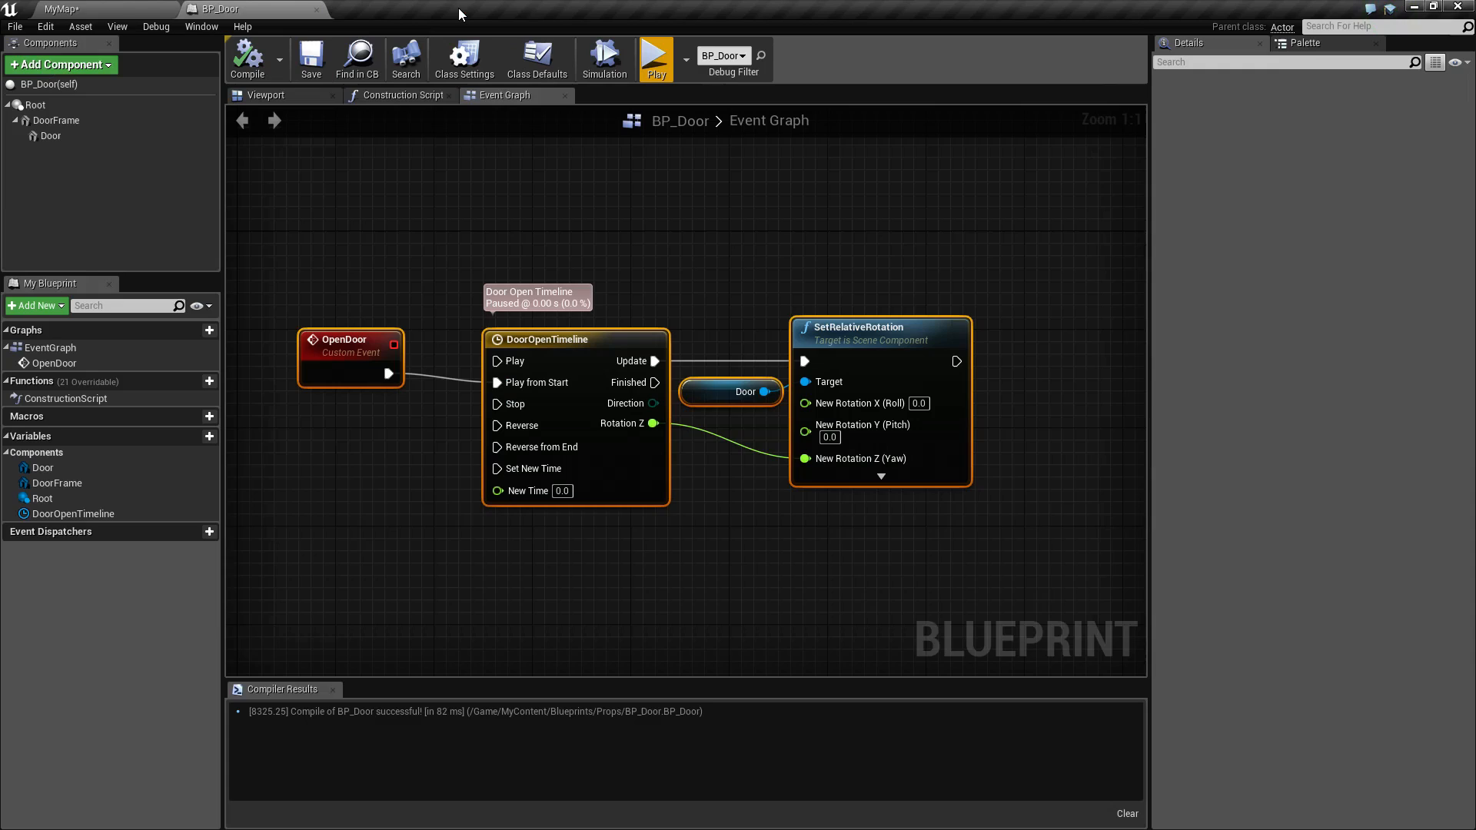
Step: Open the SM_Door static mesh from MyMap's StarterContent Props folder and inspect it with its collision display on
left_click(62, 8)
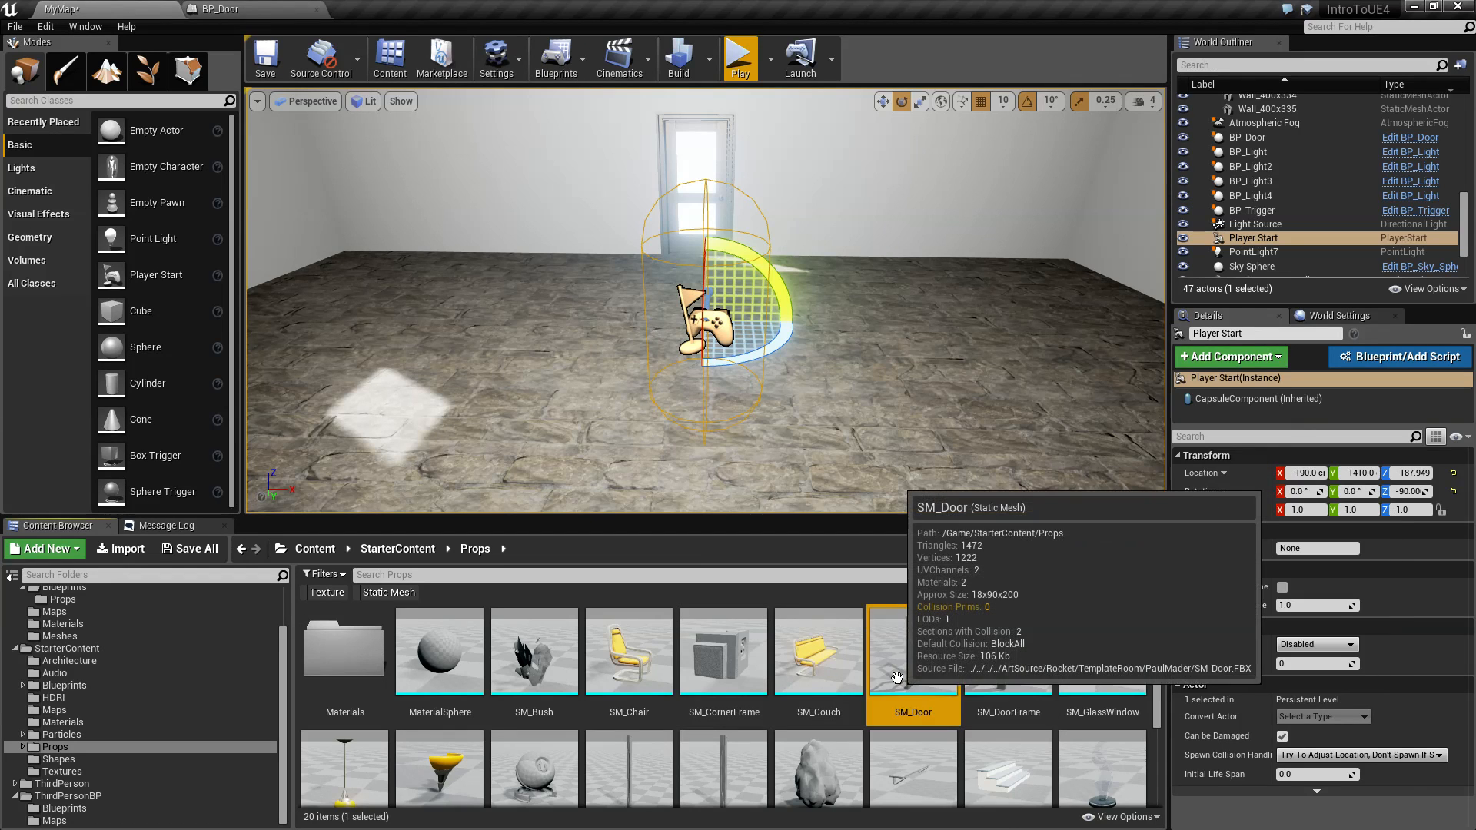
double_click(911, 654)
left_click(420, 60)
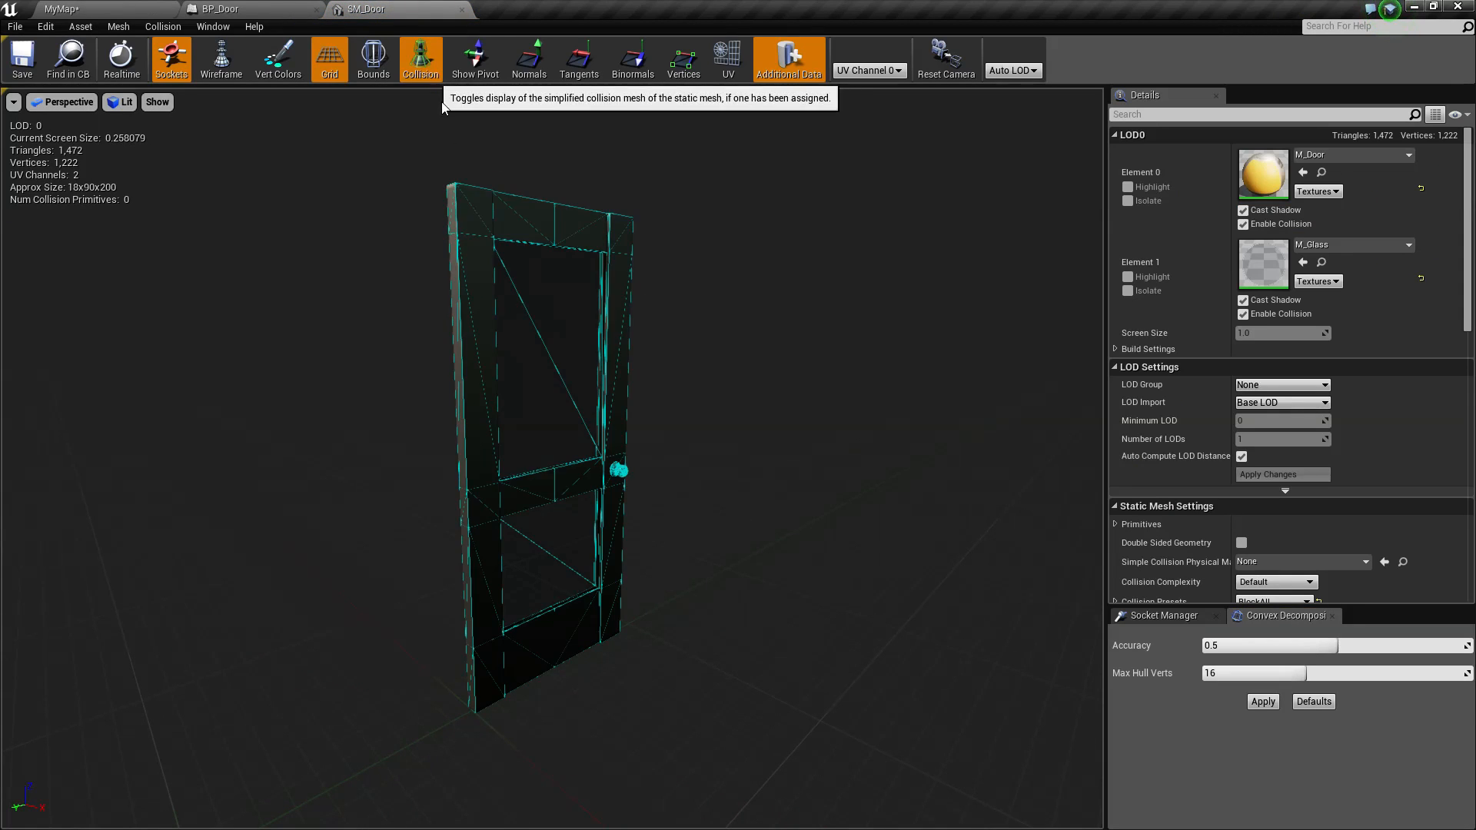
left_click_drag(692, 461, 456, 206)
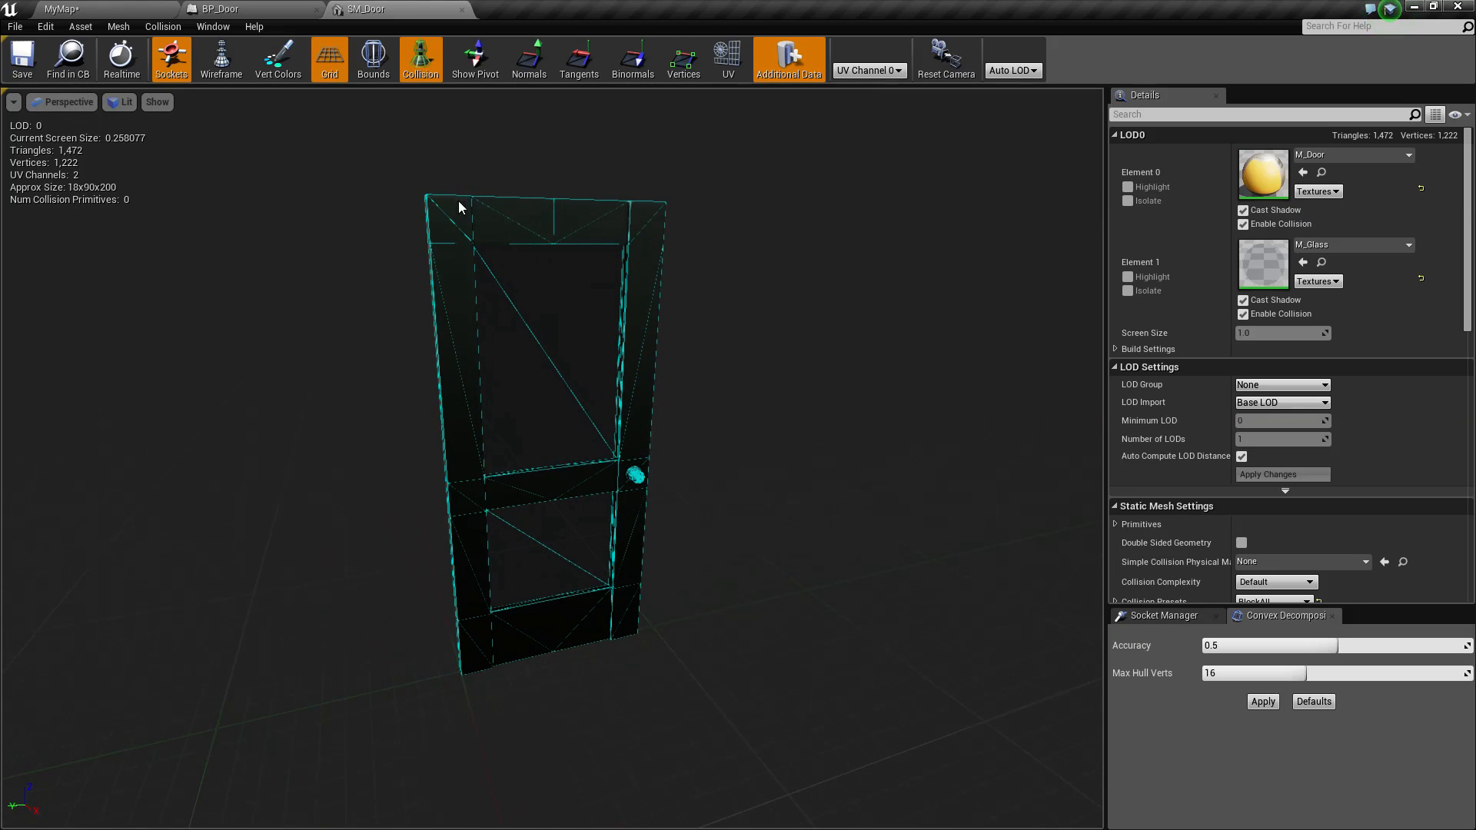
left_click_drag(664, 309, 442, 250)
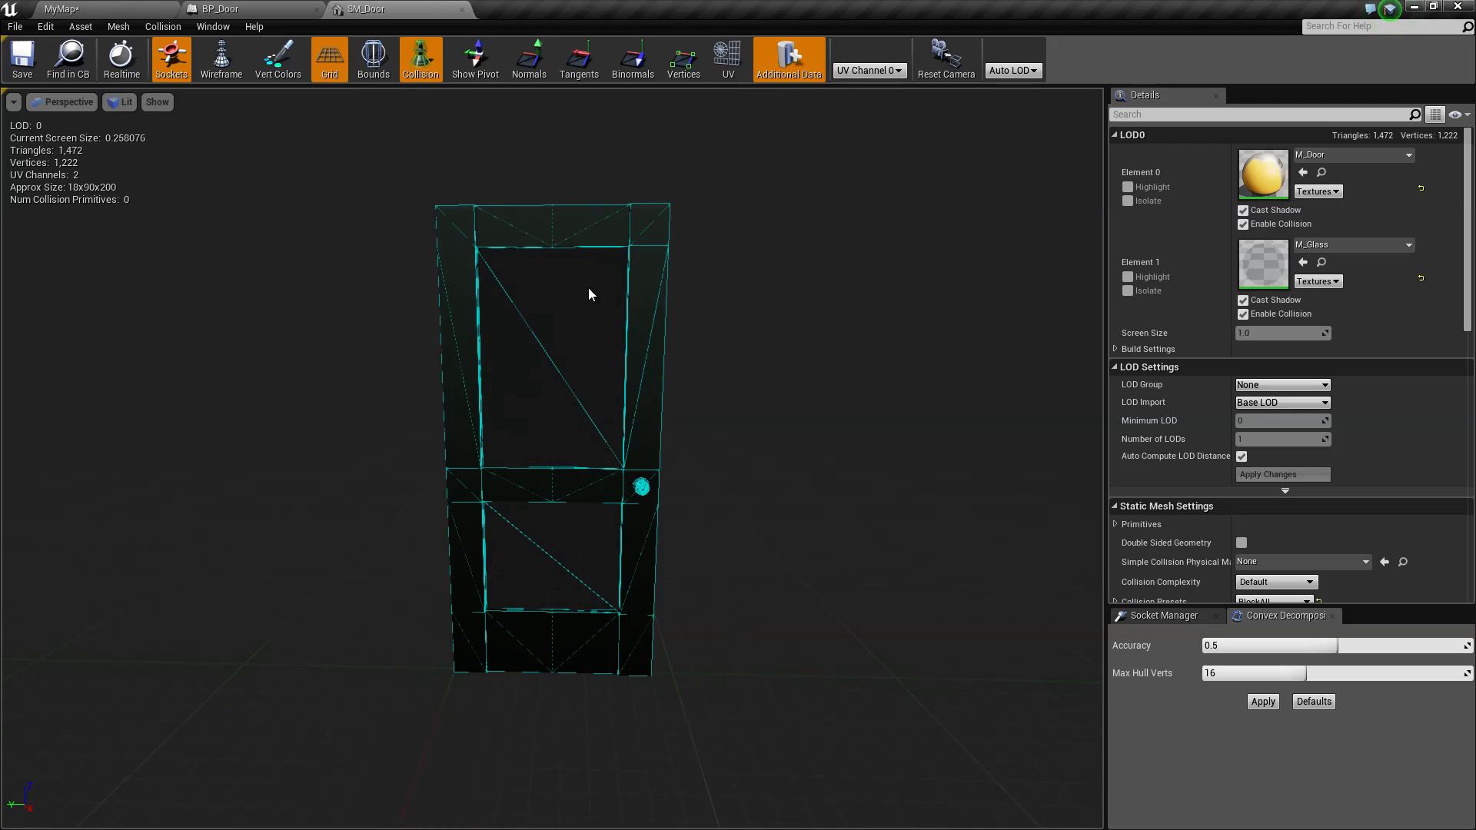
left_click_drag(680, 471, 626, 471)
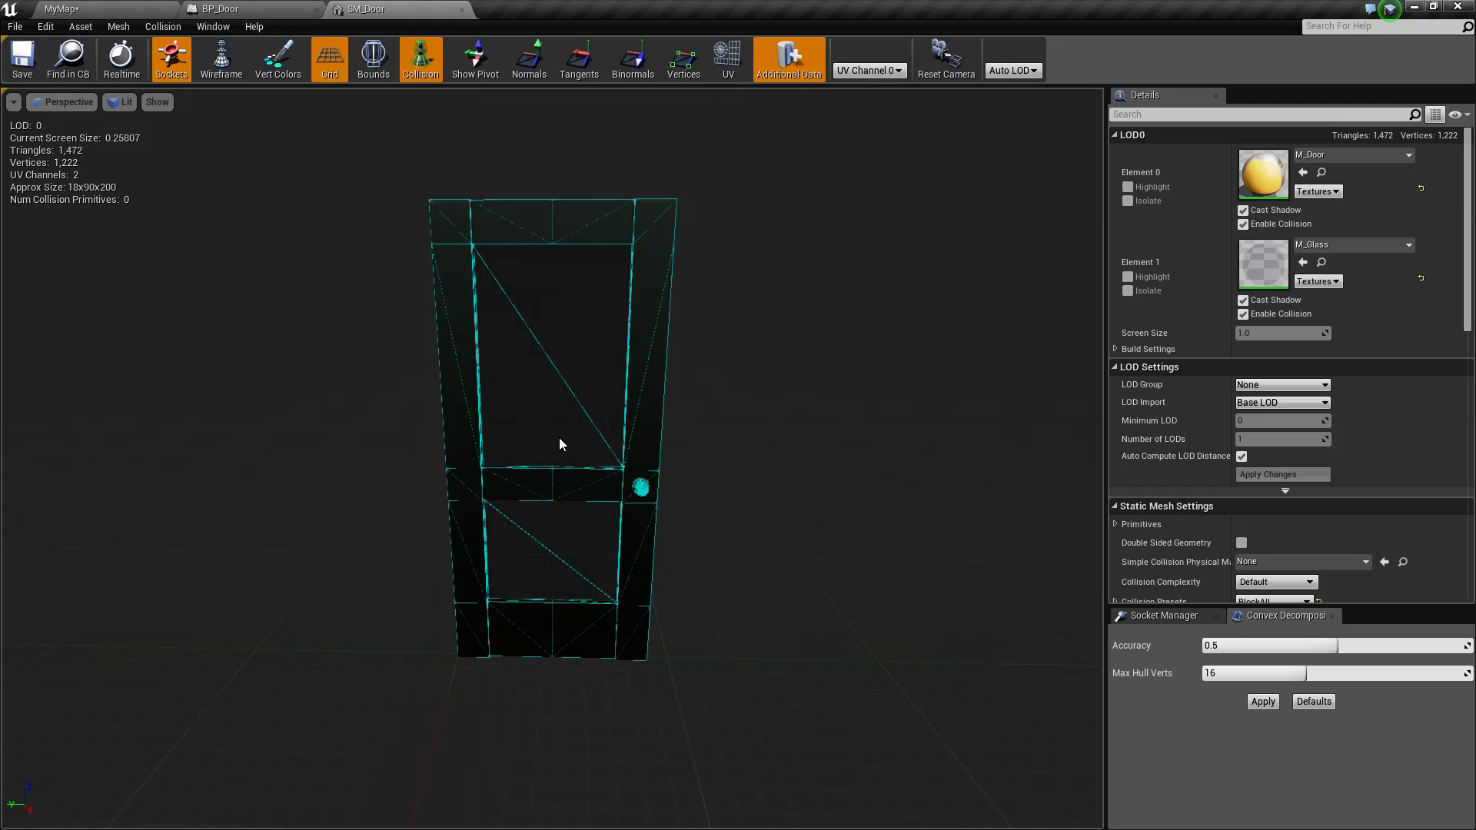
Step: Add a box simplified collision to SM_Door, check how it encloses the door, and save the mesh
left_click(165, 27)
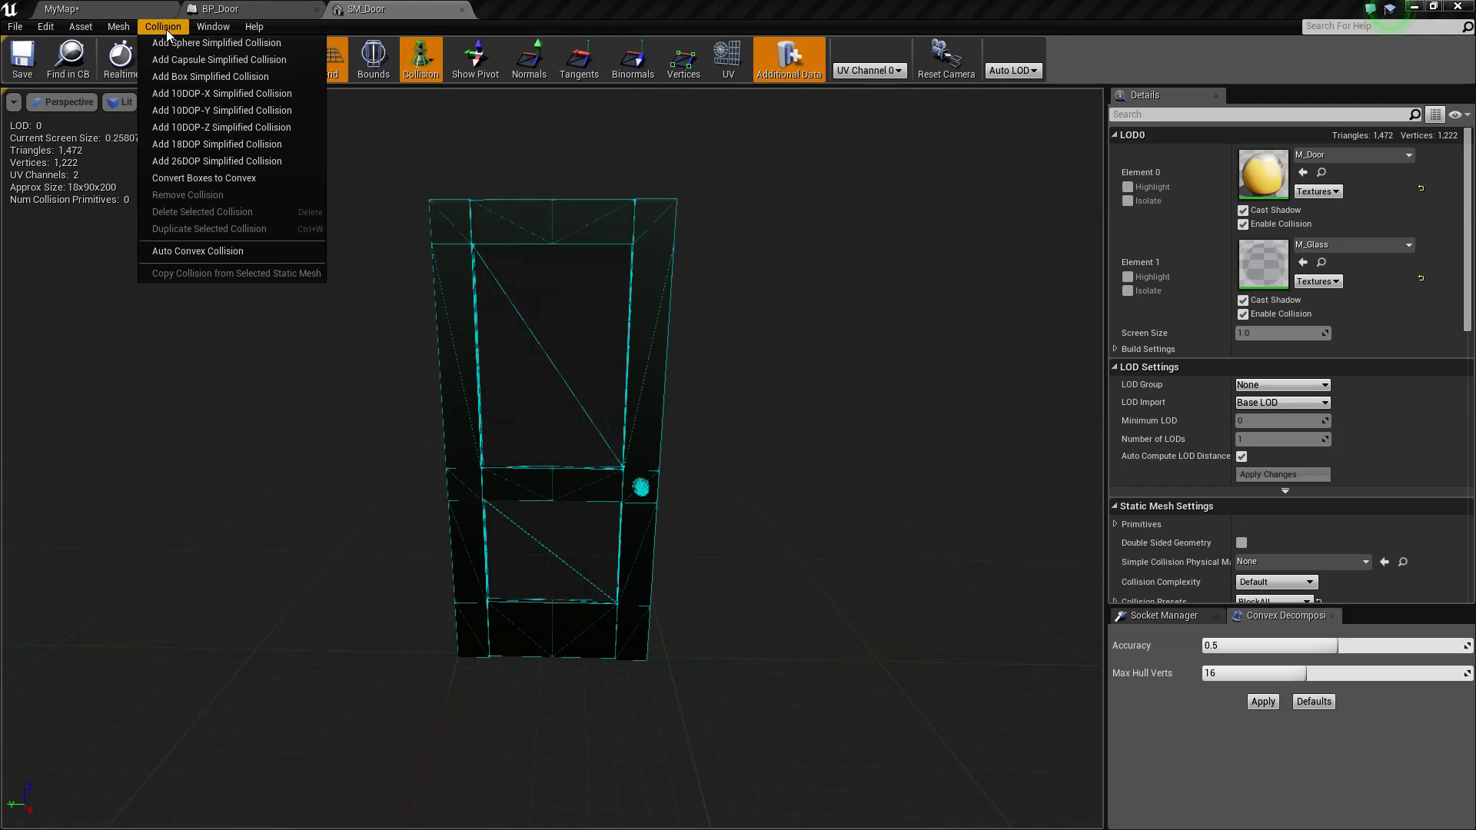
left_click(179, 77)
left_click_drag(715, 443, 431, 449)
left_click_drag(540, 498, 60, 215)
left_click(22, 59)
Step: Play-test MyMap, running the character against the closed door to test its new collision, and stop the session
left_click(90, 7)
left_click(739, 57)
key("s")
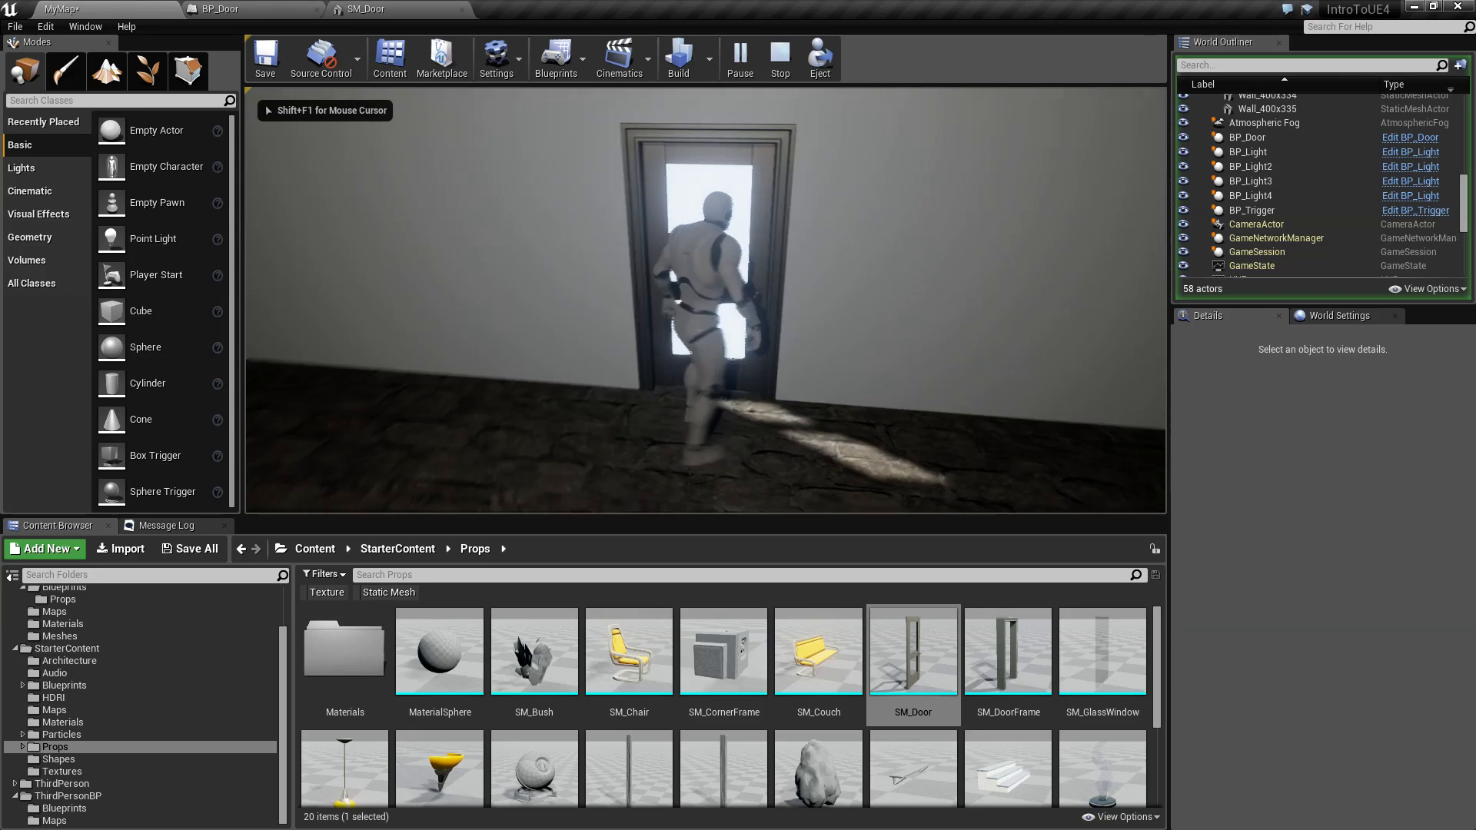
key("a")
key("w")
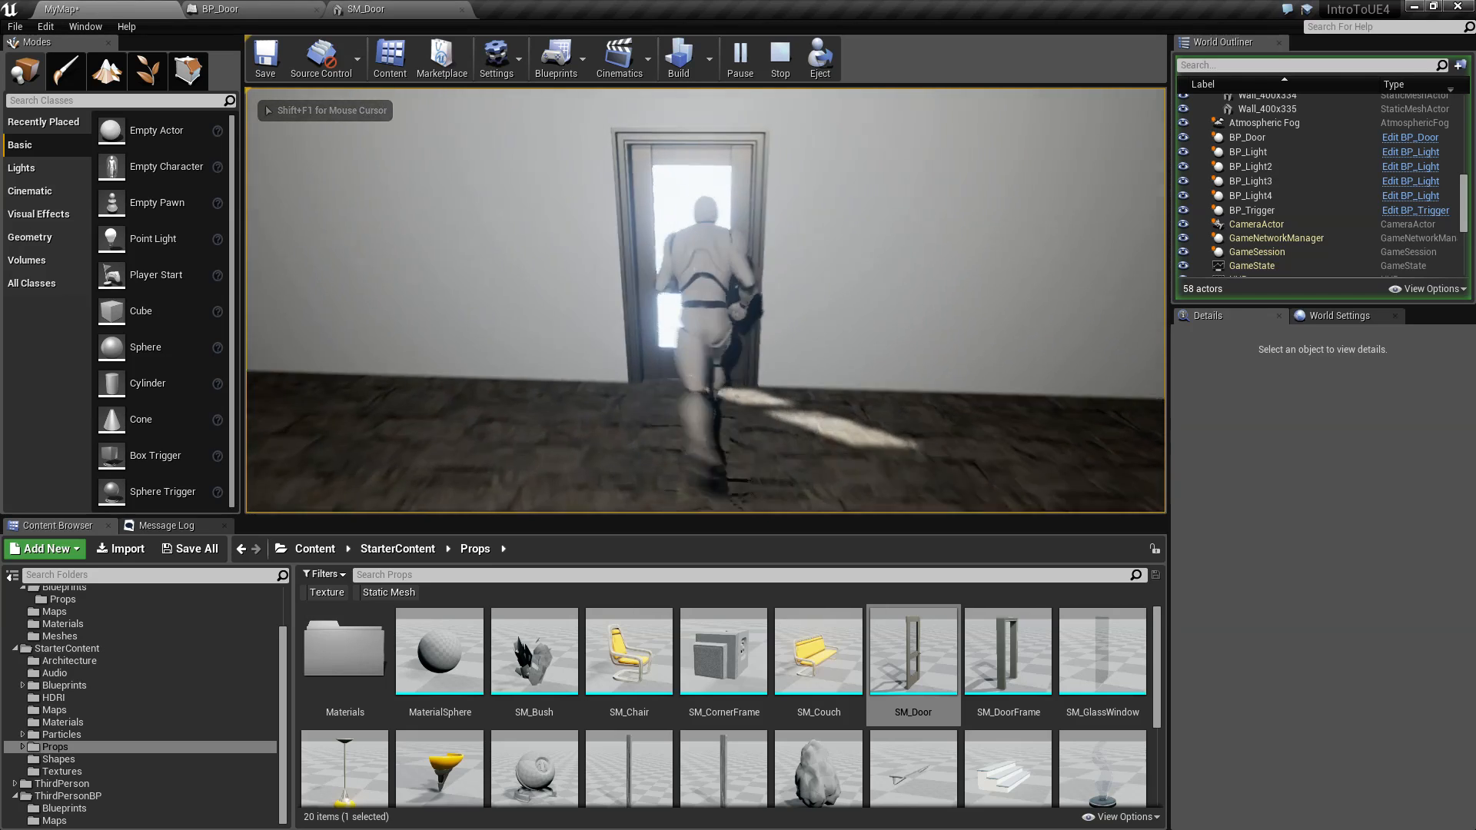
key("Escape")
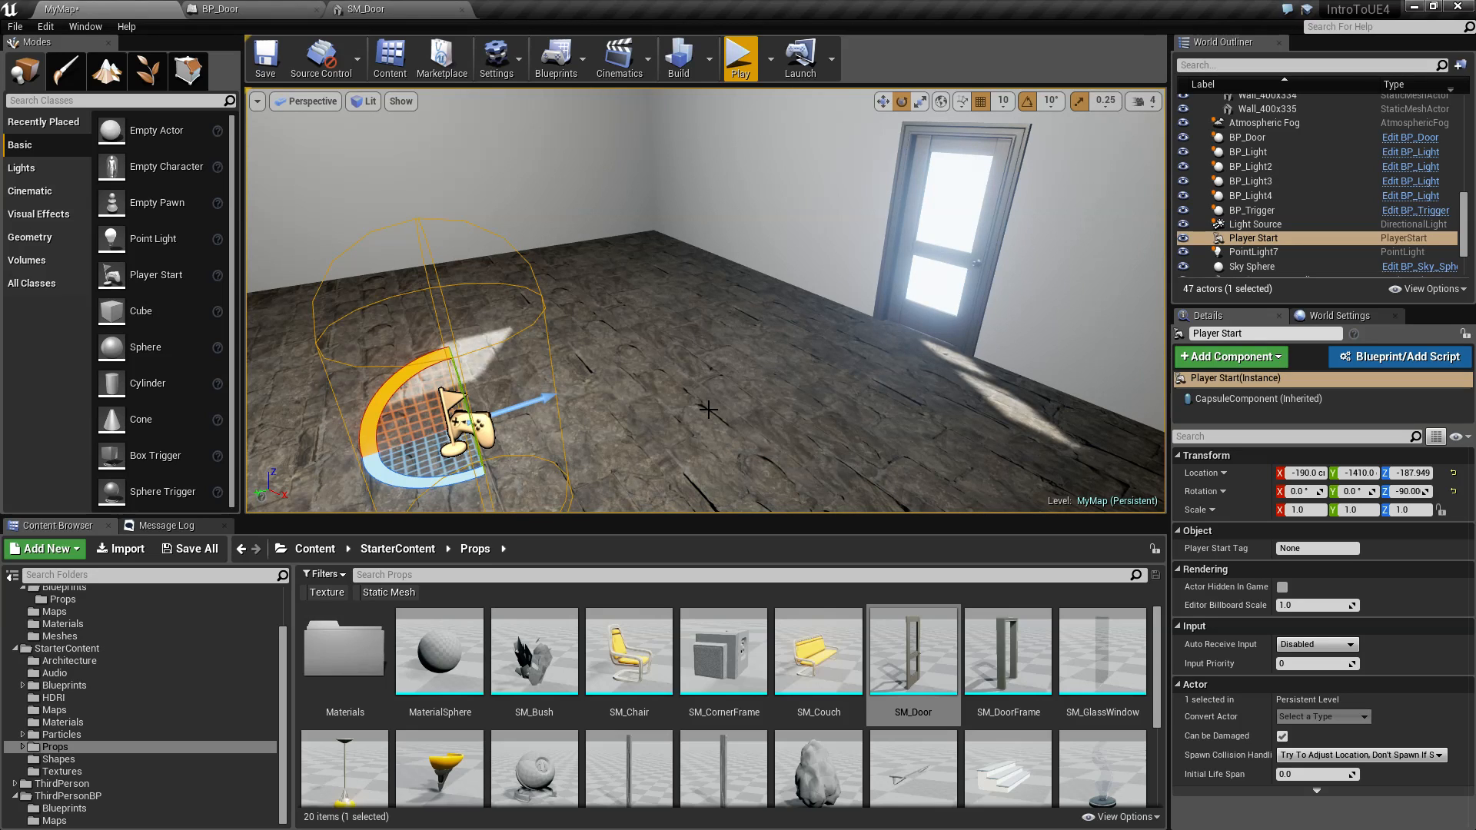
mouse_move(909, 427)
right_mouse_down()
mouse_move(869, 419)
mouse_move(908, 426)
right_mouse_up()
left_click_drag(863, 316, 1076, 303, "alt")
left_click_drag(863, 316, 677, 311, "alt")
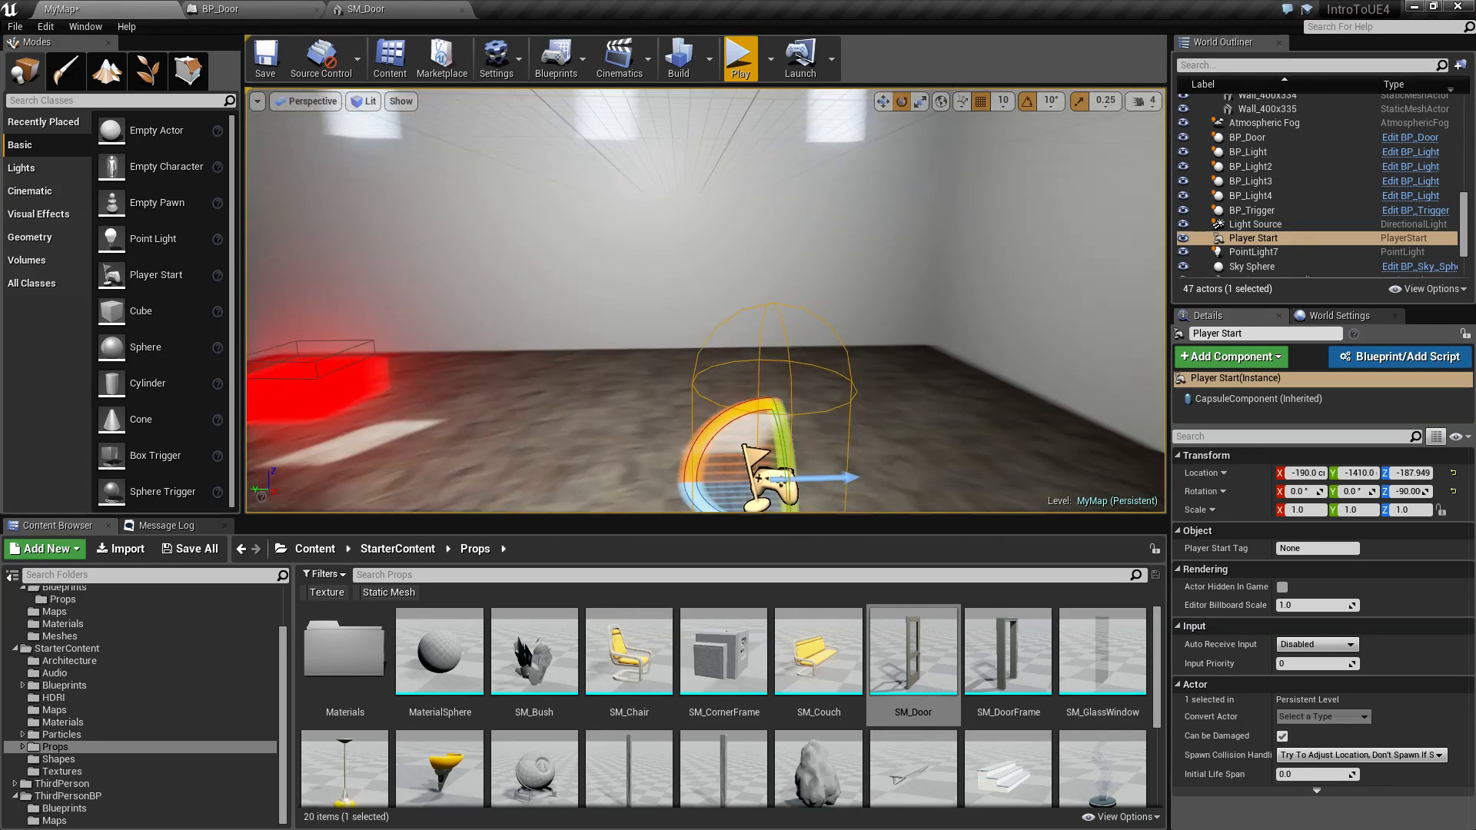
right_click_drag(834, 397, 803, 395)
right_click_drag(625, 393, 627, 396)
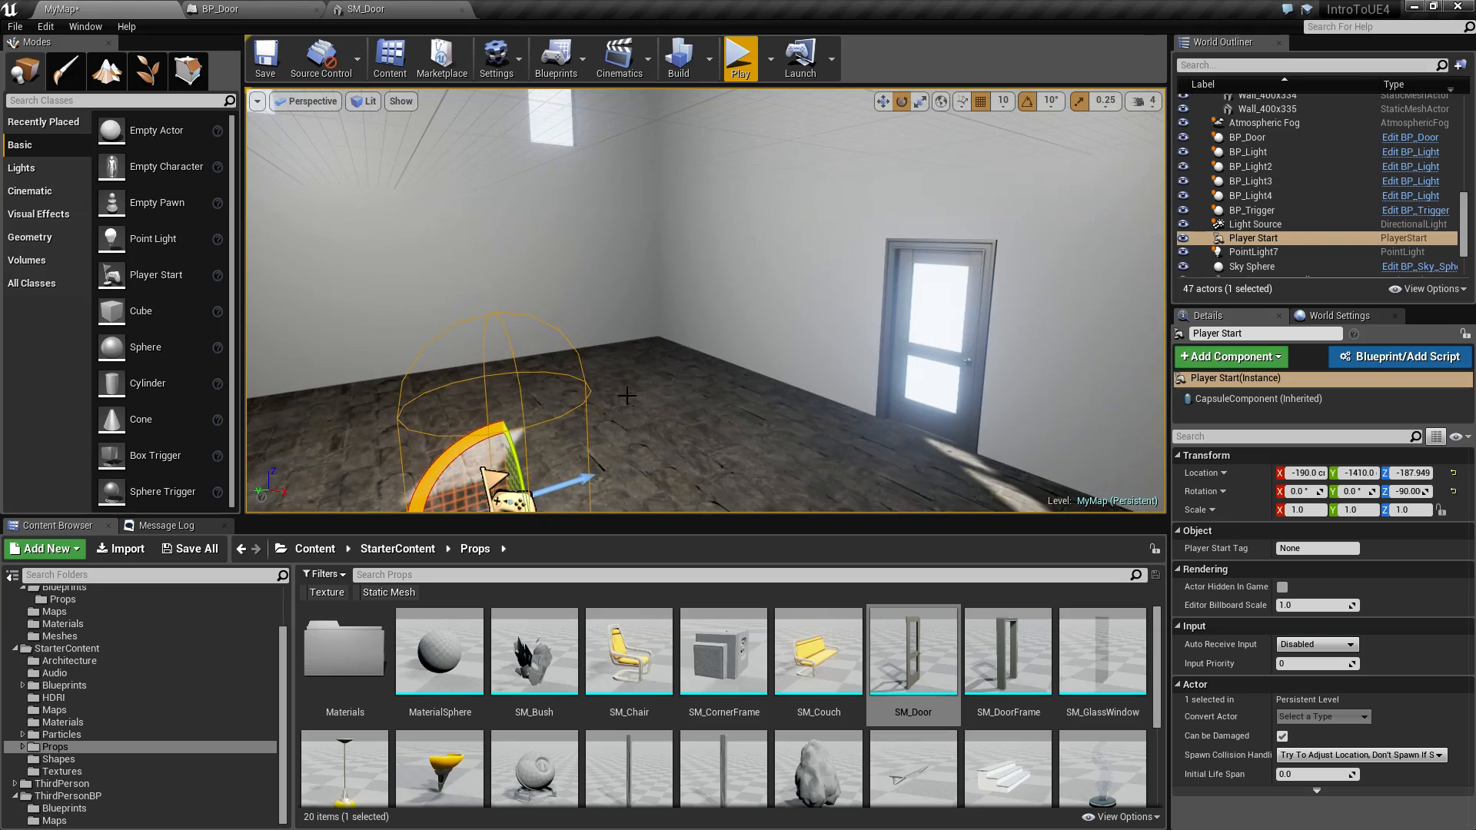
right_click_drag(895, 350, 845, 352)
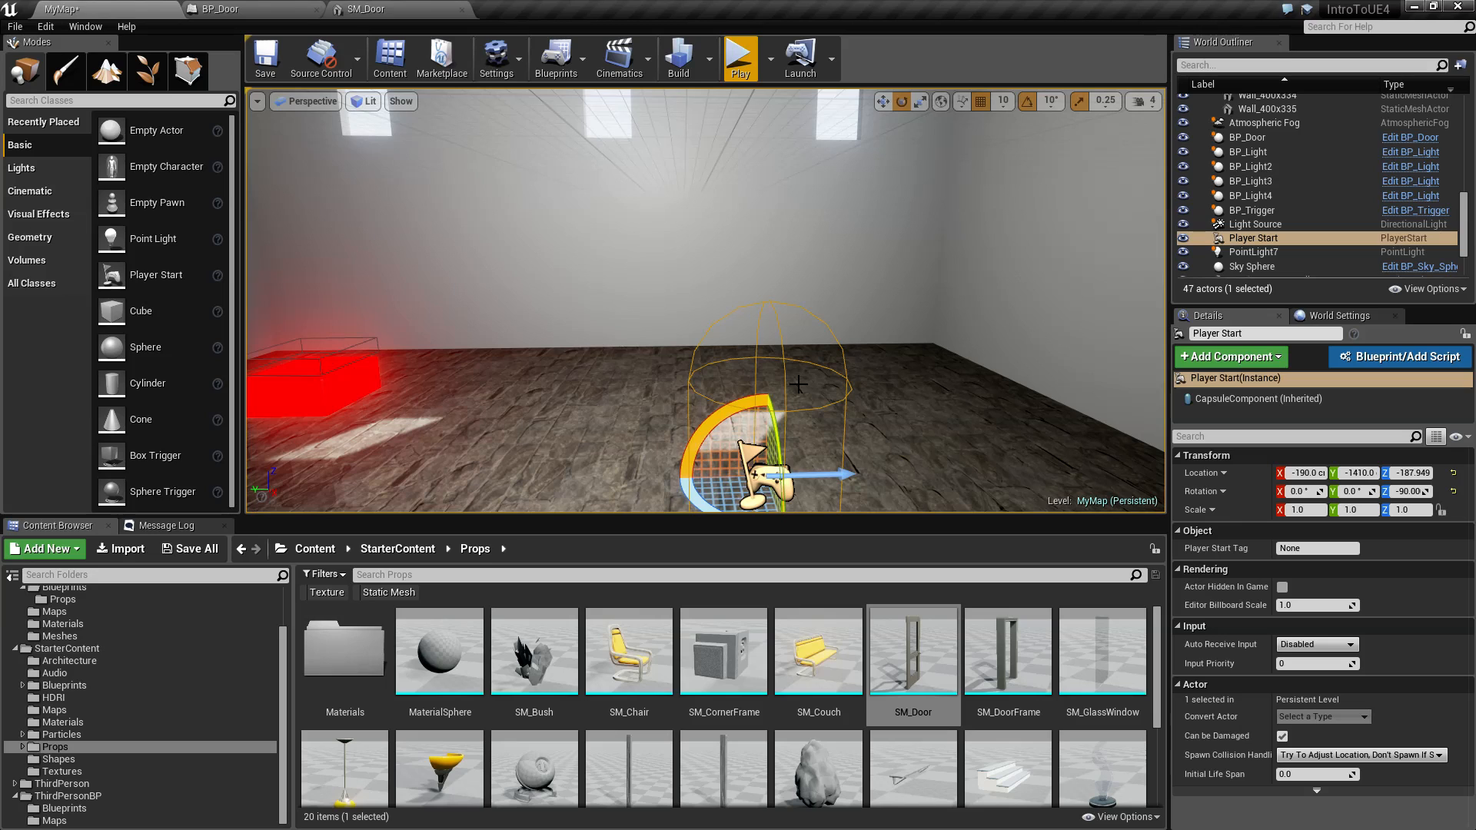
Step: Open MyMap's Level Blueprint and, with the BP_Door actor selected in the room, create a reference to it in the Event Graph
left_click(556, 60)
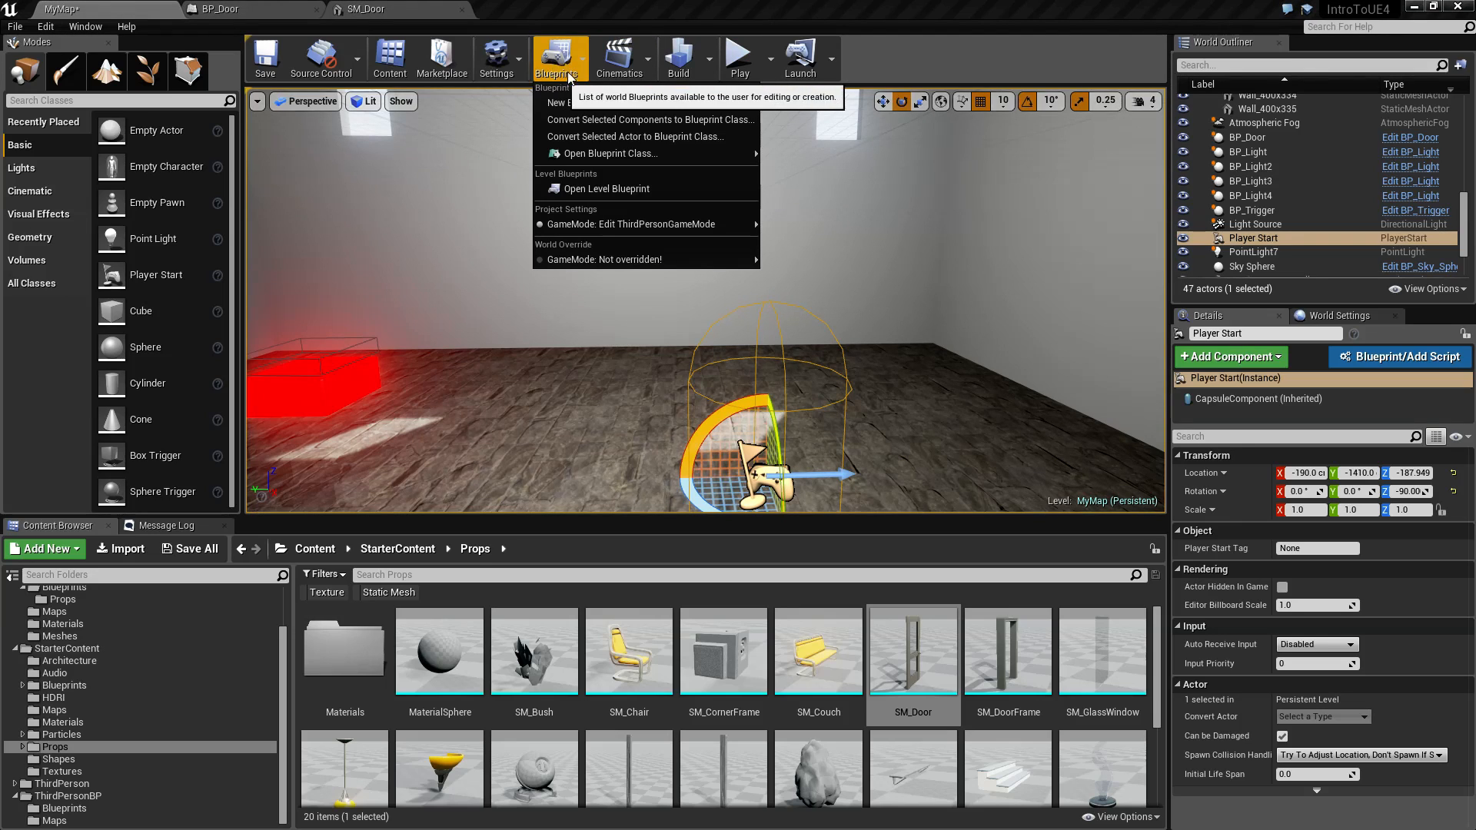
left_click(594, 191)
scroll(621, 415, "down", 2)
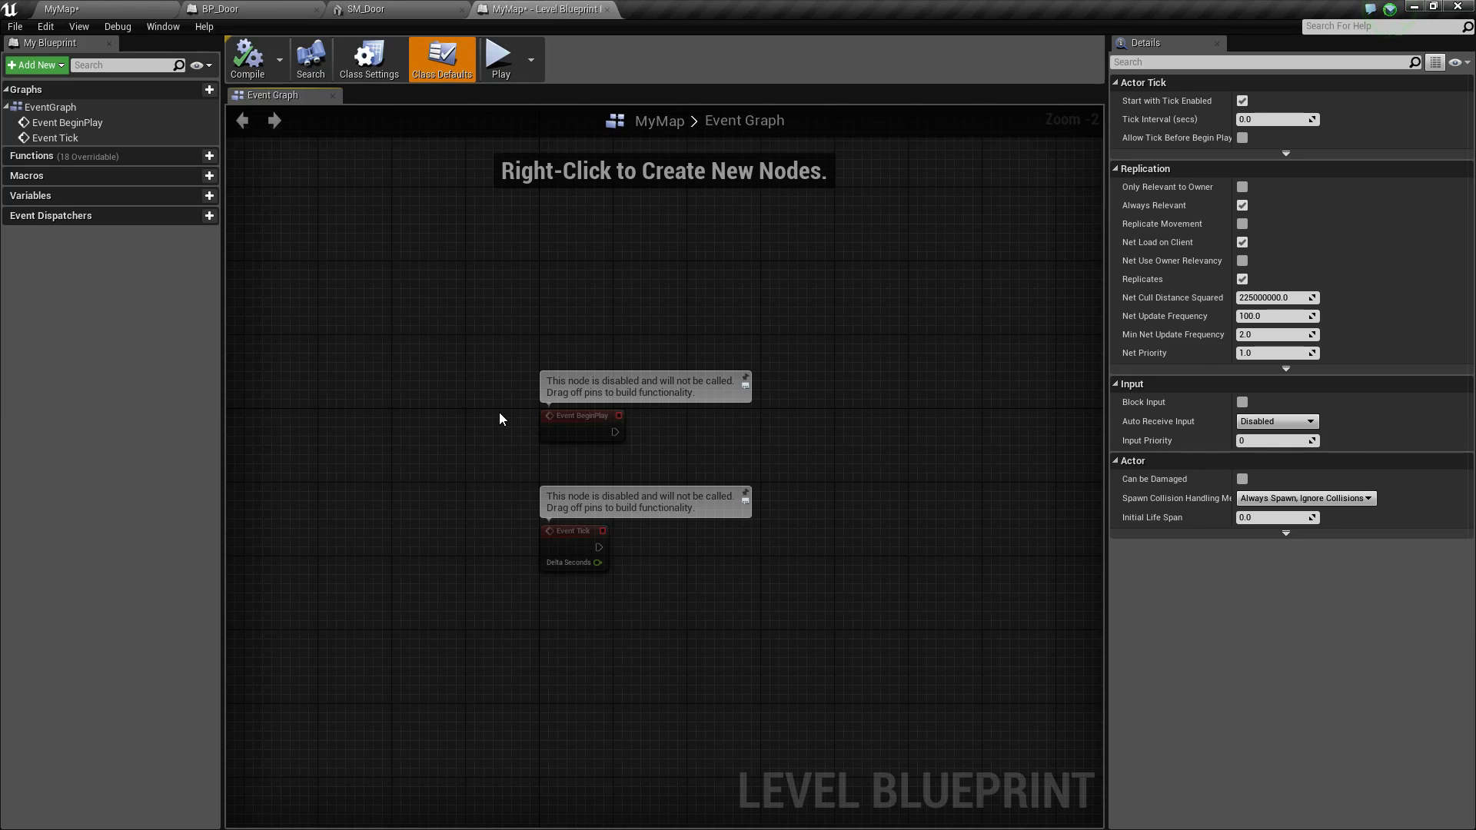
left_click(129, 7)
right_click_drag(469, 418, 600, 404)
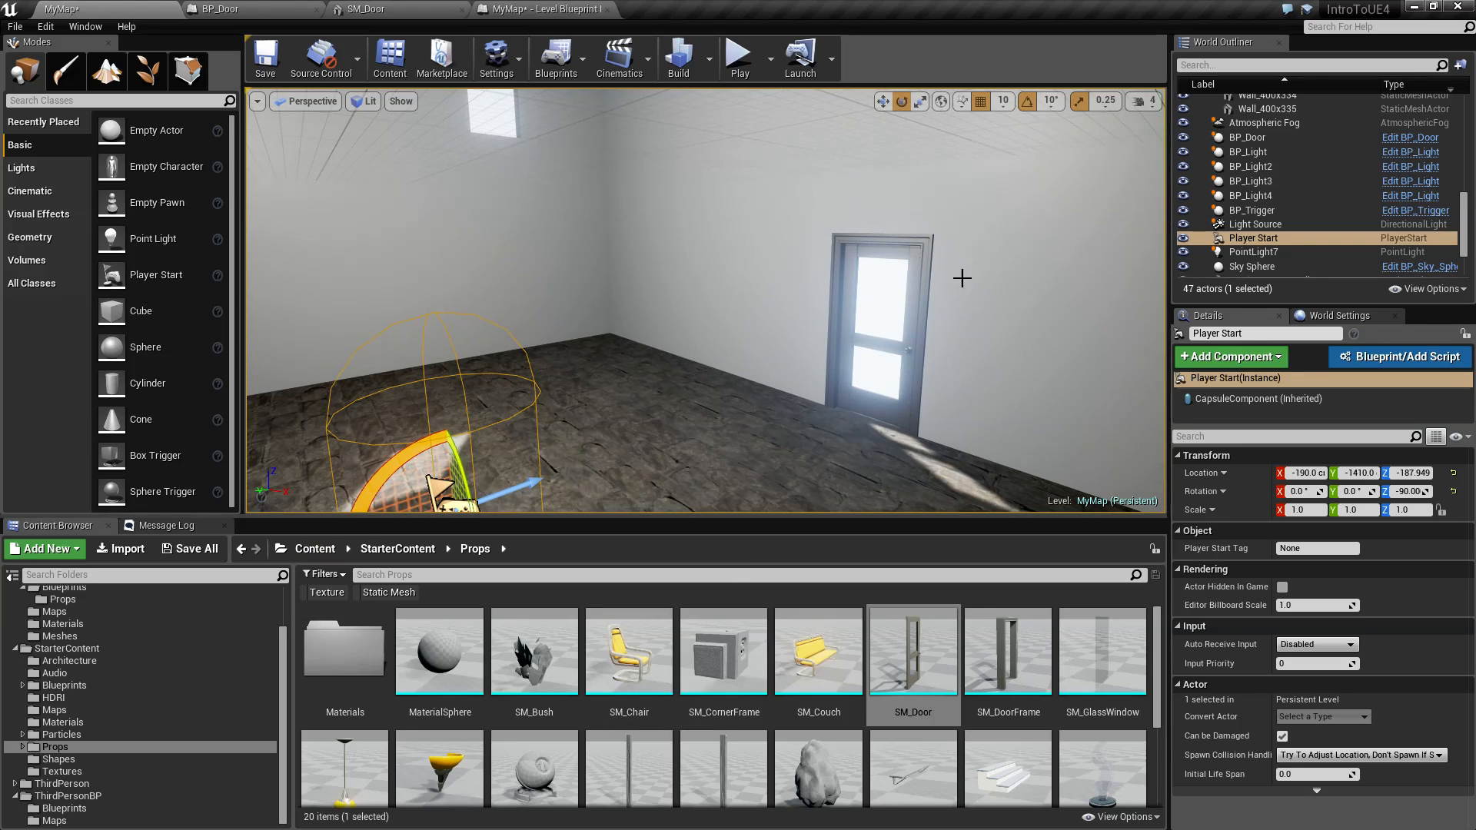
left_click(915, 291)
left_click(545, 8)
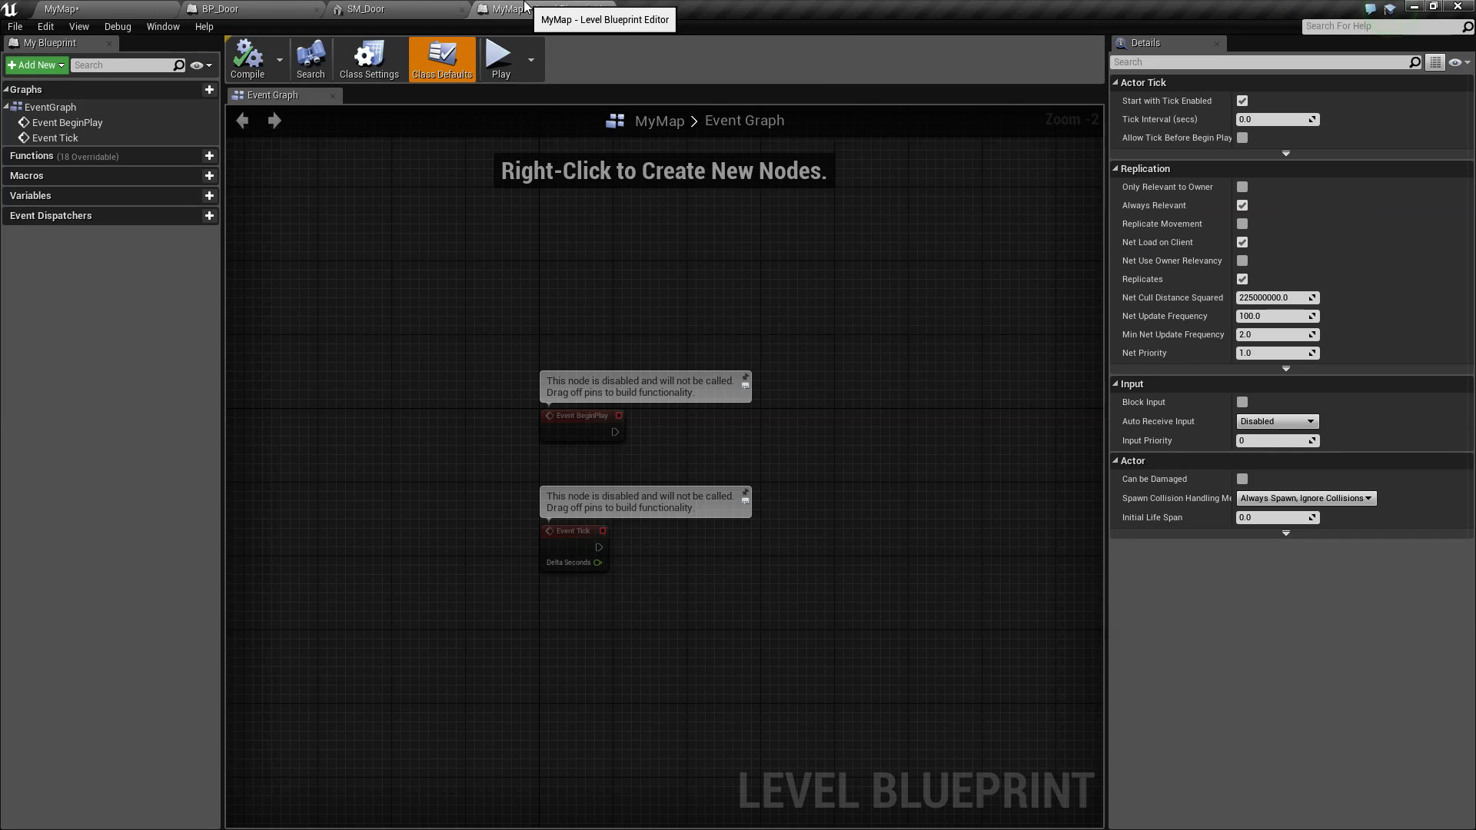
right_click(544, 486)
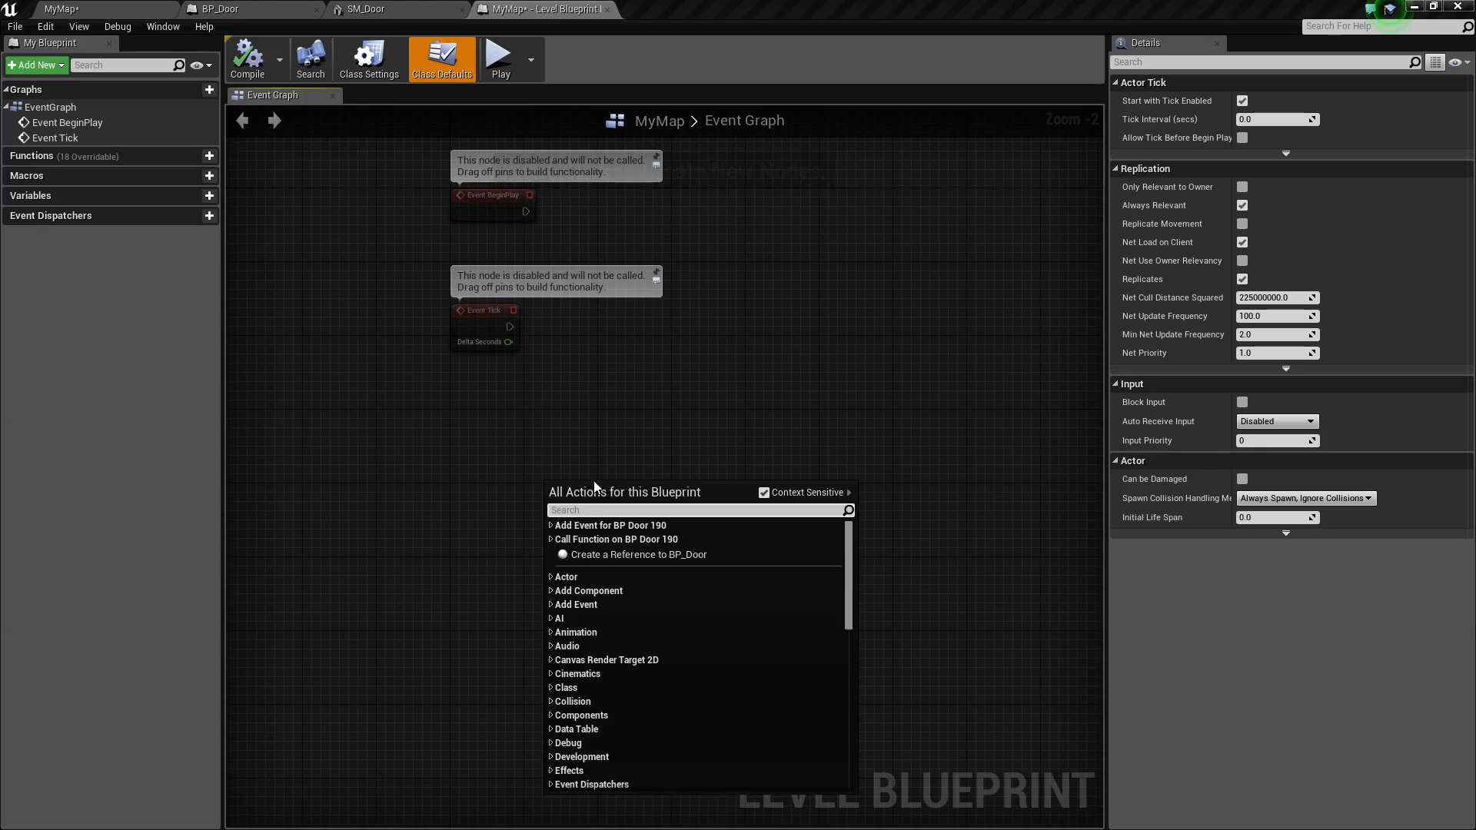
left_click(639, 558)
Step: Delete the BP_Door reference from the Level Blueprint's Event Graph and close the Level Blueprint
right_click(639, 568)
scroll(585, 529, "up", 2)
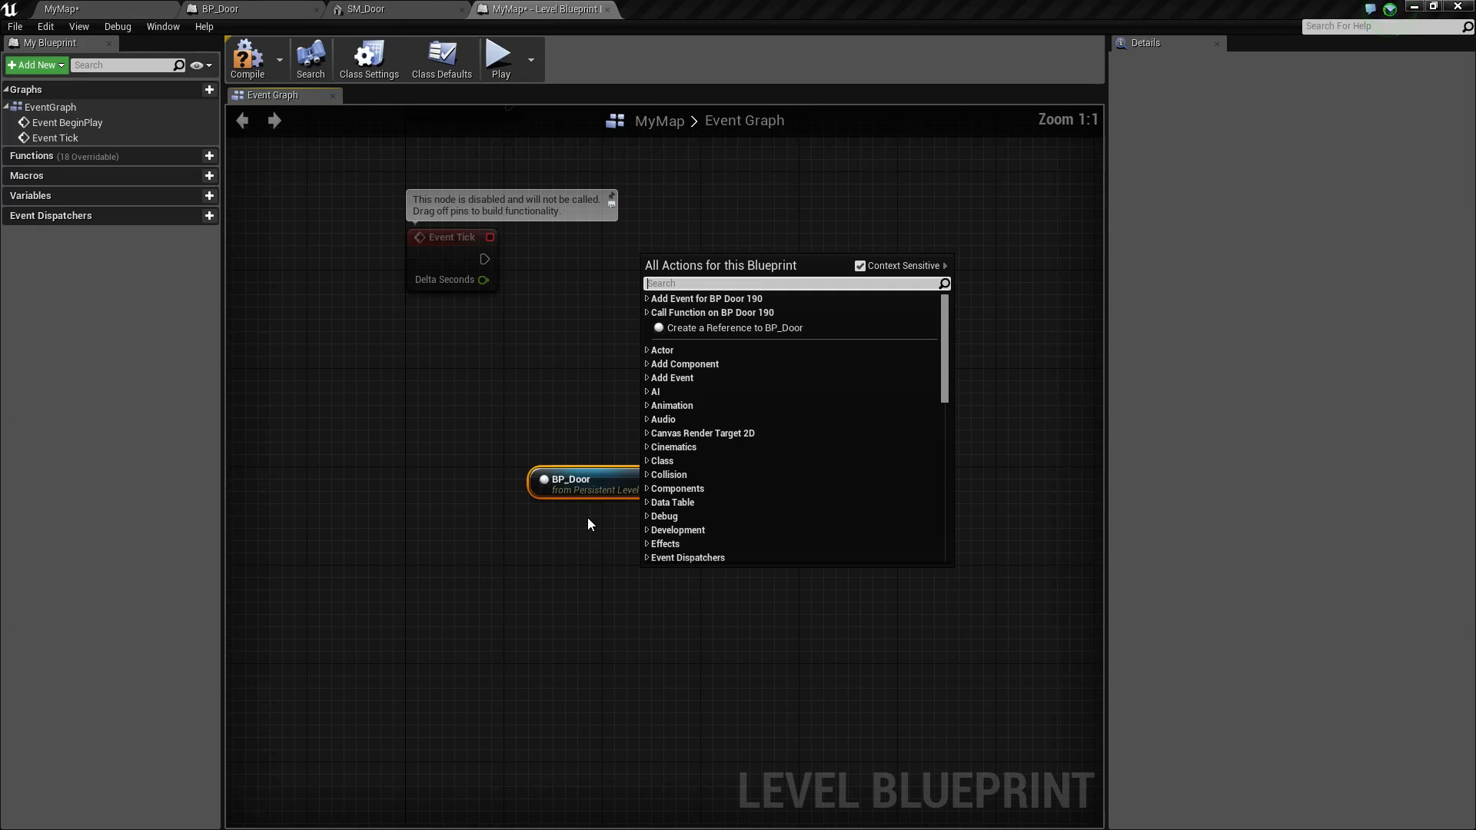
left_click(602, 532)
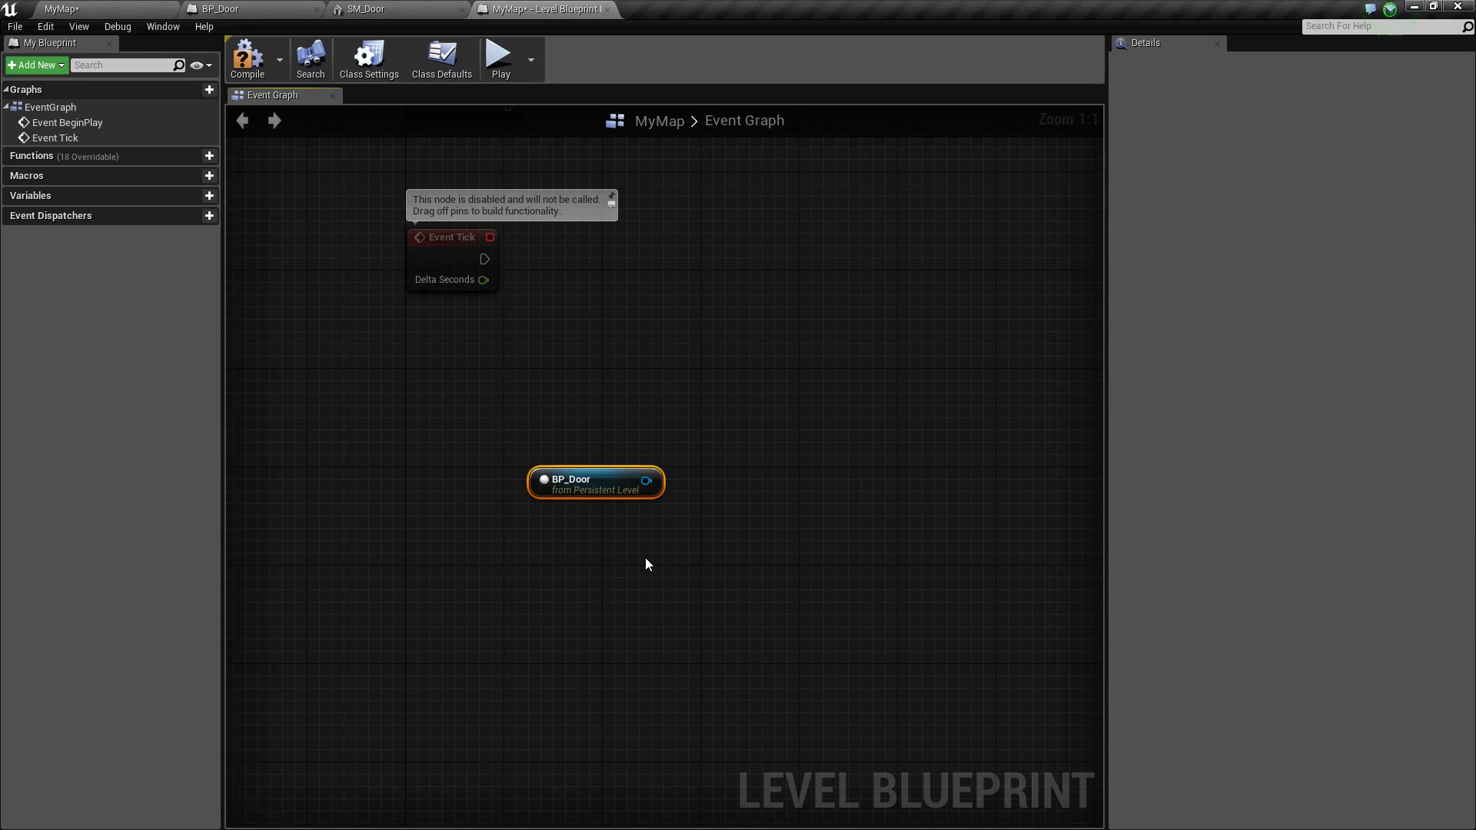
key("Delete")
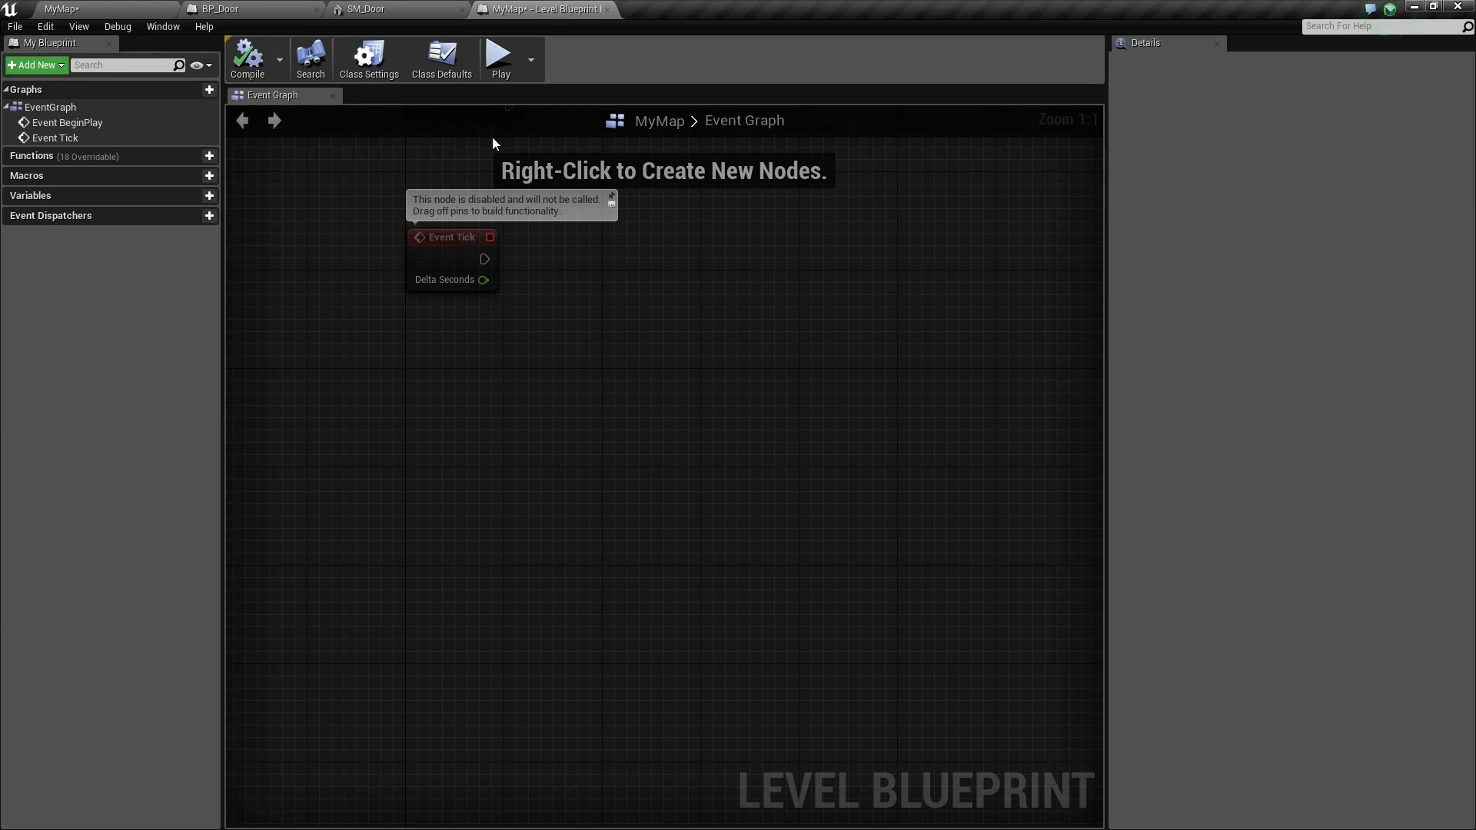
left_click(603, 10)
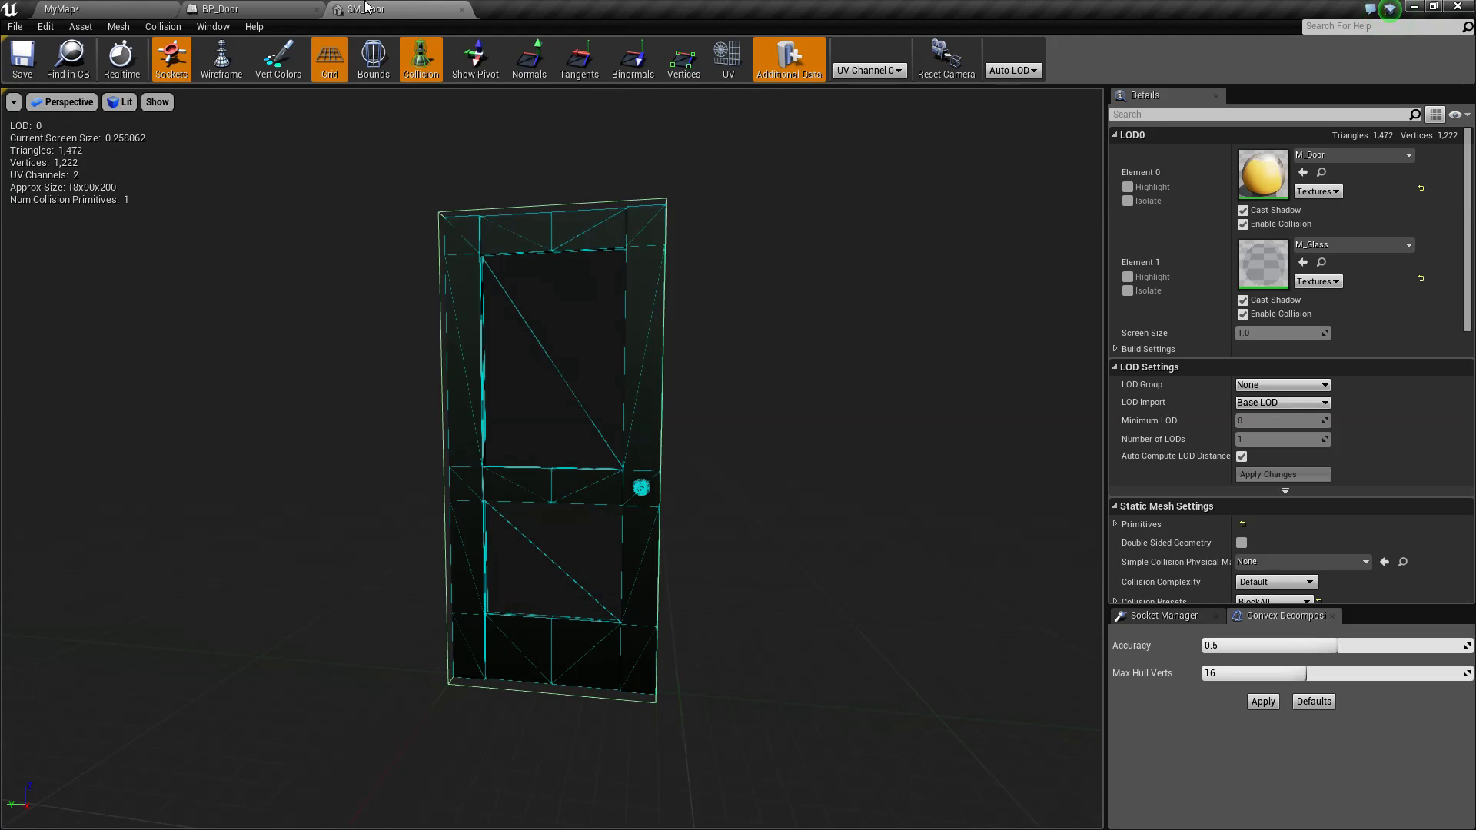
Step: Return to the MyMap level, deselect BP_Door, and select the red BP_Trigger actor in the room
left_click(231, 10)
left_click(131, 9)
right_click_drag(663, 381, 584, 382)
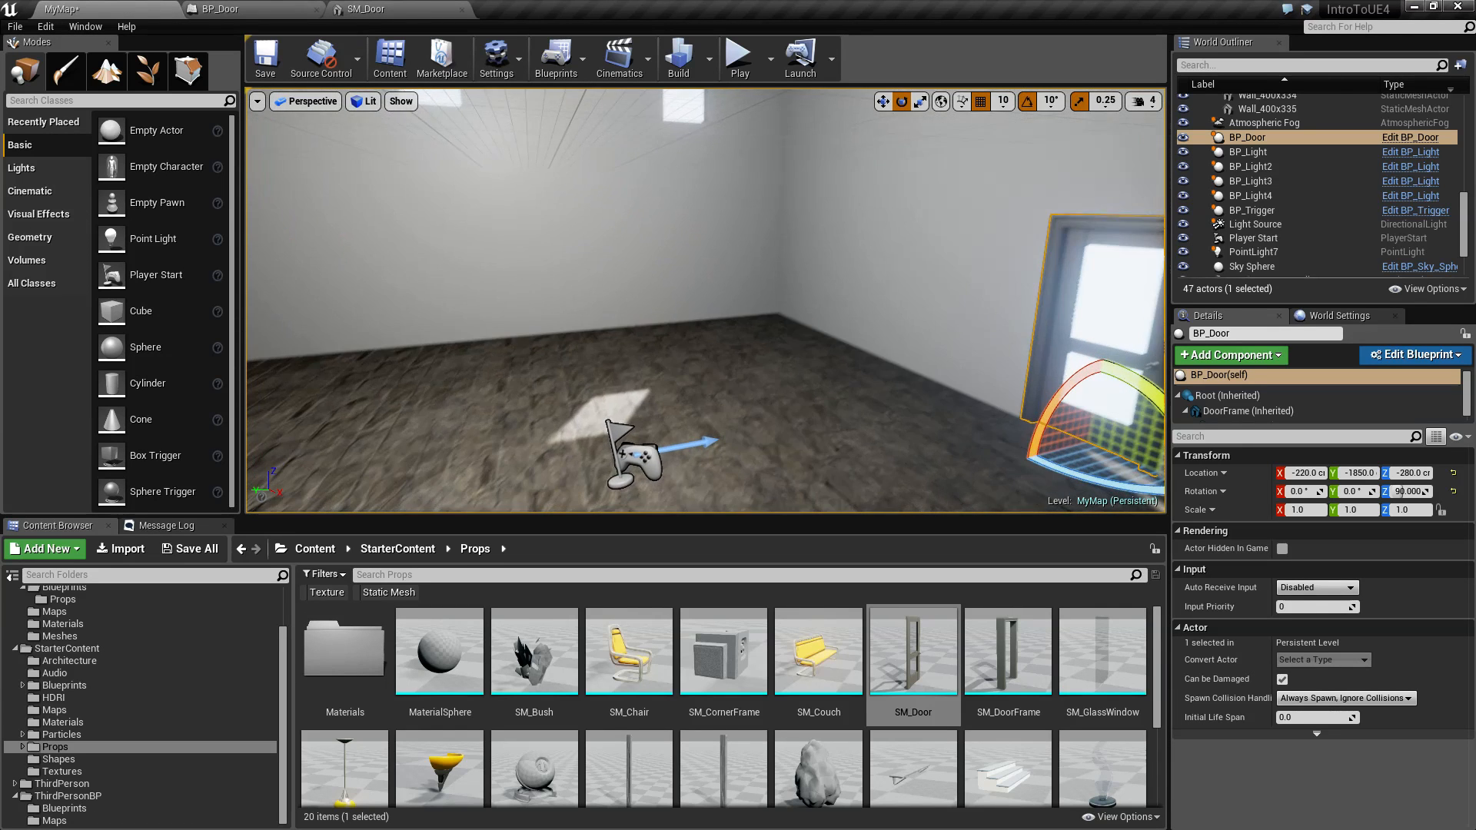
right_click_drag(704, 322, 946, 252)
key("Escape")
right_click_drag(779, 349, 661, 323)
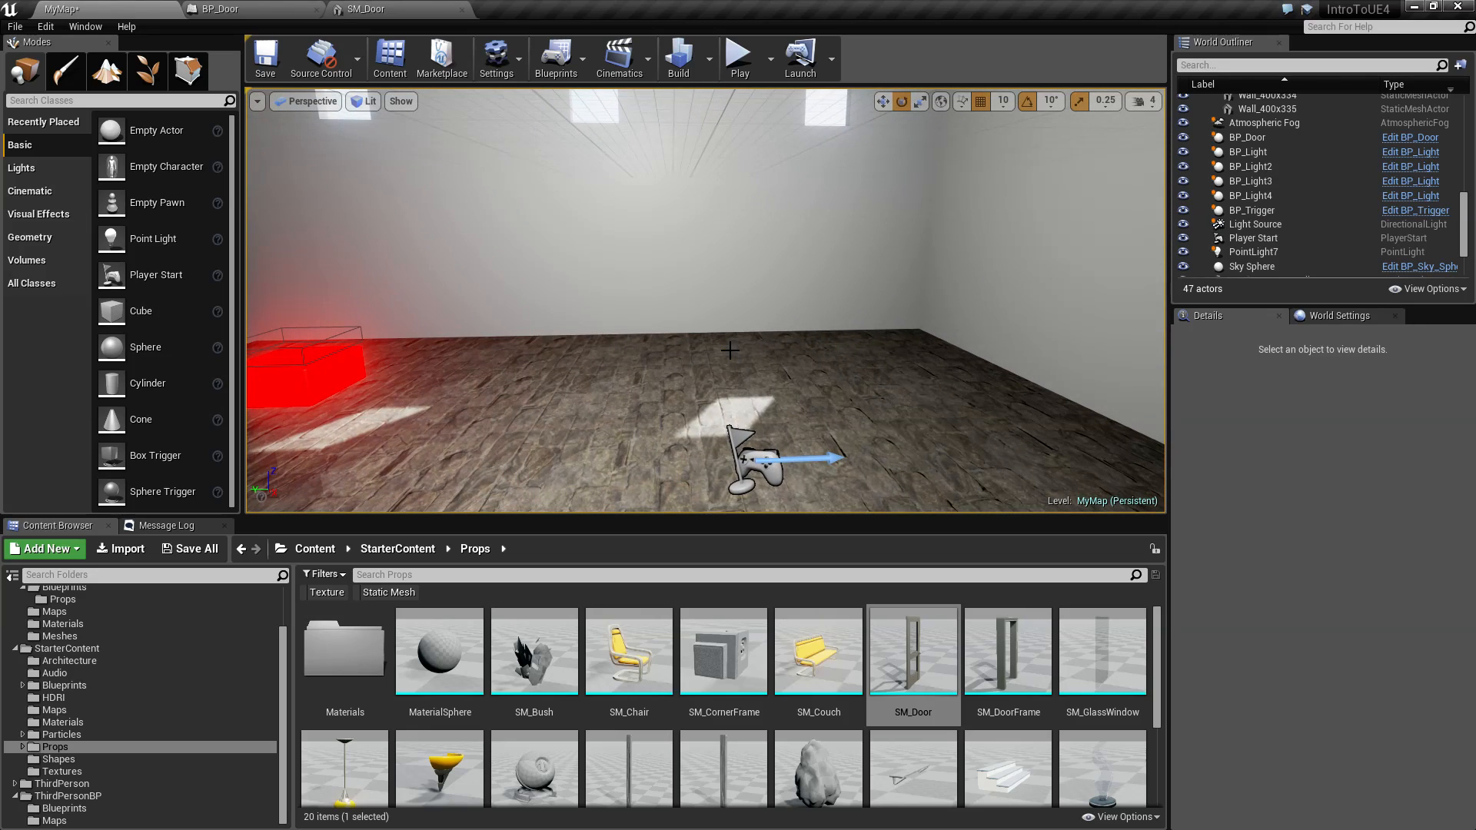
right_click_drag(729, 353, 707, 351)
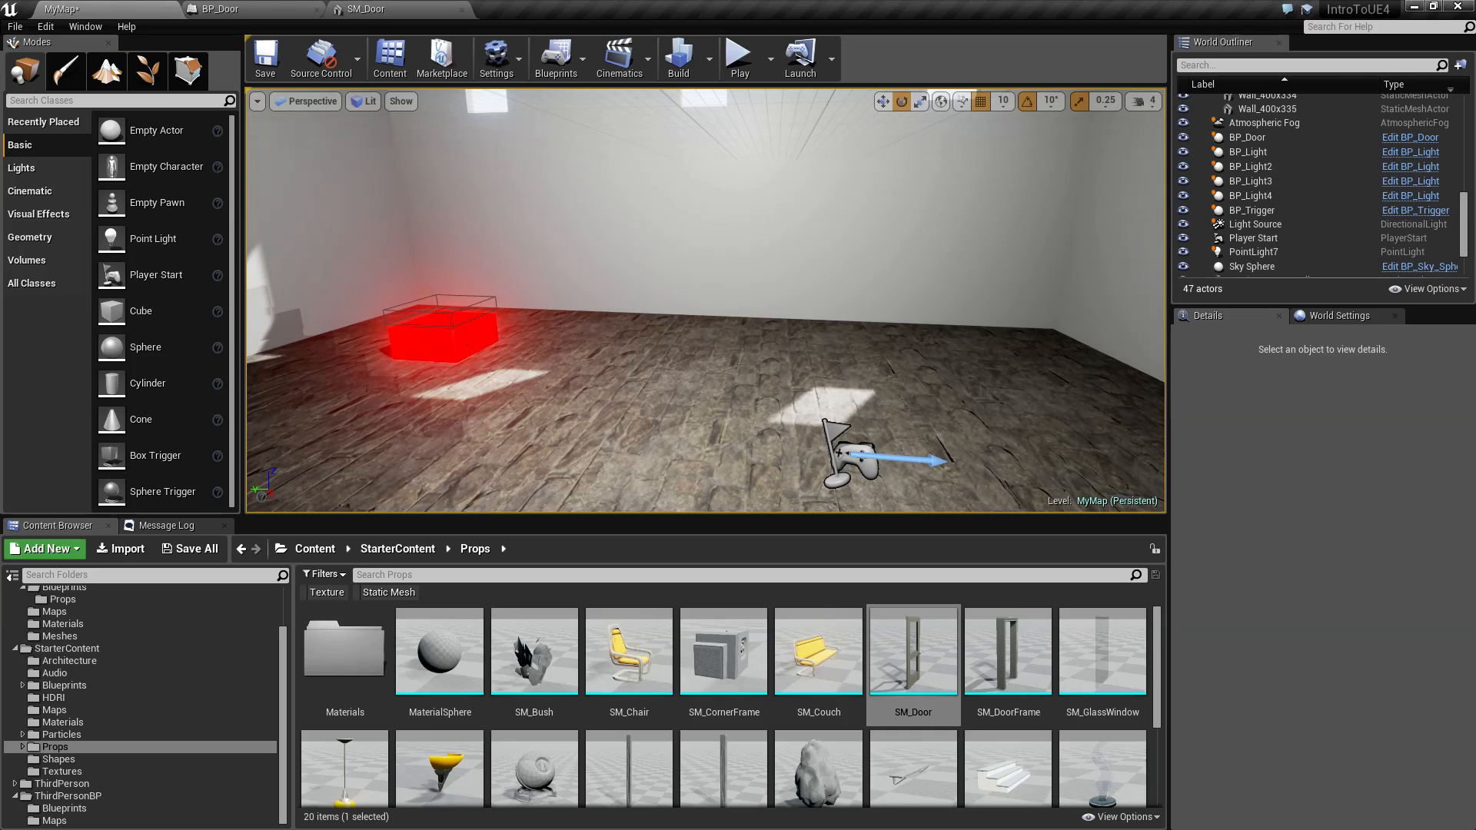
left_click(471, 334)
mouse_move(707, 315)
right_mouse_down()
mouse_move(819, 317)
mouse_move(757, 329)
mouse_move(756, 311)
mouse_move(846, 312)
mouse_move(734, 314)
right_mouse_up()
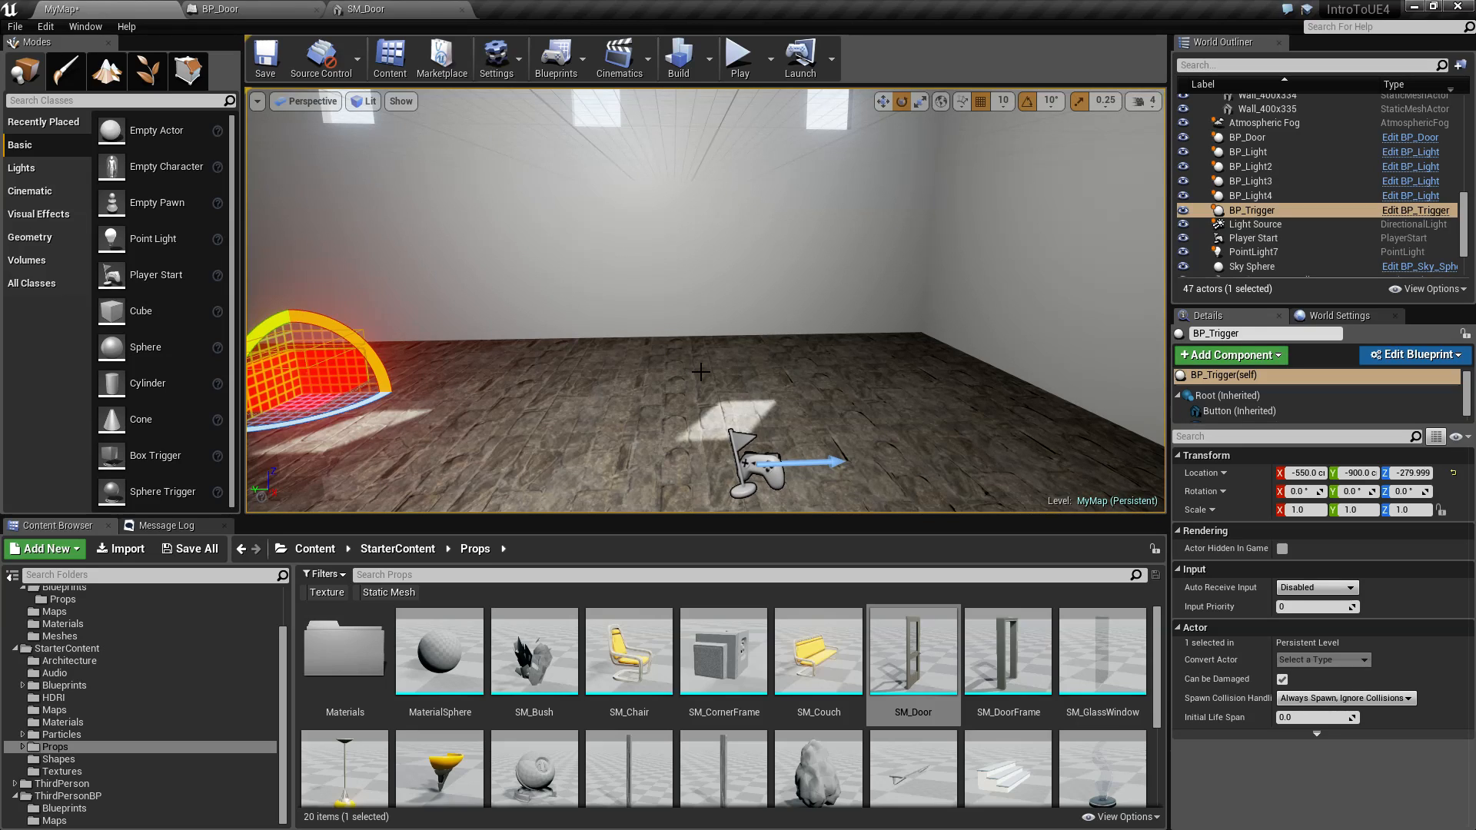
Step: Select the red trigger in the level and open its BP_Trigger blueprint for editing
key("Escape")
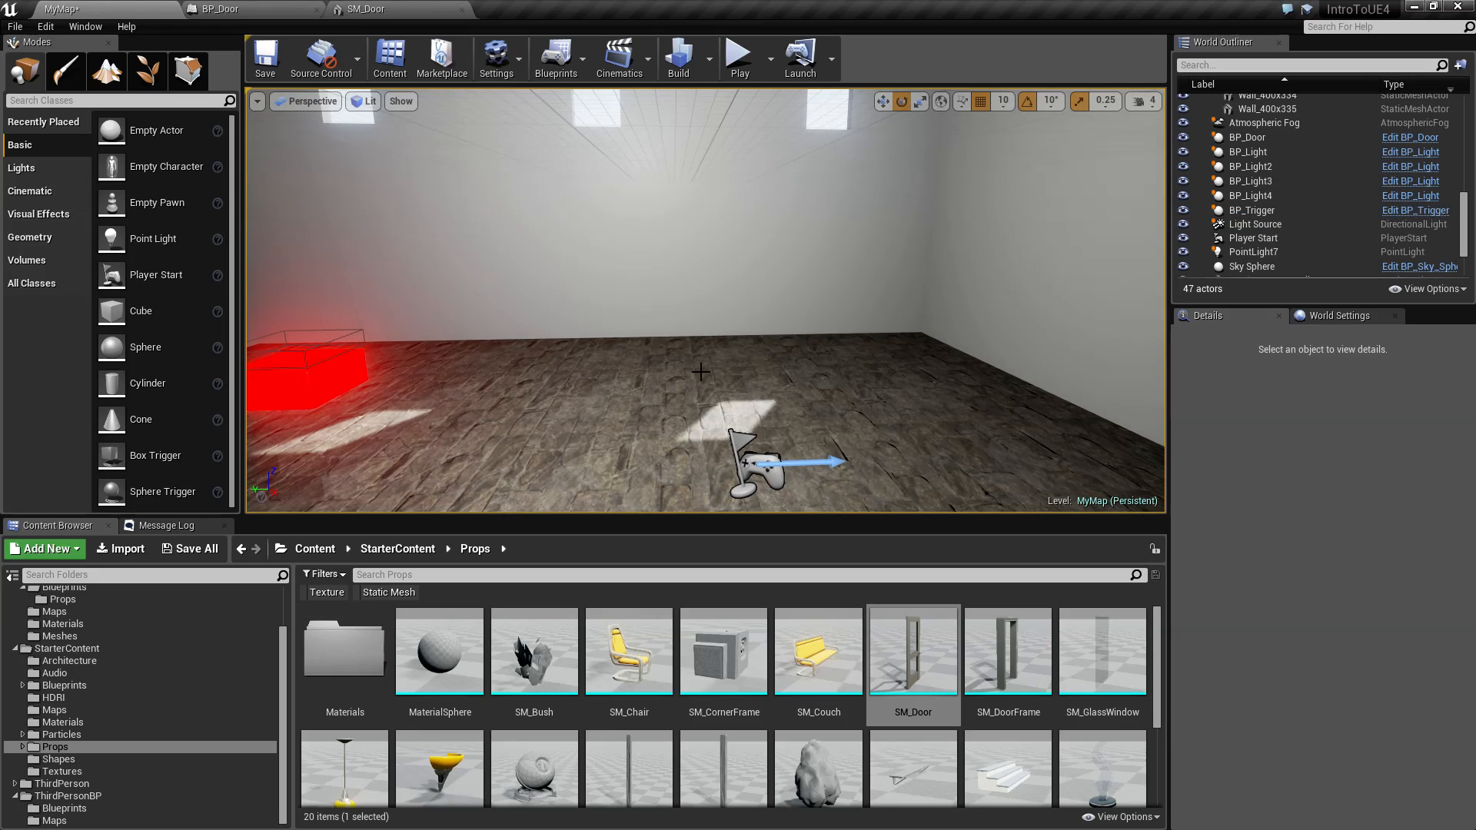
right_click_drag(661, 351, 568, 338)
left_click(569, 338)
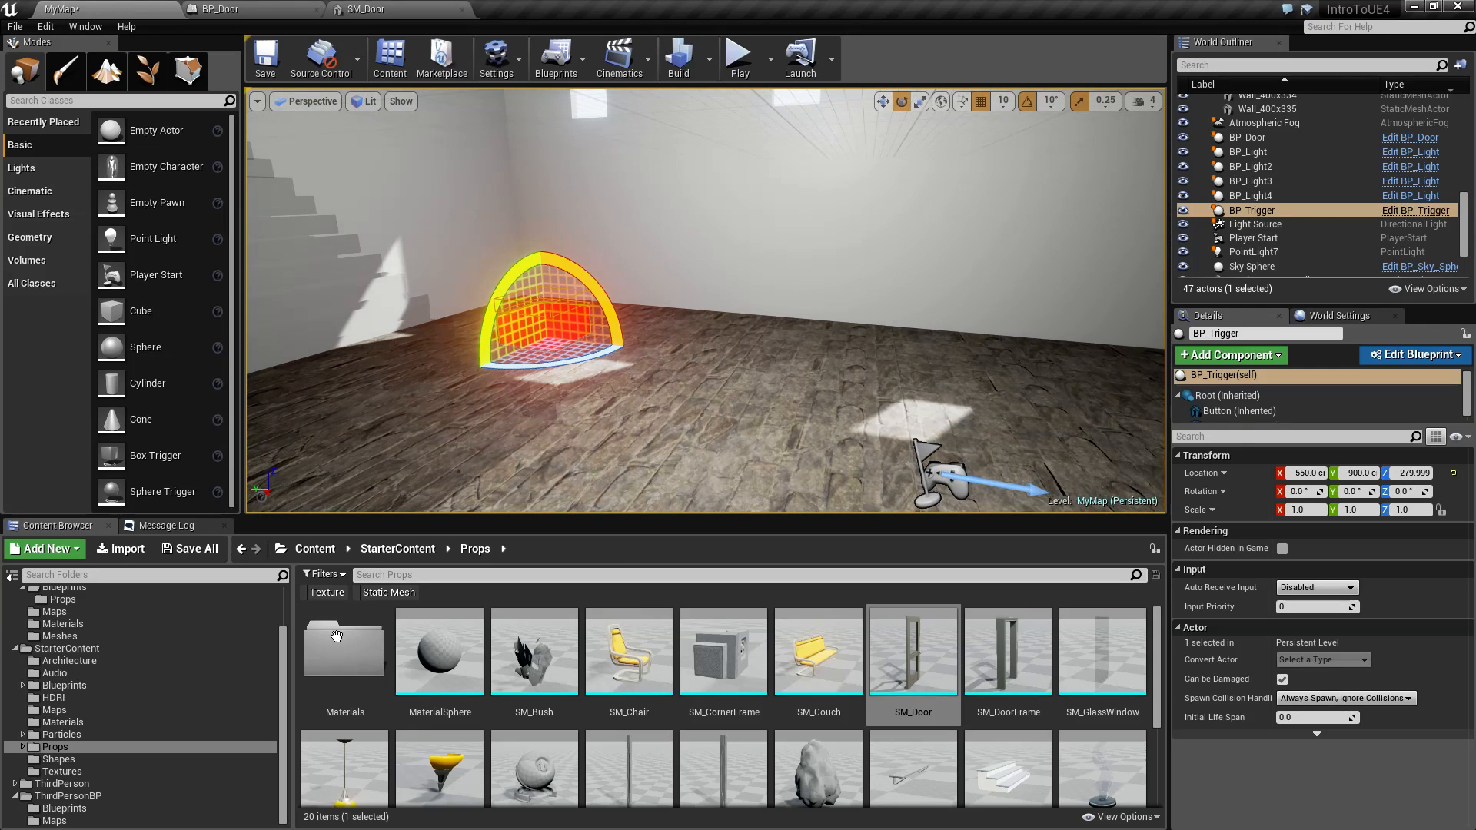
left_click(1405, 210)
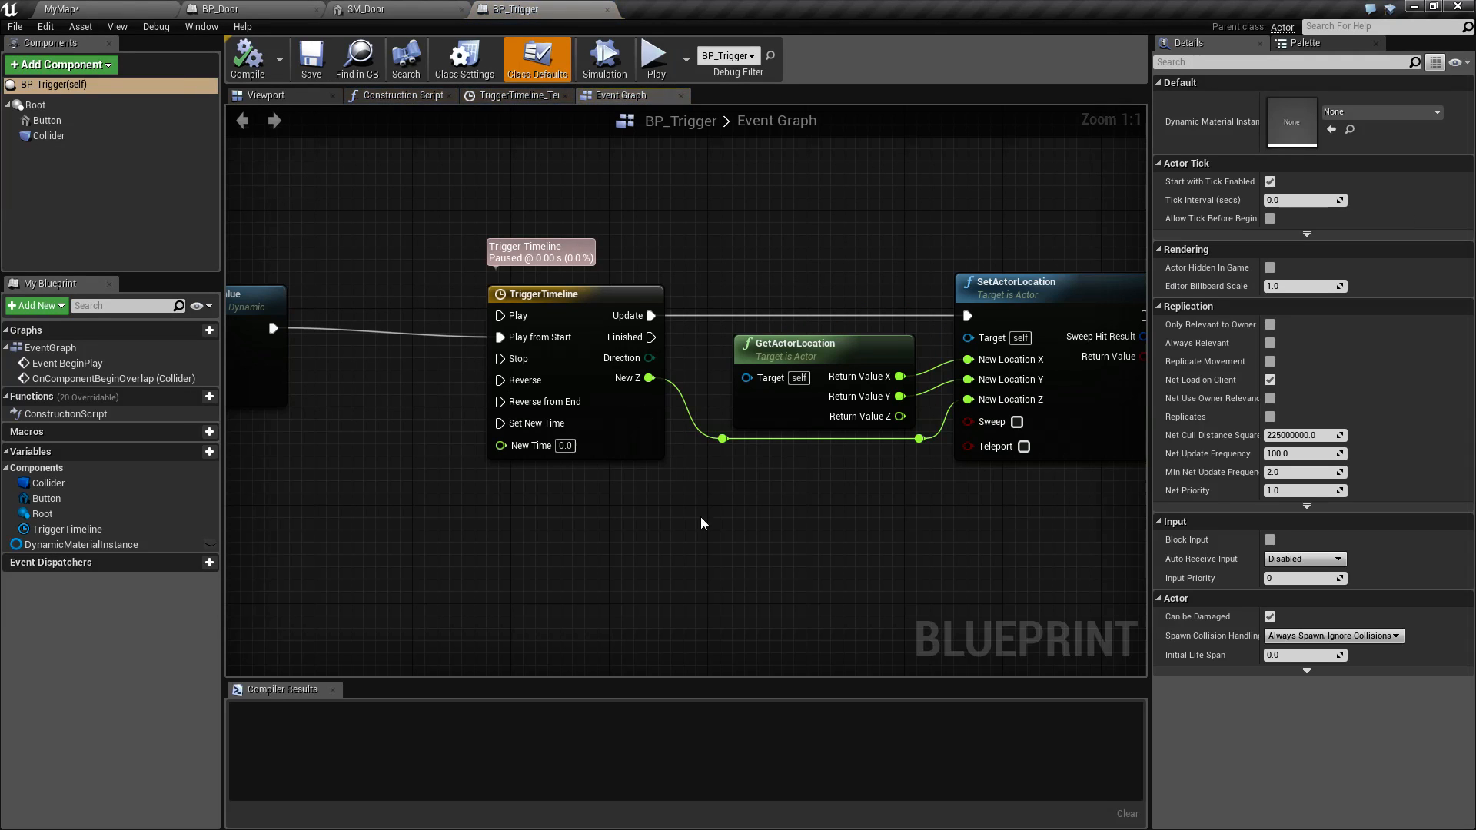
scroll(675, 567, "down", 3)
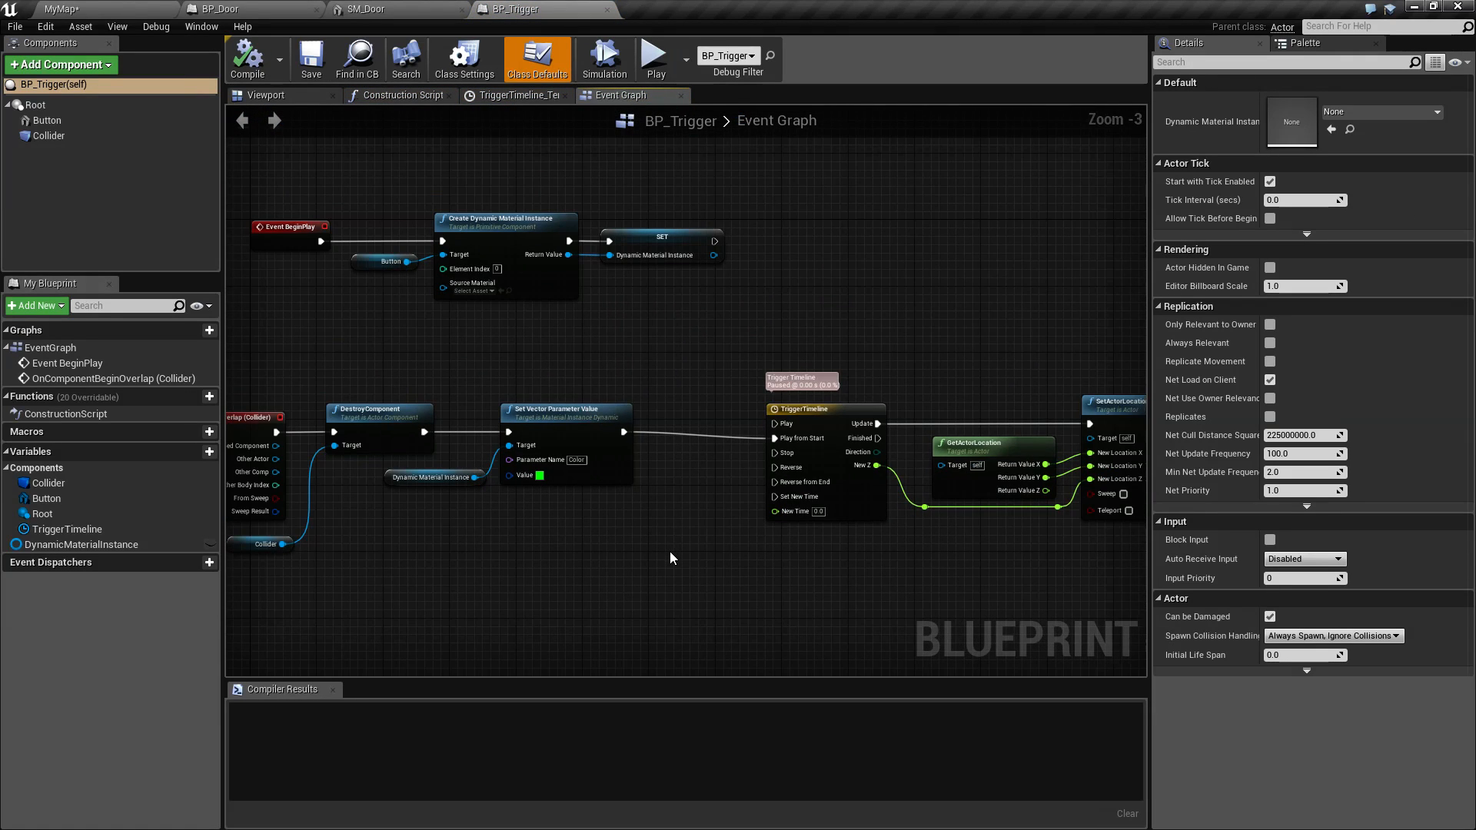
Step: Add a new variable named DoorToTrigger to the BP_Trigger blueprint
left_click(6, 468)
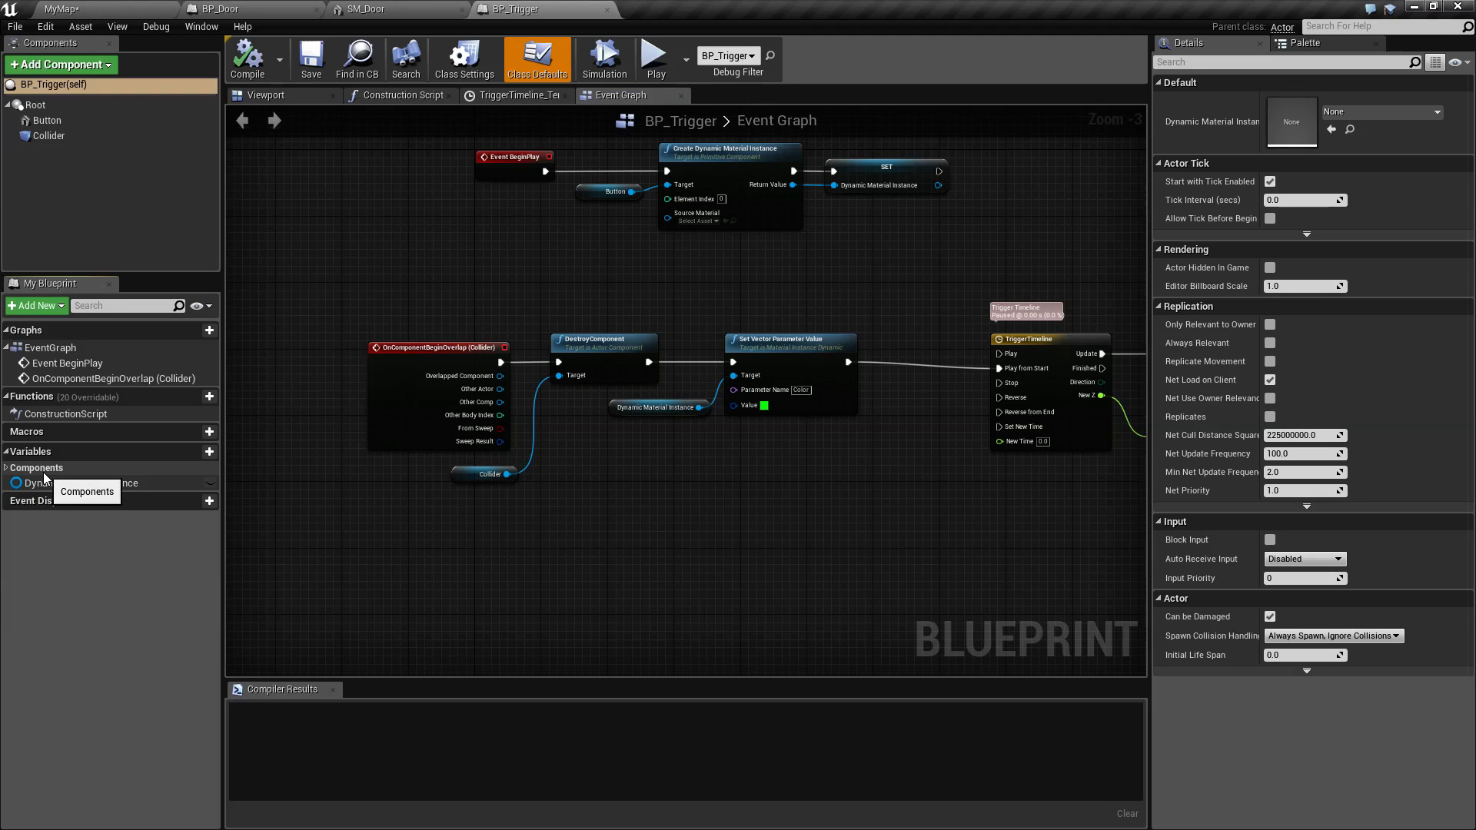
left_click(187, 452)
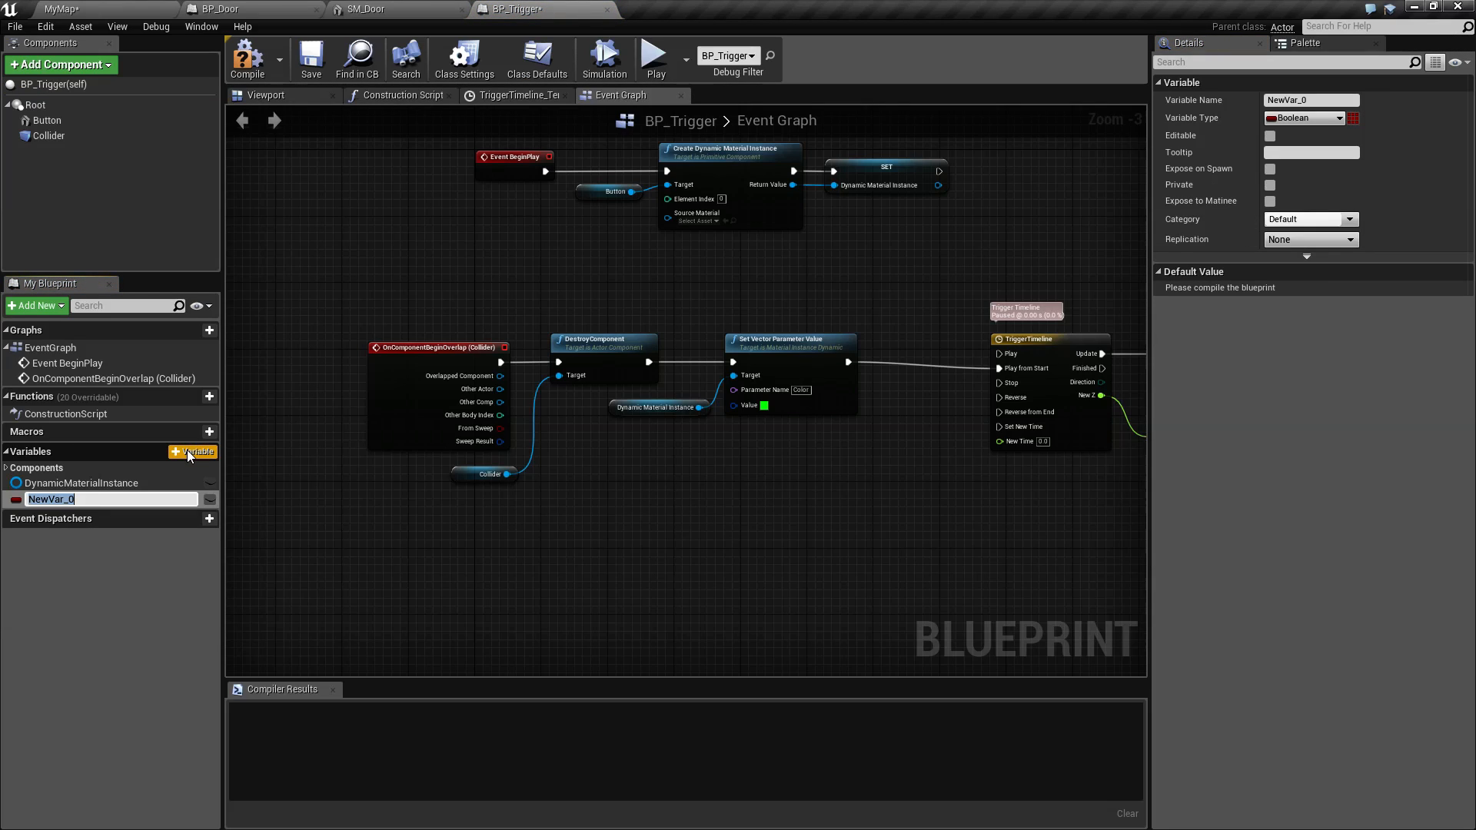
type("DoorToTrigger")
key("Return")
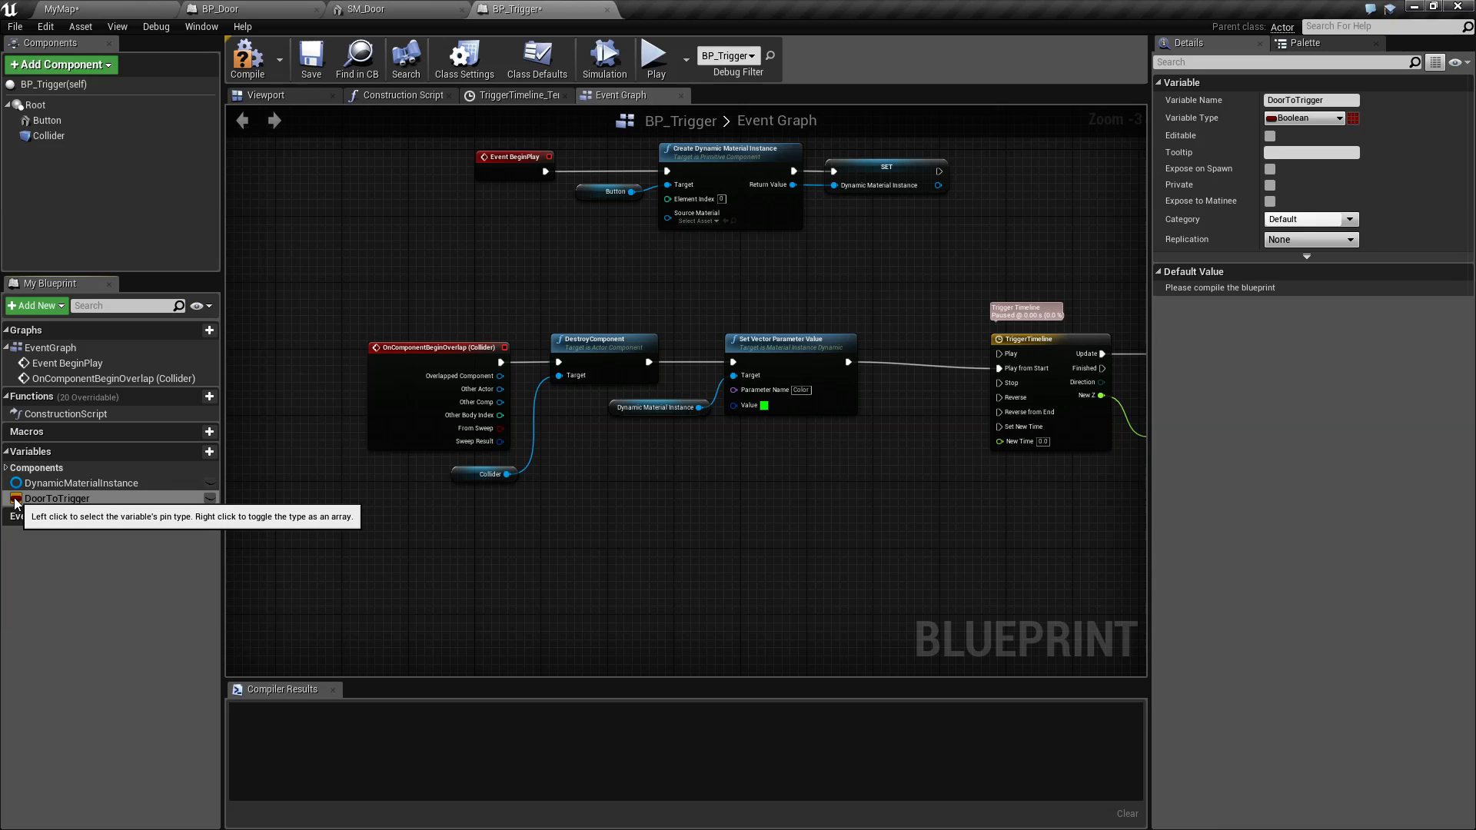
left_click(73, 500)
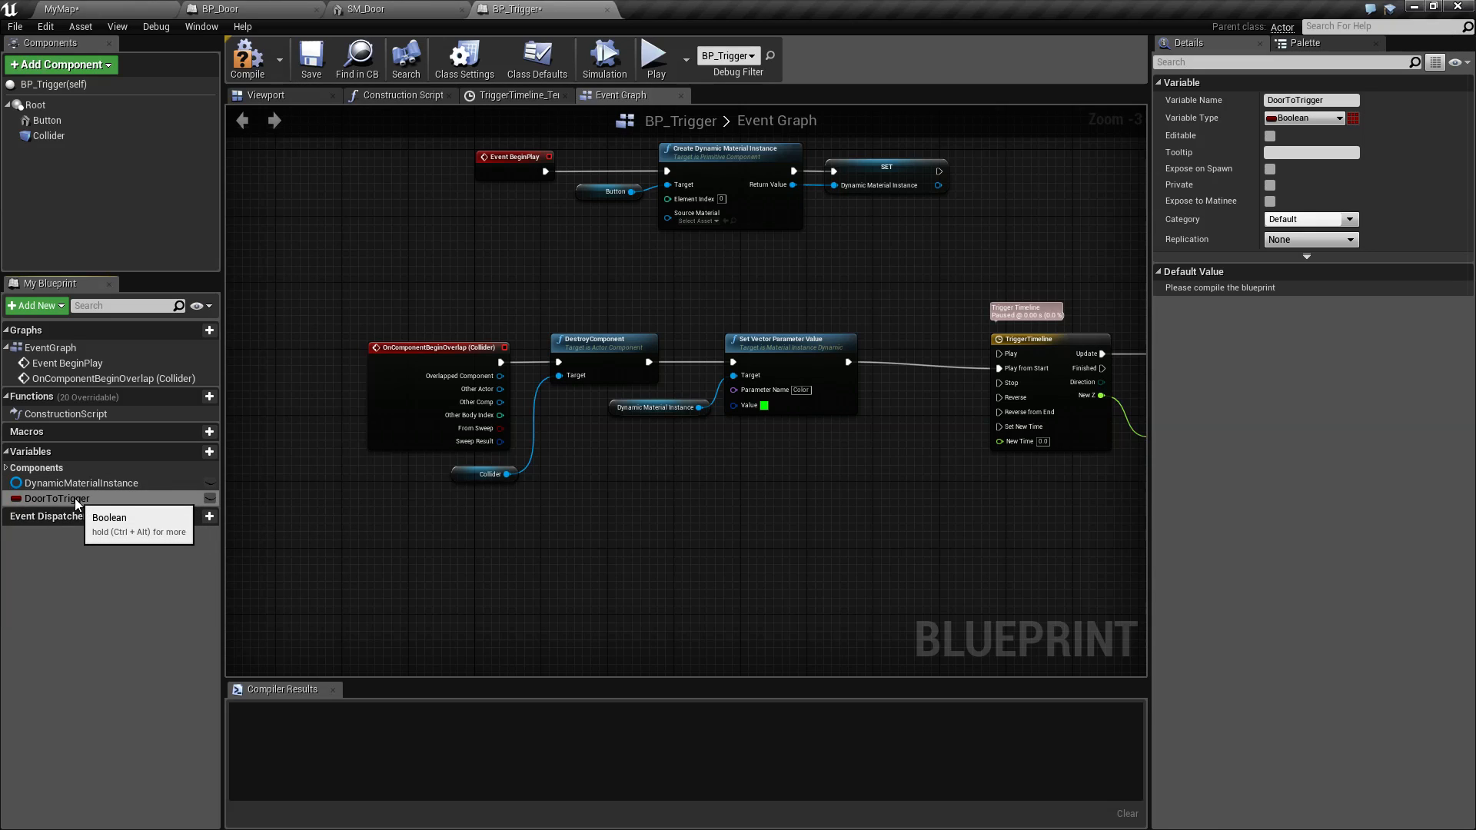
left_click(66, 544)
left_click(66, 499)
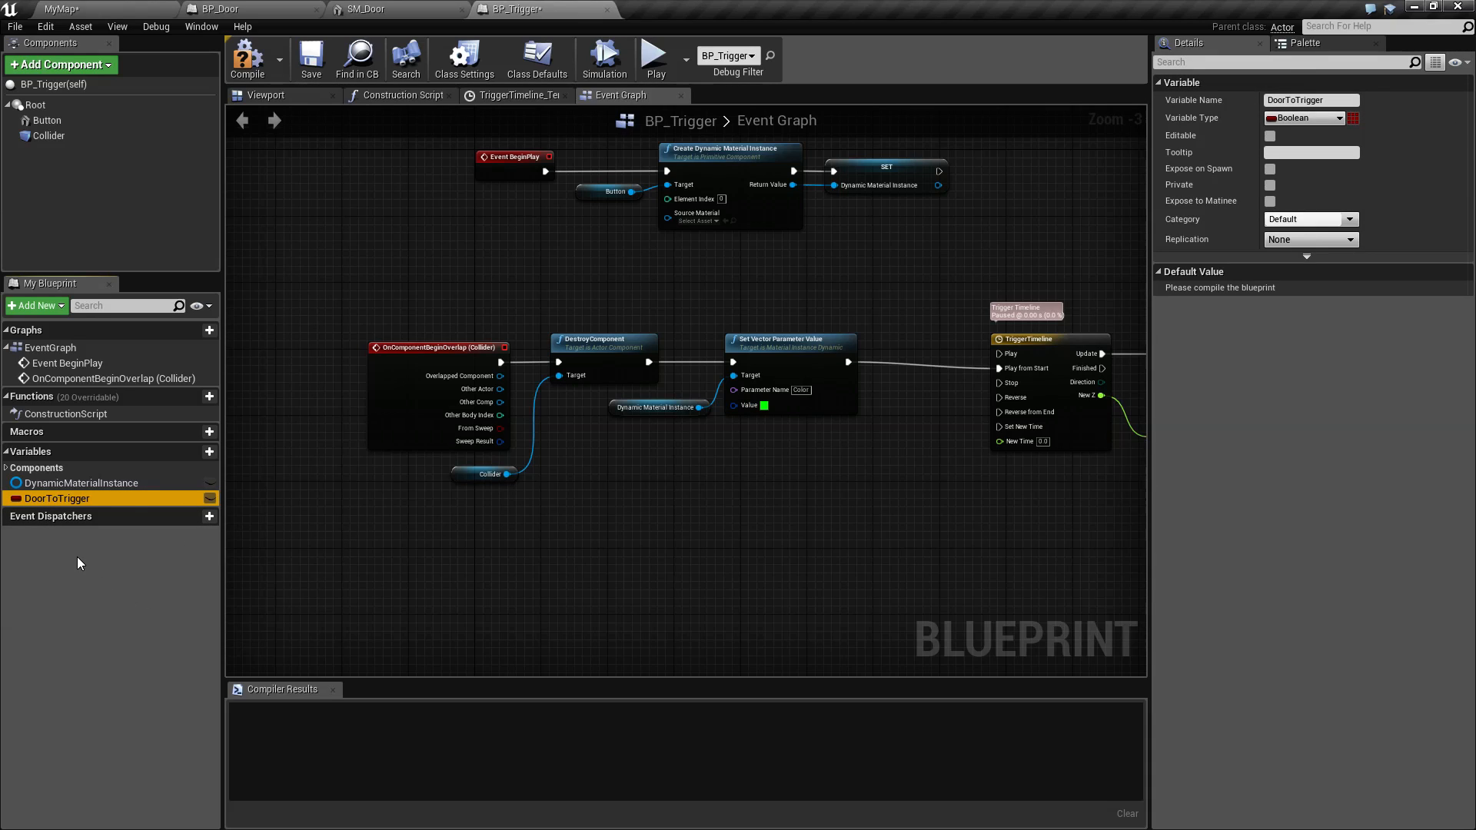
Step: Change the DoorToTrigger variable's type to a BP Door object reference and compile the blueprint
left_click(15, 499)
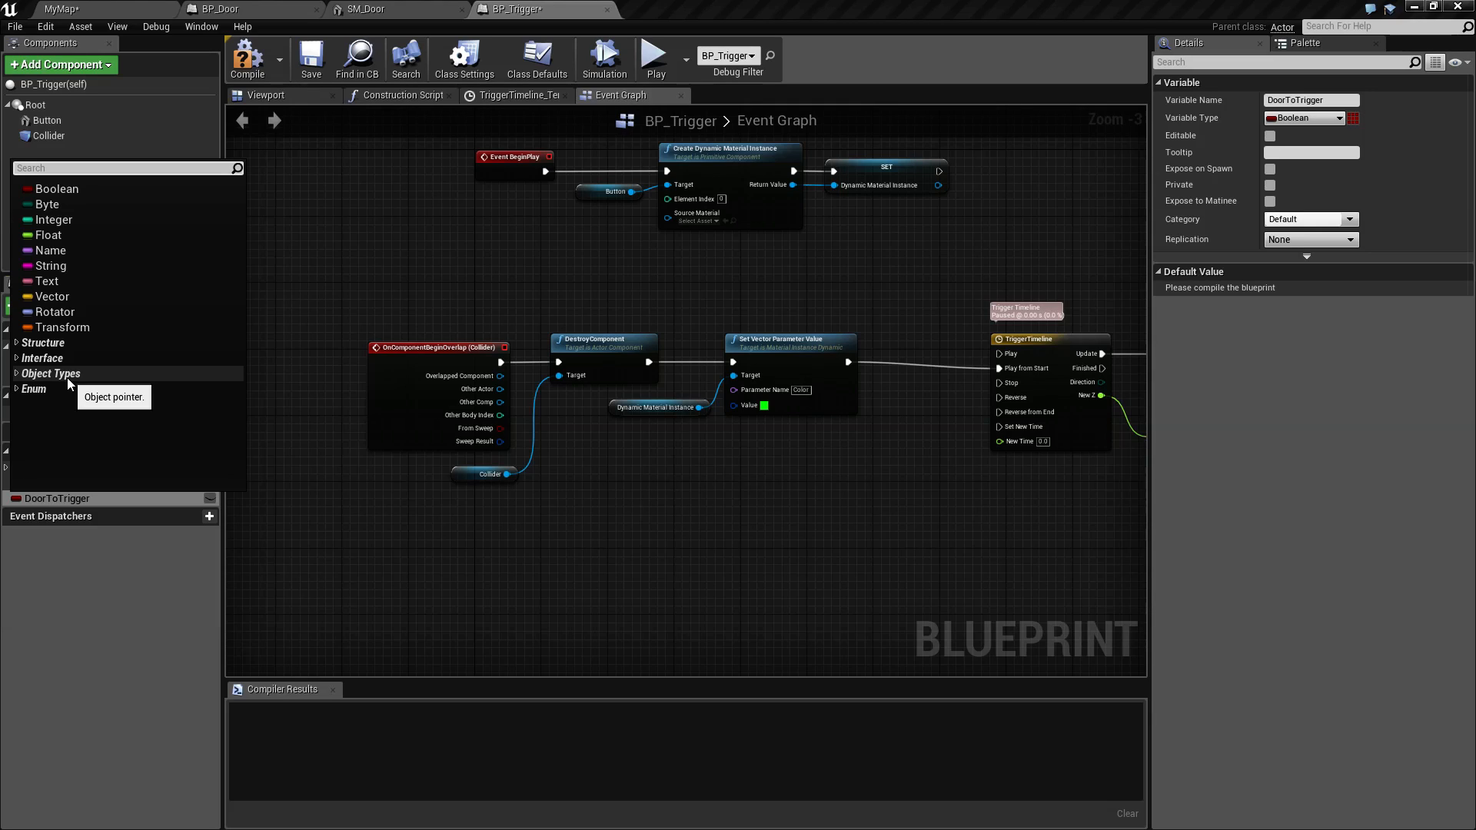
type("door")
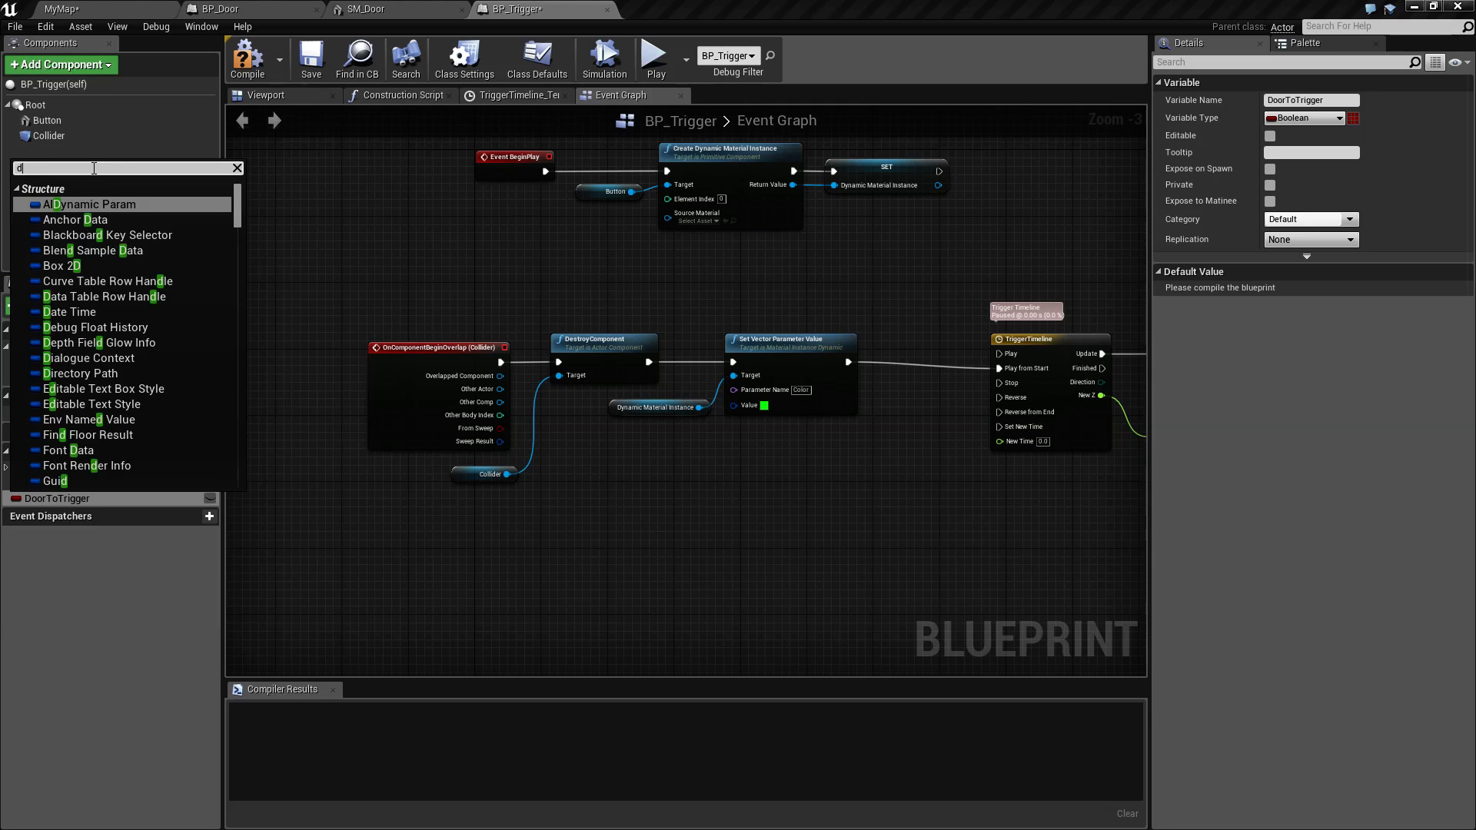
mouse_move(59, 208)
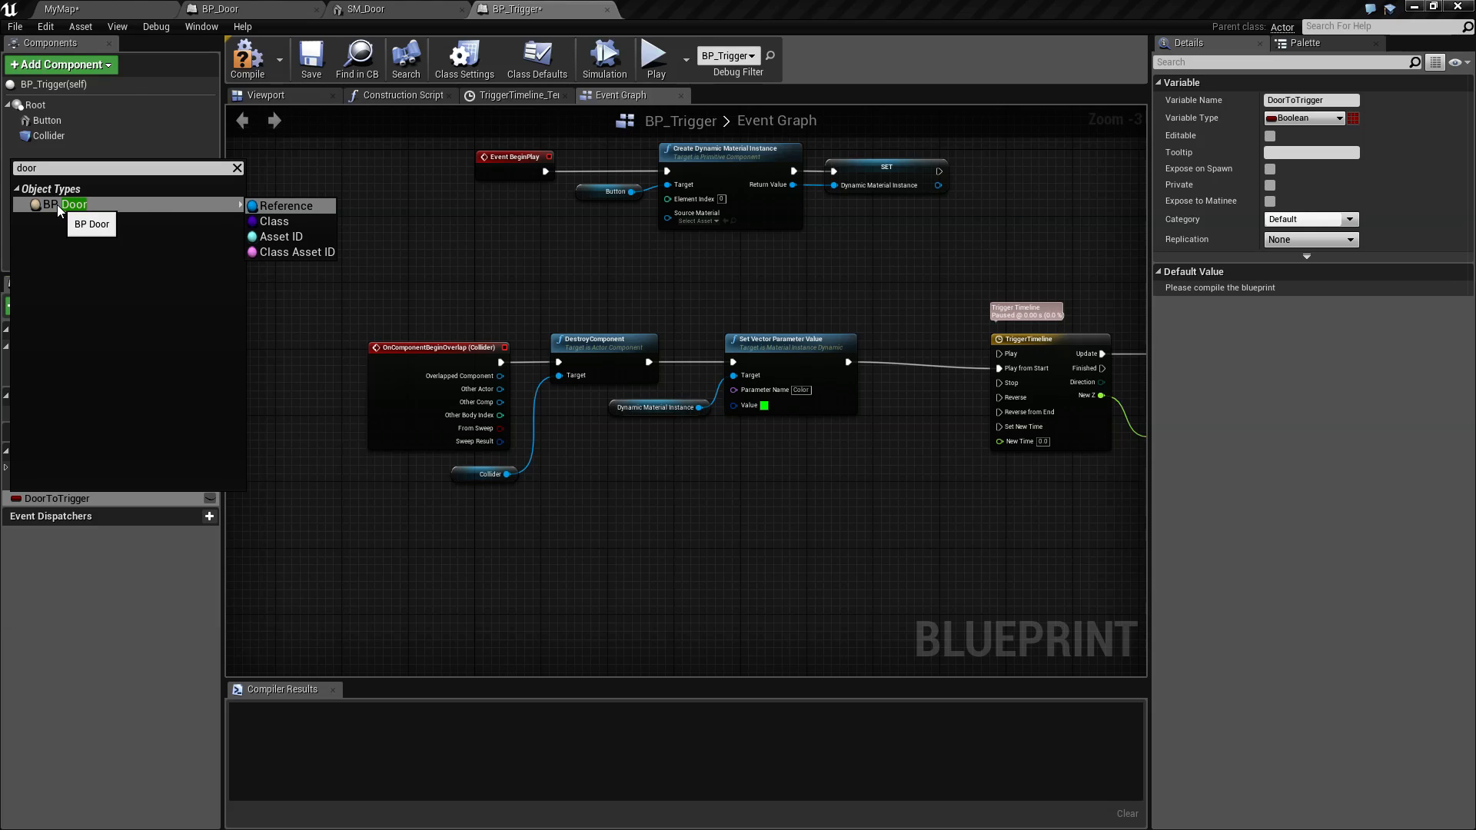
left_click(275, 208)
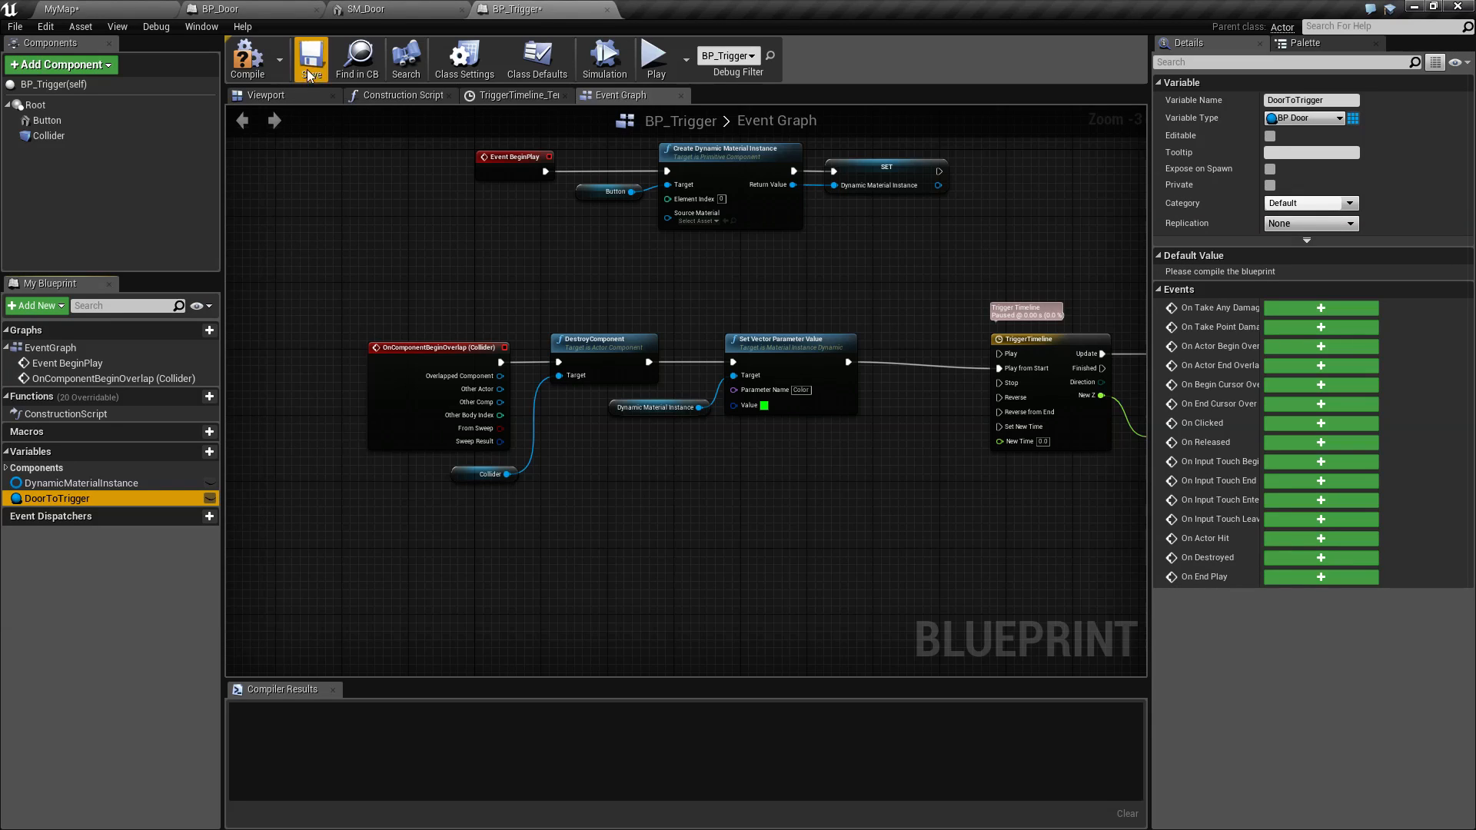
left_click(257, 68)
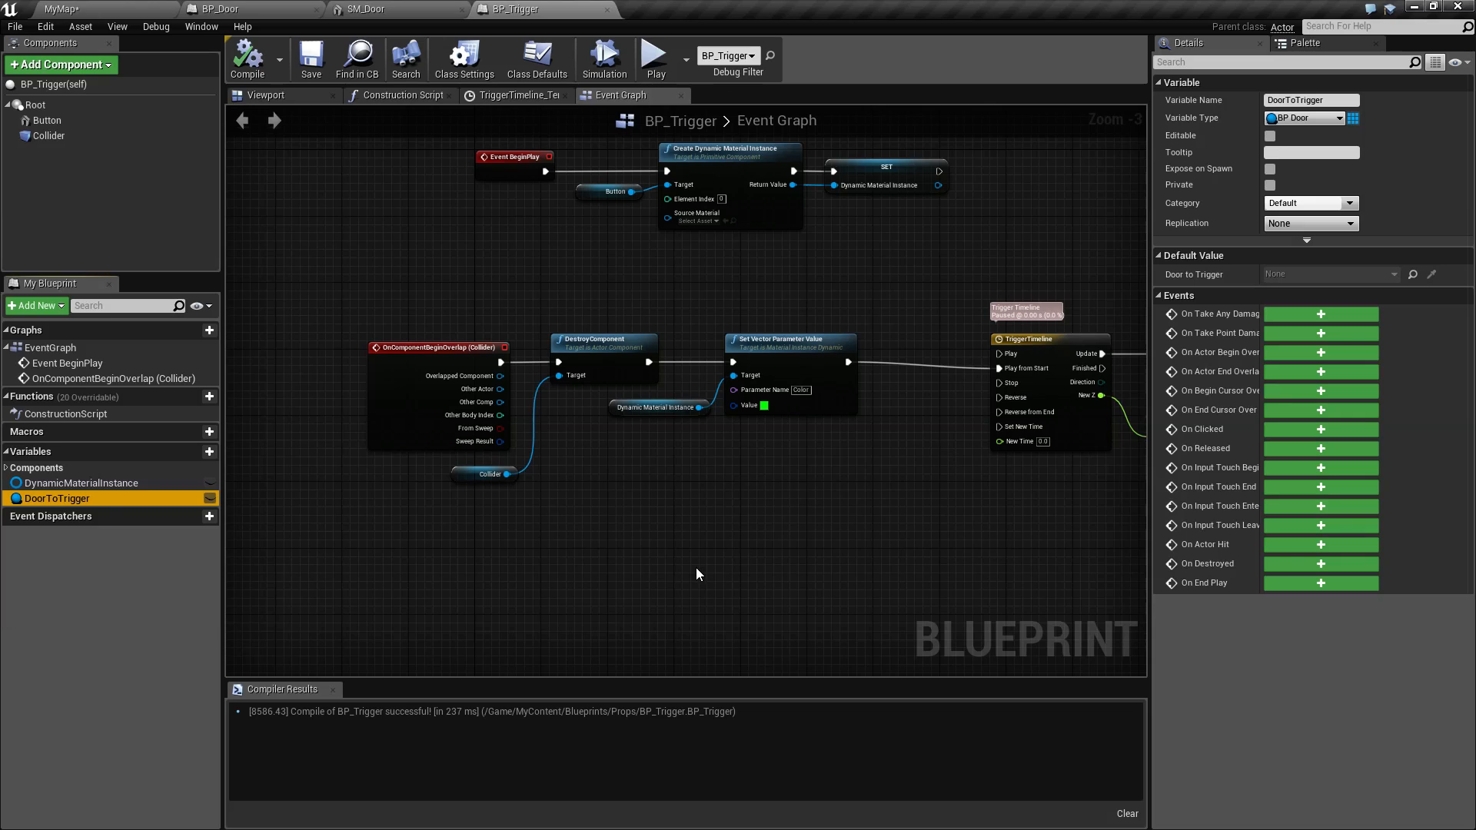
left_click(248, 59)
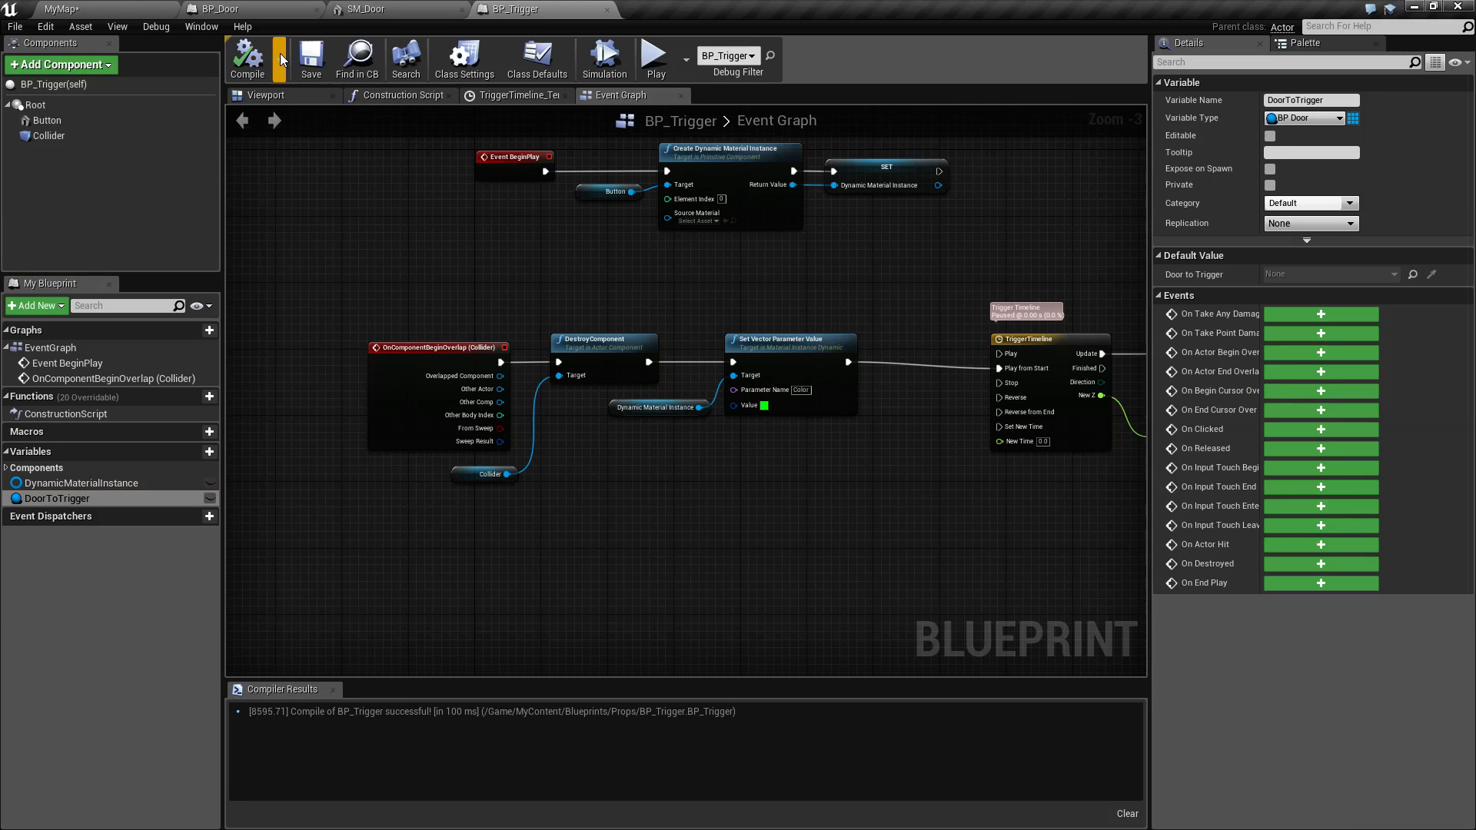
Step: Check the trigger's exposed properties in the level, and make the DoorToTrigger variable editable in BP_Trigger
left_click(127, 9)
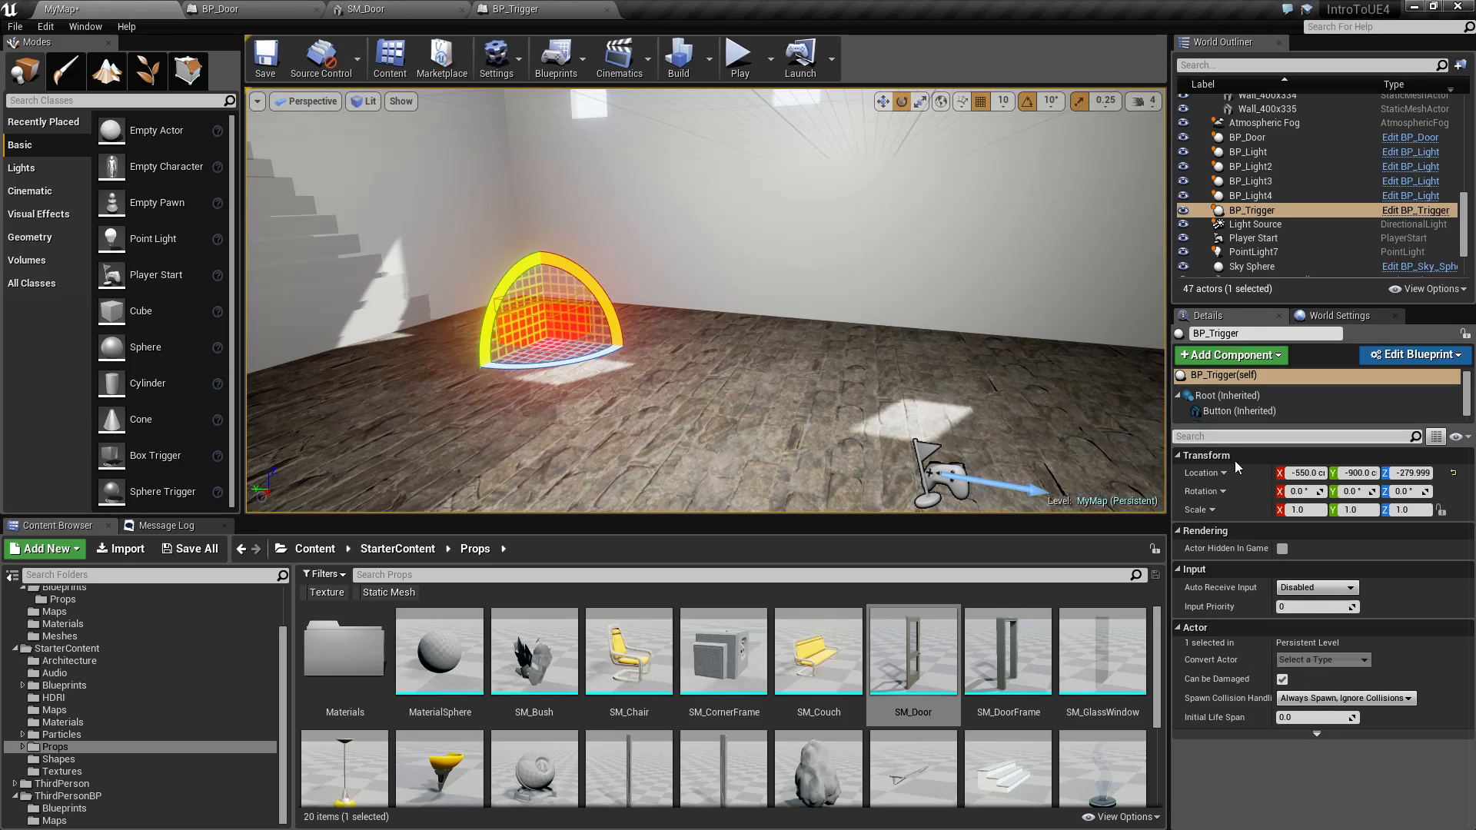
left_click(539, 9)
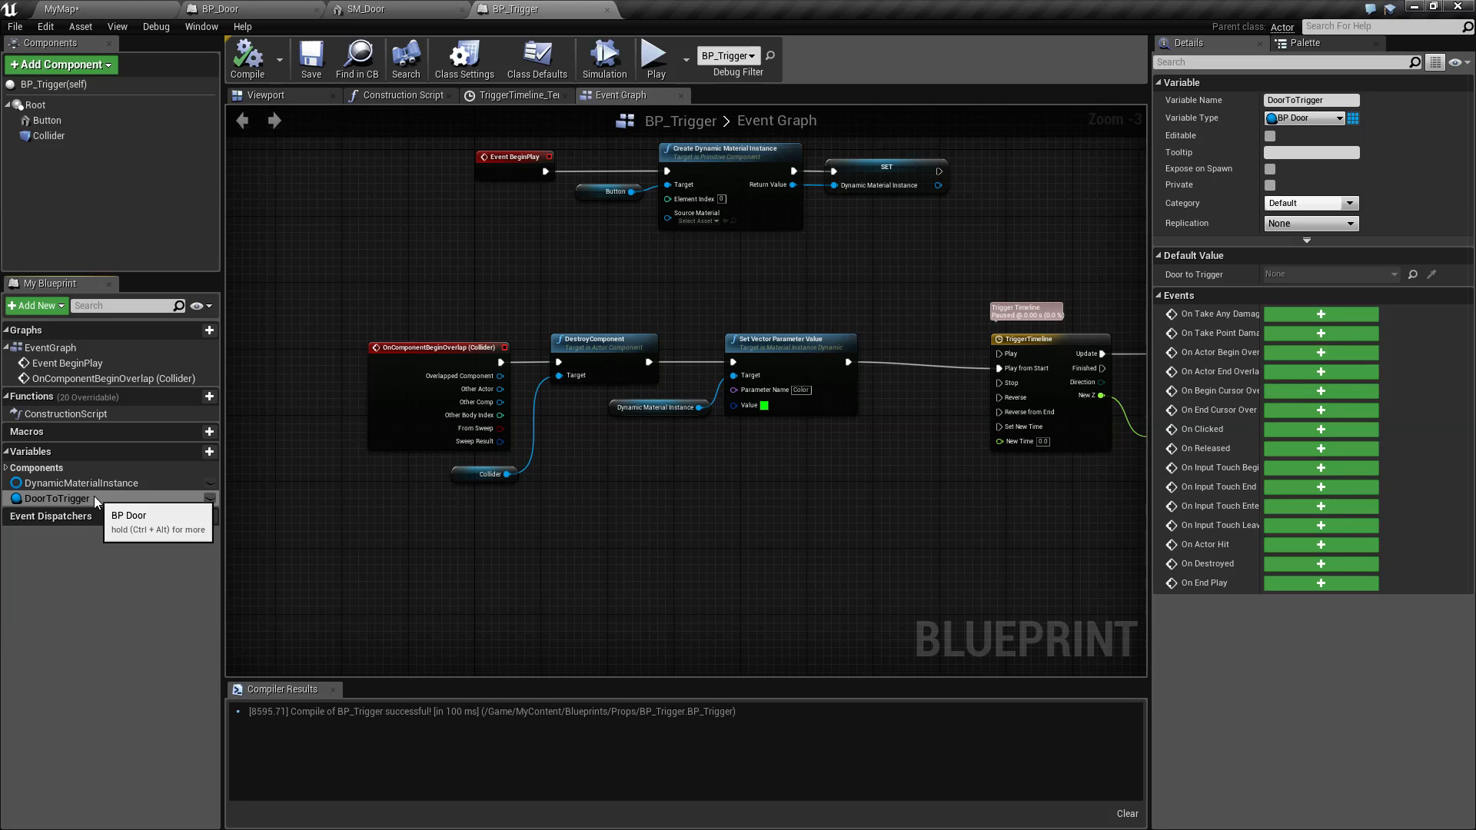
left_click(1270, 136)
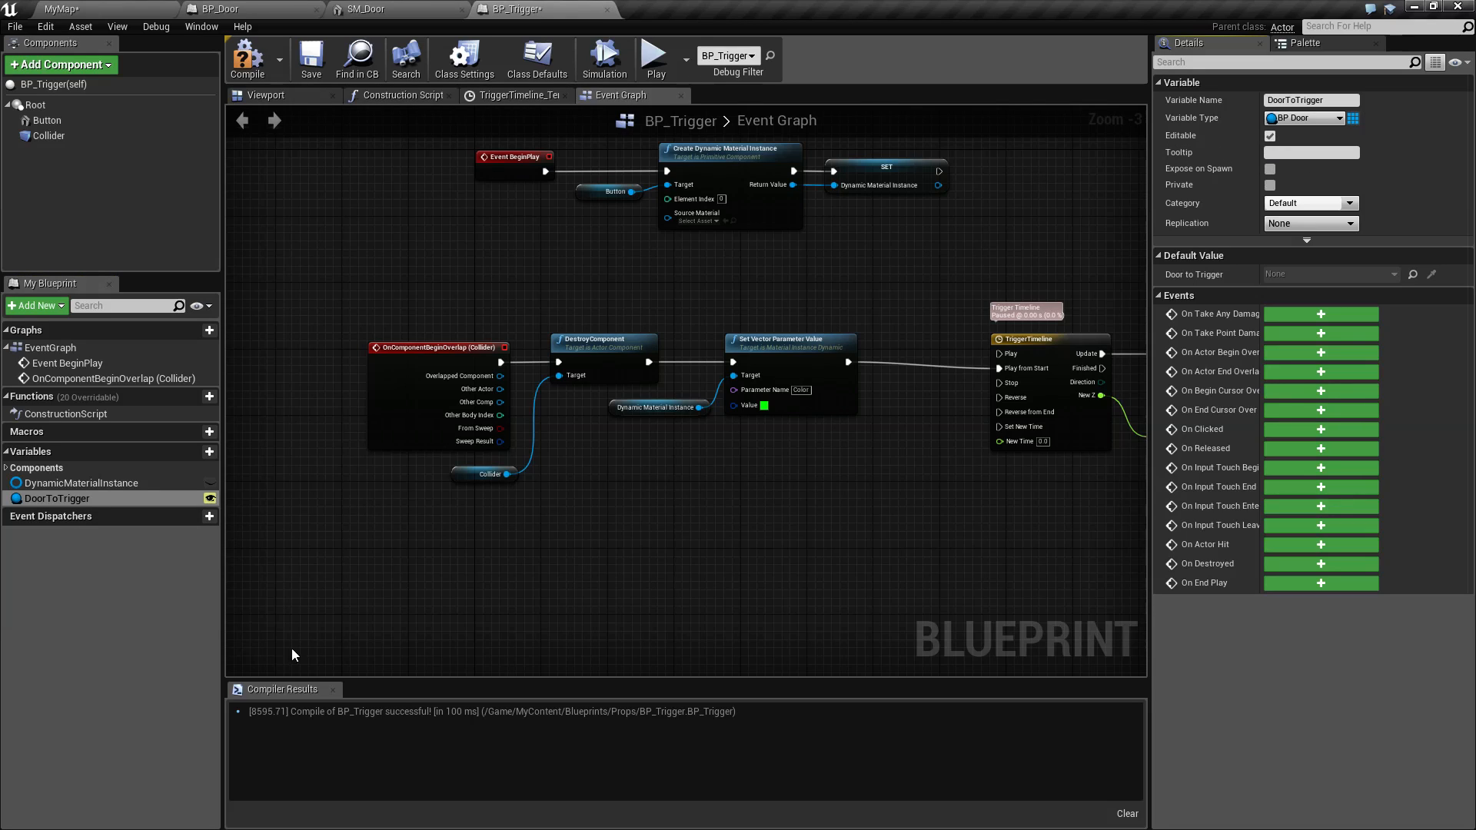
left_click(210, 499)
left_click(210, 499)
left_click(210, 500)
left_click(210, 499)
left_click(188, 485)
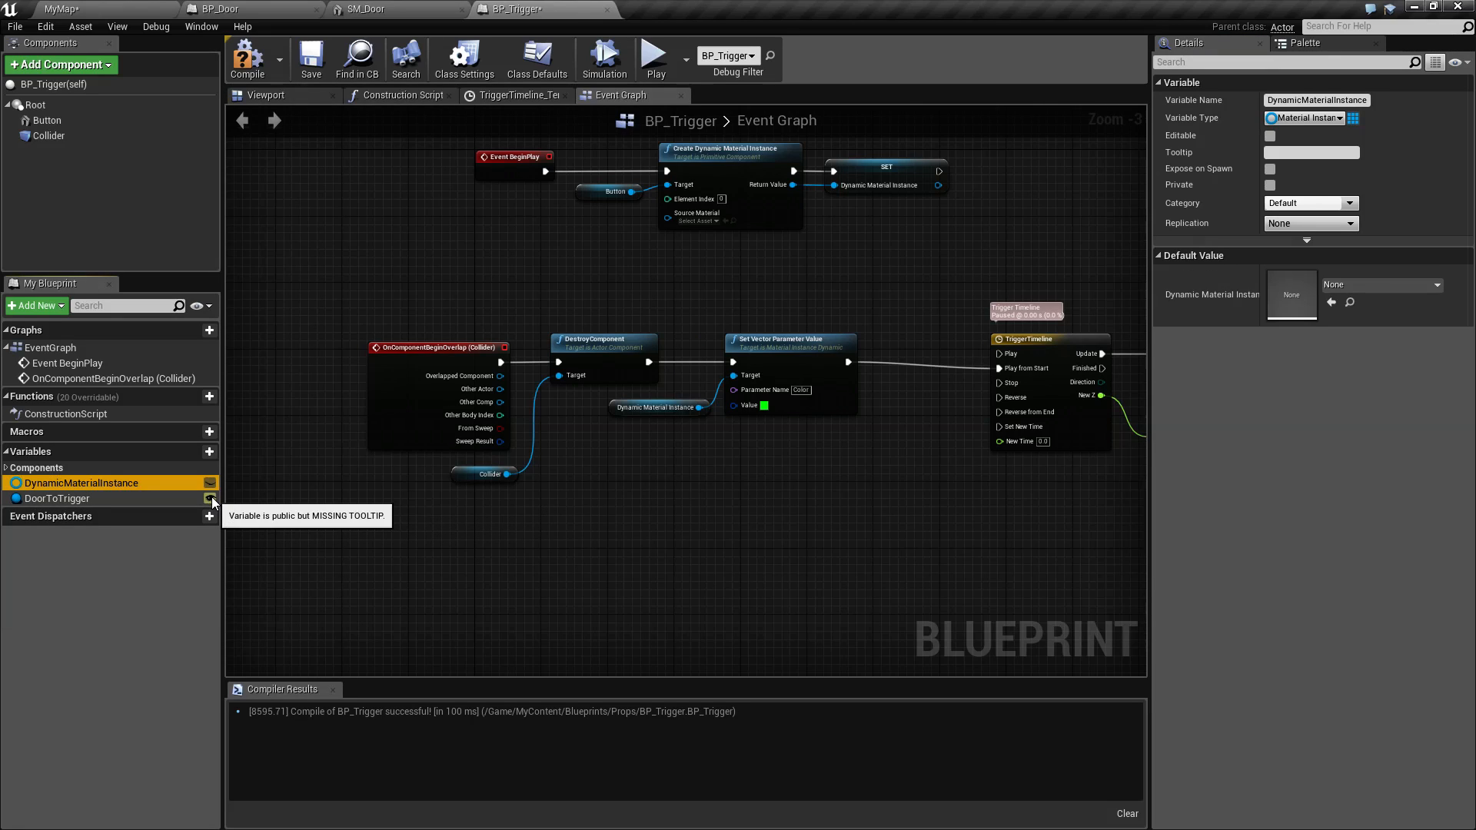
left_click(154, 500)
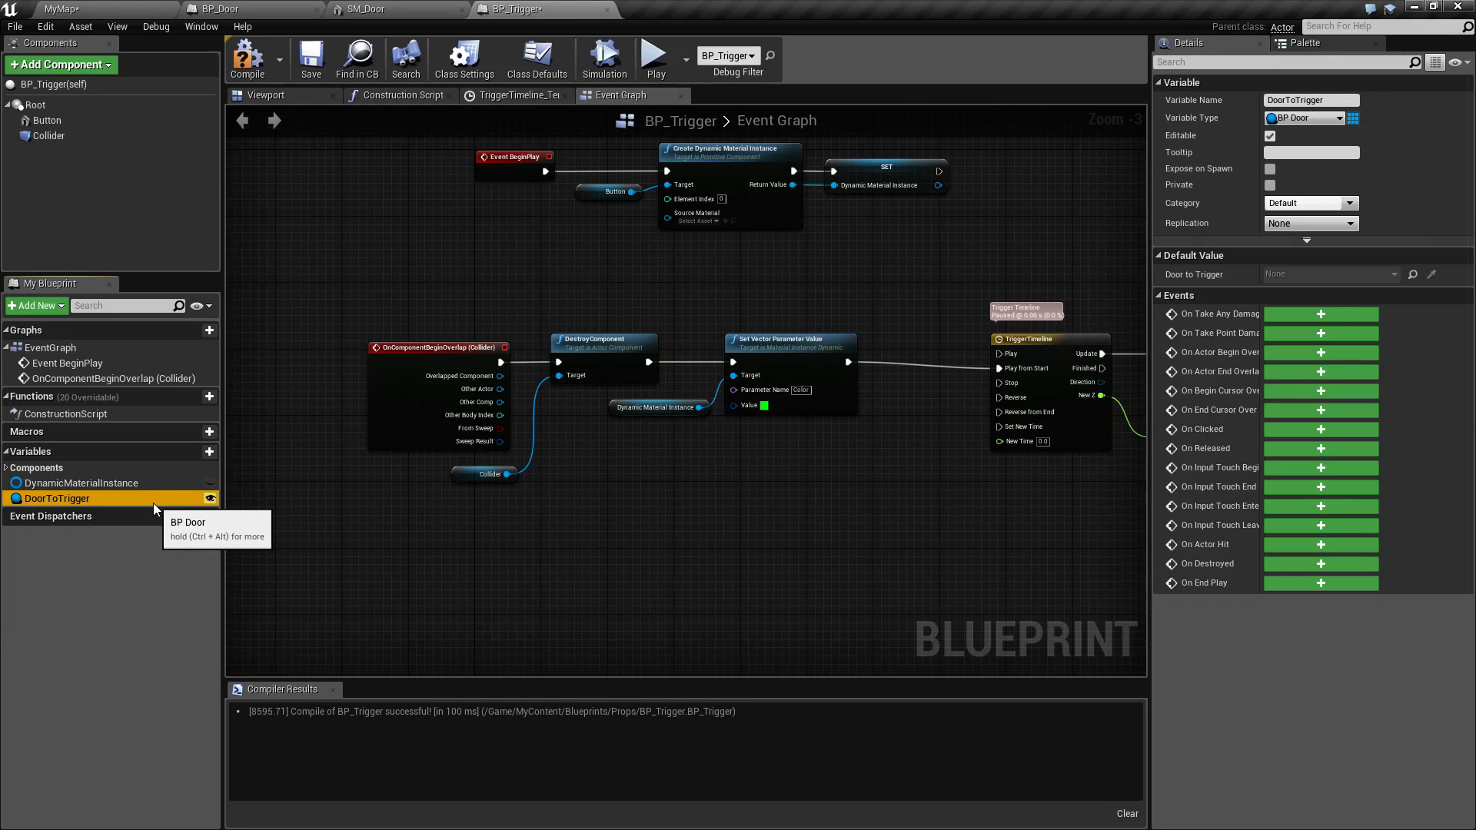
Step: Compile and save BP_Trigger, and return to the level to check the trigger's details for the door property
left_click(1289, 154)
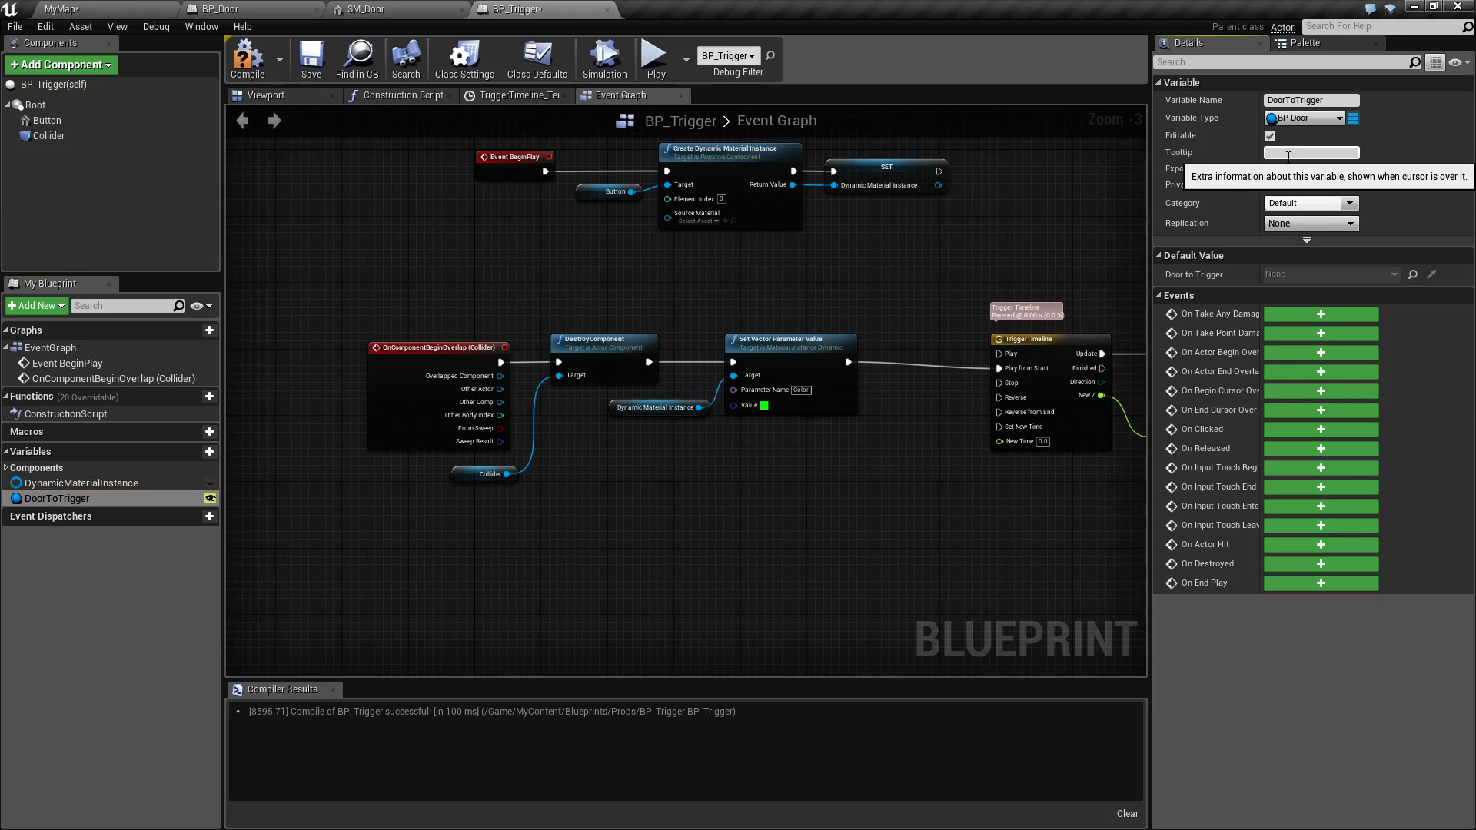
left_click(247, 58)
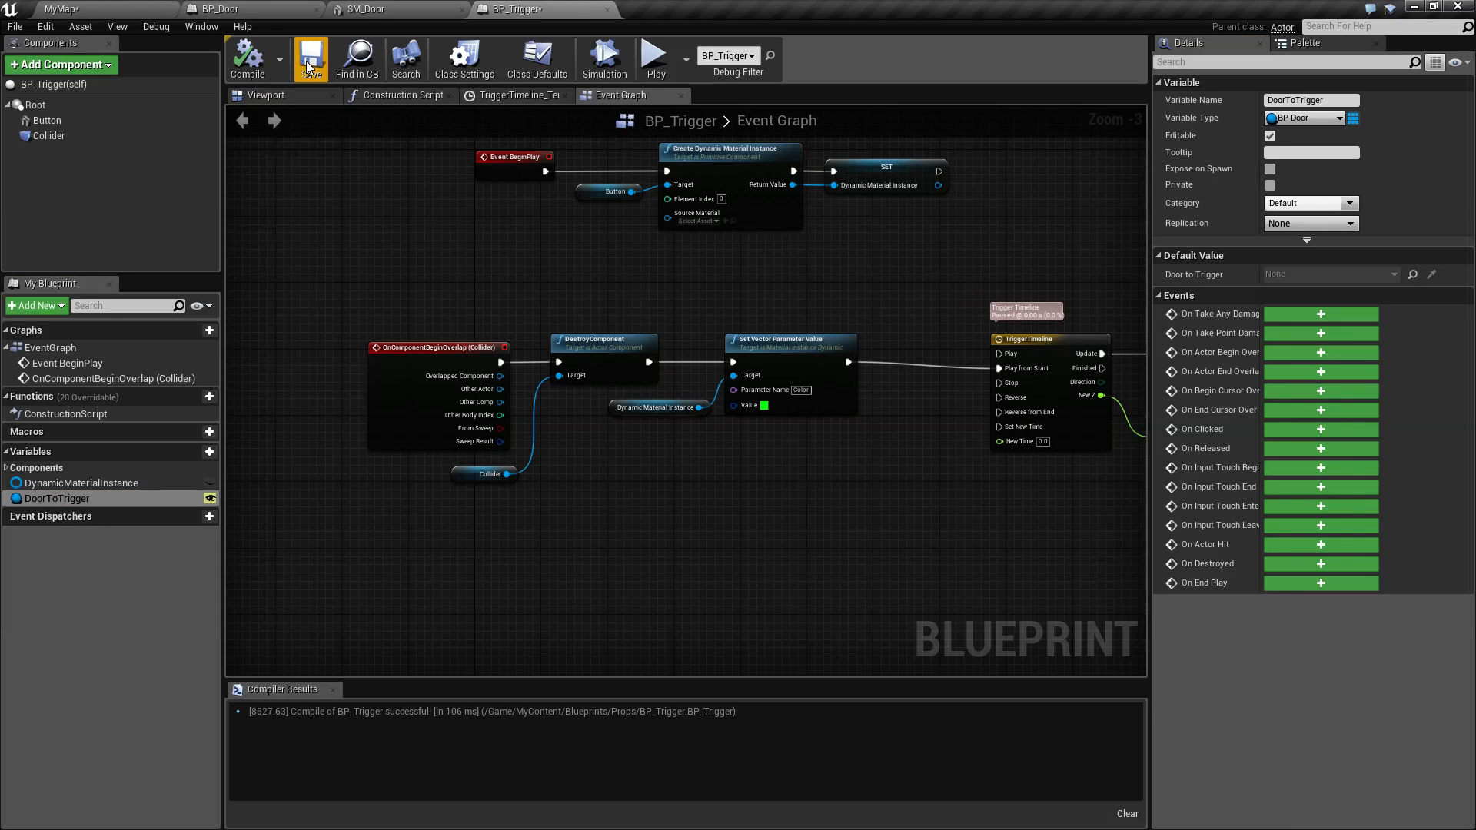
left_click(312, 59)
left_click(62, 8)
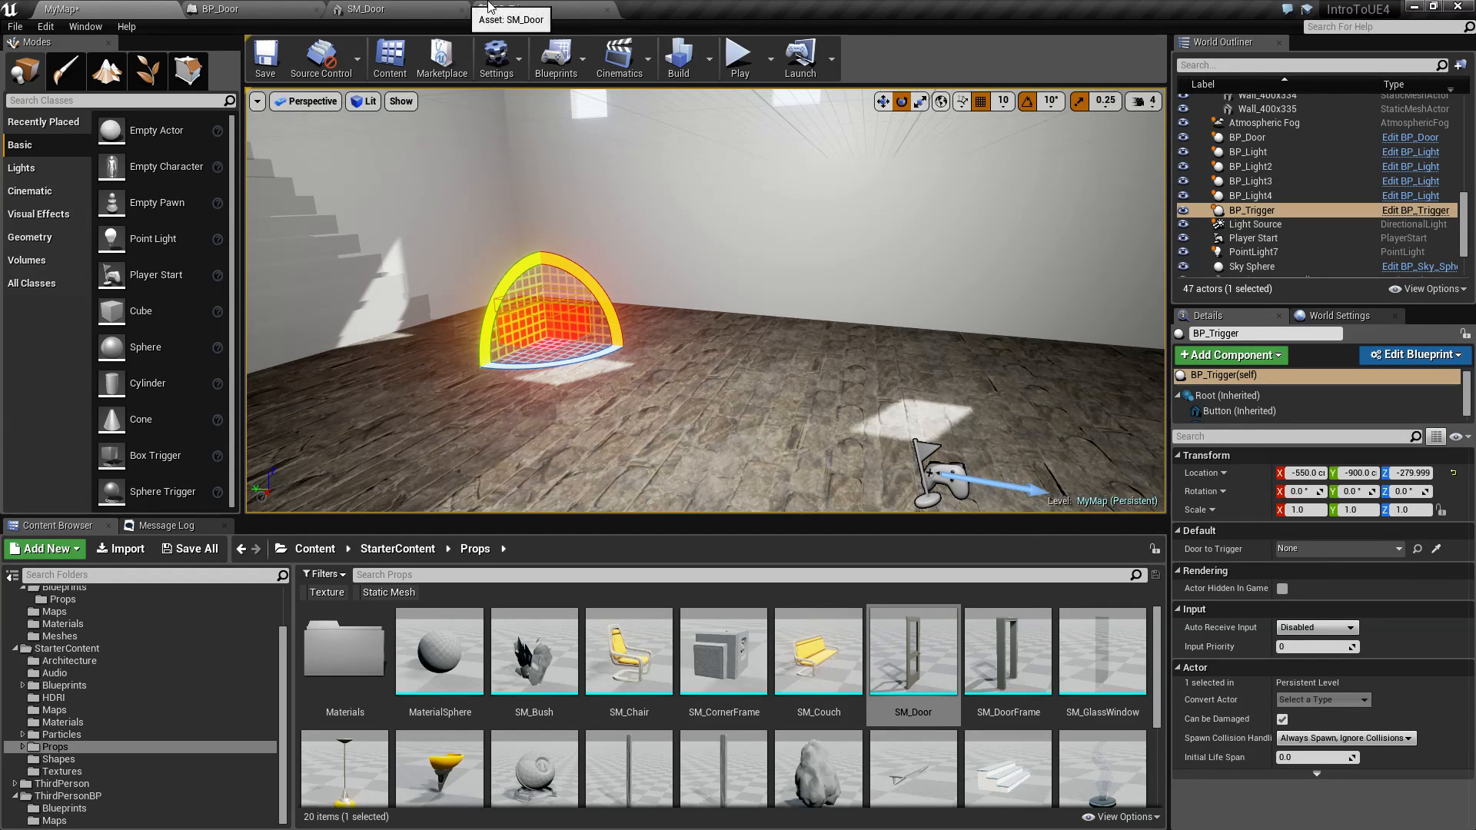
Step: Give the DoorToTrigger variable a tooltip beginning "Which door to open when", and compile and save the blueprint
left_click(507, 9)
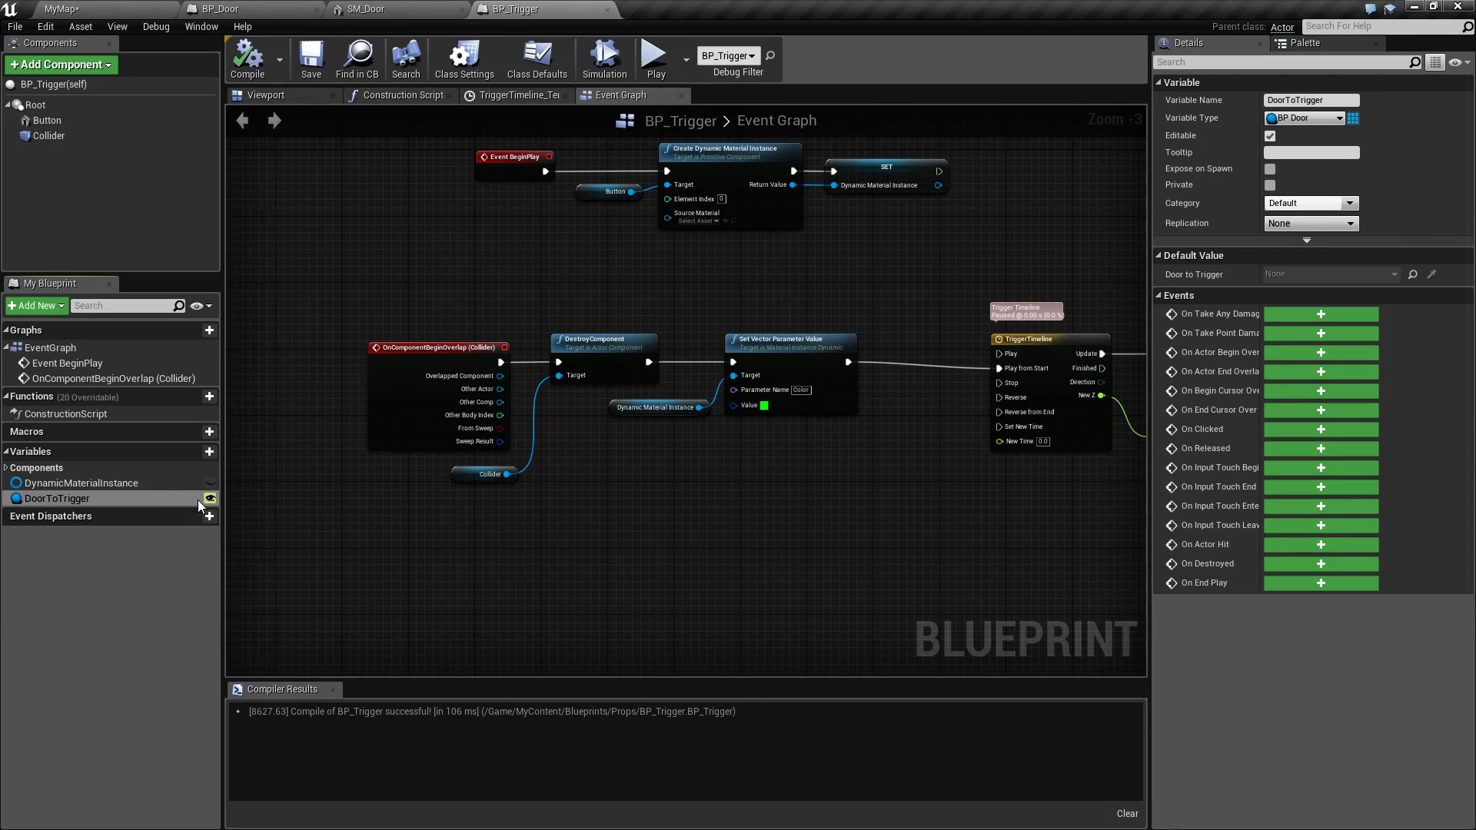
left_click(1307, 152)
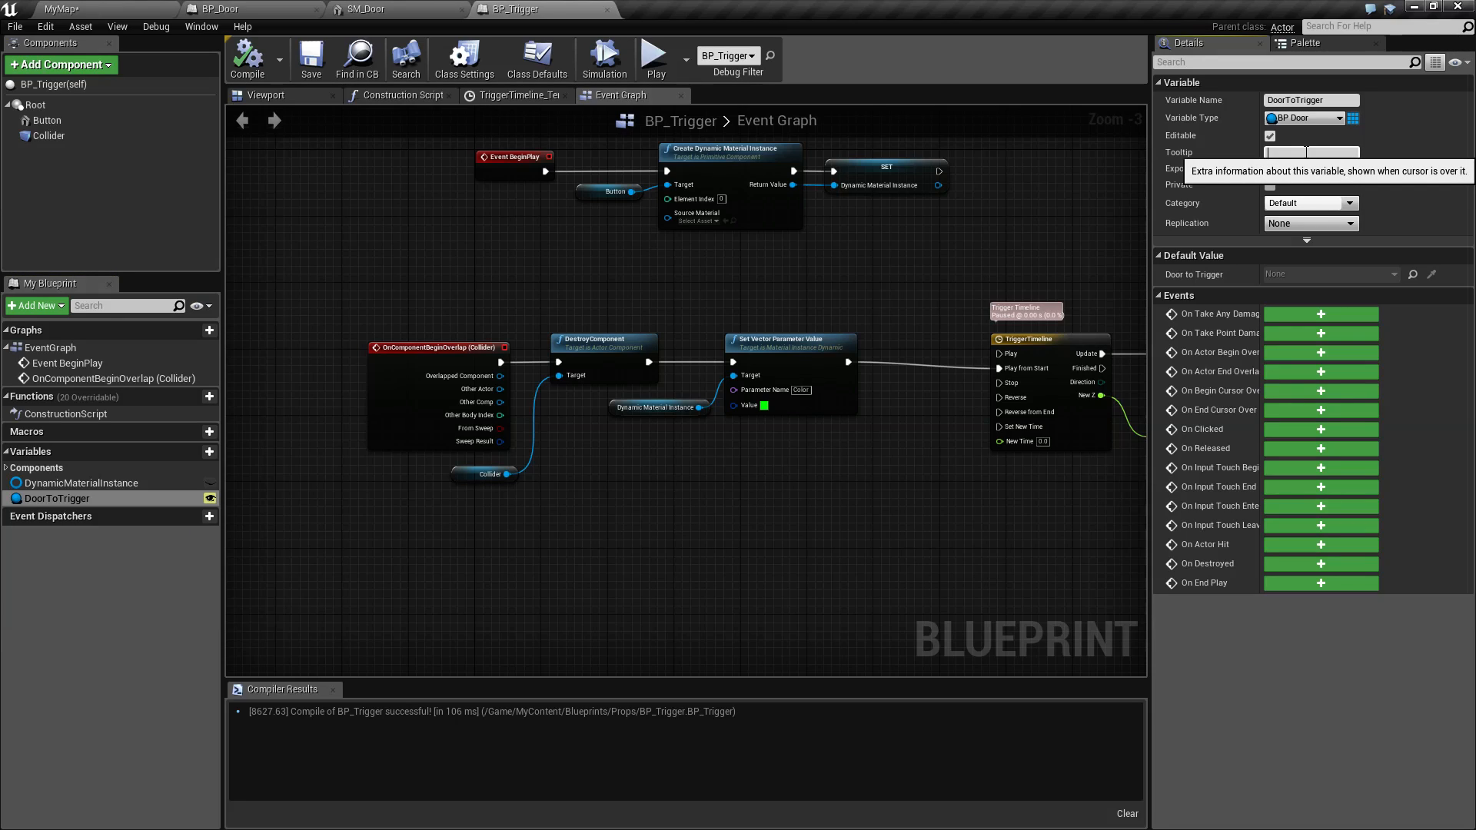
type("Whic door to open whenh")
key("Return")
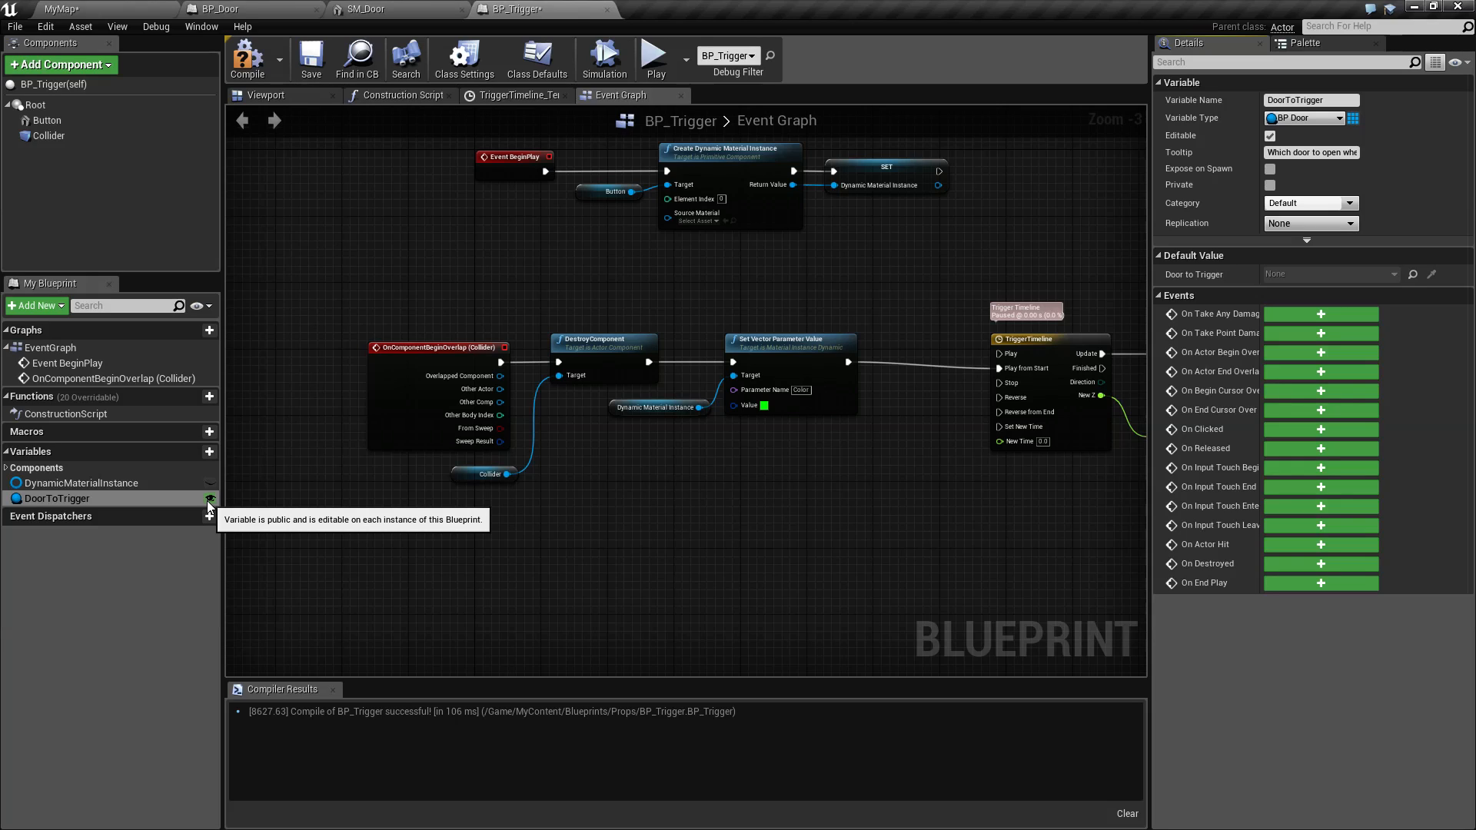
left_click(248, 60)
left_click(311, 68)
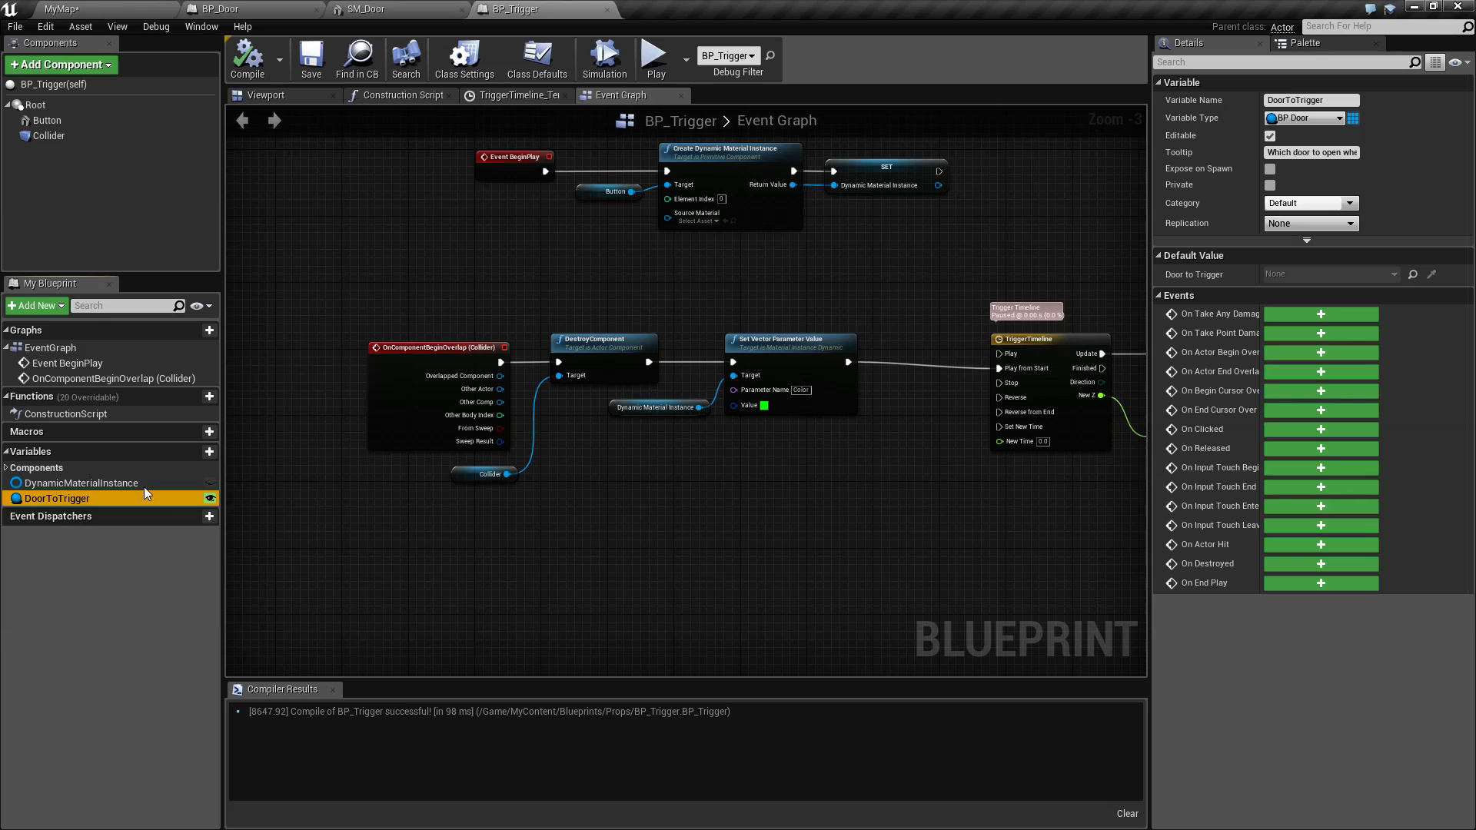
Step: Assign BP_Door as the Door to Trigger of the trigger placed in the MyMap level
left_click(87, 16)
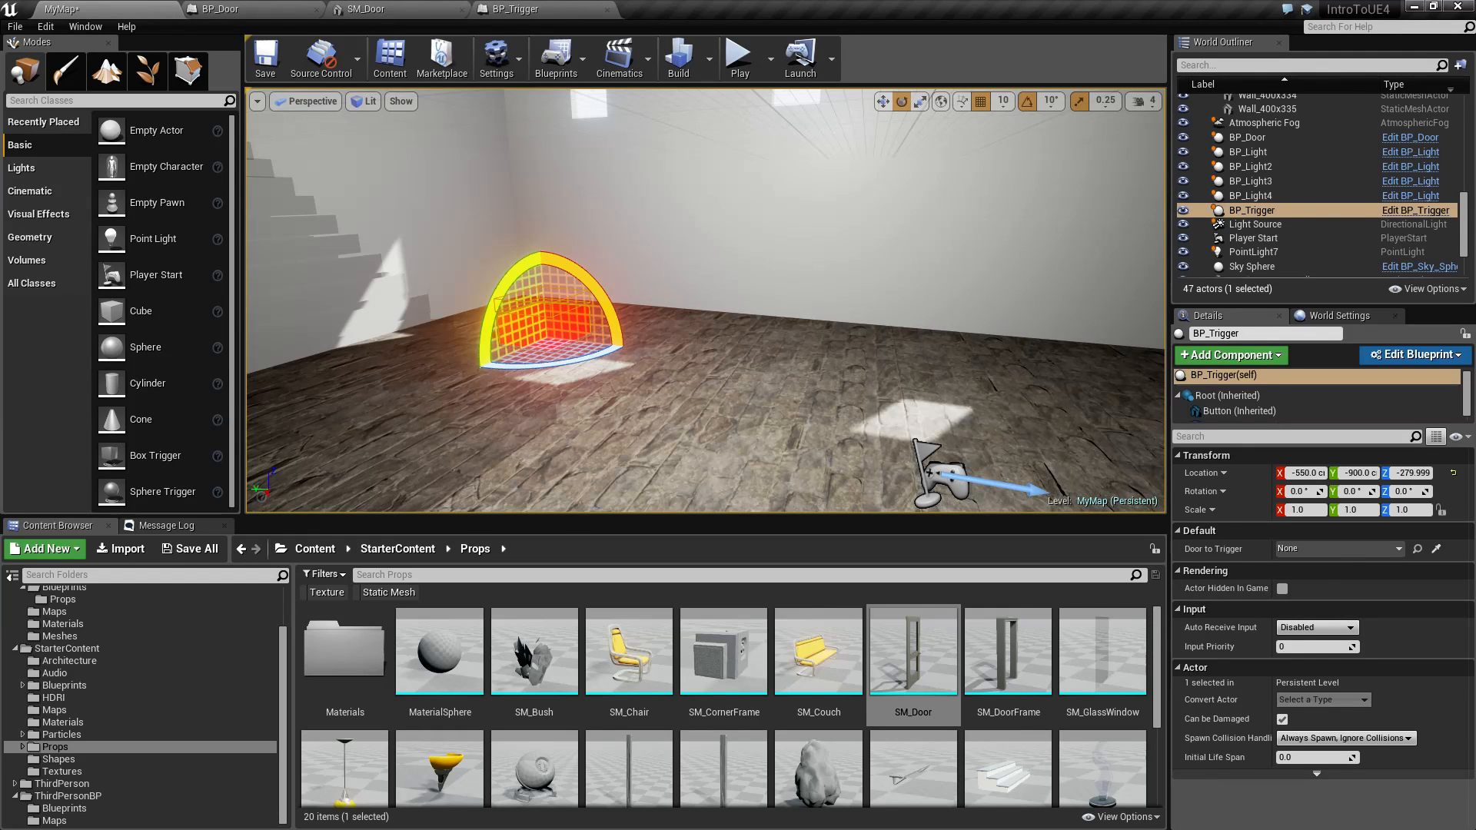
left_click(572, 318)
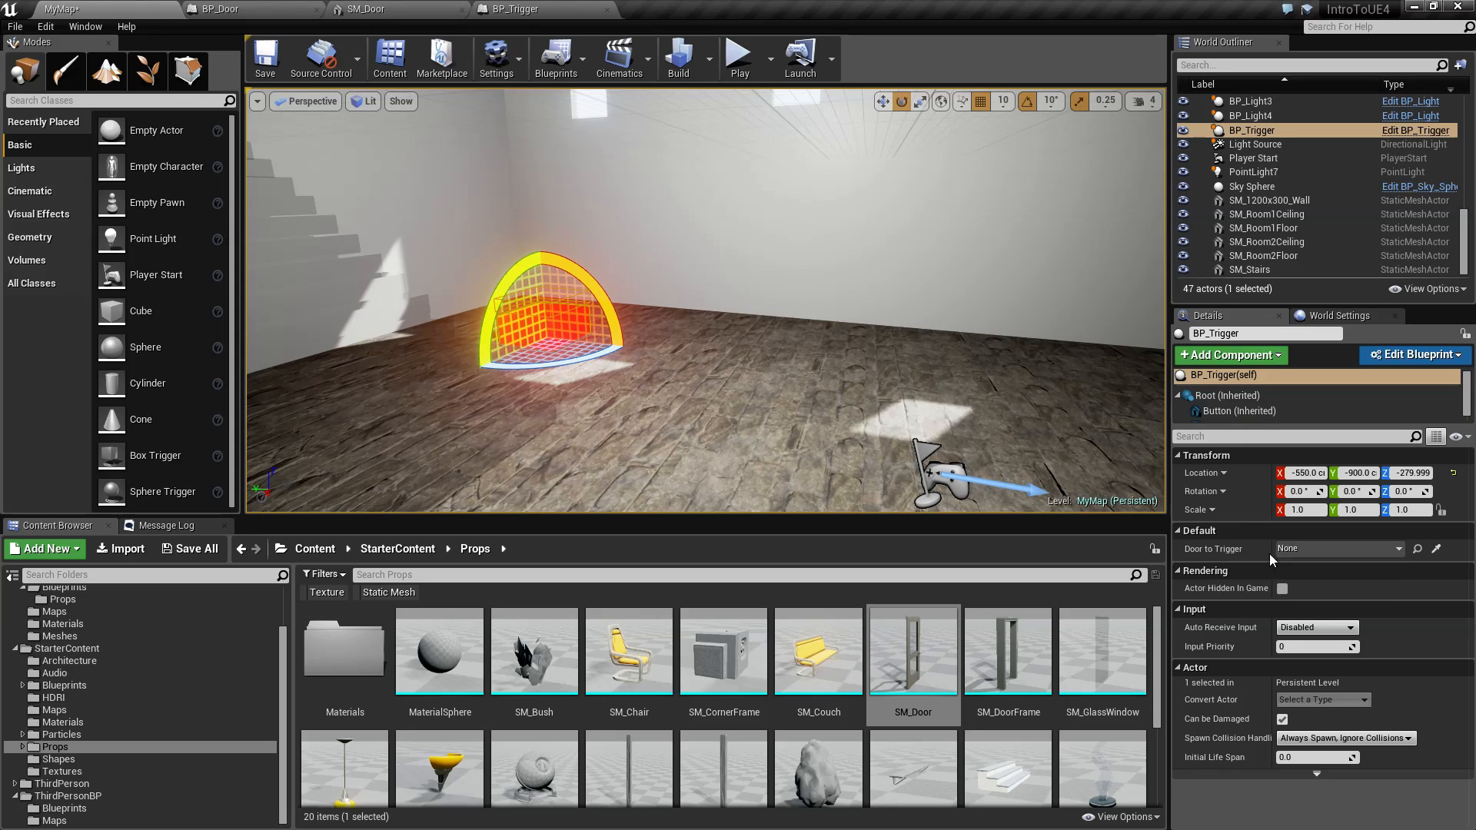
left_click(1318, 552)
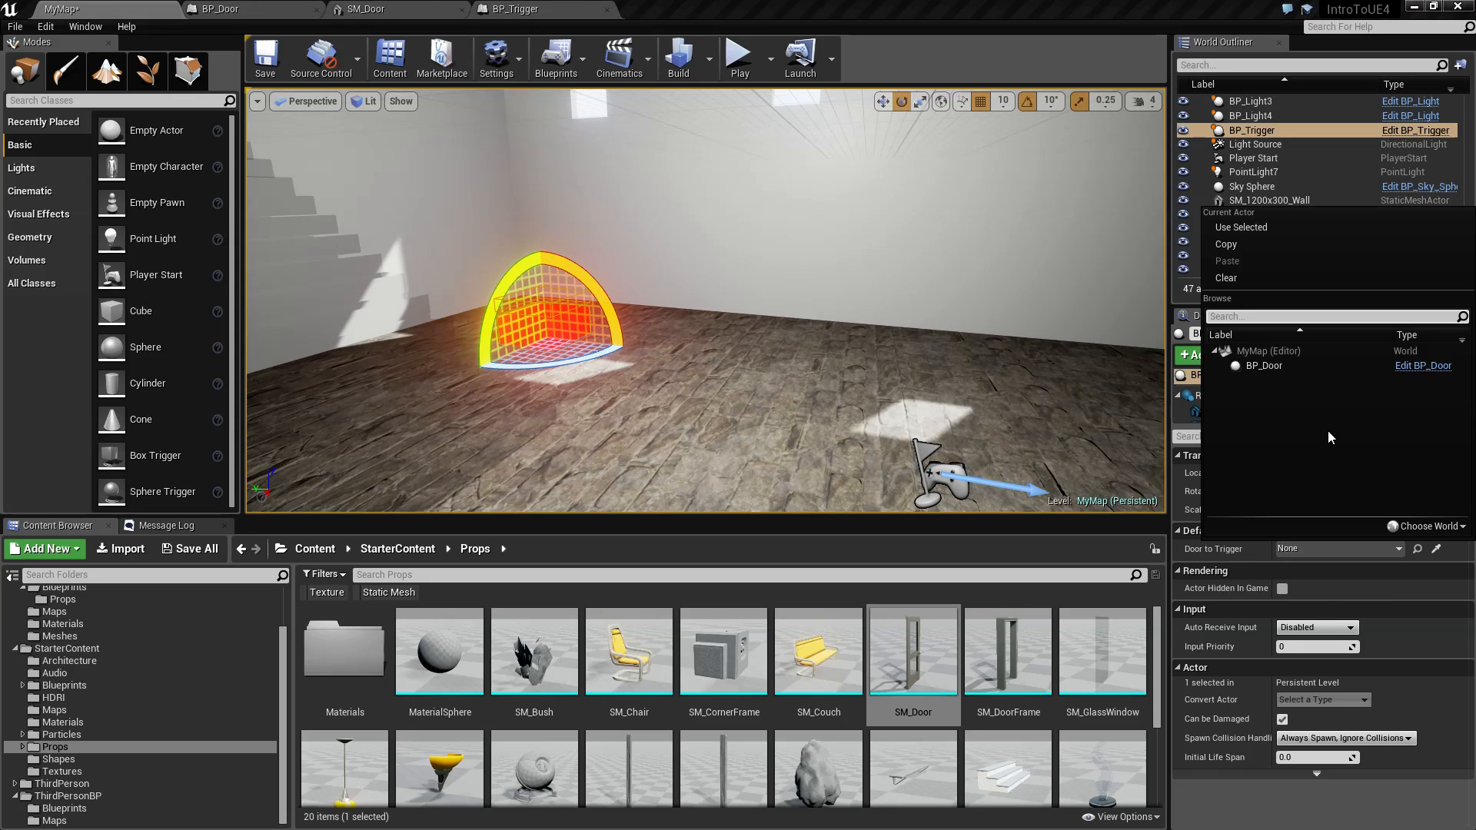
left_click(1290, 368)
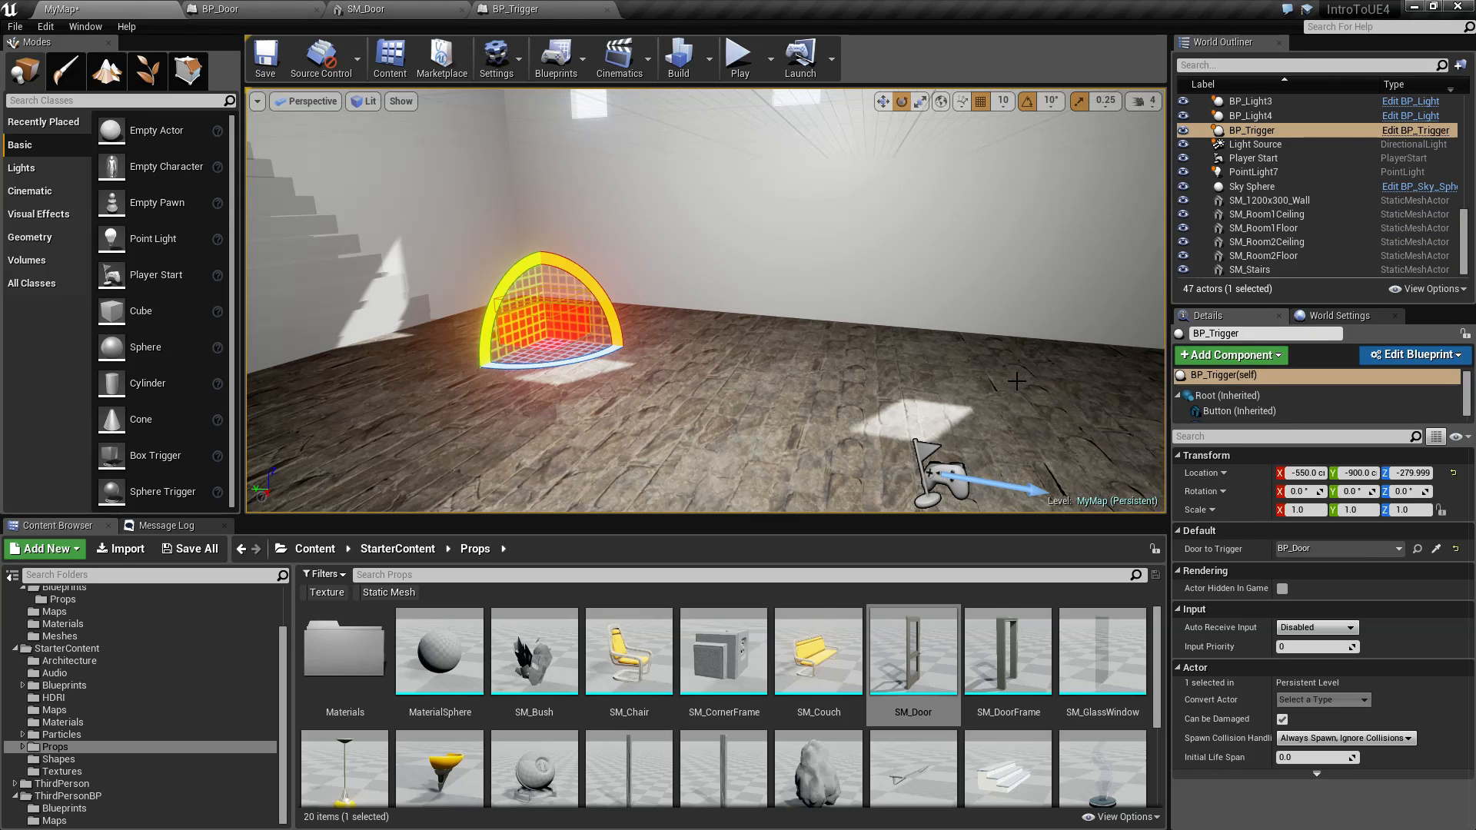
Step: Place two more BP_Door instances on the room's floor from the MyContent/Blueprints/Props folder
right_click_drag(769, 307, 646, 334)
scroll(66, 643, "up", 3)
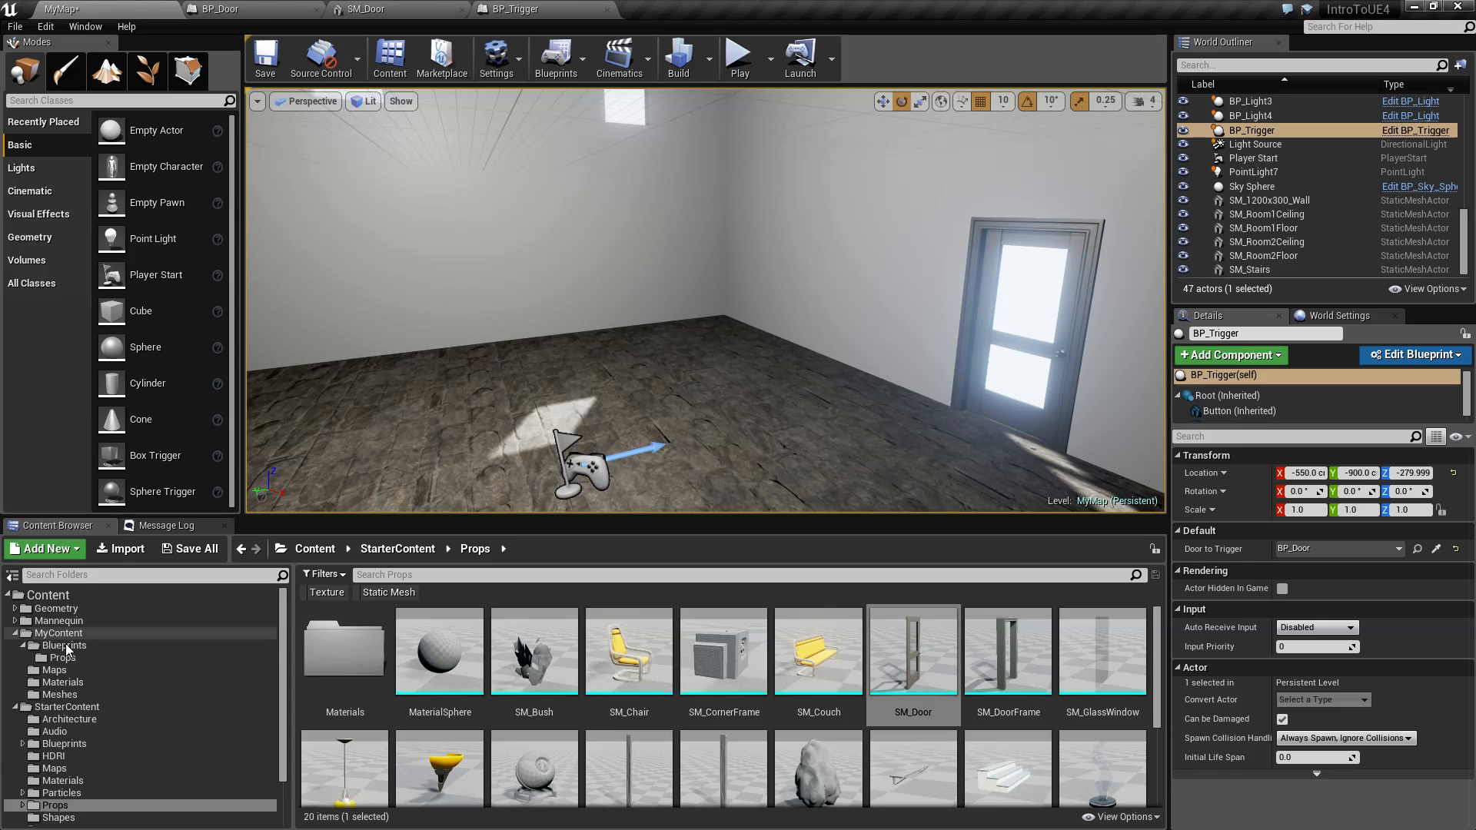
left_click(66, 646)
left_click(63, 658)
left_click_drag(344, 650, 627, 395)
key("s")
right_click_drag(627, 395, 727, 438)
left_click_drag(344, 654, 907, 427)
right_click_drag(706, 387, 706, 370)
key("Escape")
right_click_drag(796, 404, 776, 388)
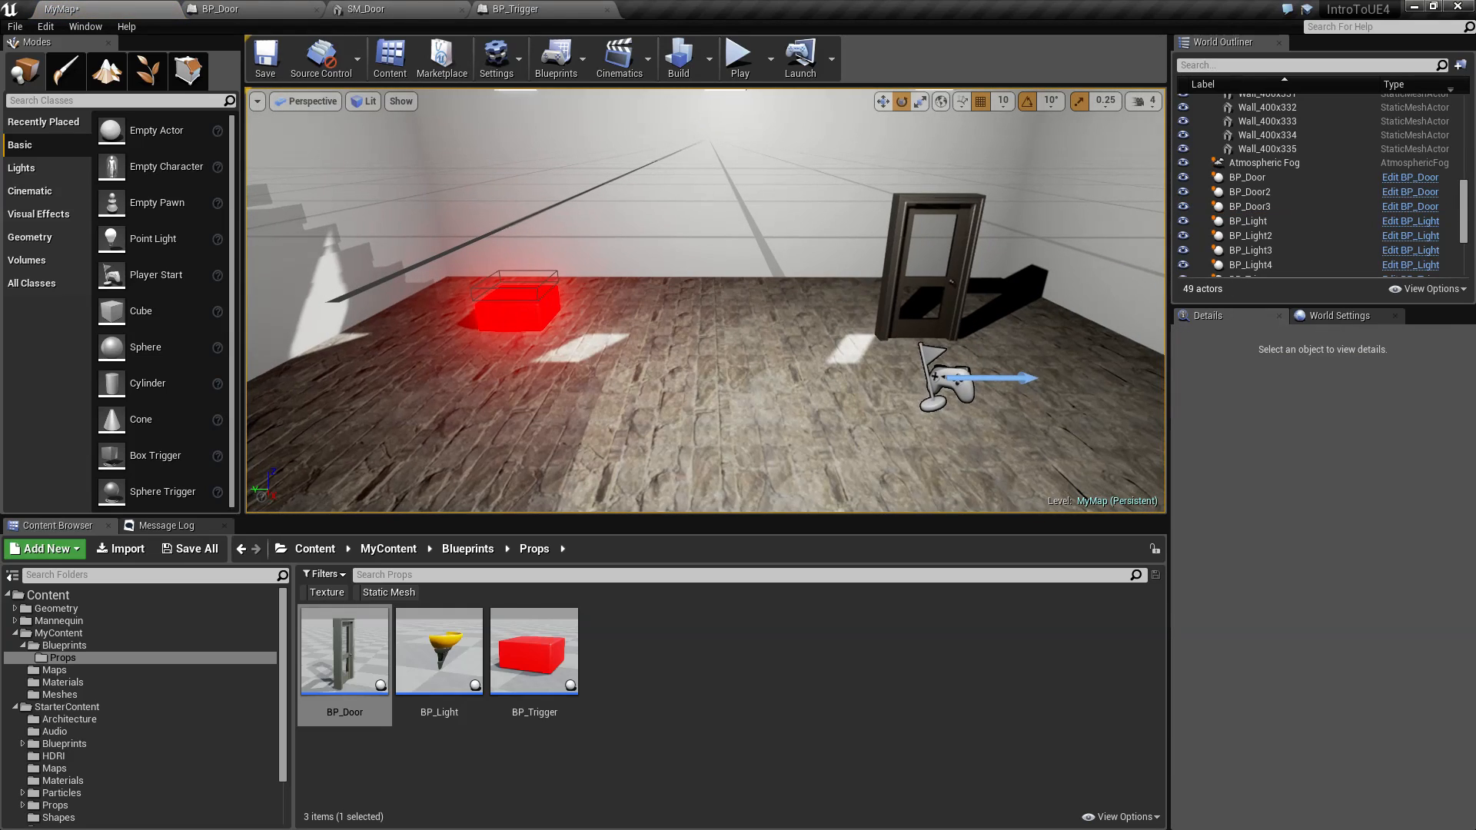
Step: Examine which door actors can be chosen for the trigger's Door to Trigger property
left_click(511, 319)
left_click(1308, 547)
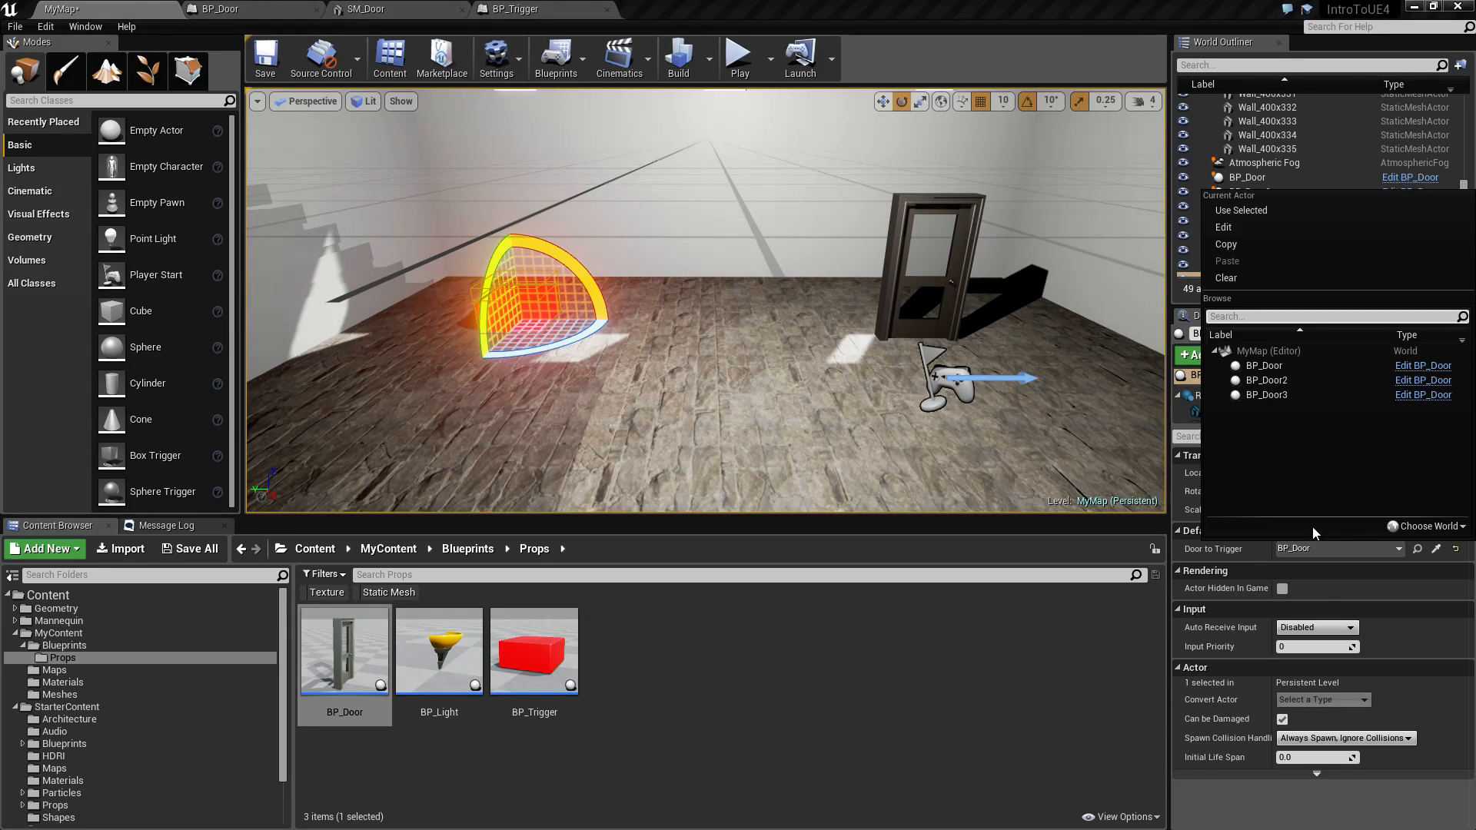
right_click_drag(815, 346, 877, 361)
right_click_drag(412, 317, 369, 317)
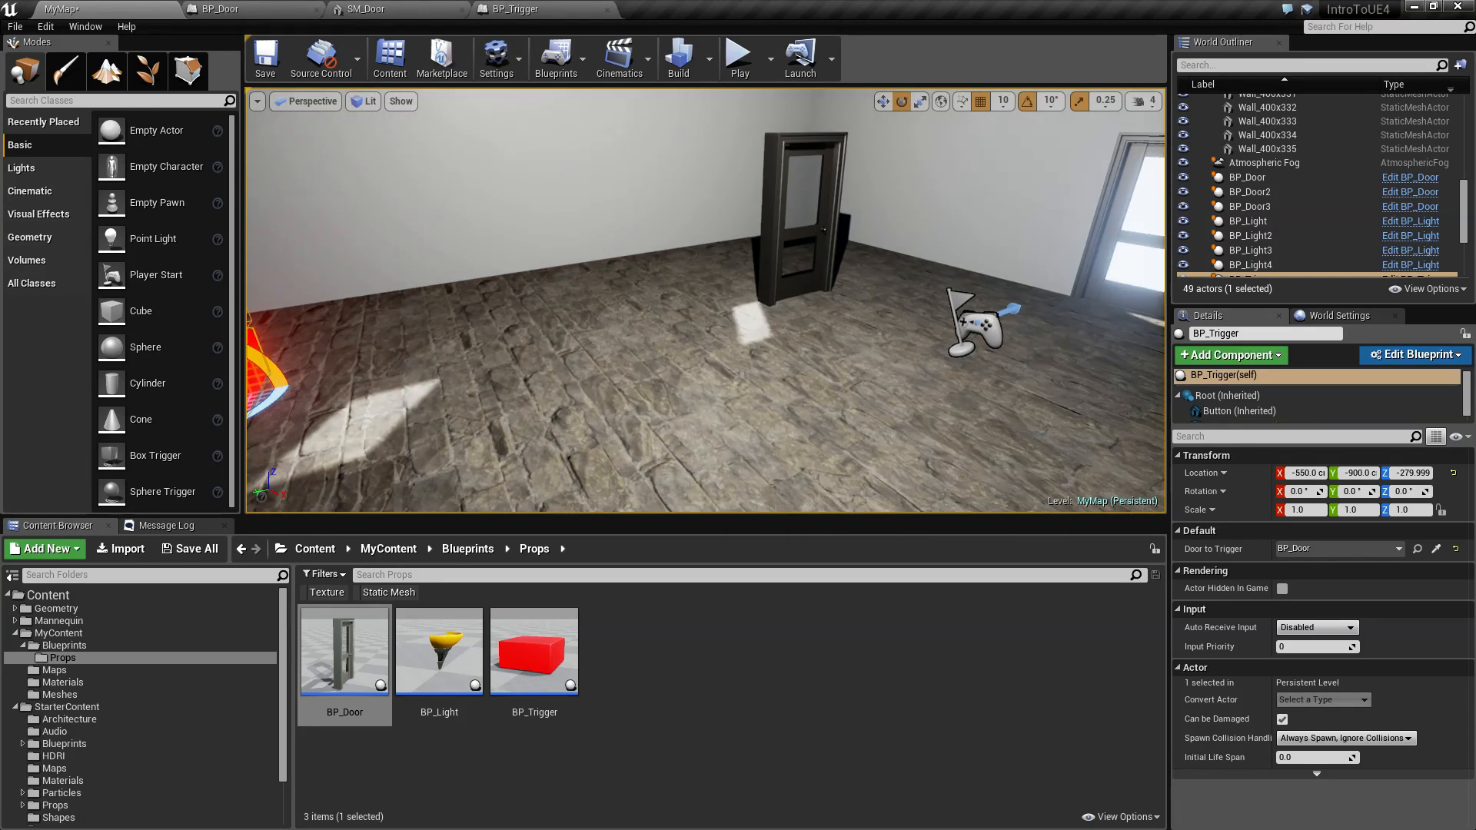
Step: Rename the BP_Door2 actor to BP_DoorLeft
left_click(1250, 192)
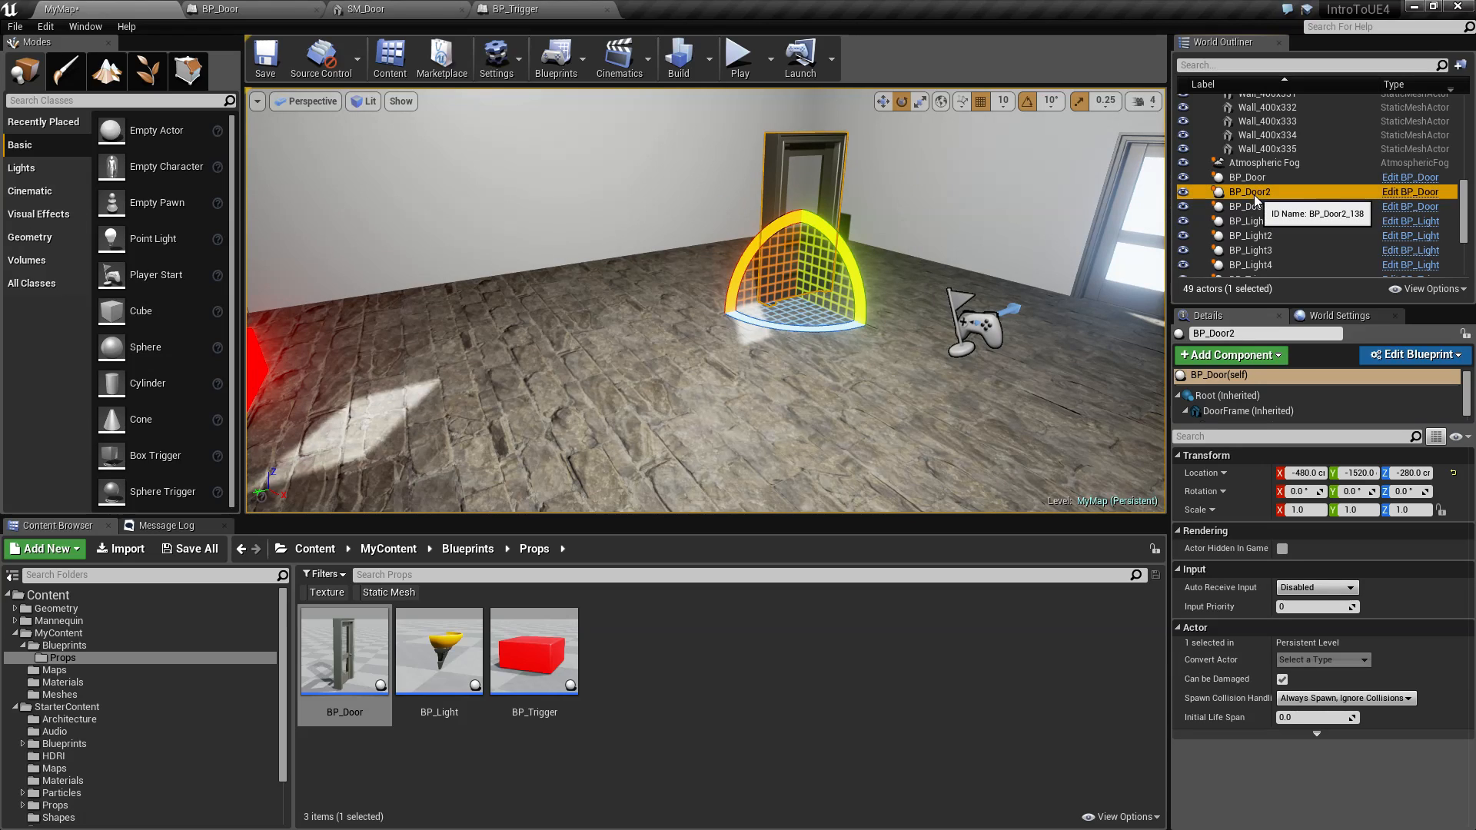
left_click(1293, 193)
left_click(1293, 193)
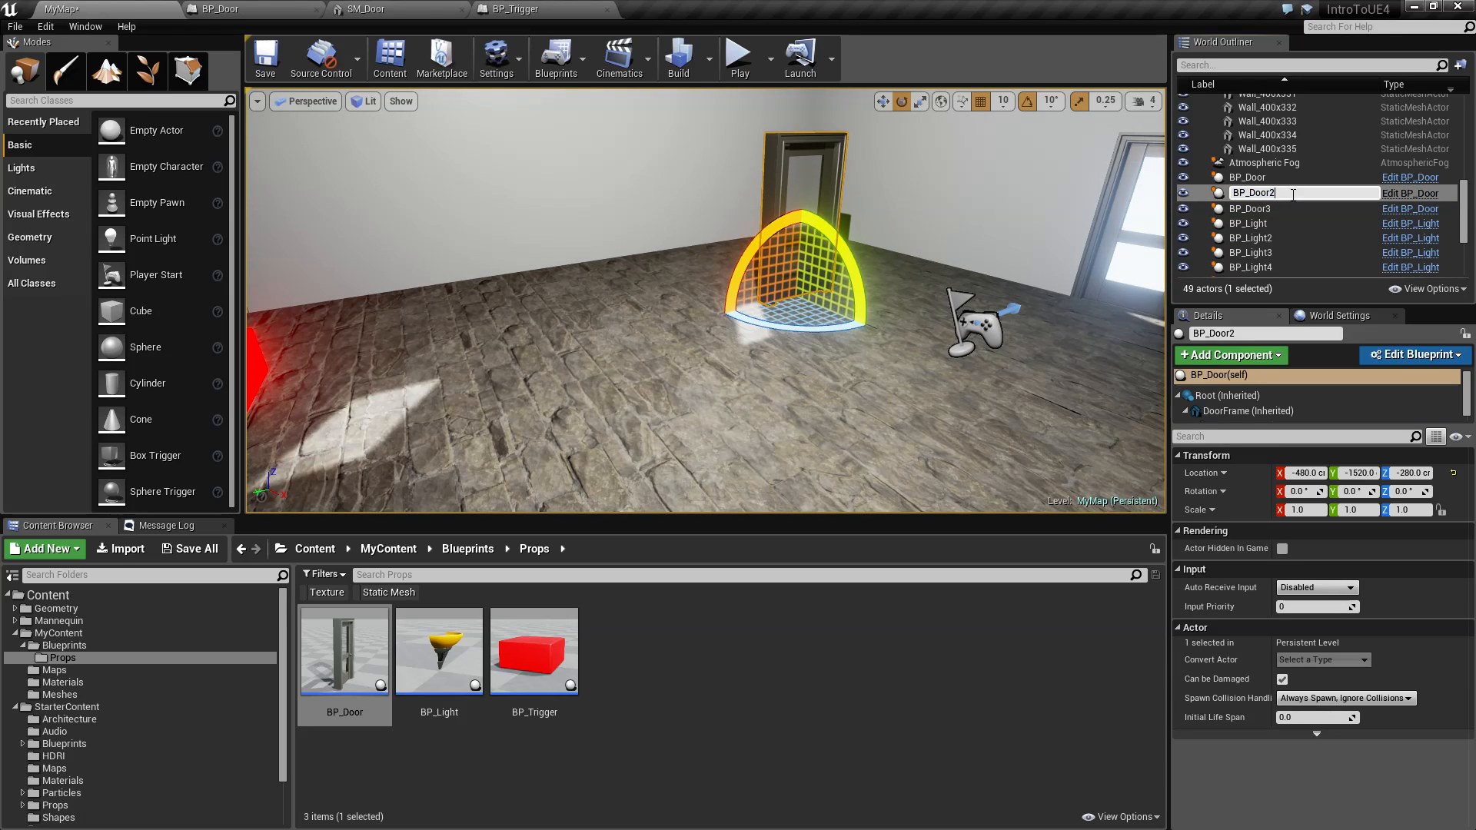
type("Left")
key("Return")
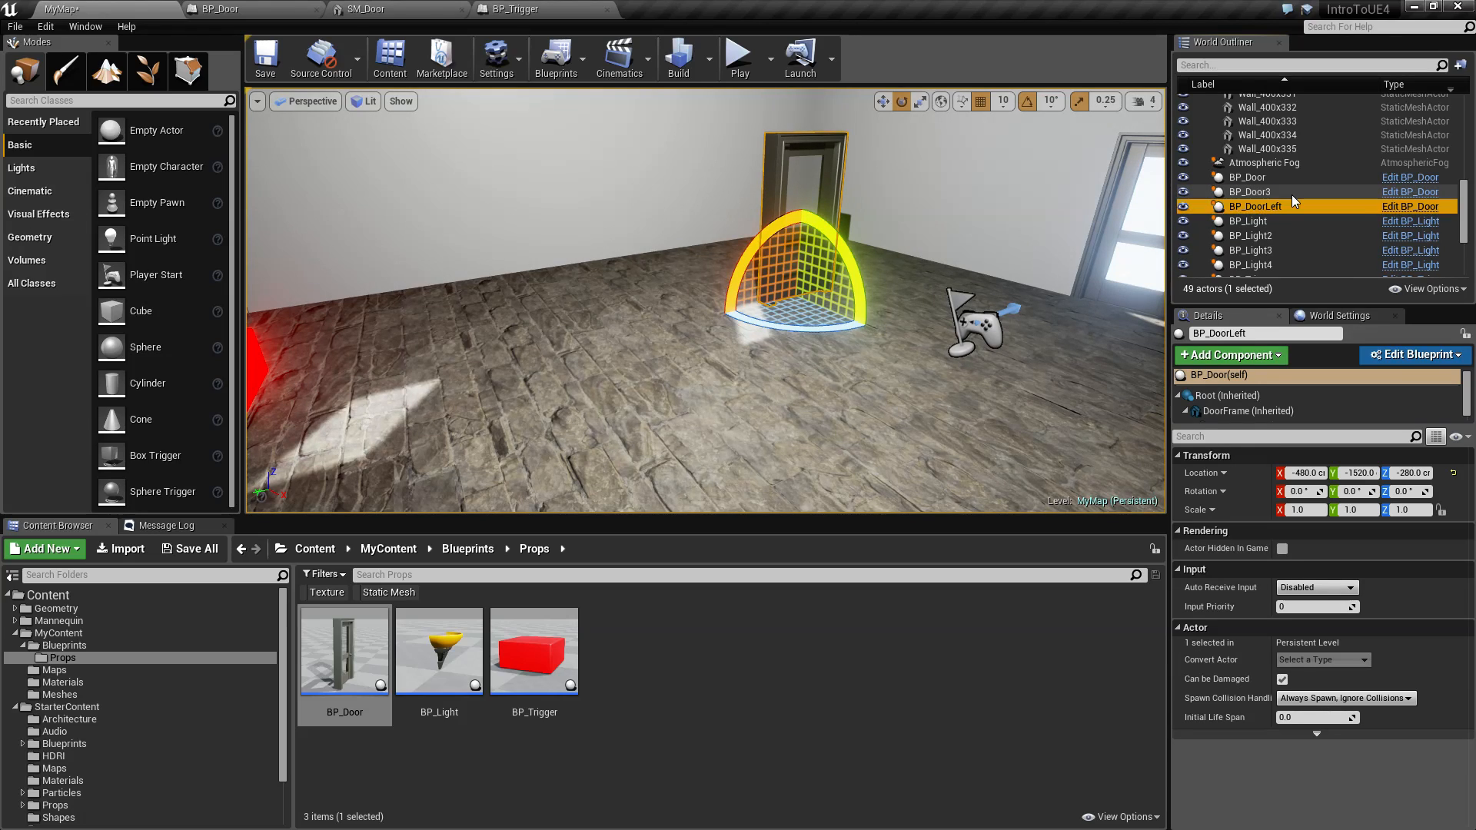
Step: Rename the BP_Door3 actor to BP_DoorRight
left_click(1292, 195)
key("F2")
left_click(1294, 195)
key("BackSpace")
type("Rig")
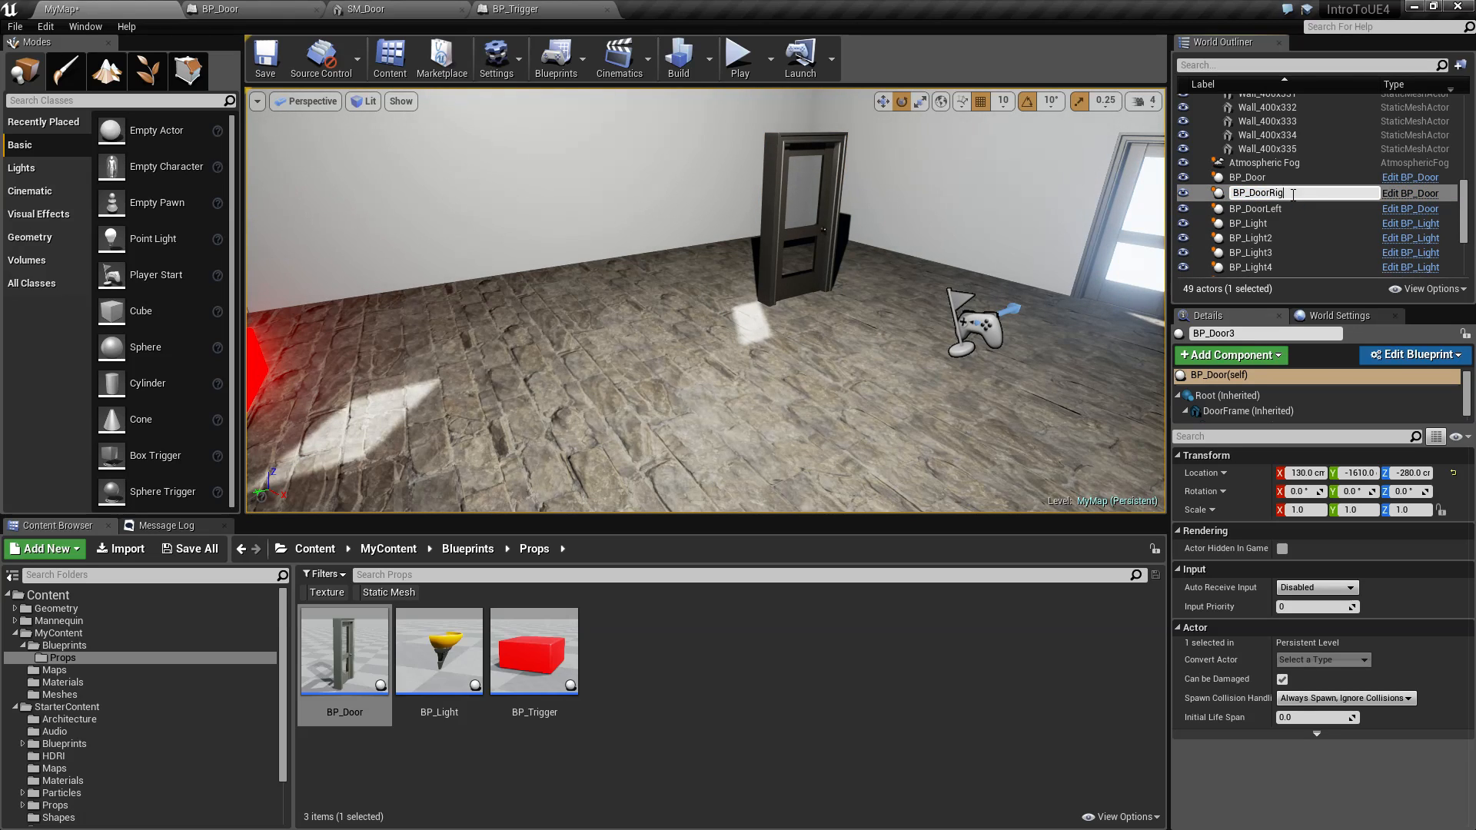
type("ht")
key("Return")
Step: Rename the original BP_Door actor in the level to Door_Exit
left_click(1278, 178)
key("F2")
type("Door_E")
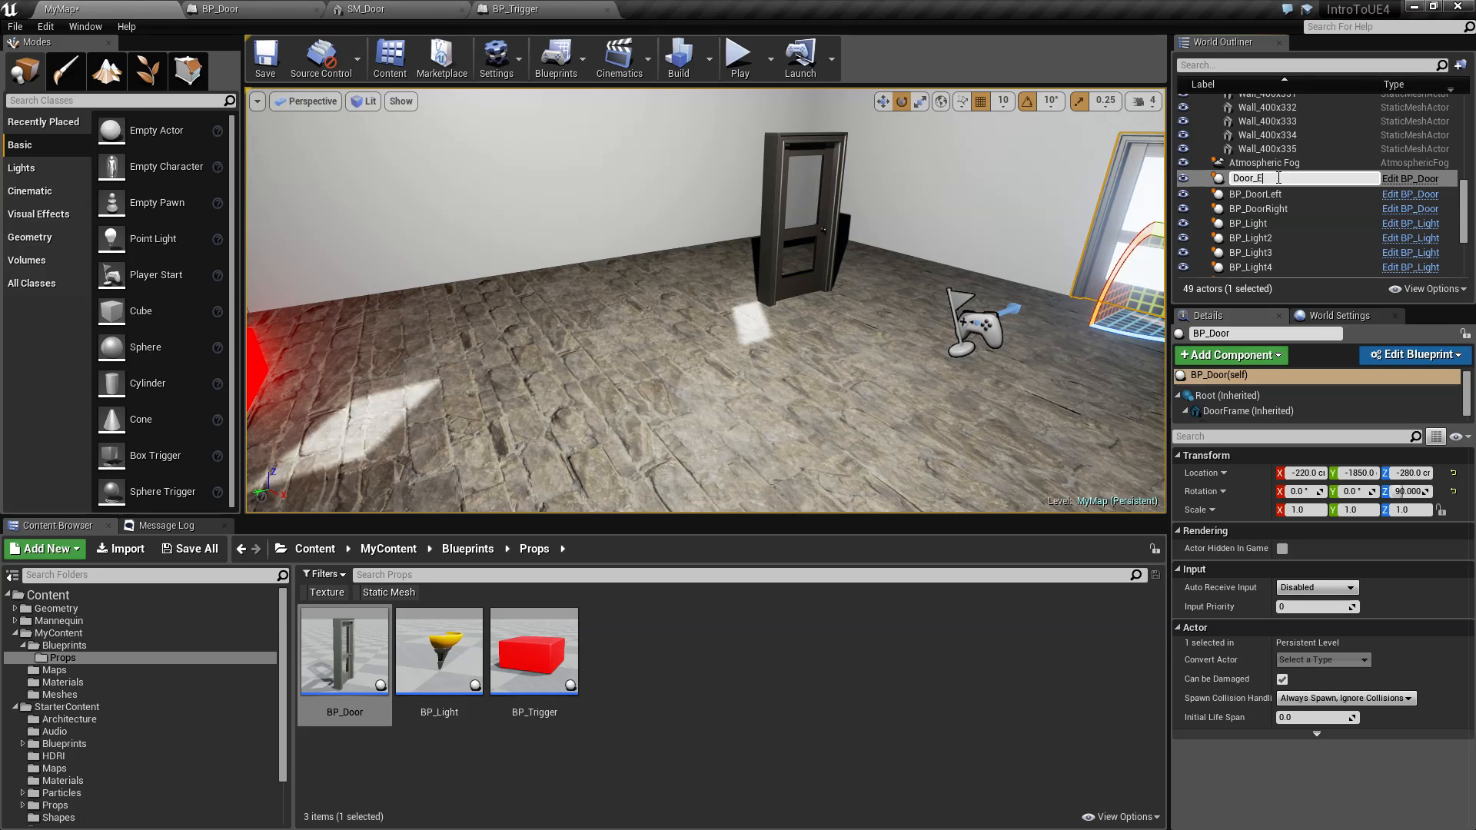
type("xit")
key("Return")
Step: Choose Door_Exit as the Door to Trigger of the red trigger placed in the room
left_click_drag(972, 402, 451, 354)
left_click(451, 355)
left_click(1324, 547)
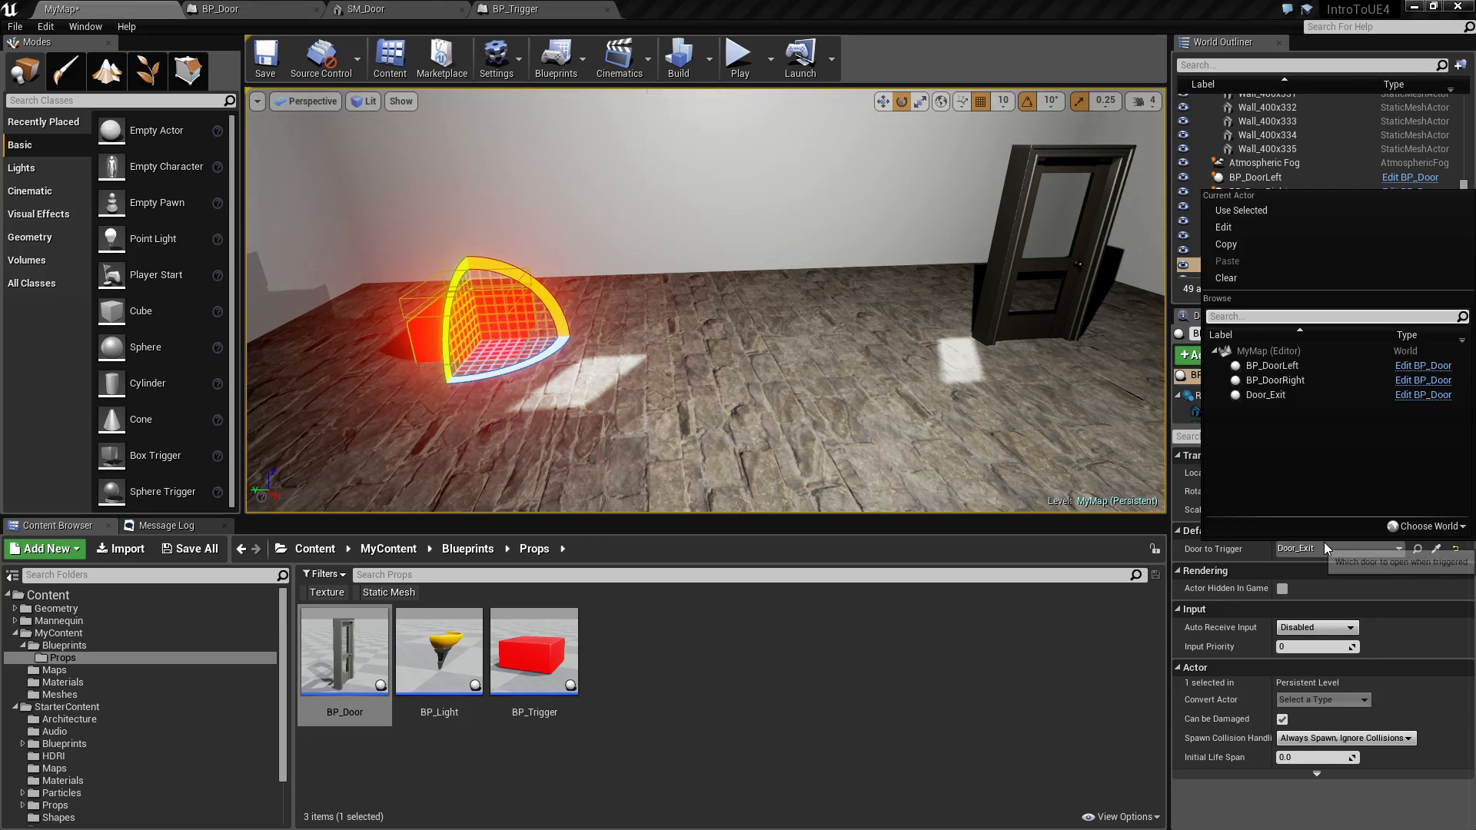
left_click(1276, 396)
right_click_drag(1094, 462, 1129, 463)
right_click_drag(808, 315, 930, 300)
right_click_drag(819, 336, 711, 335)
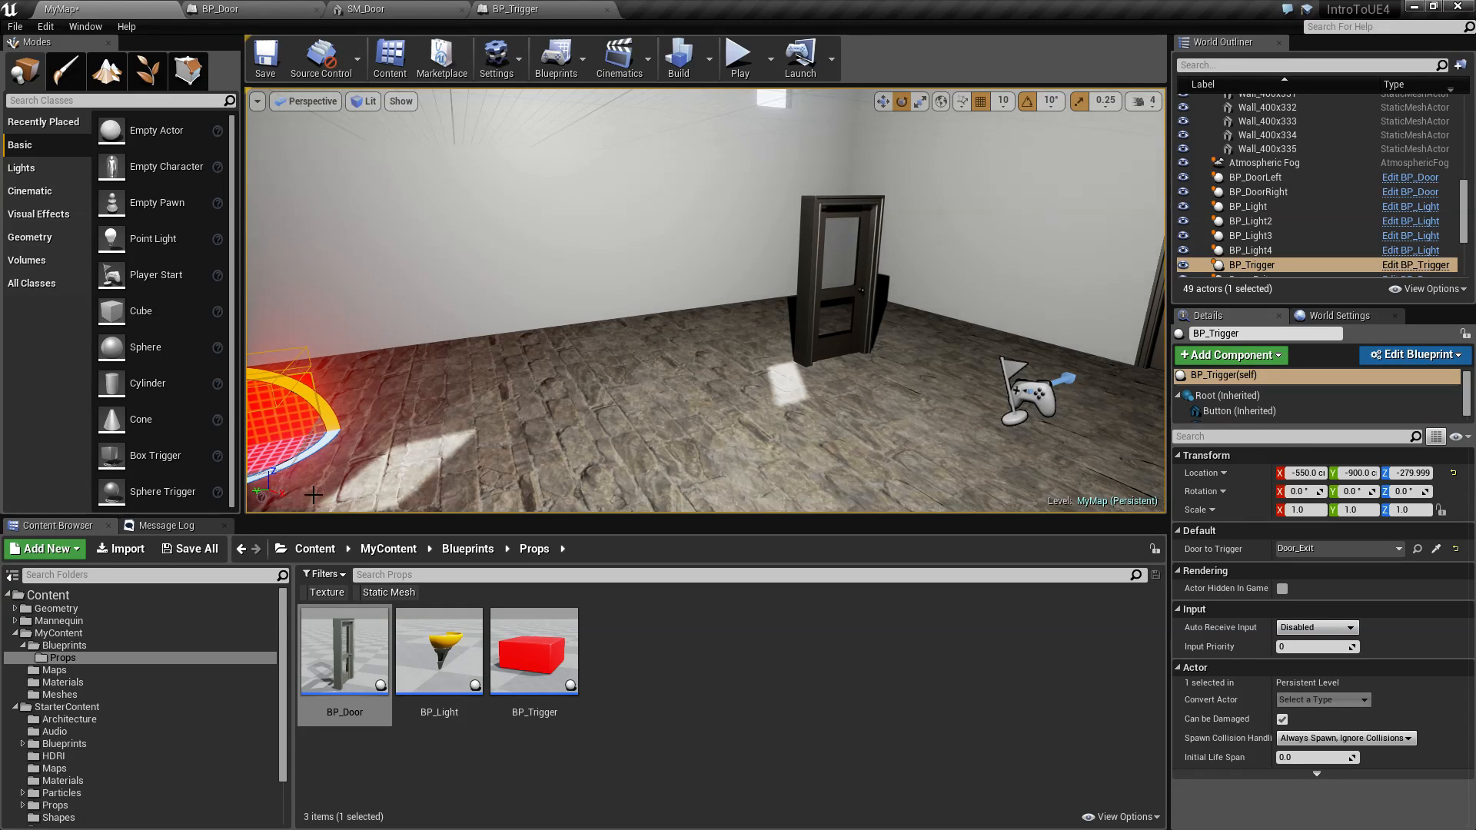
Step: Switch the placed trigger's Door to Trigger to BP_DoorLeft
left_click(1327, 549)
left_click(1279, 371)
right_click_drag(939, 449, 1046, 442)
right_click_drag(653, 387, 446, 392)
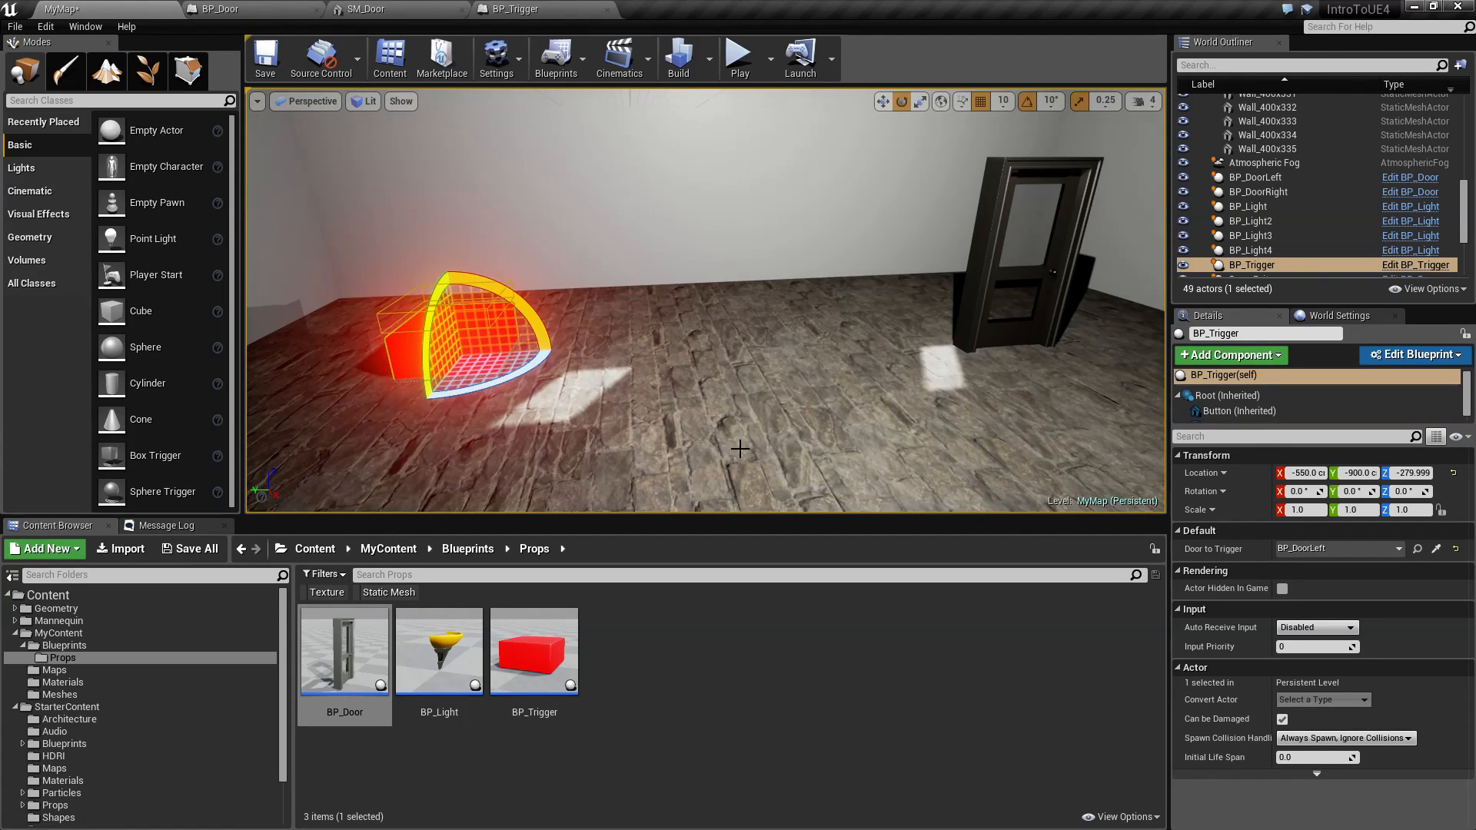
Step: Try to delete the BP_DoorLeft actor from the room, but decline the deletion
right_click_drag(724, 430, 761, 434)
mouse_move(914, 420)
right_mouse_down()
mouse_move(1000, 419)
mouse_move(941, 419)
right_mouse_up()
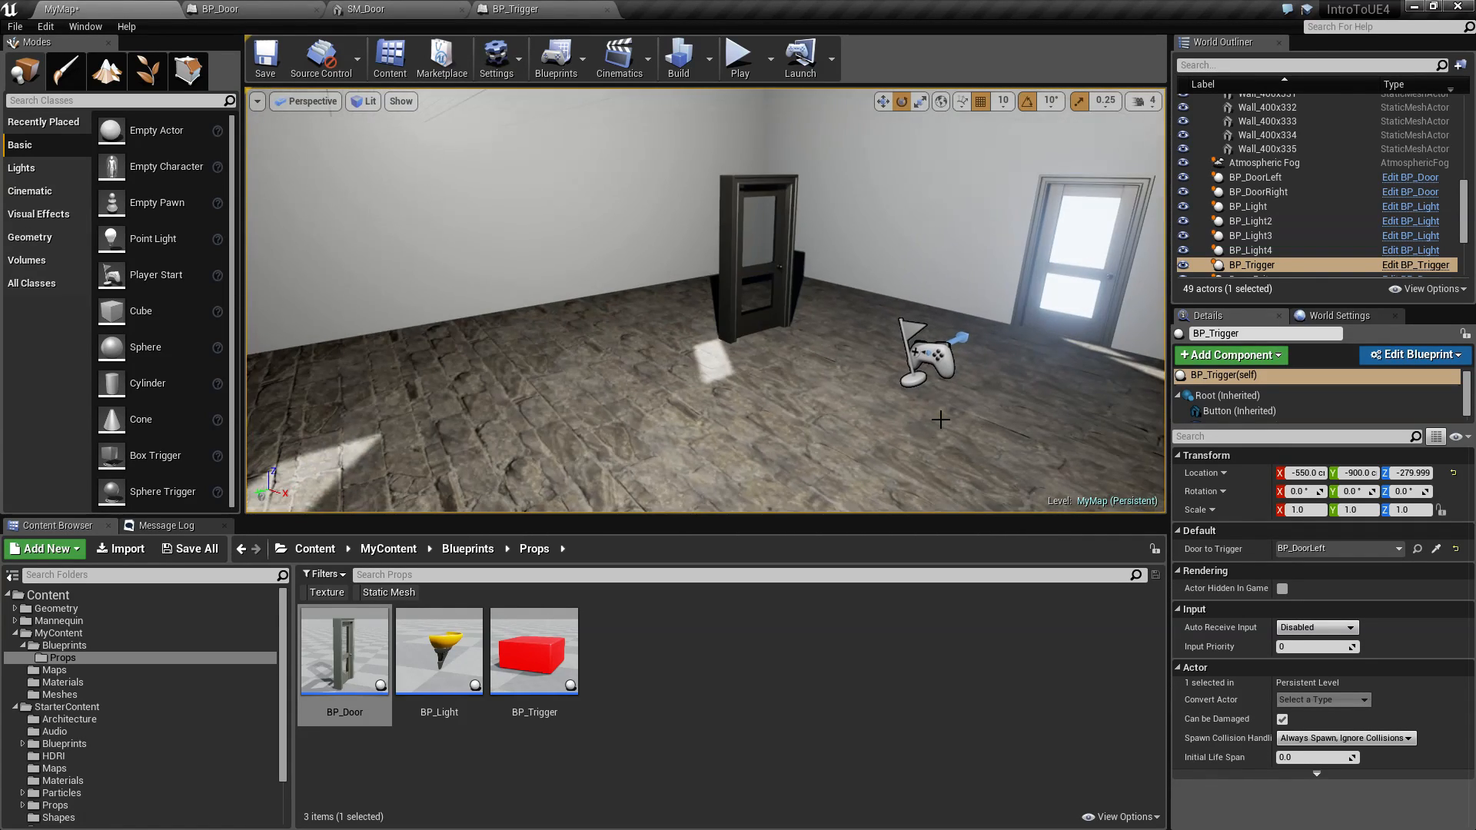
left_click(764, 316)
key("Delete")
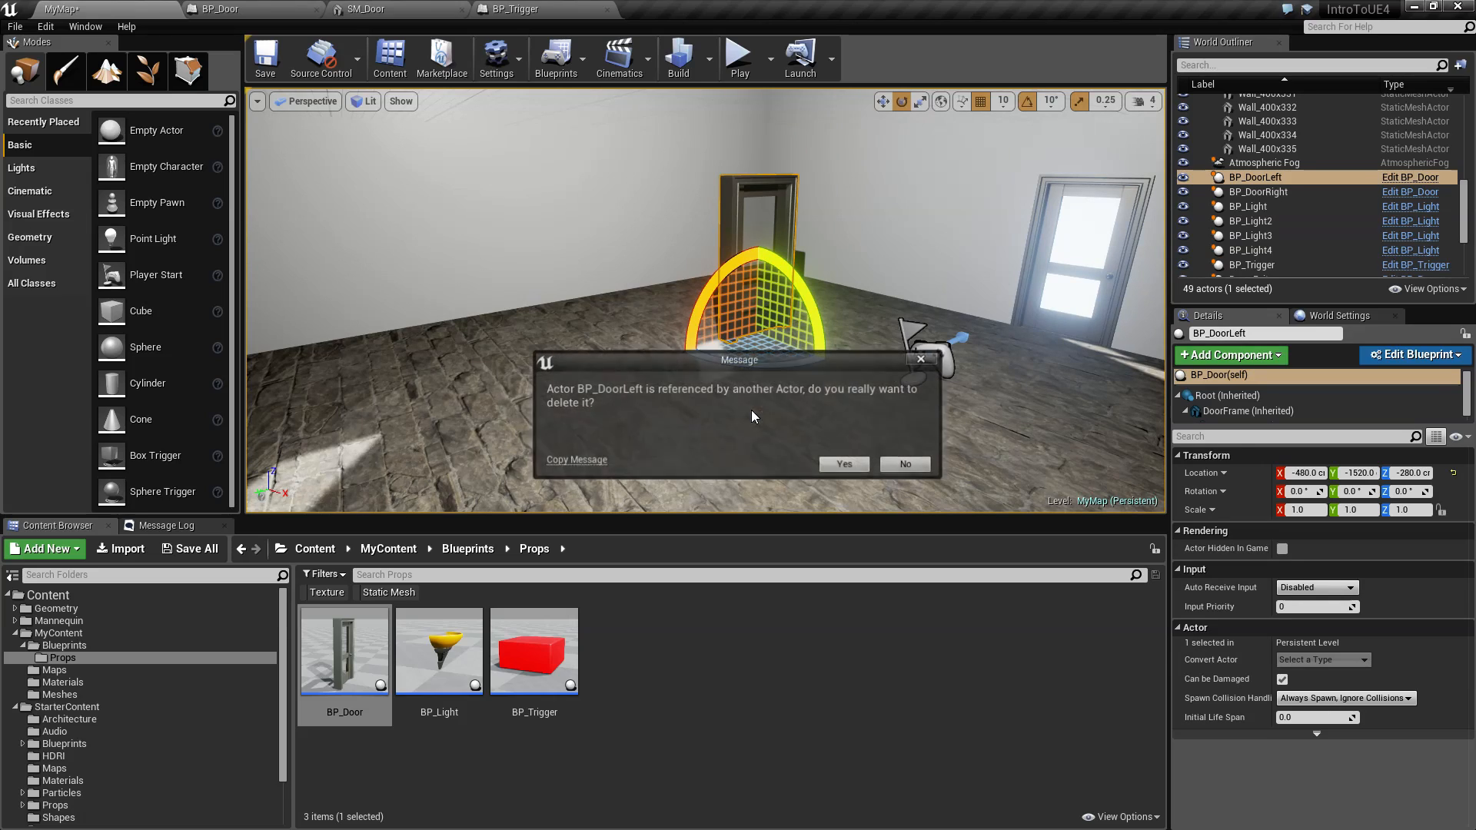
left_click(902, 467)
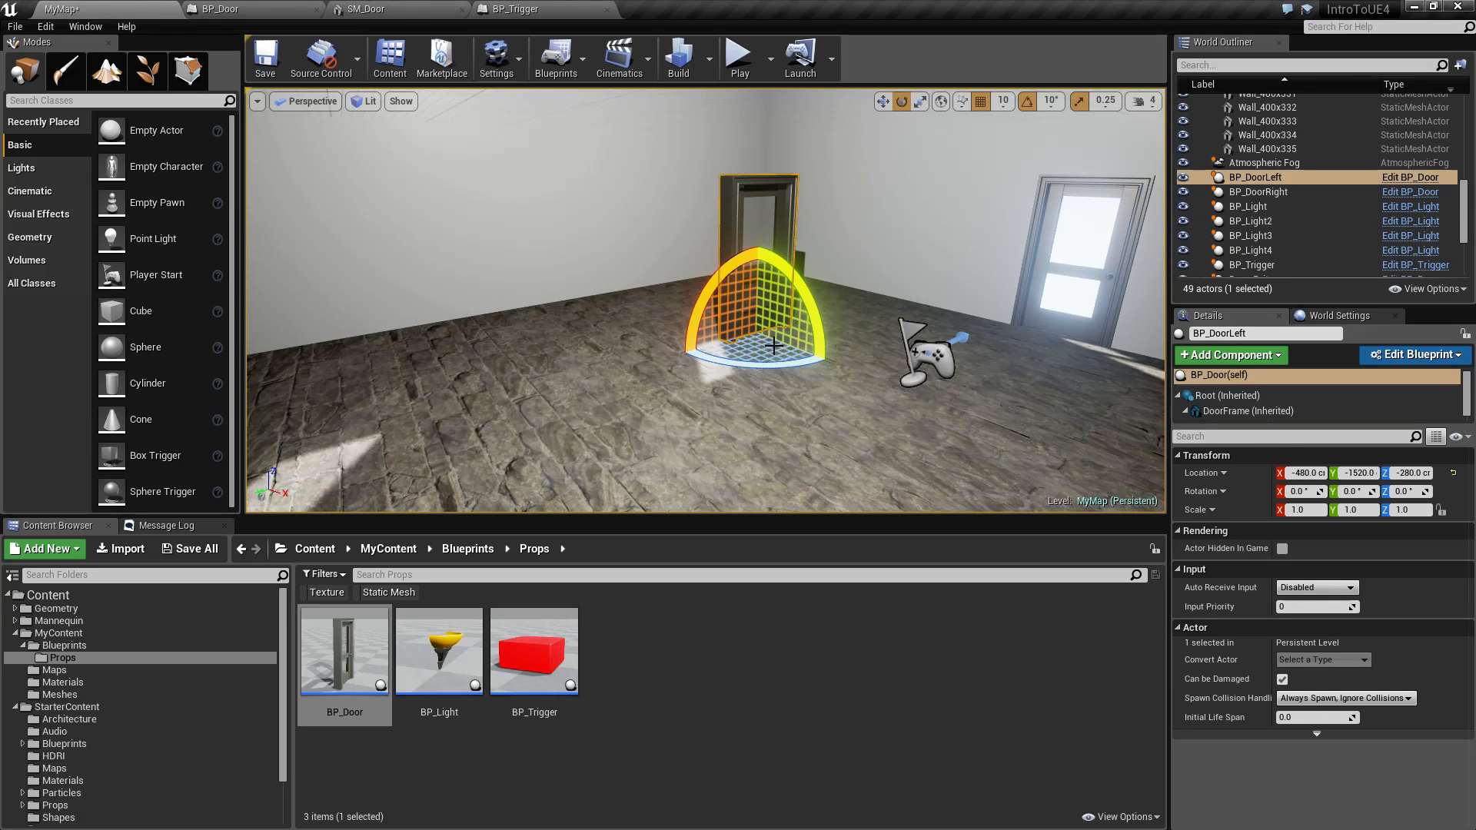
Step: Delete the BP_DoorLeft actor from the level even though the trigger references it
left_click(728, 289)
left_click(731, 314)
key("Delete")
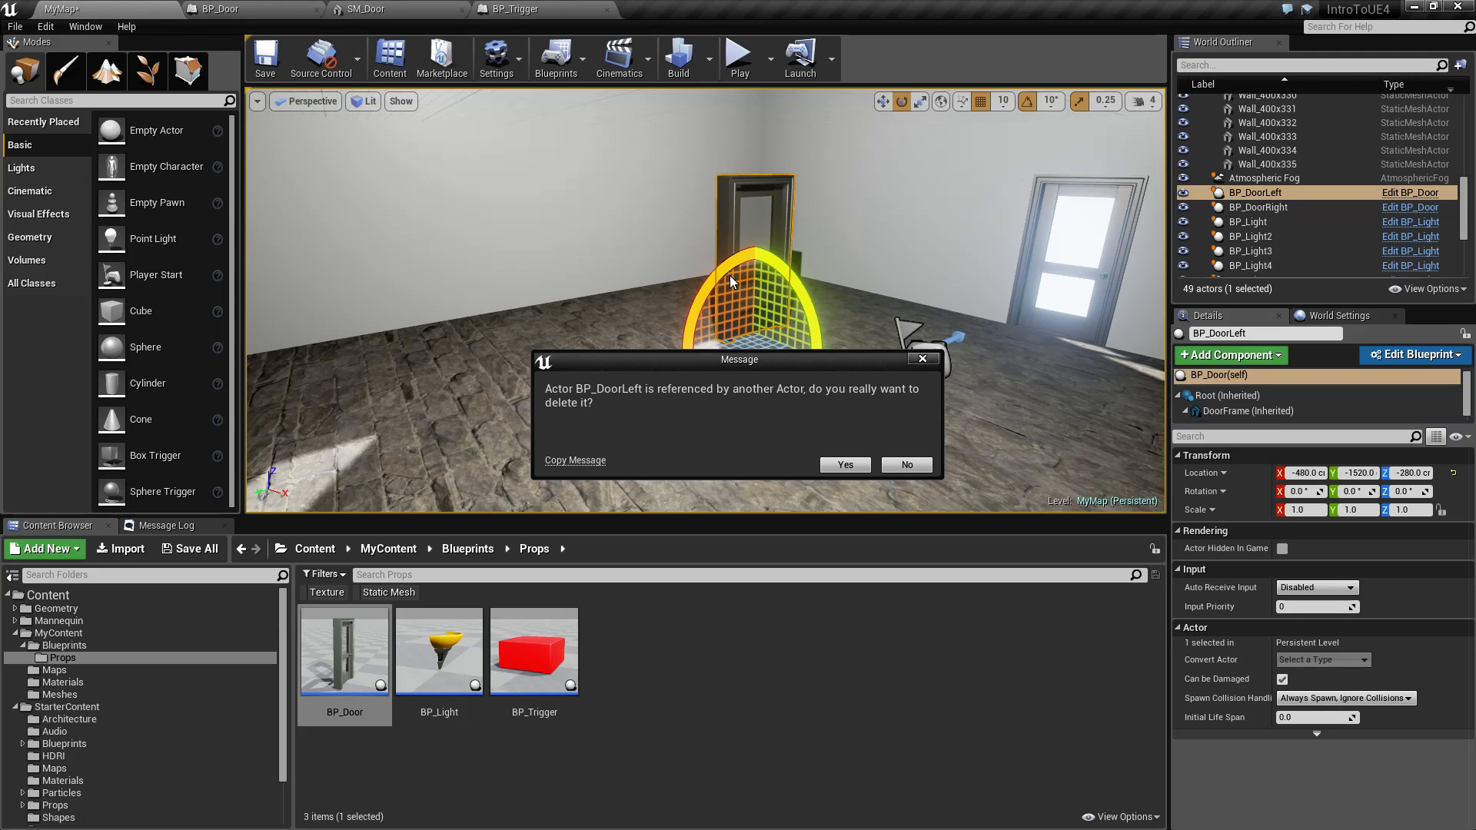
left_click(846, 464)
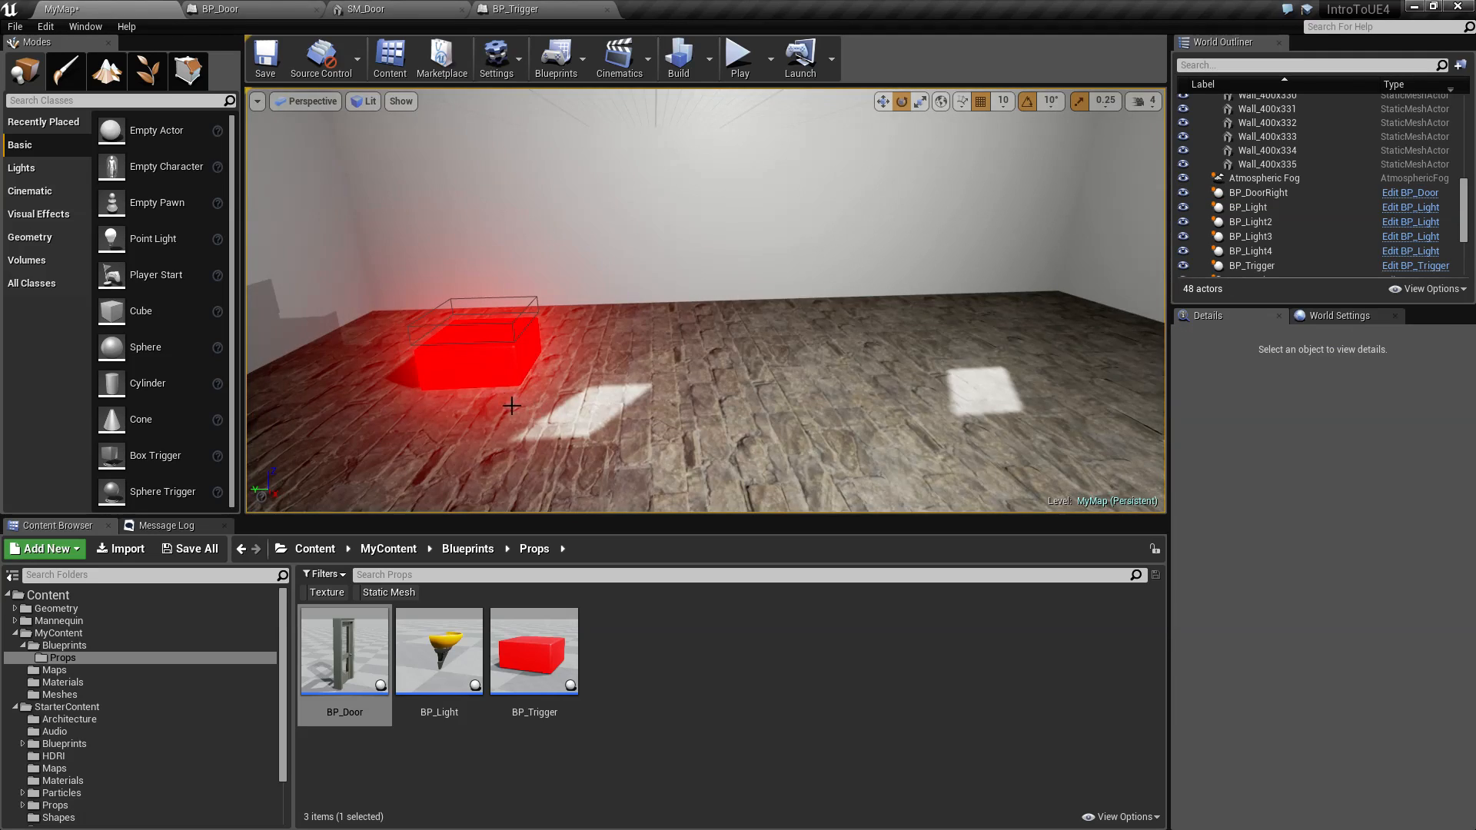
Step: Set the placed trigger's Door to Trigger to Door_Exit
left_click(431, 354)
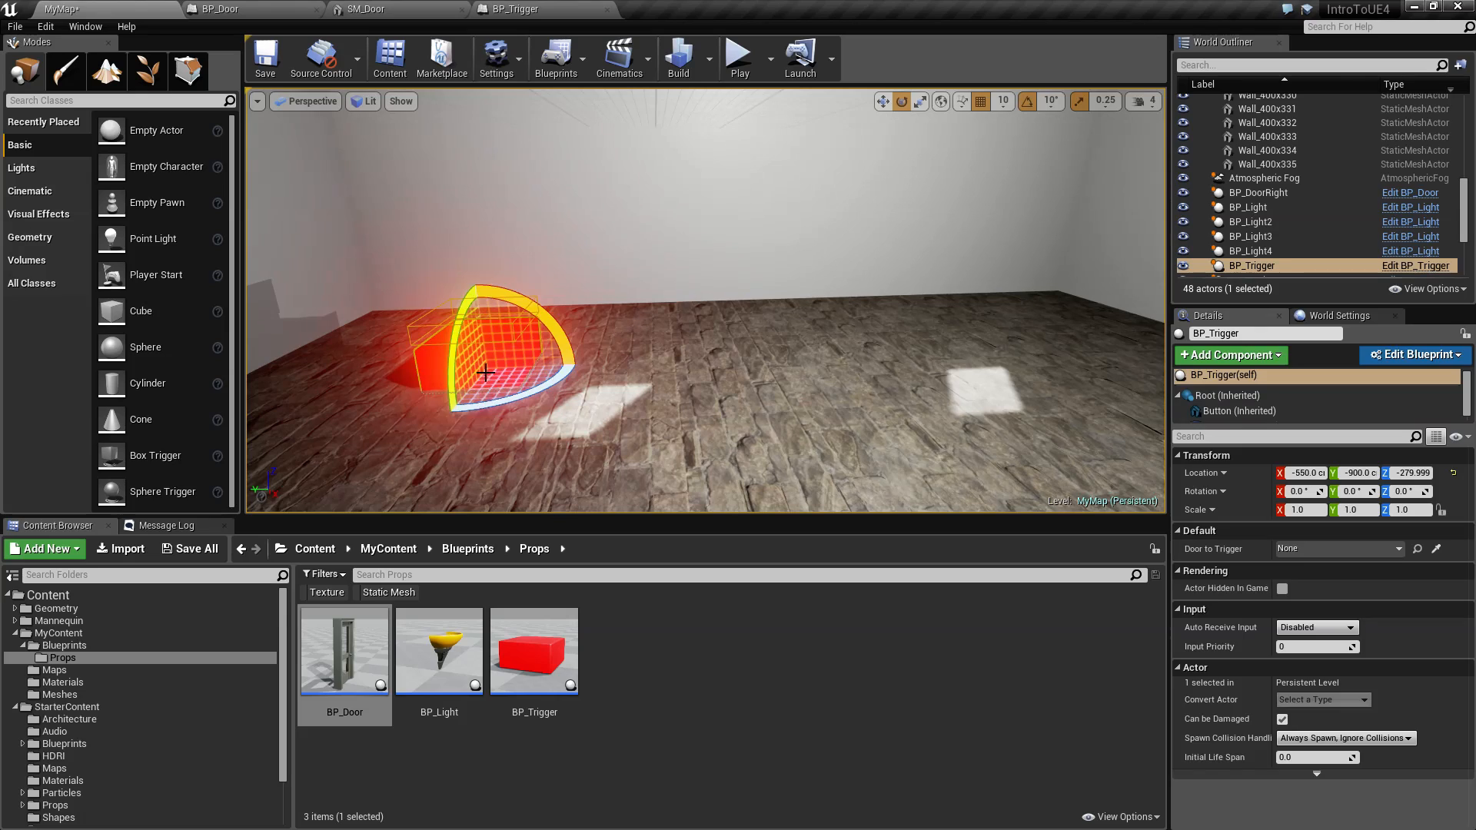
left_click(1321, 551)
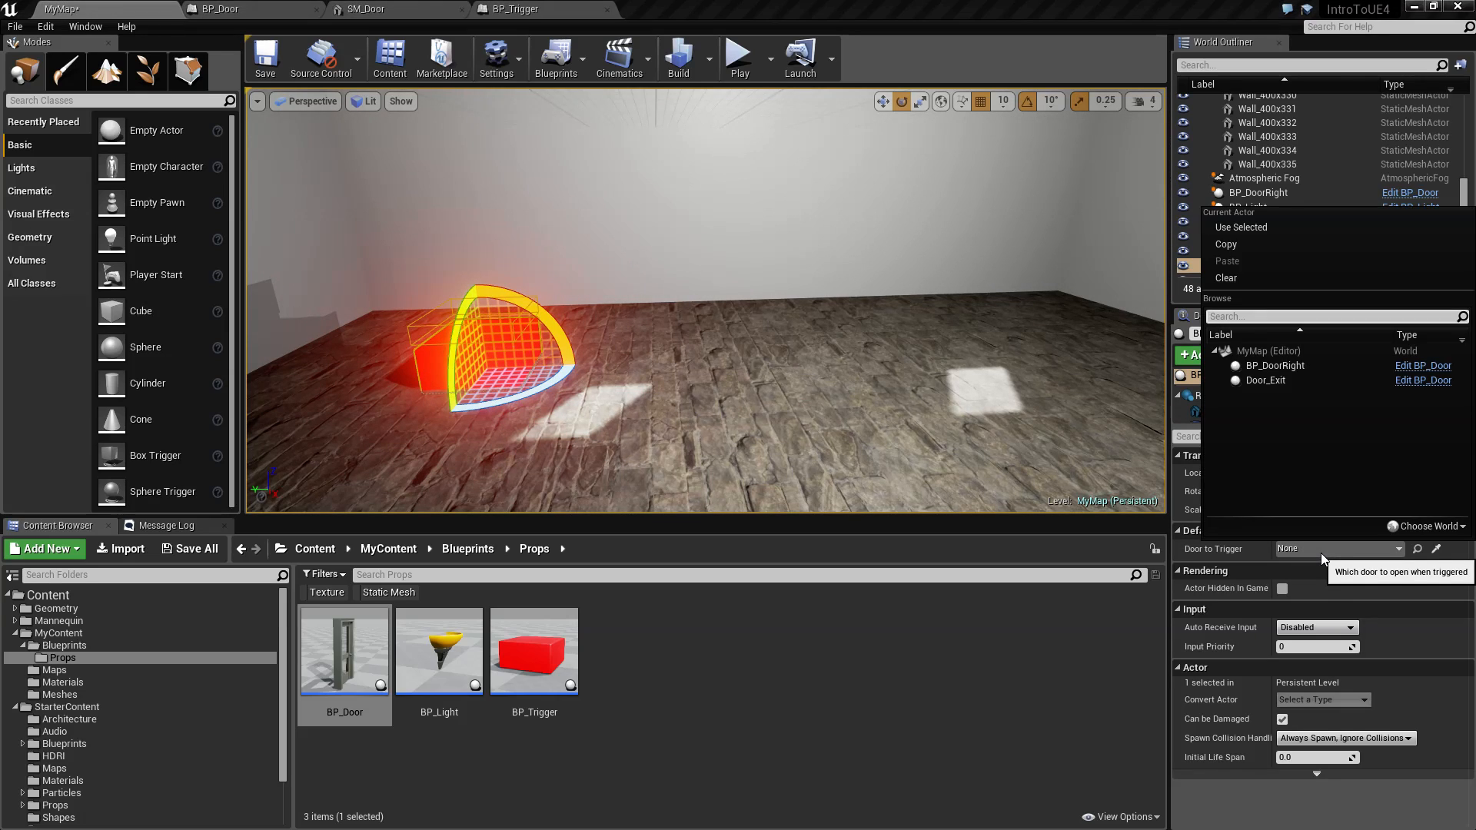
left_click(1273, 382)
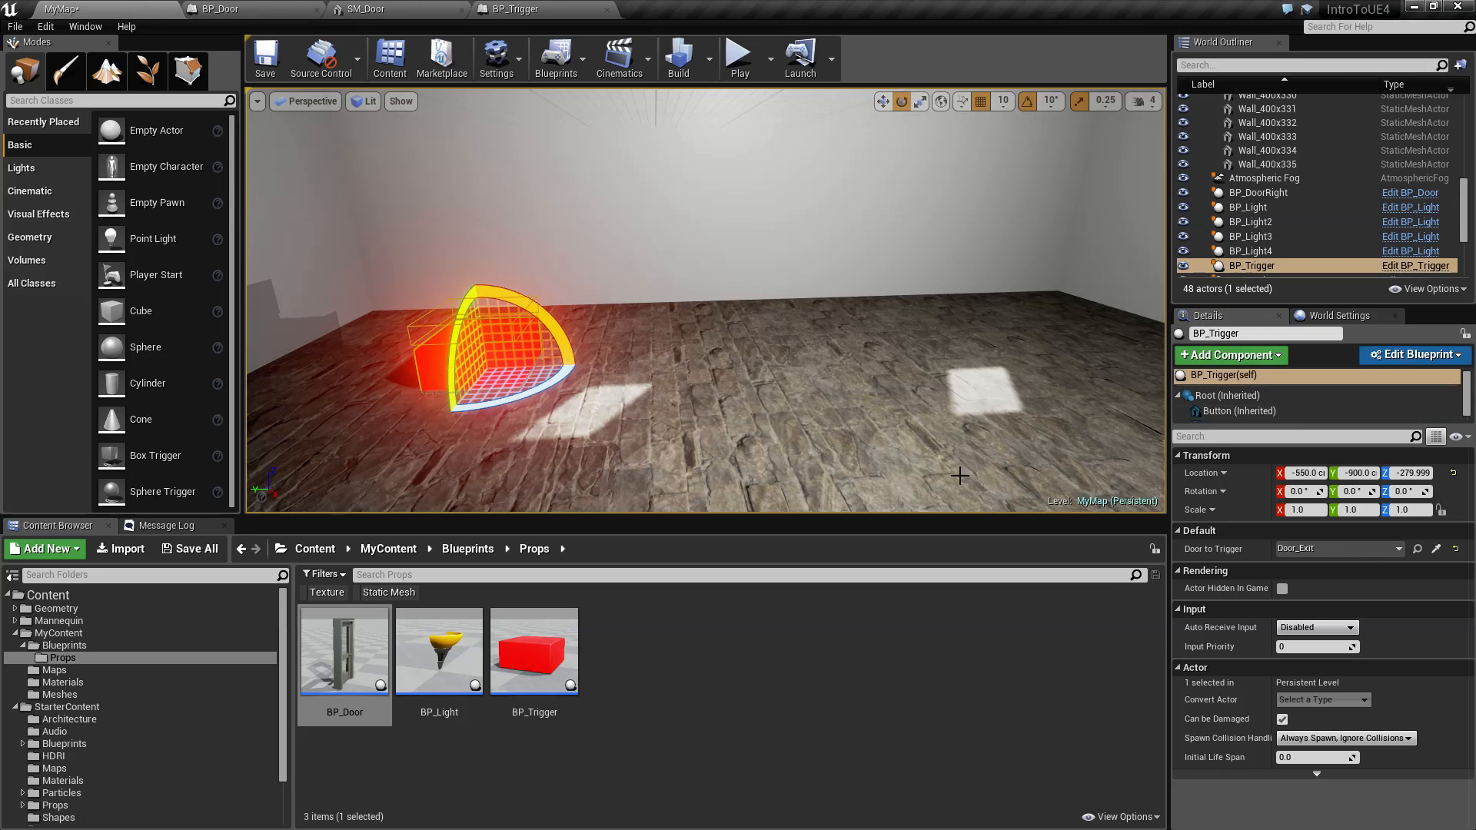
Step: Delete the BP_DoorRight actor from the room and save the MyMap level
right_click_drag(1001, 466, 1153, 462)
left_click(826, 342)
key("Delete")
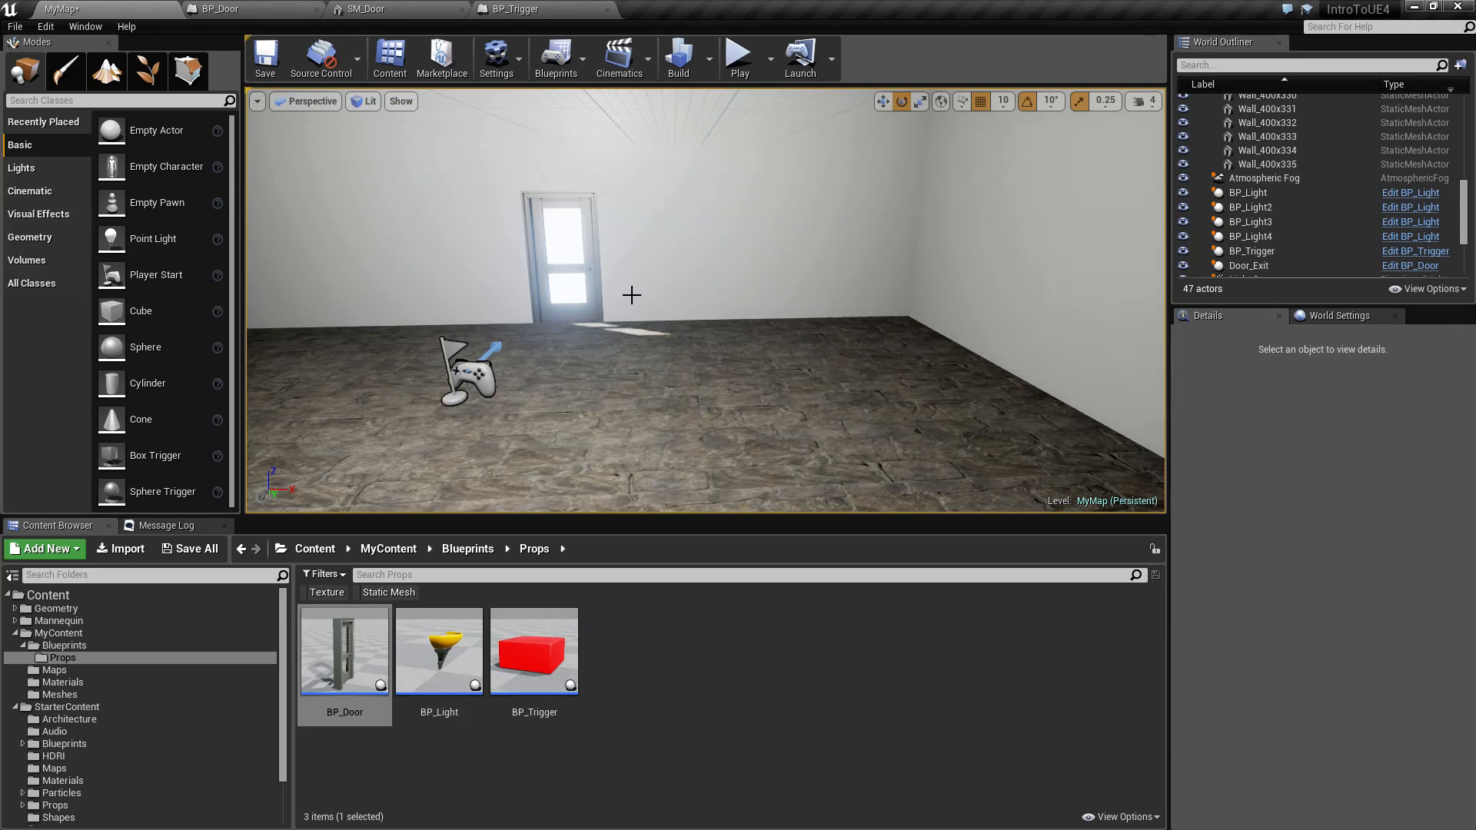
right_click_drag(633, 297, 405, 132)
left_click(256, 61)
right_click_drag(617, 344, 770, 435)
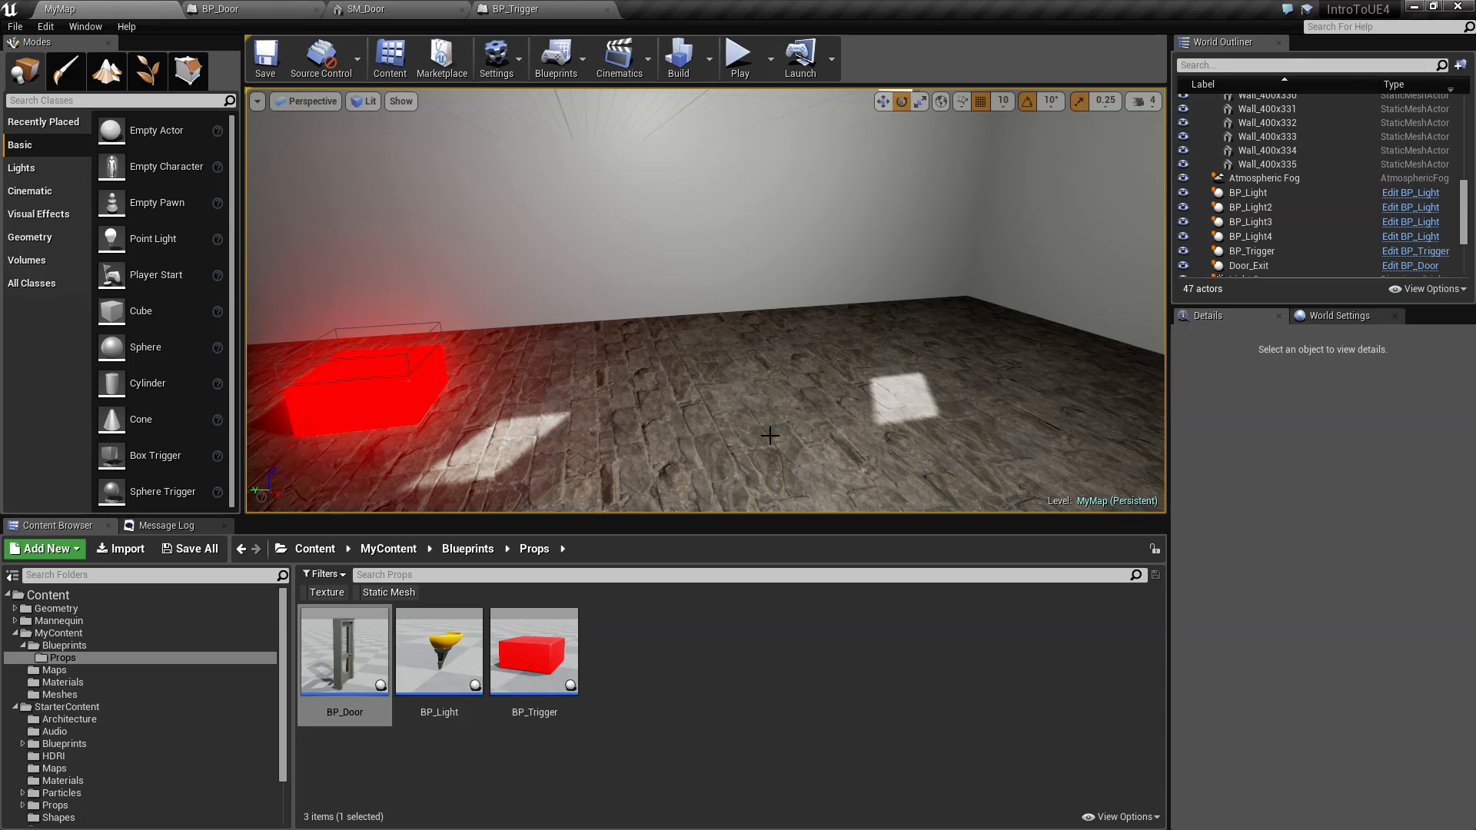
mouse_move(792, 482)
right_mouse_down()
mouse_move(661, 462)
mouse_move(808, 453)
mouse_move(861, 469)
mouse_move(812, 472)
right_mouse_up()
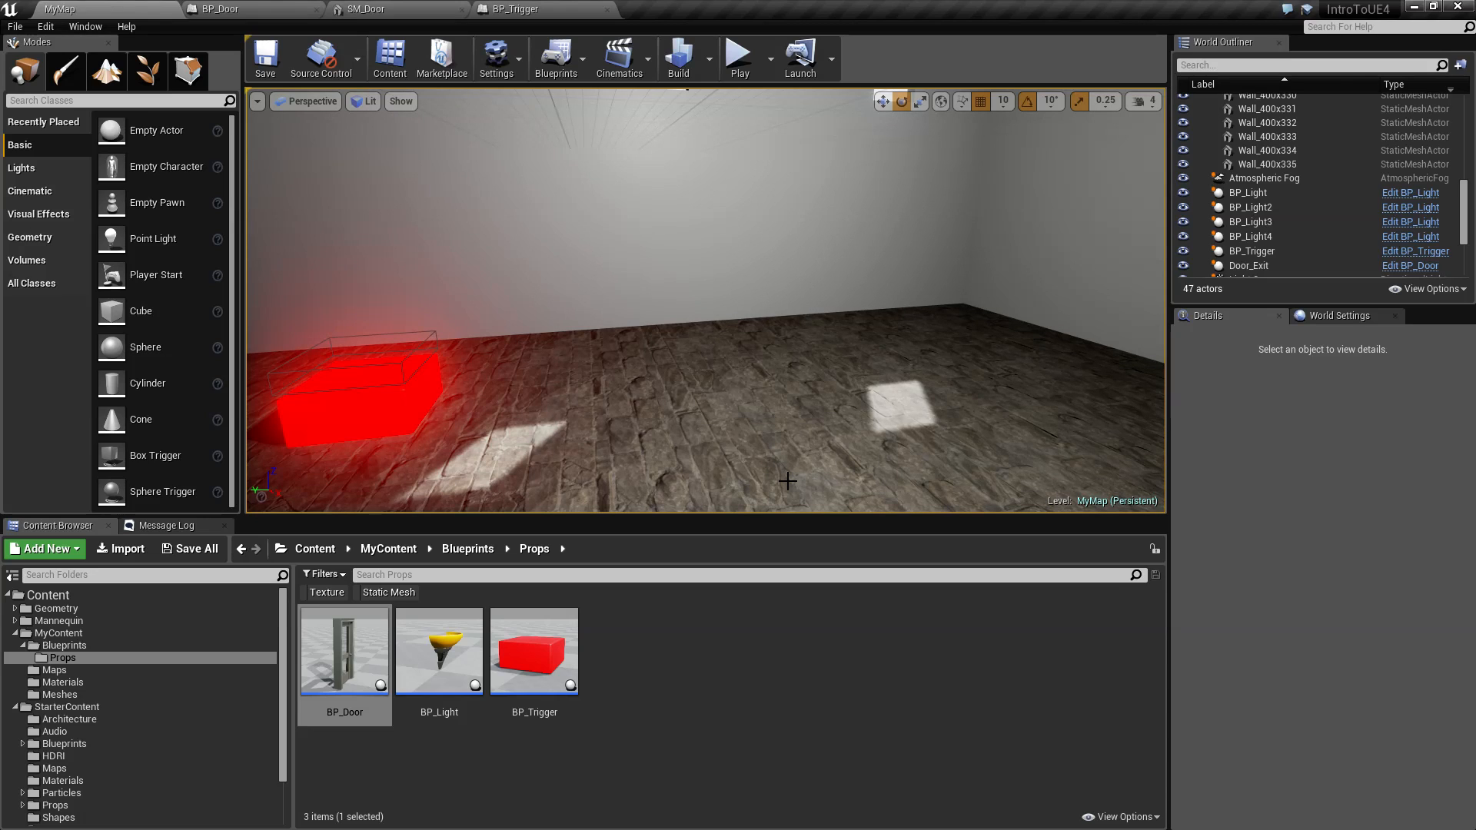
mouse_move(708, 433)
right_mouse_down()
mouse_move(781, 433)
mouse_move(703, 432)
right_mouse_up()
right_click_drag(595, 366, 692, 366)
right_click_drag(922, 278, 834, 278)
right_click_drag(615, 357, 726, 356)
right_click_drag(806, 278, 735, 281)
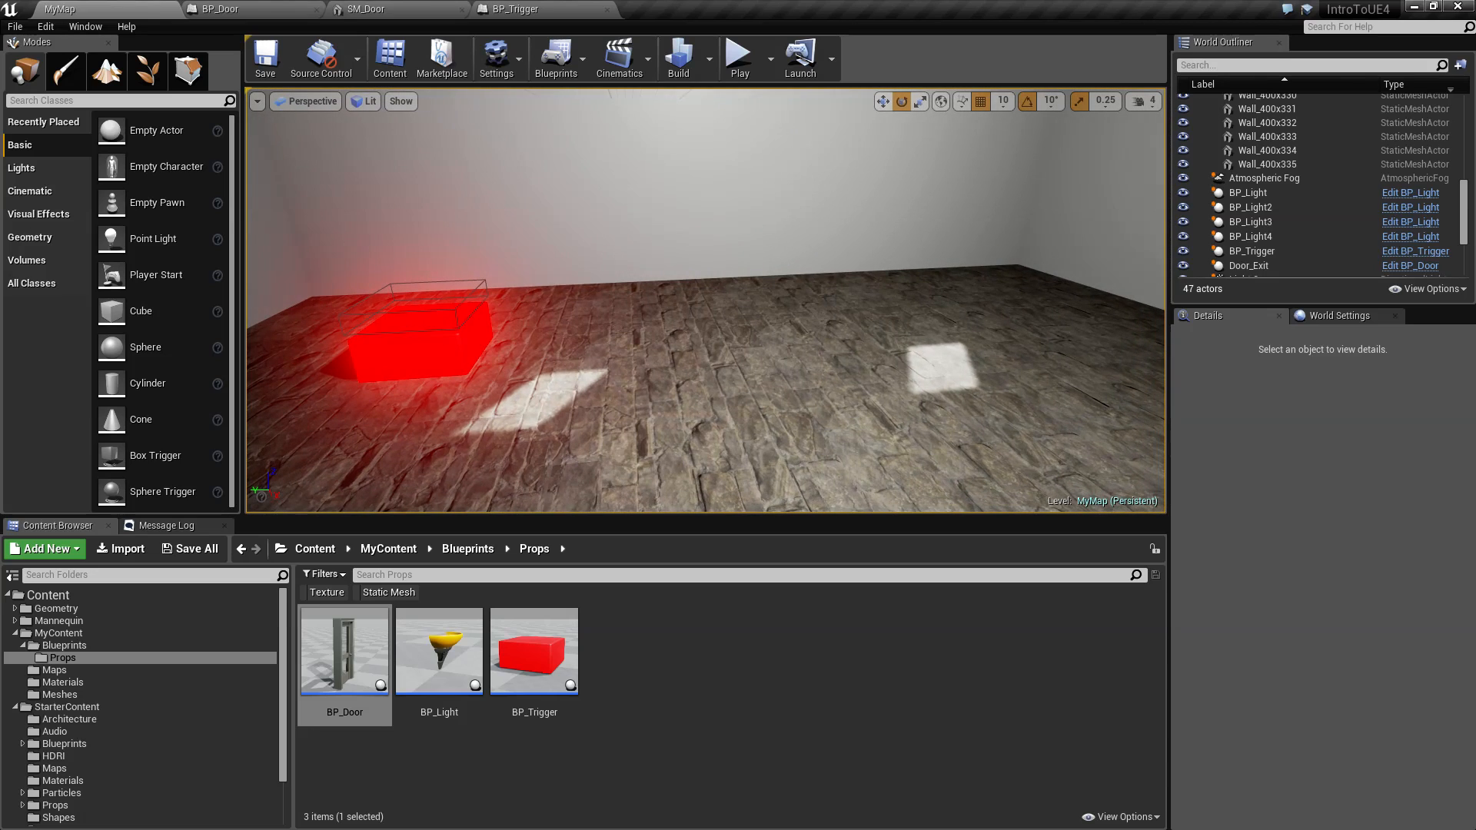
Step: In the BP_Trigger blueprint, put the DoorToTrigger variable in a new category named Setup, and compile and save
left_click(412, 364)
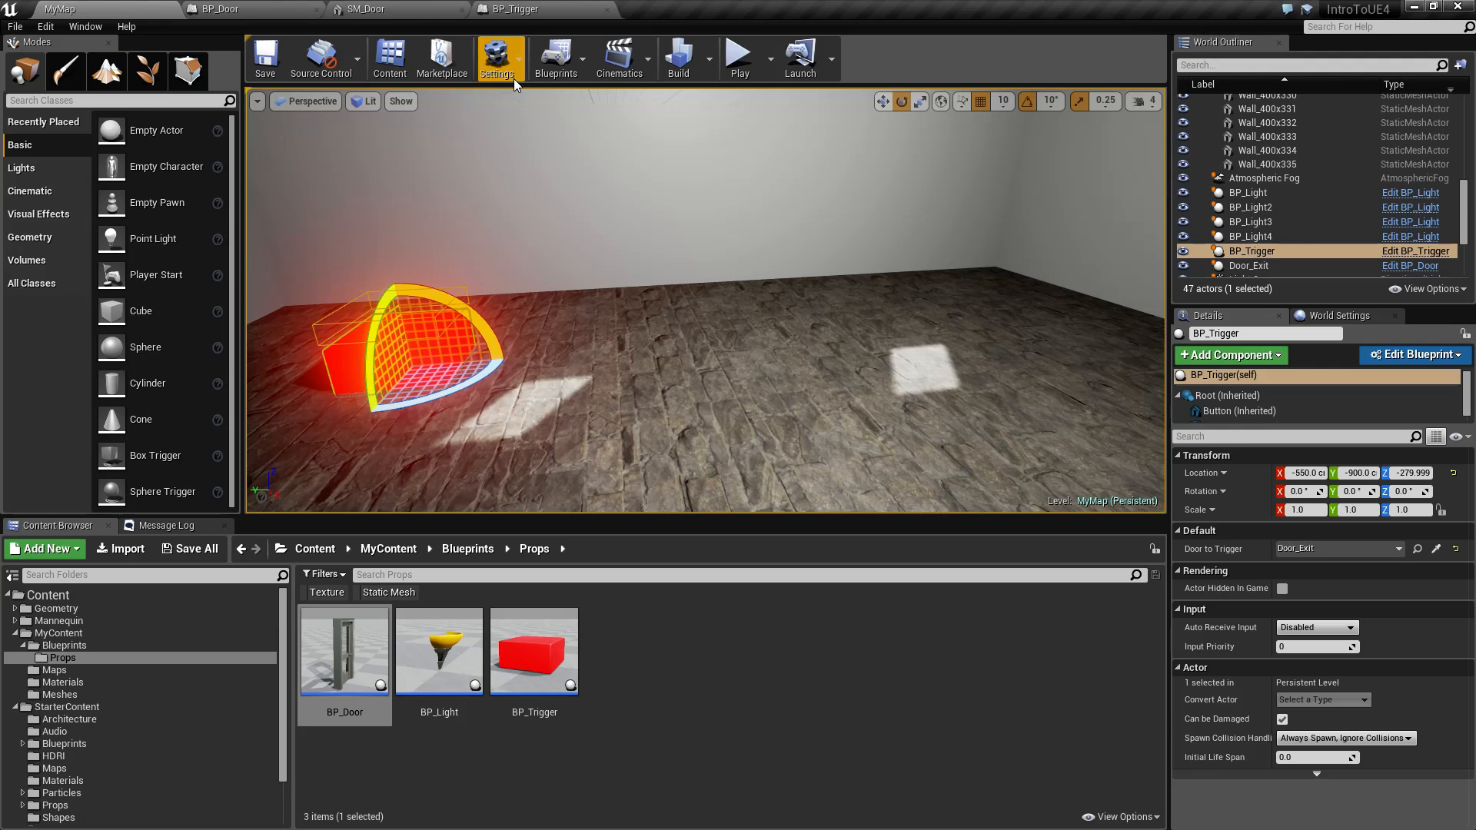
left_click(555, 8)
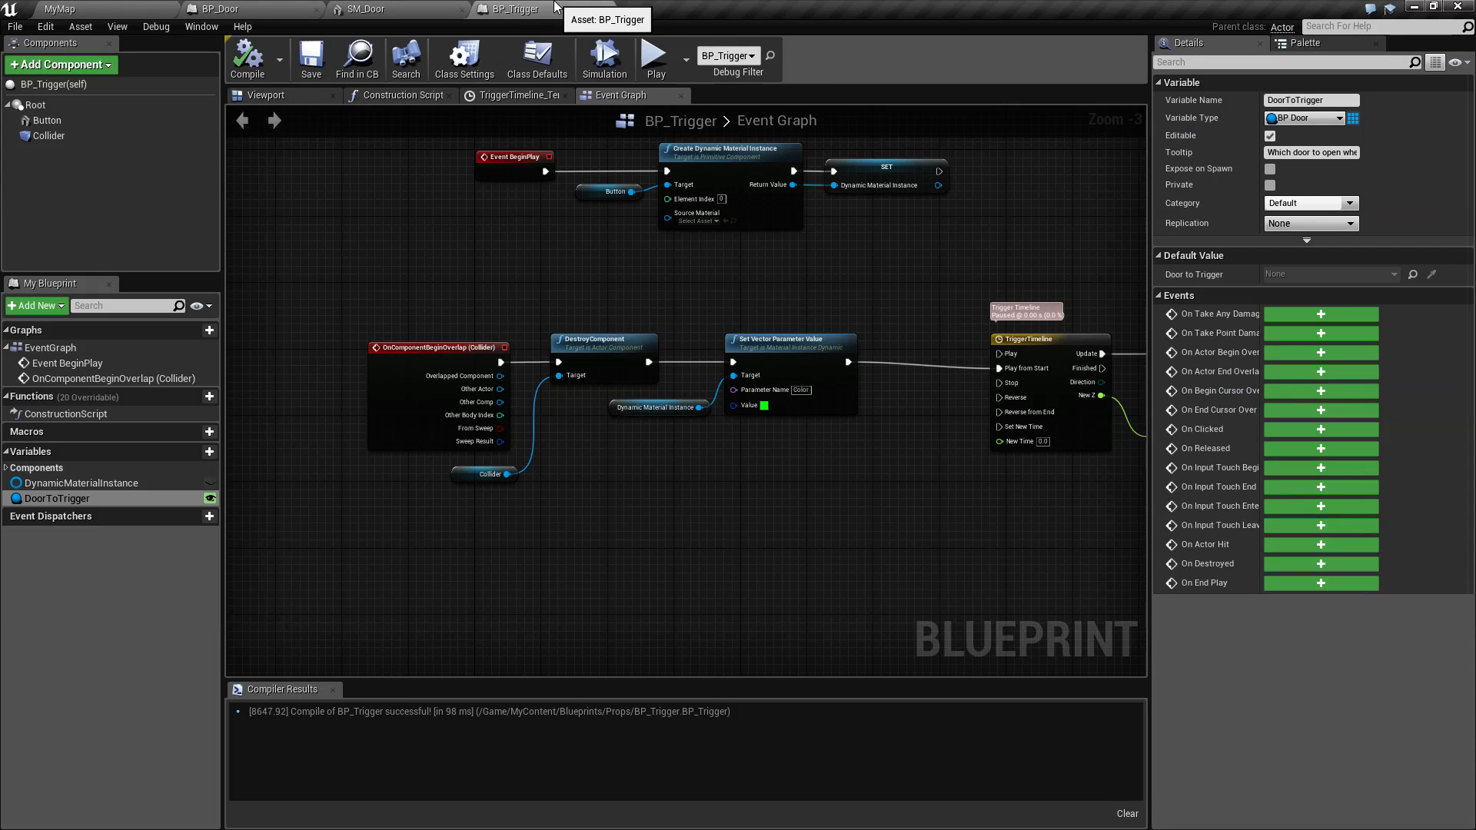
right_click_drag(775, 499, 764, 481)
left_click(71, 496)
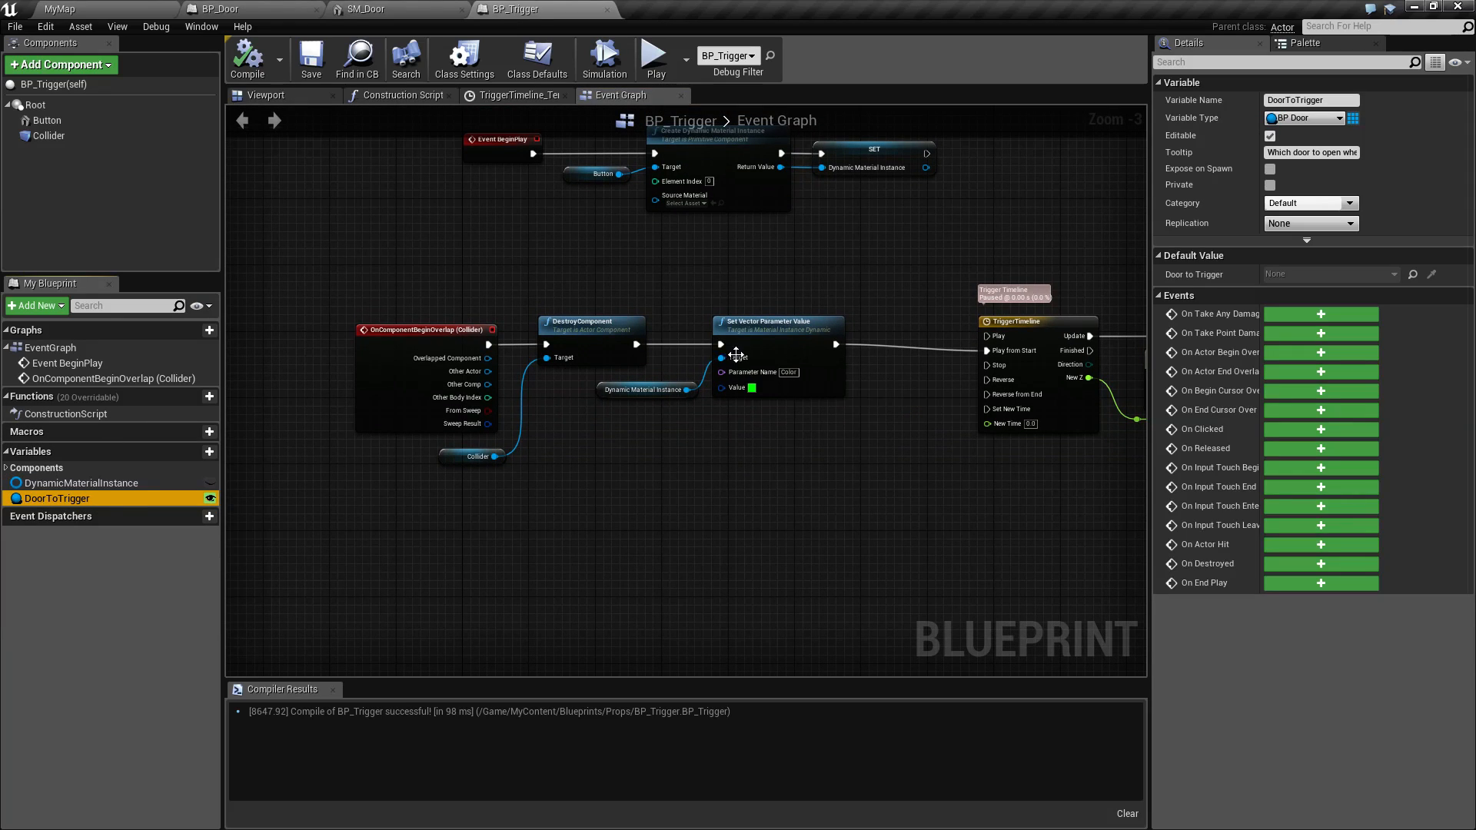
left_click(1324, 202)
type("Setup")
key("Return")
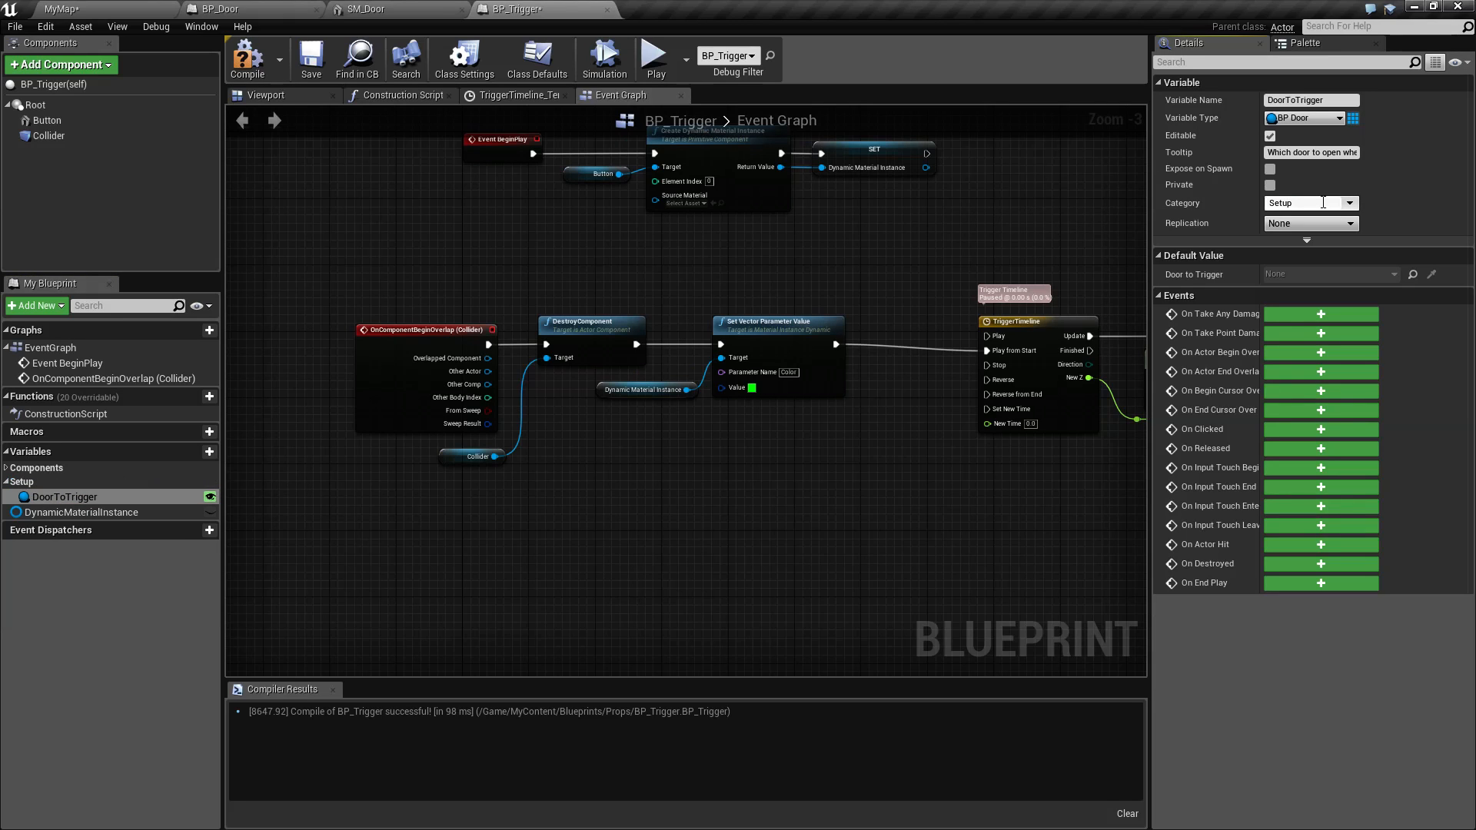
left_click(311, 57)
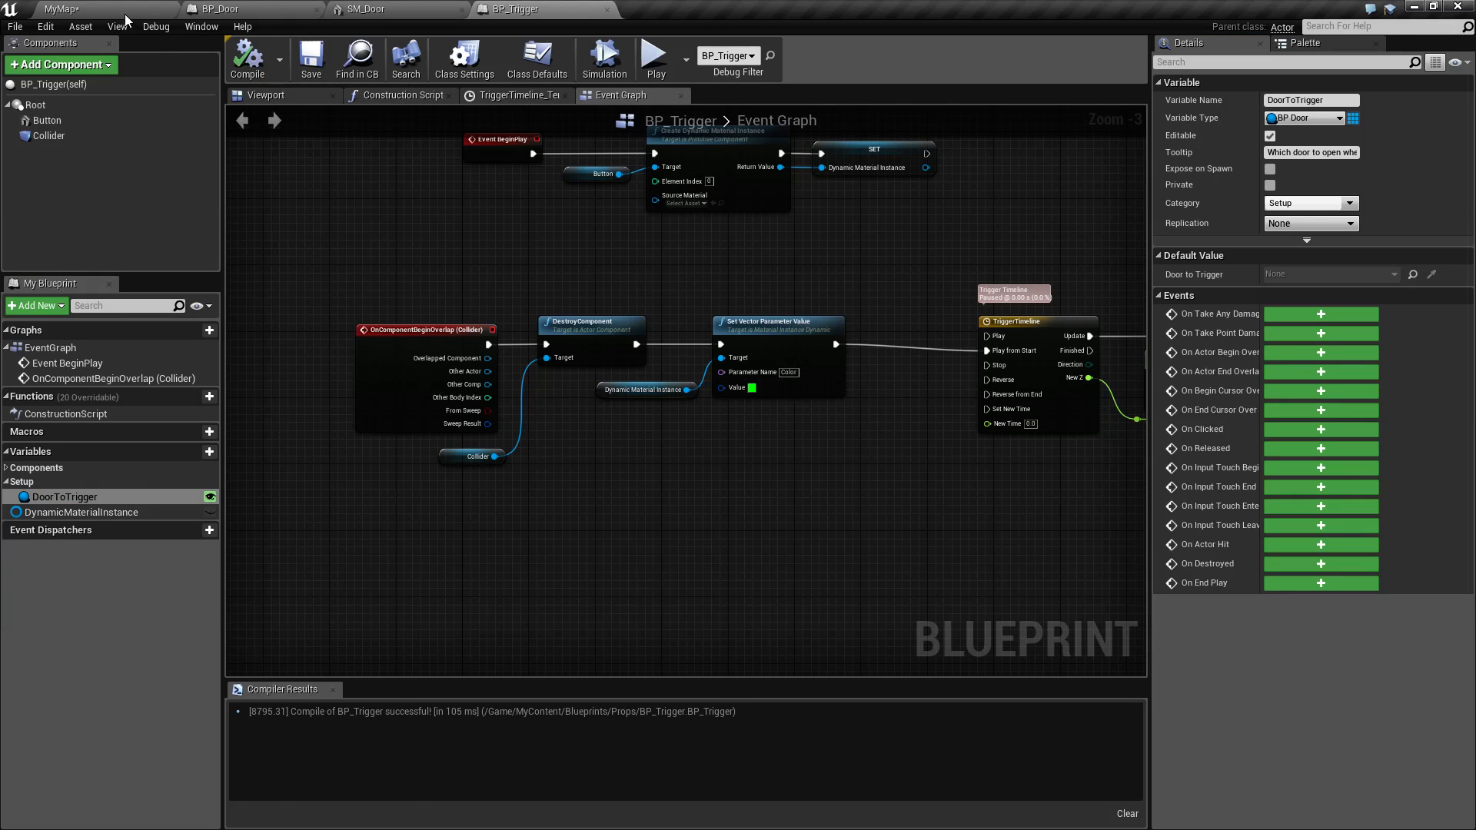
Step: Place a second BP_Trigger on the floor of the MyMap level to view its properties, and delete it
left_click(108, 9)
left_click_drag(535, 654, 688, 396)
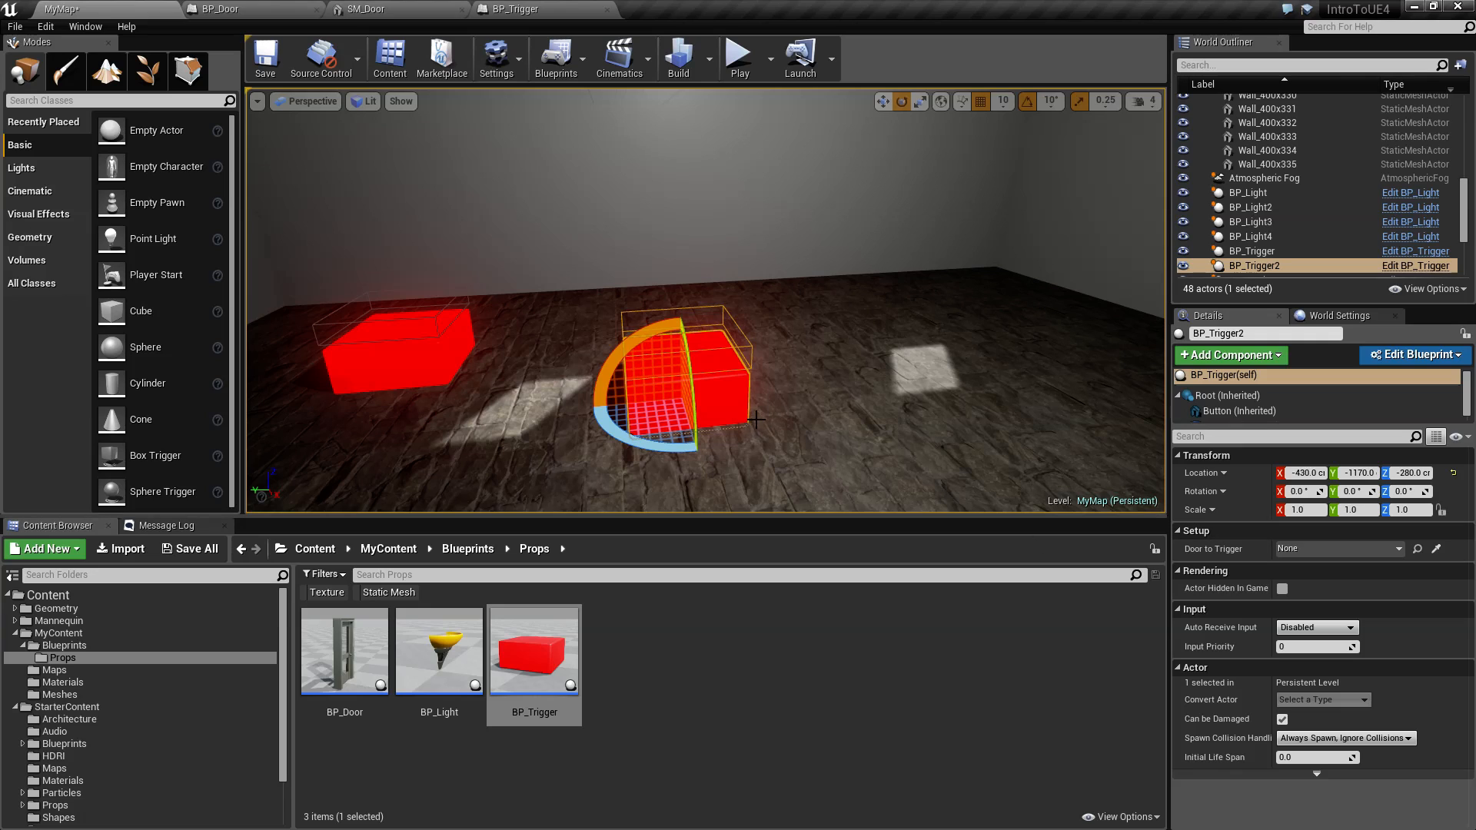
key("Delete")
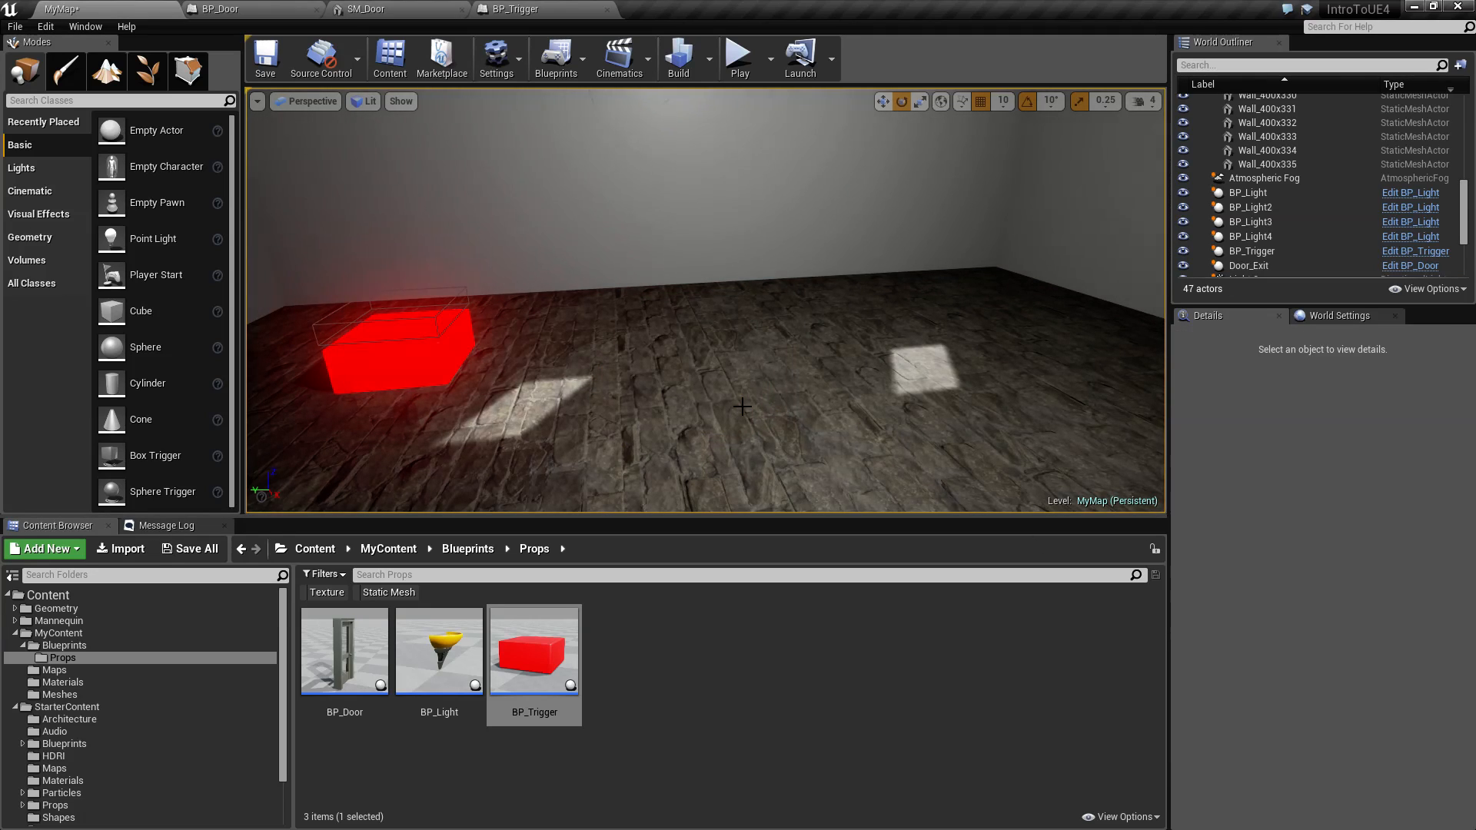
Step: Check the Setup category on the remaining trigger and save the MyMap level
left_click(396, 350)
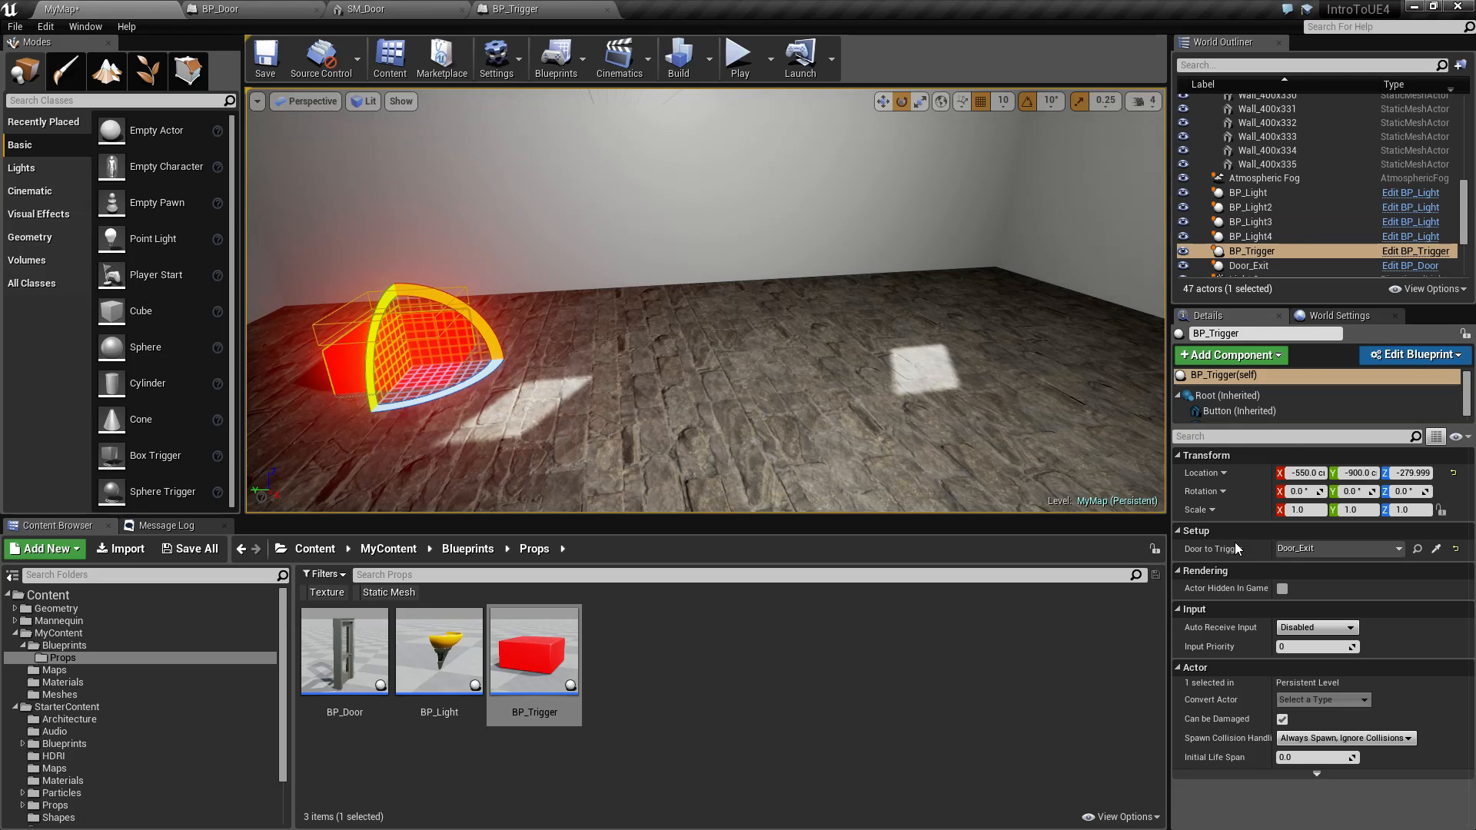
left_click(265, 60)
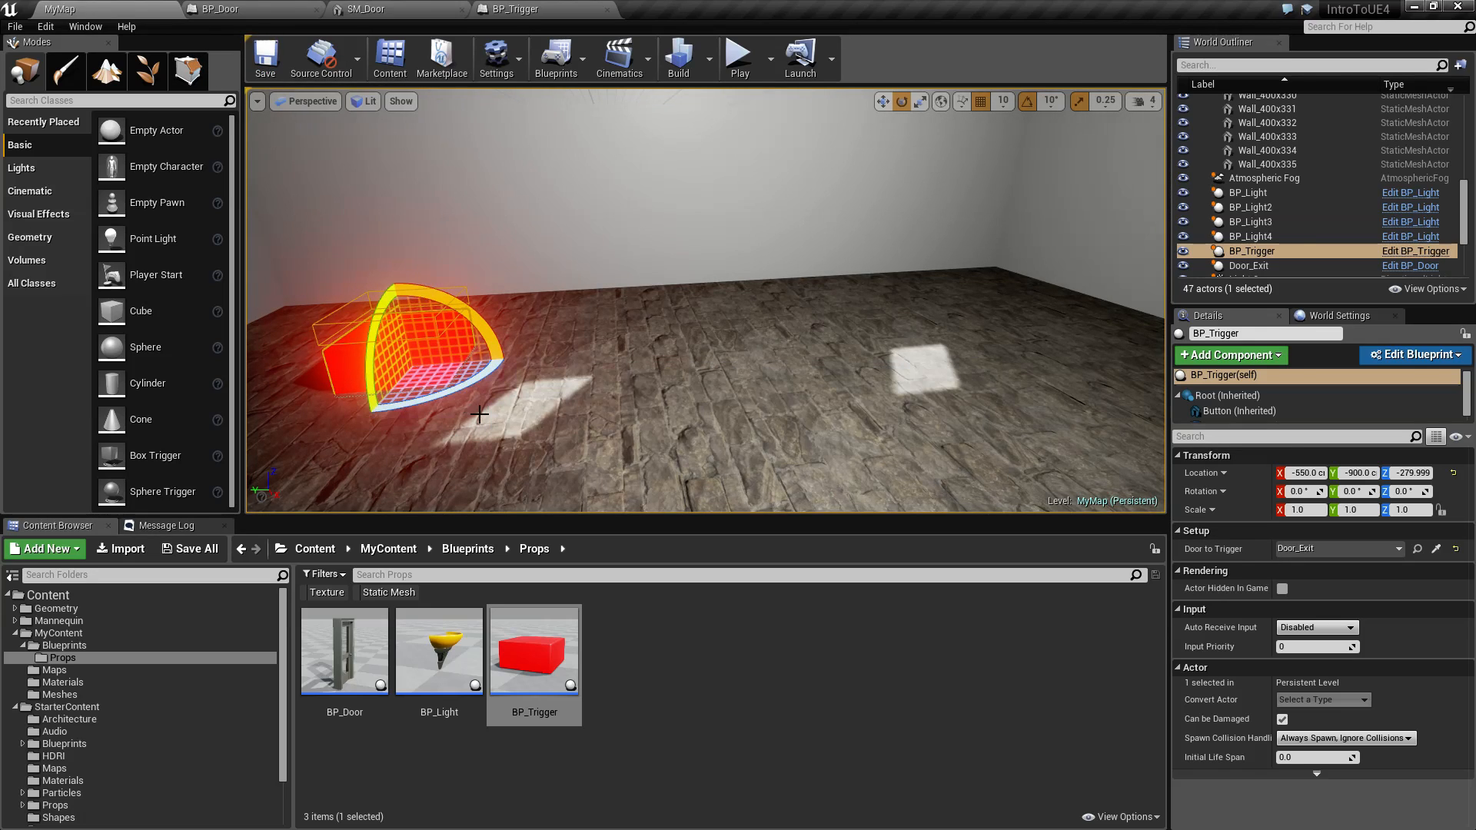
Step: Examine BP_Trigger's event graph from the collider overlap event through TriggerTimeline to the SetActorLocation node
left_click(509, 7)
right_click_drag(692, 477, 626, 525)
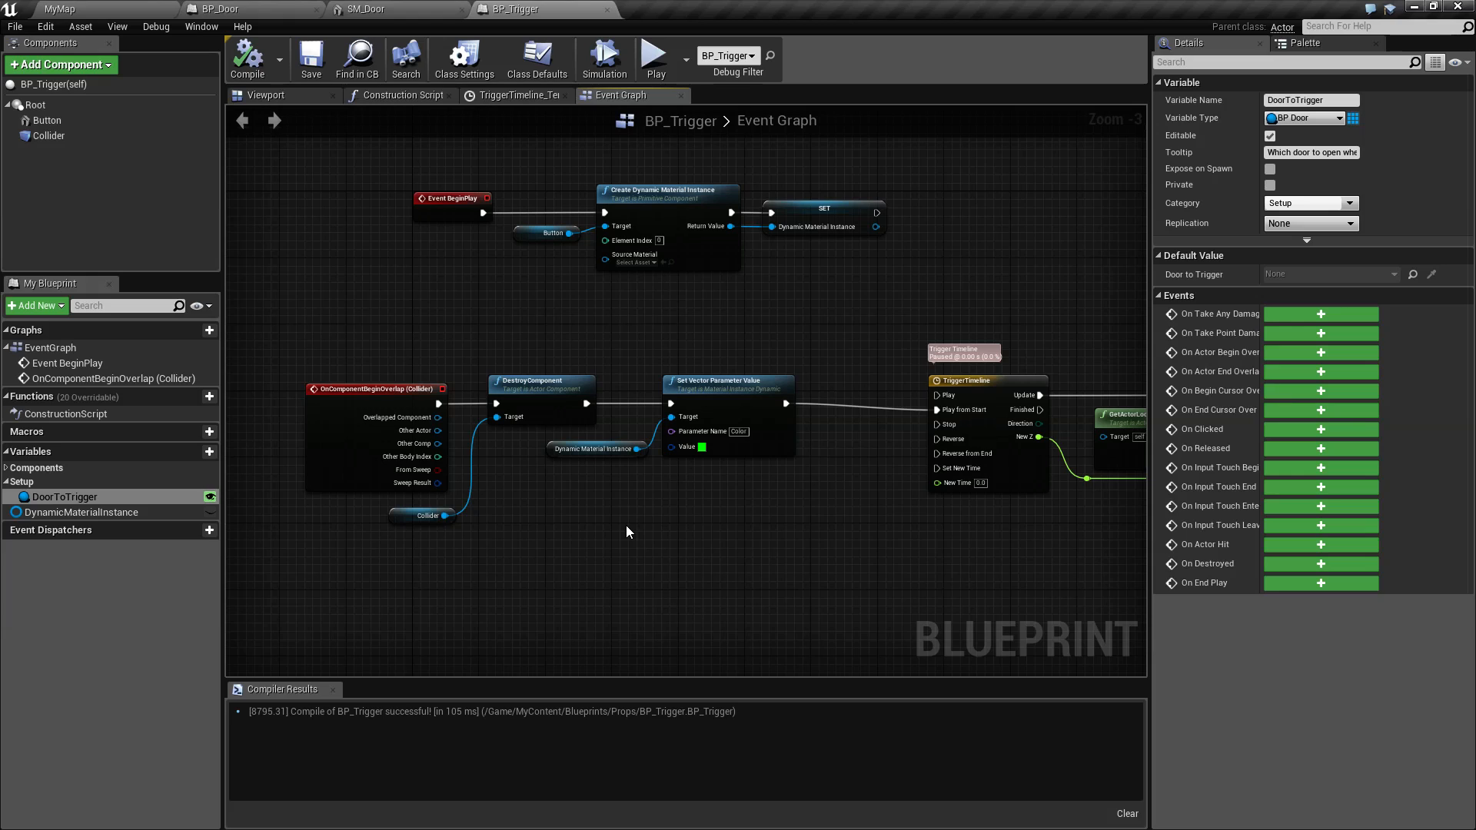
mouse_move(72, 500)
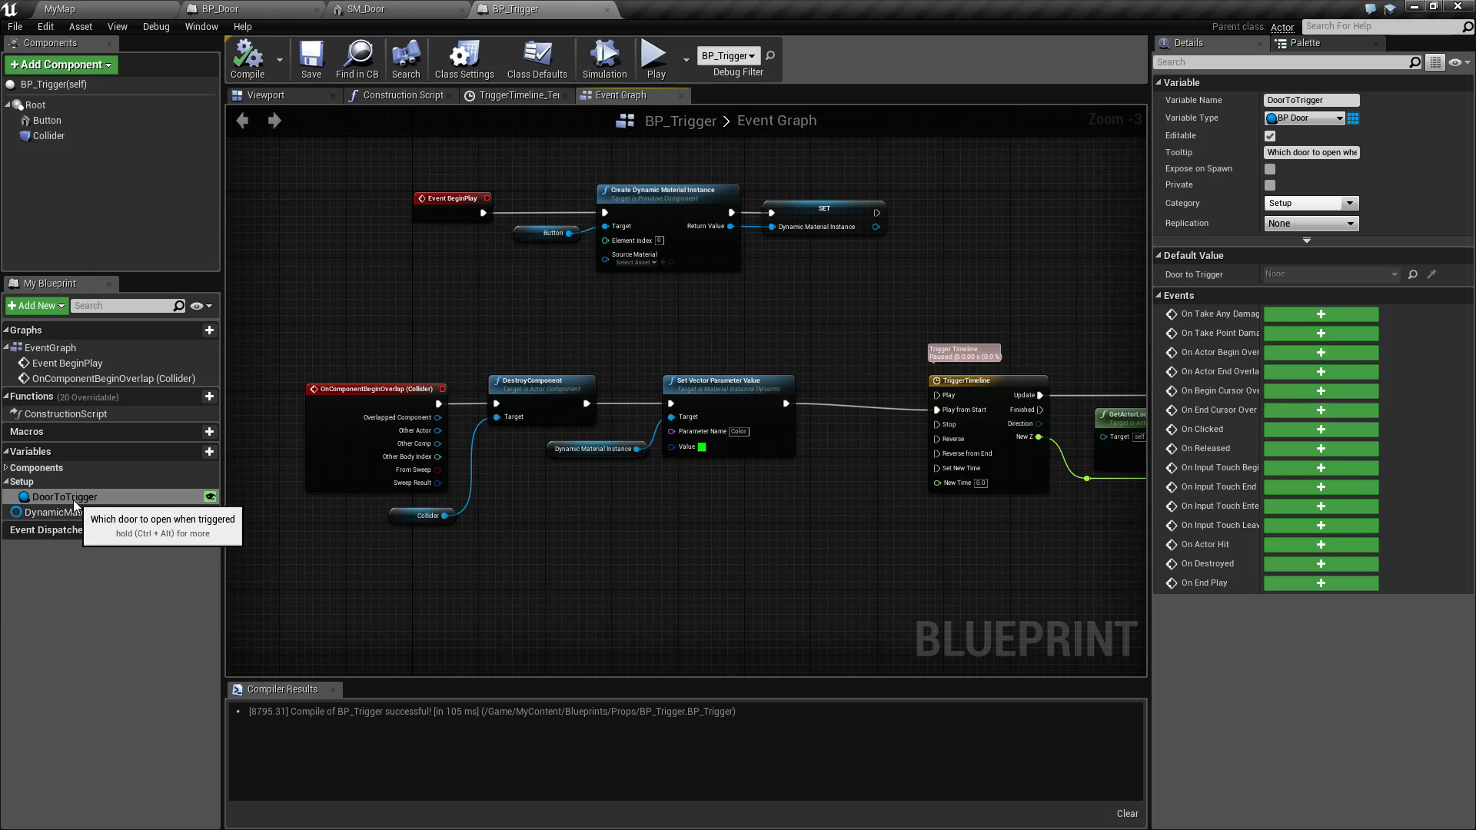
right_click_drag(884, 552, 618, 528)
right_click_drag(792, 560, 523, 598)
right_click_drag(712, 597, 557, 584)
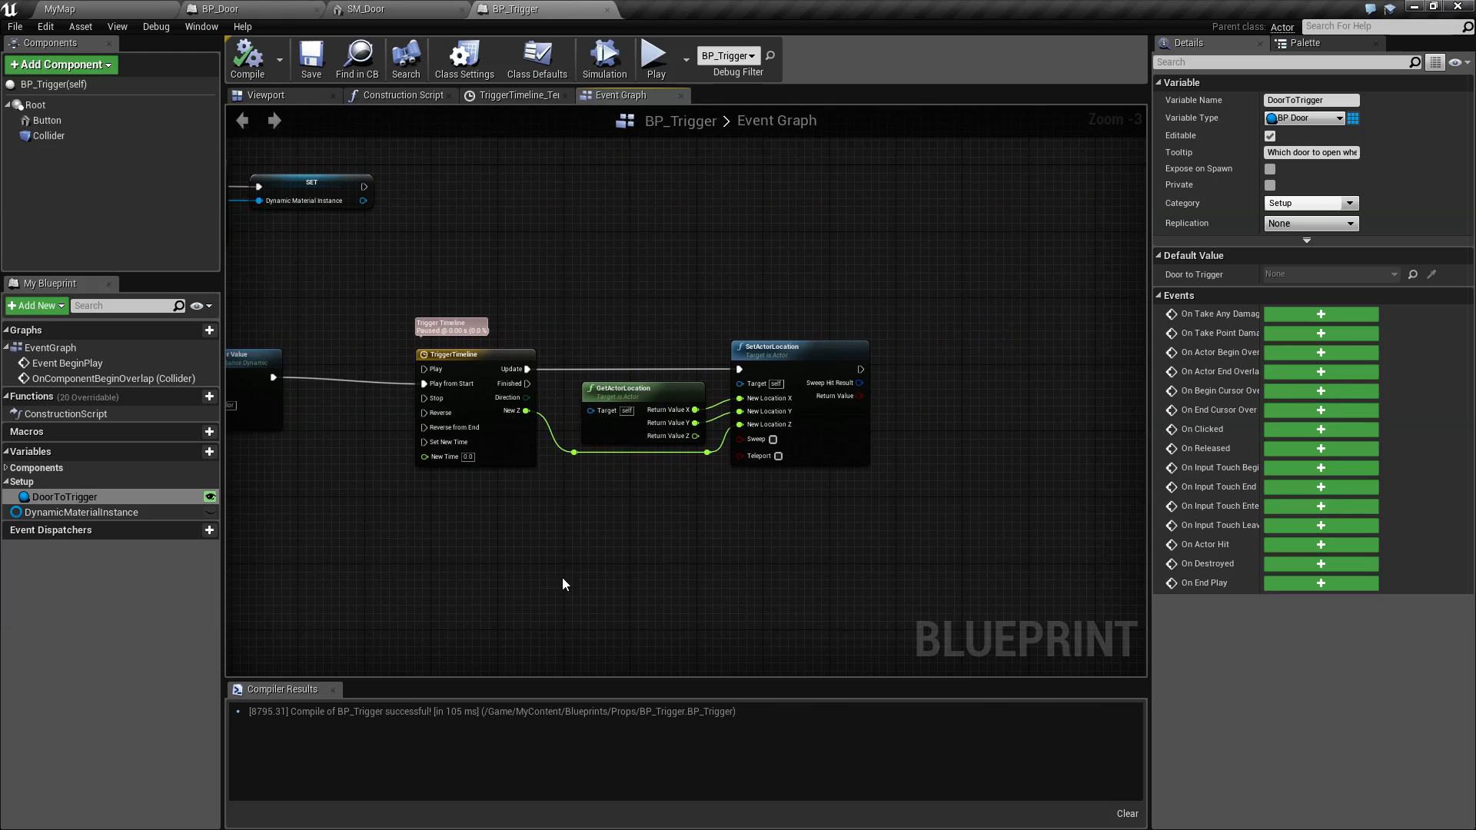
scroll(556, 584, "up", 3)
left_click_drag(306, 192, 903, 515)
left_click_drag(460, 213, 844, 338)
left_click(652, 499)
right_click_drag(626, 530, 634, 479)
Step: Search the actions available from TriggerTimeline's Finished output for "open door", and dismiss the search
left_click_drag(488, 252, 599, 558)
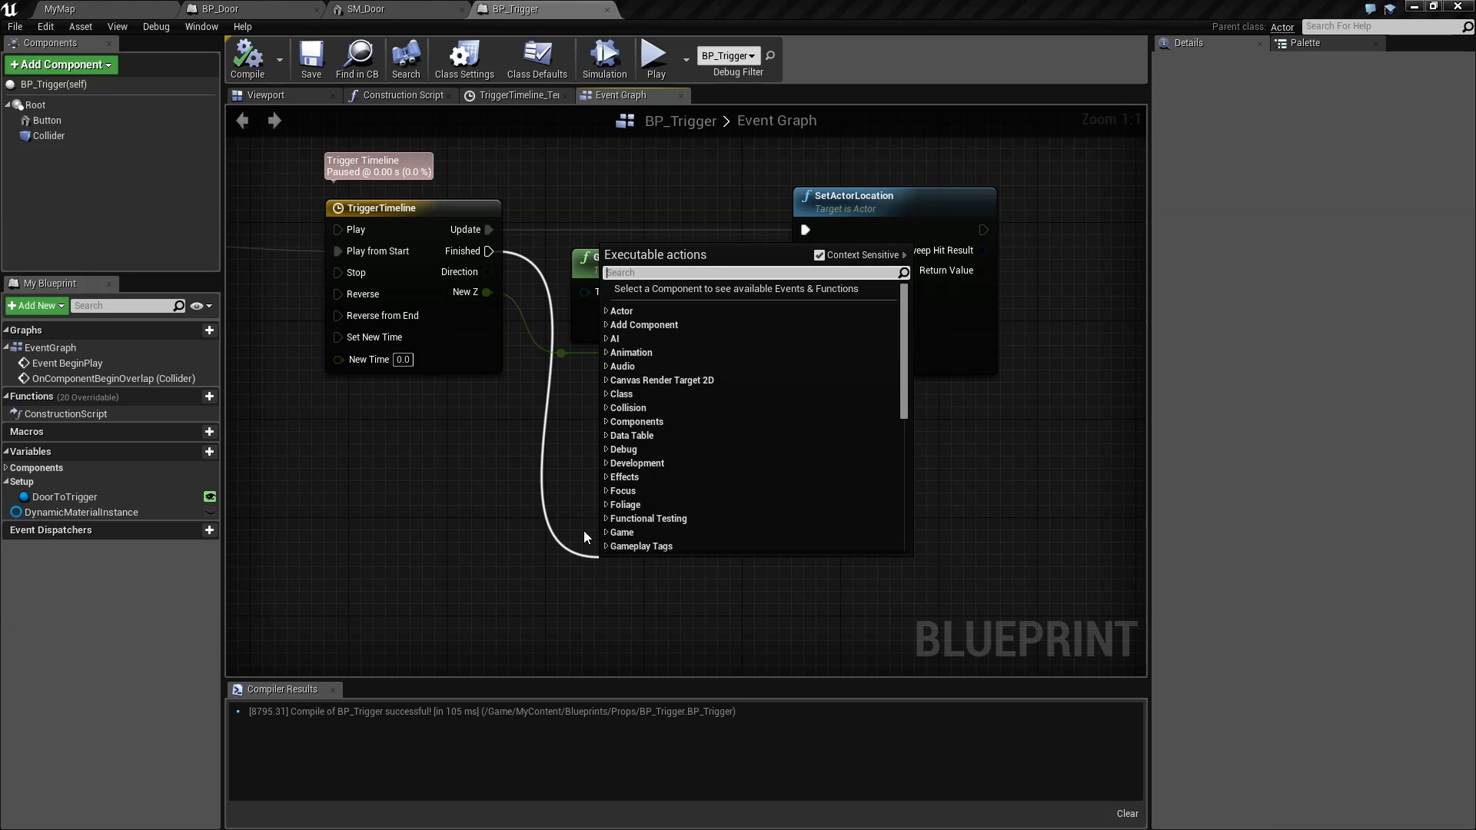
left_click(490, 560)
left_click_drag(488, 251, 581, 522)
type("open door")
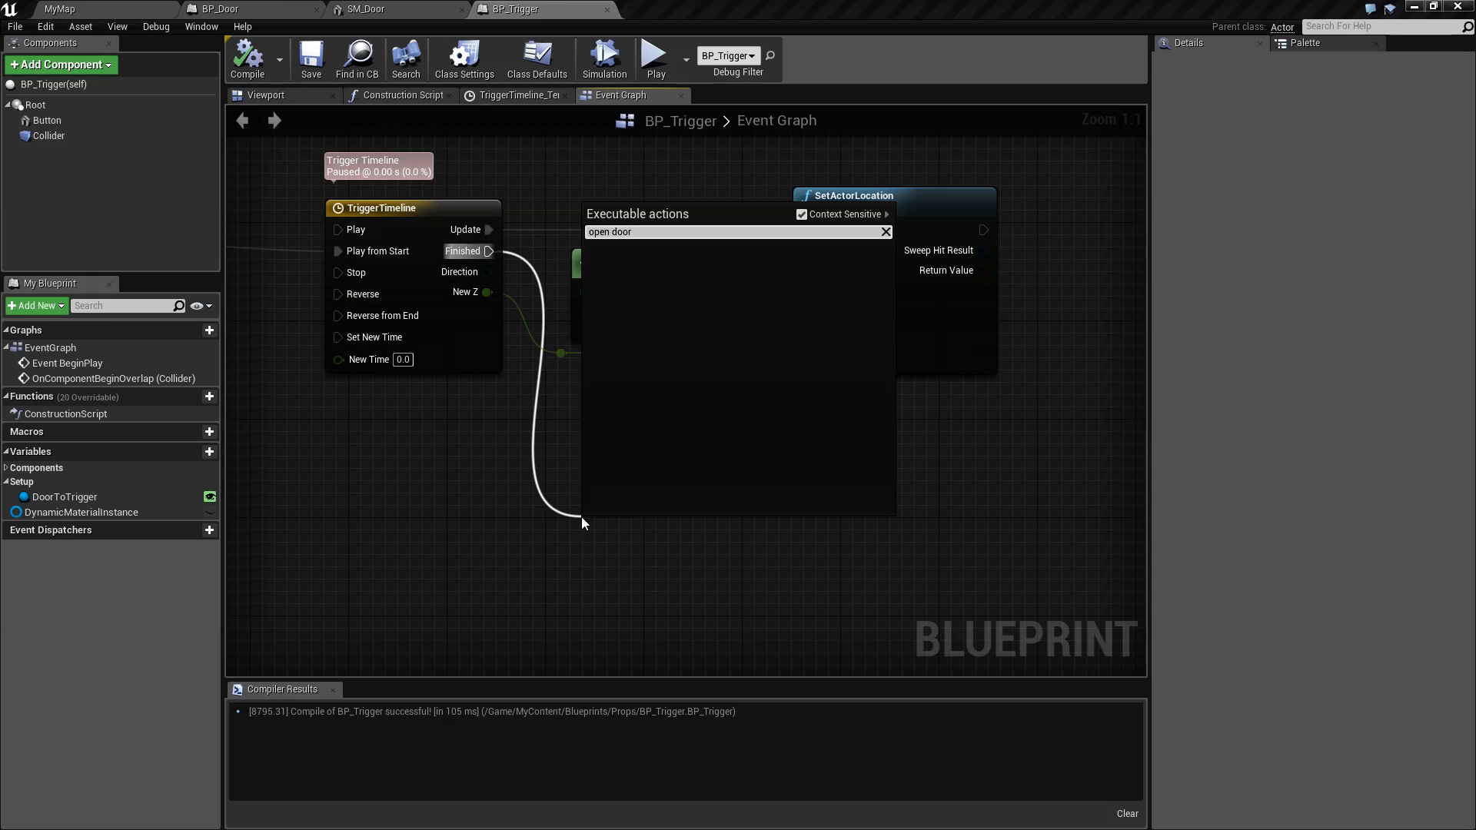
left_click(477, 508)
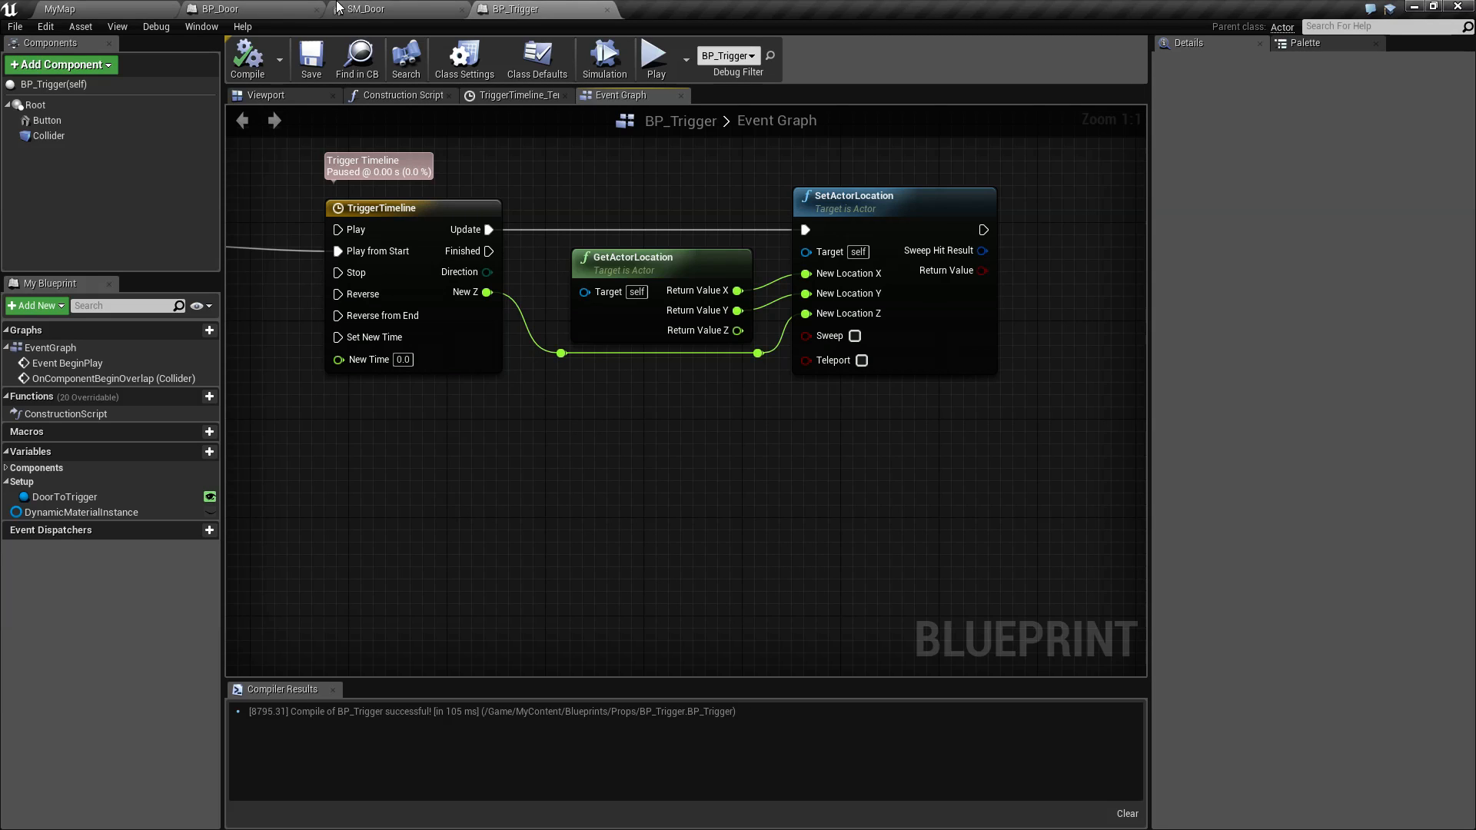
Step: Check the OpenDoor custom event in BP_Door's event graph and return to BP_Trigger
left_click(266, 8)
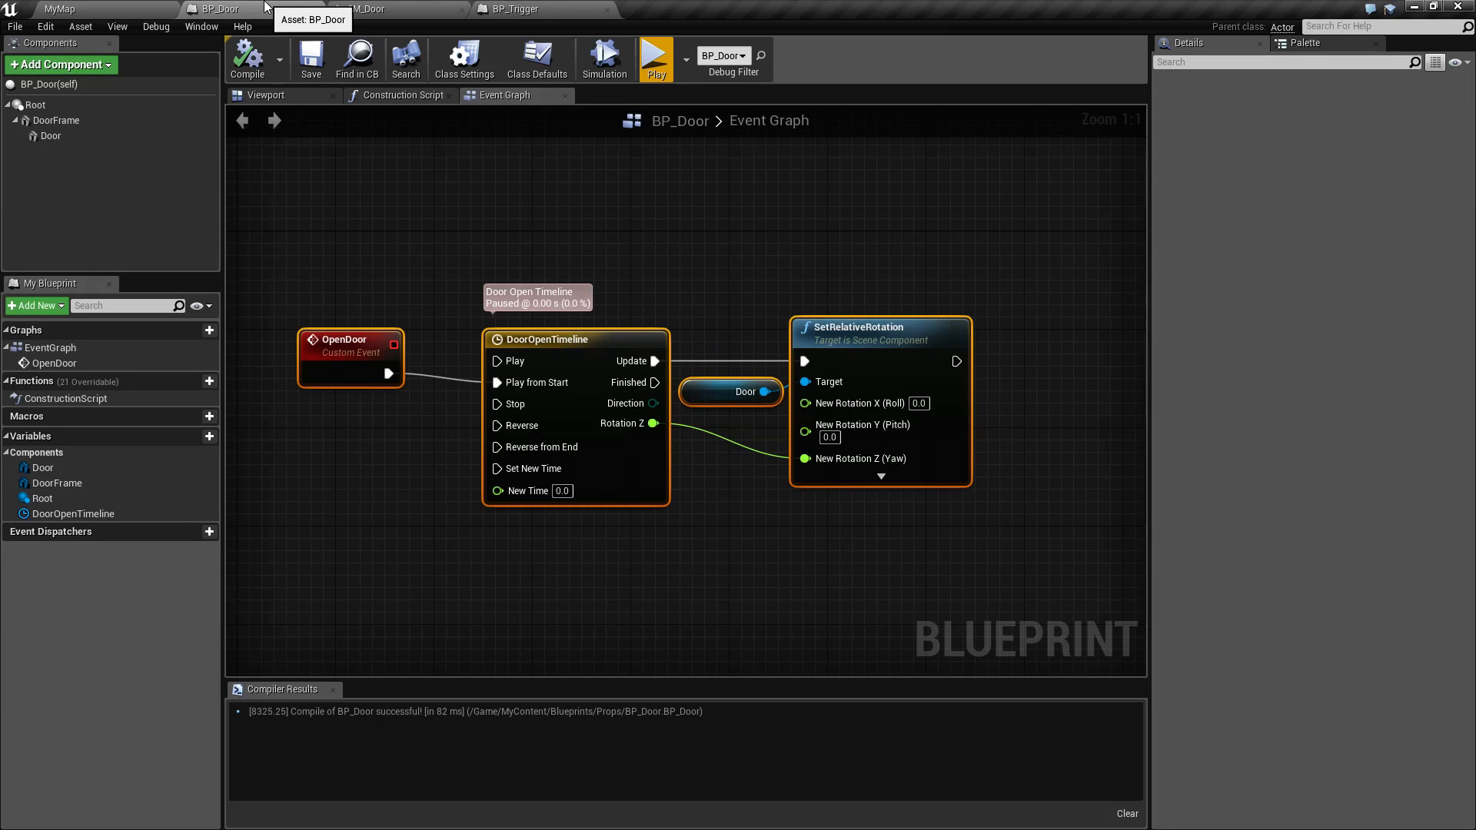
left_click(339, 336)
left_click(553, 8)
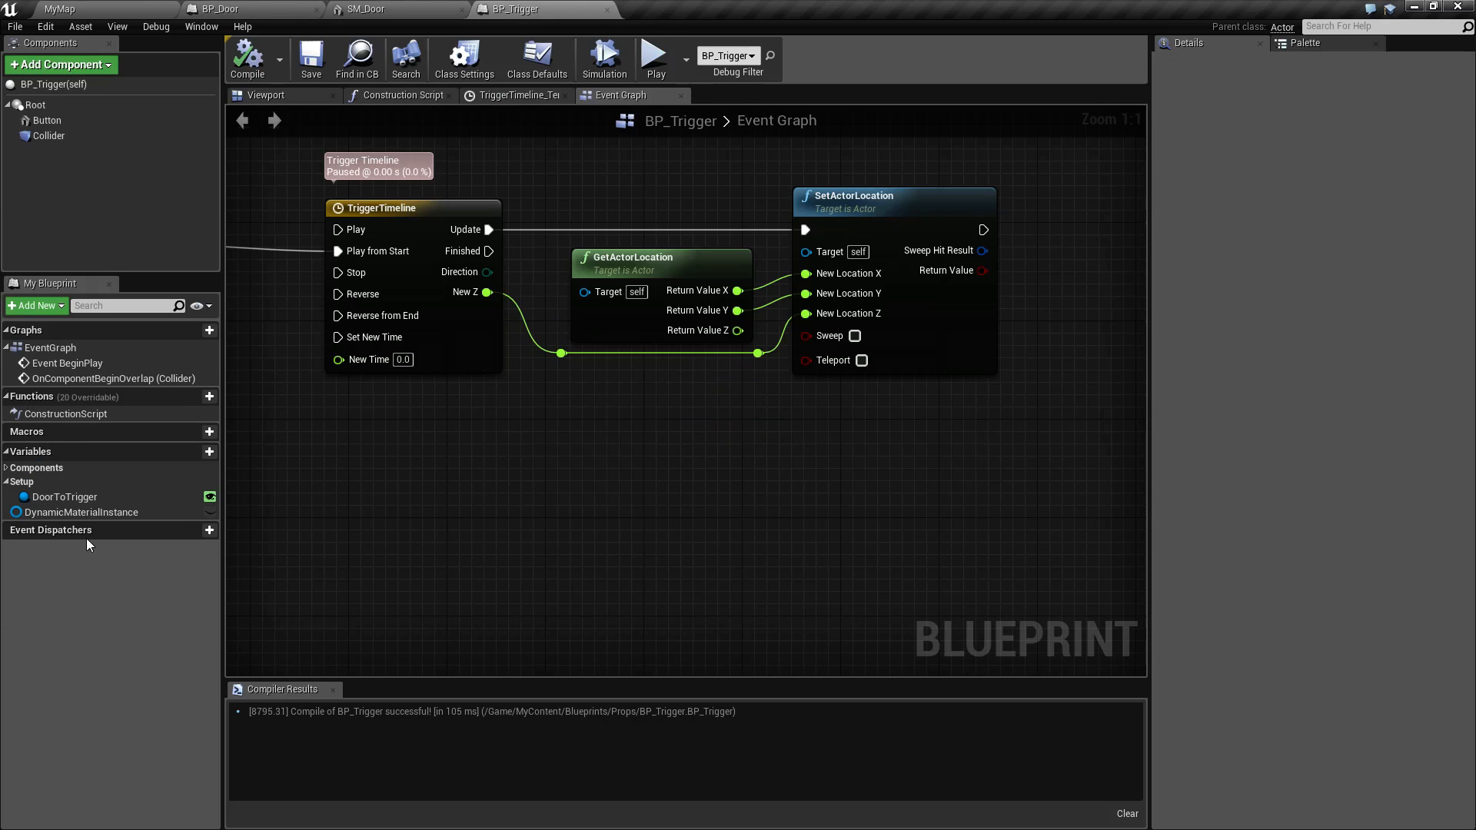
Step: With DoorToTrigger selected, search the unfiltered actions from TriggerTimeline's Finished output for "open door", and dismiss the search
left_click(80, 497)
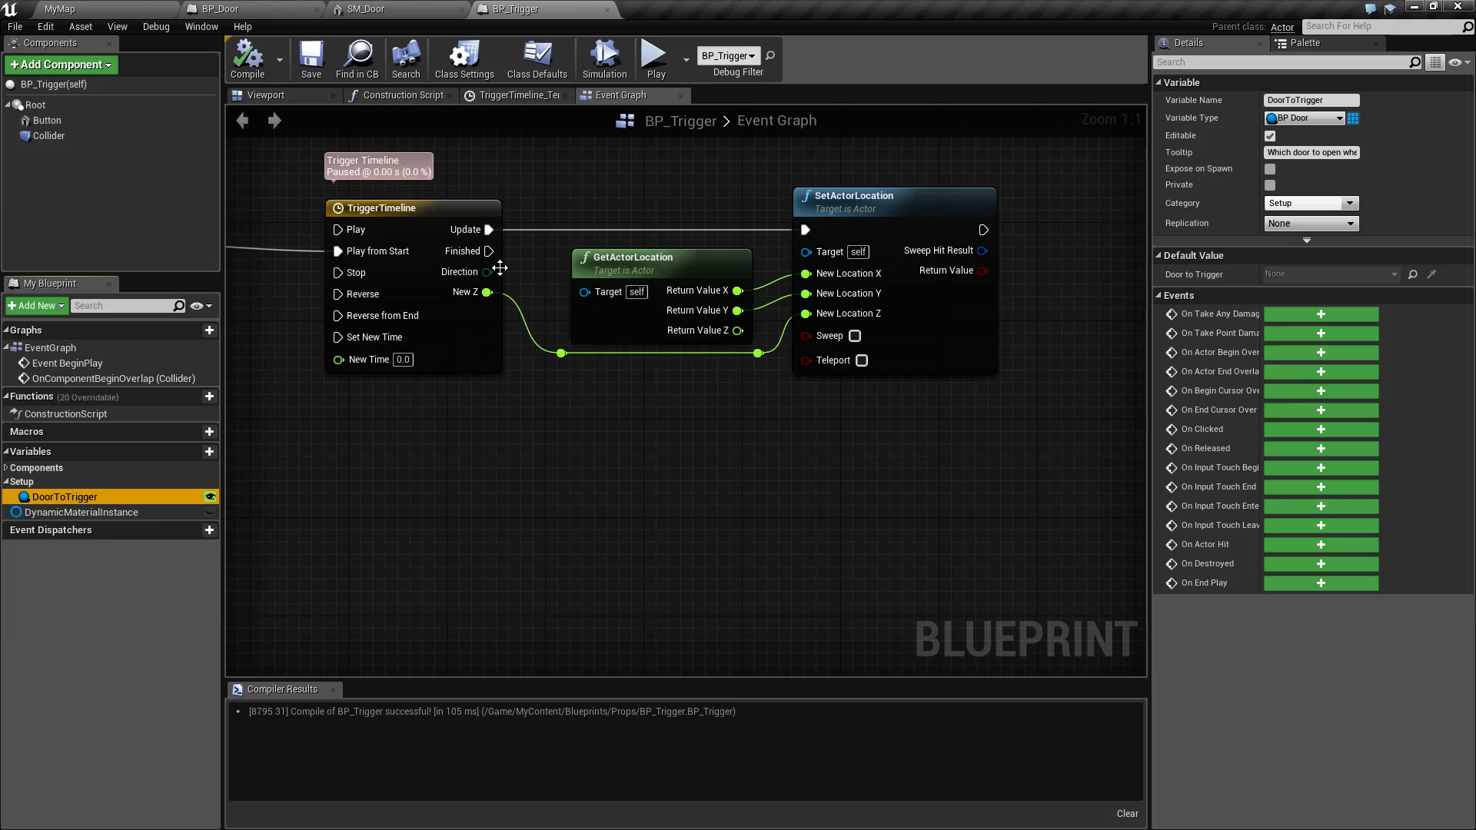
left_click_drag(488, 251, 586, 472)
type("open door")
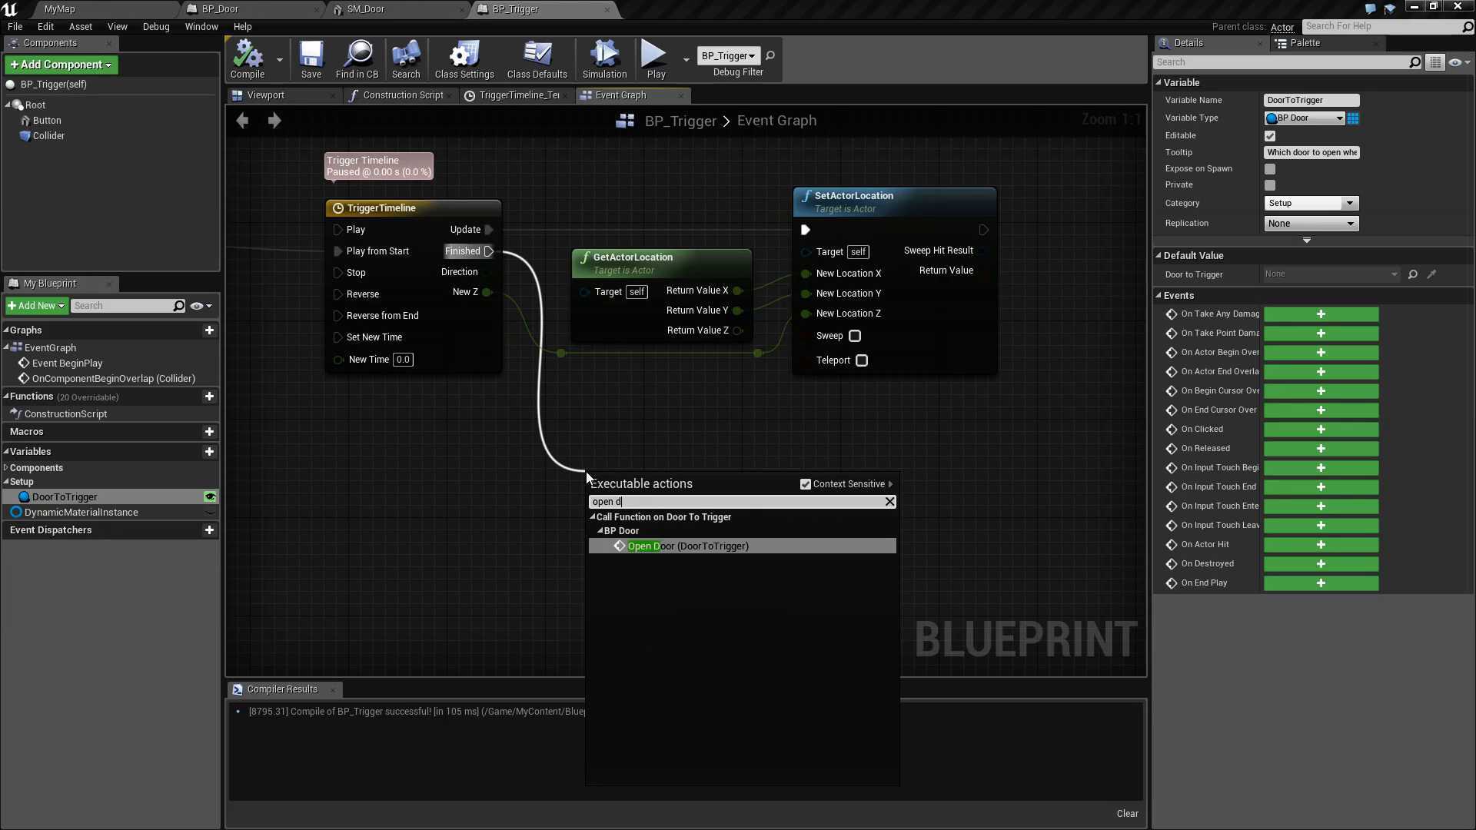
left_click(805, 485)
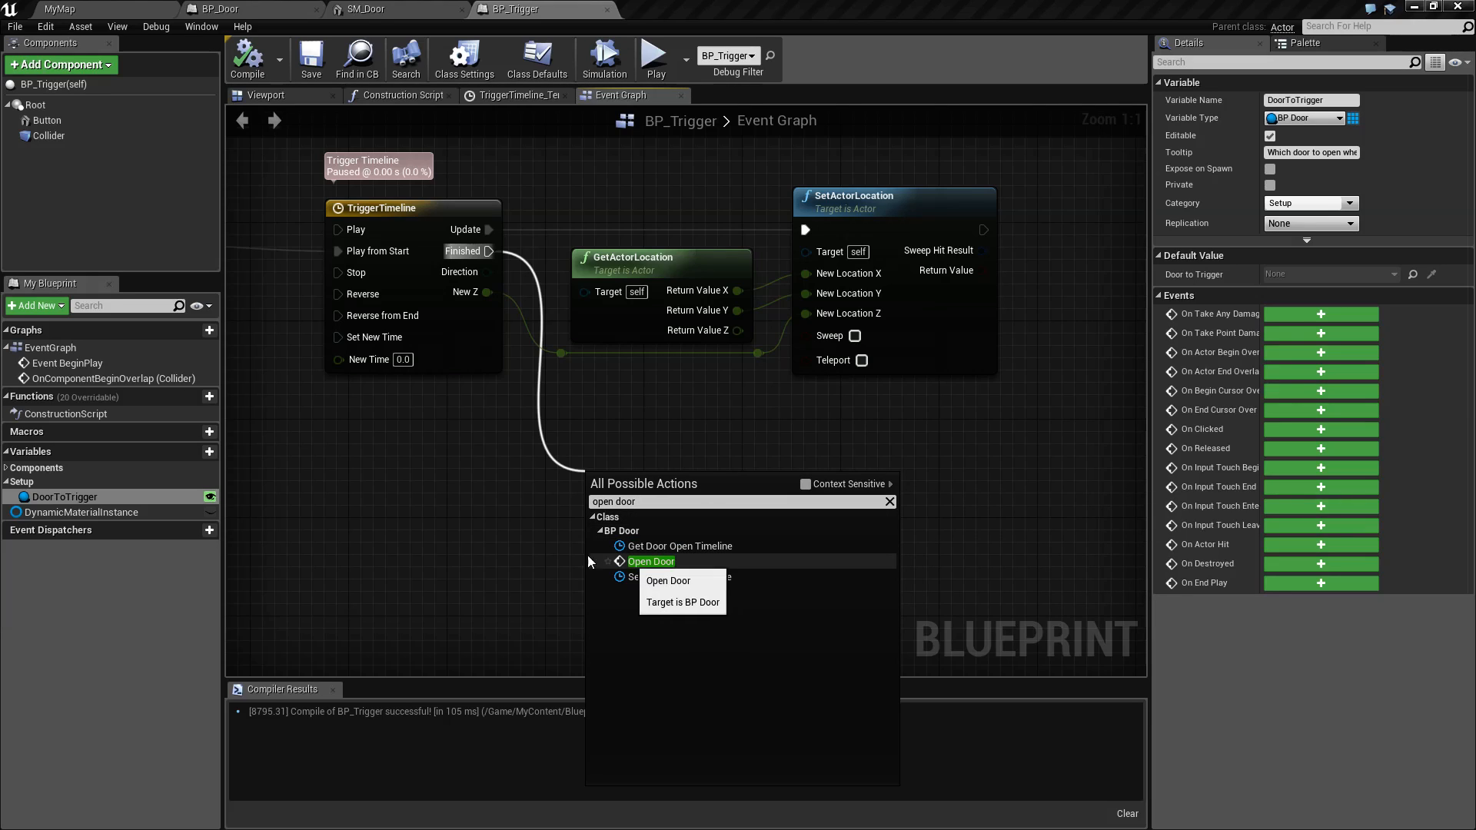
left_click(409, 524)
Step: Add BP_Door's Open Door call from the context-insensitive actions on TriggerTimeline's Finished output, and compile BP_Trigger
left_click(58, 482)
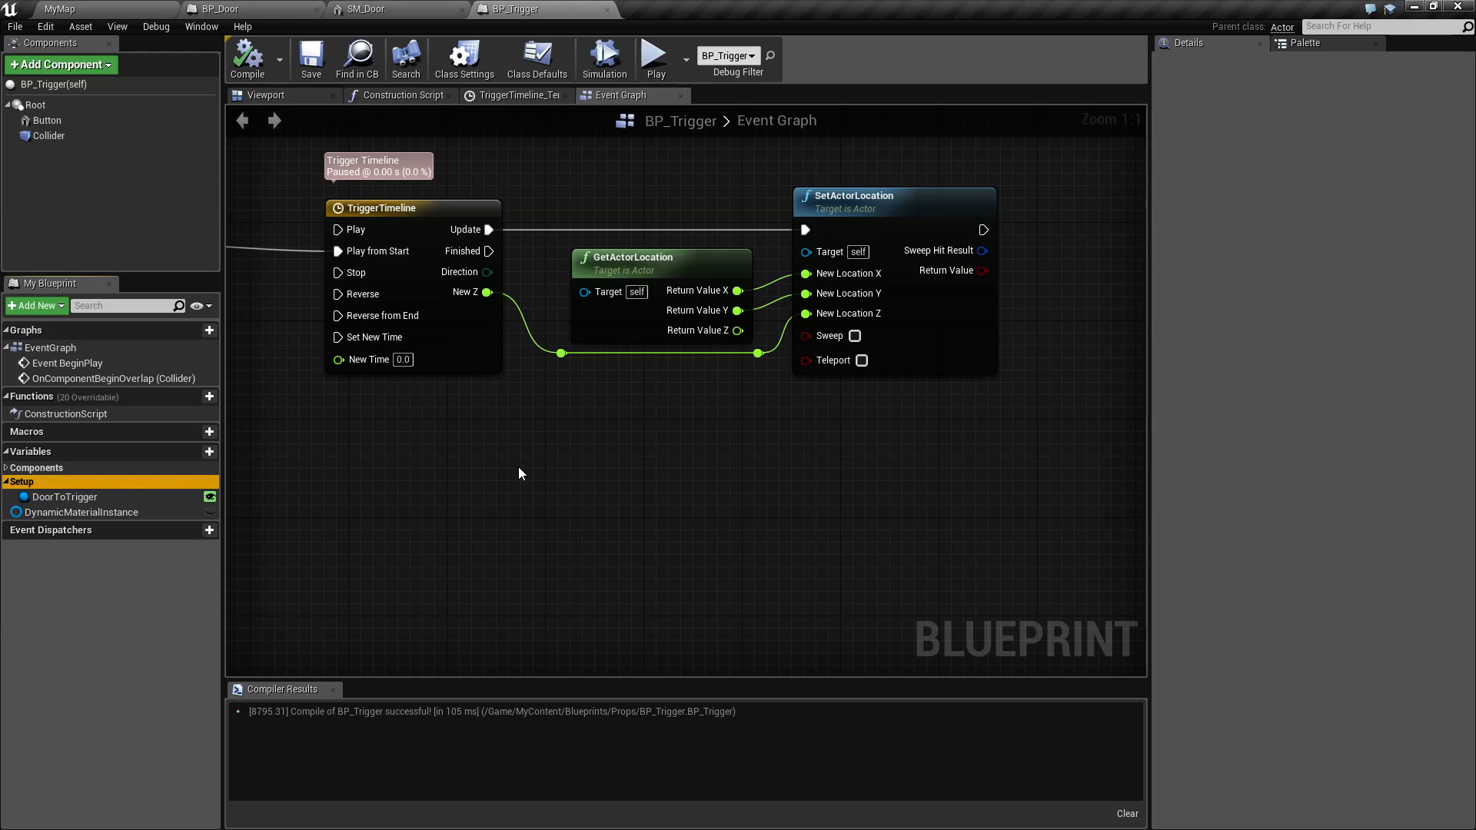
left_click(54, 123)
left_click_drag(488, 251, 592, 505)
type("open door")
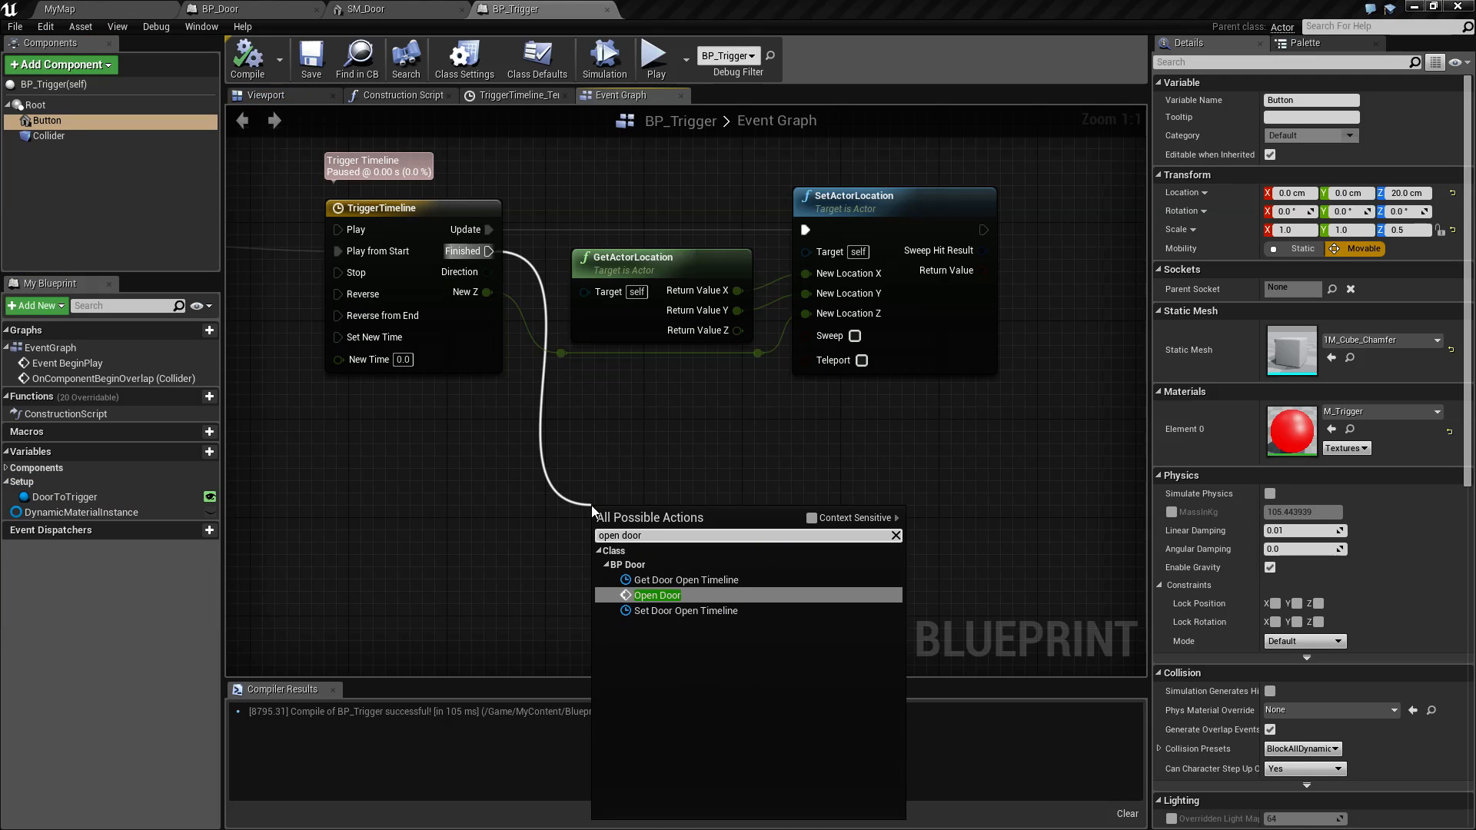
left_click(812, 518)
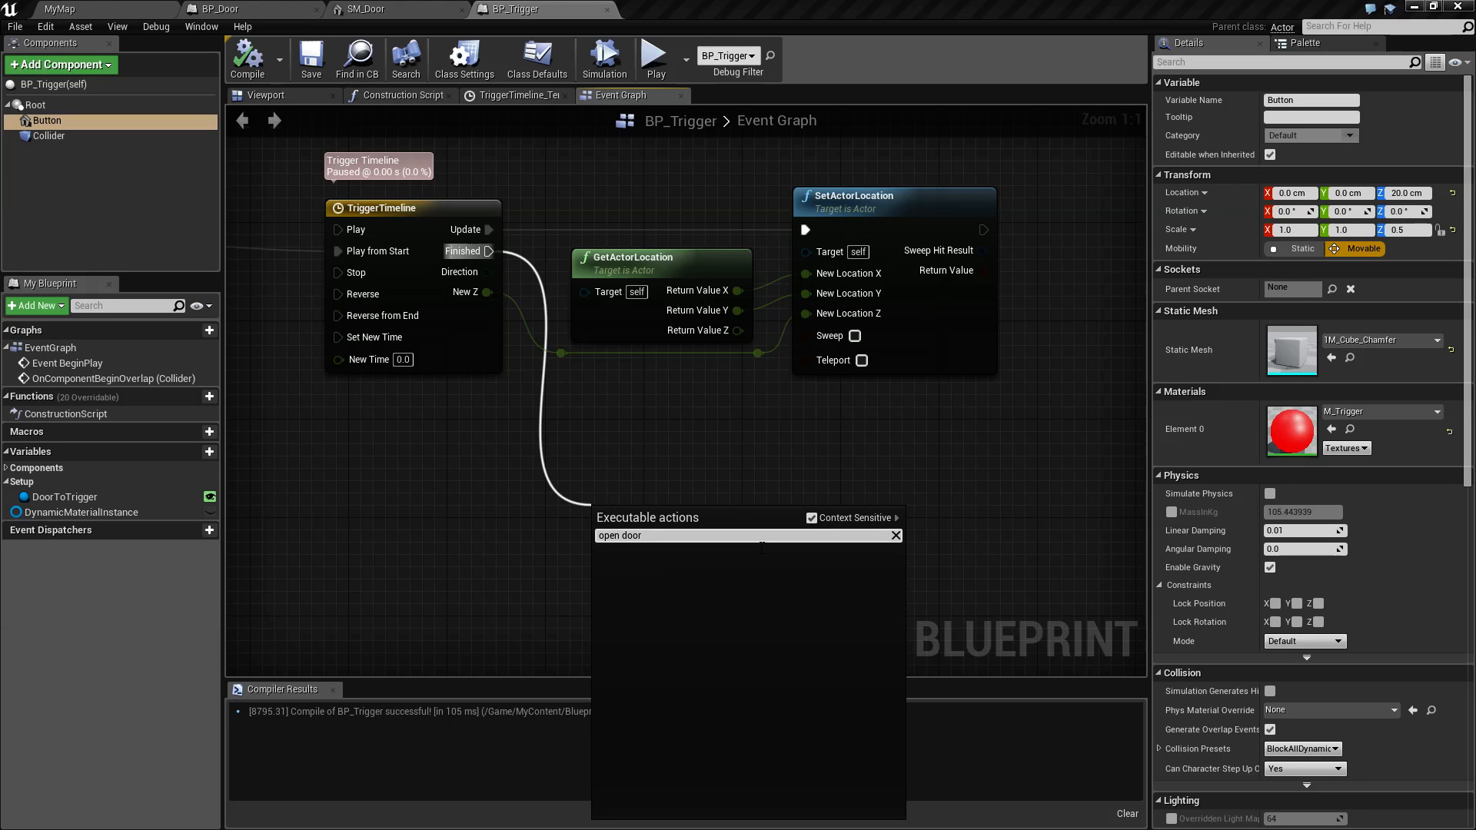
left_click(811, 517)
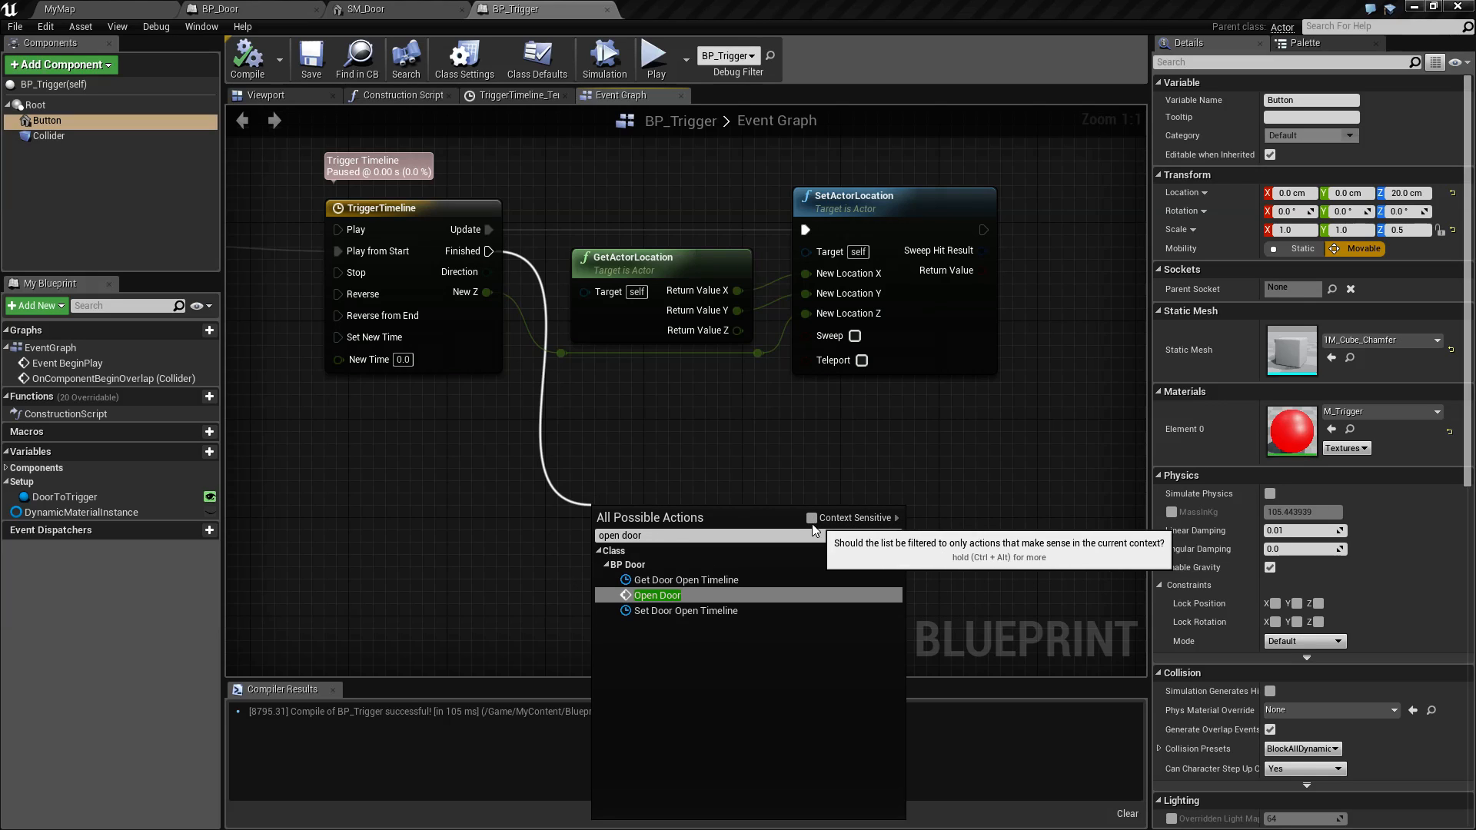
left_click(660, 596)
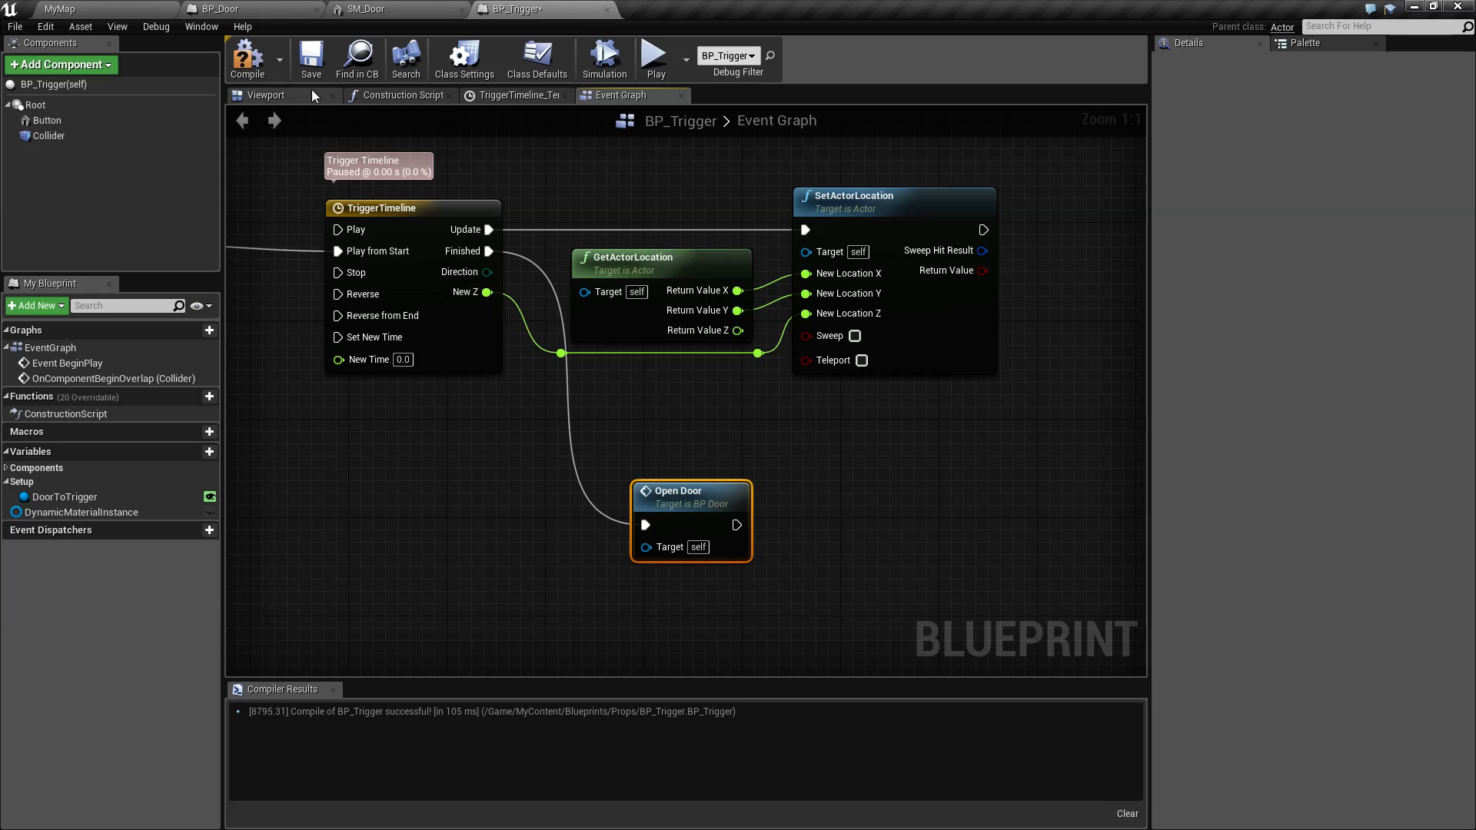
left_click(266, 71)
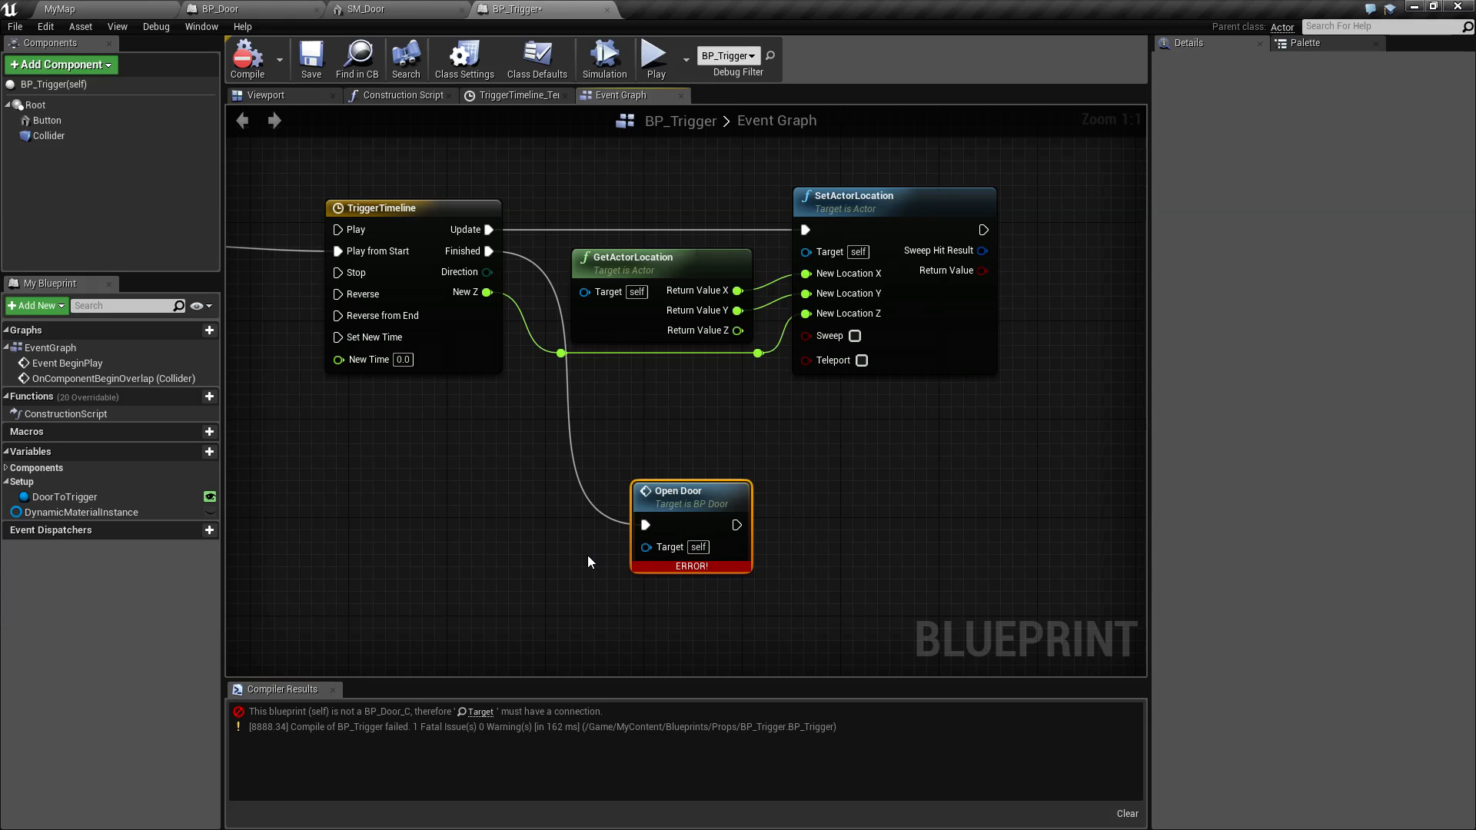
Step: Connect the DoorToTrigger variable to the Open Door node's Target and compile BP_Trigger
right_click_drag(587, 555, 628, 544)
left_click(123, 500)
left_click_drag(121, 501, 686, 535)
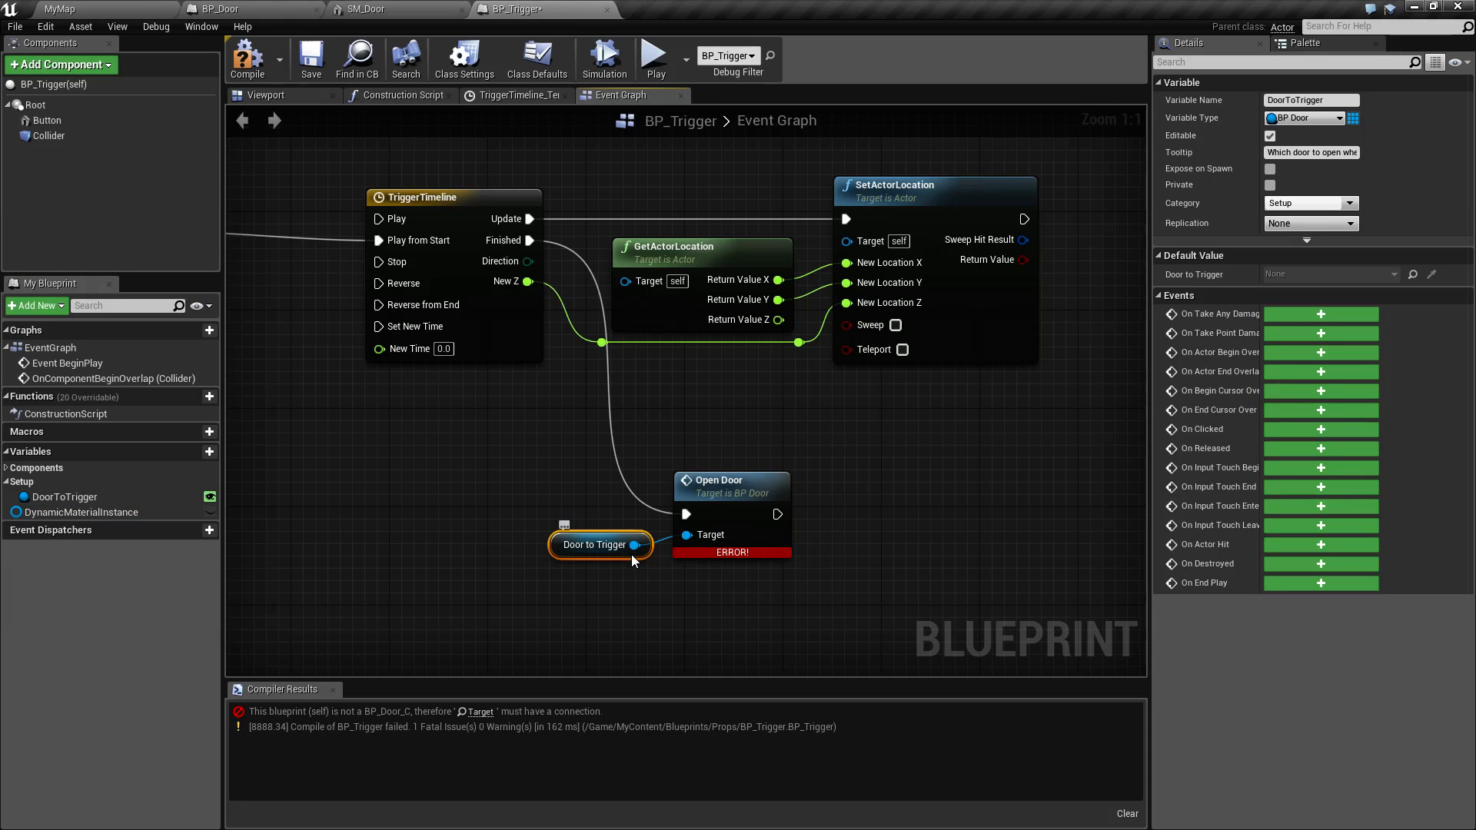
left_click(247, 62)
Step: Compare the DoorToTrigger reference in BP_Trigger with the Door_Exit actor placed in the MyMap level
right_click_drag(551, 495, 523, 477)
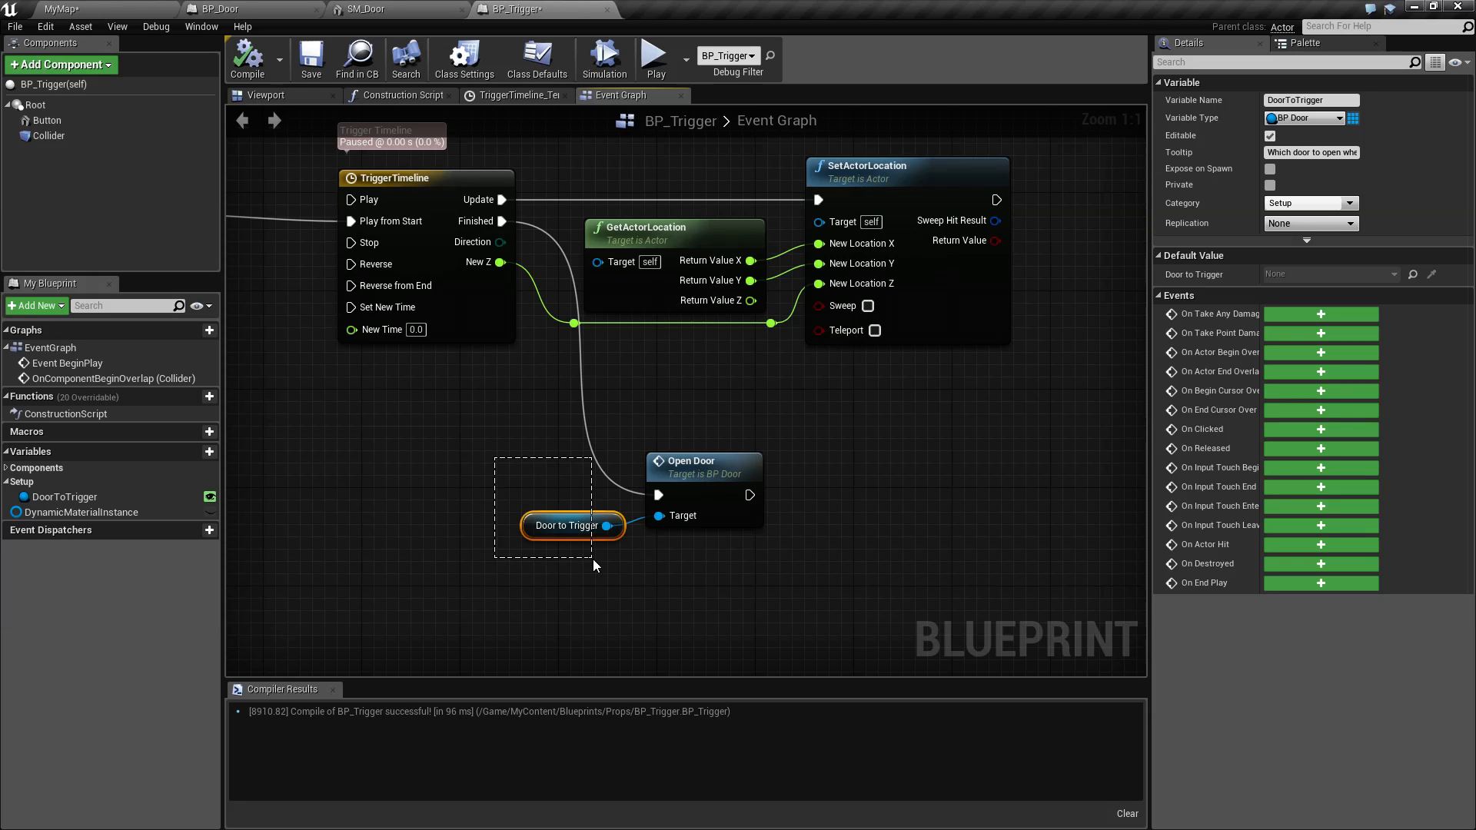
left_click(69, 500)
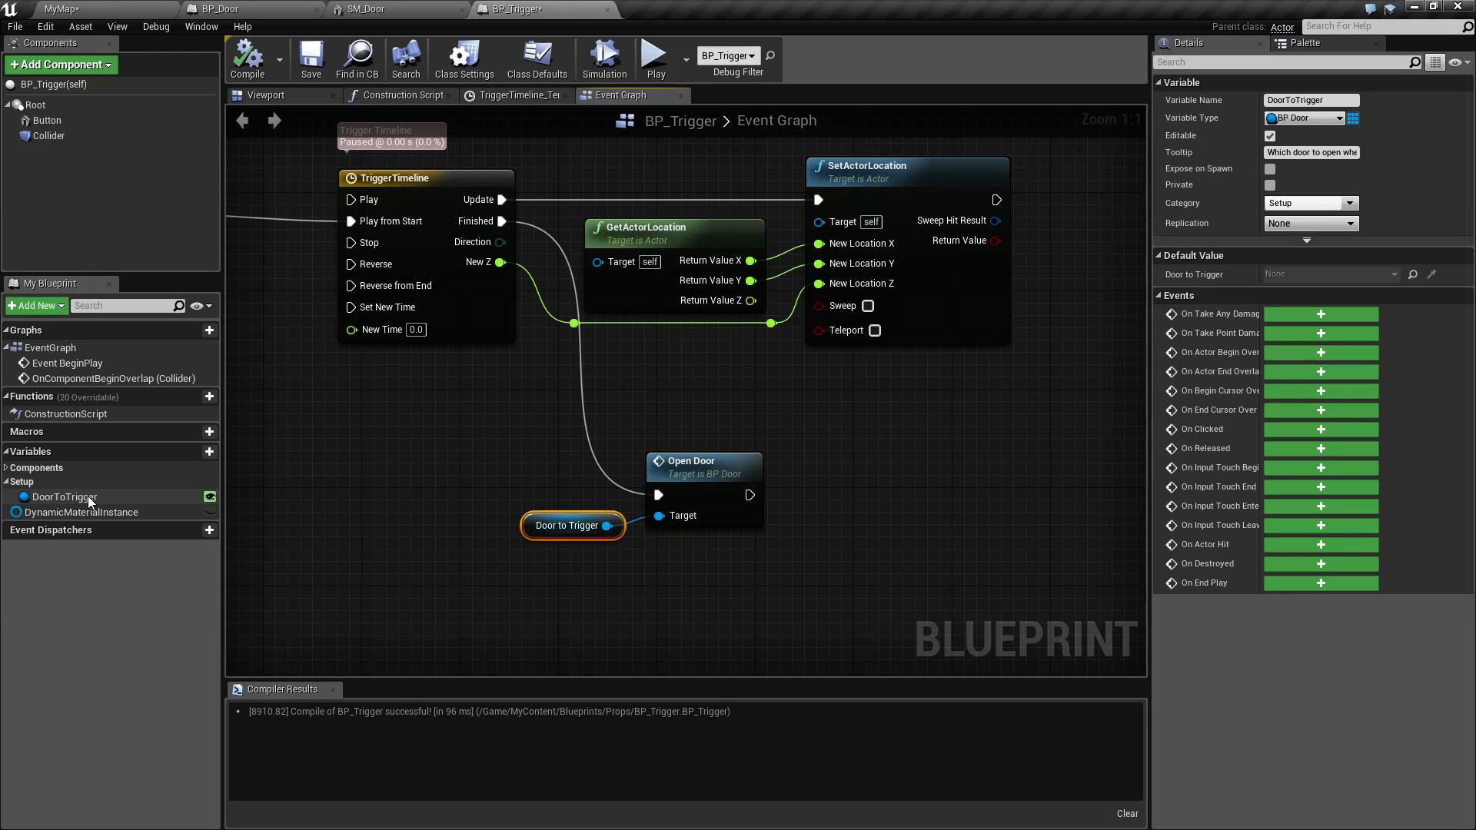
left_click(100, 7)
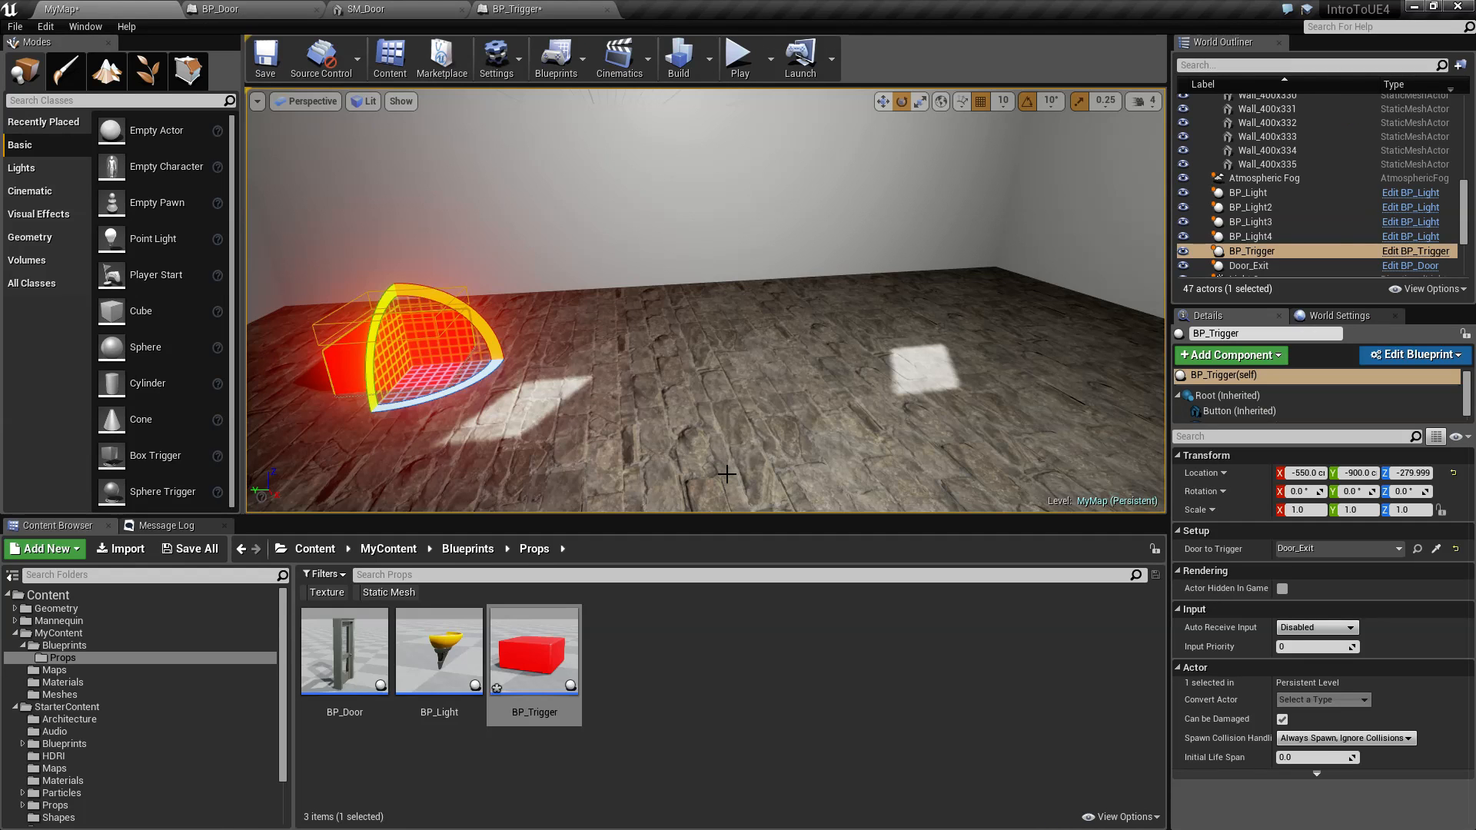
right_click_drag(726, 475, 834, 462)
left_click(979, 287)
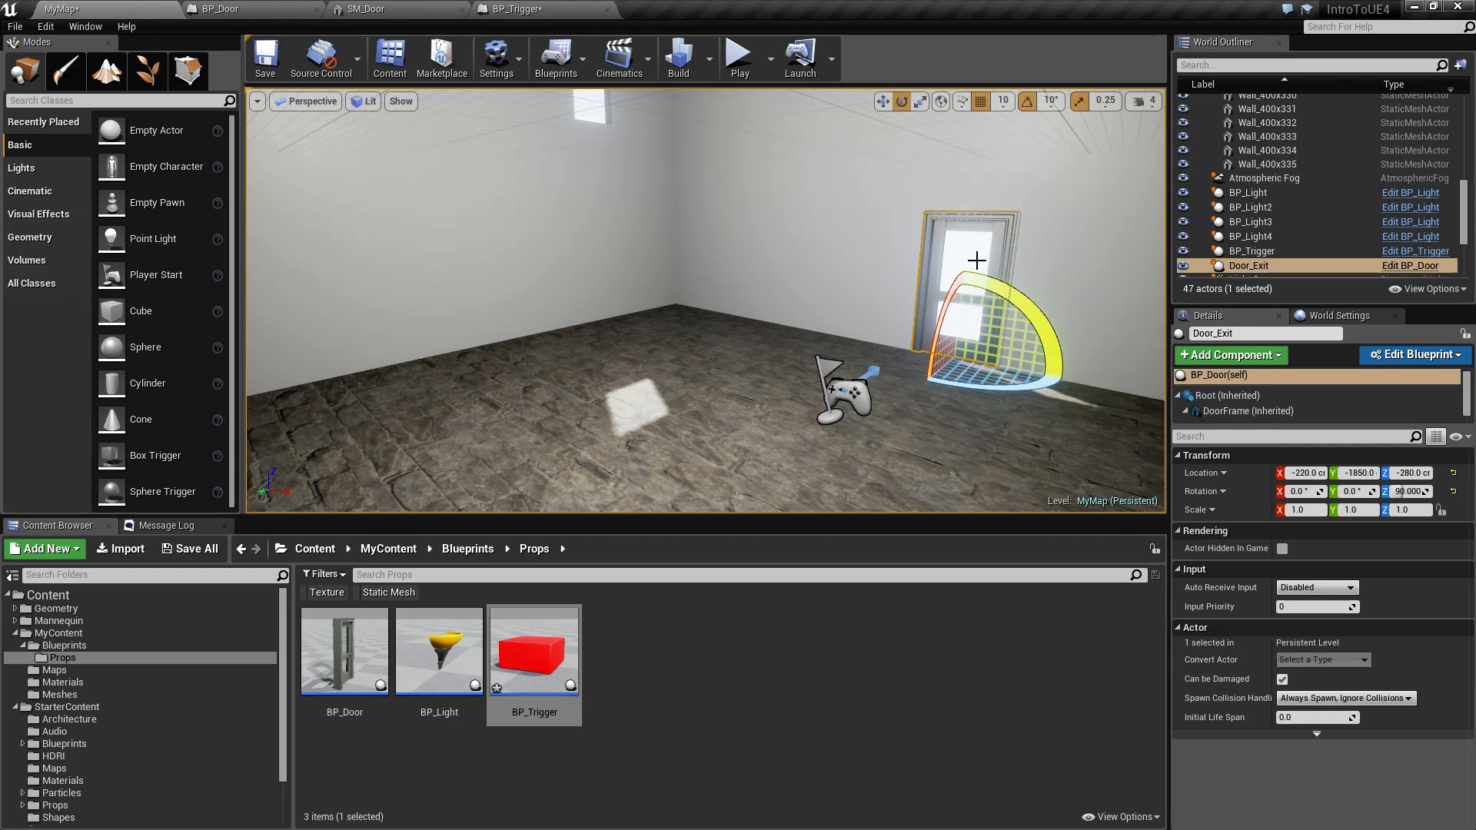
Step: Return to BP_Trigger's Open Door node and save the blueprint
left_click(530, 8)
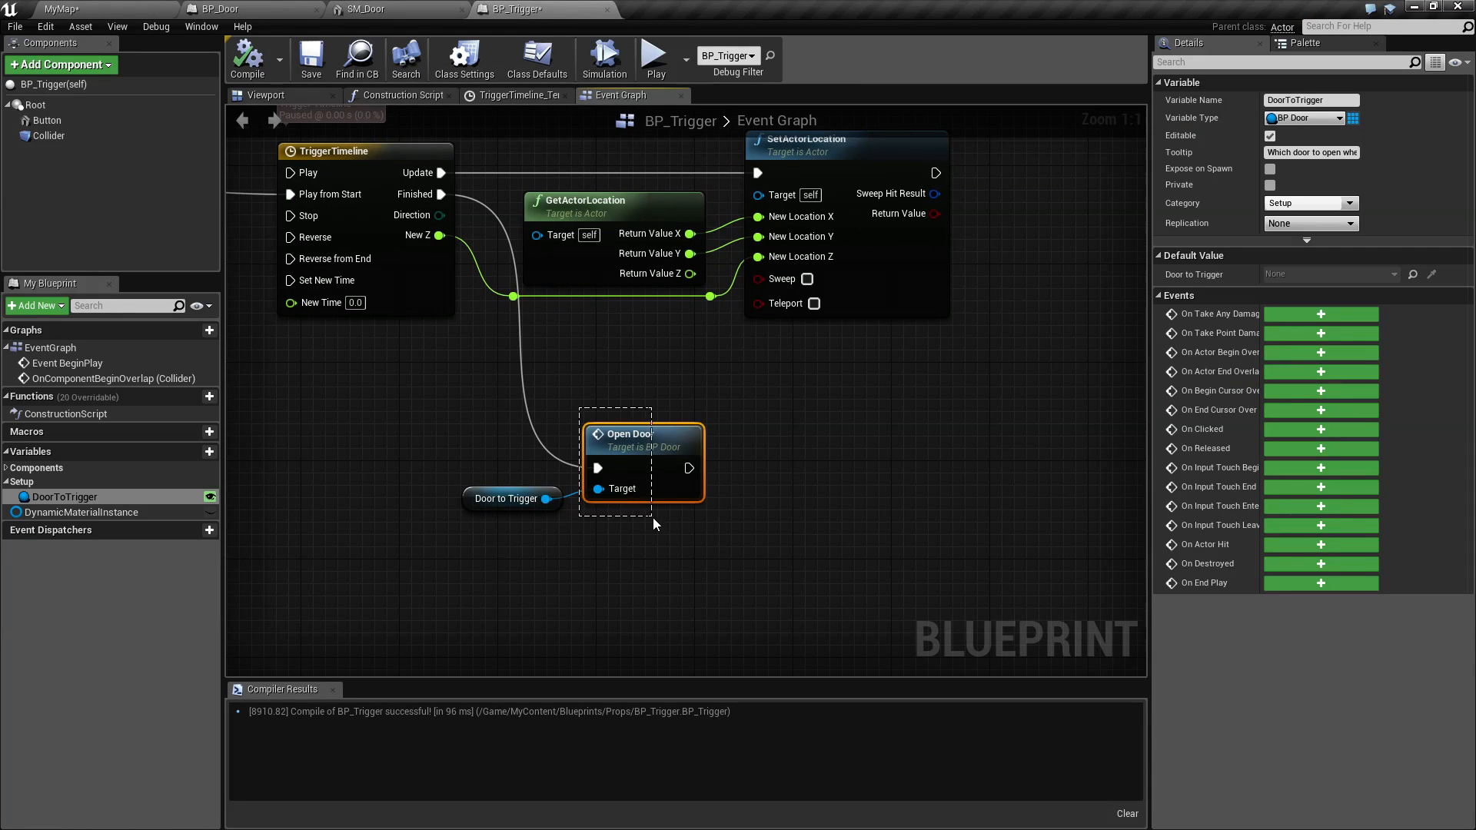
left_click_drag(655, 524, 658, 511)
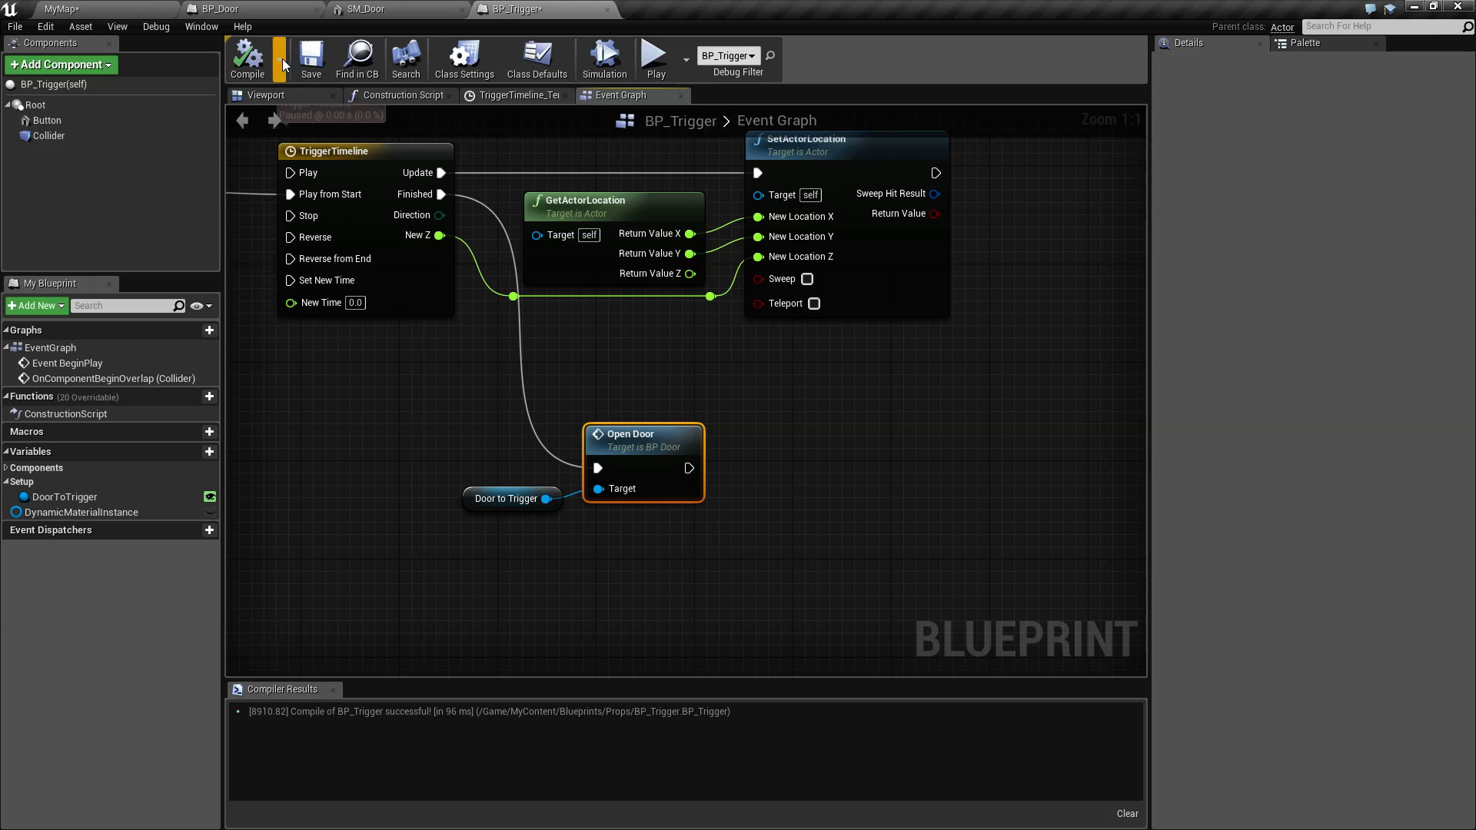
left_click(308, 58)
Step: Examine the timeline and rotation nodes run by BP_Door's OpenDoor event, and return to BP_Trigger
left_click(233, 10)
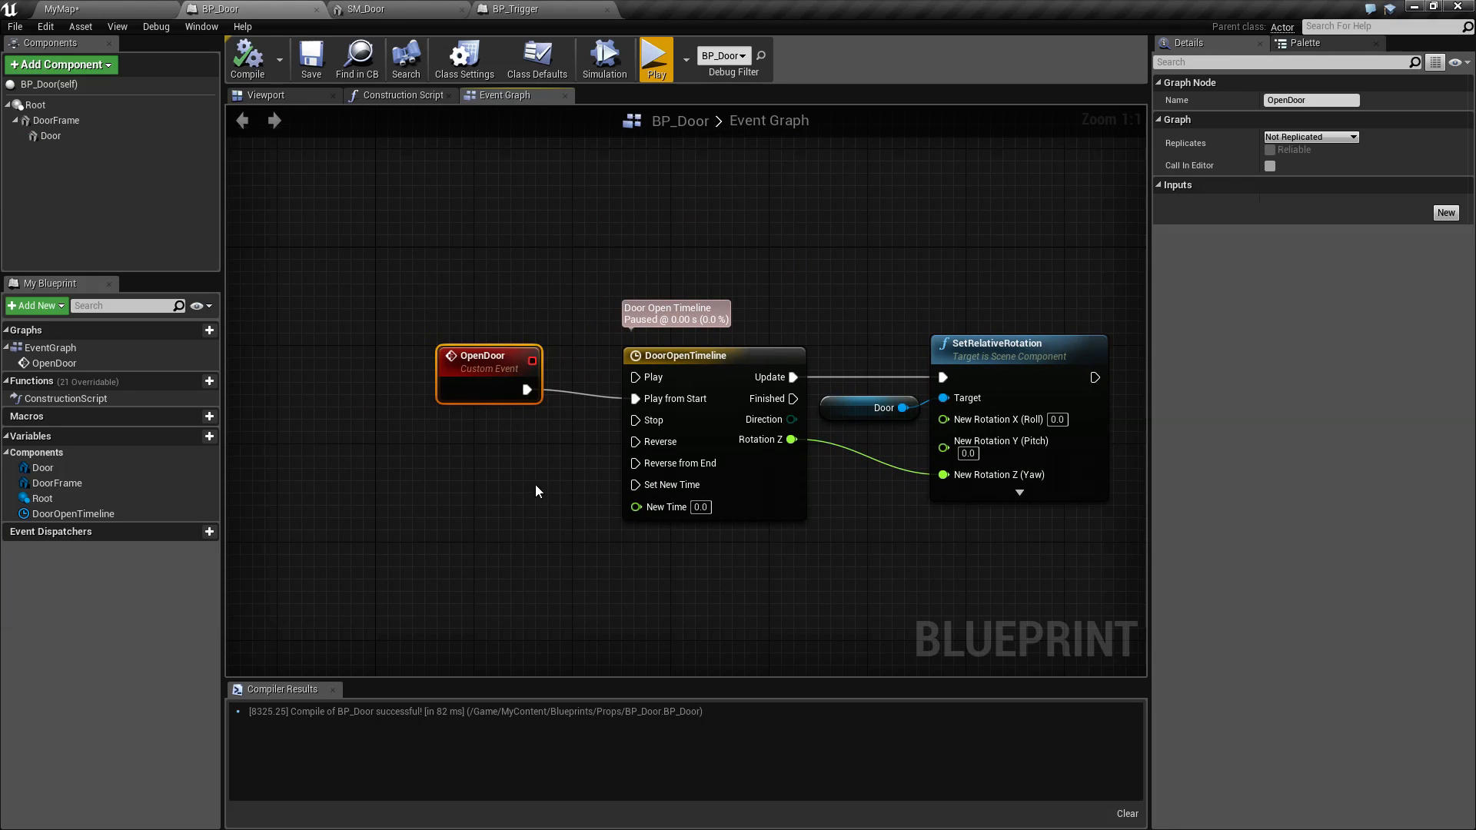
right_click_drag(536, 486, 391, 489)
left_click_drag(439, 261, 939, 630)
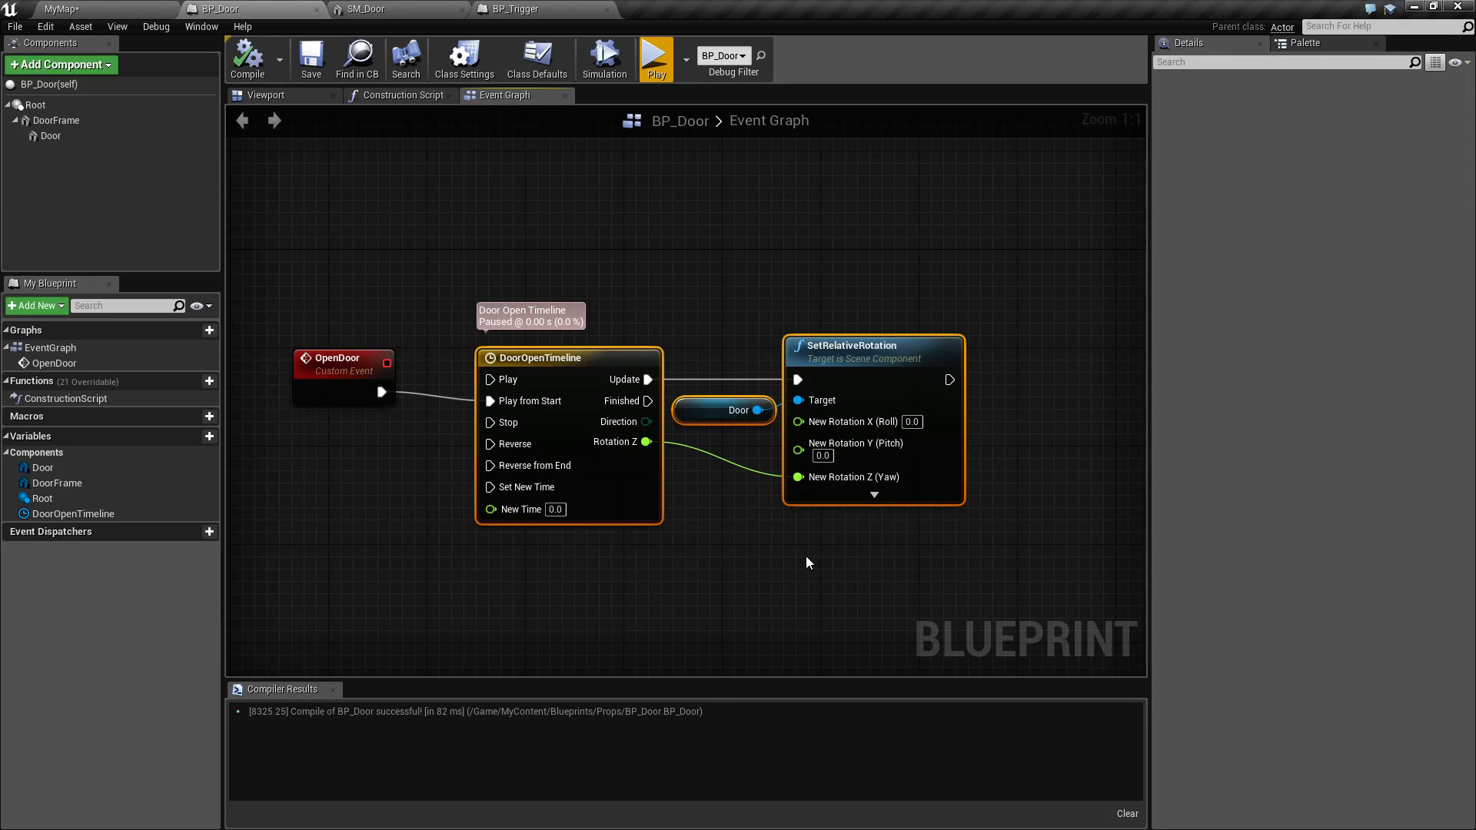
right_click_drag(806, 556, 811, 573)
left_click(116, 9)
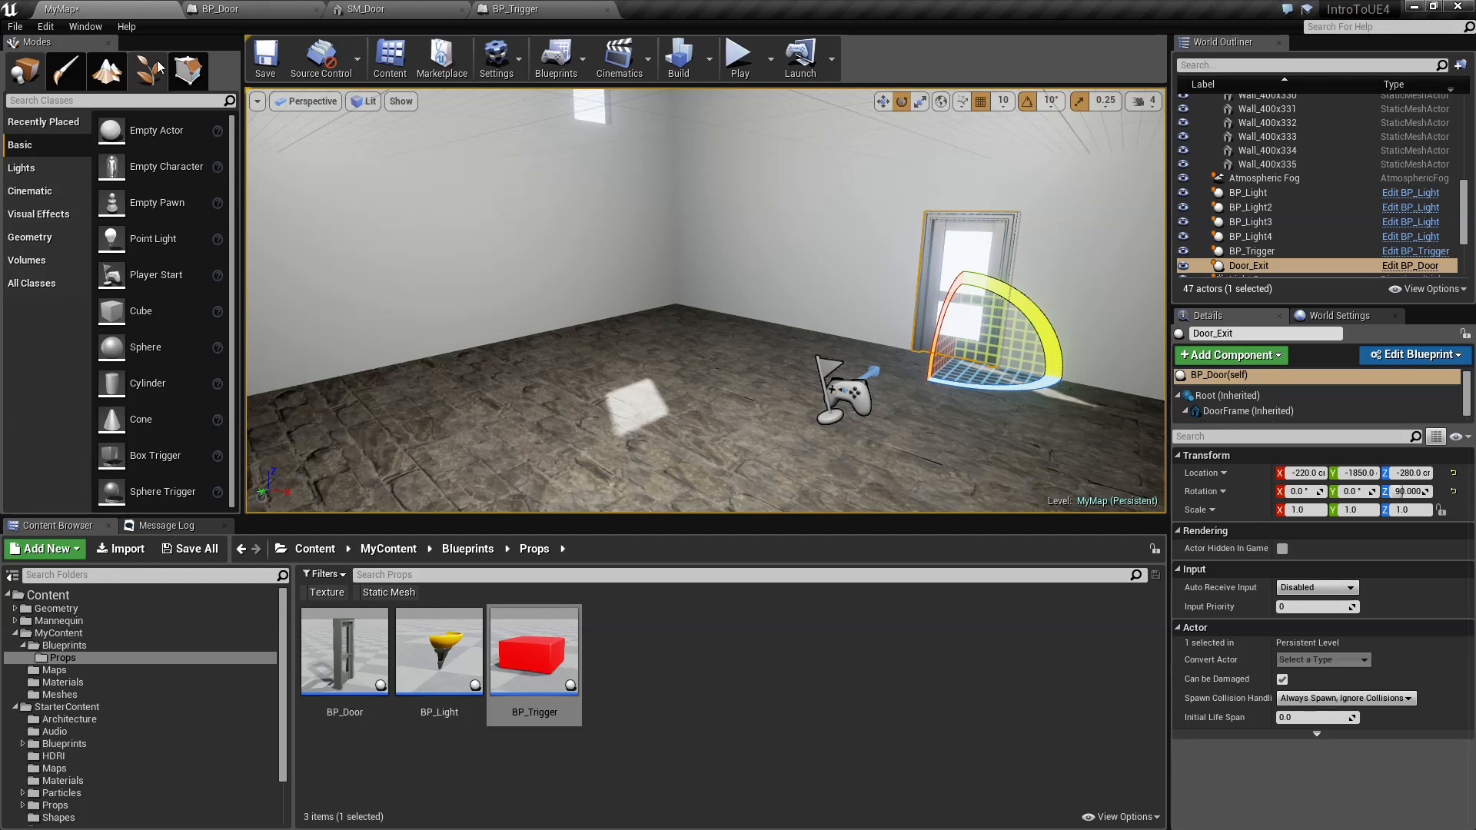
left_click(300, 9)
left_click(431, 7)
left_click(516, 9)
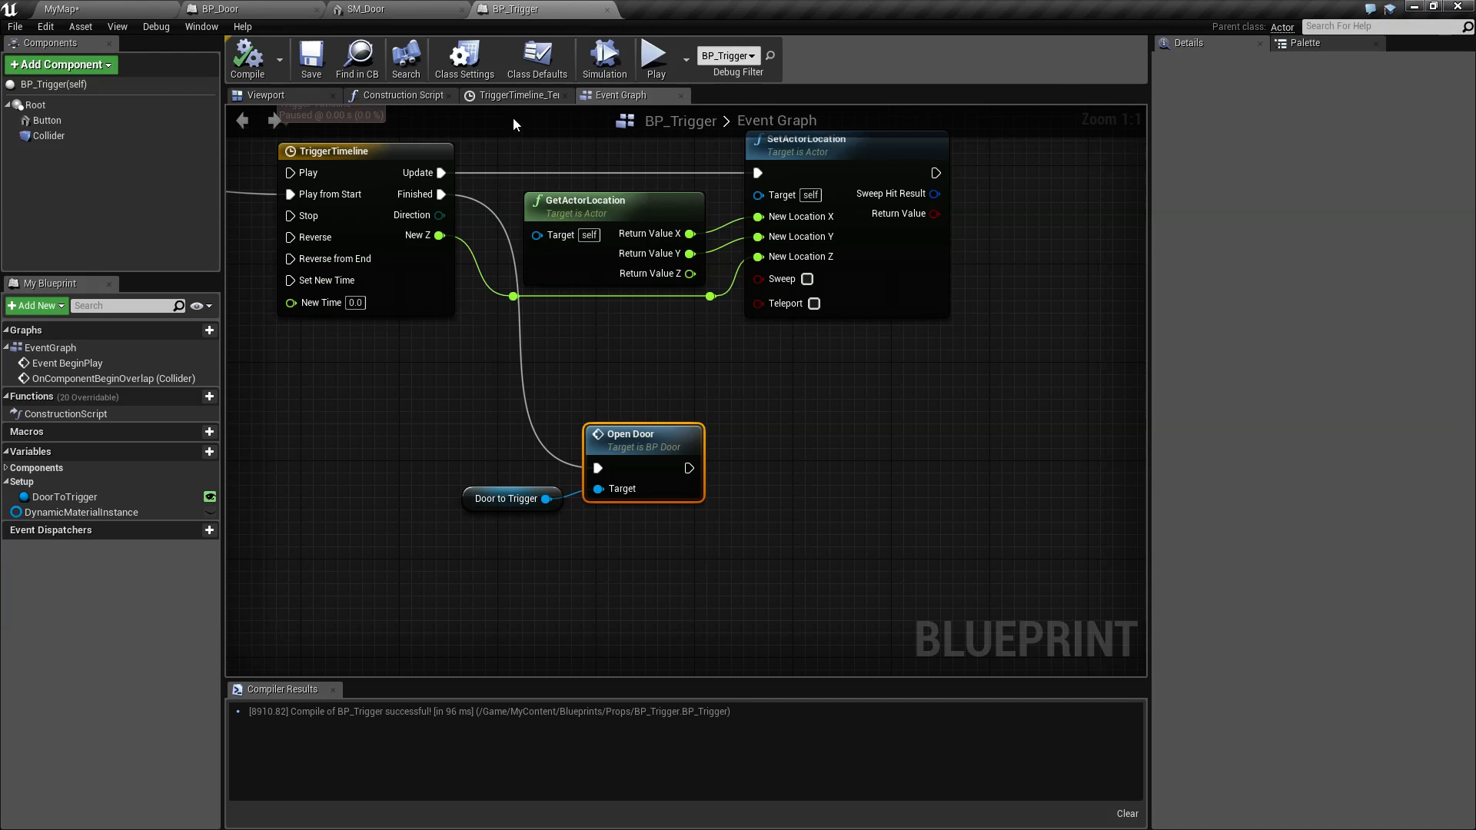
Step: Play the level, run the character over the trigger, and walk through the exit door
left_click(656, 55)
key("s")
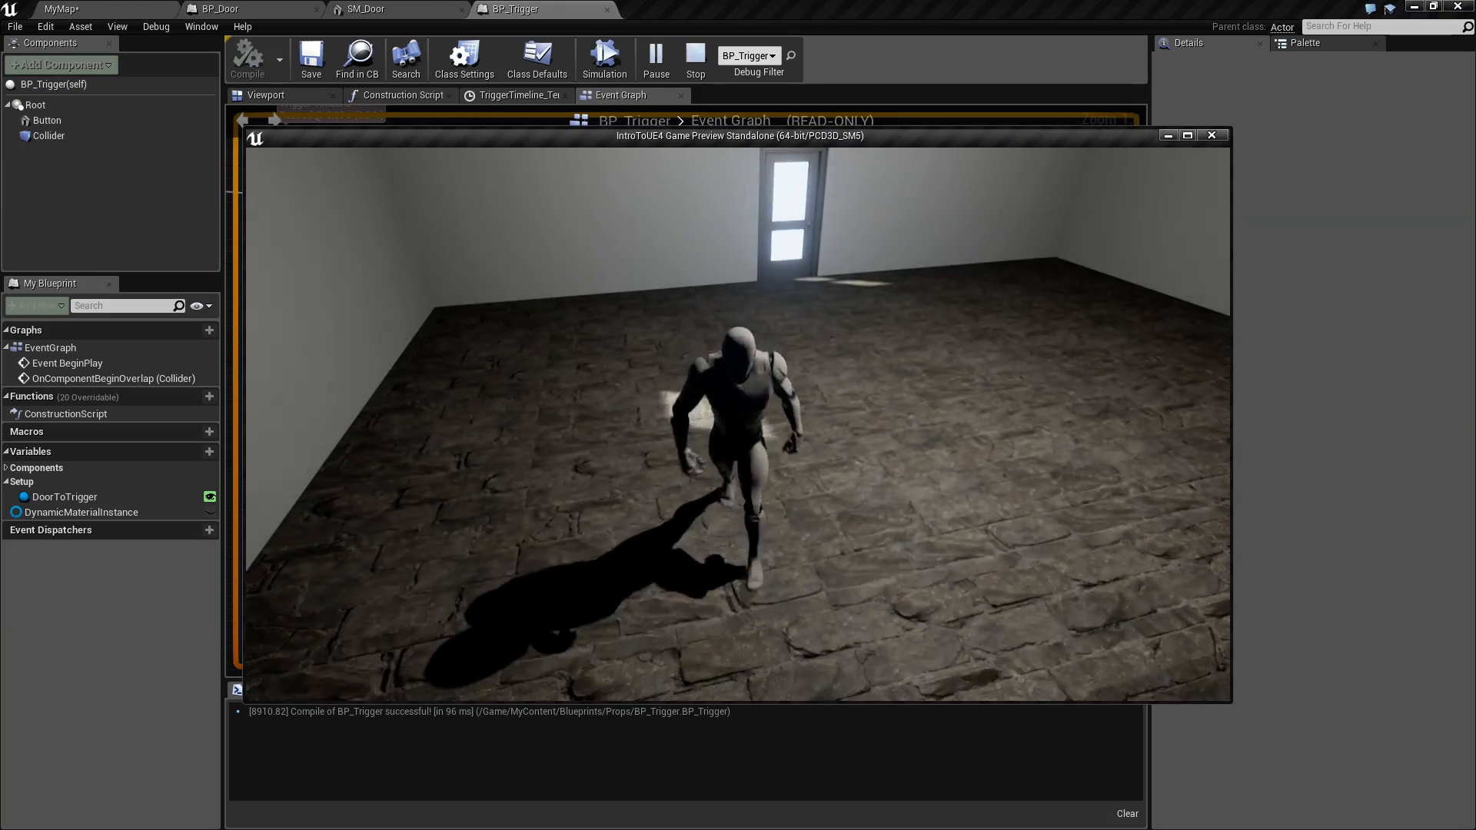
key("s")
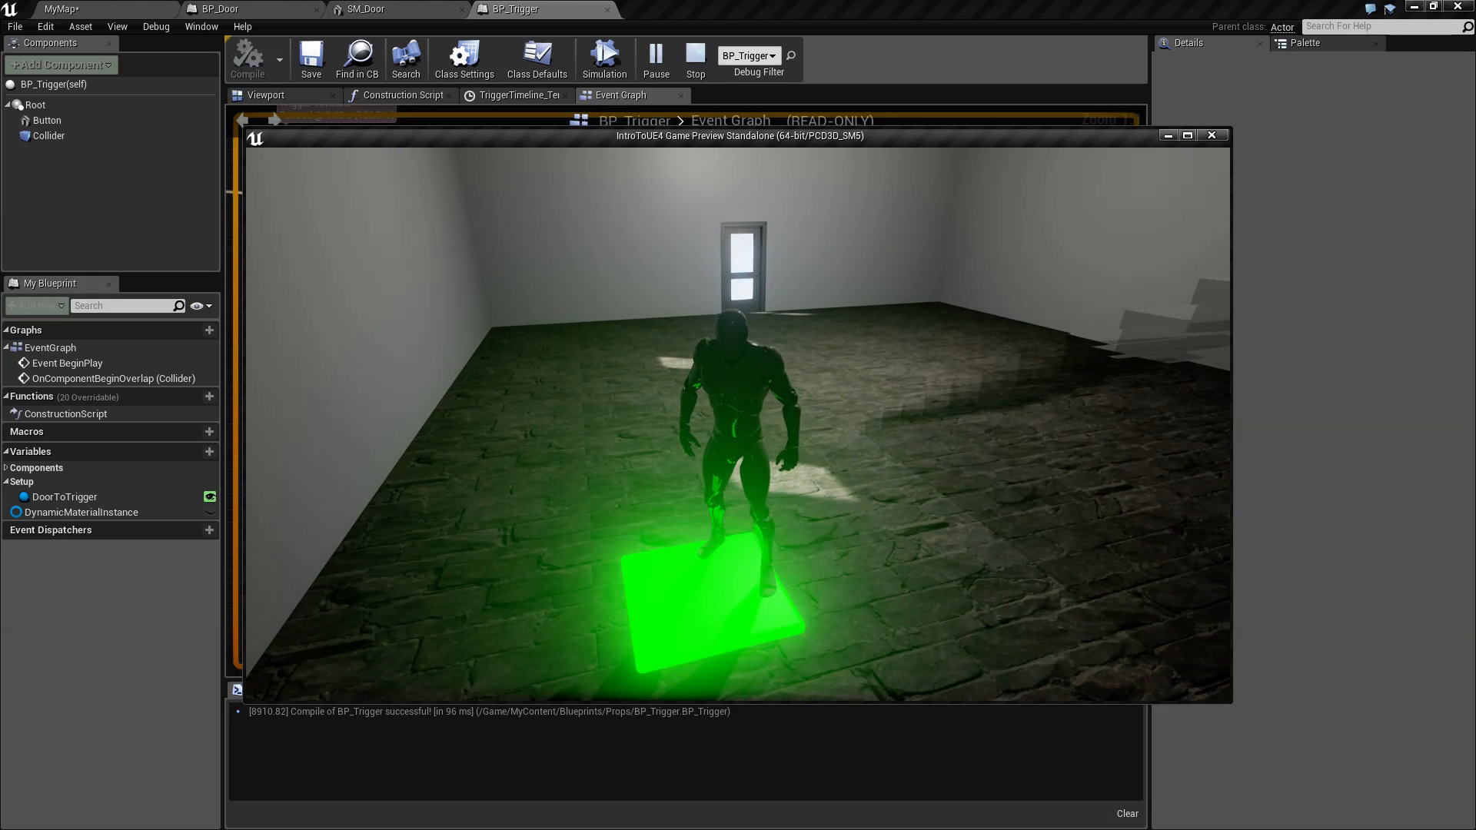
key("w")
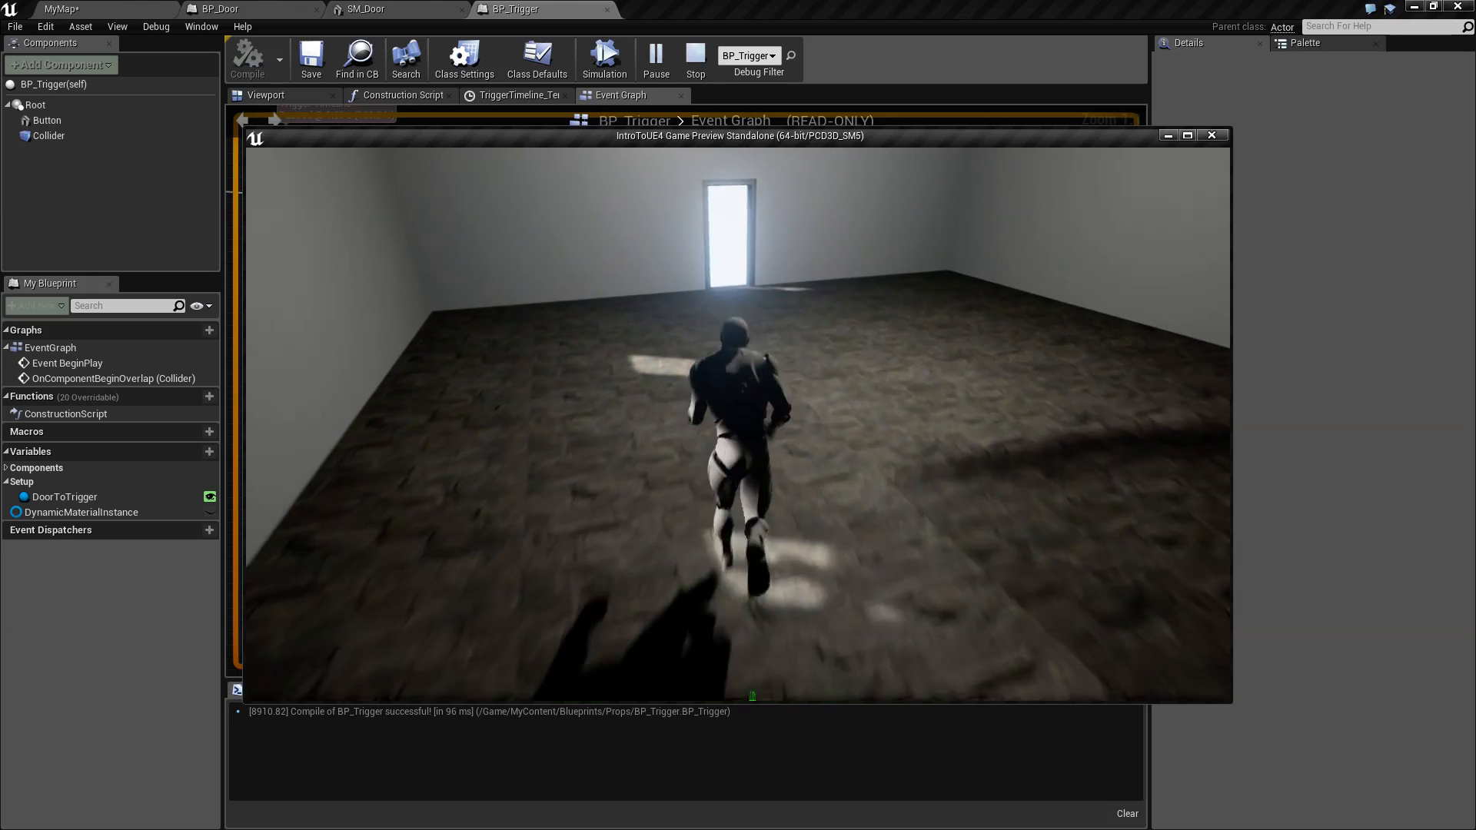
key("w")
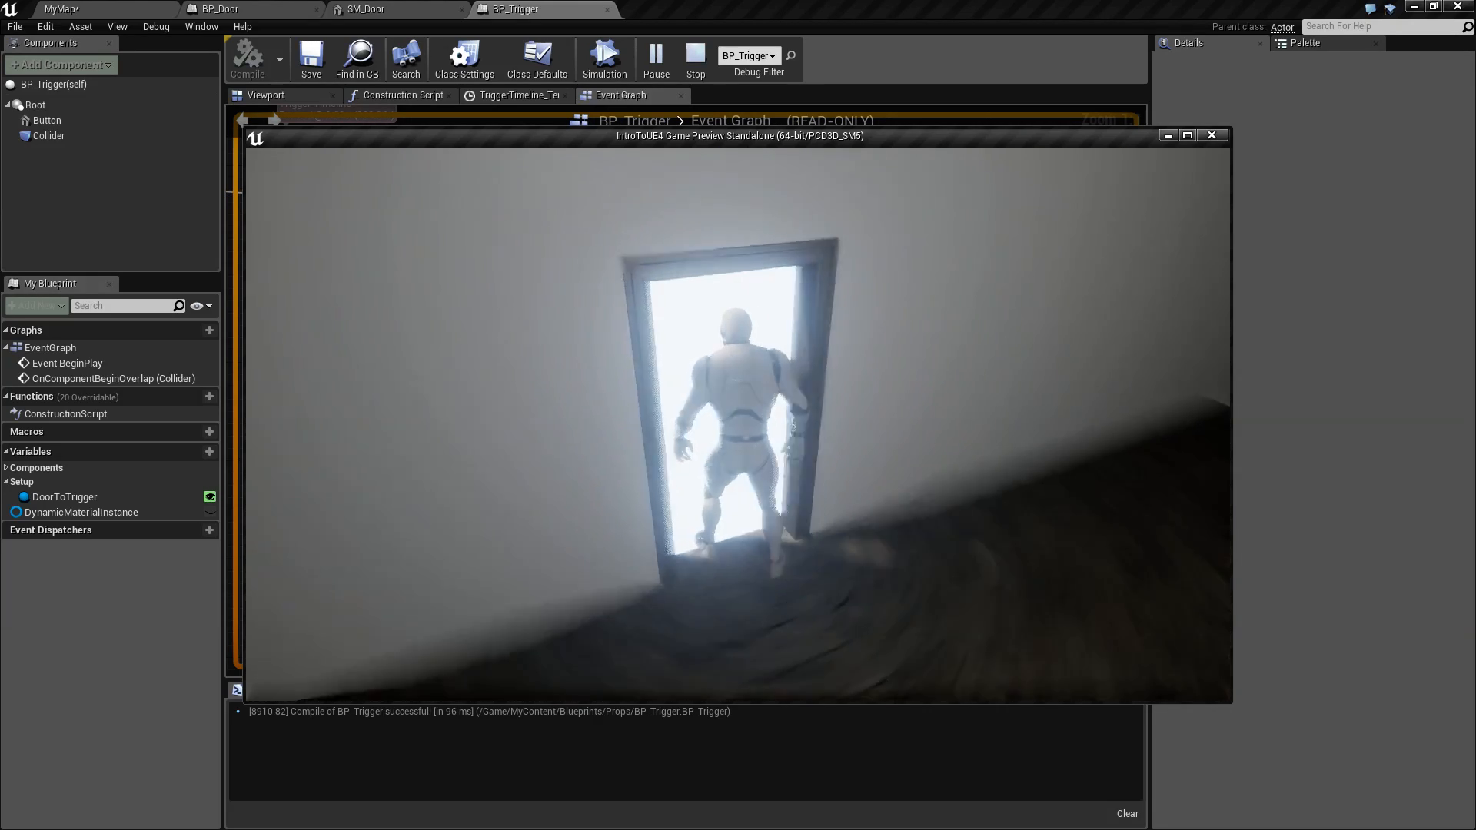
key("s")
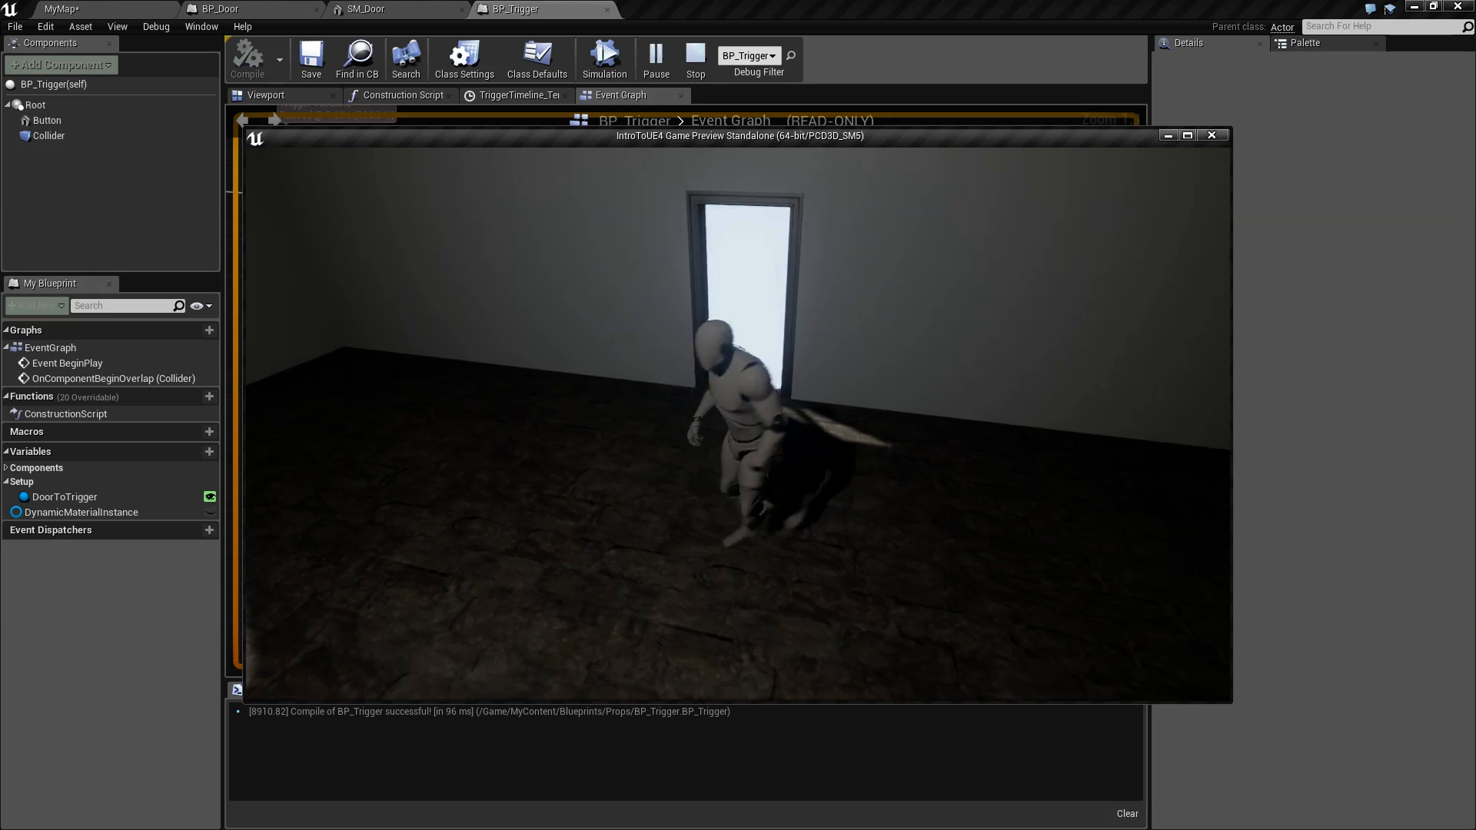
key("w")
key("s")
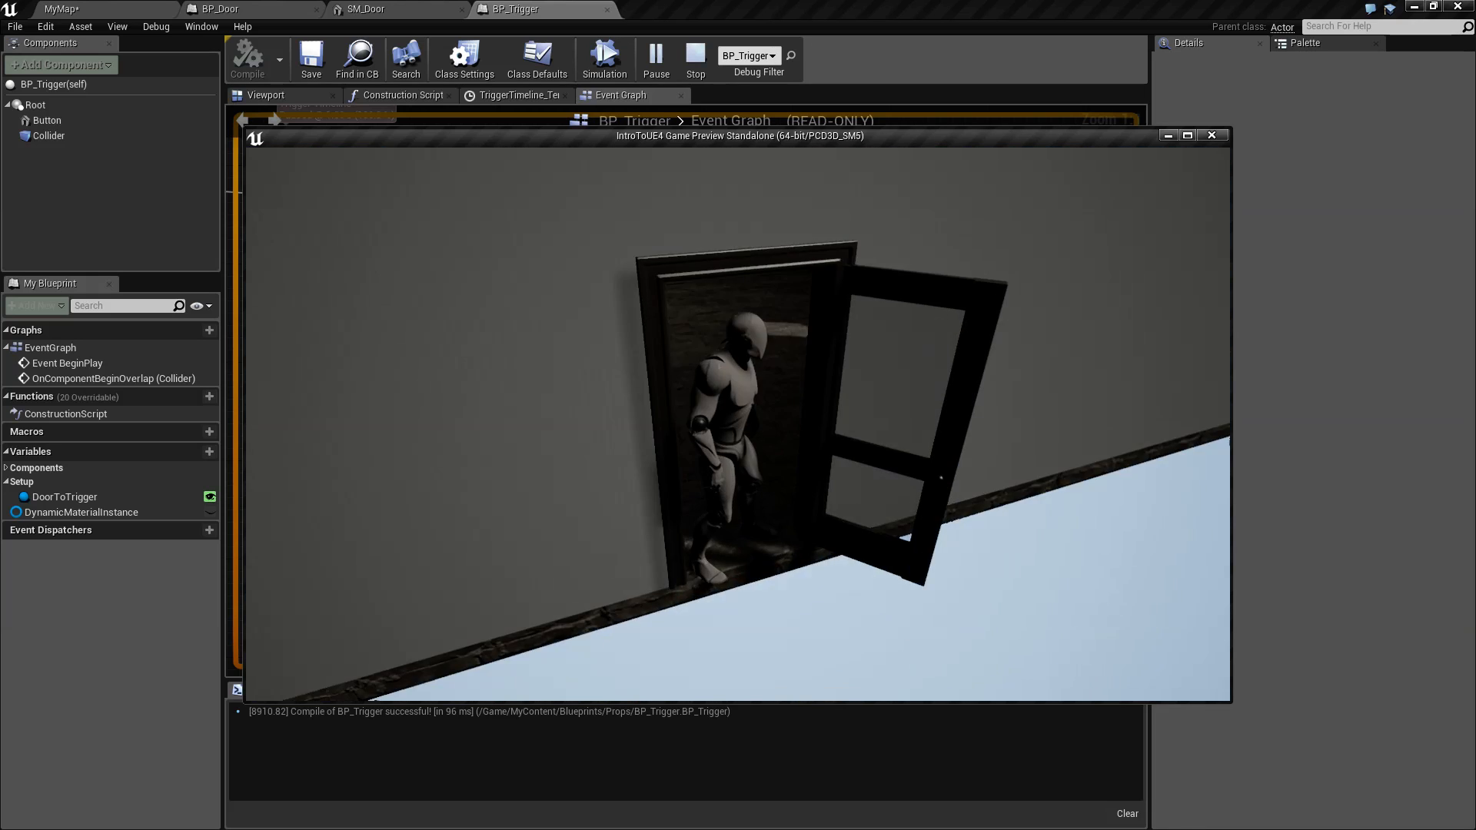
Step: Run the character back to the trigger to test the exit door again, and end the play session
key("a")
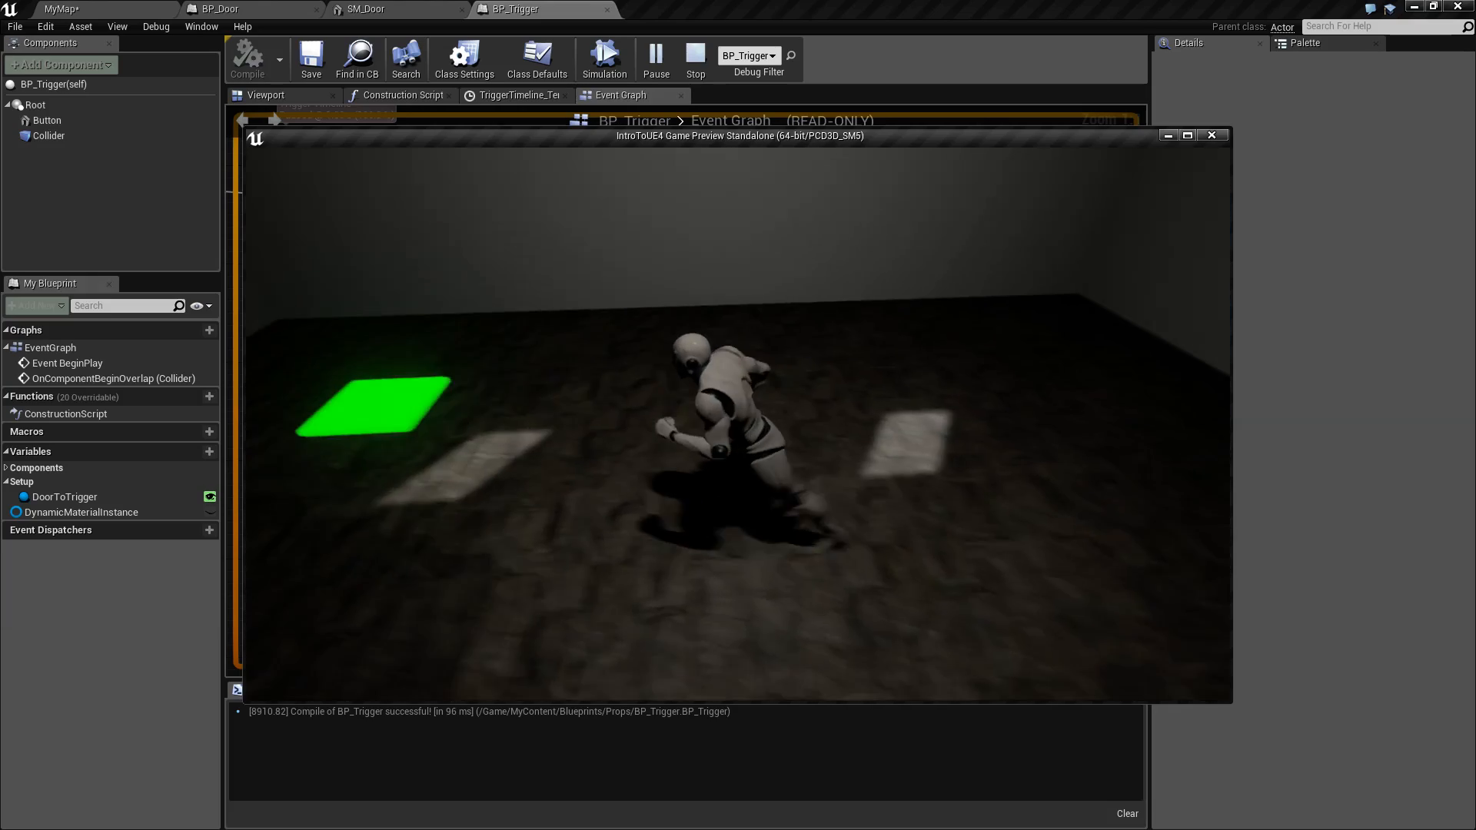
key("w")
key("w")
key("a")
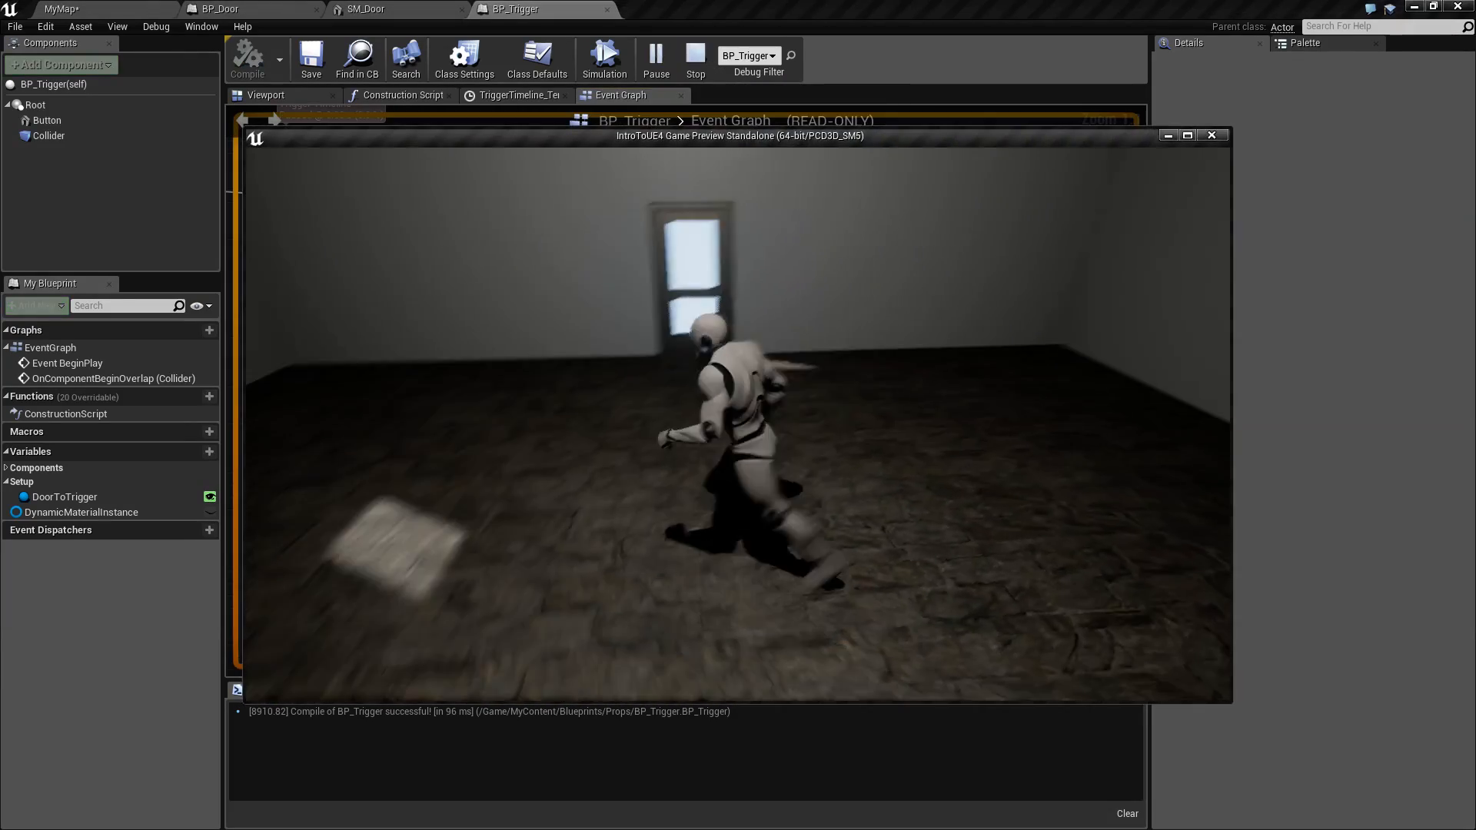
key("w")
key("s")
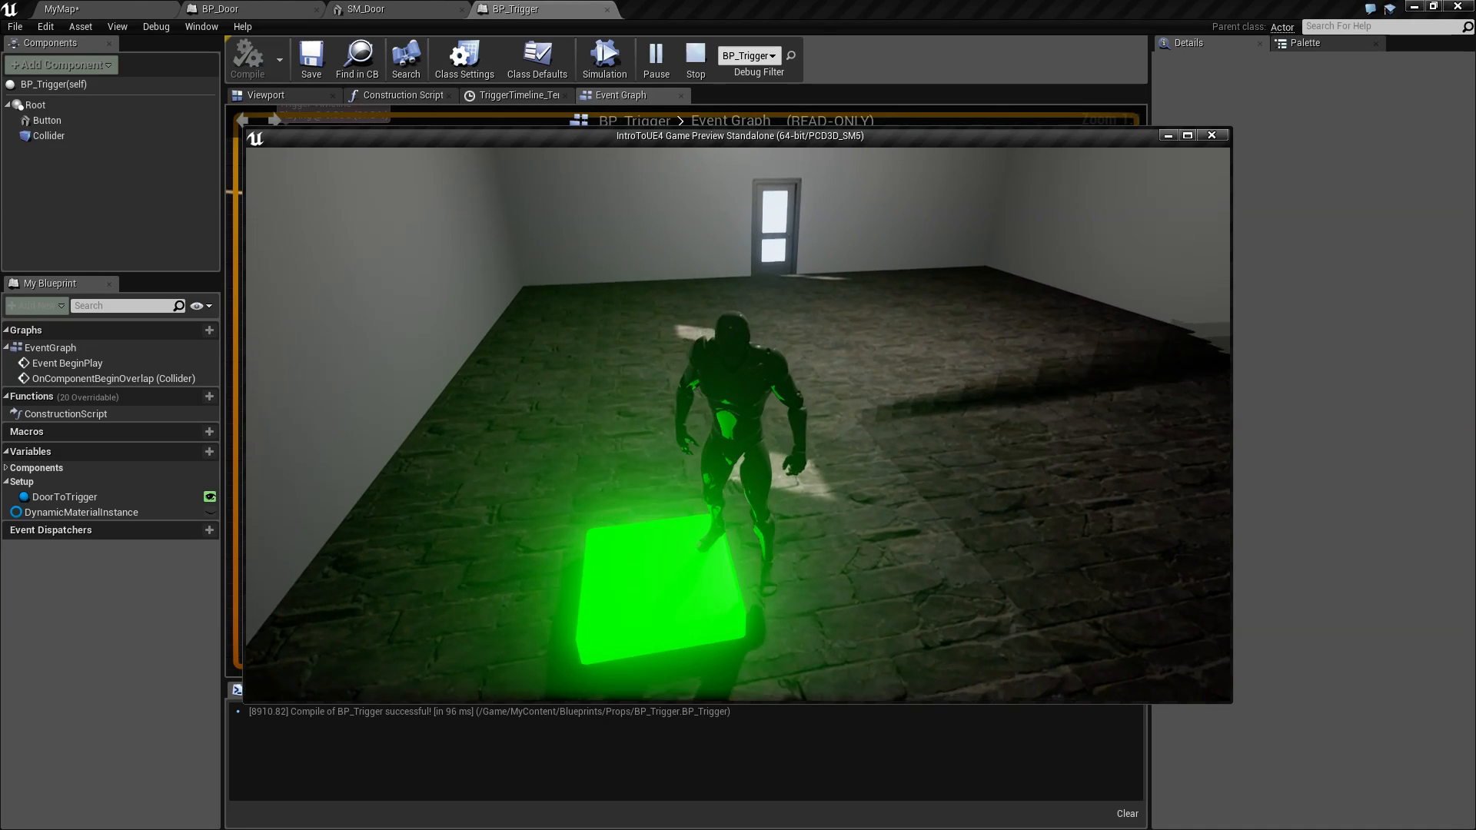
key("w")
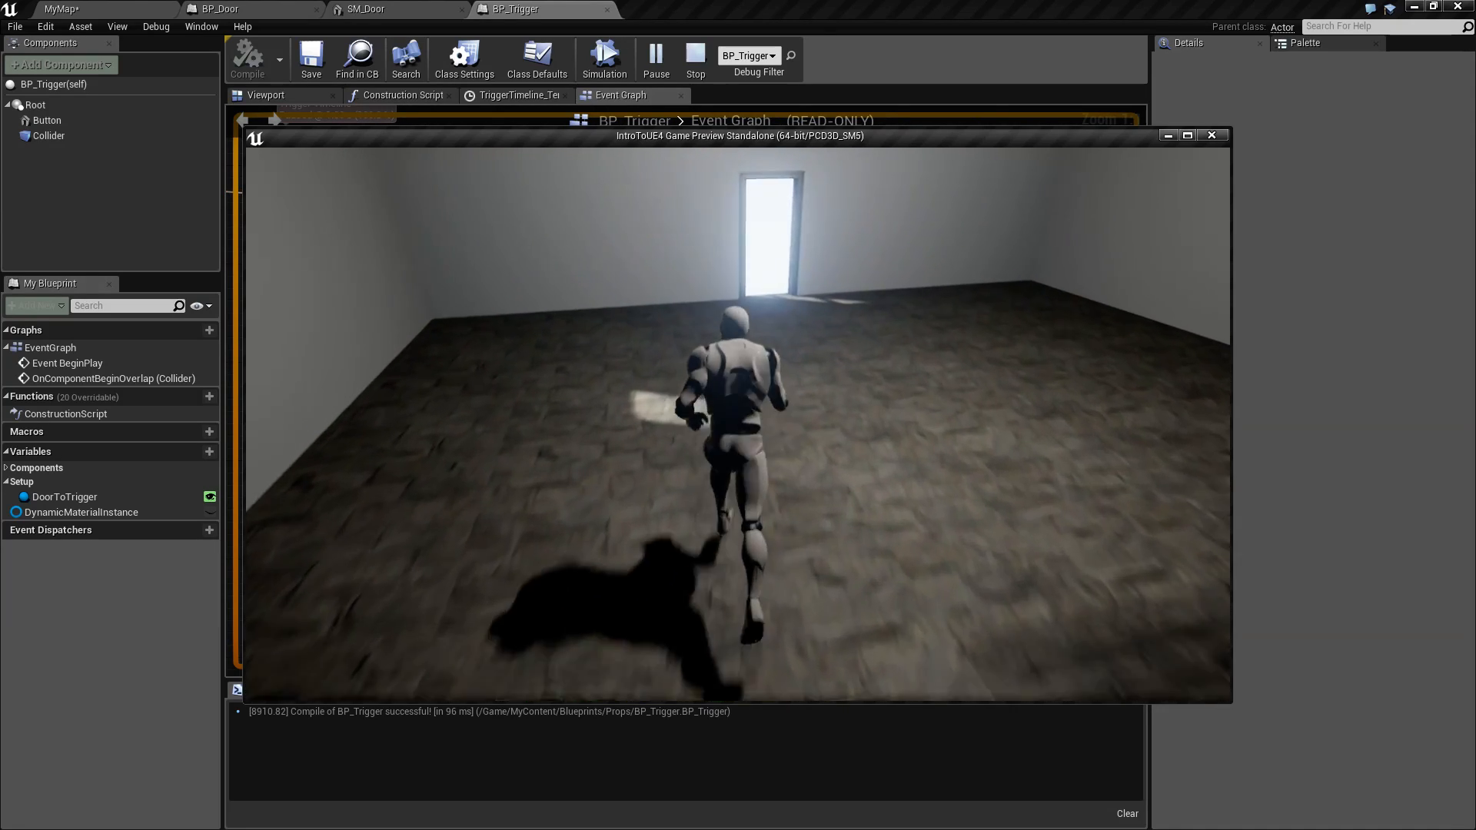
key("Escape")
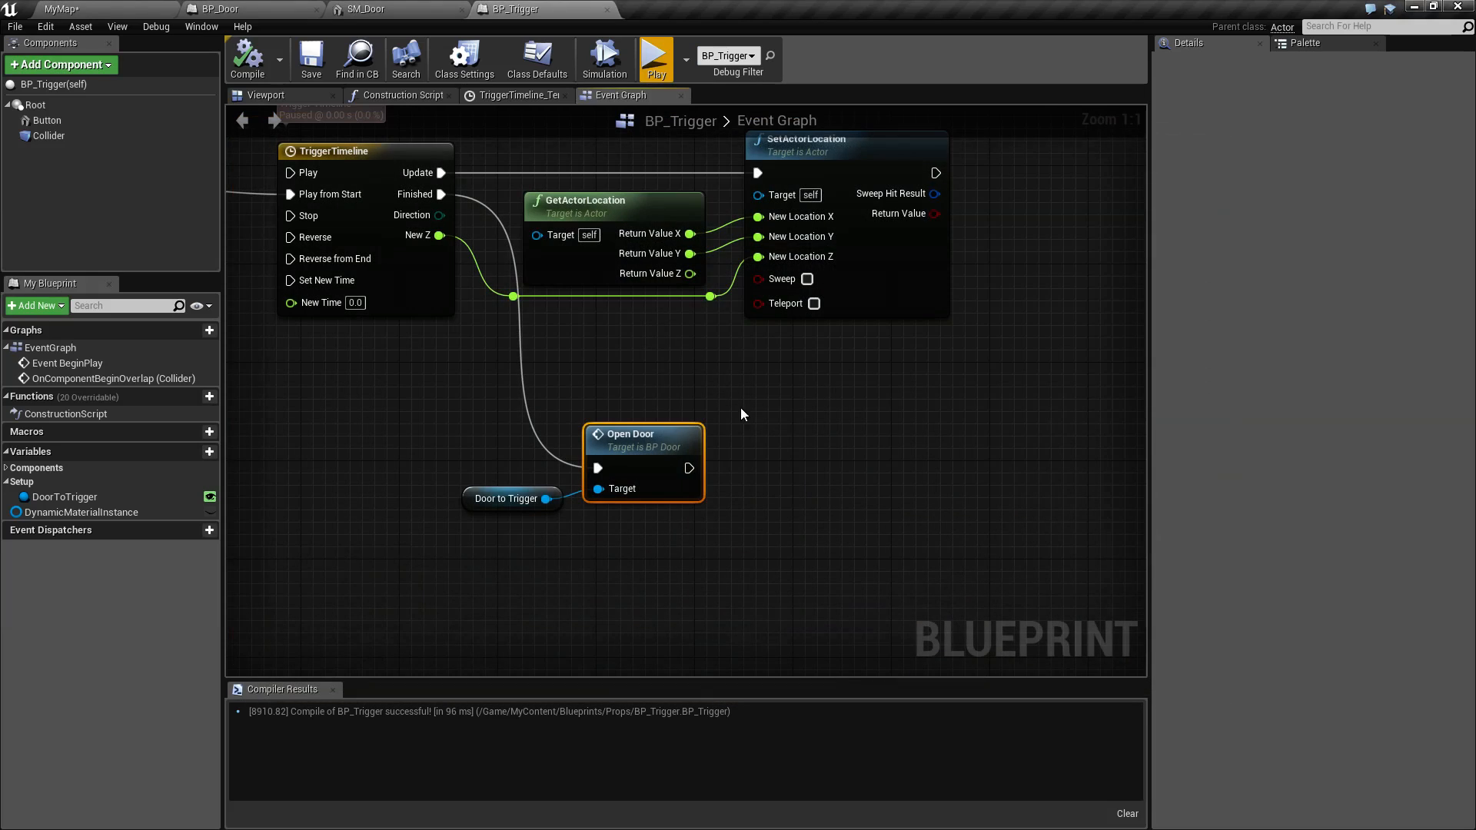
Step: Return to MyMap and place a BP_Door in the doorway between the two rooms, at about X -220, Y -630, Z 20, rotated 90° about Z
right_click_drag(773, 406, 842, 452)
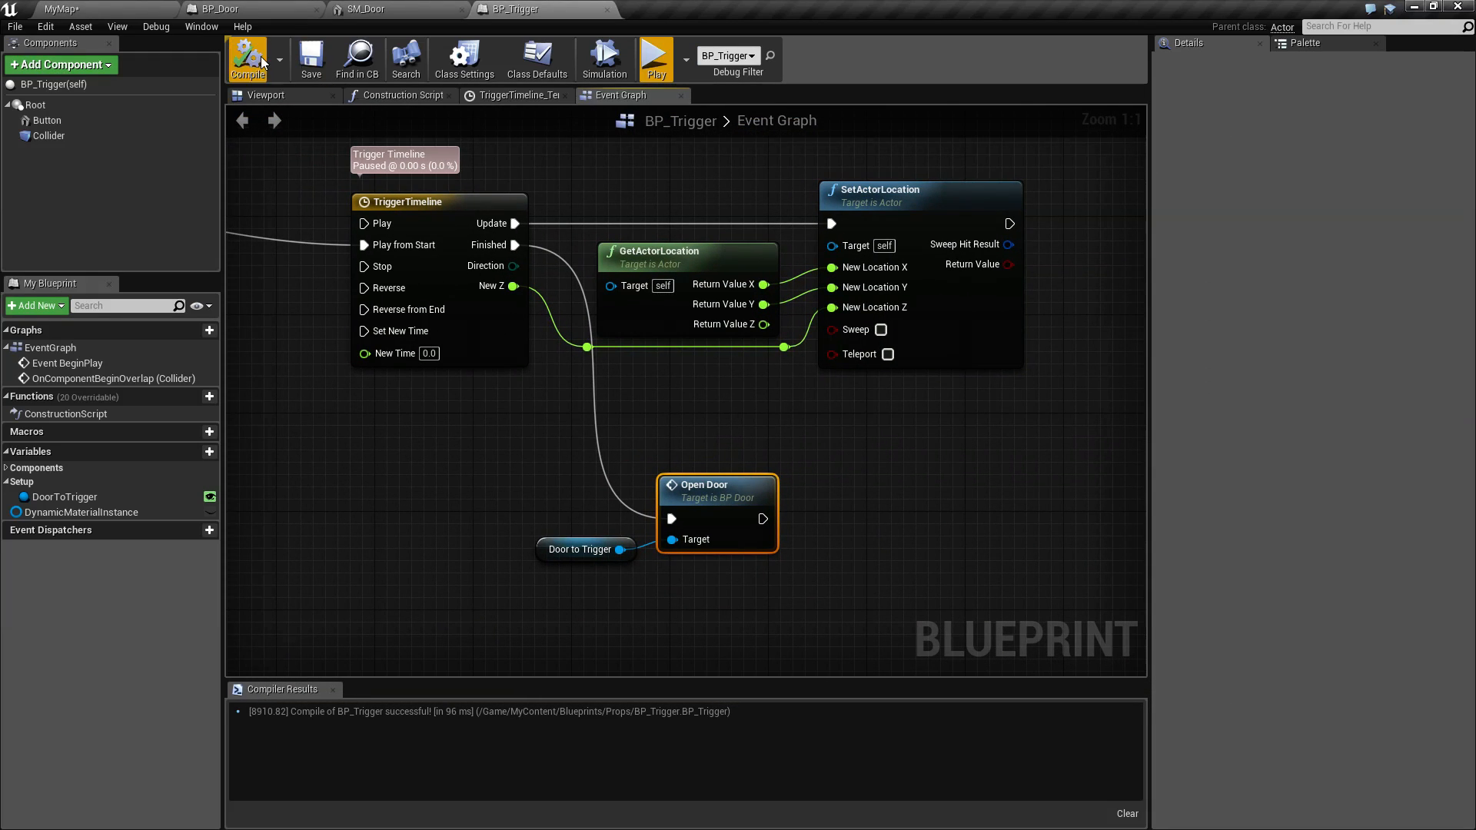
left_click(146, 8)
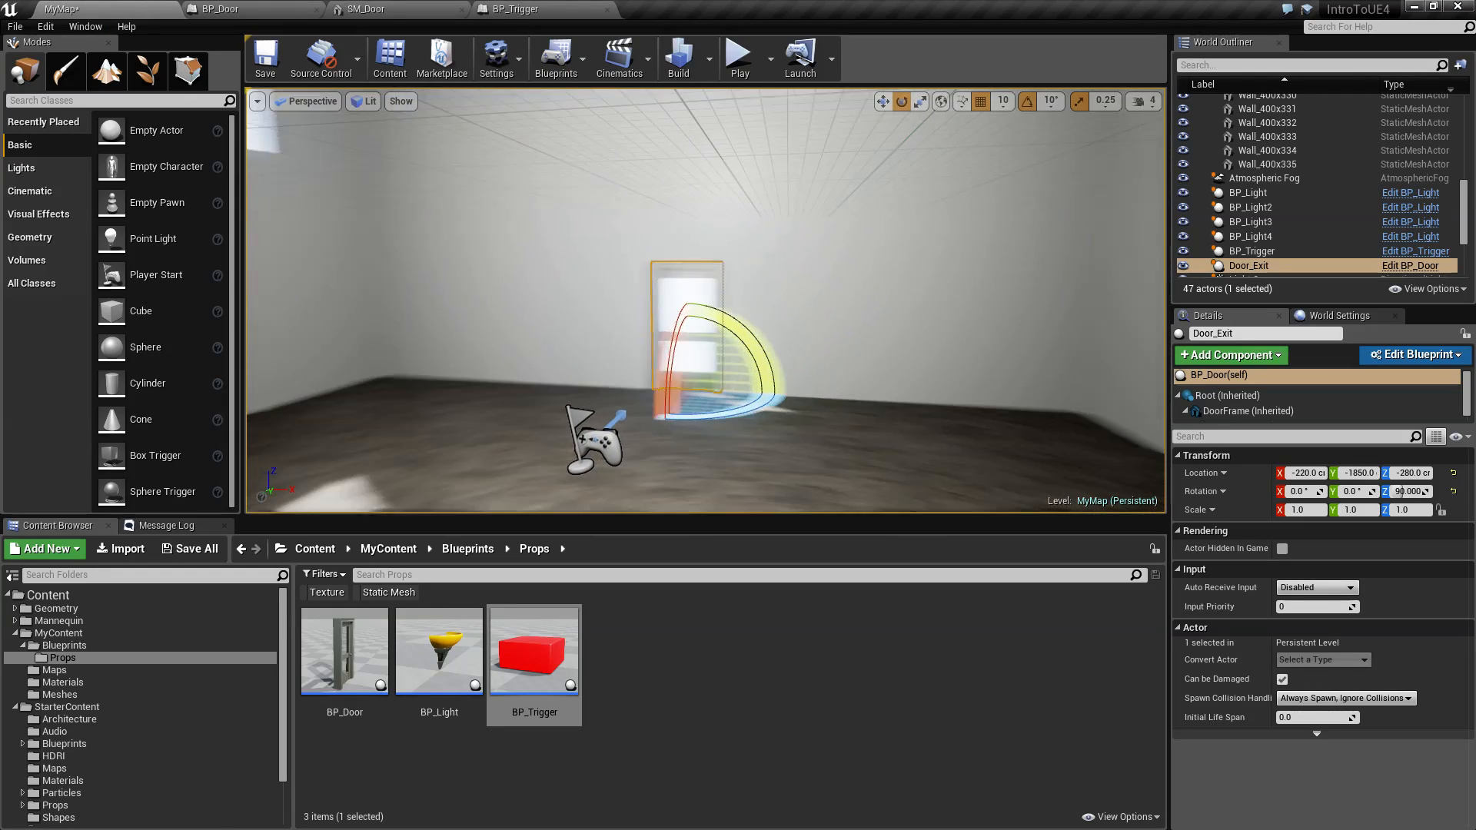
right_click_drag(706, 300, 1077, 300)
right_click_drag(617, 500, 892, 500)
left_click_drag(338, 654, 727, 371)
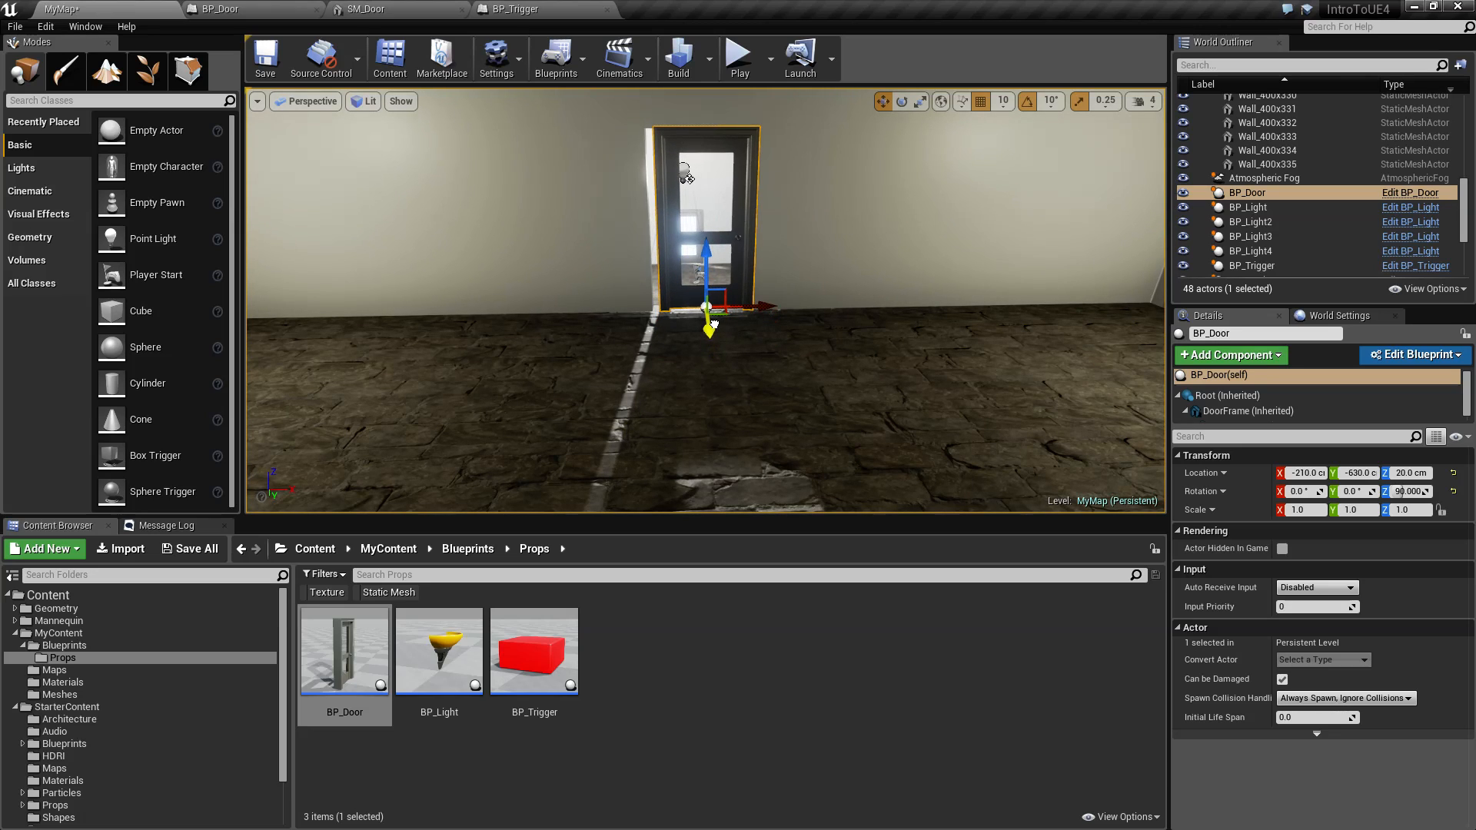
key("Escape")
right_click_drag(830, 370, 738, 369)
key("a")
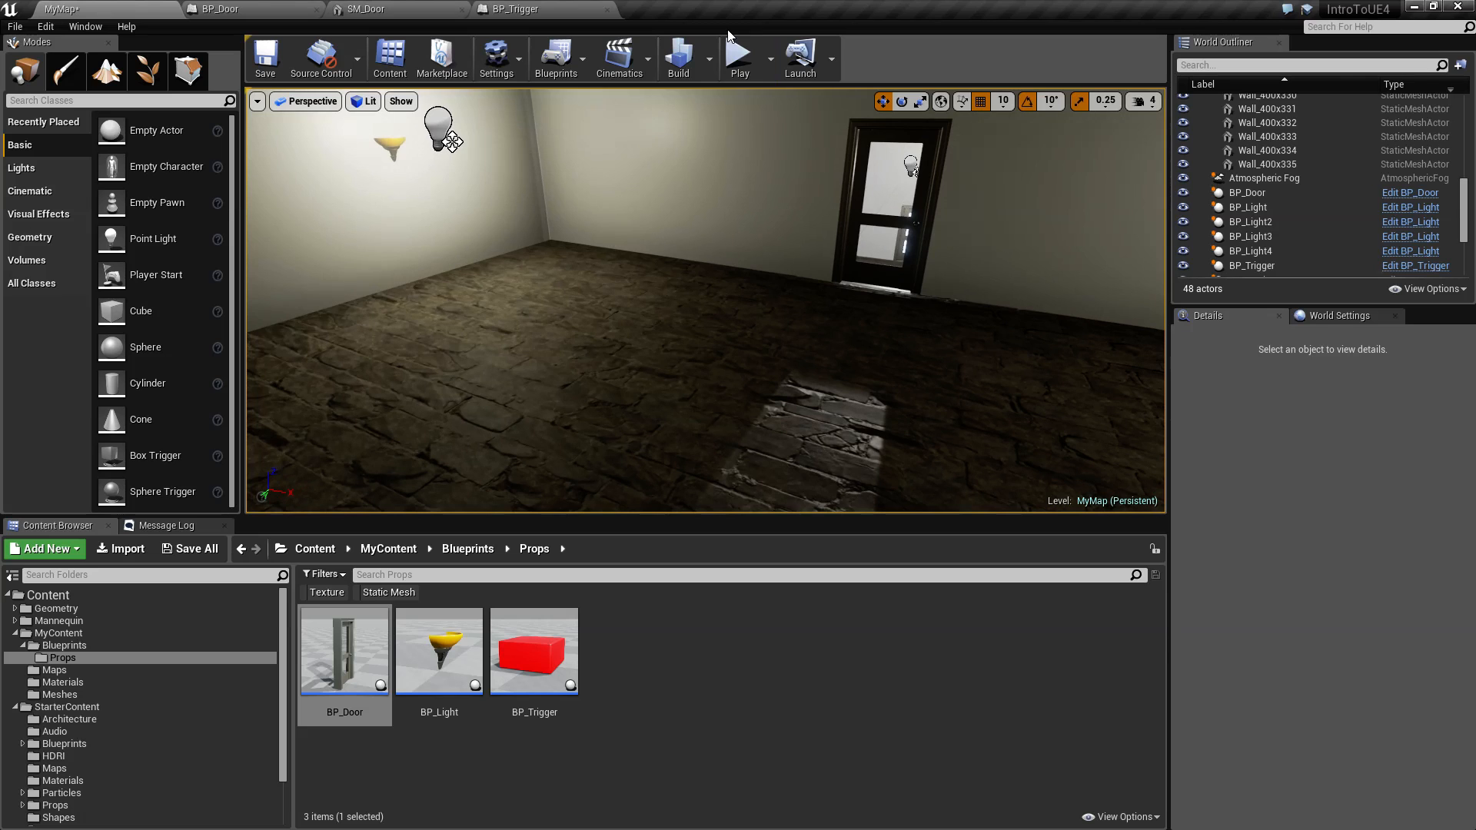
Step: Play the level, run the character up the stairs towards the new door, and end the play session
left_click(738, 56)
key("w")
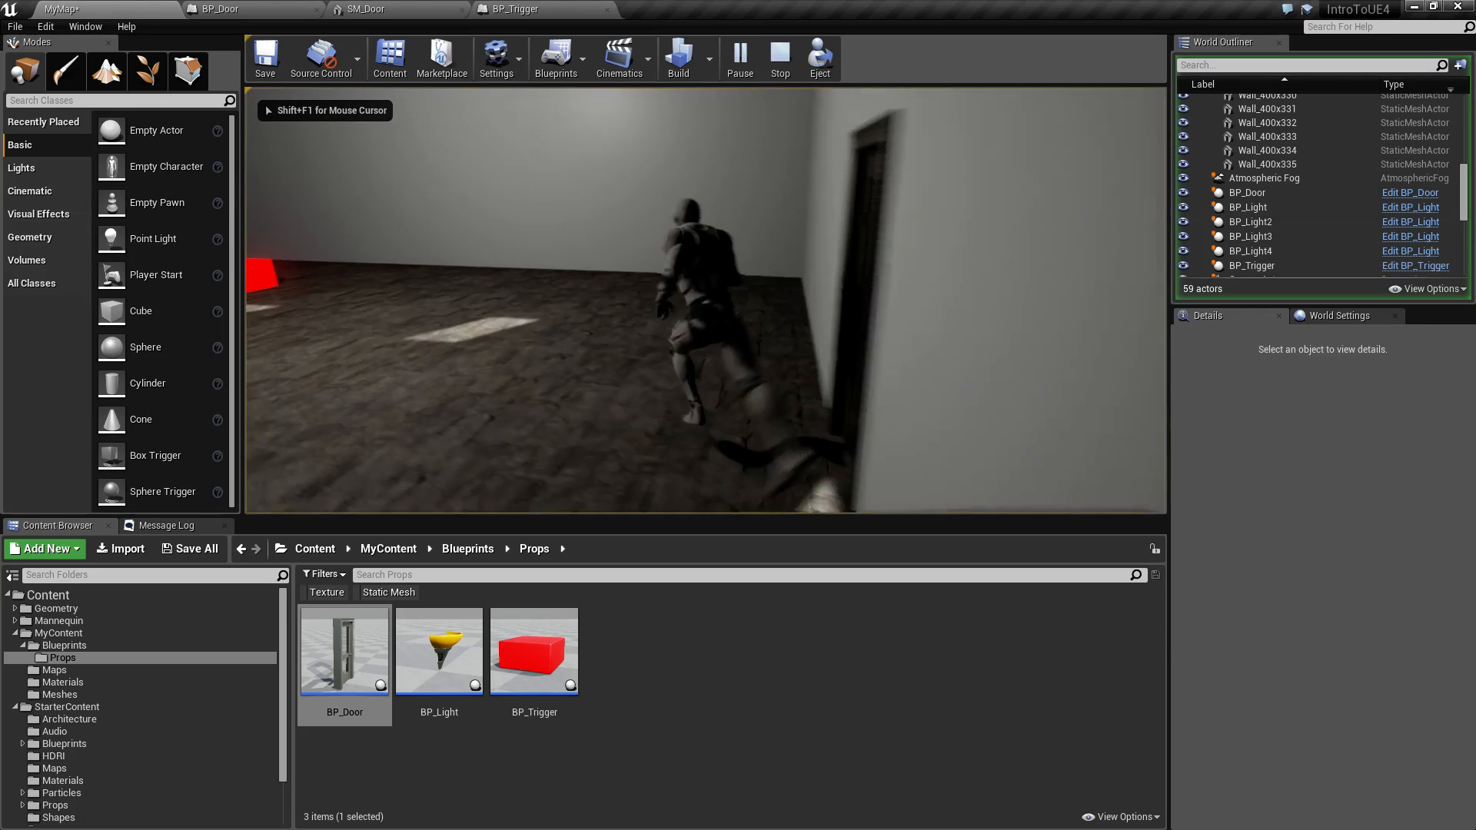
key("w")
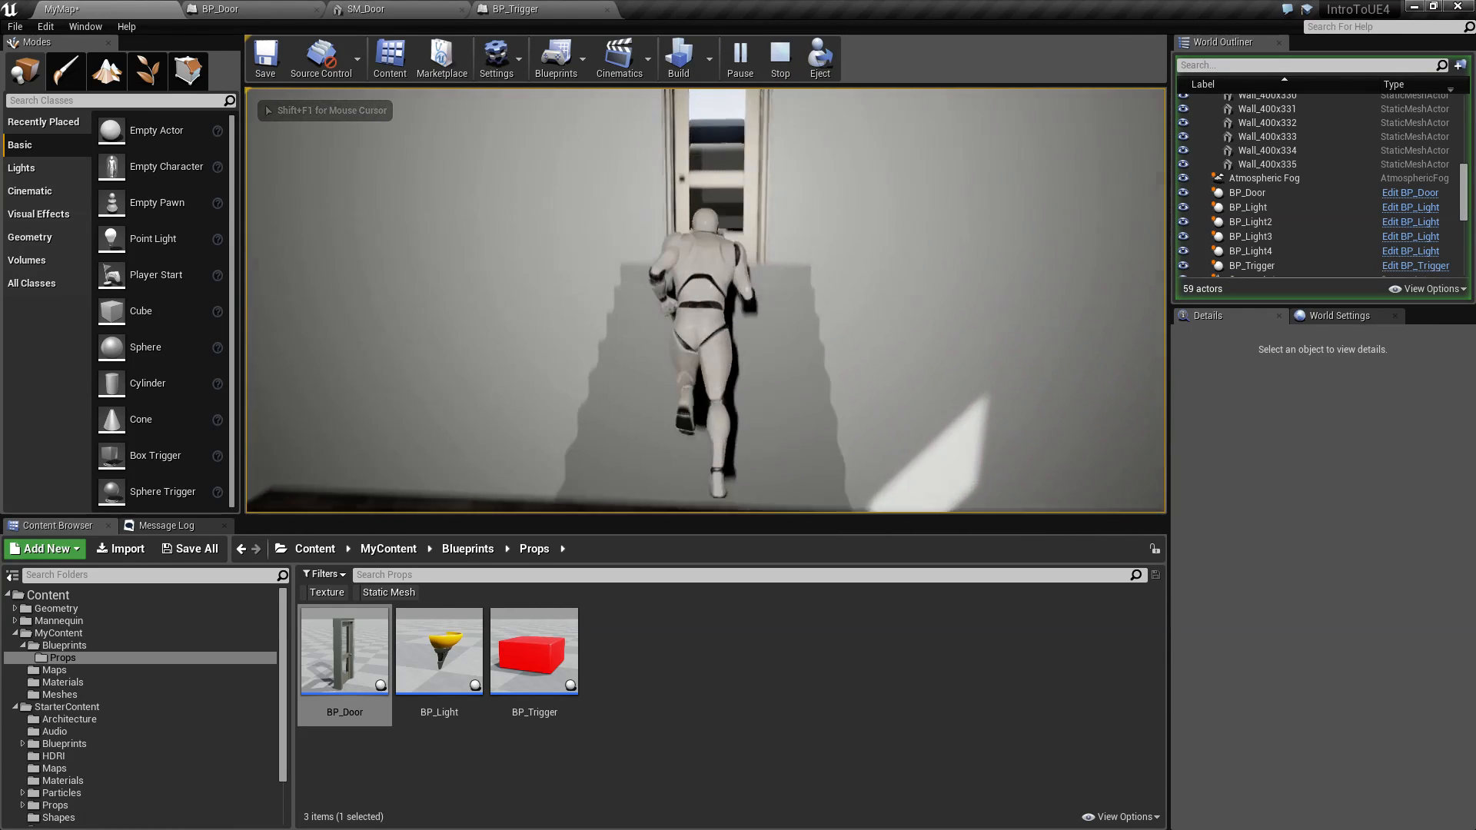
key("Escape")
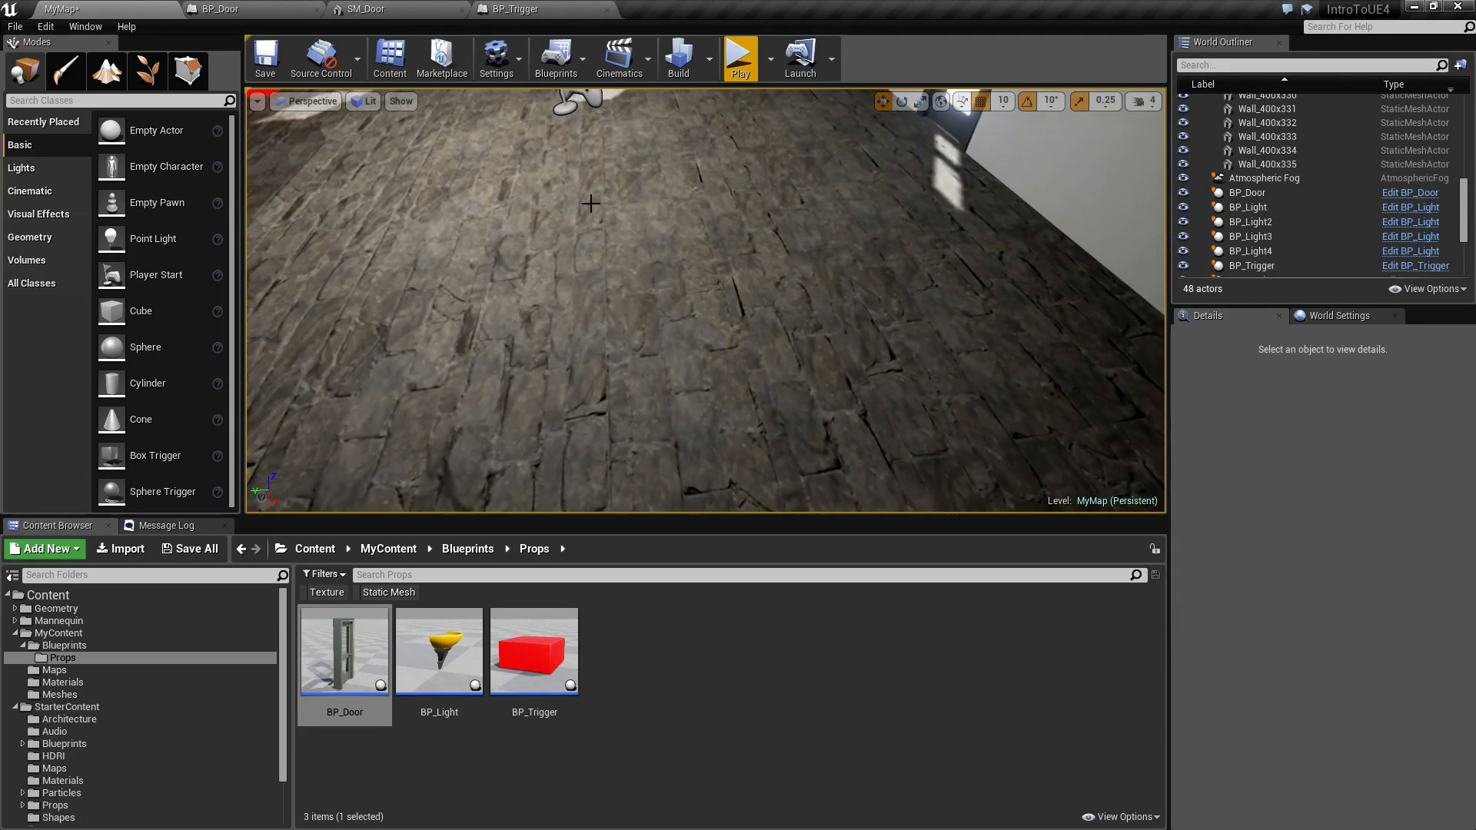
Step: Move the Player Start into the first room at about X -190, Y 180, Z 122.05, and briefly play the level to test it
left_click(692, 303)
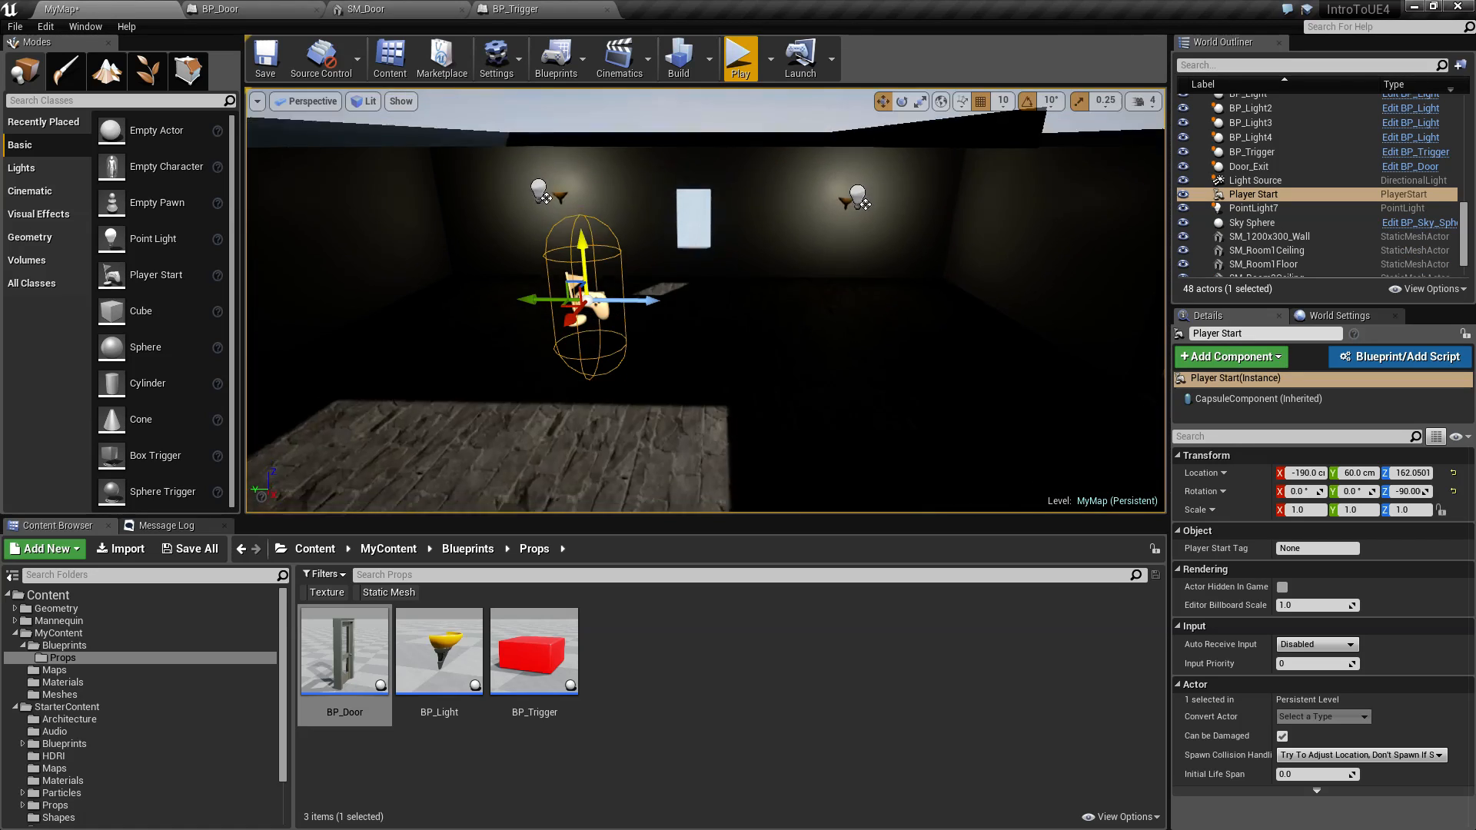
left_click_drag(564, 299, 533, 299, "shift")
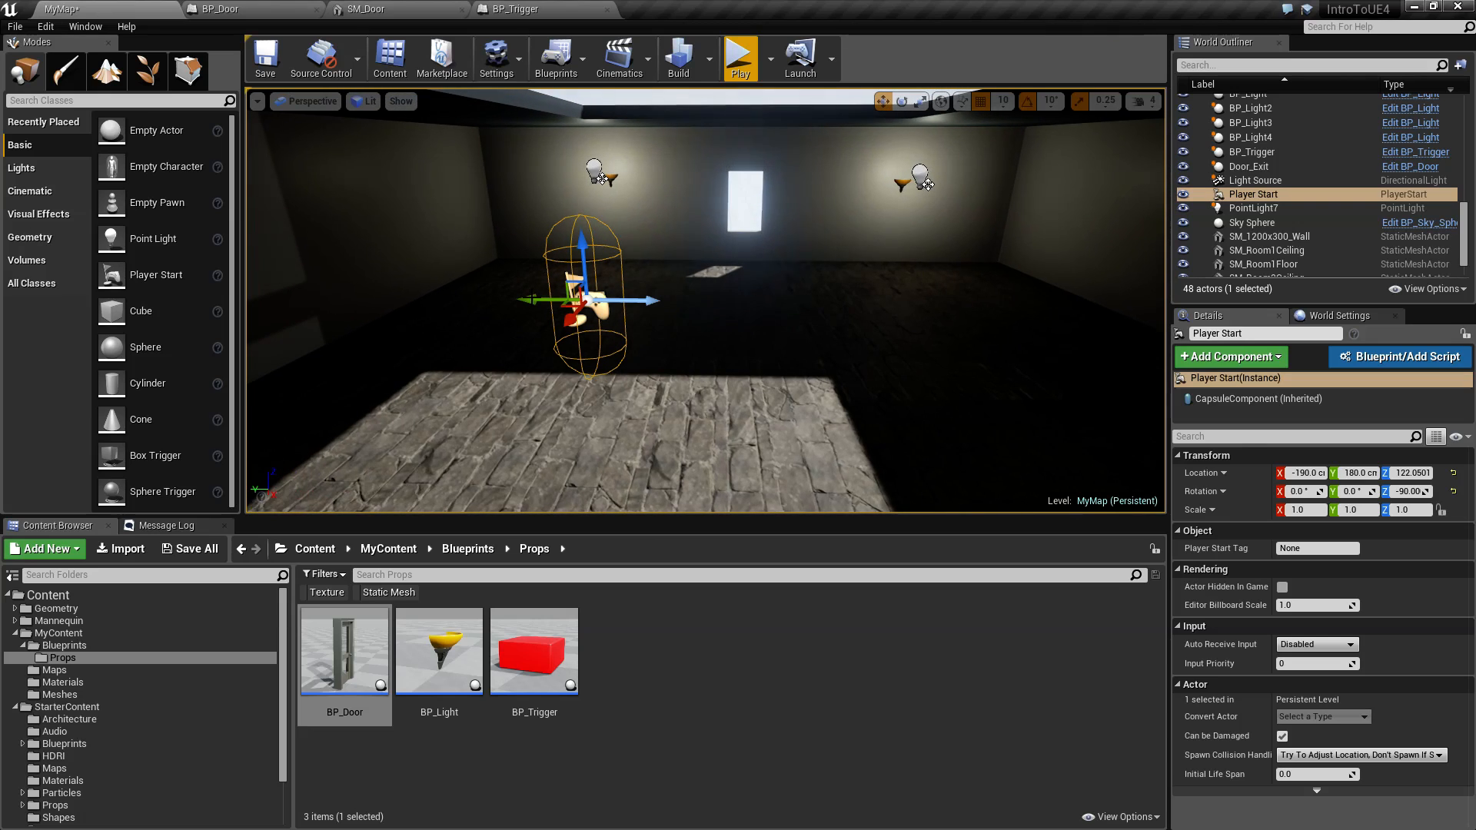
left_click(740, 58)
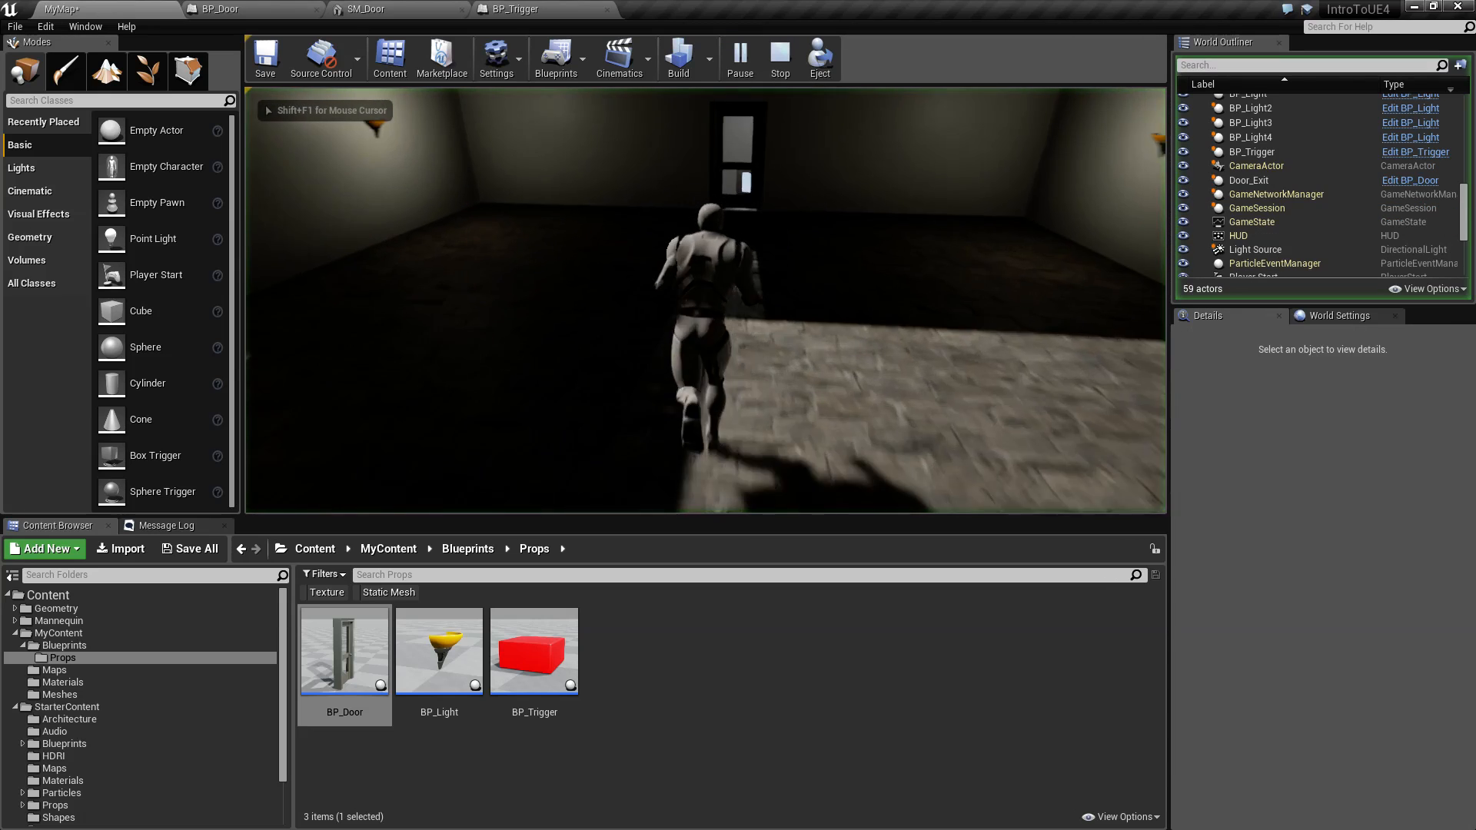
key("w")
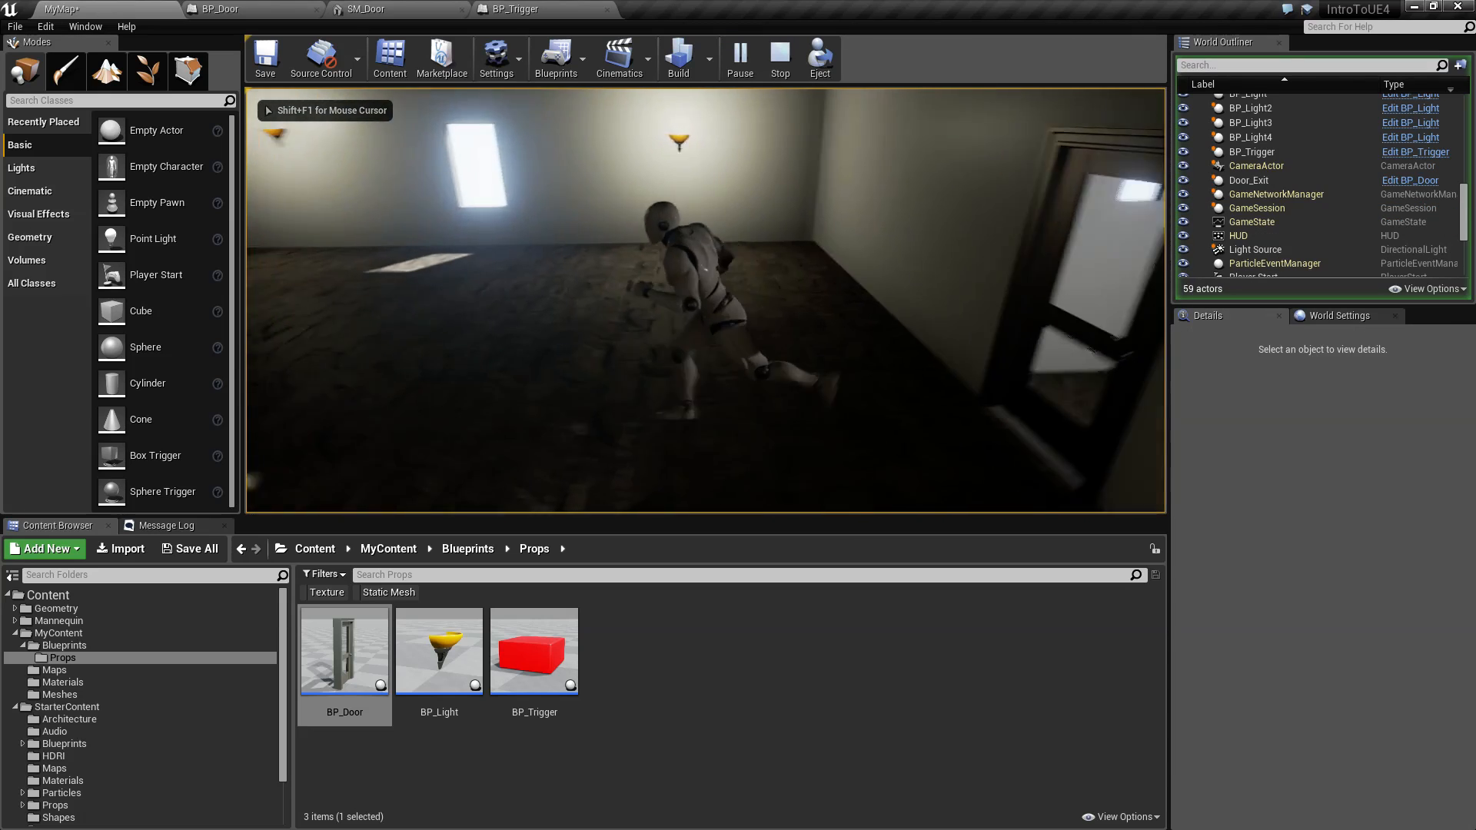
key("Escape")
Step: Place a BP_Trigger in the first room at about X -550, Y -370, Z 20, and open its Door to Trigger choices
left_click_drag(534, 652, 544, 304)
key("f")
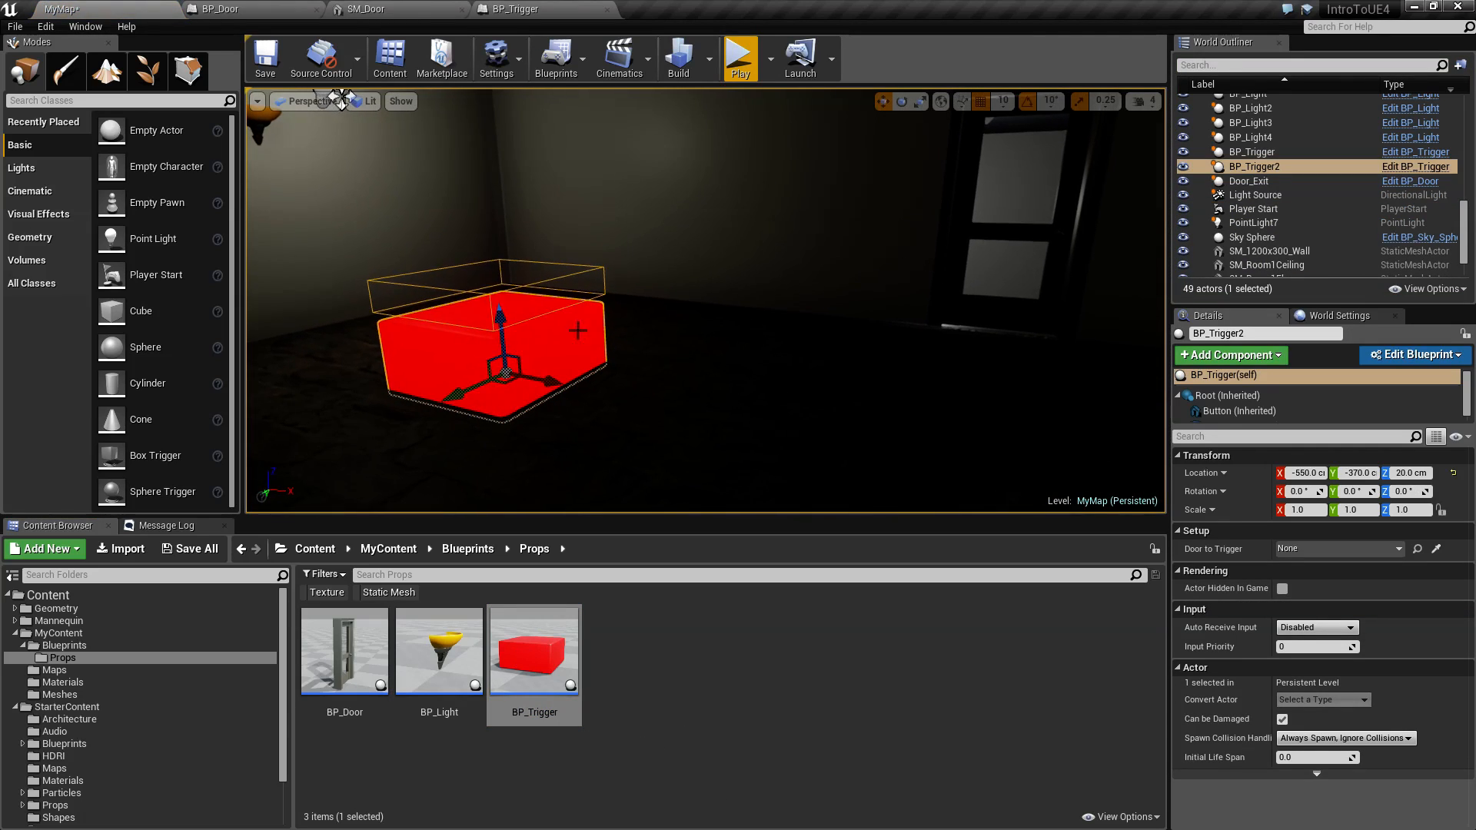
left_click(1314, 552)
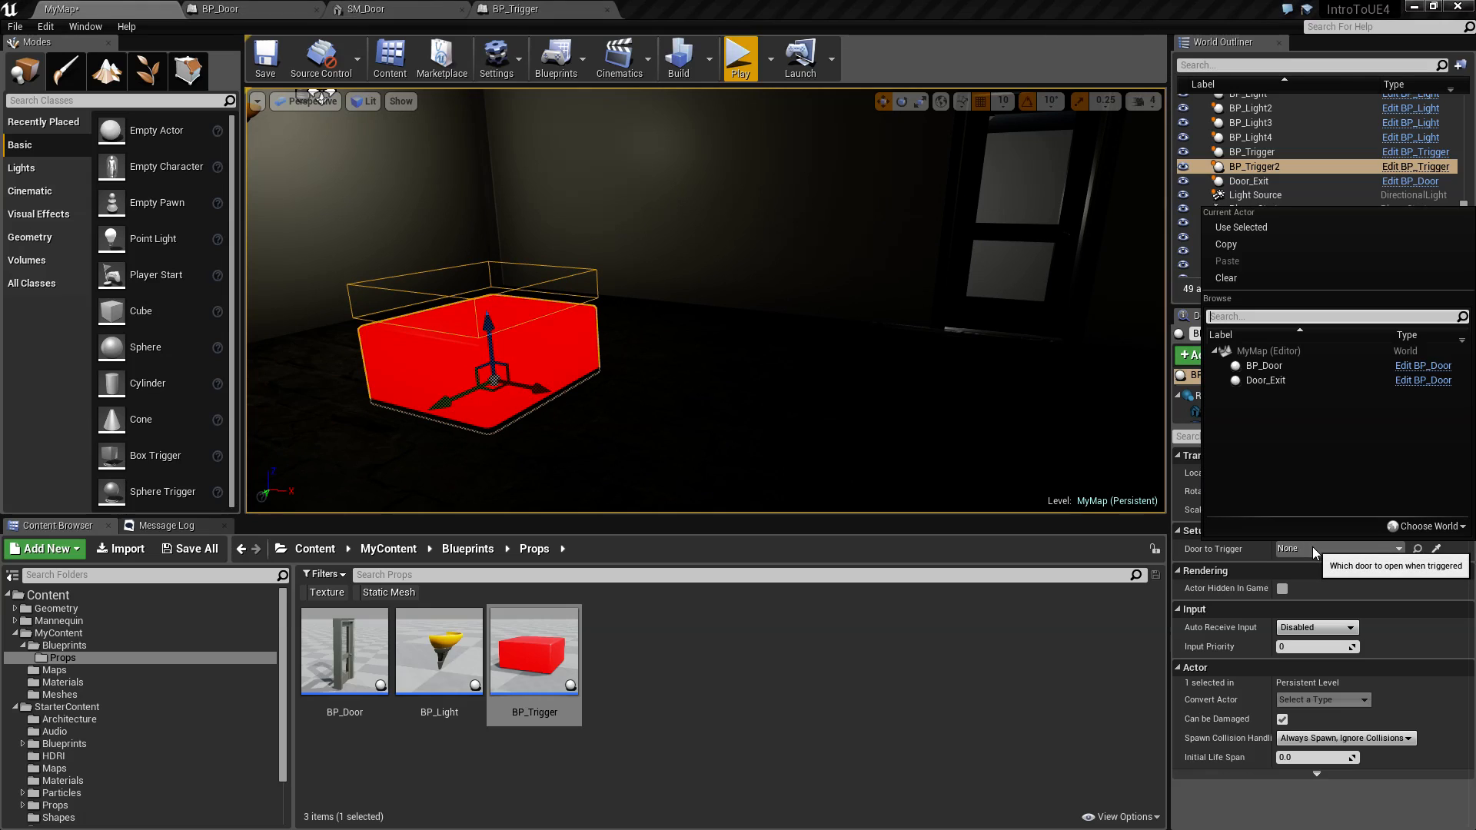
Step: Rename the door between the two rooms to Room1Door
left_click(1014, 291)
left_click(1013, 290)
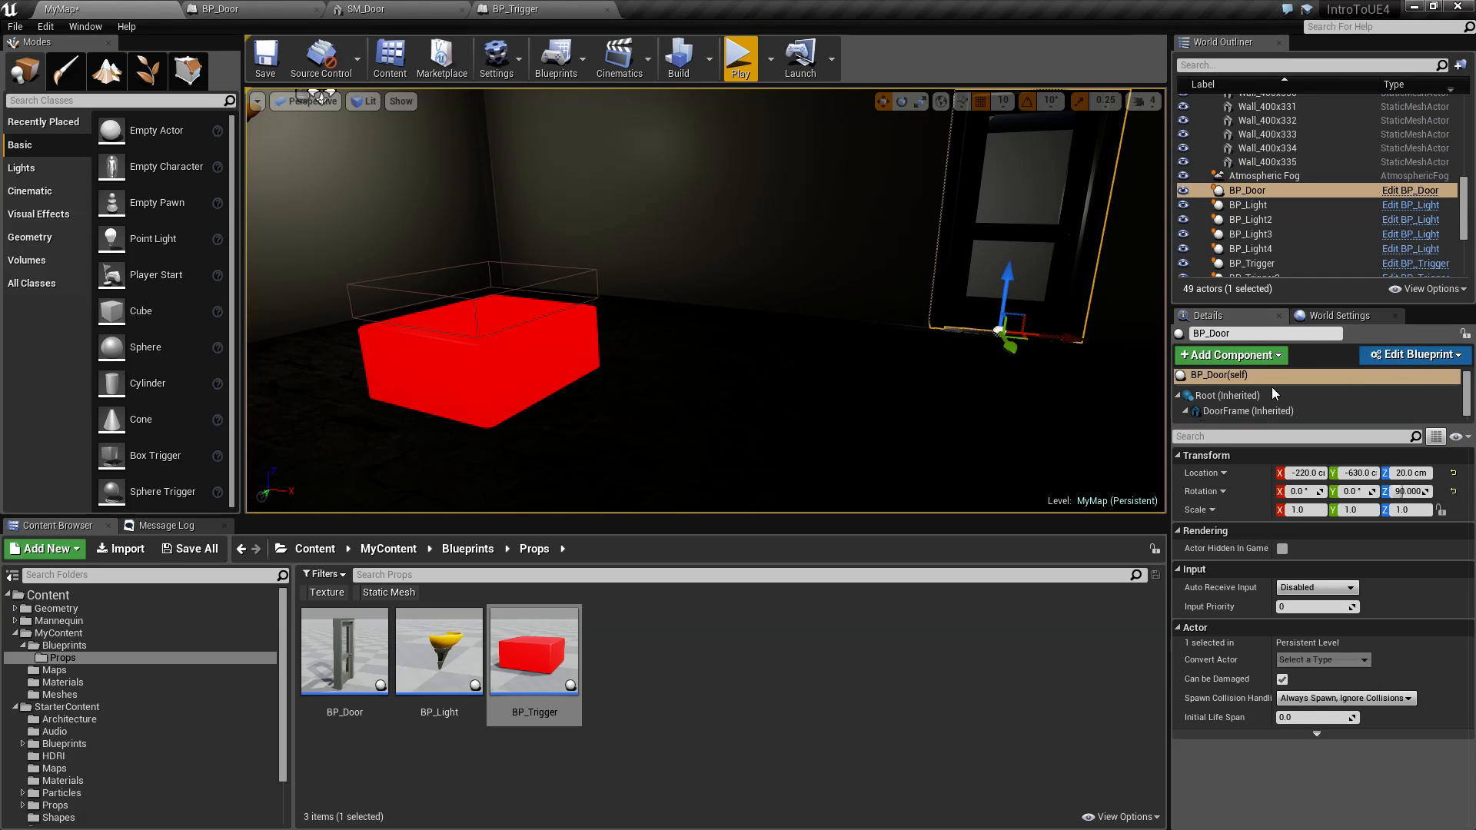
left_click(1282, 190)
type("Room1Door")
key("Return")
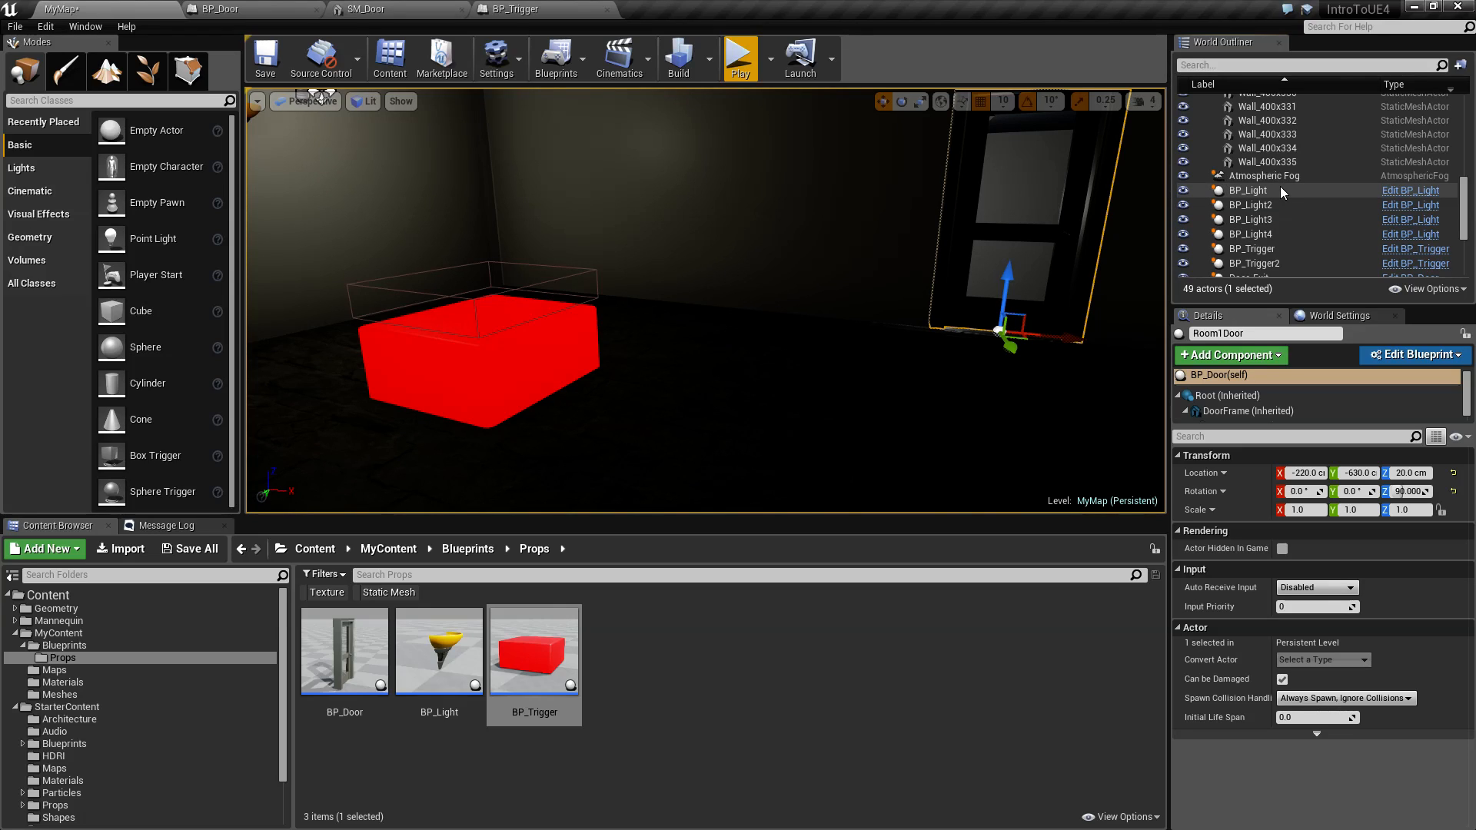
Step: Set the first room's trigger to open Room1Door through its Door to Trigger property
left_click(558, 362)
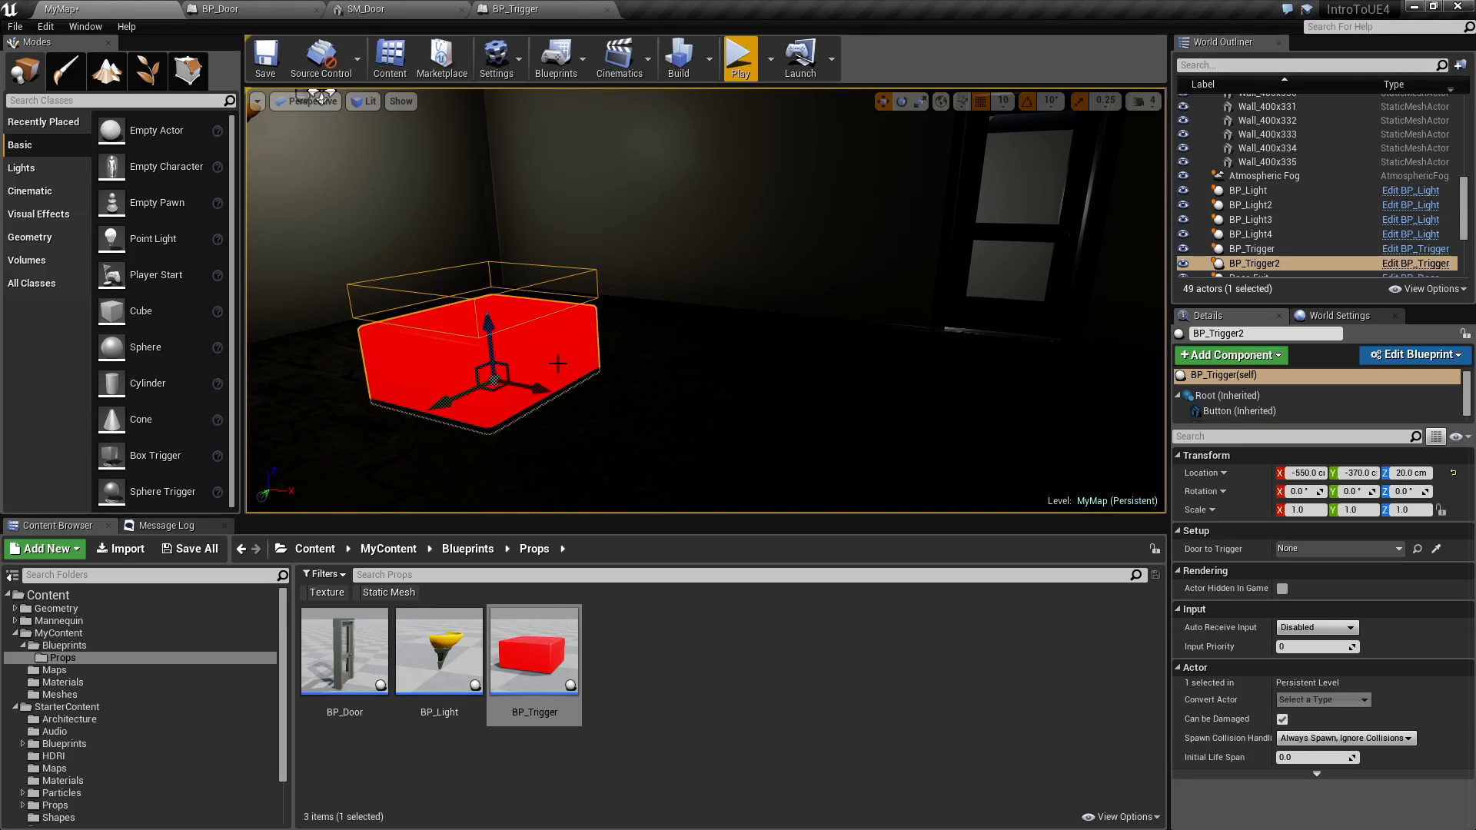
left_click(1334, 548)
left_click(1245, 372)
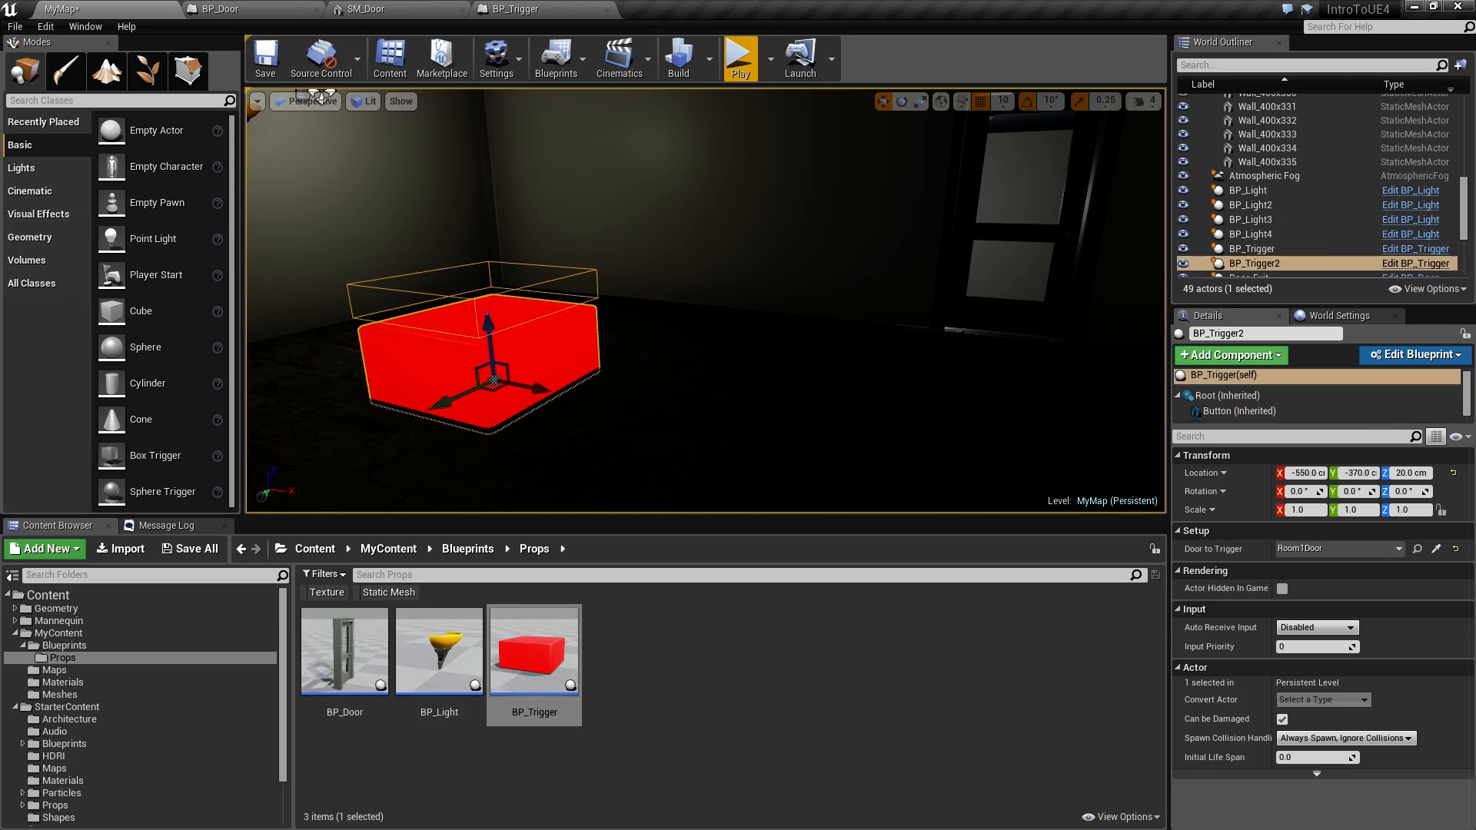
Step: Play the level, run the character over the first room's trigger, test walking through Room1Door, and end the play session
left_click(739, 60)
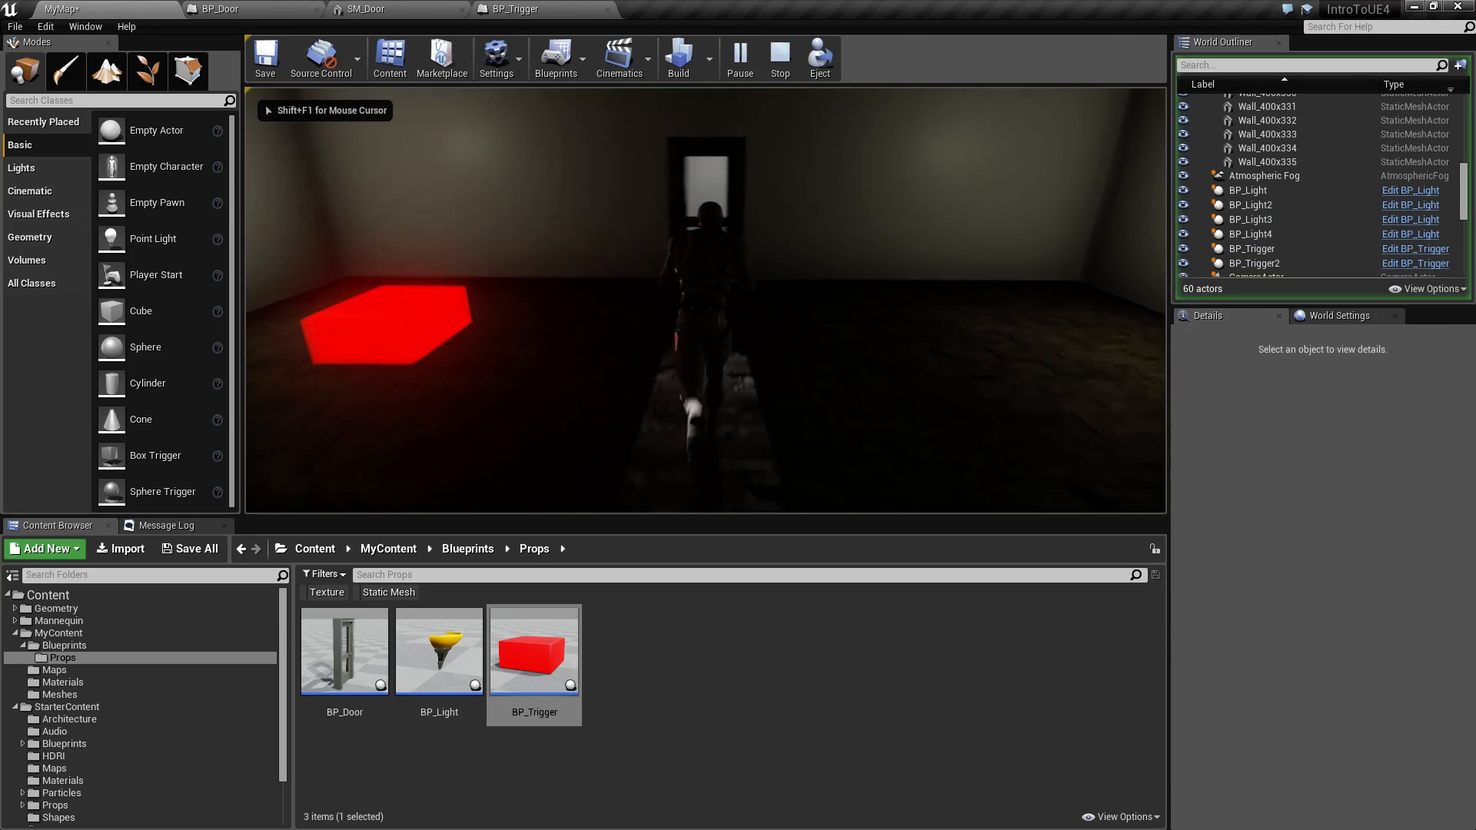
key("w")
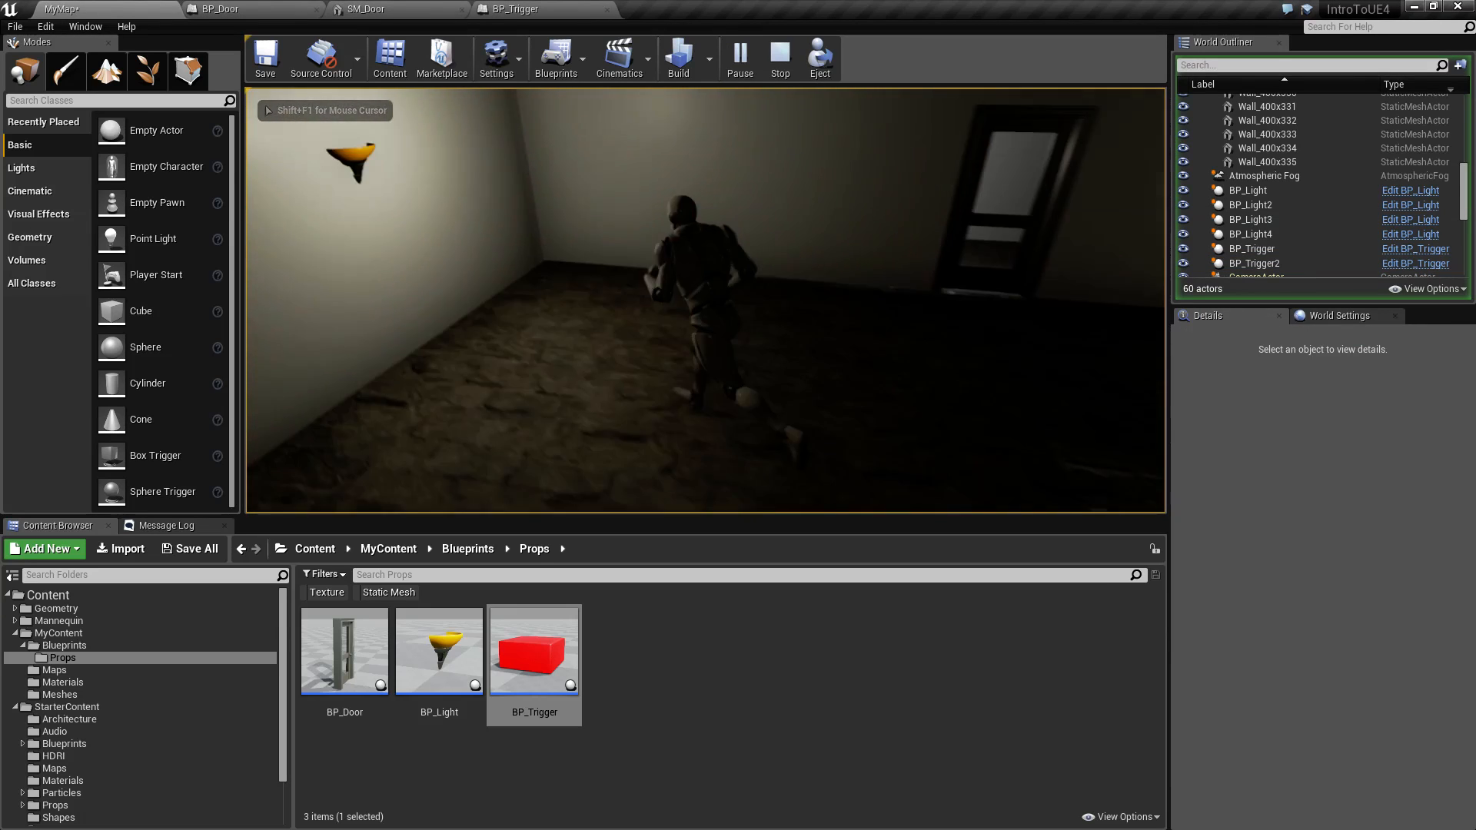
key("d")
key("d")
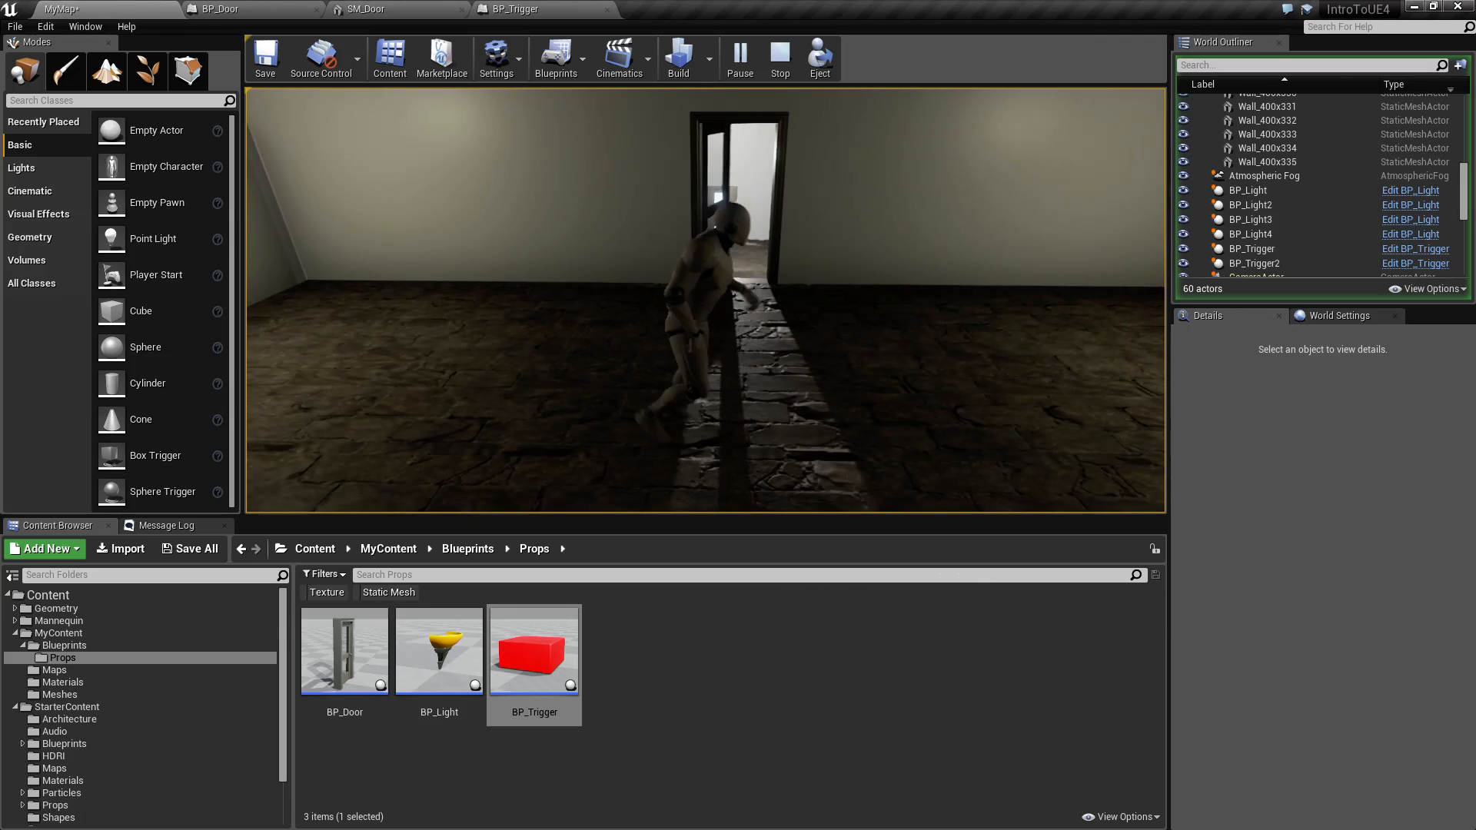
key("w")
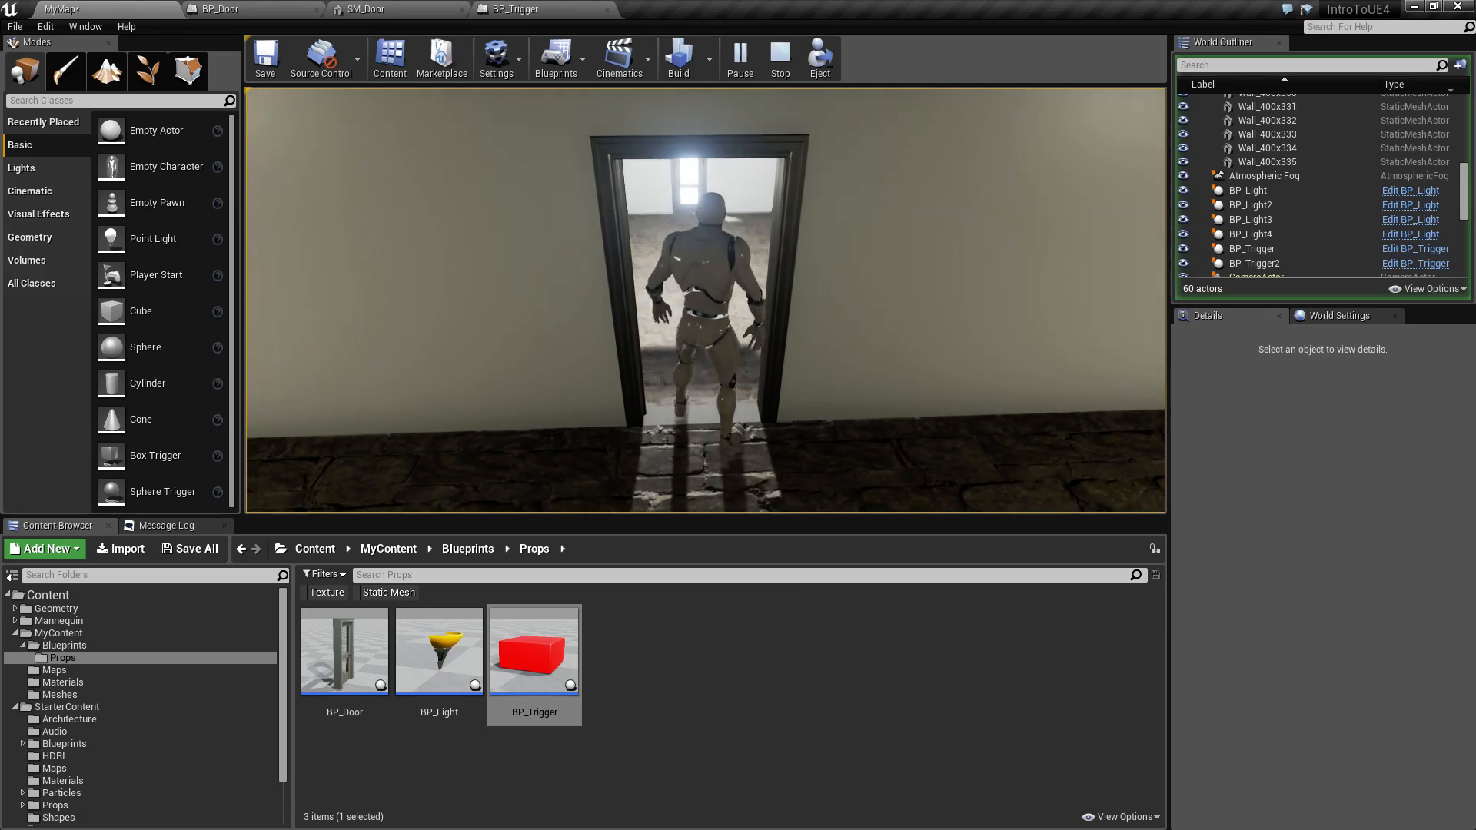
key("s")
key("w")
key("s")
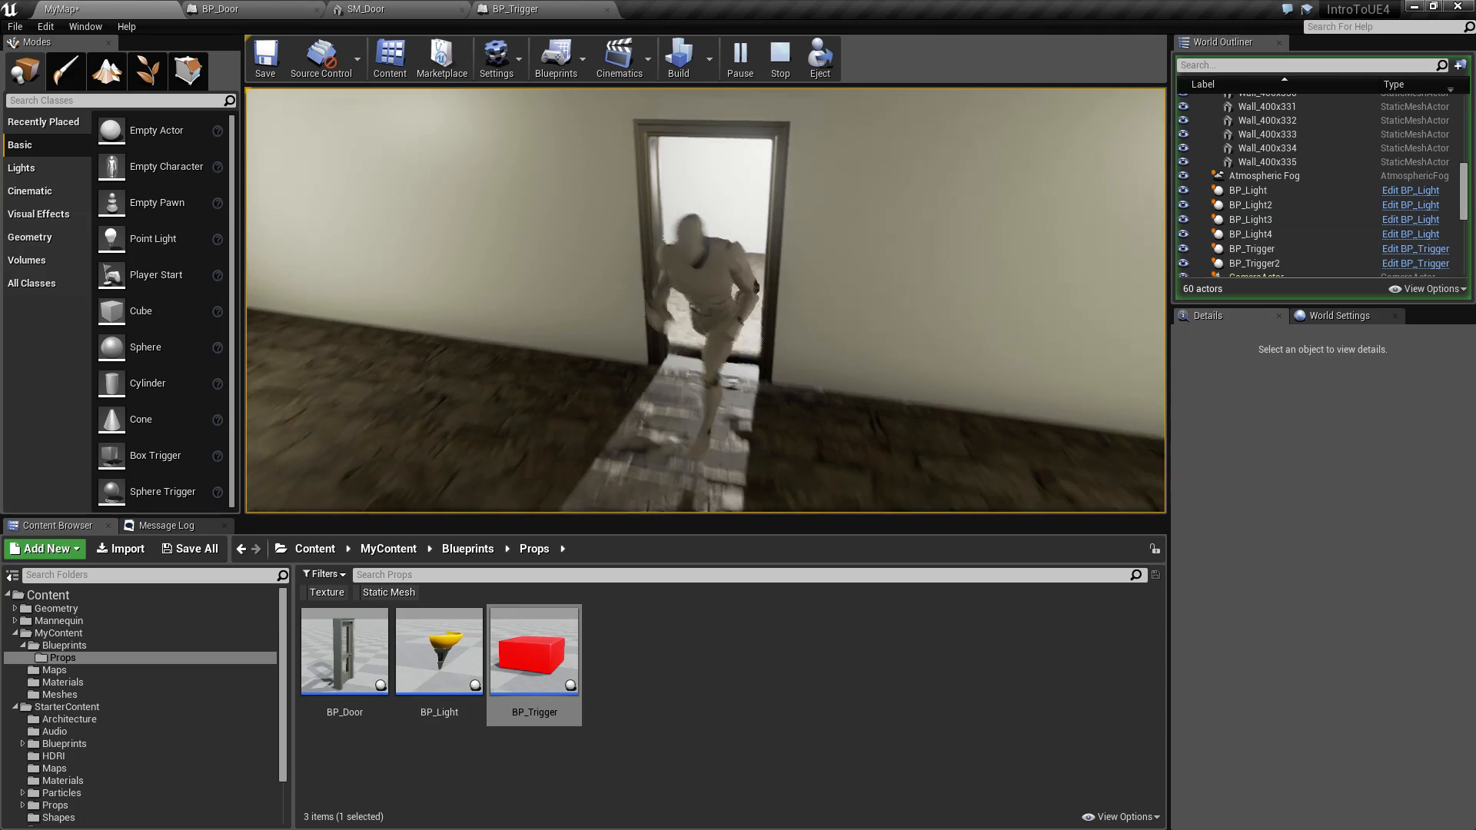
key("a")
key("d")
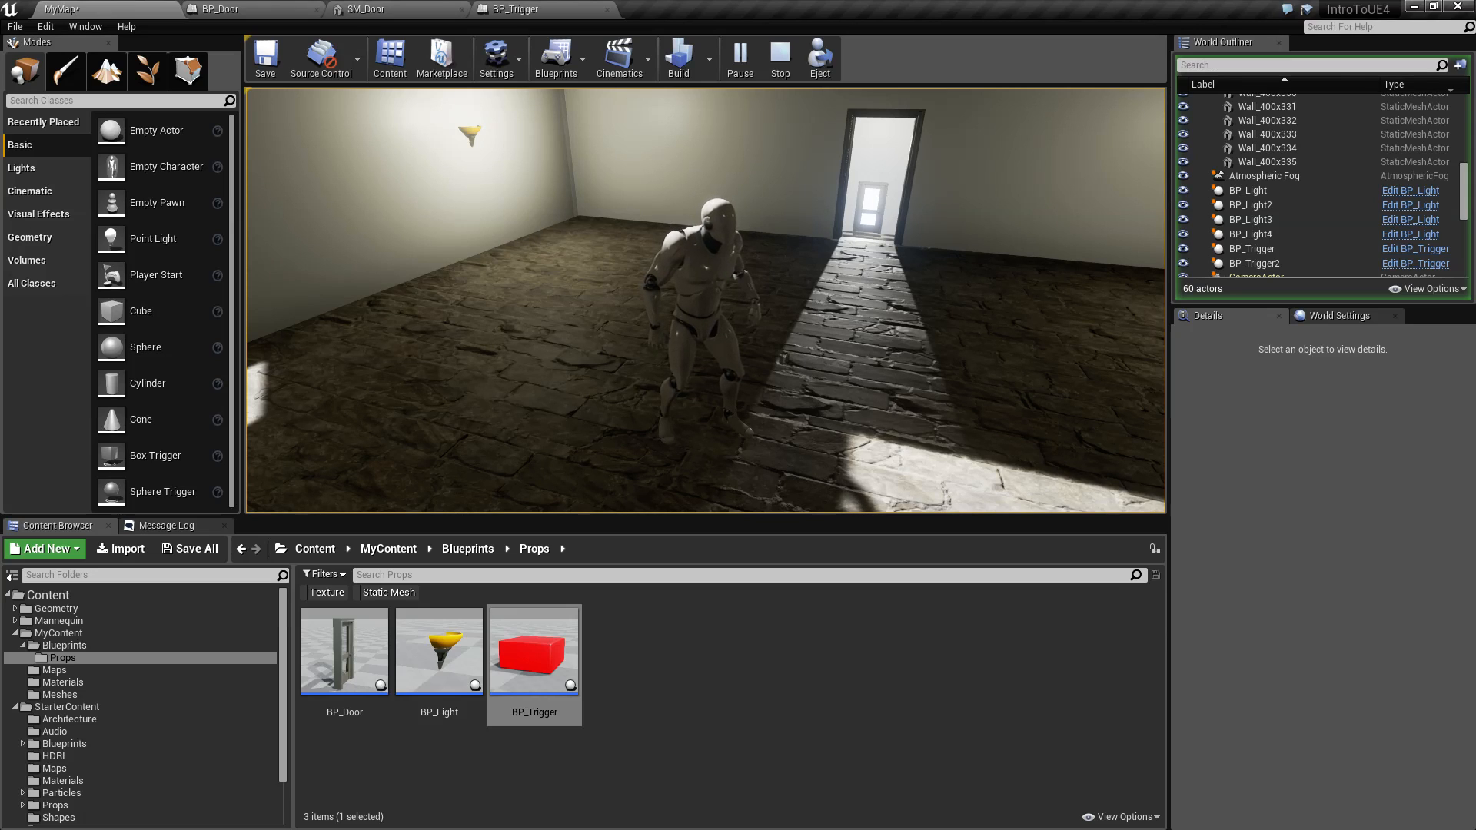
key("Escape")
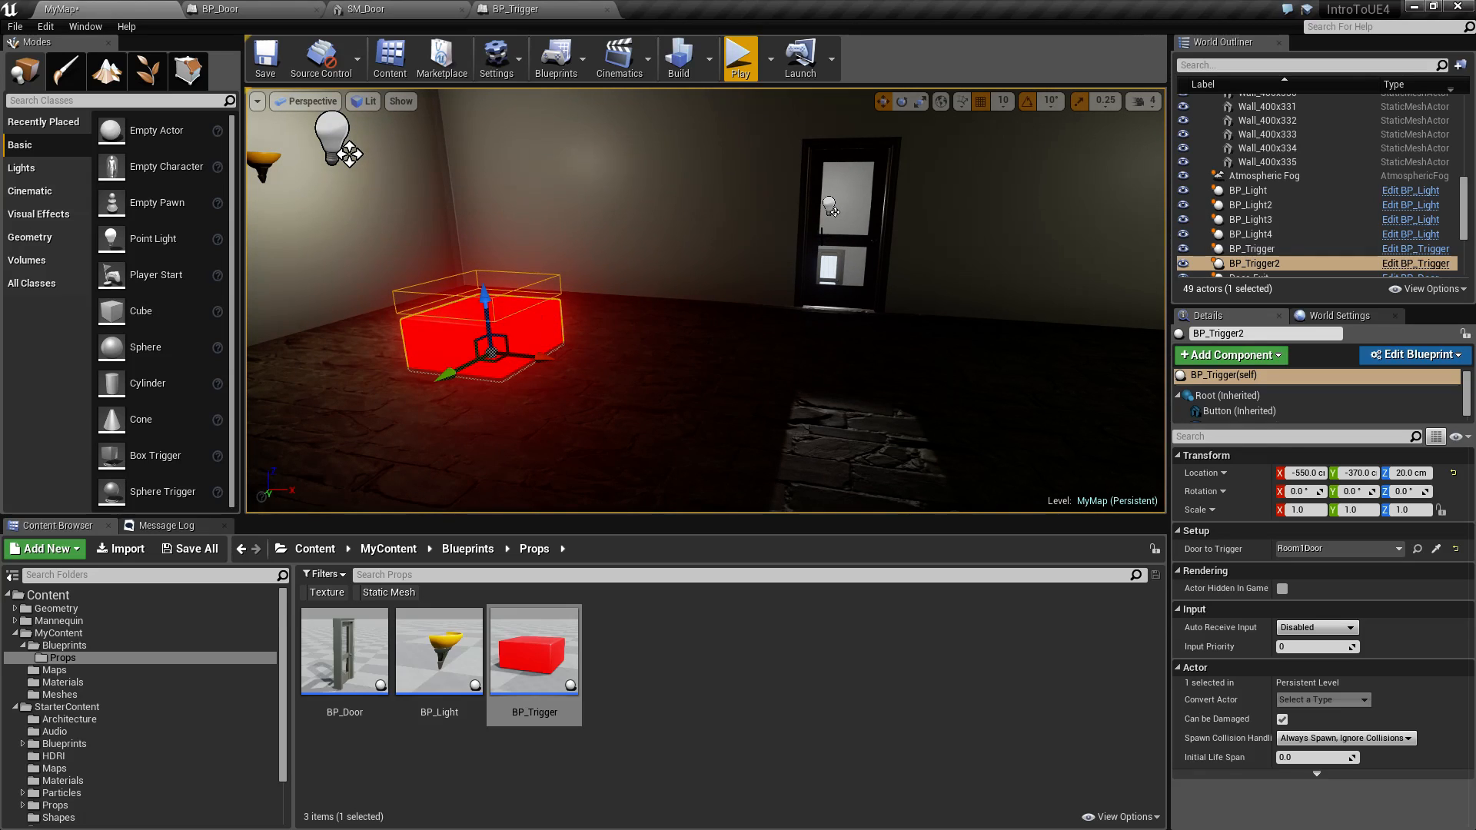
Step: Inspect Room1Door and the lower room's BP_Trigger with its Door to Trigger assignment
left_click(833, 210)
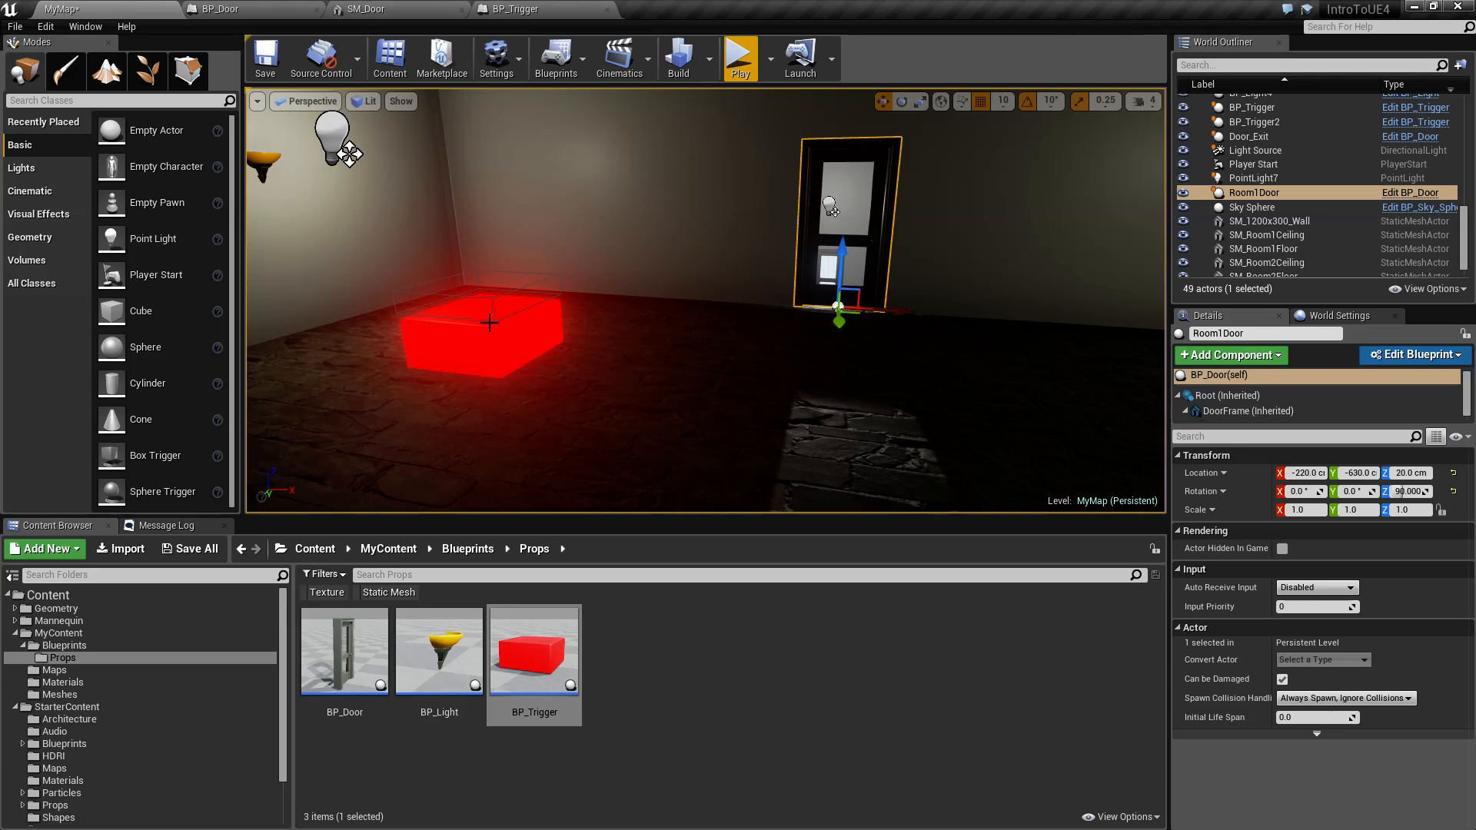
left_click_drag(685, 295, 598, 275)
right_click_drag(957, 225, 754, 254)
left_click(641, 358)
right_click_drag(642, 357, 808, 323)
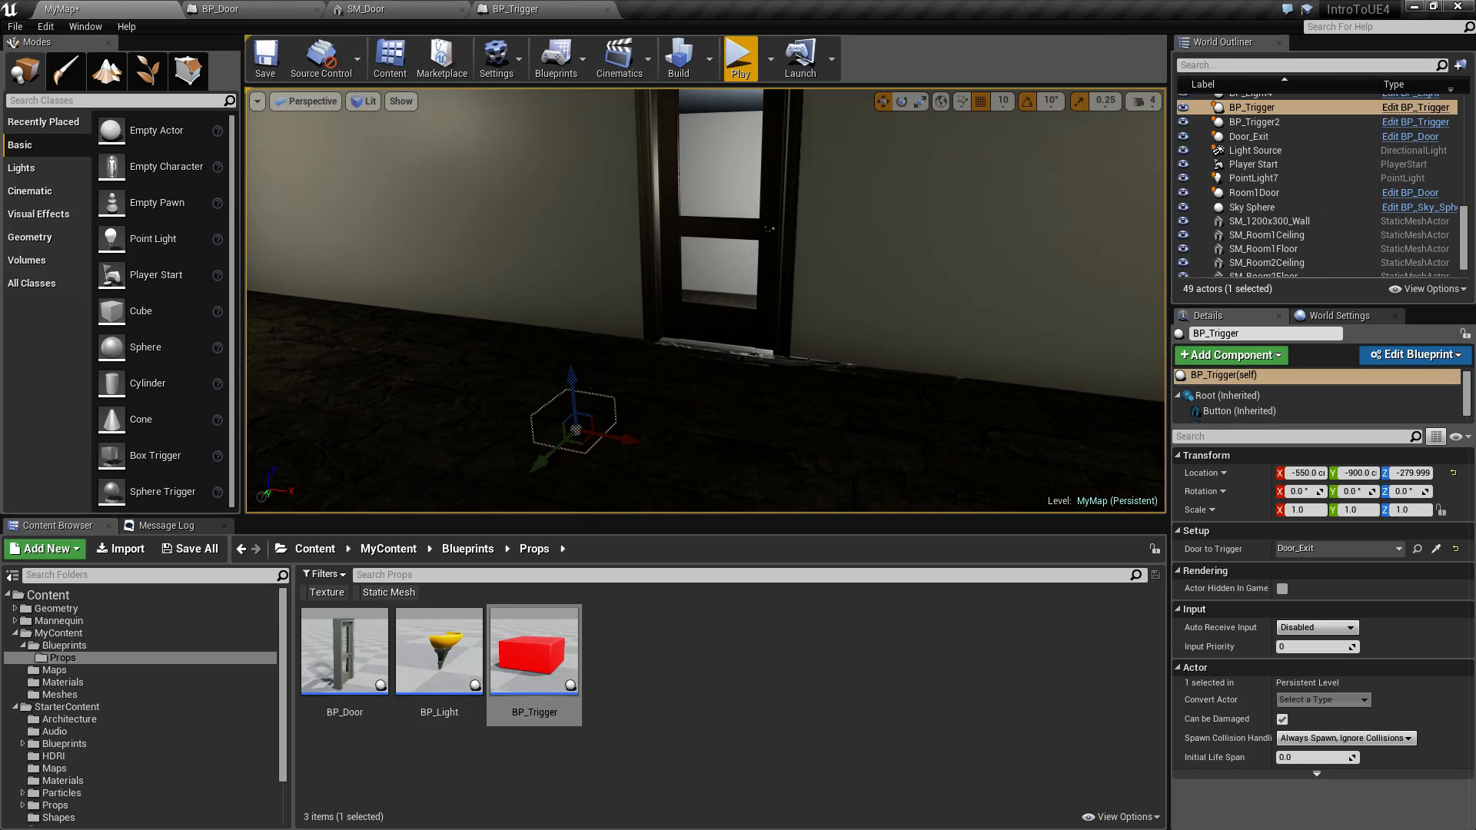
Step: Delete the first room's trigger and Room1Door from the level
left_click(776, 338)
key("Delete")
left_click(843, 463)
right_click_drag(843, 463, 738, 413)
left_click(616, 308)
key("Delete")
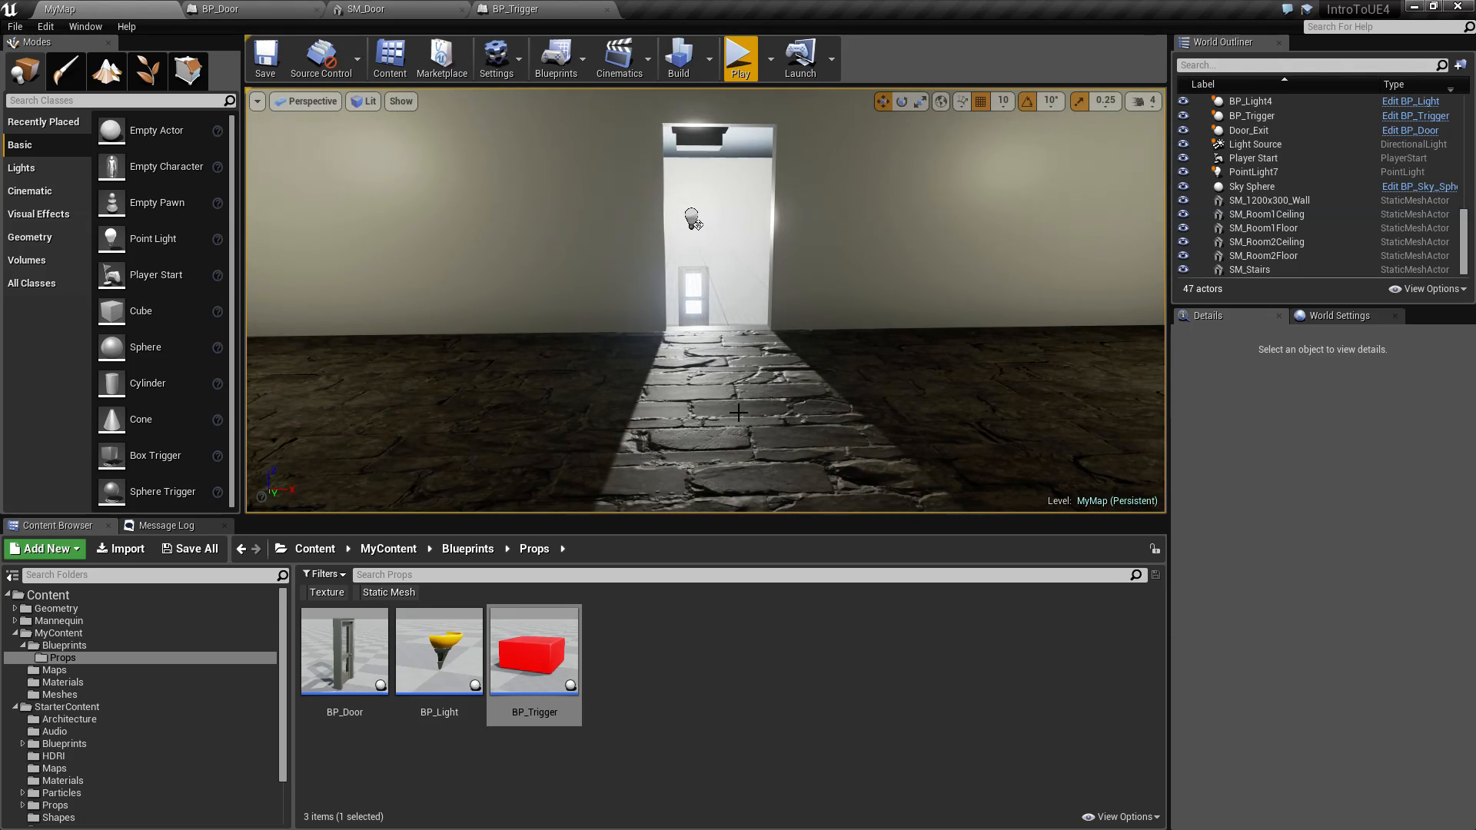
Step: Select the remaining BP_Trigger in the lower room
key("w")
right_click_drag(764, 430, 668, 462)
left_click(408, 316)
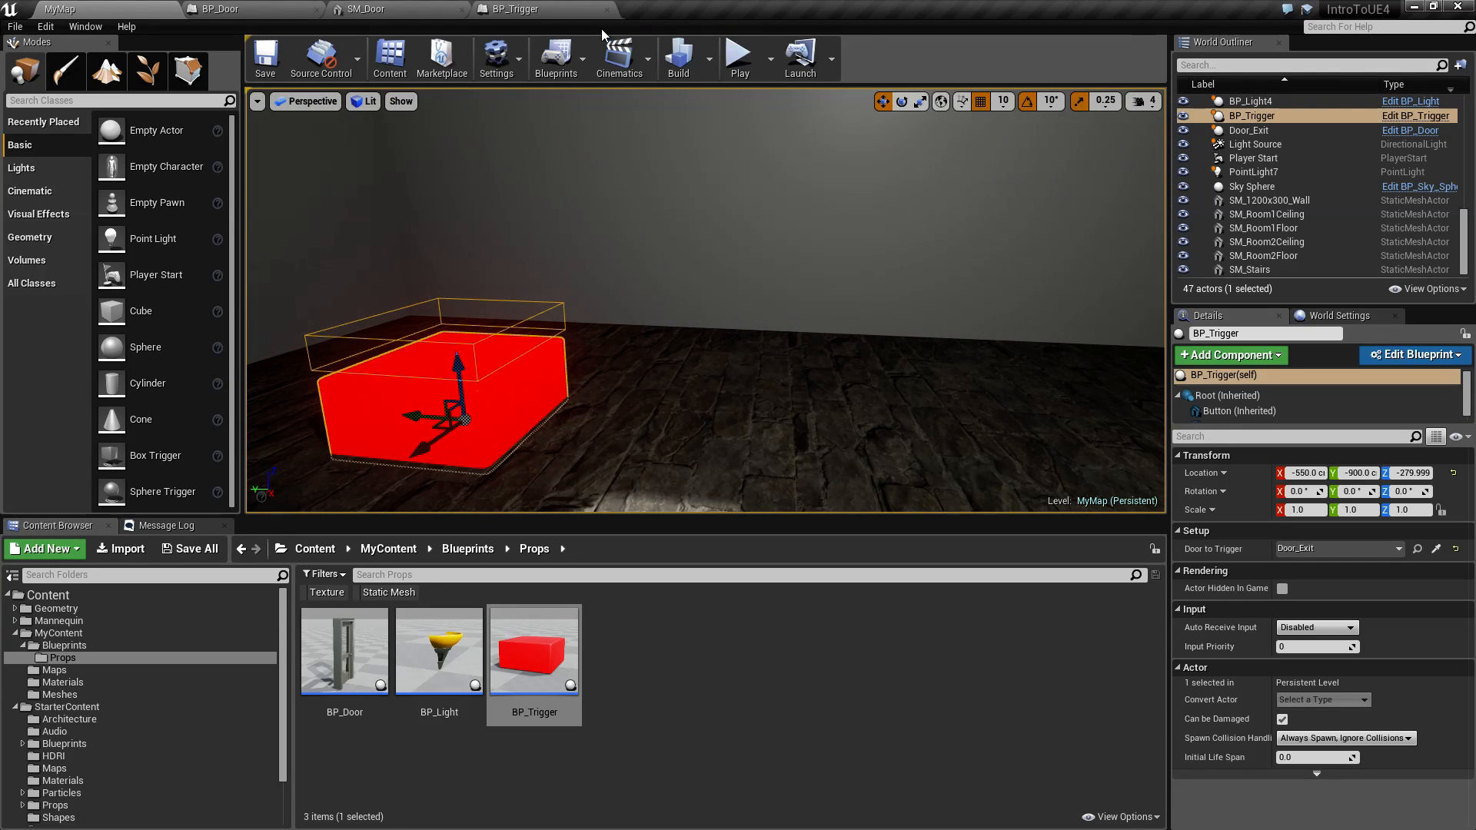
Step: Examine the Door to Trigger variable and the Open Door node it feeds in BP_Trigger's Event Graph
left_click(499, 9)
right_click_drag(528, 428, 960, 495)
right_click_drag(678, 523, 454, 443)
right_click_drag(710, 560, 527, 498)
right_click_drag(635, 460, 578, 453)
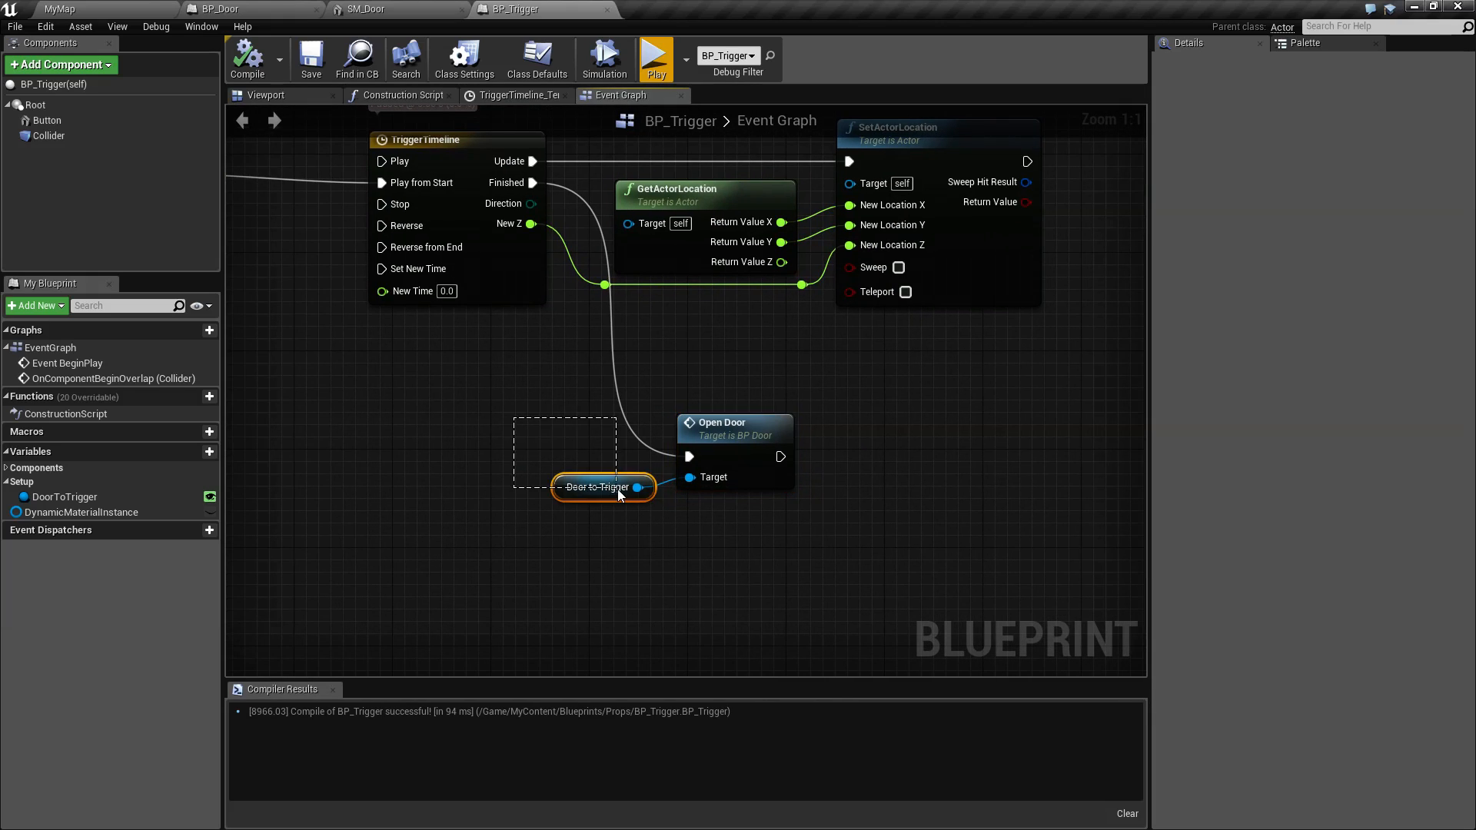
left_click_drag(617, 489, 616, 490)
left_click_drag(653, 384, 744, 525)
left_click(585, 475)
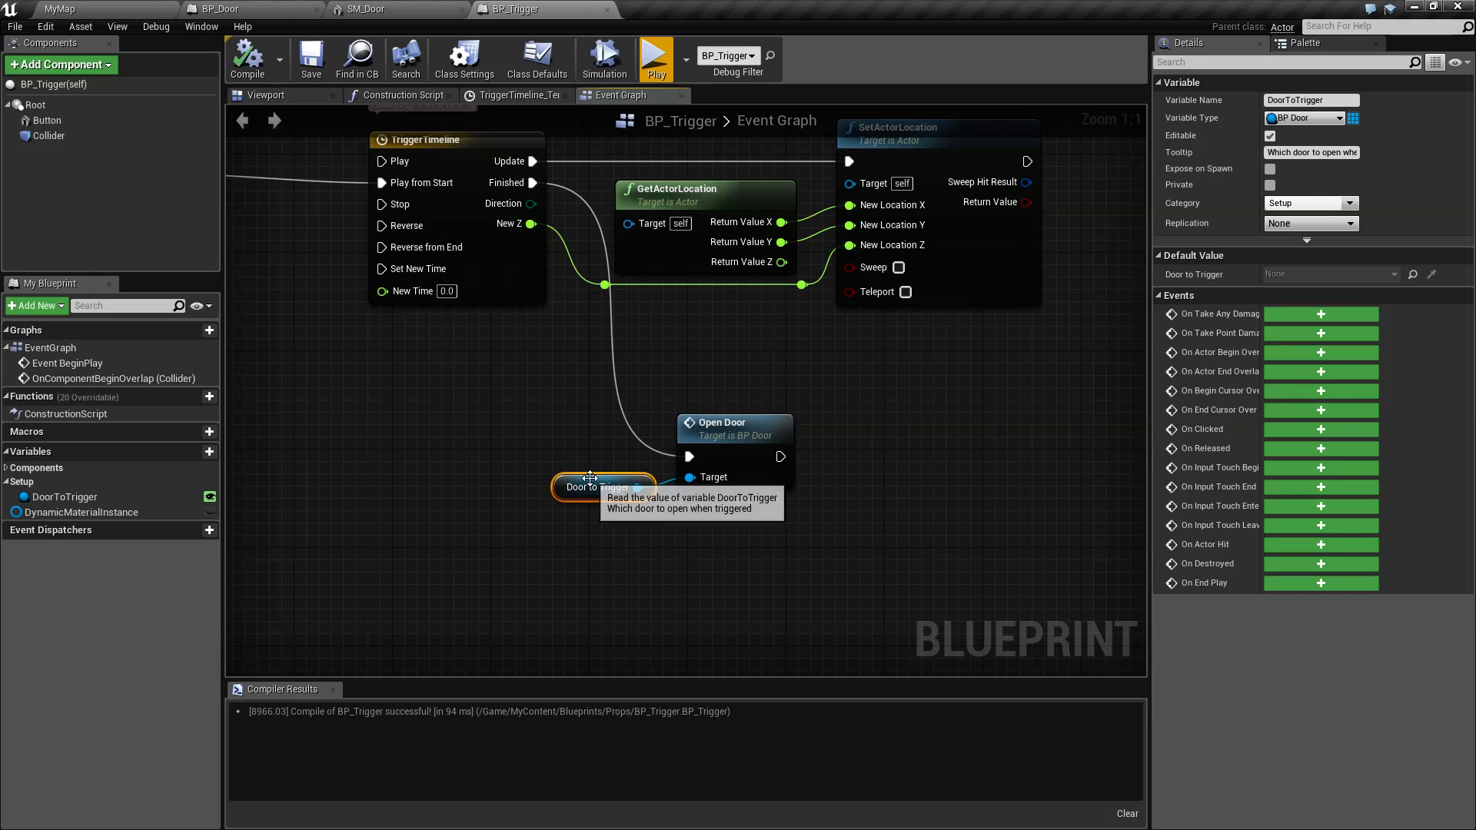
Step: Return to MyMap, reset the lower room trigger's Door to Trigger to None, and save the level
left_click(154, 9)
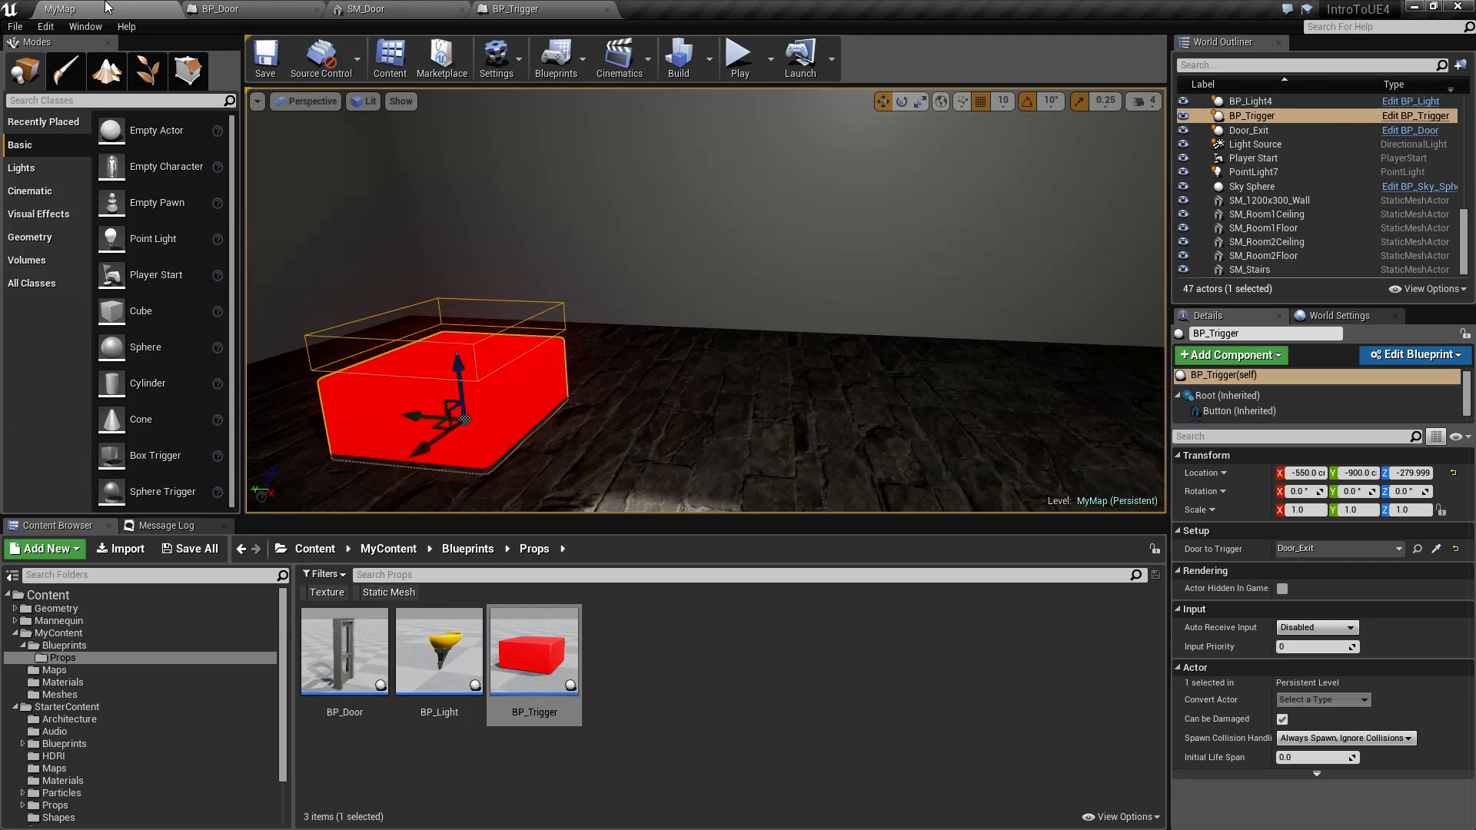
left_click(1456, 549)
left_click(266, 59)
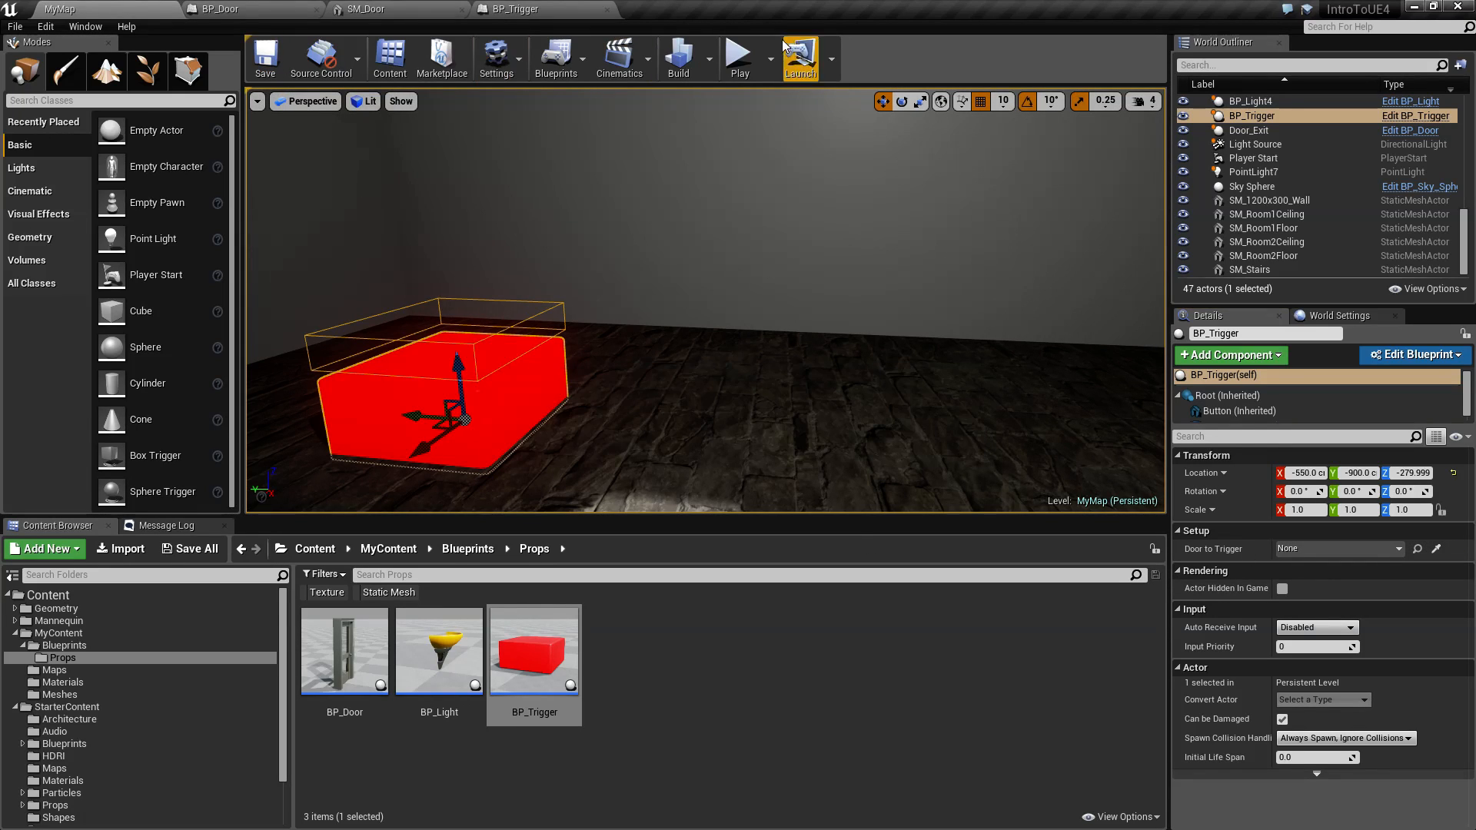
Step: Play the level and run the character over the lower room's trigger with no door assigned
left_click(738, 56)
key("w")
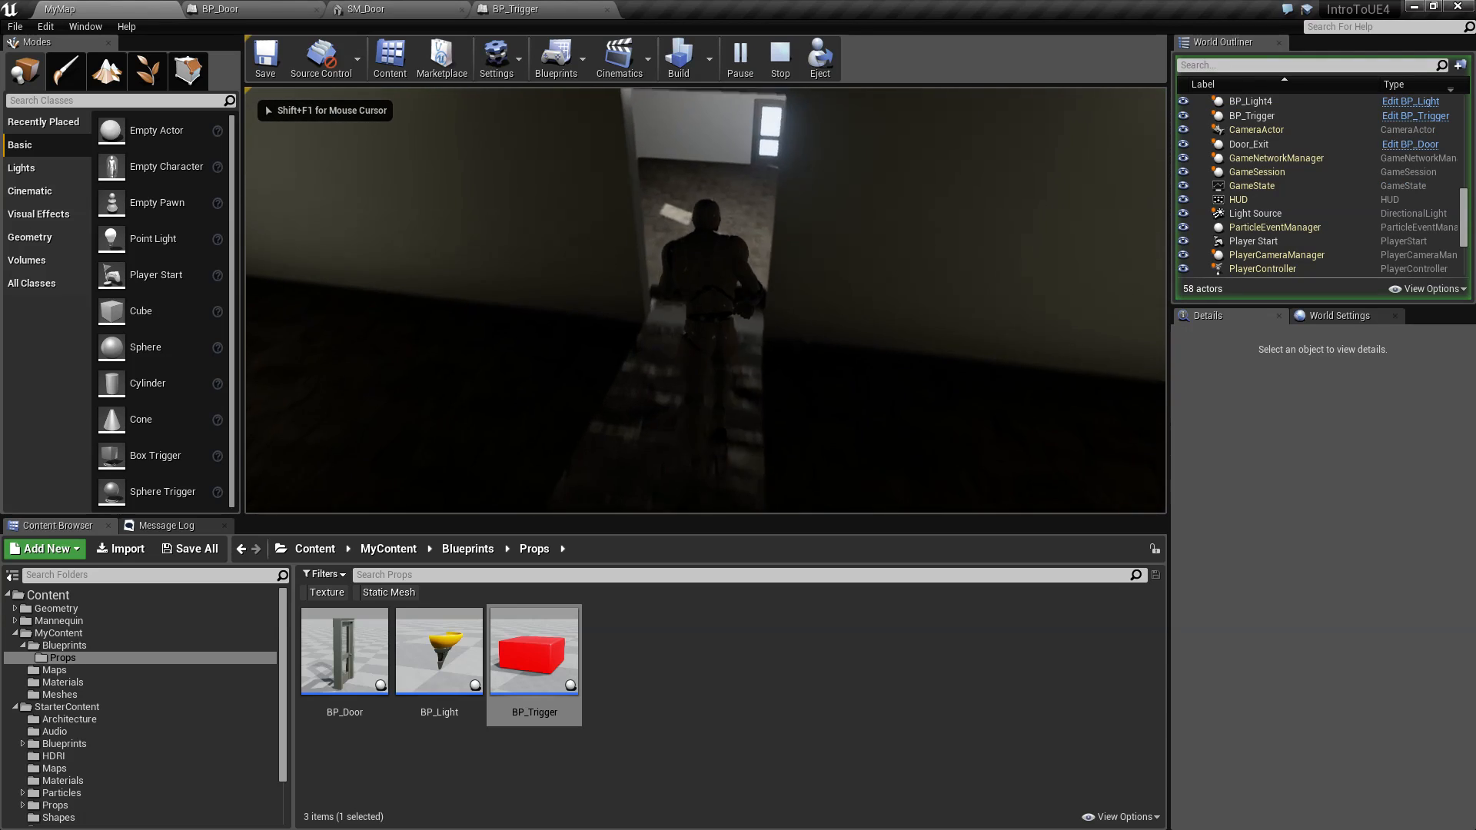
key("d")
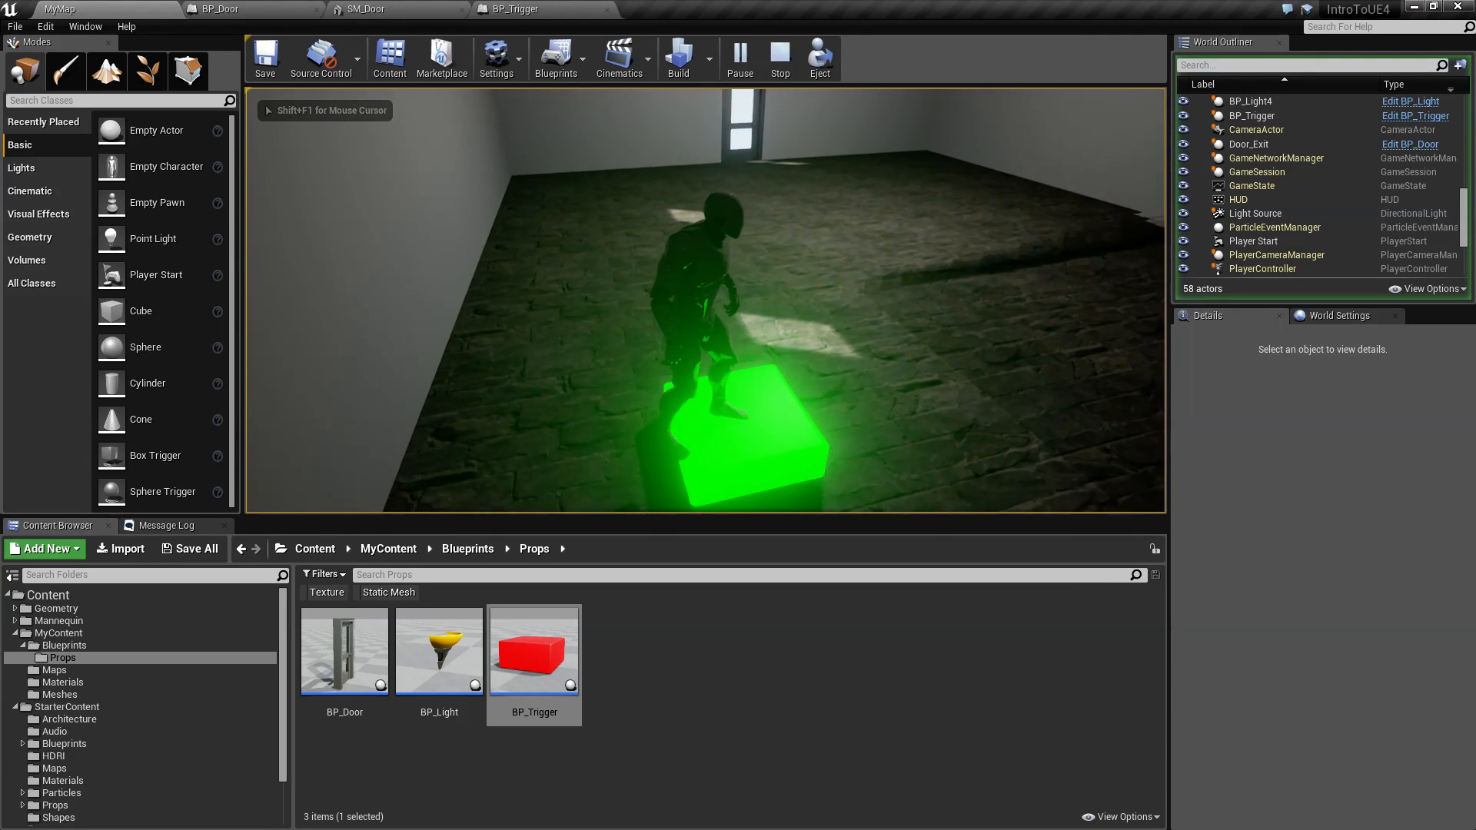
key("w")
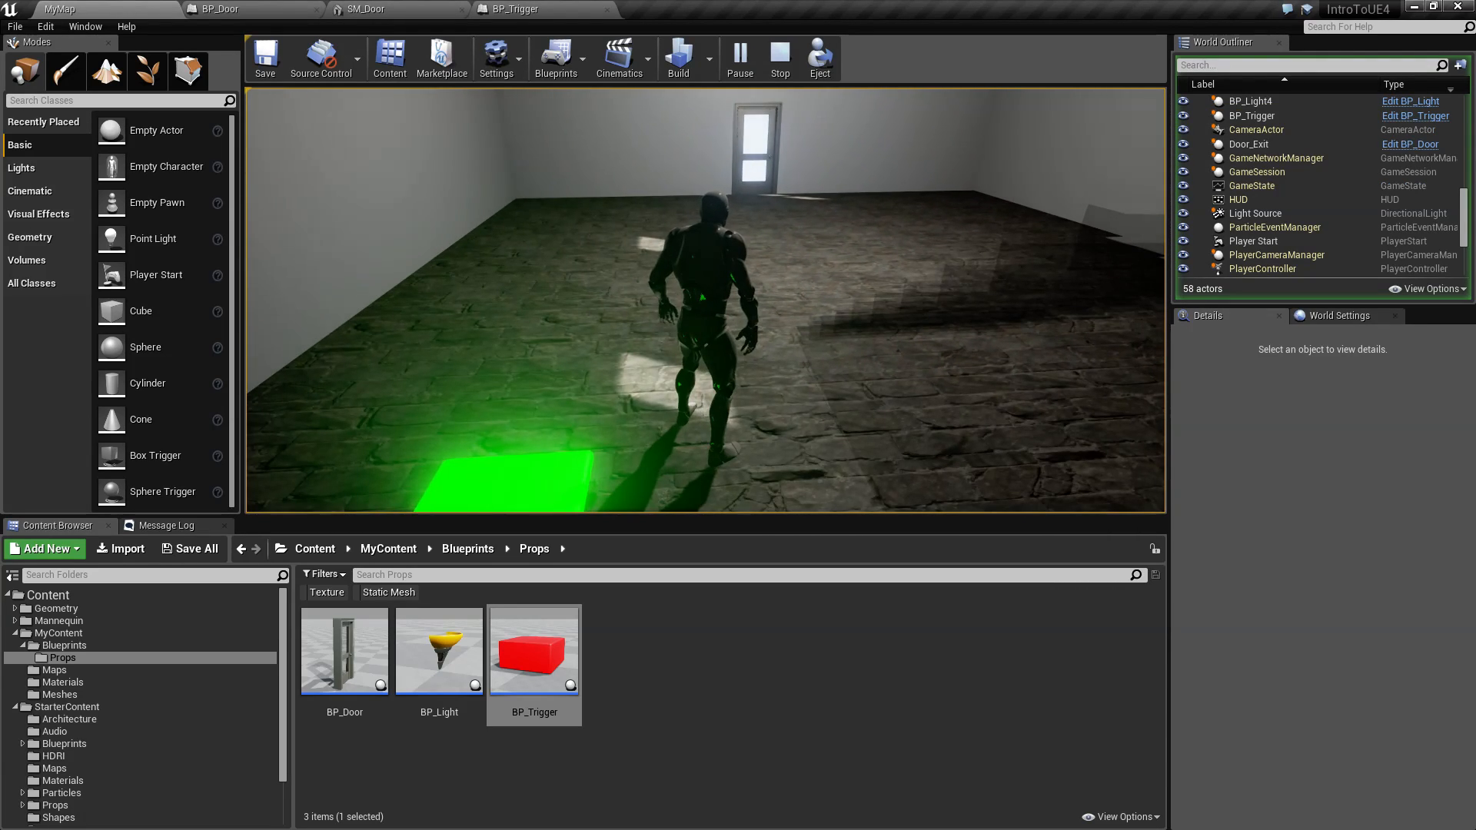
Step: Stop the play session and open the Message Log to read the Blueprint runtime error
key("Escape")
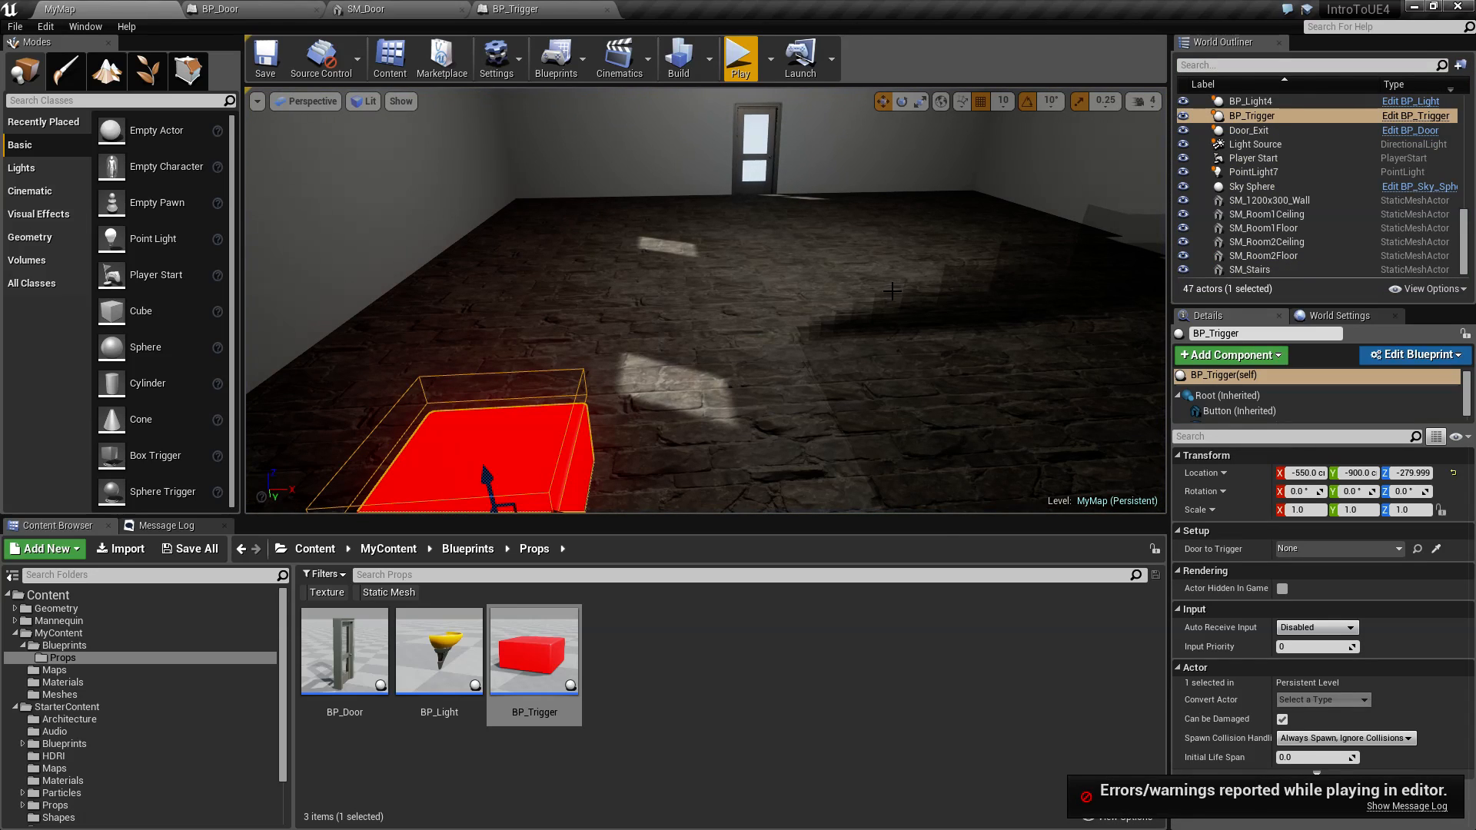
left_click(1406, 806)
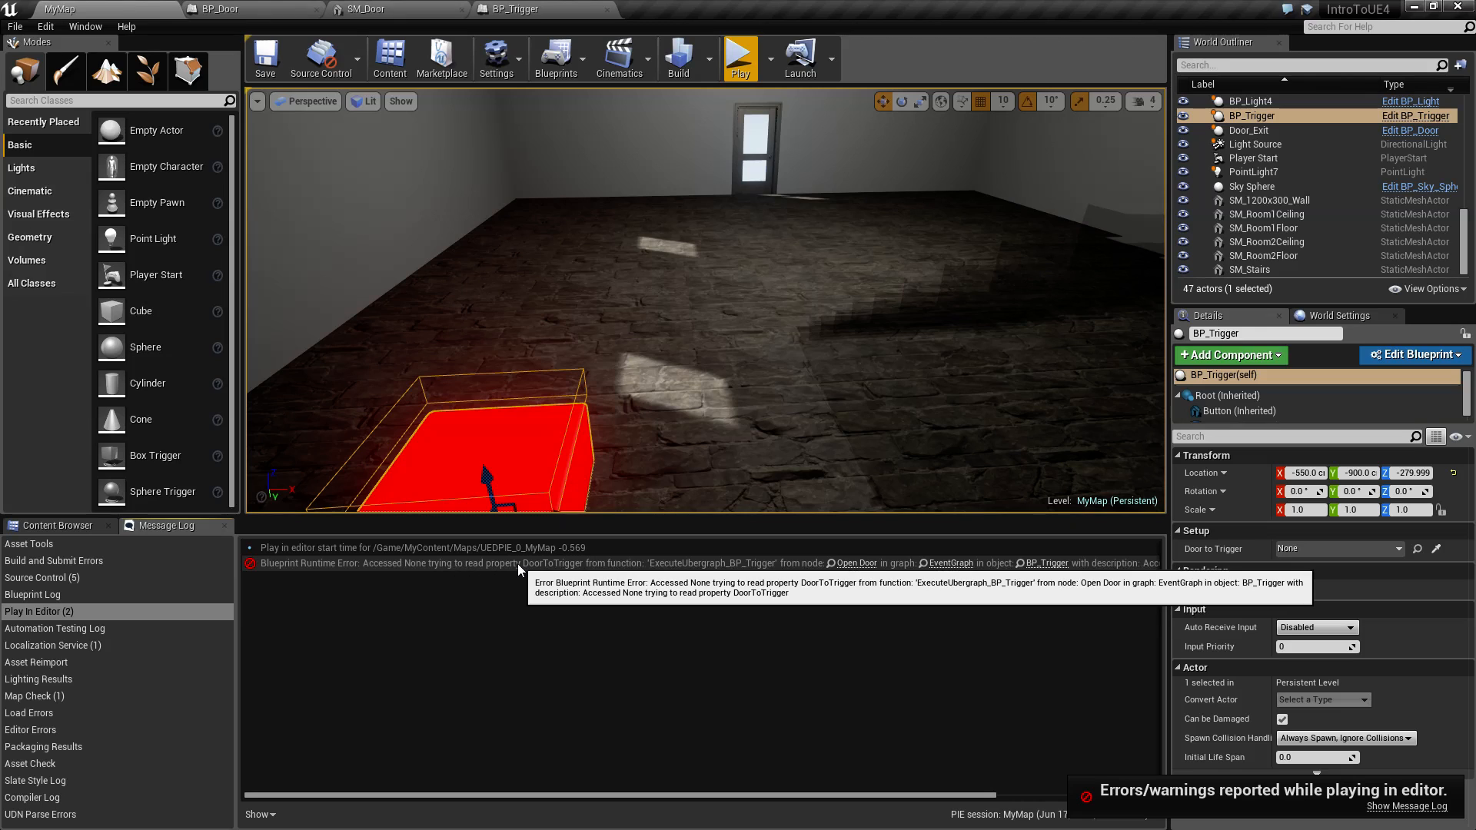
Step: Examine BP_Trigger's DoorToTrigger variable and the Open Door node it feeds, comparing them with the OpenDoor event in BP_Door
left_click(474, 8)
left_click_drag(528, 445, 603, 526)
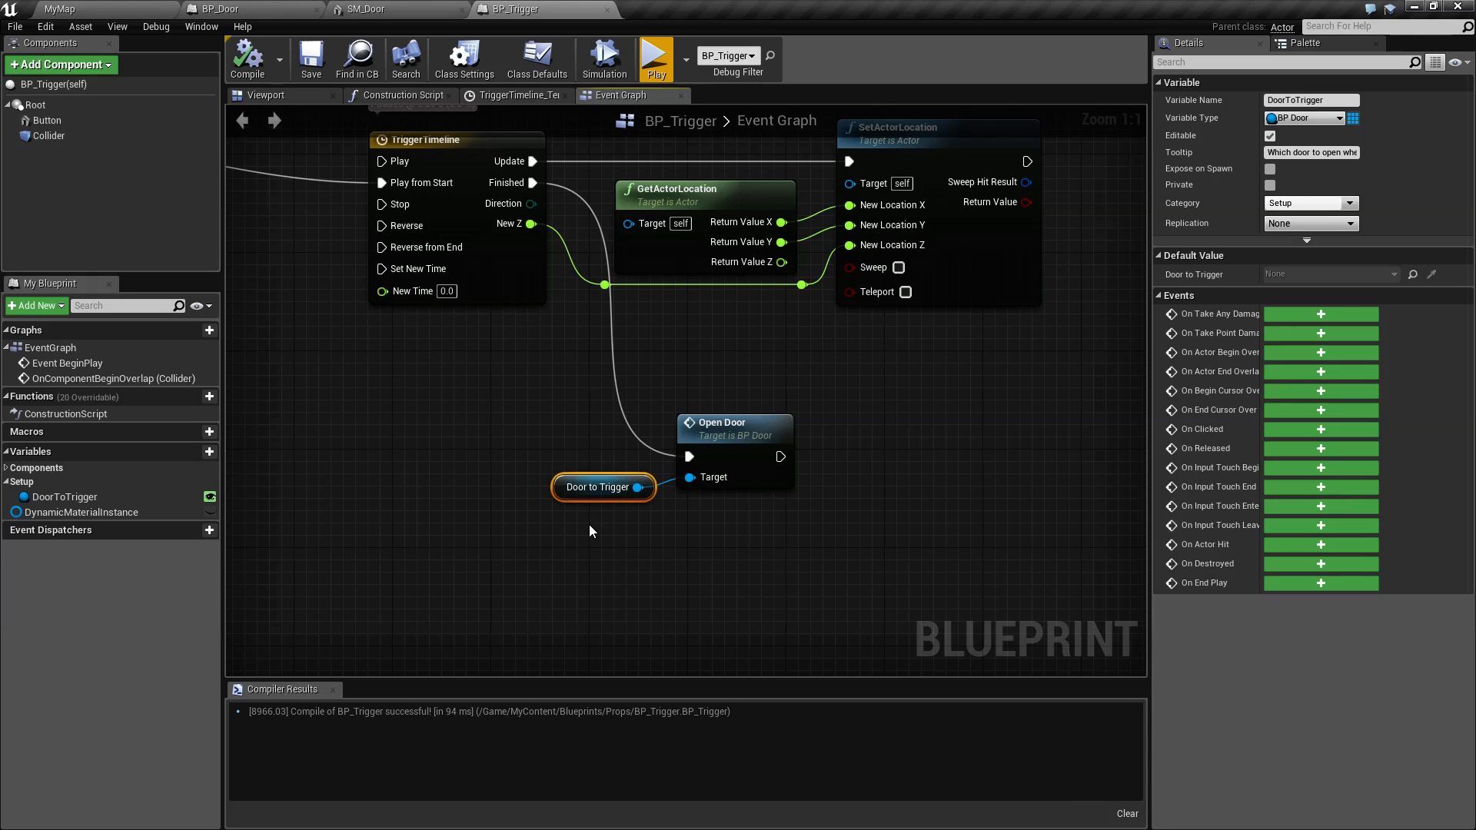
left_click(127, 496)
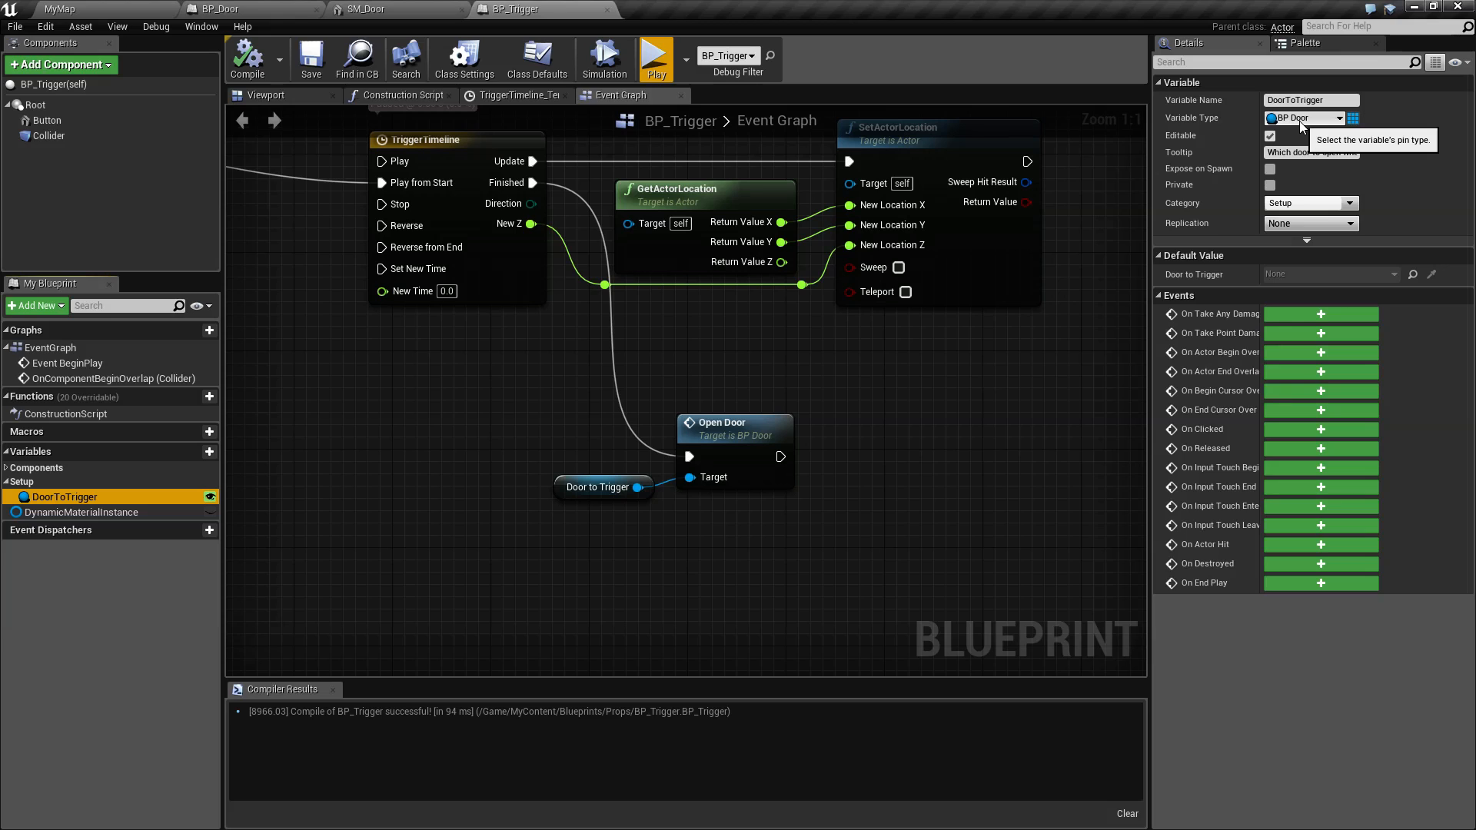
left_click(738, 422)
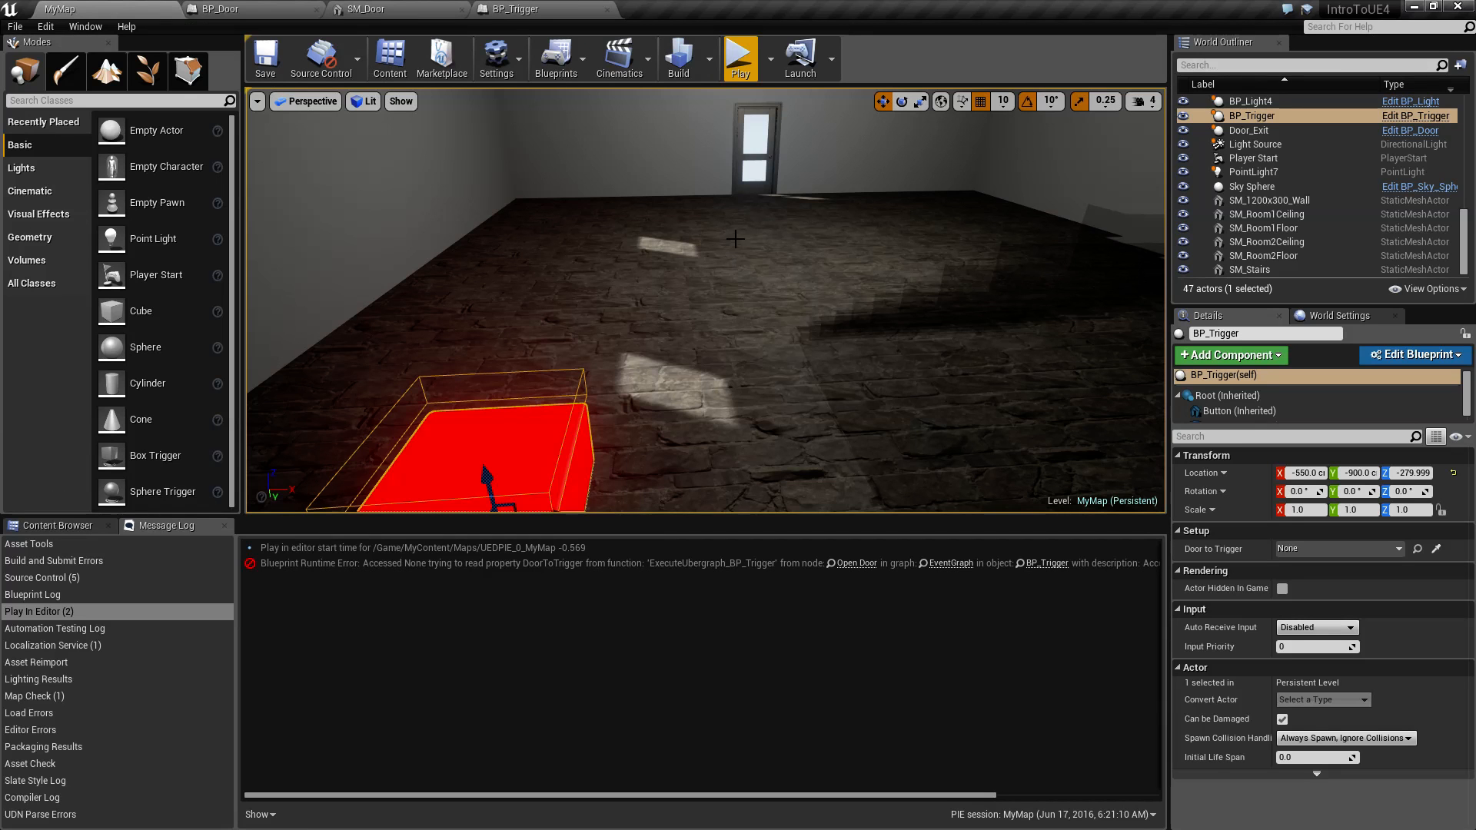
right_click_drag(766, 251, 760, 247)
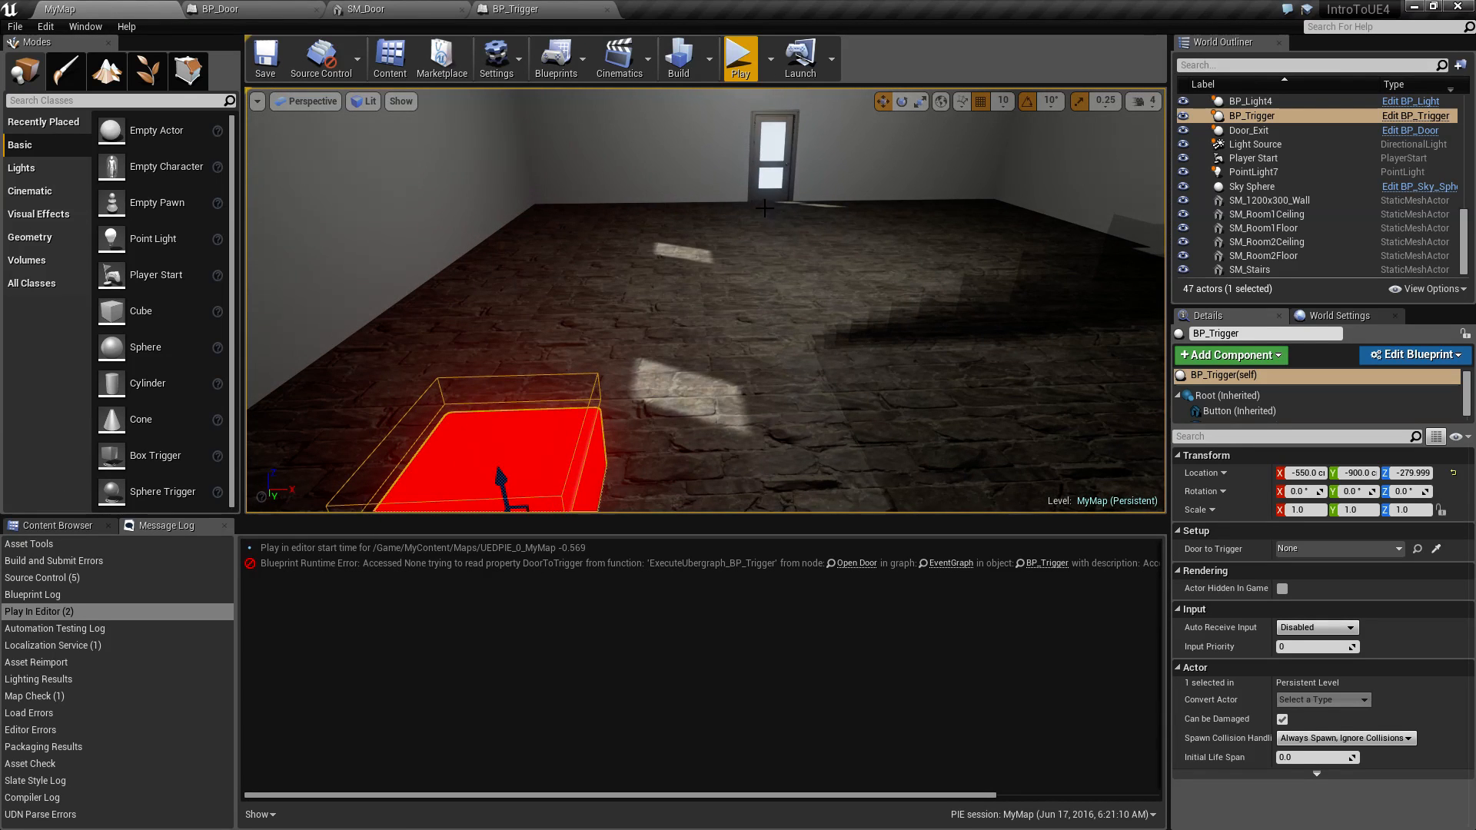
left_click(523, 8)
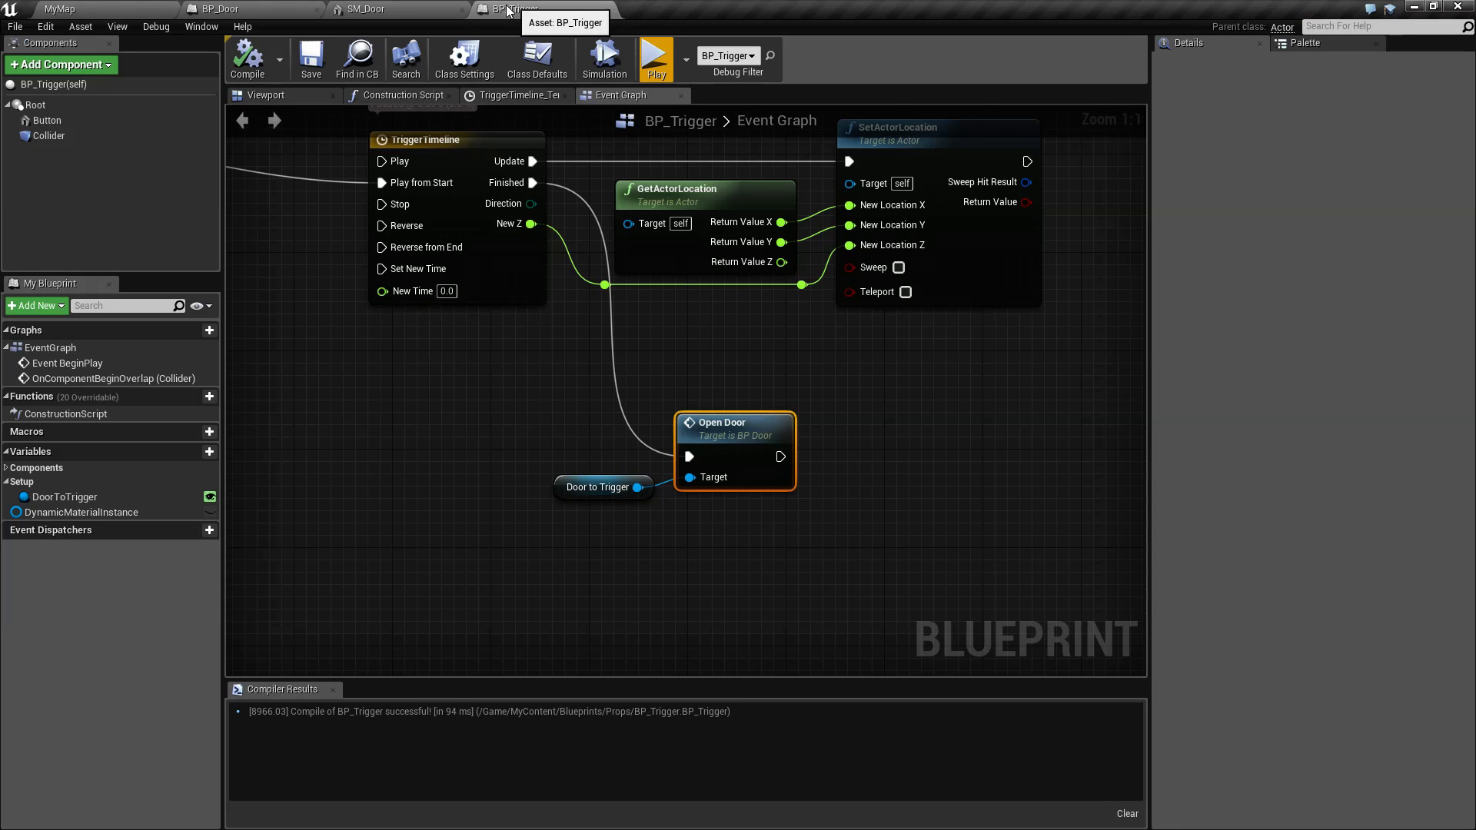
left_click(223, 9)
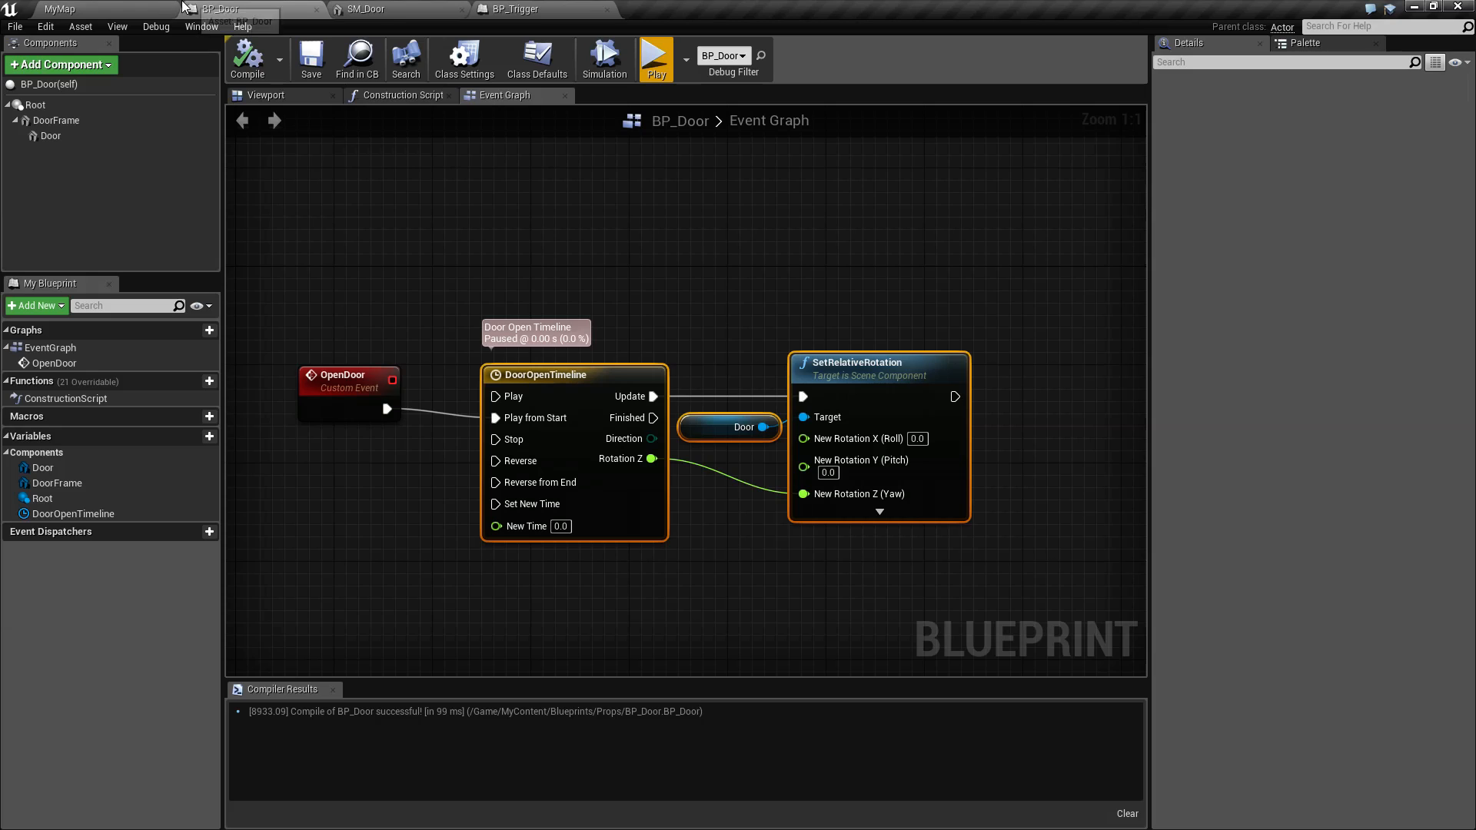
left_click(523, 7)
left_click(588, 484)
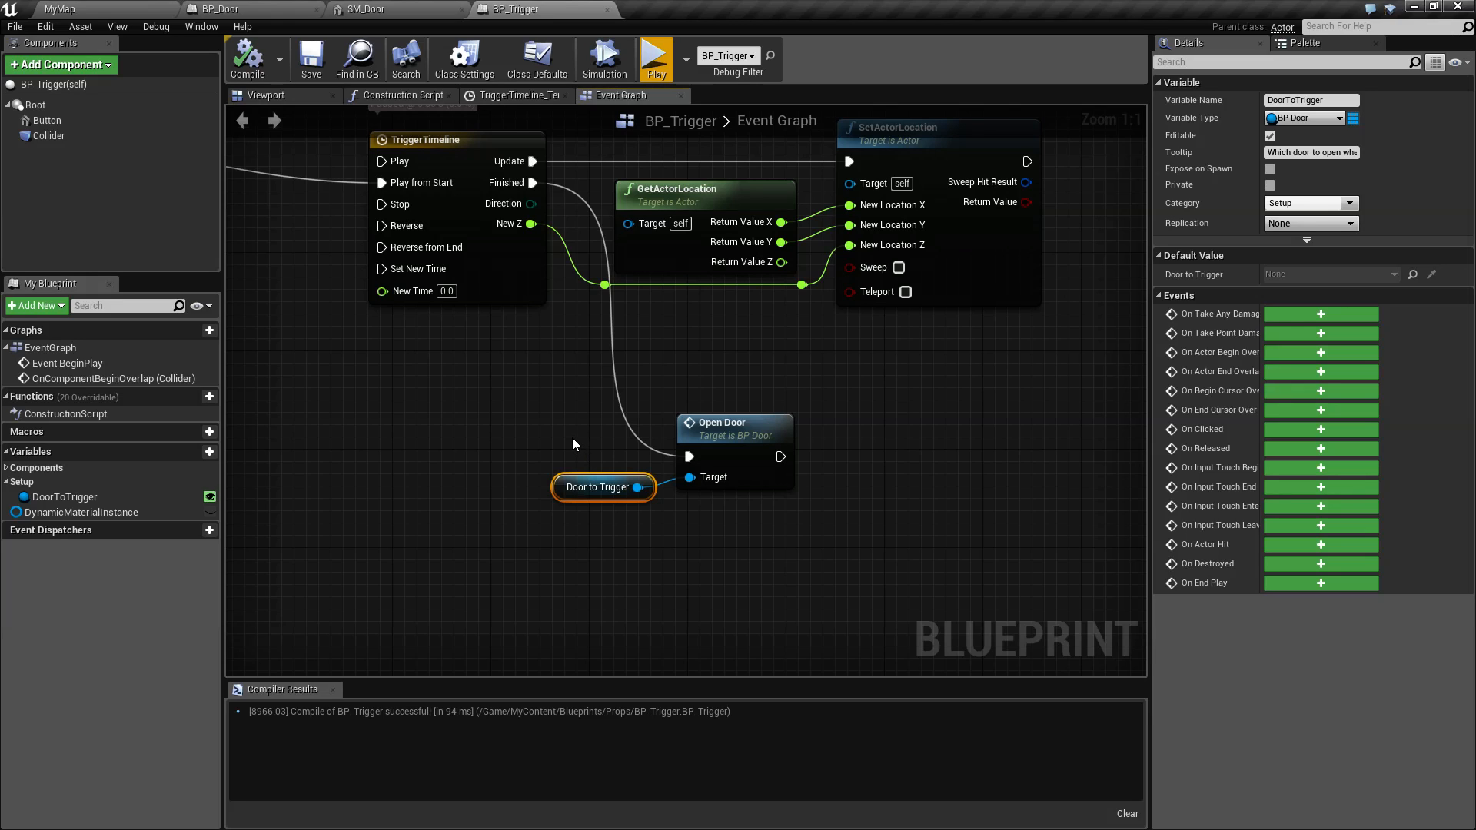
right_click_drag(573, 439, 585, 432)
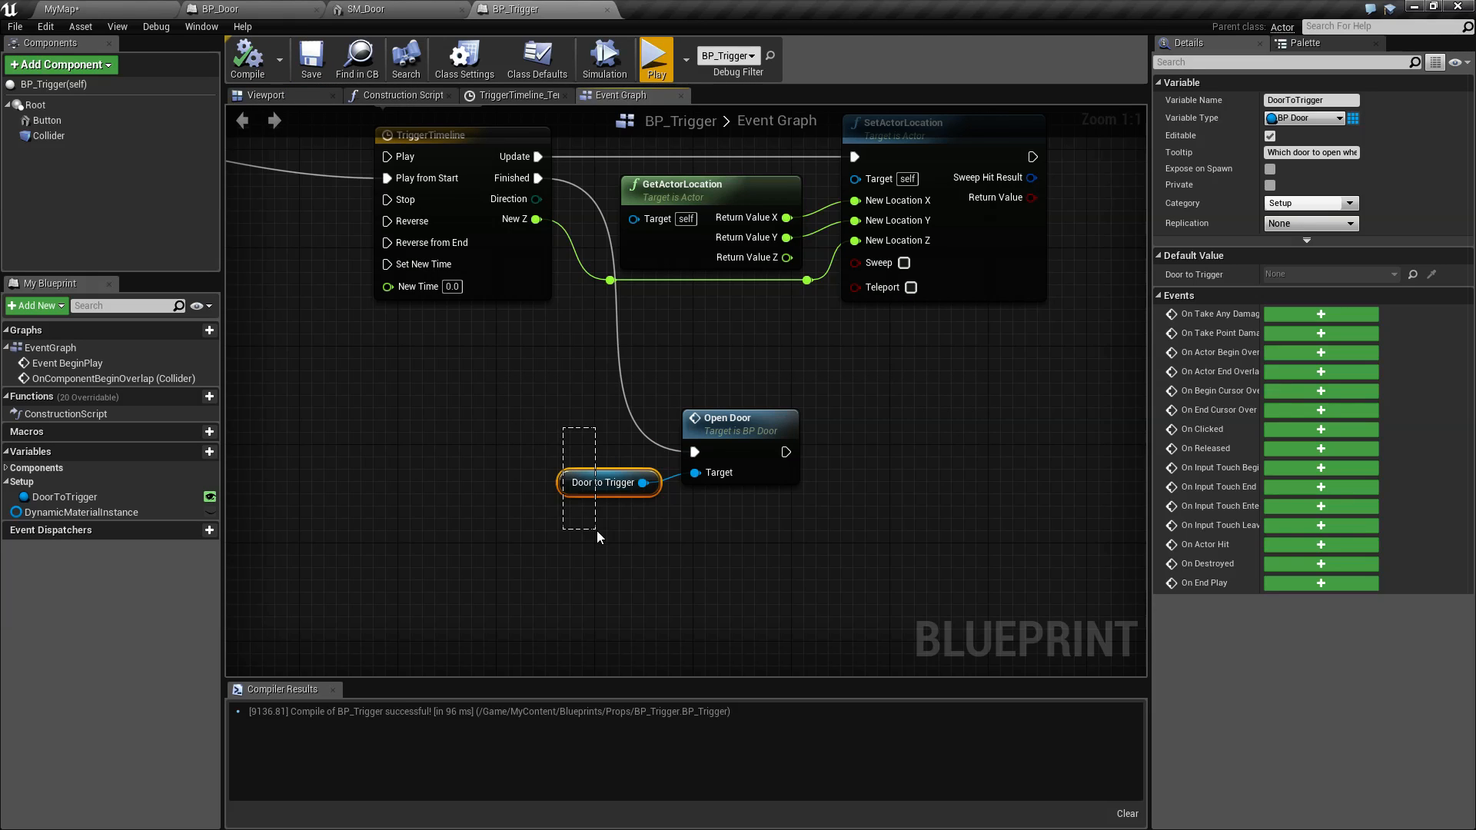
right_click_drag(695, 548, 644, 581)
right_click_drag(662, 528, 693, 485)
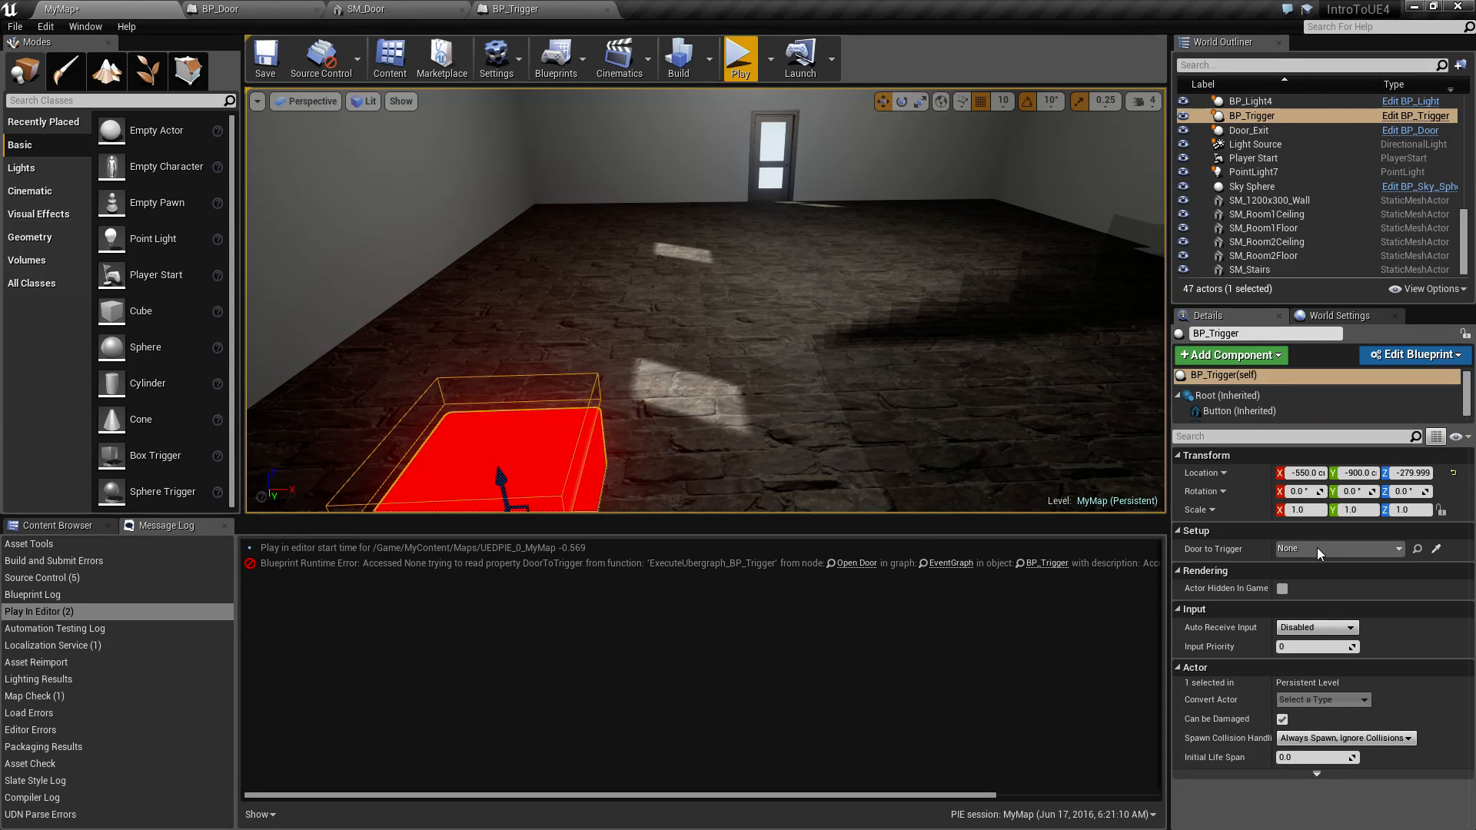
Step: In MyMap, set the lower room trigger's Door to Trigger to Door_Exit and save the level
left_click(1317, 547)
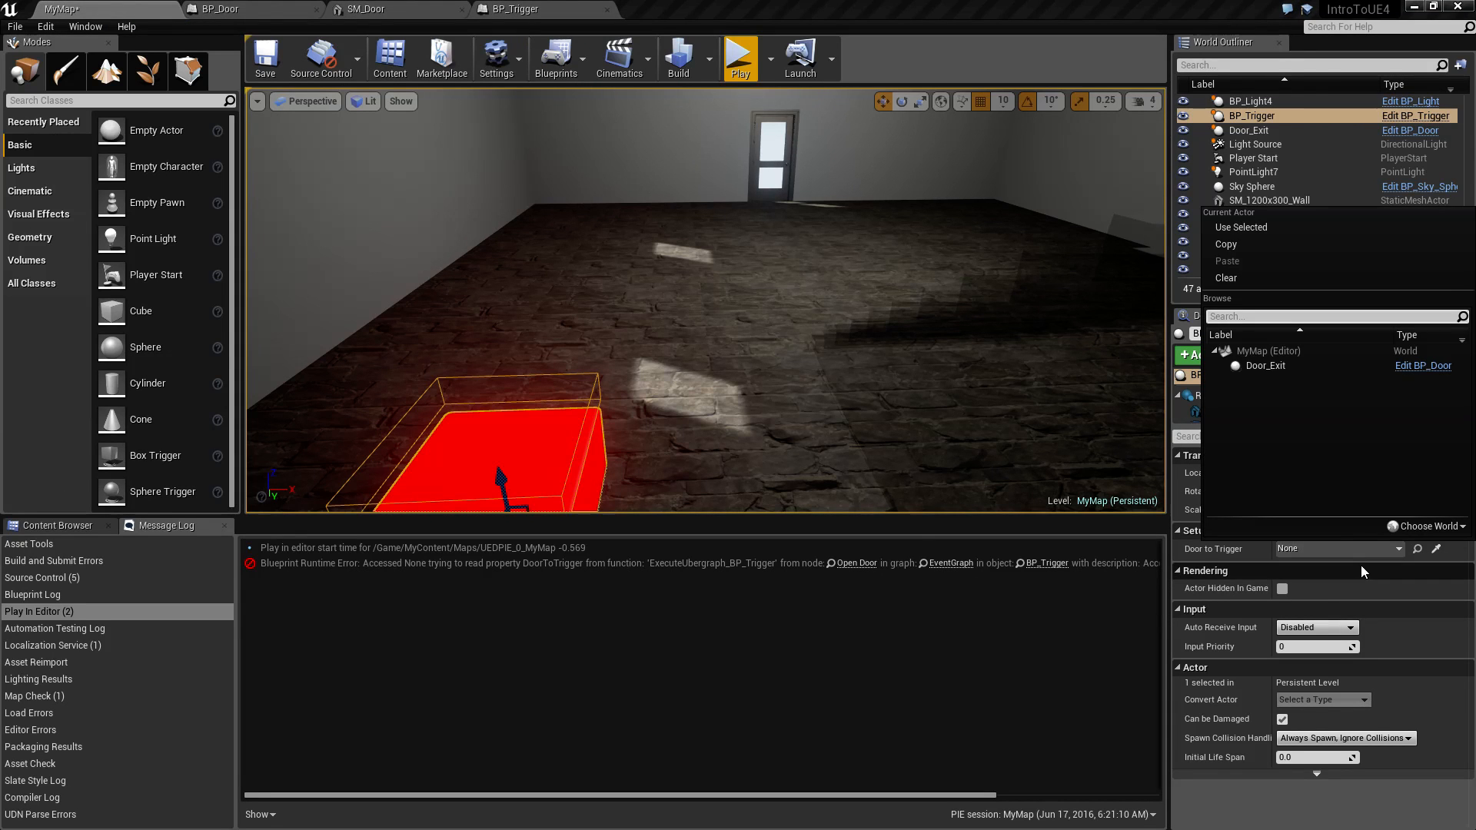
left_click(1261, 371)
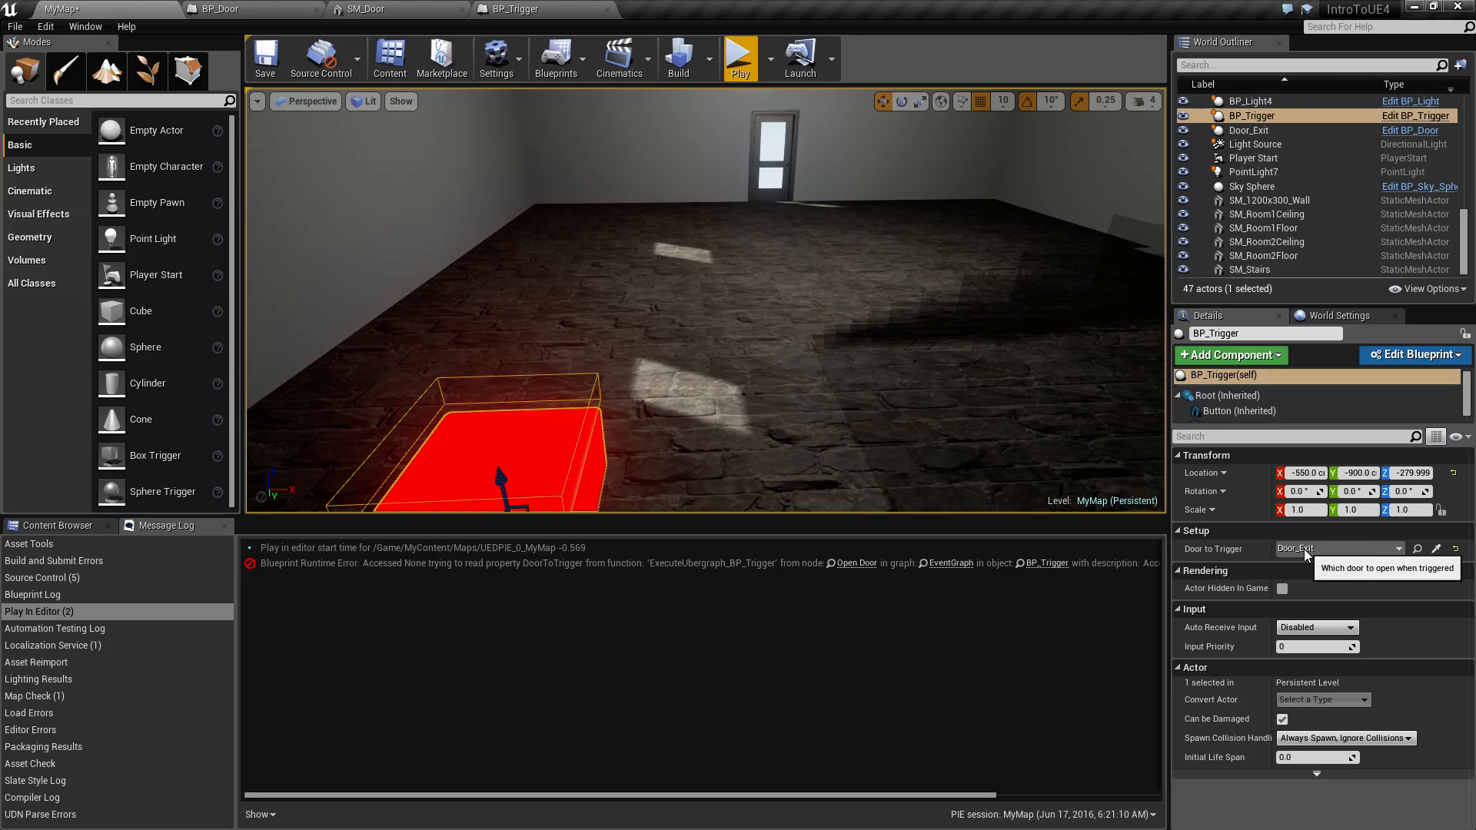
left_click(778, 179)
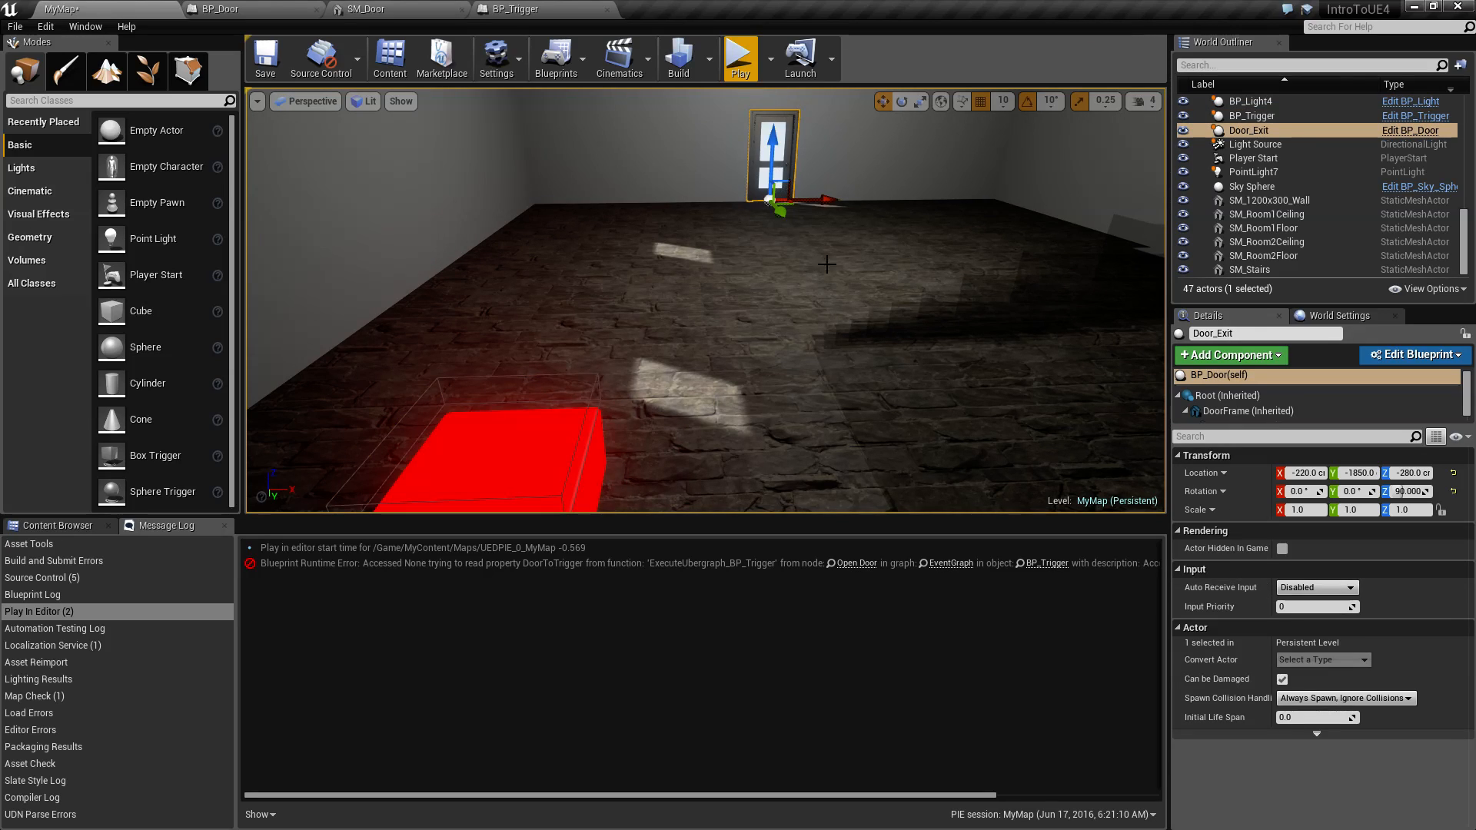
left_click(266, 60)
Step: Review how BP_Trigger's Open Door call, targeting Door to Trigger, runs the custom event in BP_Door's Event Graph
left_click(857, 563)
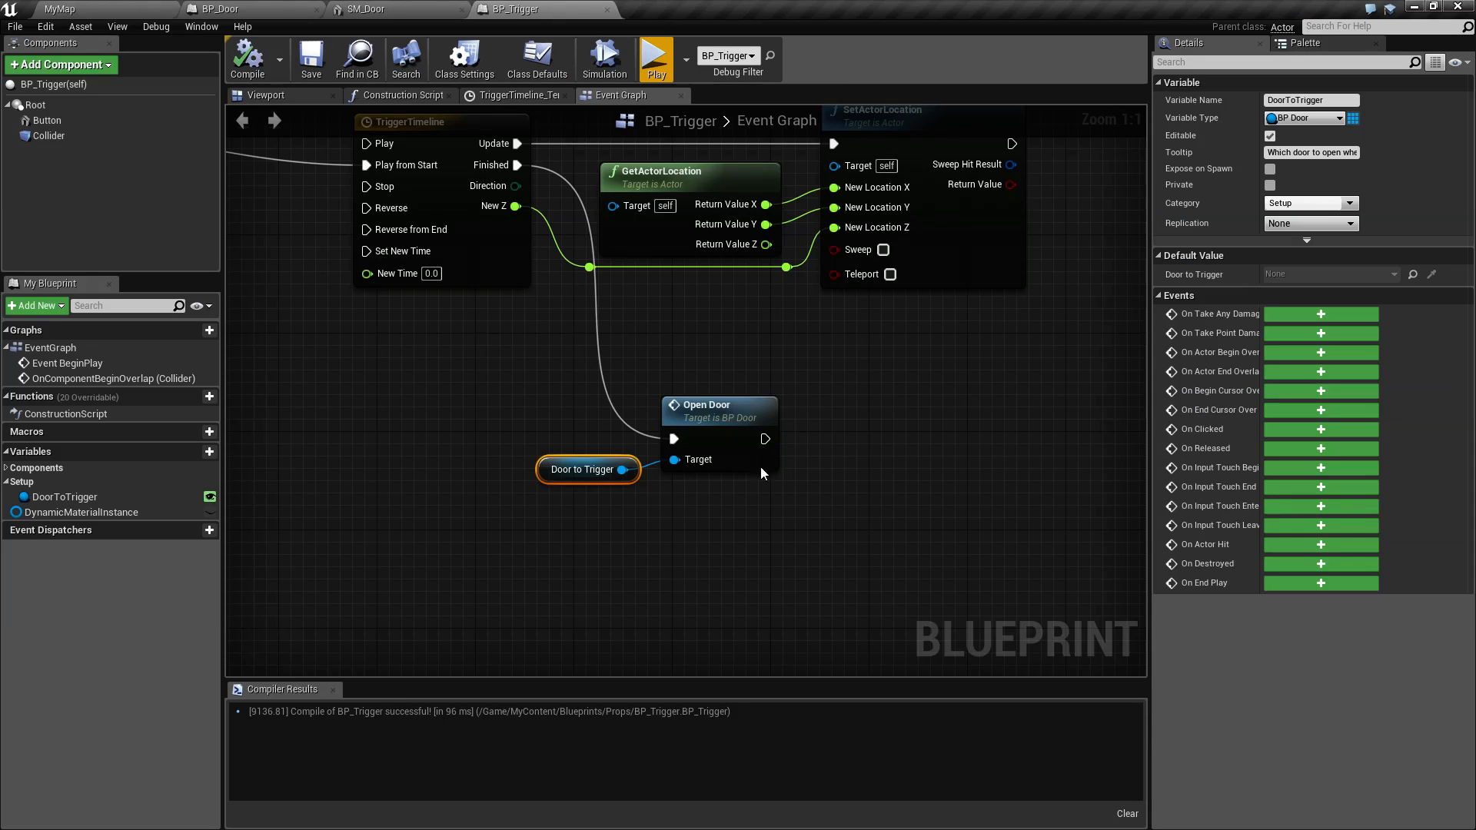
left_click_drag(726, 503, 722, 483)
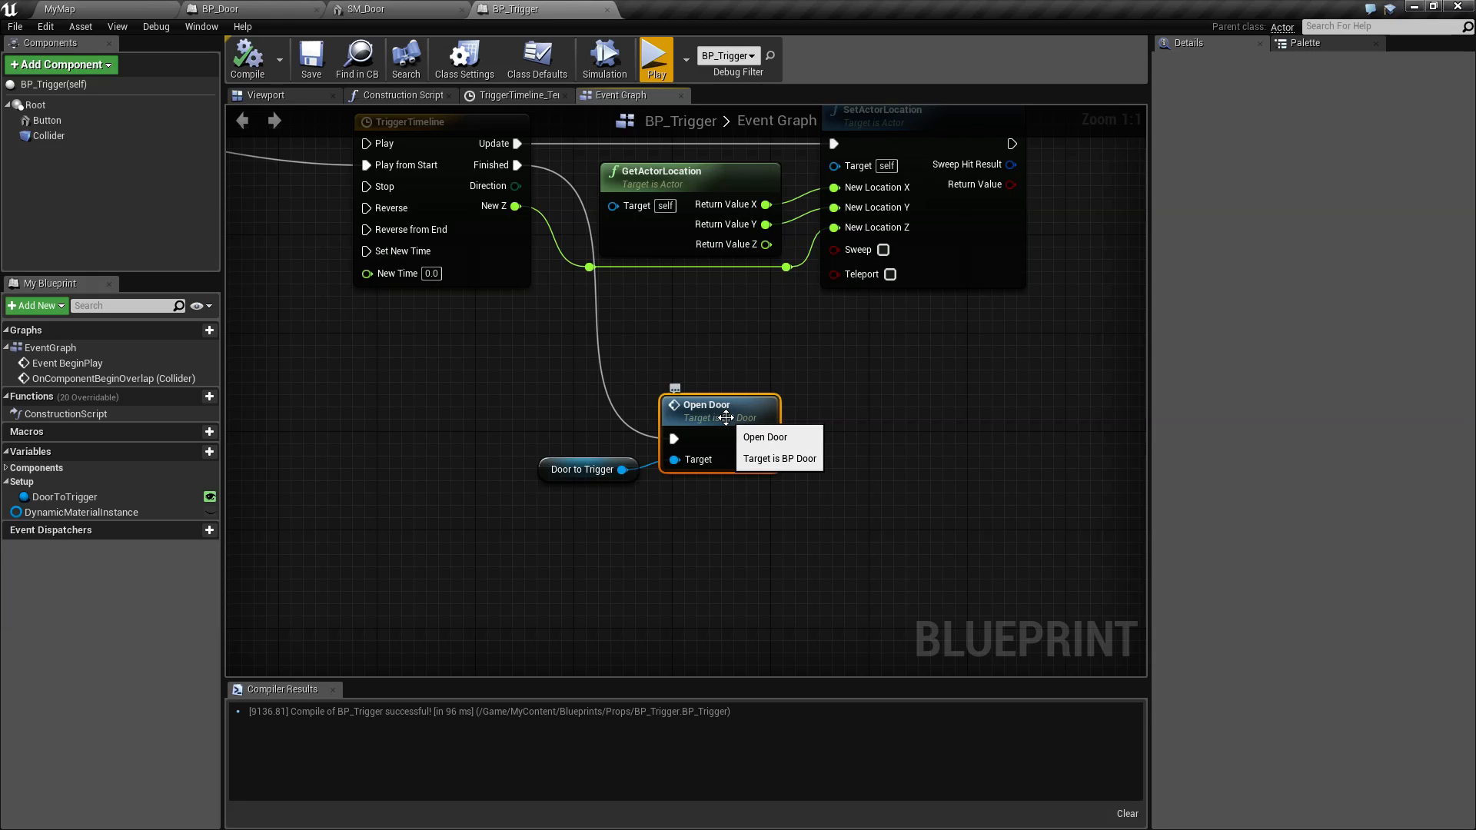
left_click(567, 463)
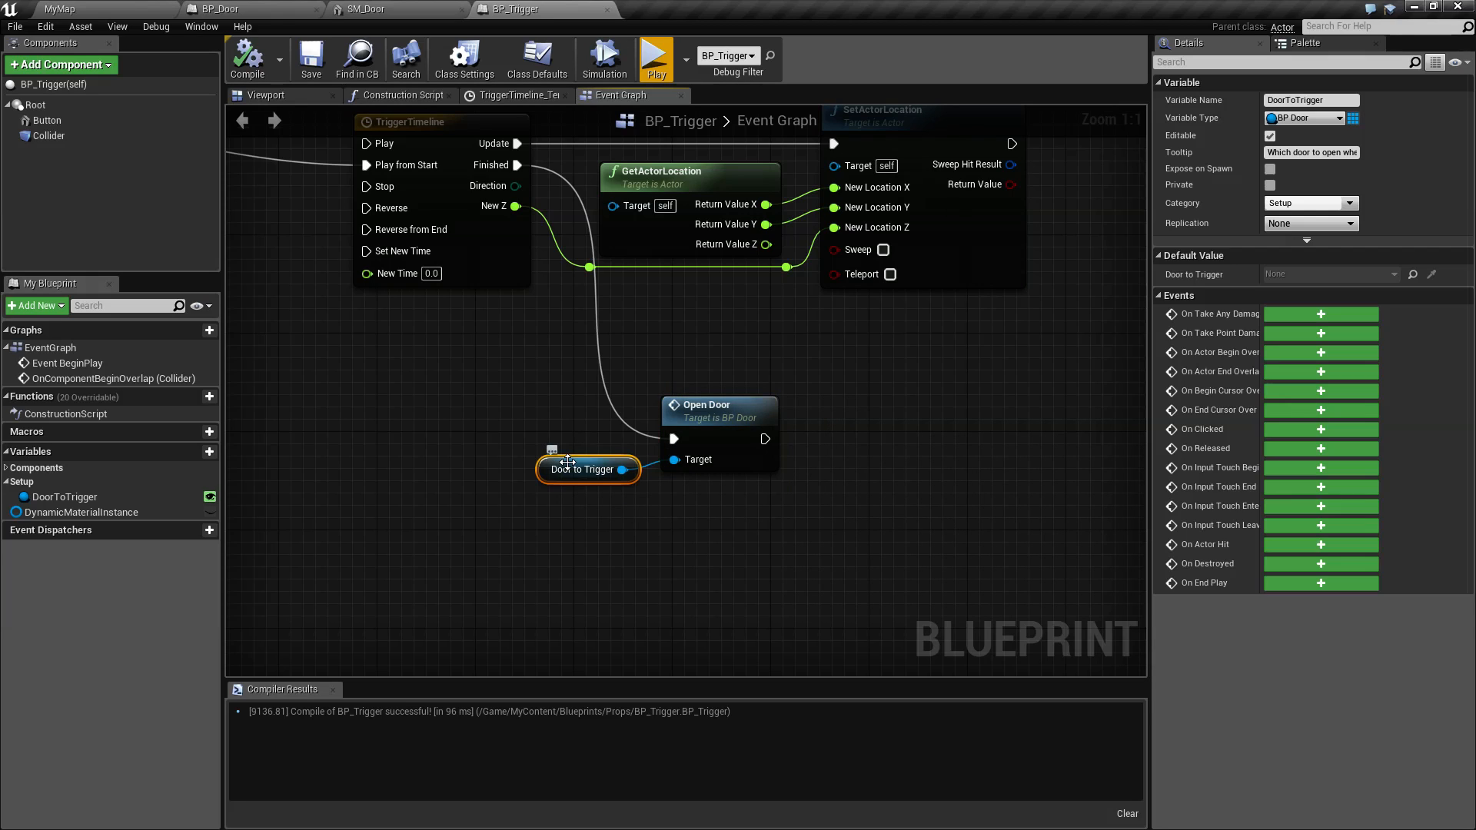
left_click(704, 419)
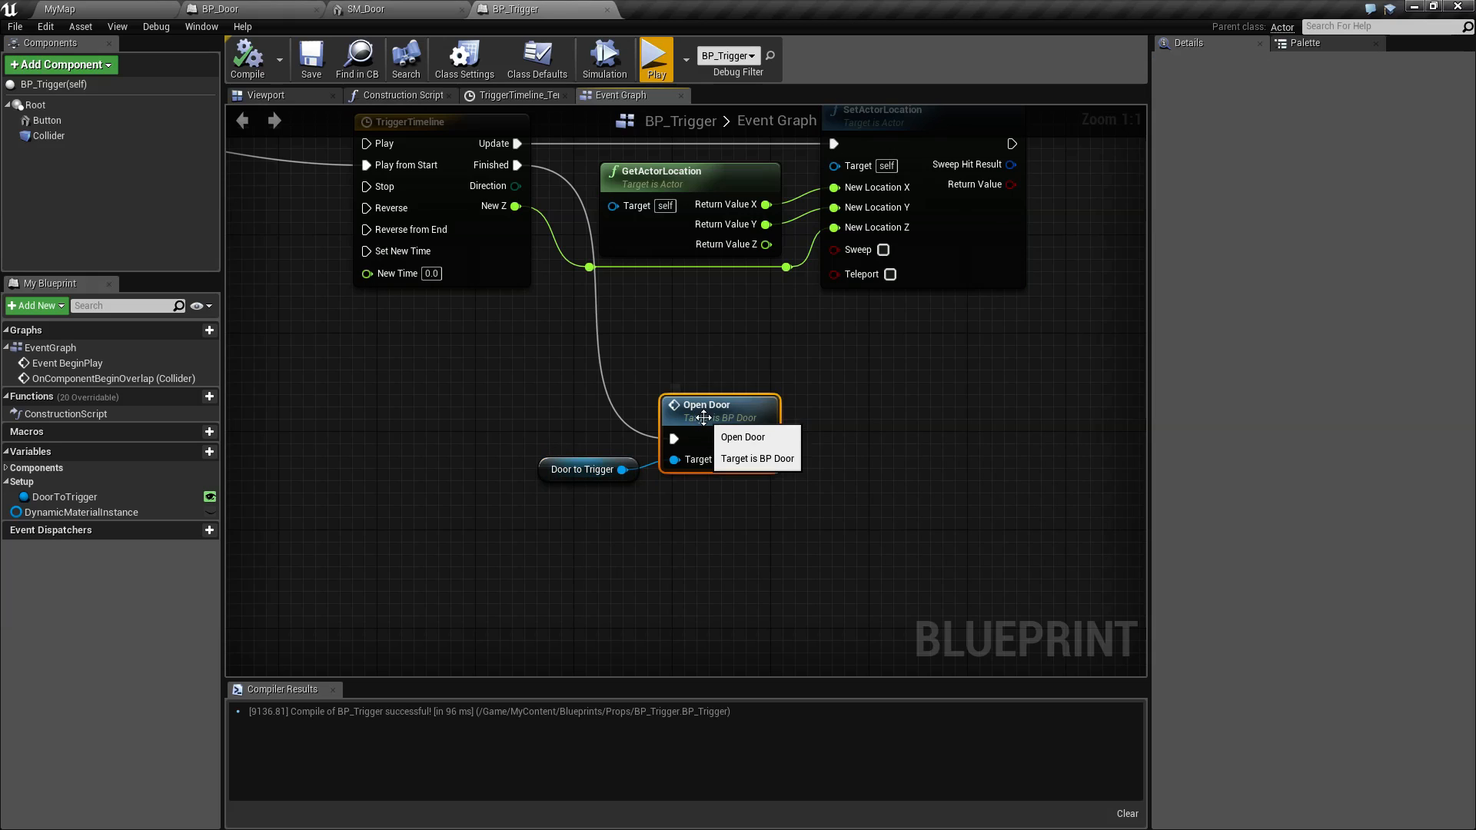
left_click(308, 9)
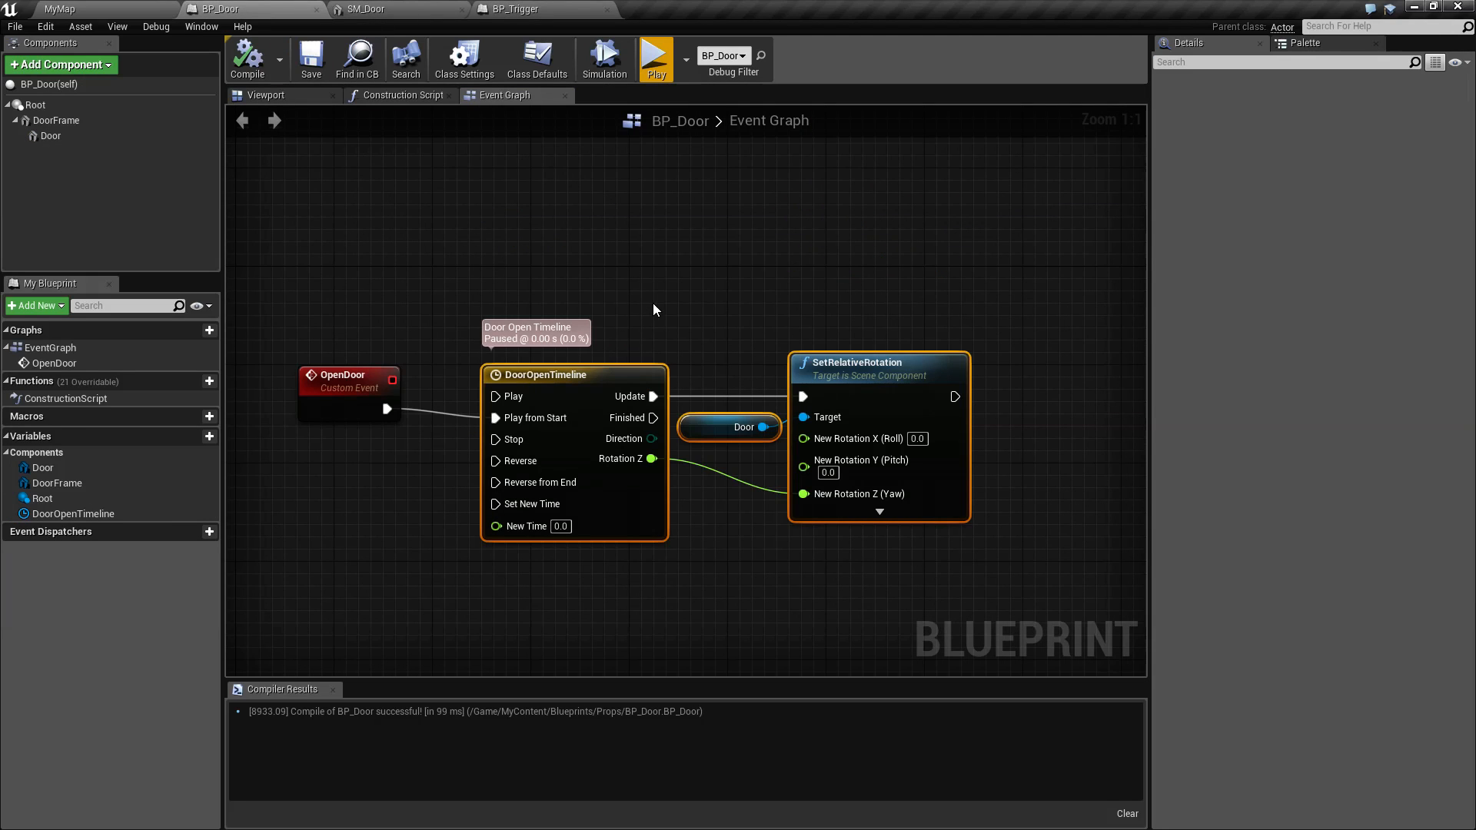
left_click(541, 9)
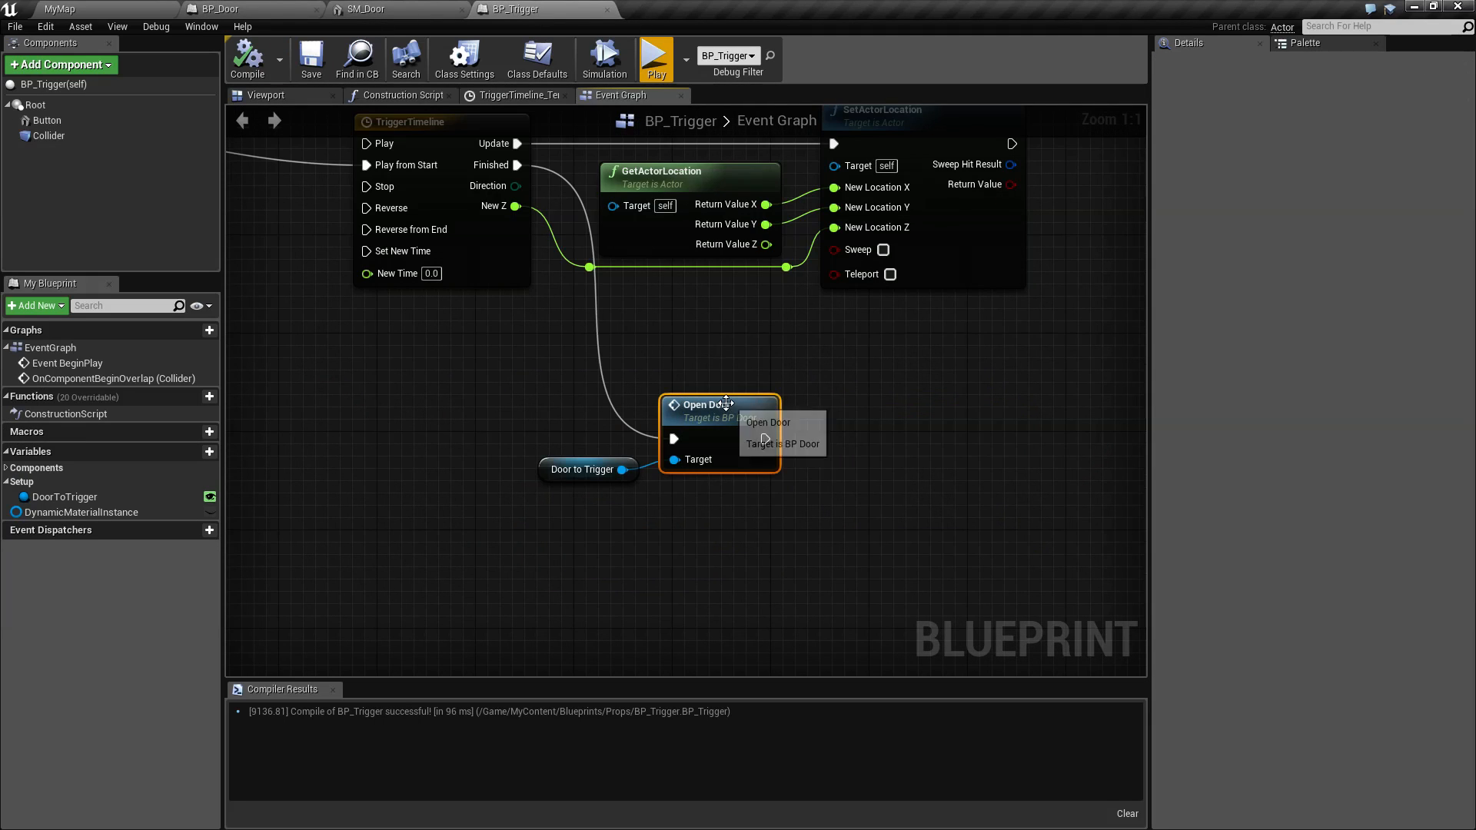
left_click(254, 10)
left_click_drag(387, 308, 441, 469)
left_click(535, 8)
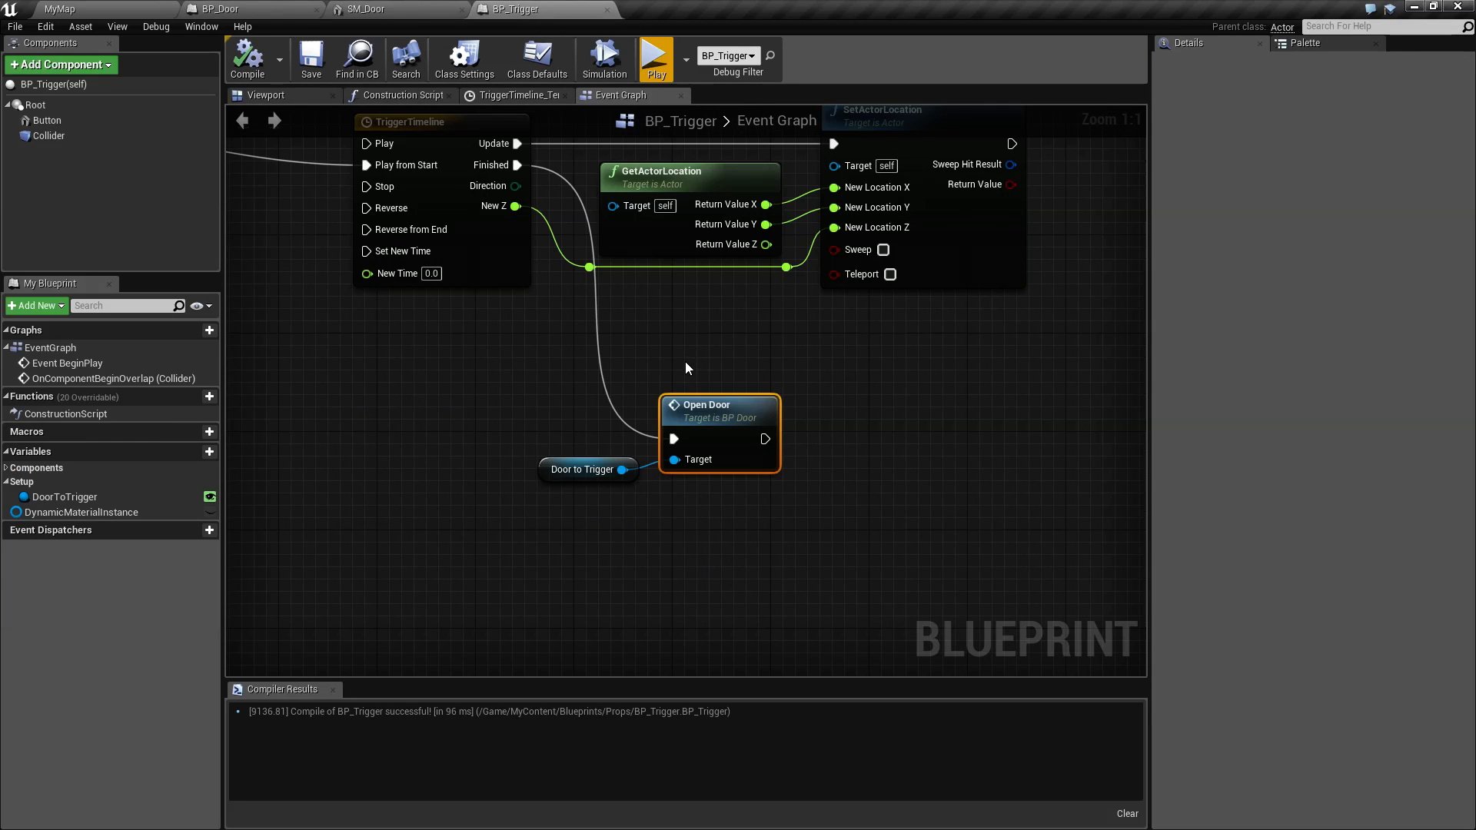
left_click_drag(525, 419, 587, 500)
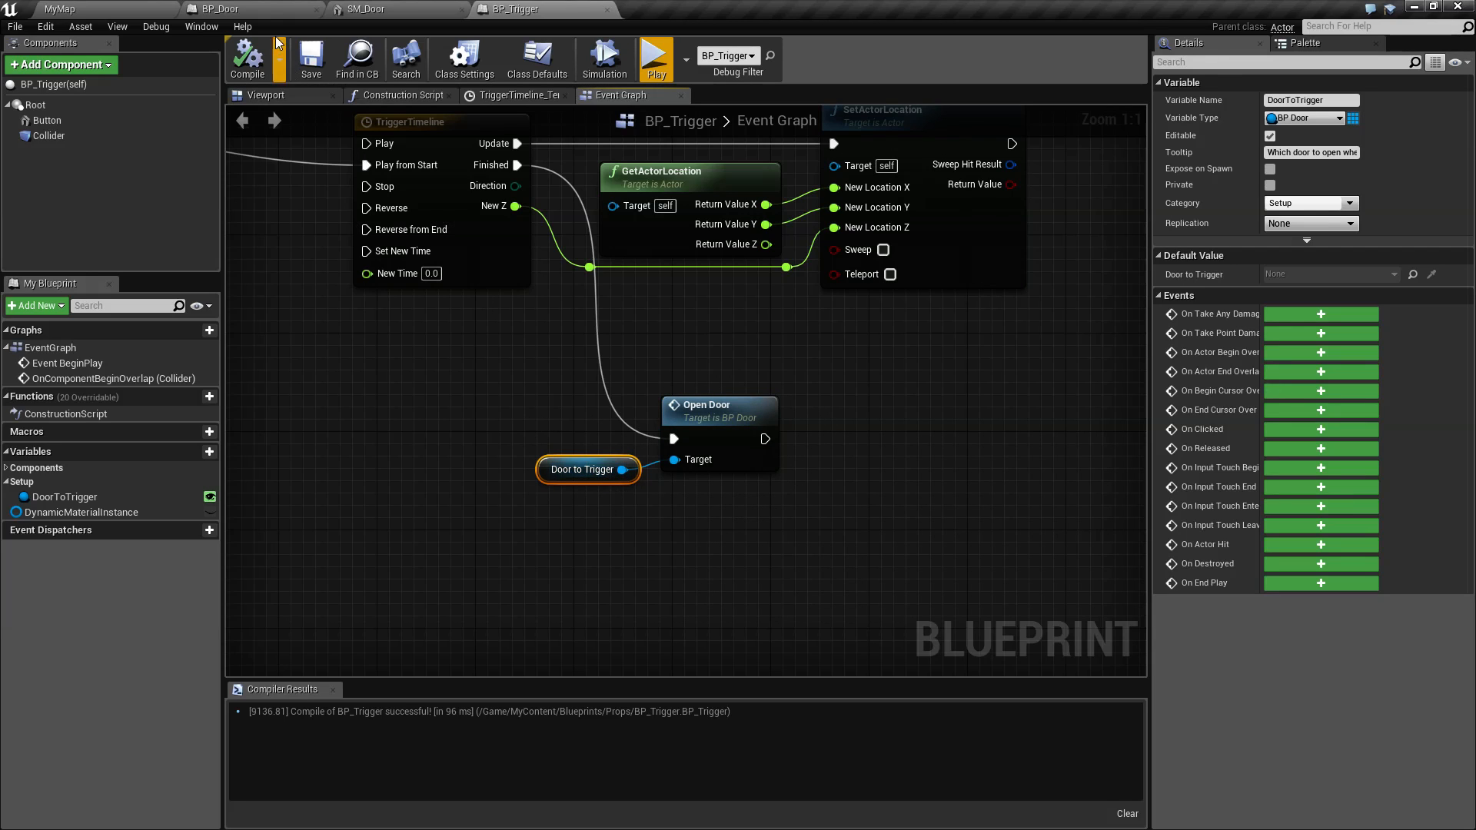
Step: Switch to BP_Door, look over its door-opening nodes, and compile and save the blueprint
left_click(249, 9)
left_click_drag(496, 355, 884, 602)
left_click(432, 563)
left_click(247, 58)
left_click(311, 58)
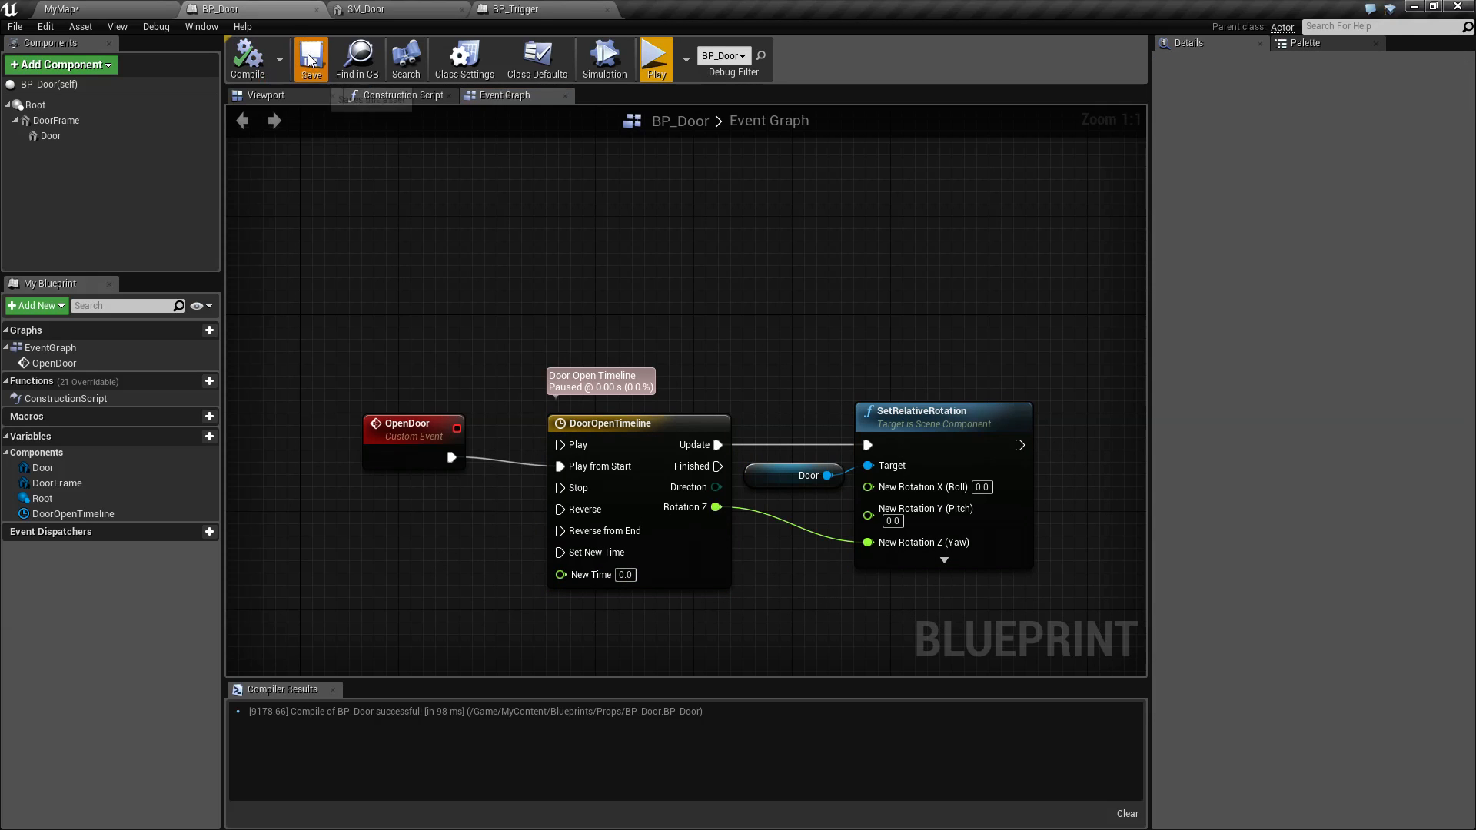
Step: Play MyMap and run the character over the lower room's trigger to test the assigned door, then stop
left_click(136, 7)
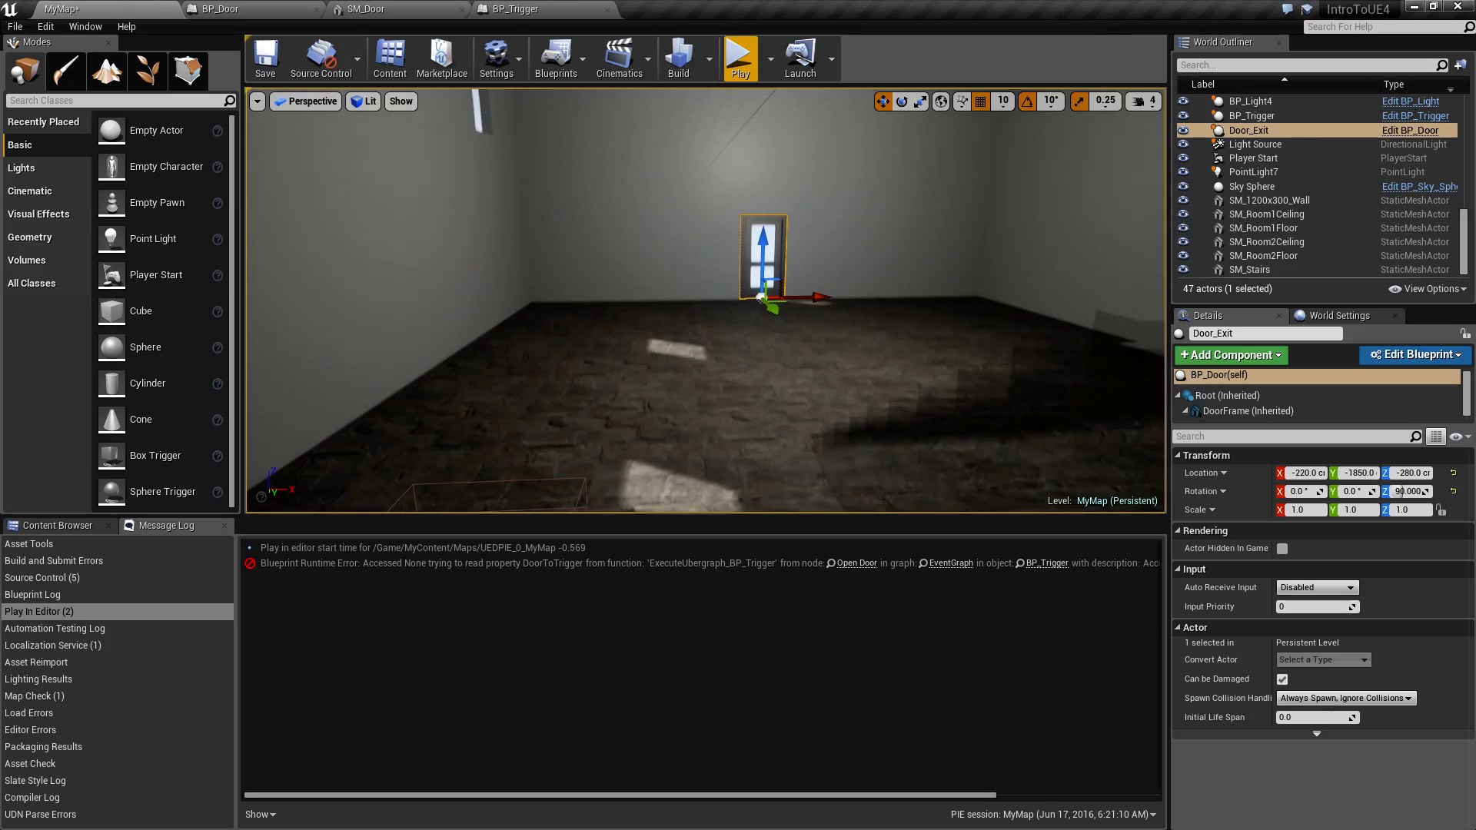
key("Escape")
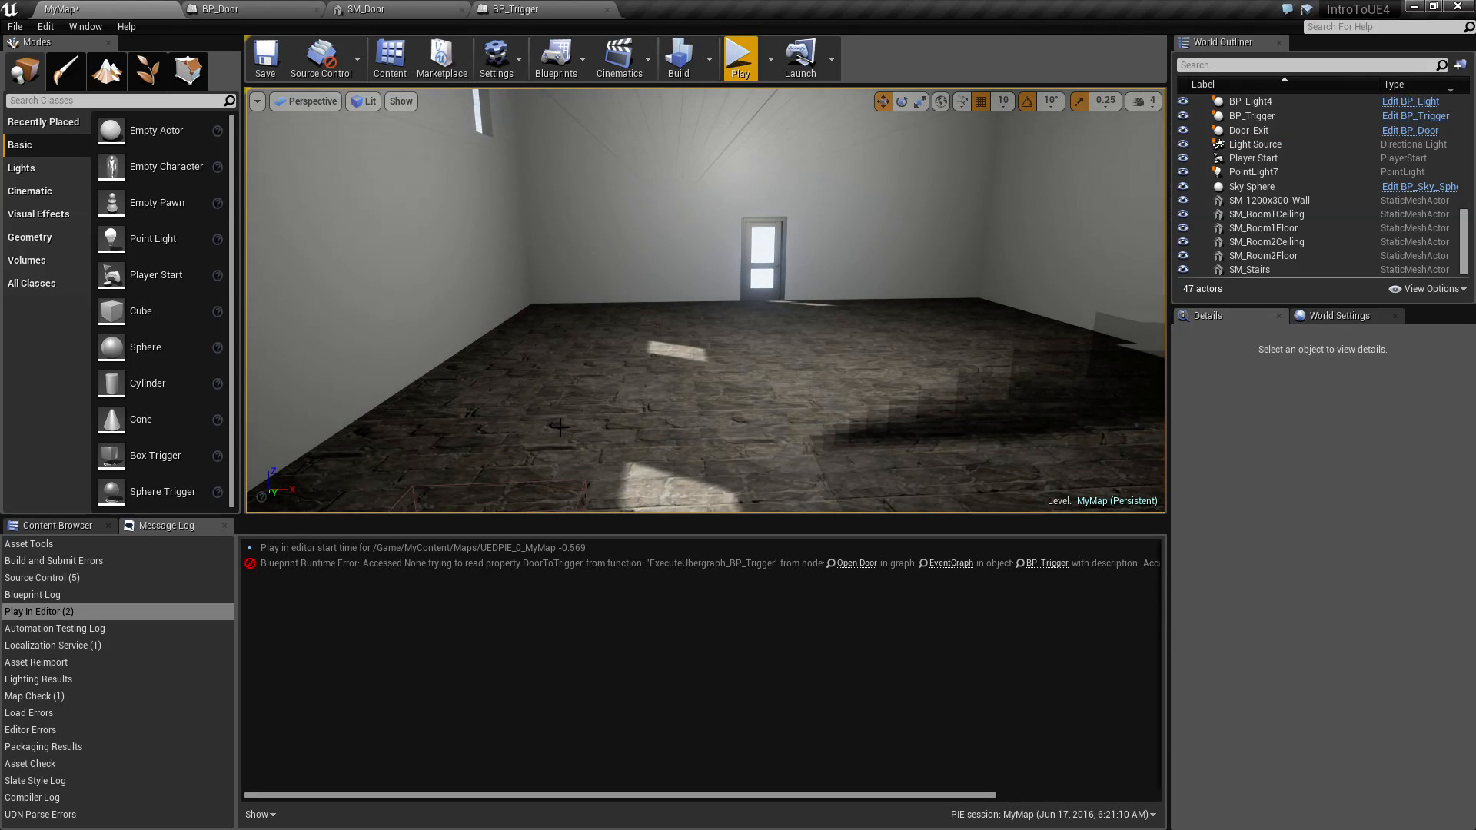
left_click(740, 60)
key("w")
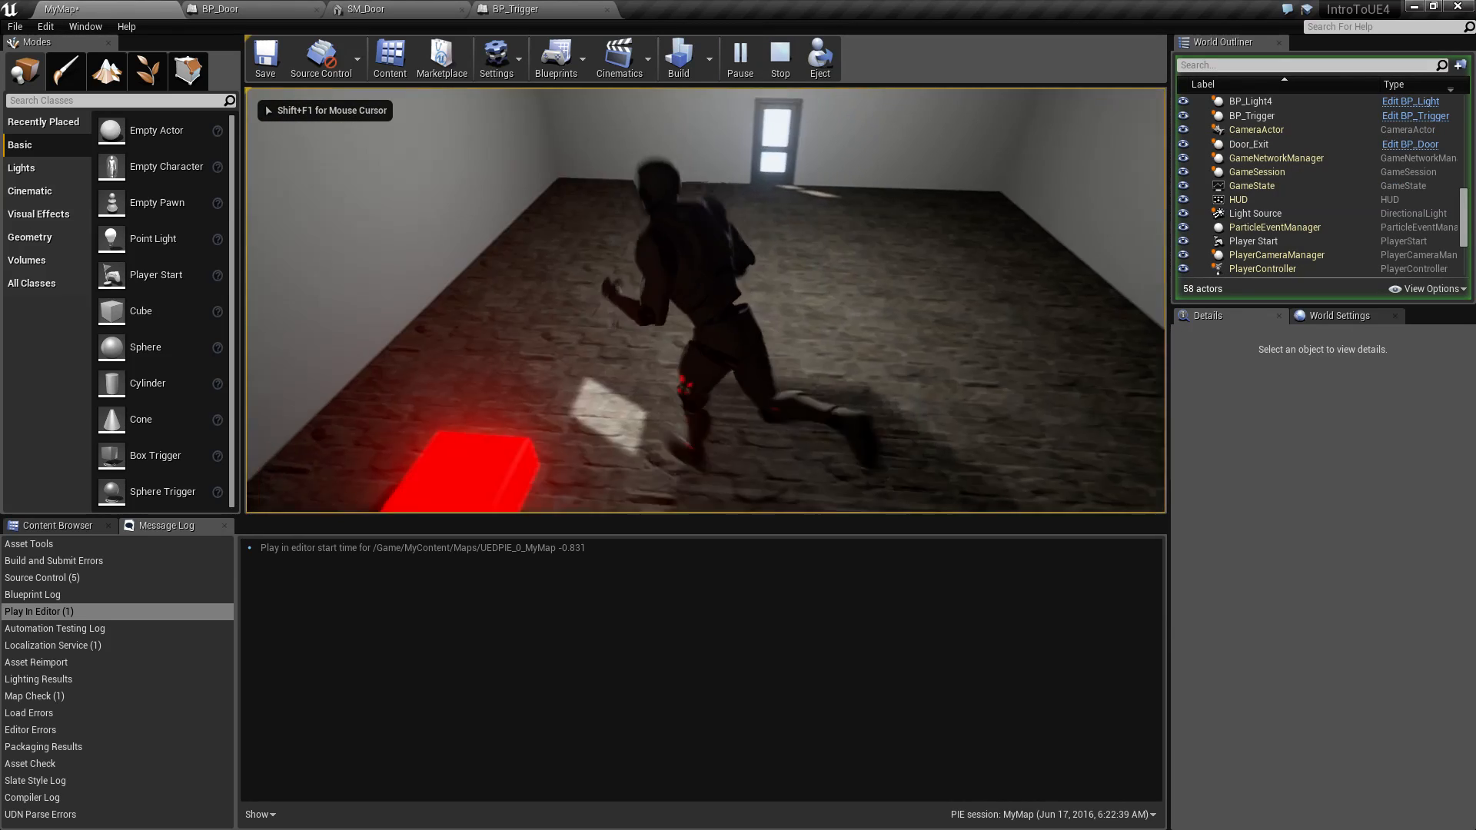
key("a")
key("s")
key("d")
key("w")
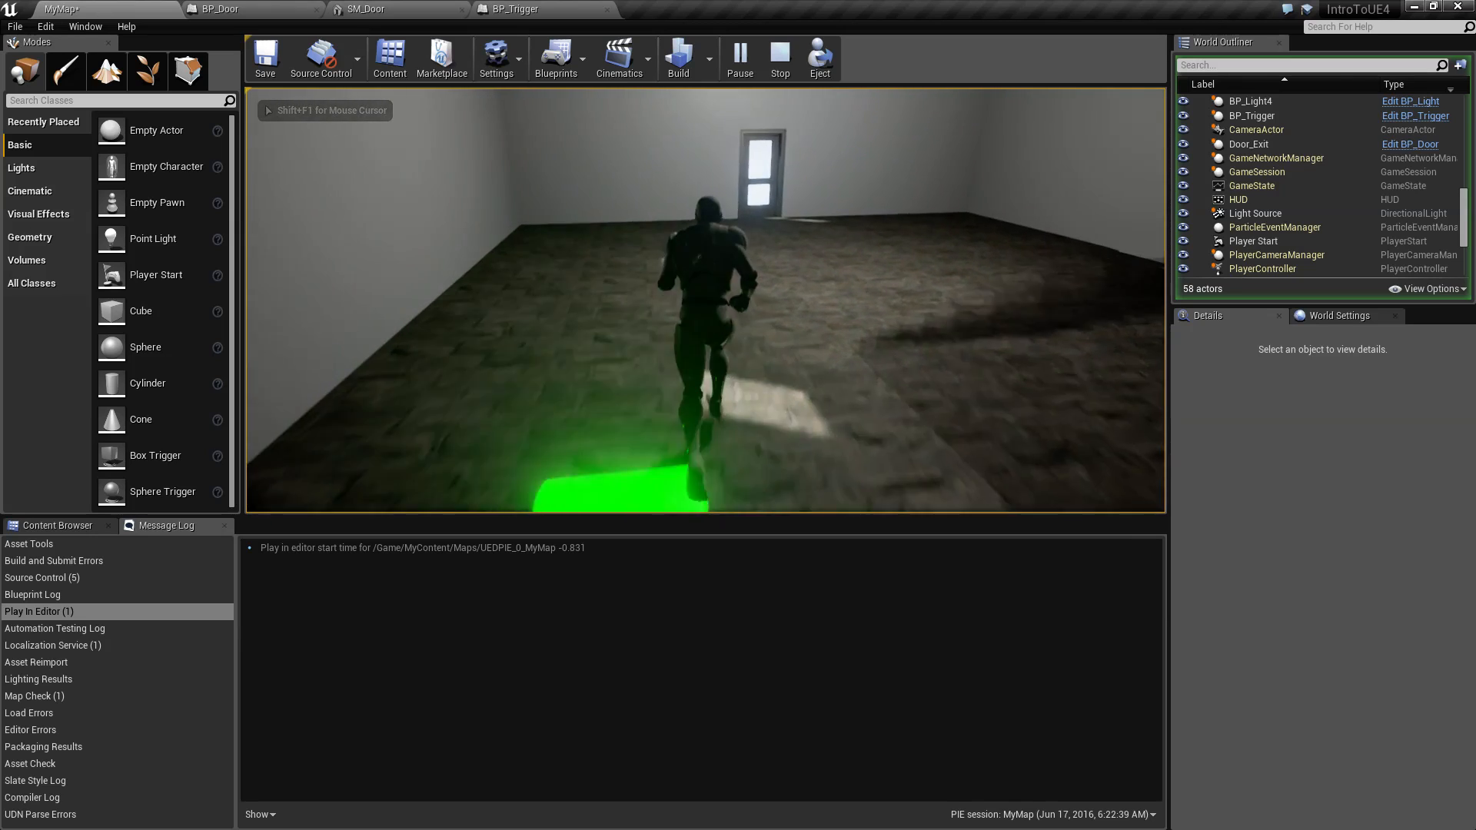
key("Escape")
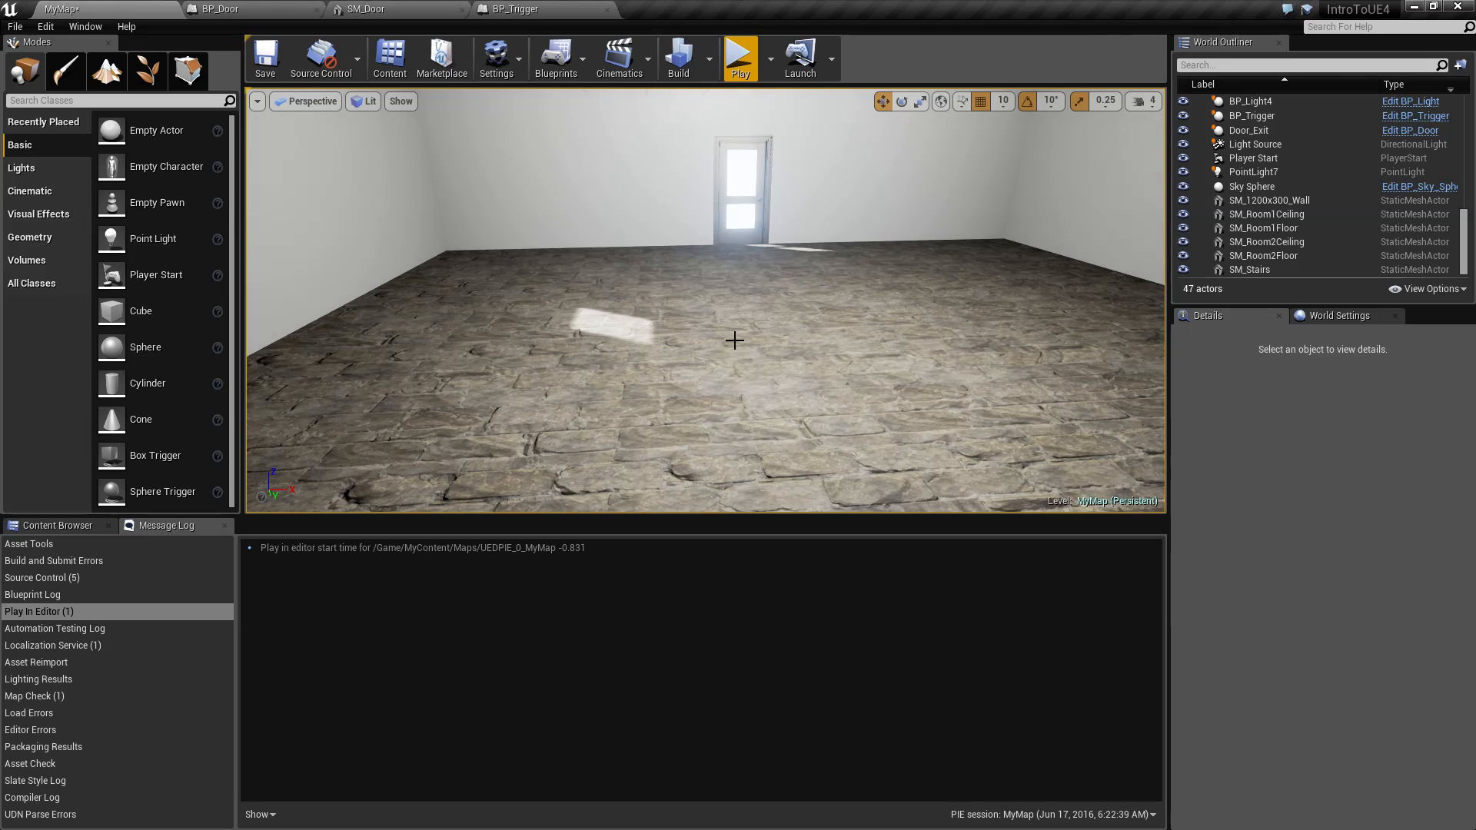
Step: Inspect Door_Exit up close in MyMap and remove the collision from the SM_Door static mesh
right_click_drag(791, 365, 782, 319)
key("w")
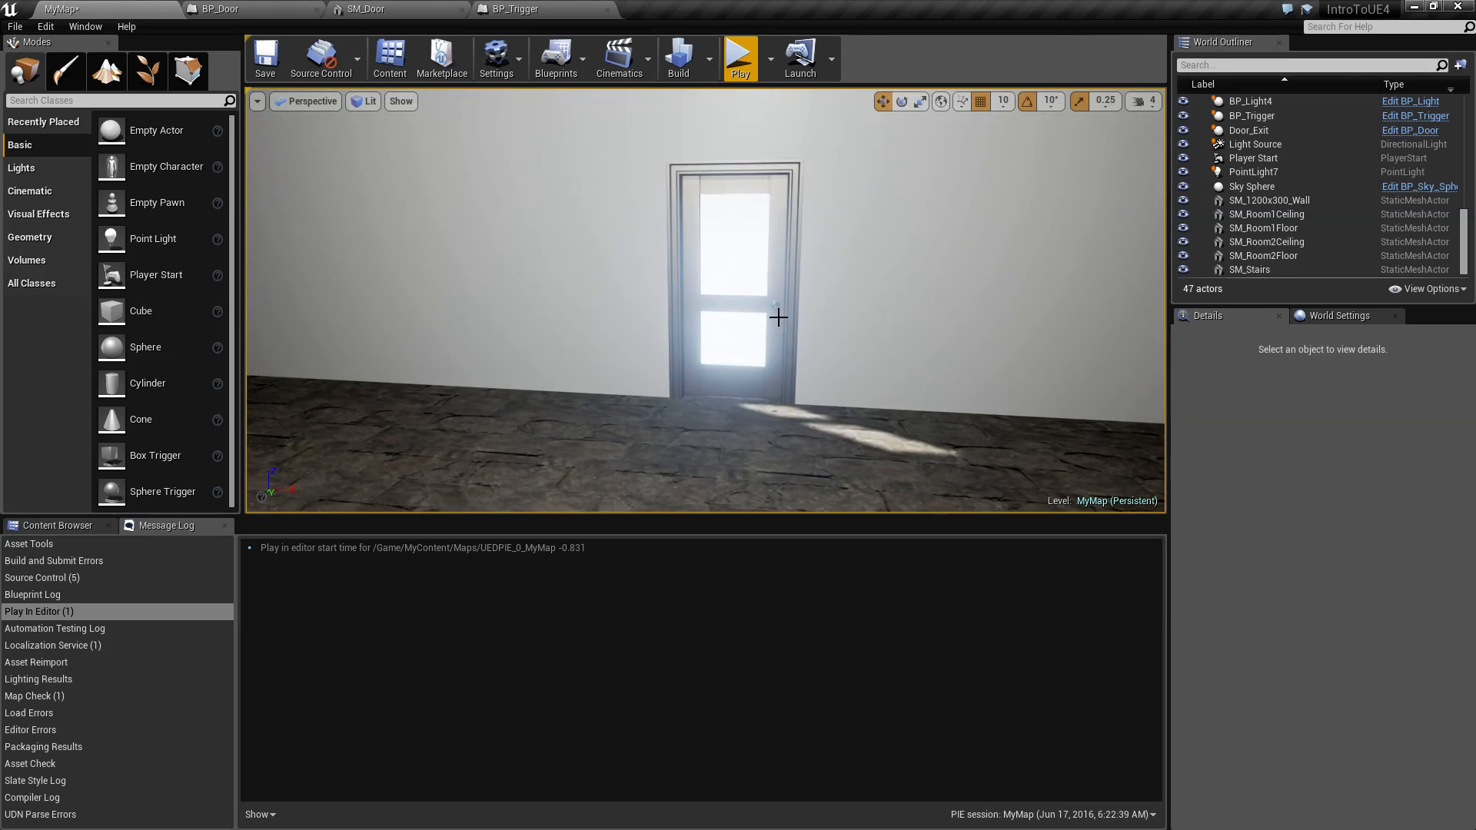
left_click(754, 300)
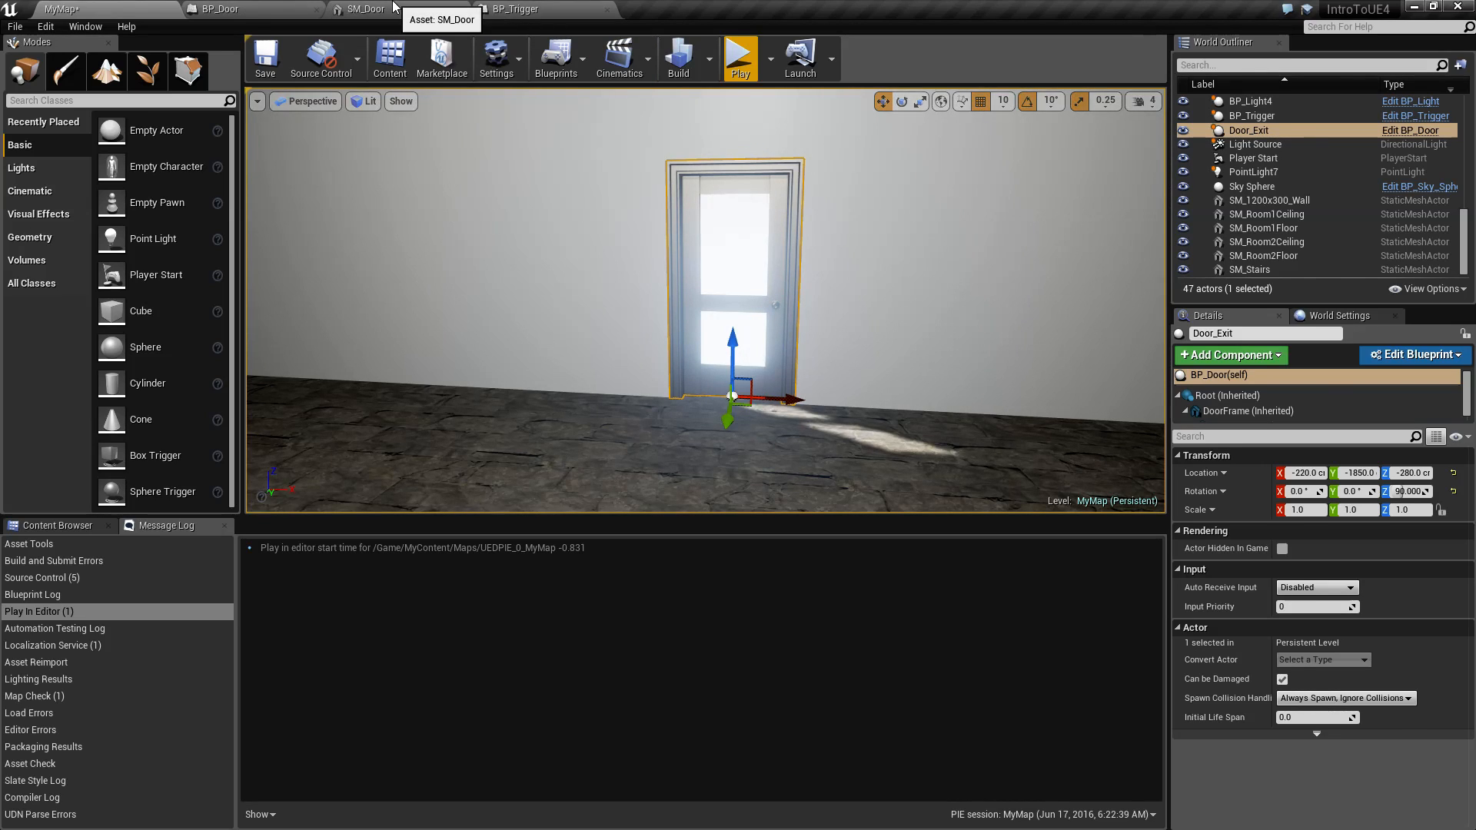
left_click(364, 9)
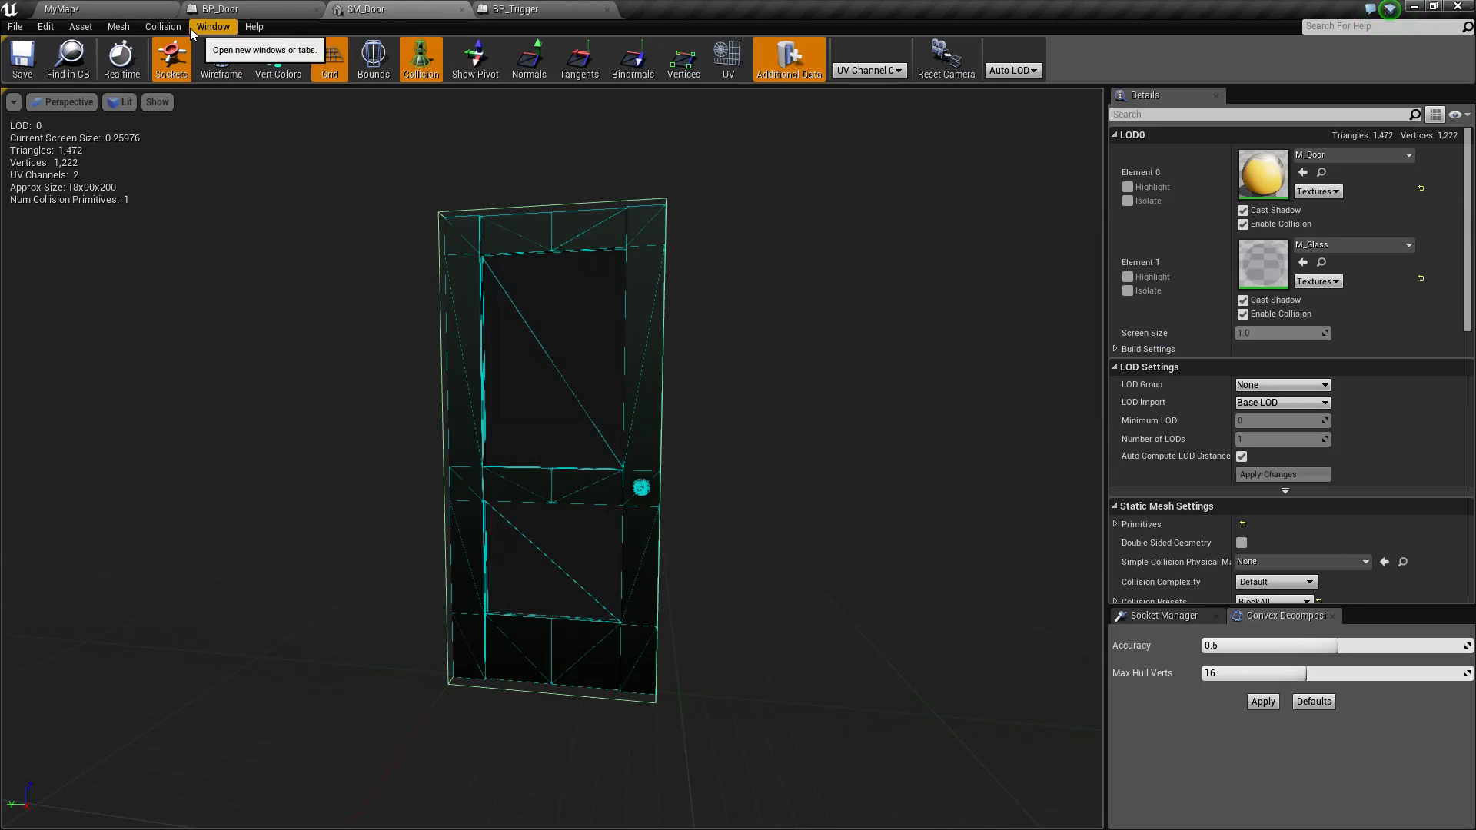
left_click(163, 28)
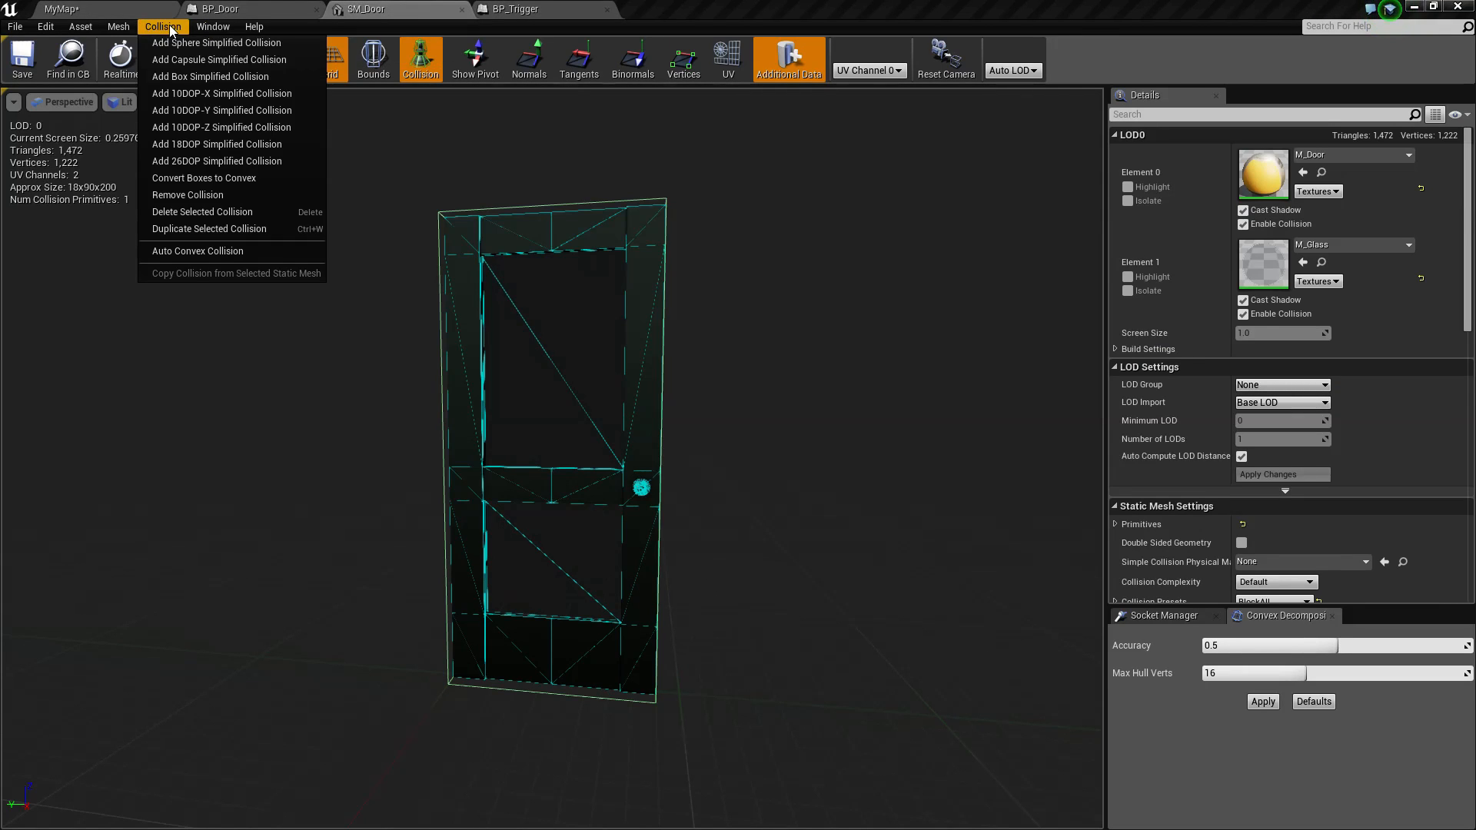
left_click(192, 195)
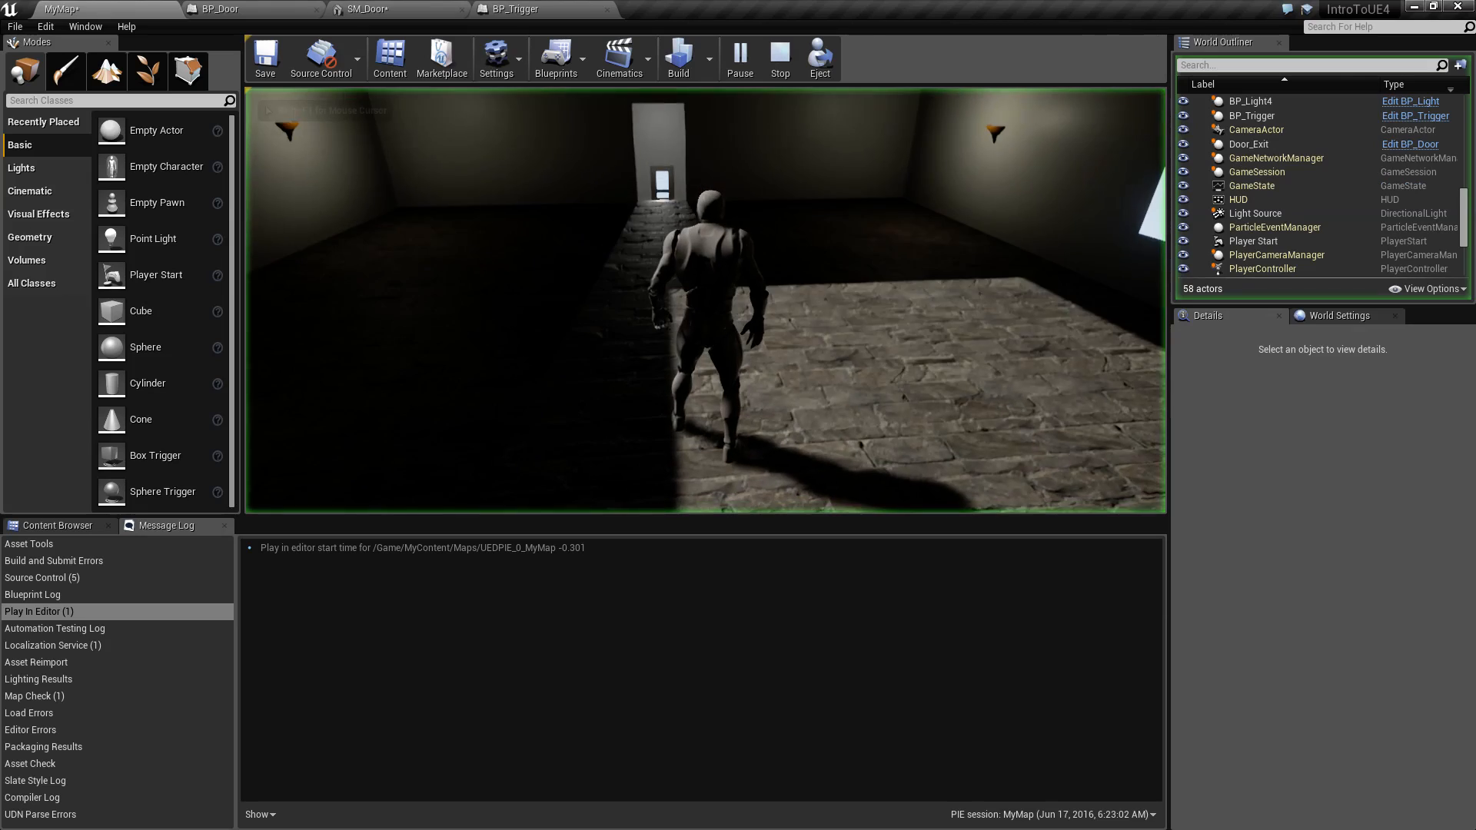
Step: Run the character through MyMap to the exit door, walk back and forth through its doorway to test passage, and stop playing
key("w")
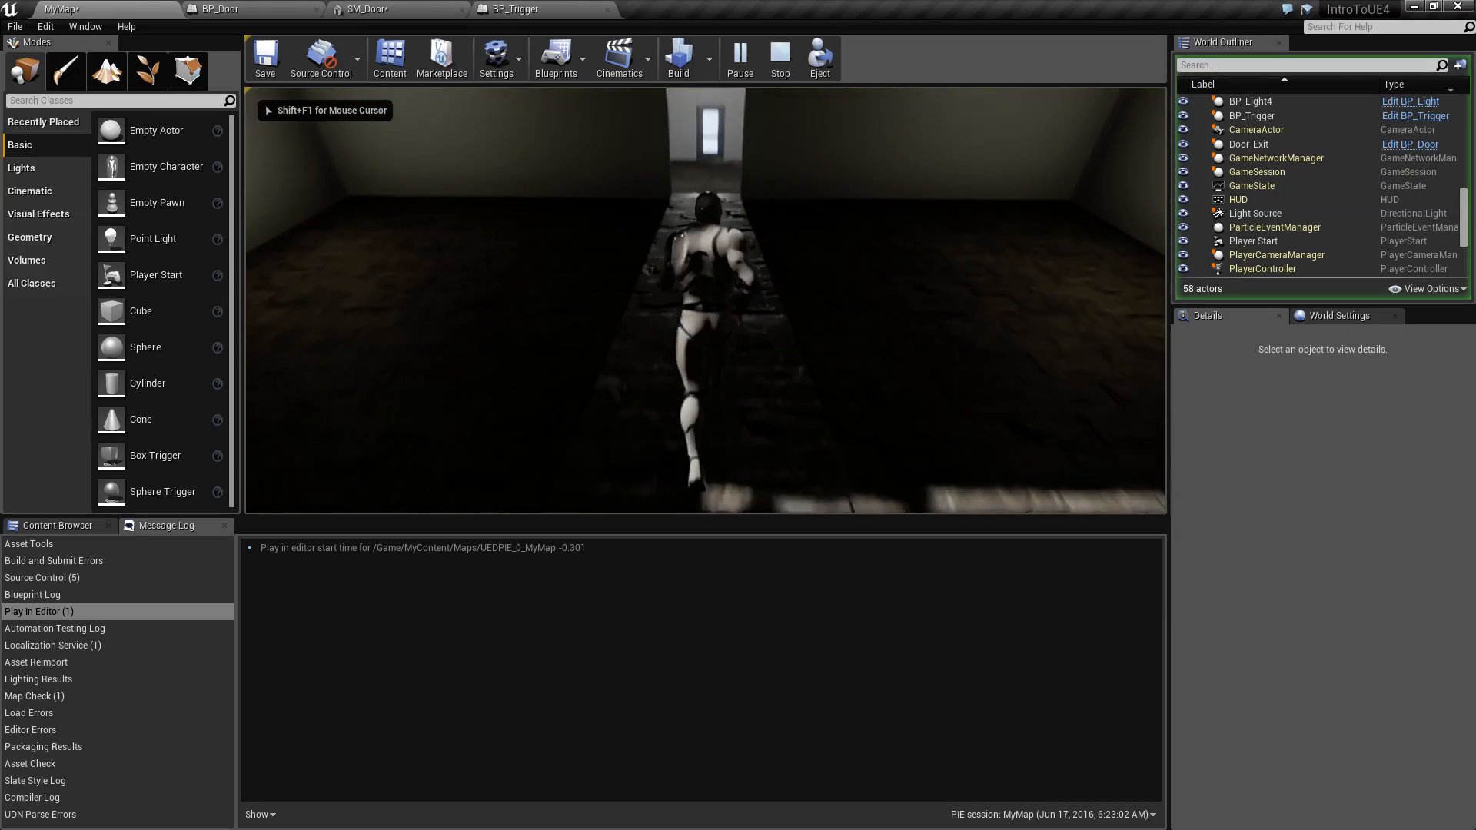
key("w")
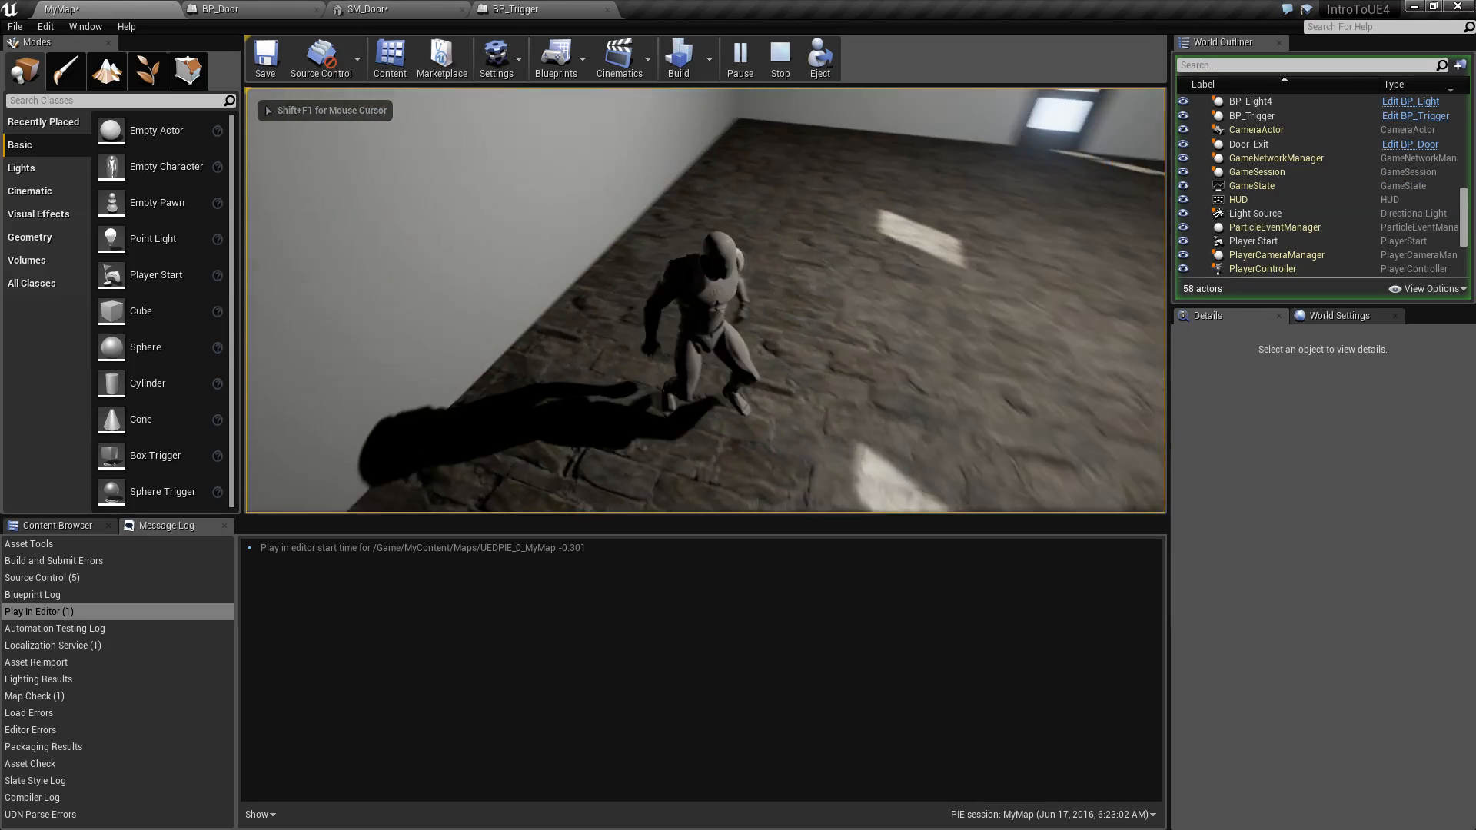
key("w")
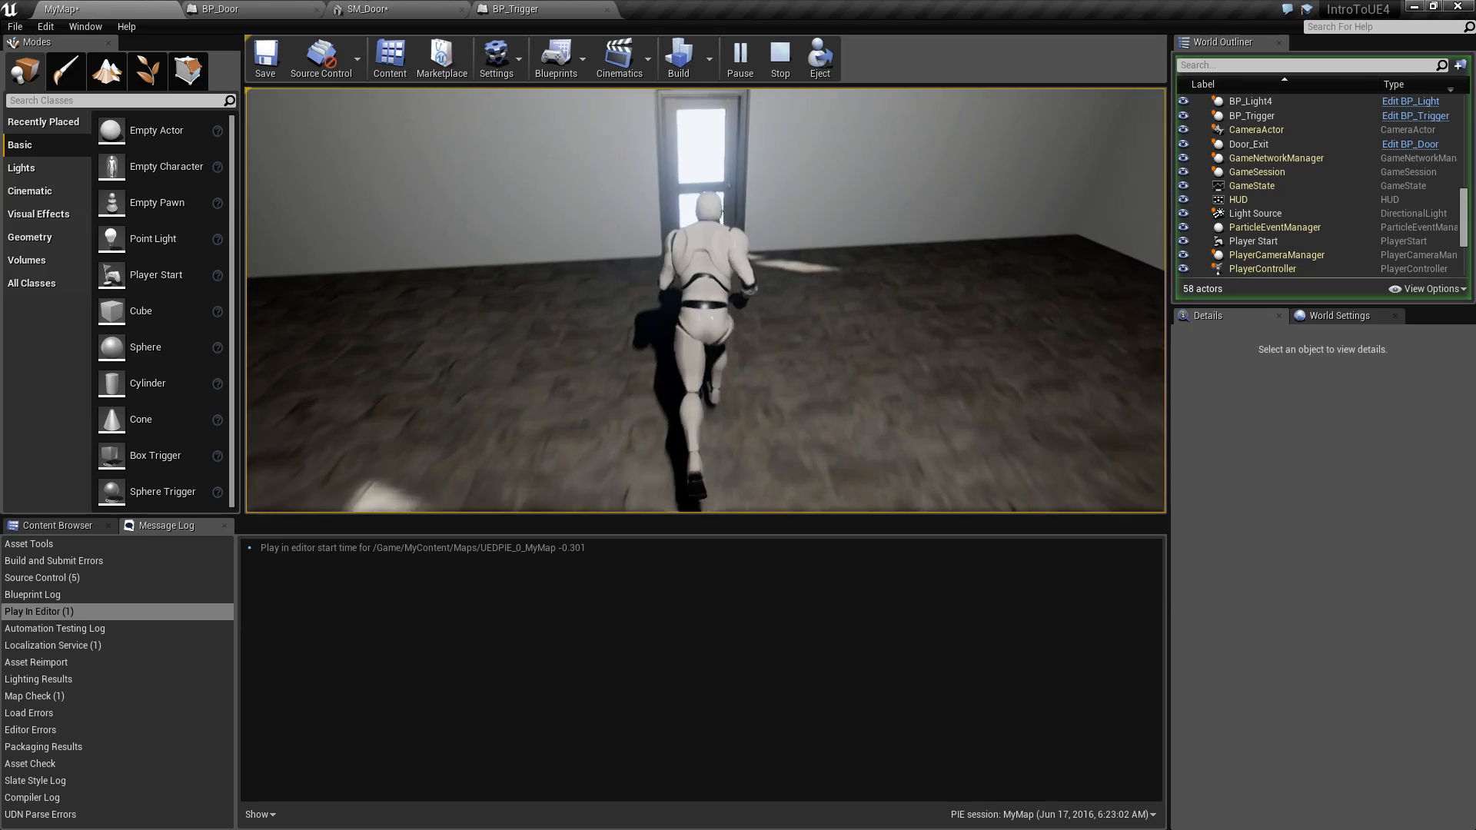
key("w")
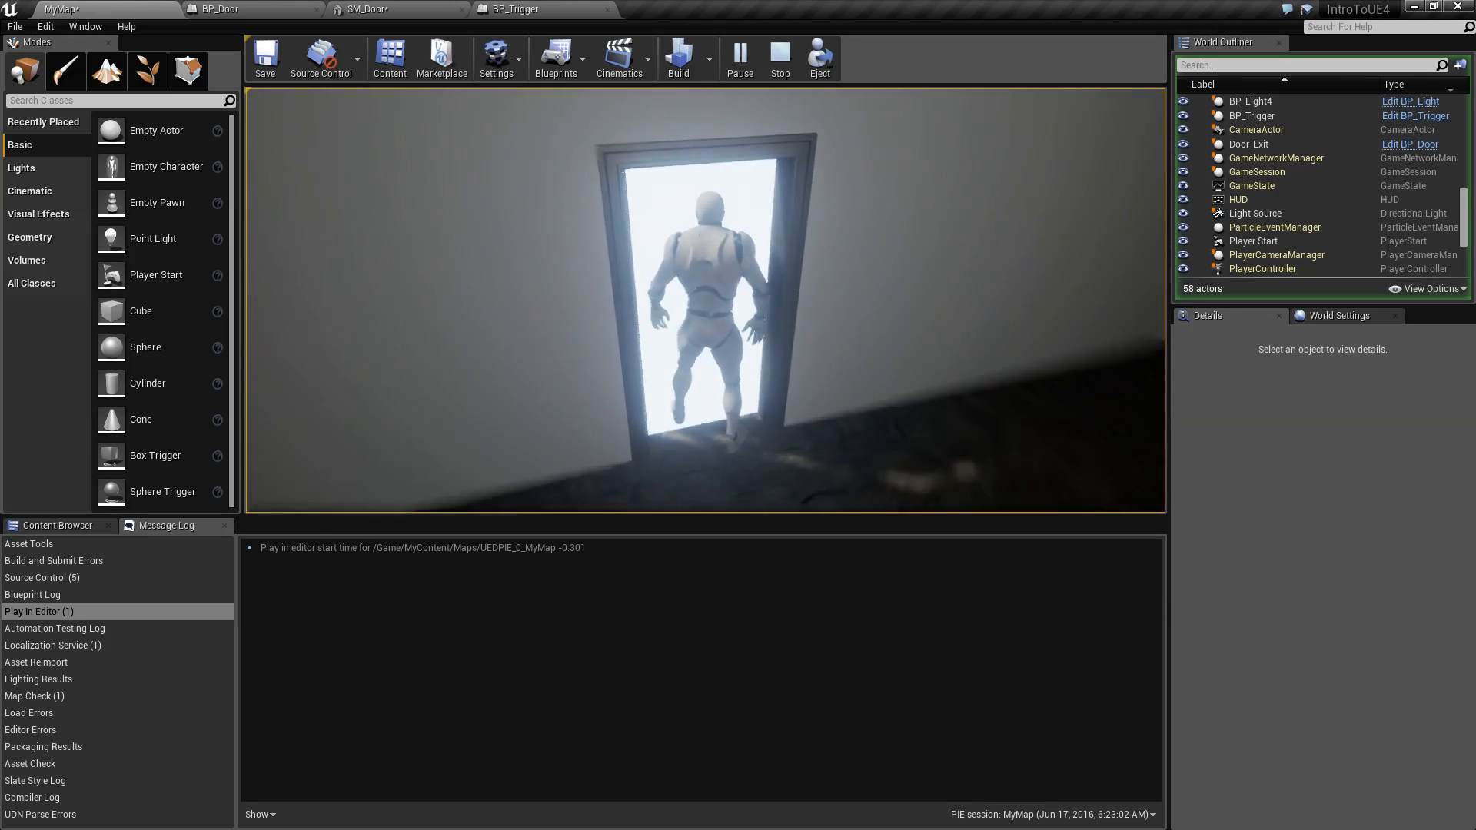
key("w")
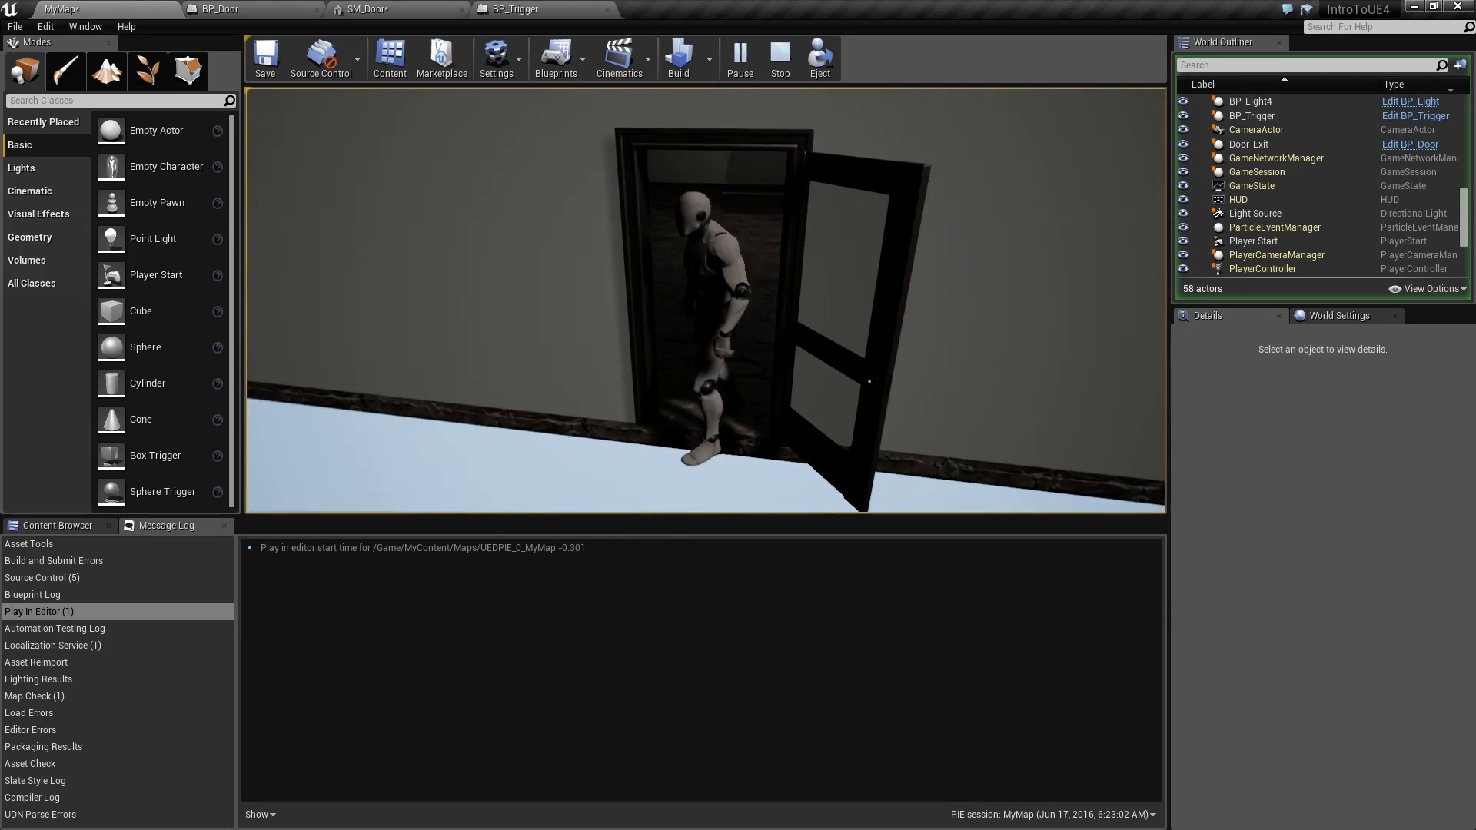
key("w")
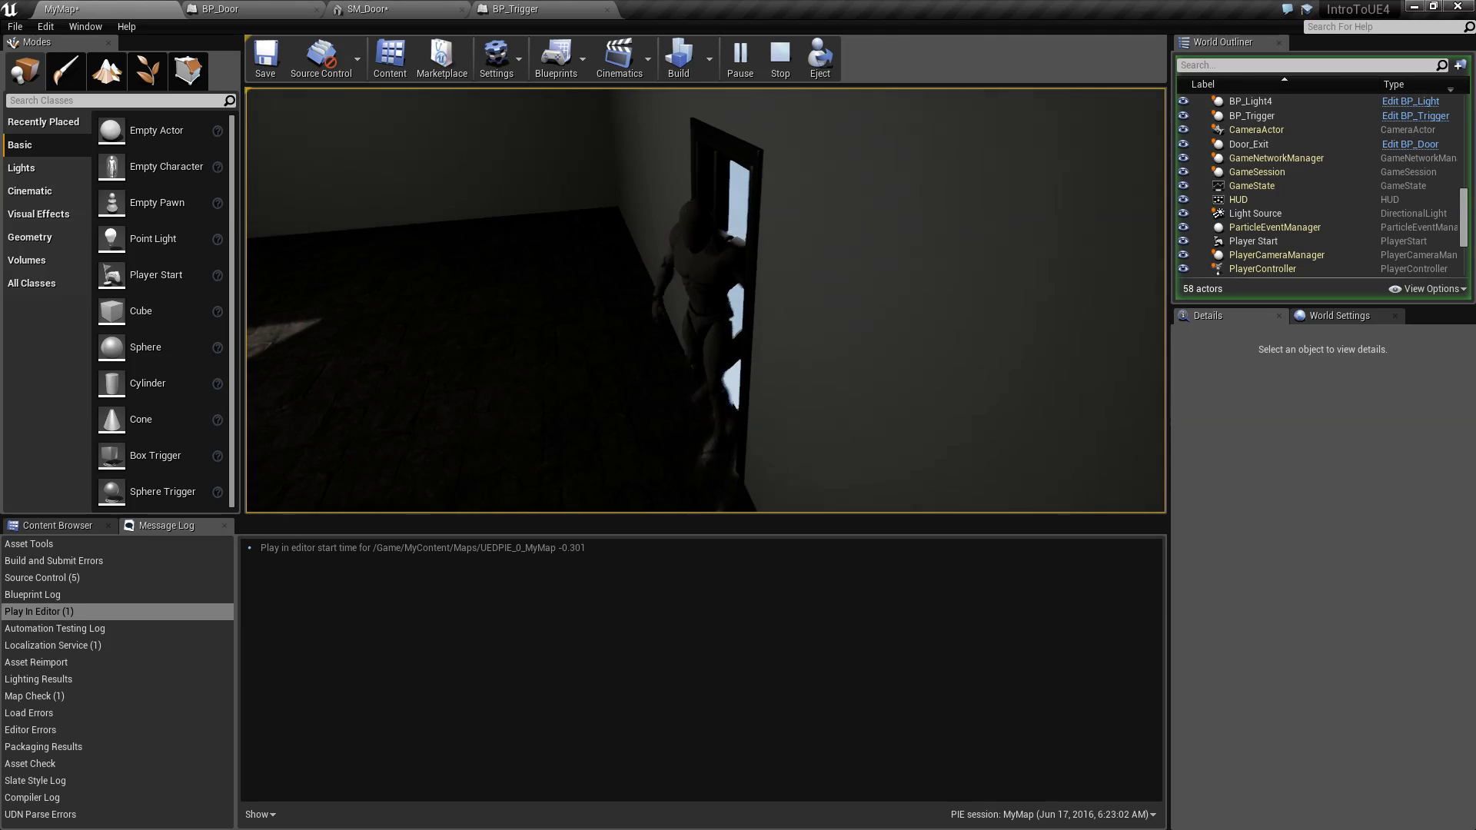
key("w")
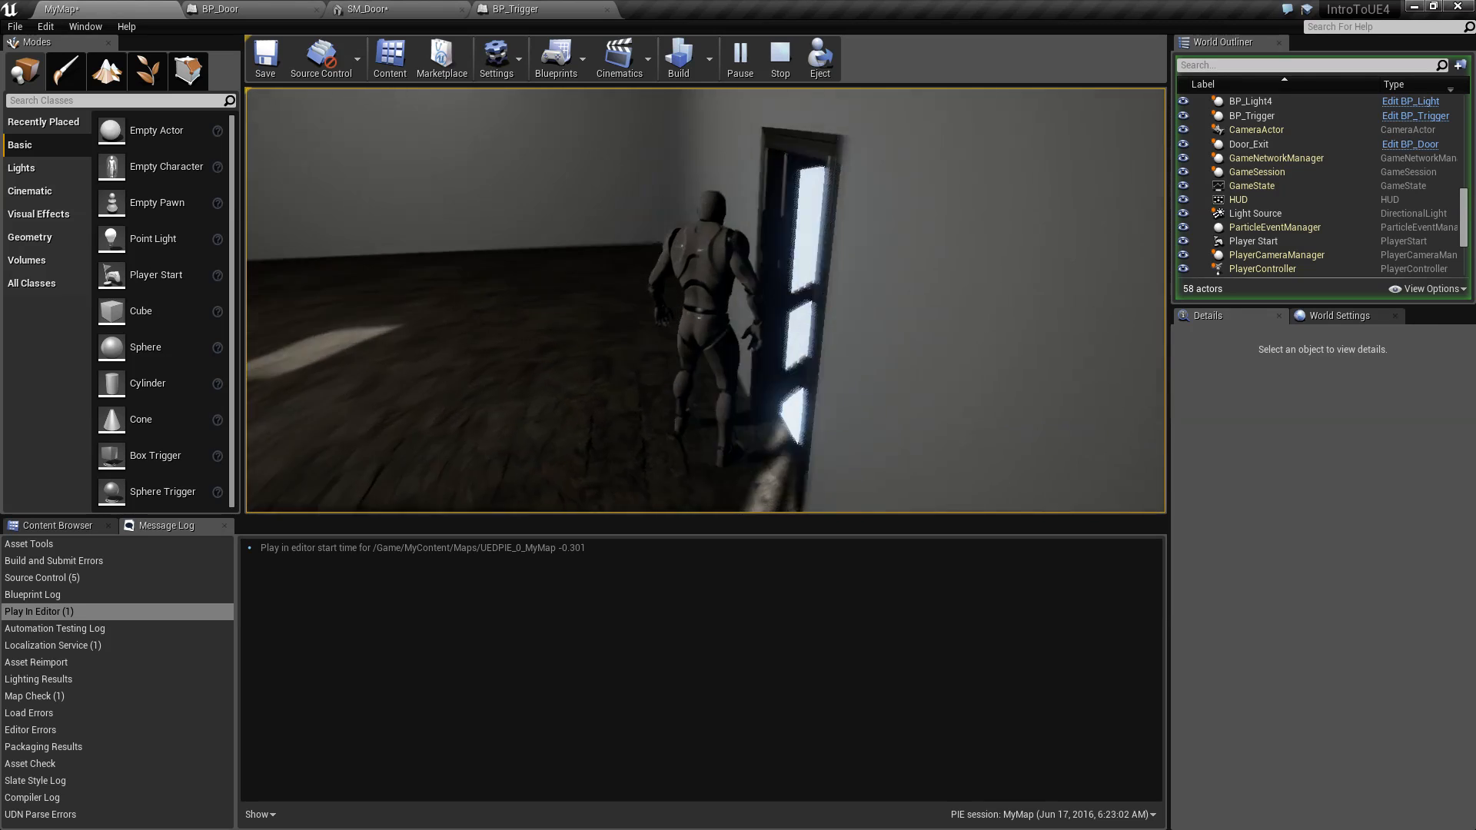
key("w")
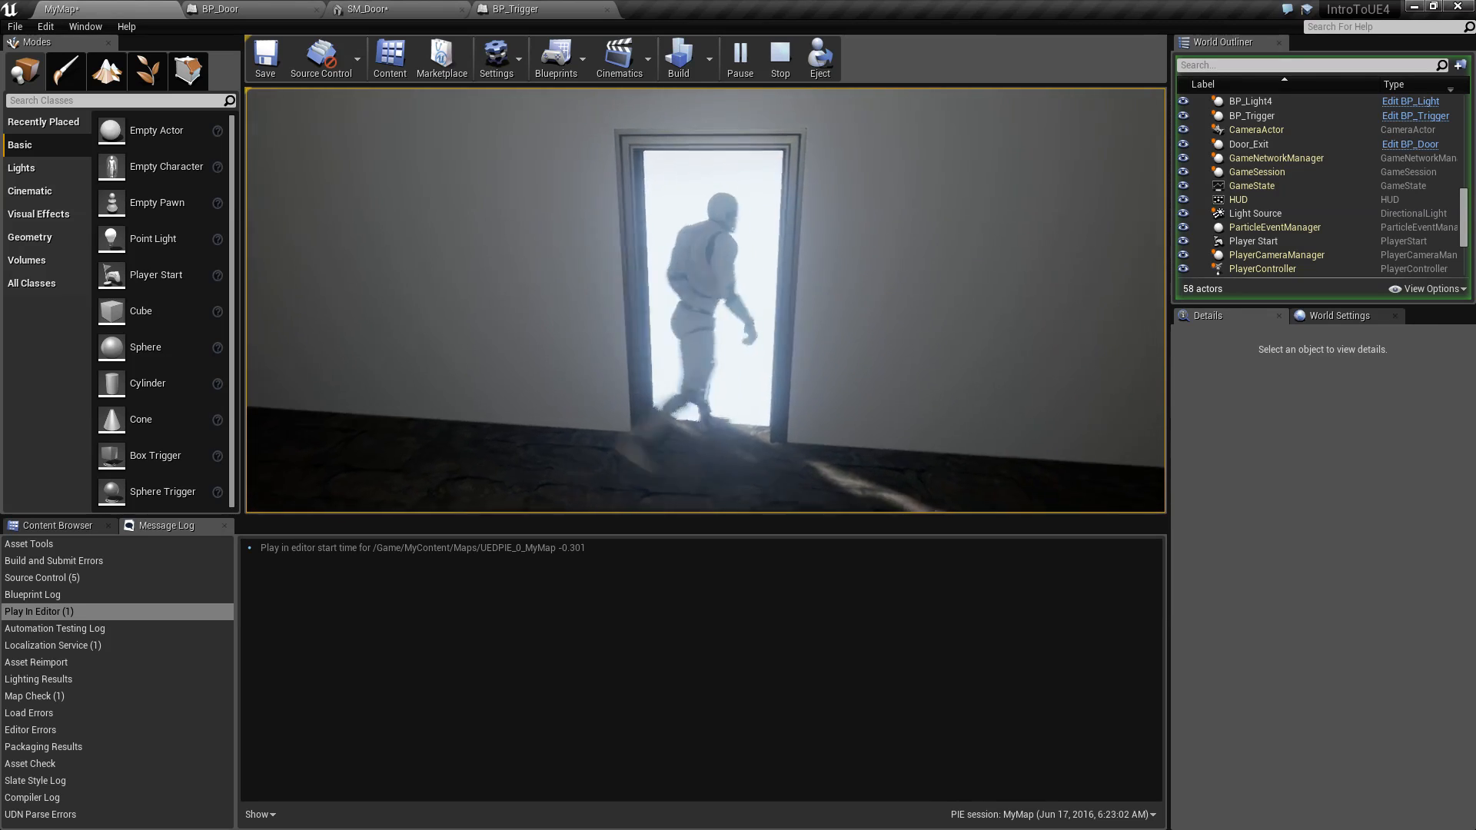
key("Escape")
Step: Add a box simplified collision to the SM_Door static mesh and save it
left_click(290, 7)
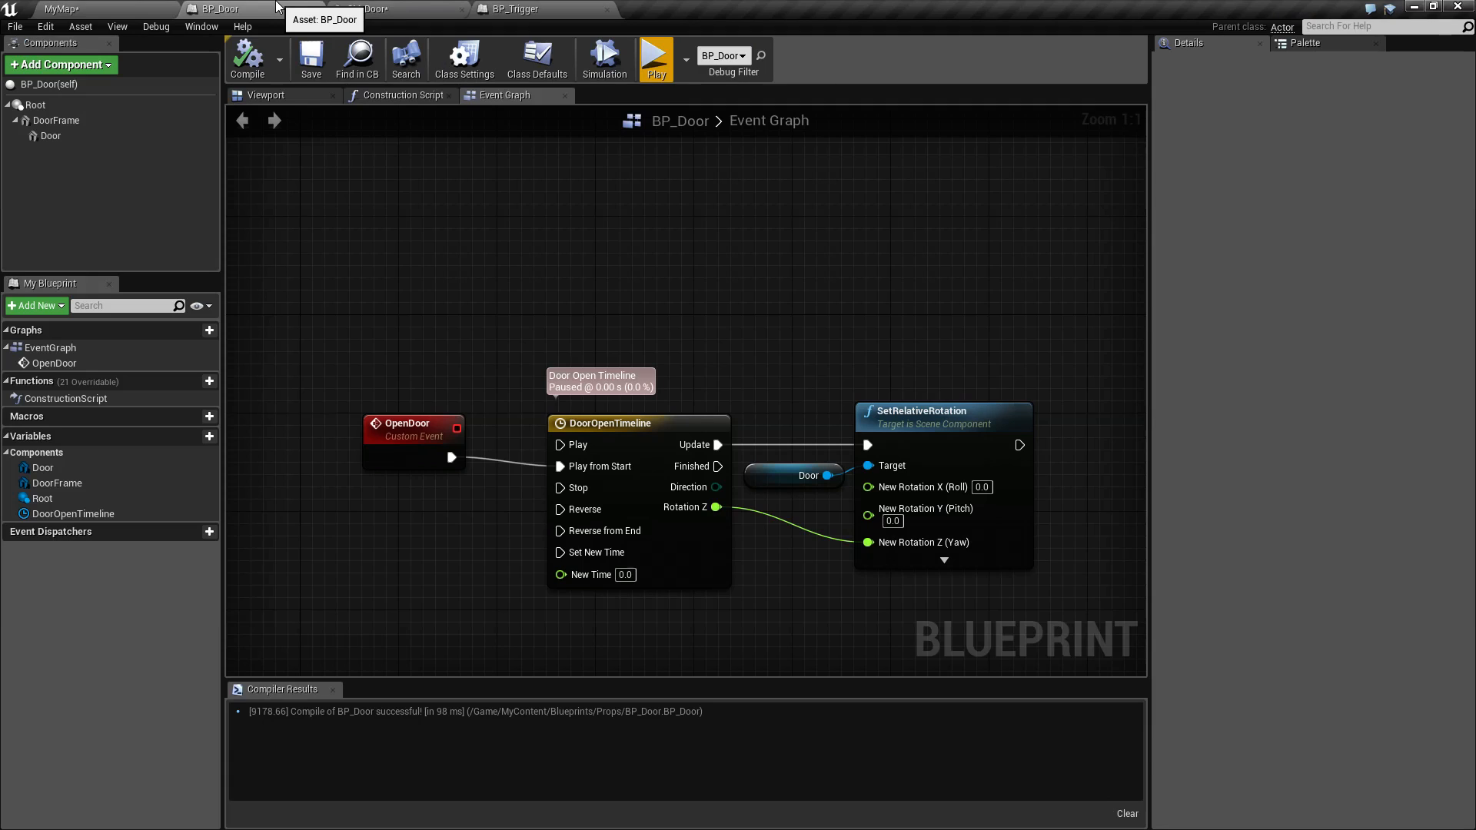
left_click(373, 9)
left_click(164, 26)
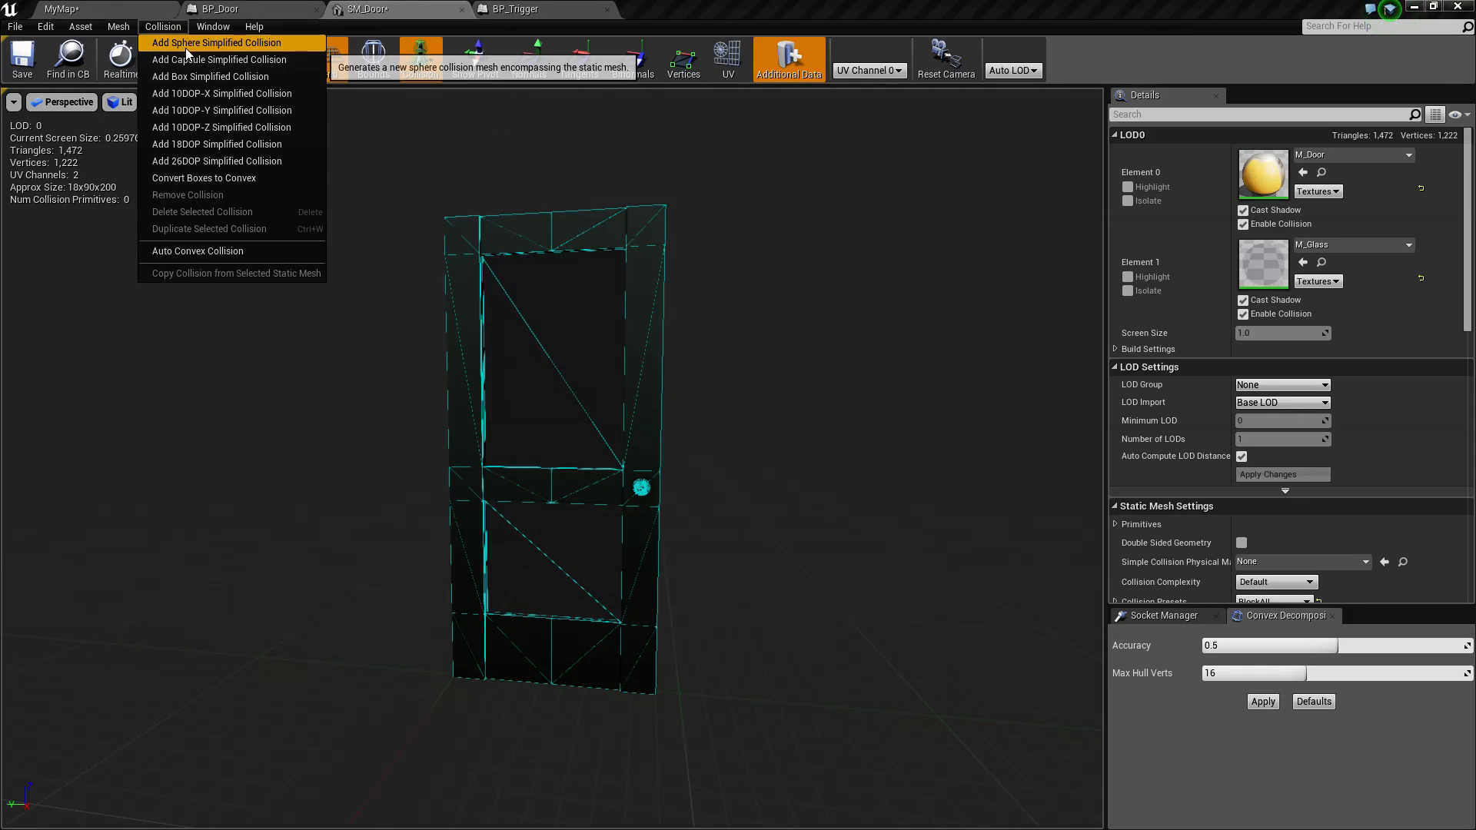
left_click(192, 43)
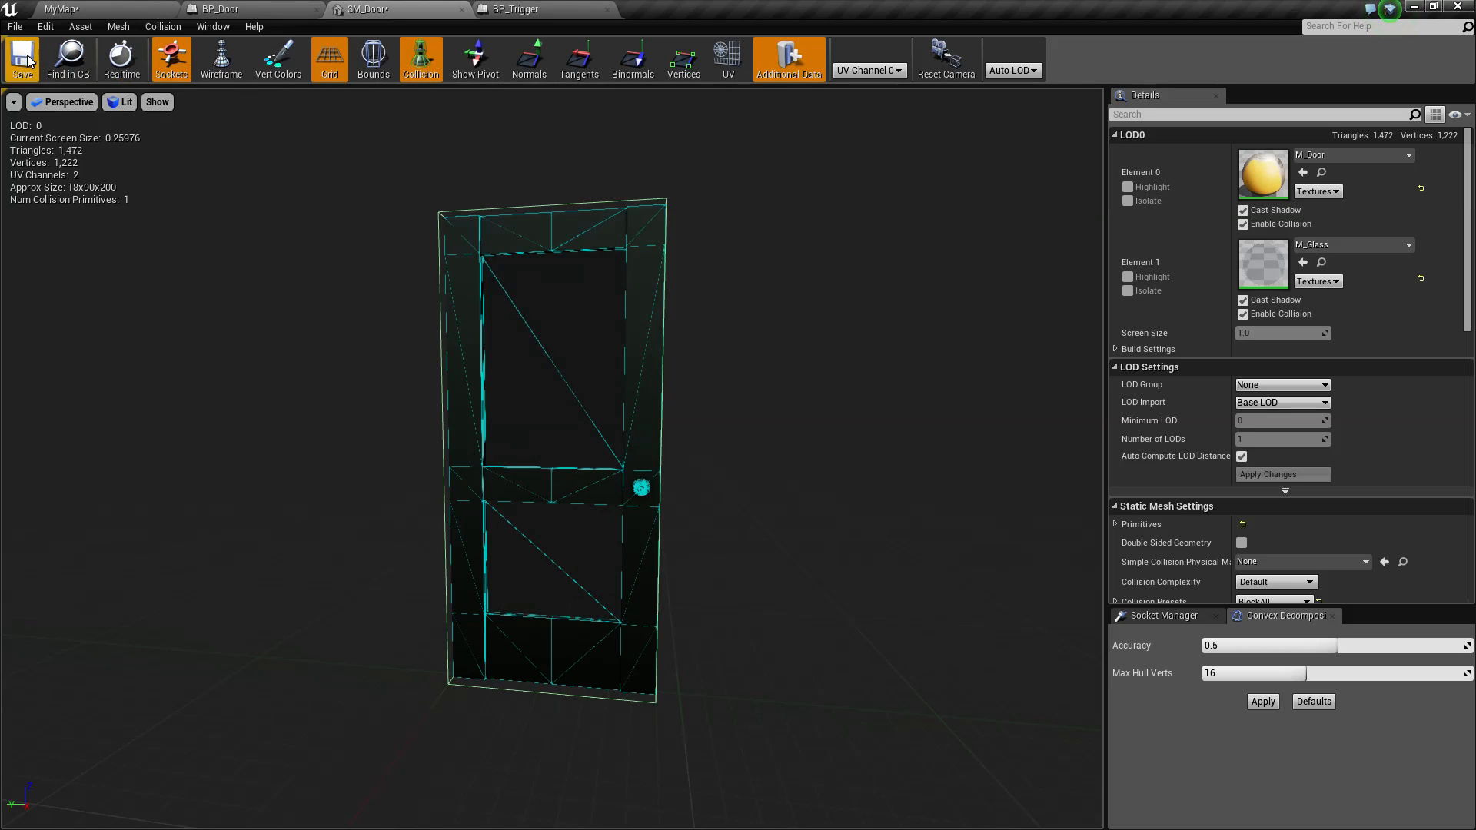
Step: Play MyMap and turn on the collision display with the console command "show collision"
left_click(96, 7)
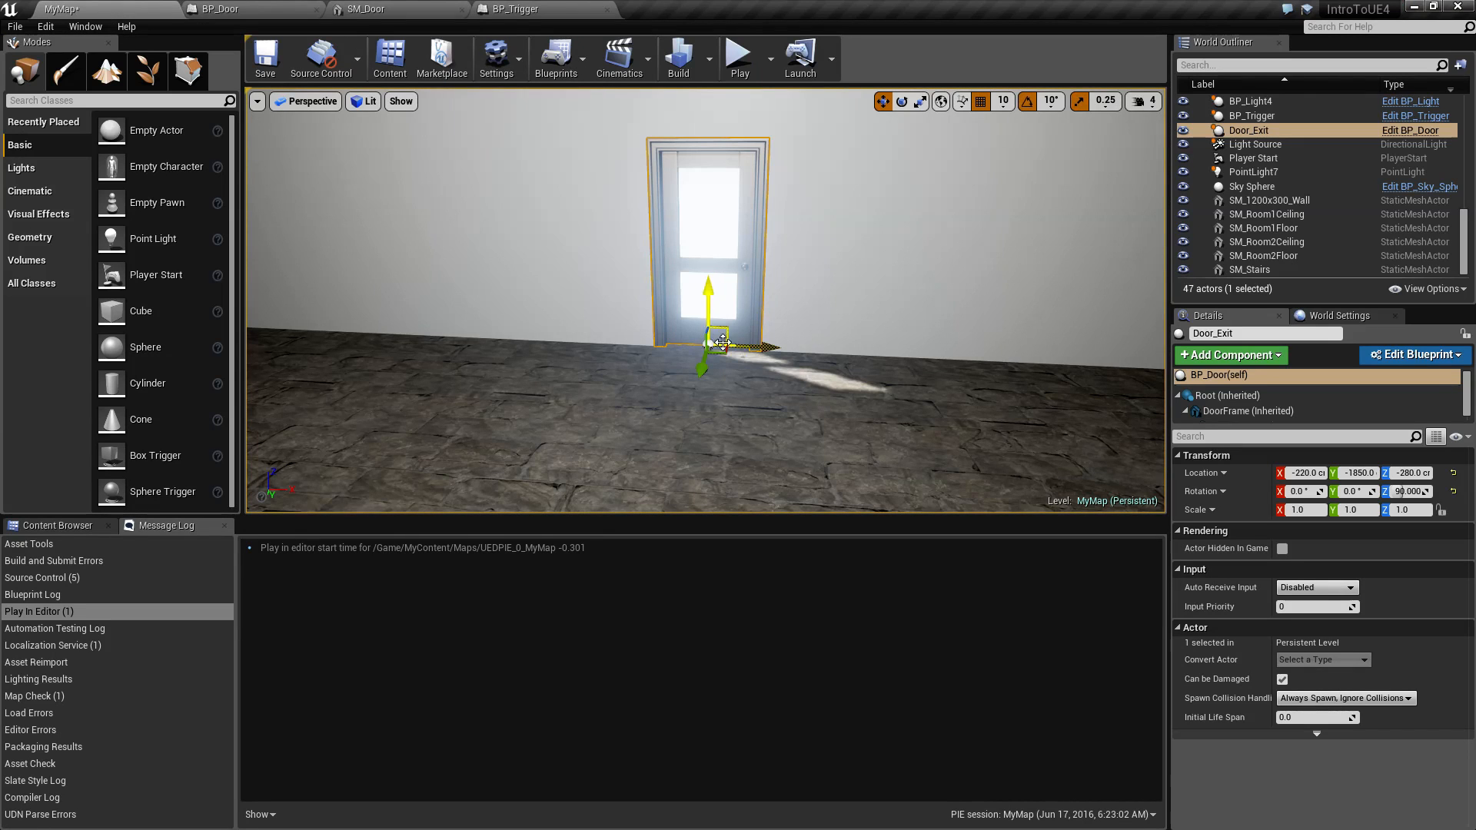
left_click(739, 55)
key("grave")
type("show collision")
key("Return")
Step: Walk the character against and through the exit door to check its collision, stop playing, and save MyMap
key("w")
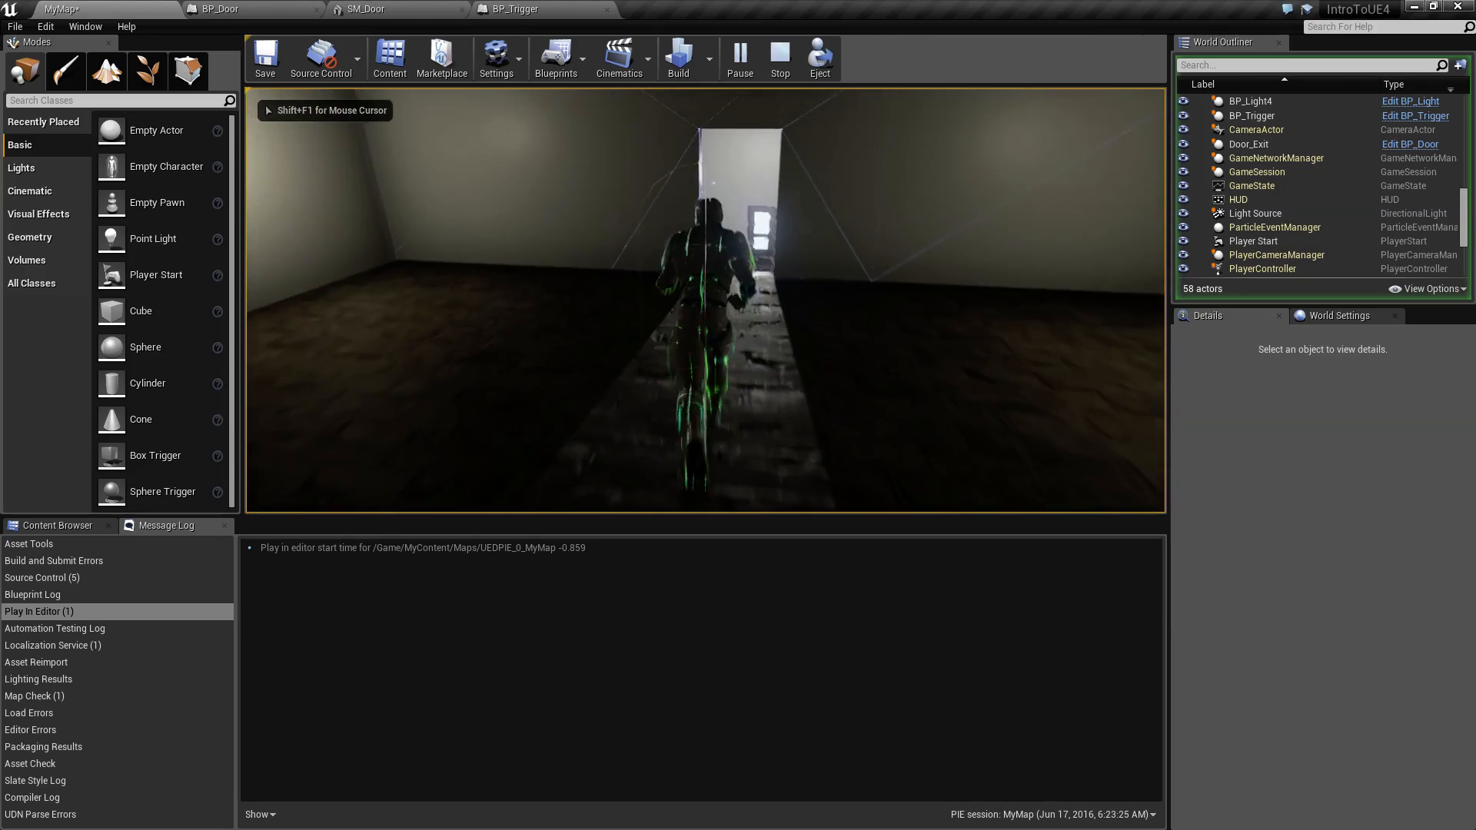
key("w")
key("w")
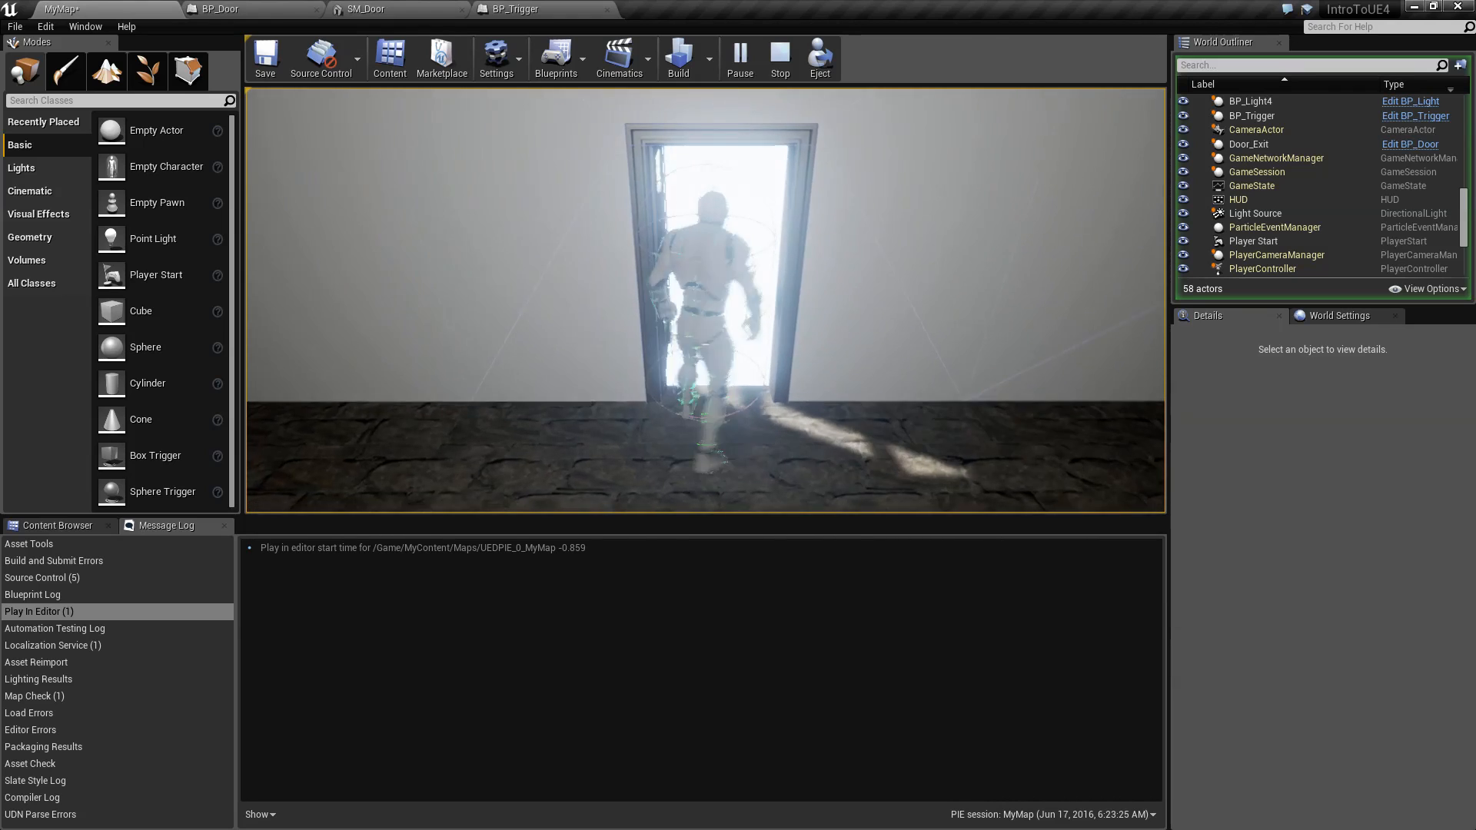
key("w")
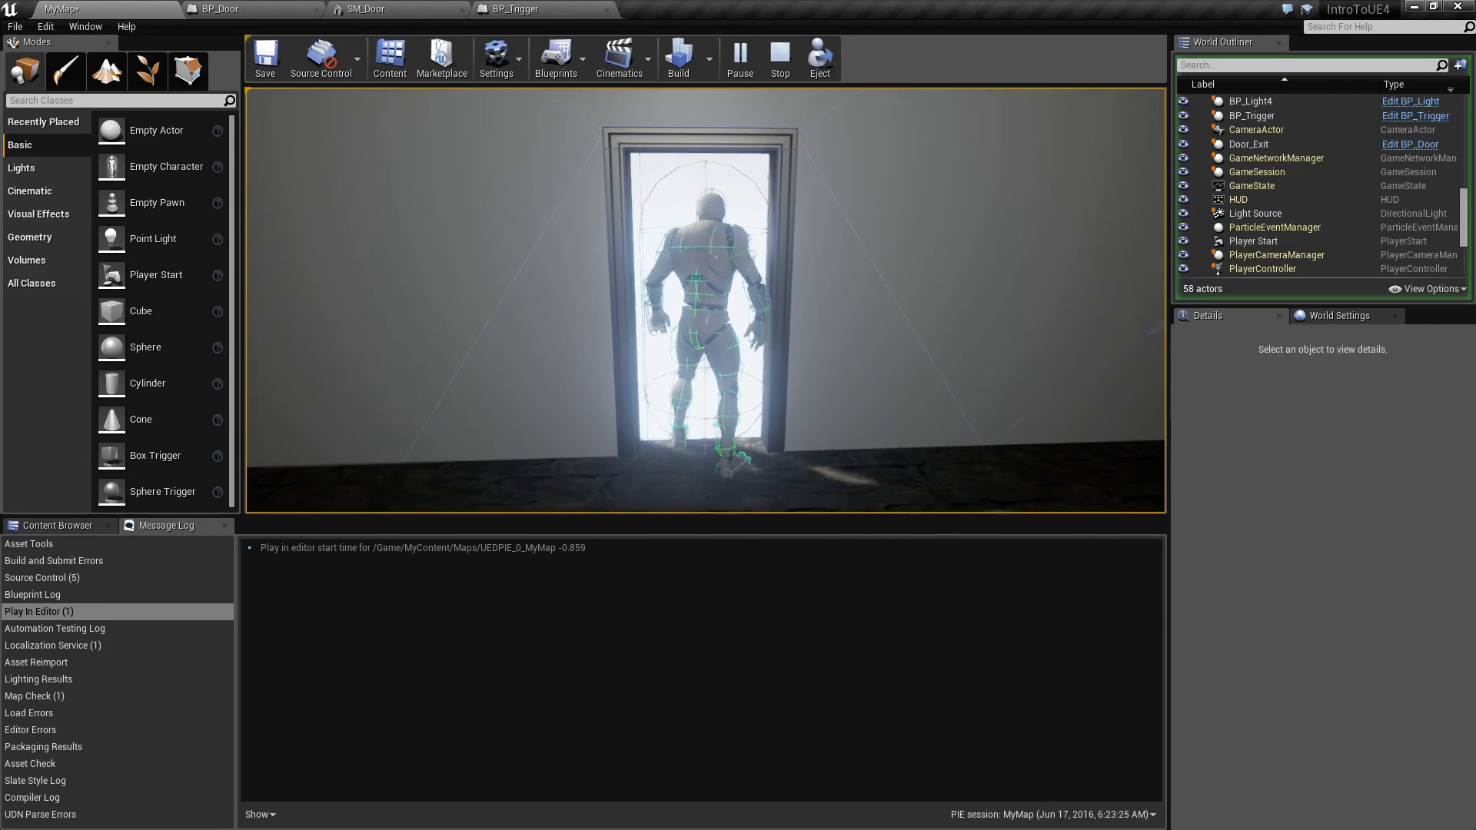
key("s")
key("w")
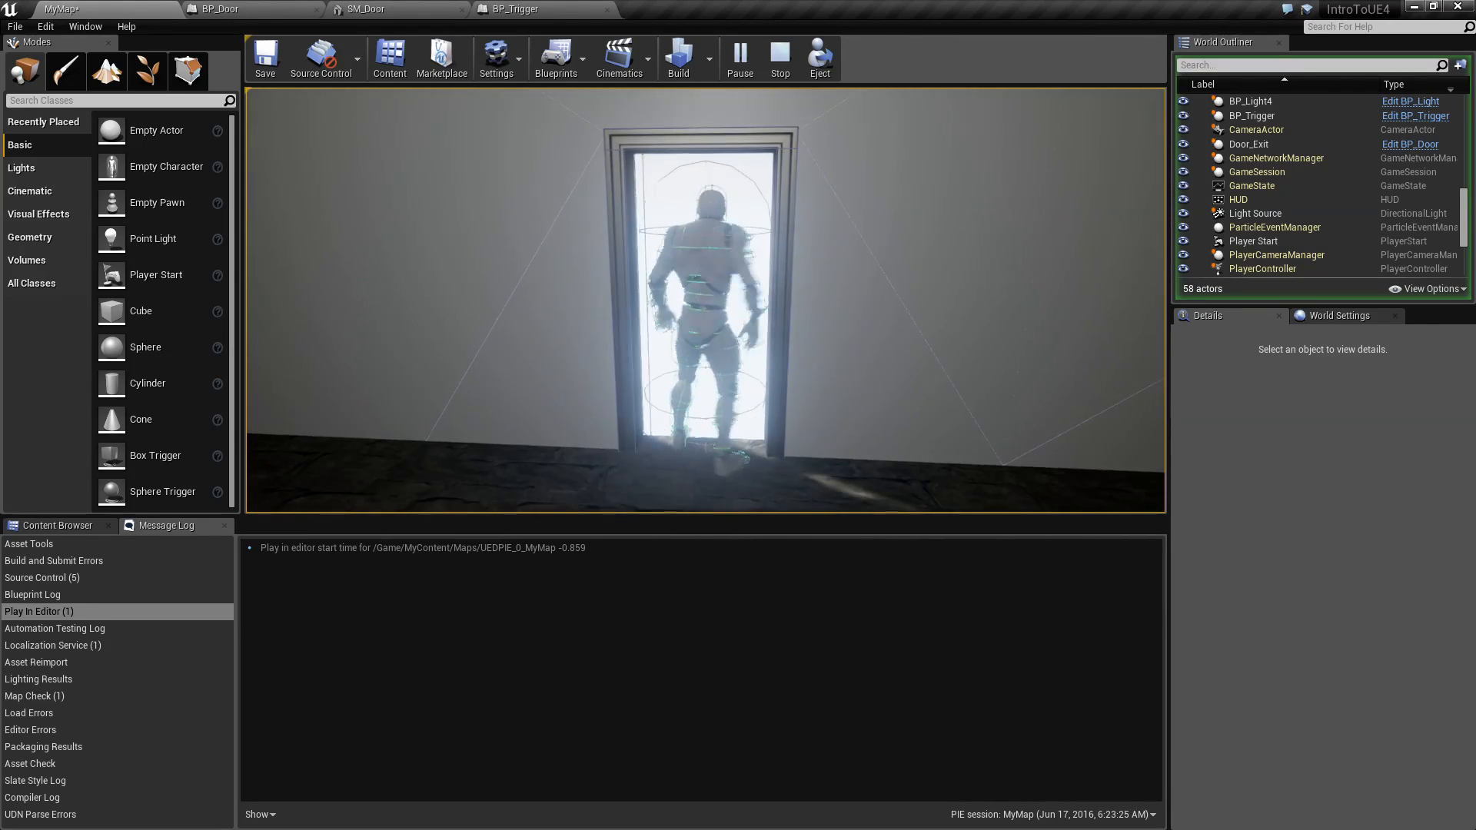
key("s")
key("w")
key("s")
key("shift+F1")
key("Escape")
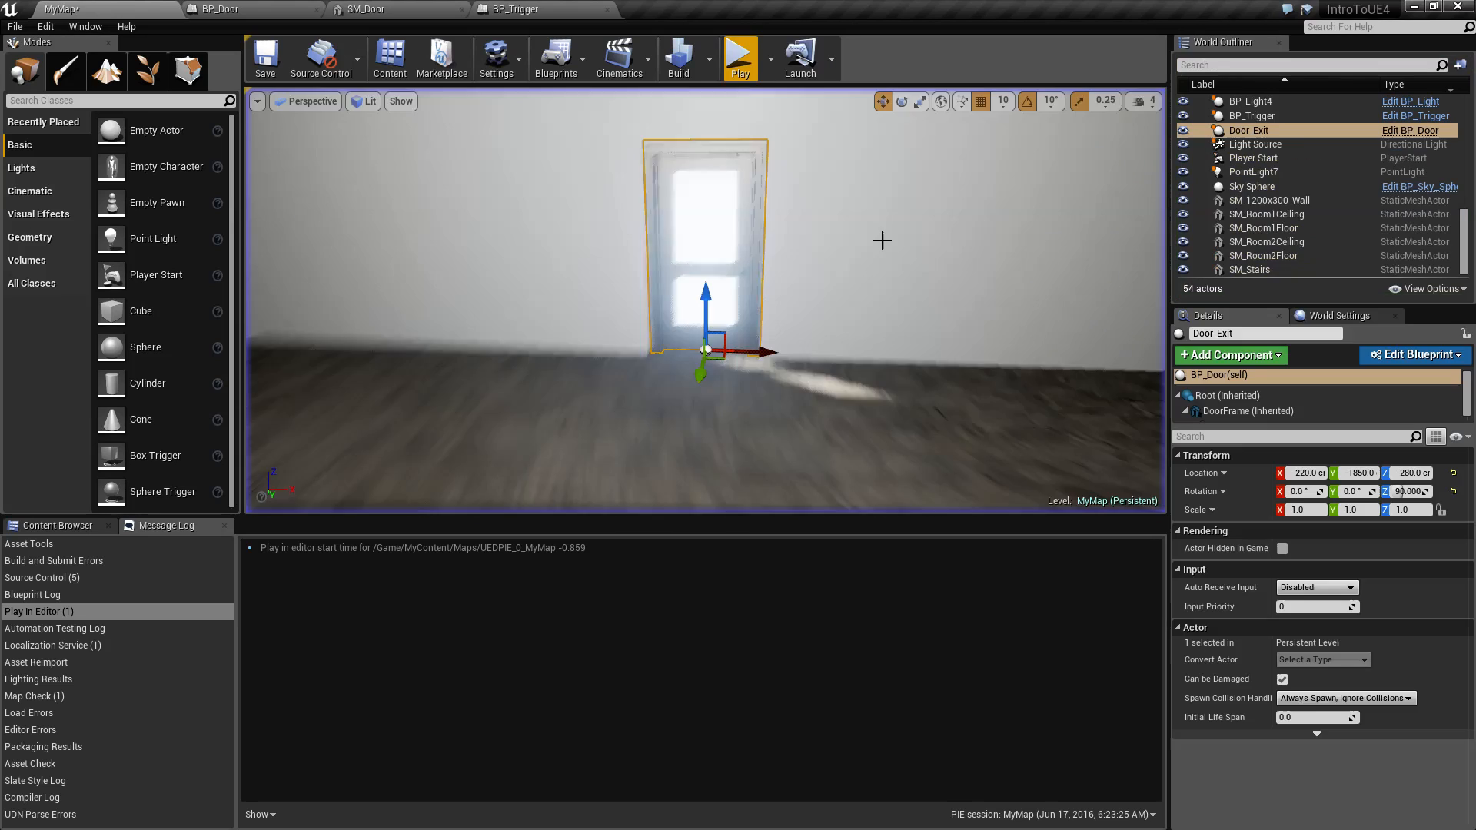
key("ctrl+s")
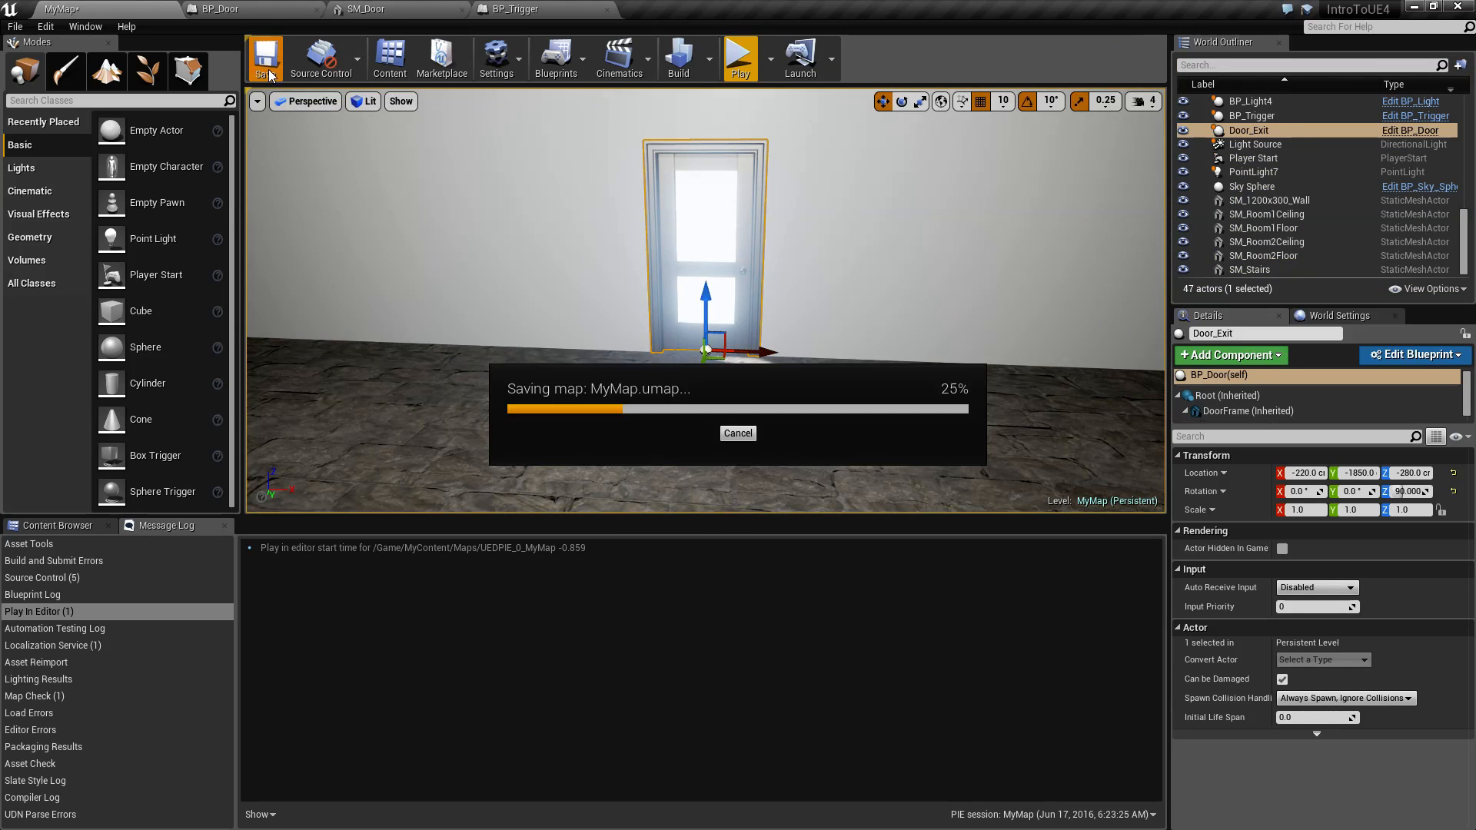
left_click(503, 8)
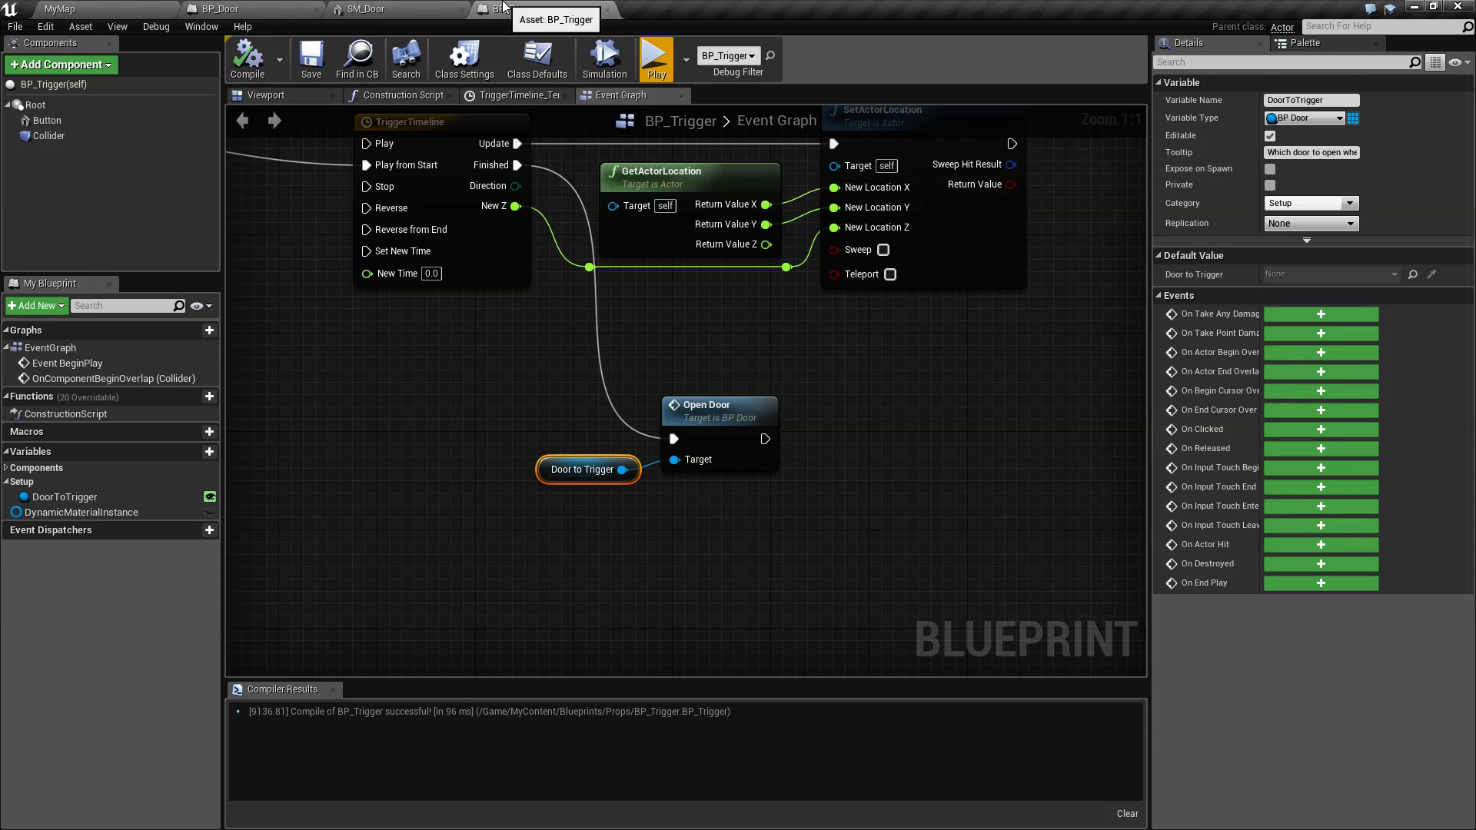
left_click(392, 8)
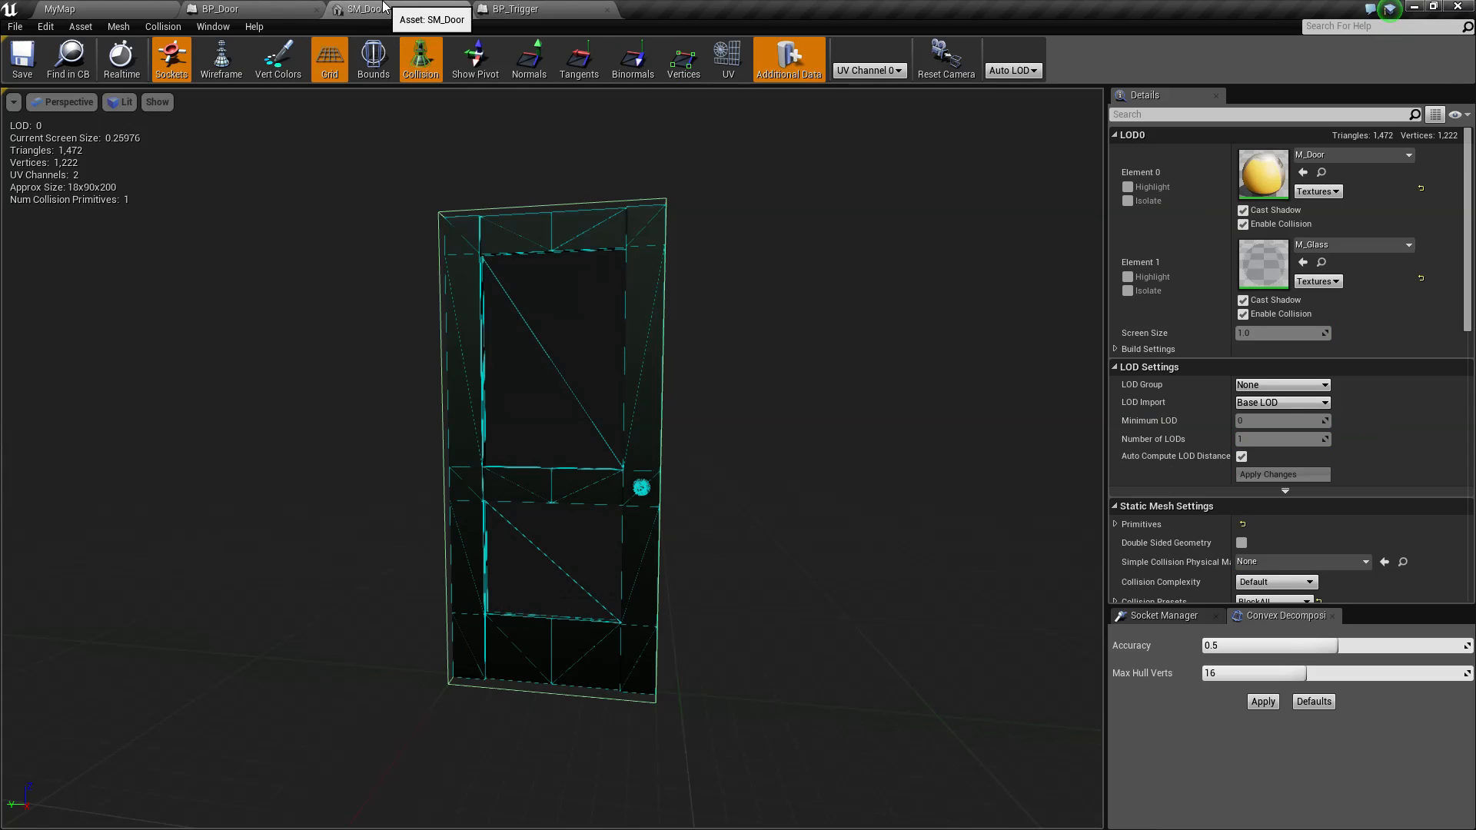
left_click(206, 8)
left_click(154, 9)
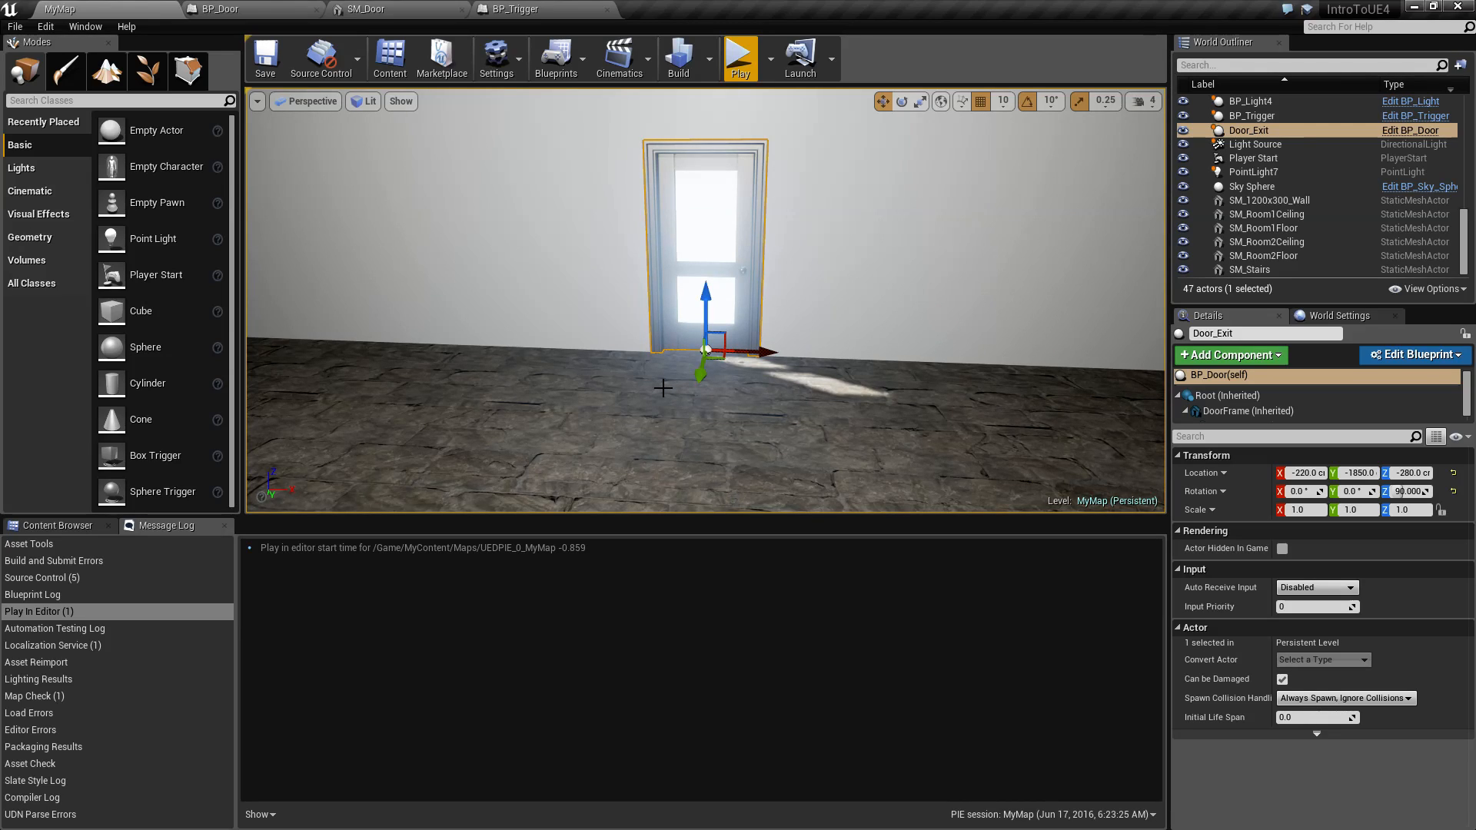
mouse_move(753, 432)
right_mouse_down()
mouse_move(764, 442)
mouse_move(742, 446)
right_mouse_up()
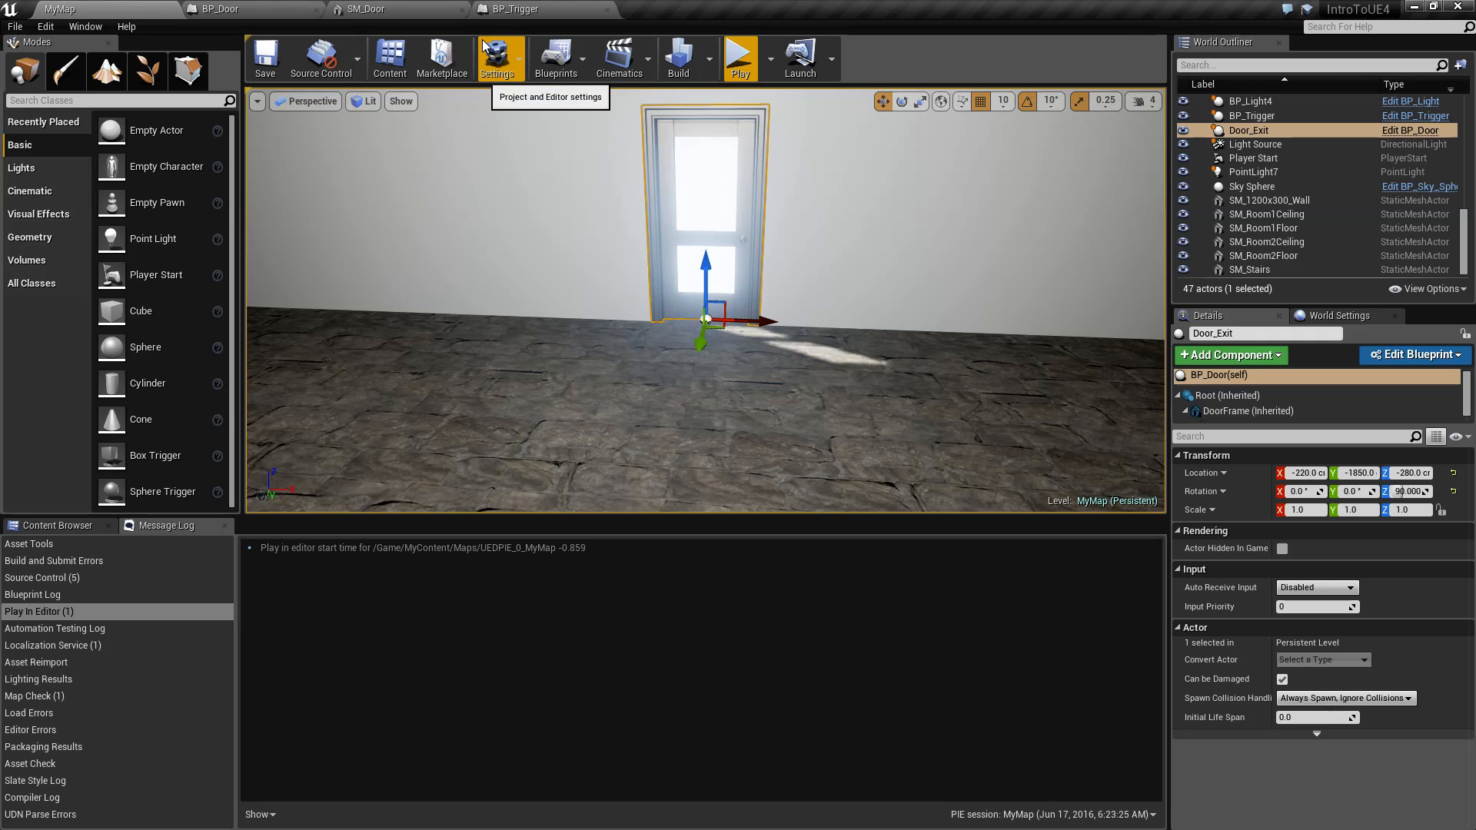
right_click_drag(615, 308, 369, 311)
key("f")
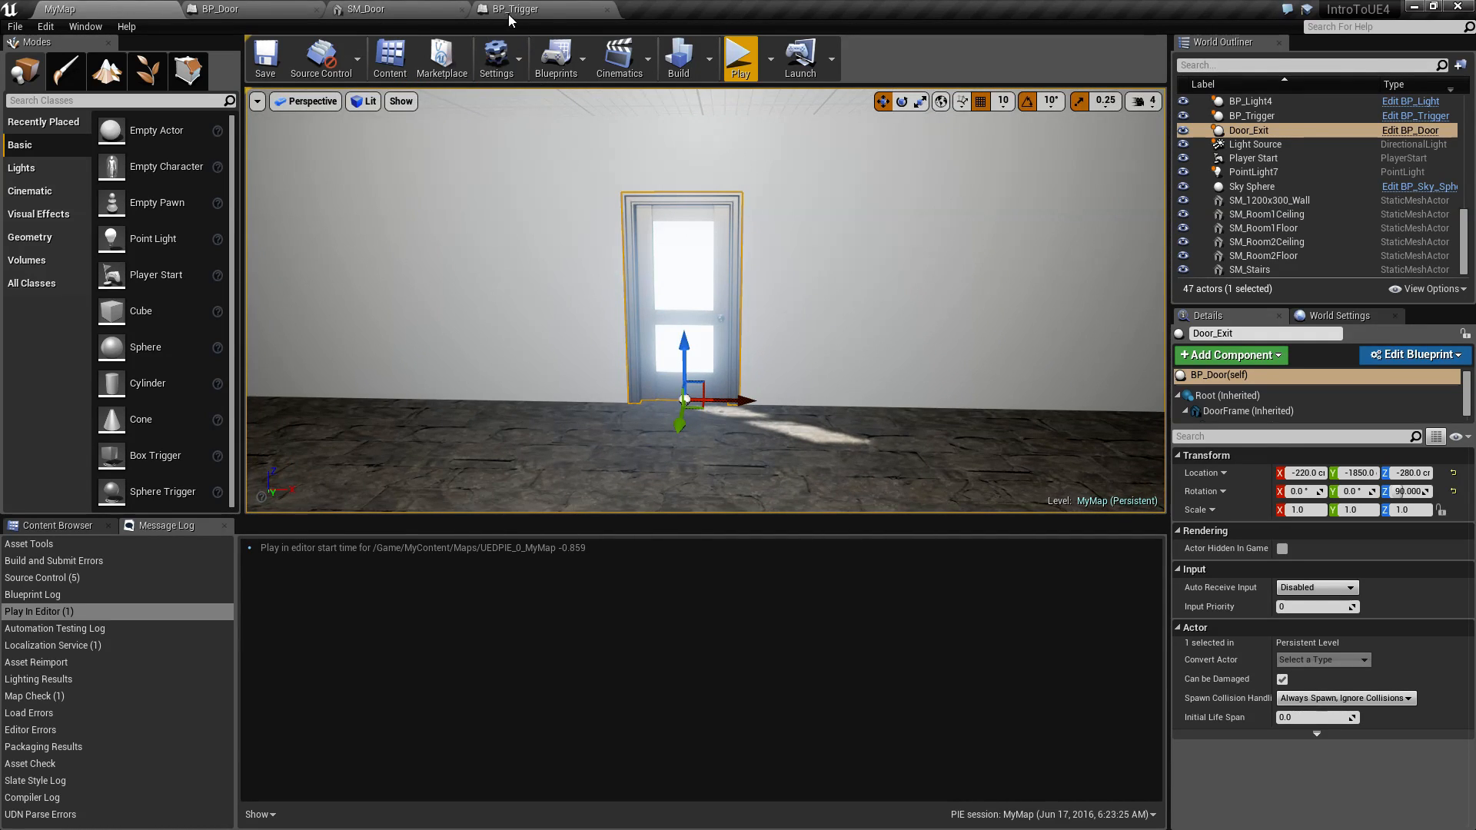
left_click(388, 10)
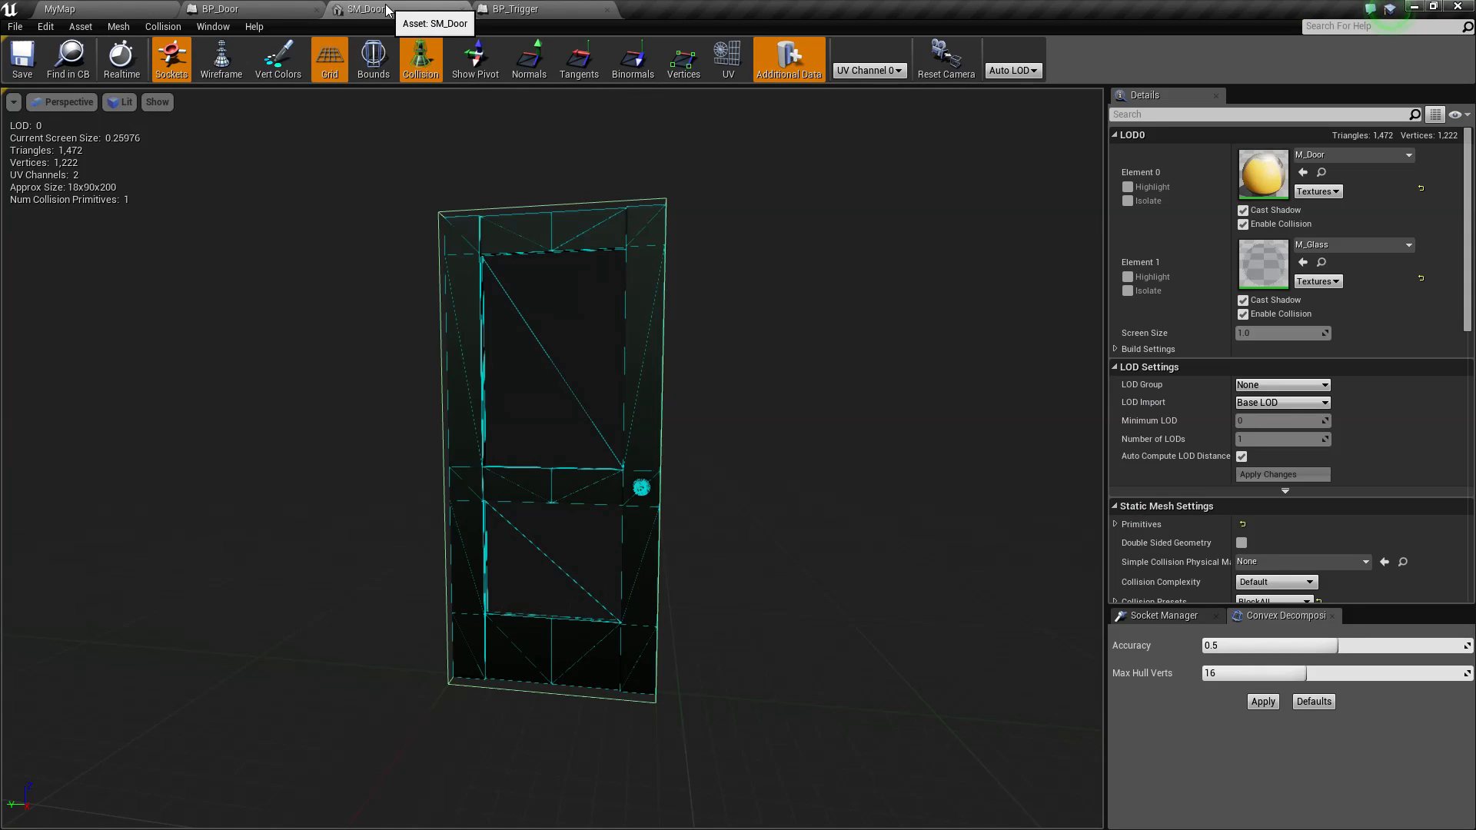
Step: In BP_Door's Event Graph, add a Set Collision Enabled node targeting Door with No Collision, run from DoorOpenTimeline's Finished output
left_click(248, 12)
right_click_drag(810, 389, 727, 342)
scroll(695, 408, "down", 1)
scroll(723, 467, "up", 1)
right_click_drag(723, 468, 699, 449)
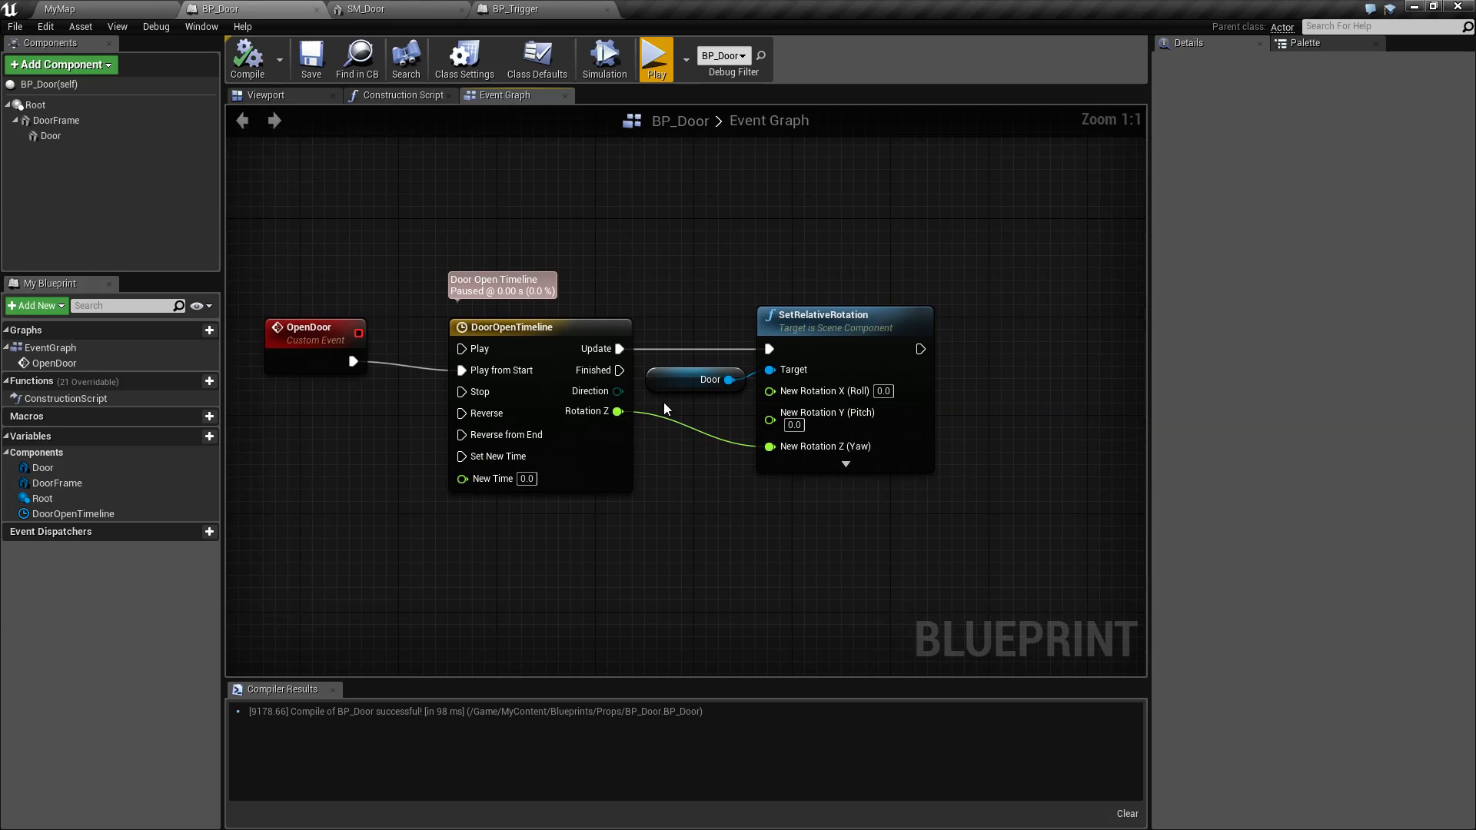
left_click_drag(620, 370, 758, 602)
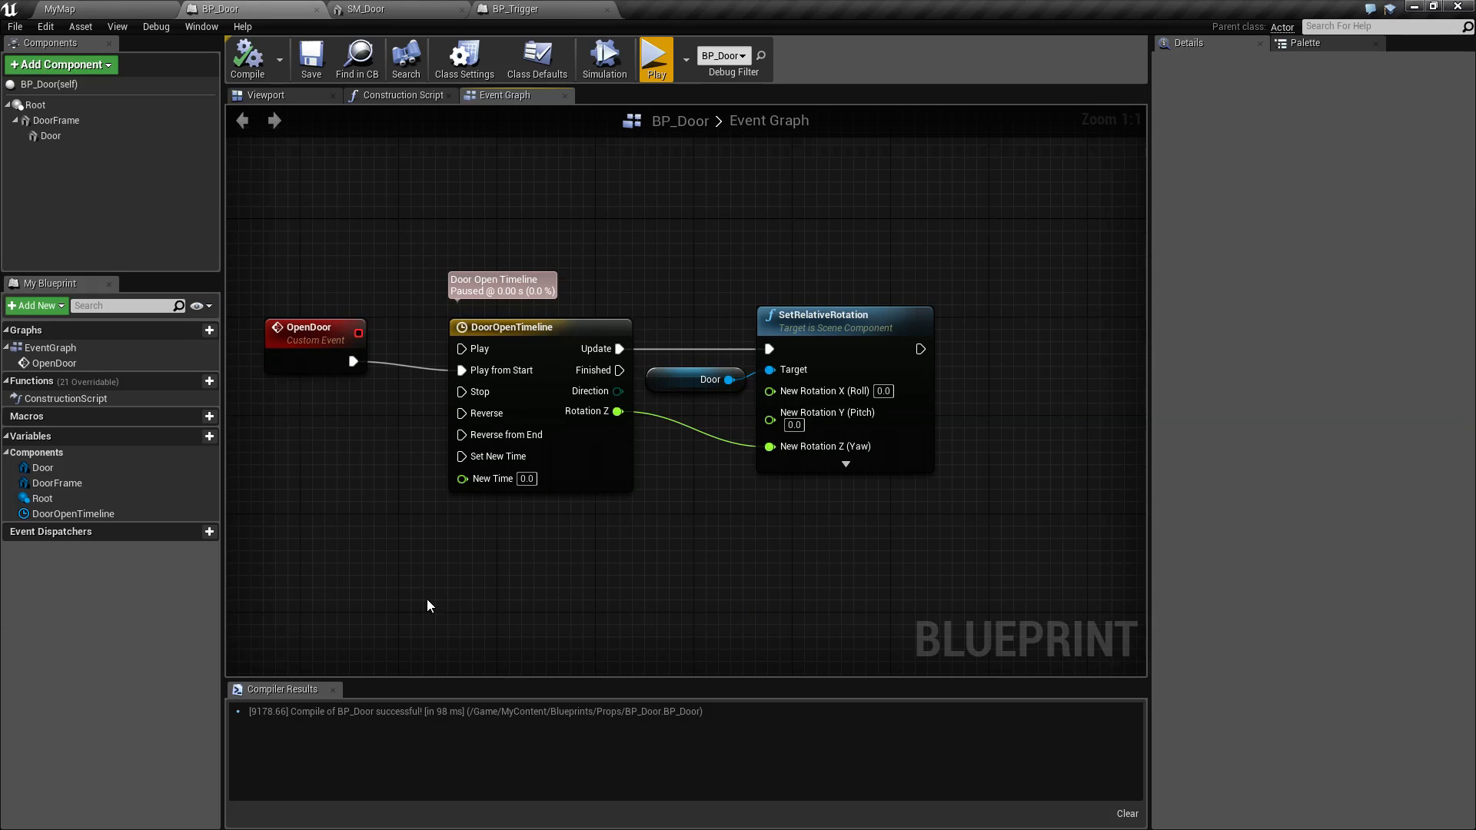
right_click_drag(426, 598, 362, 414)
left_click_drag(71, 134, 616, 439)
type("disable")
key("ctrl+a")
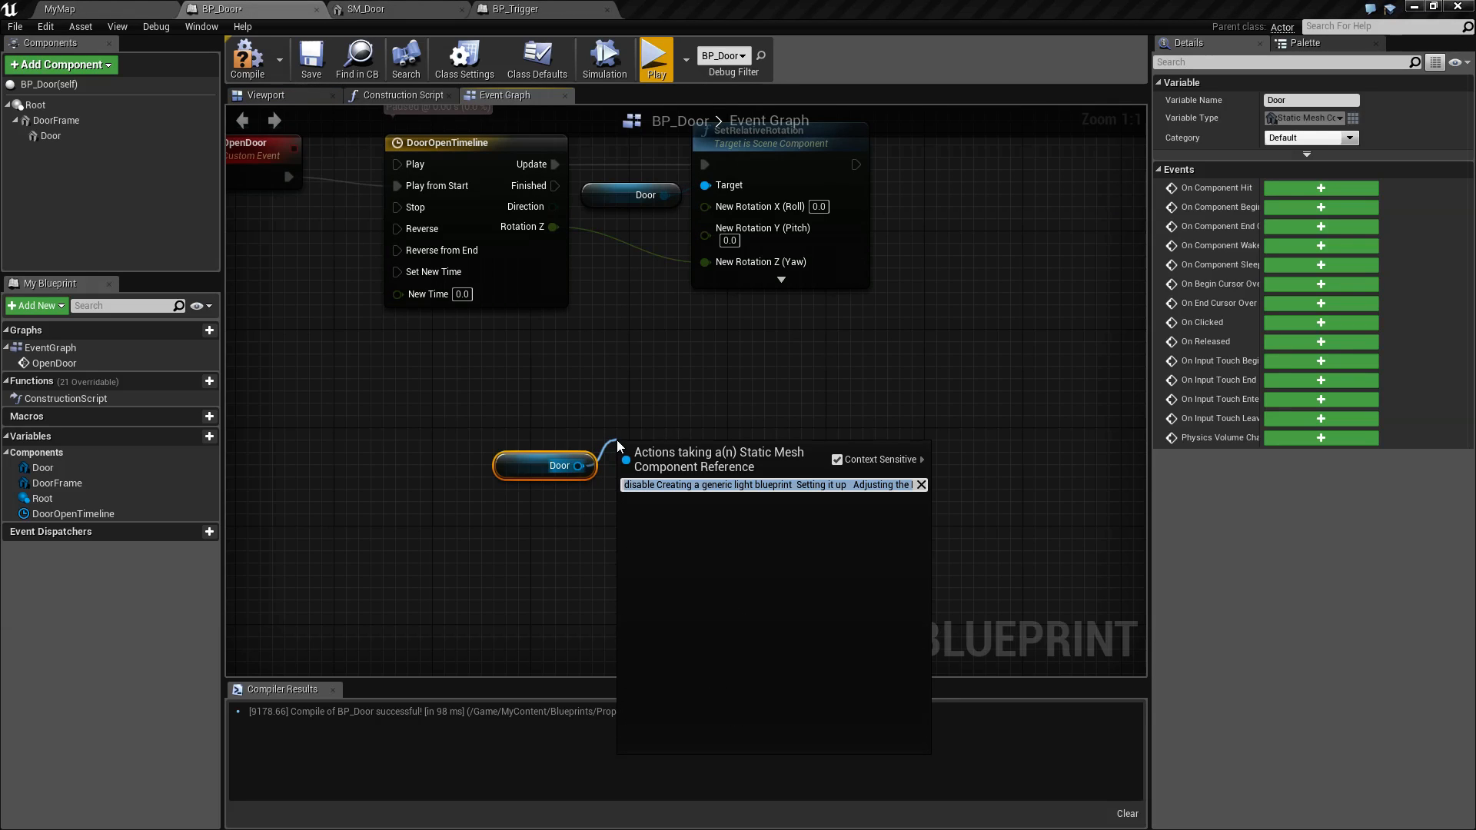
type("collision")
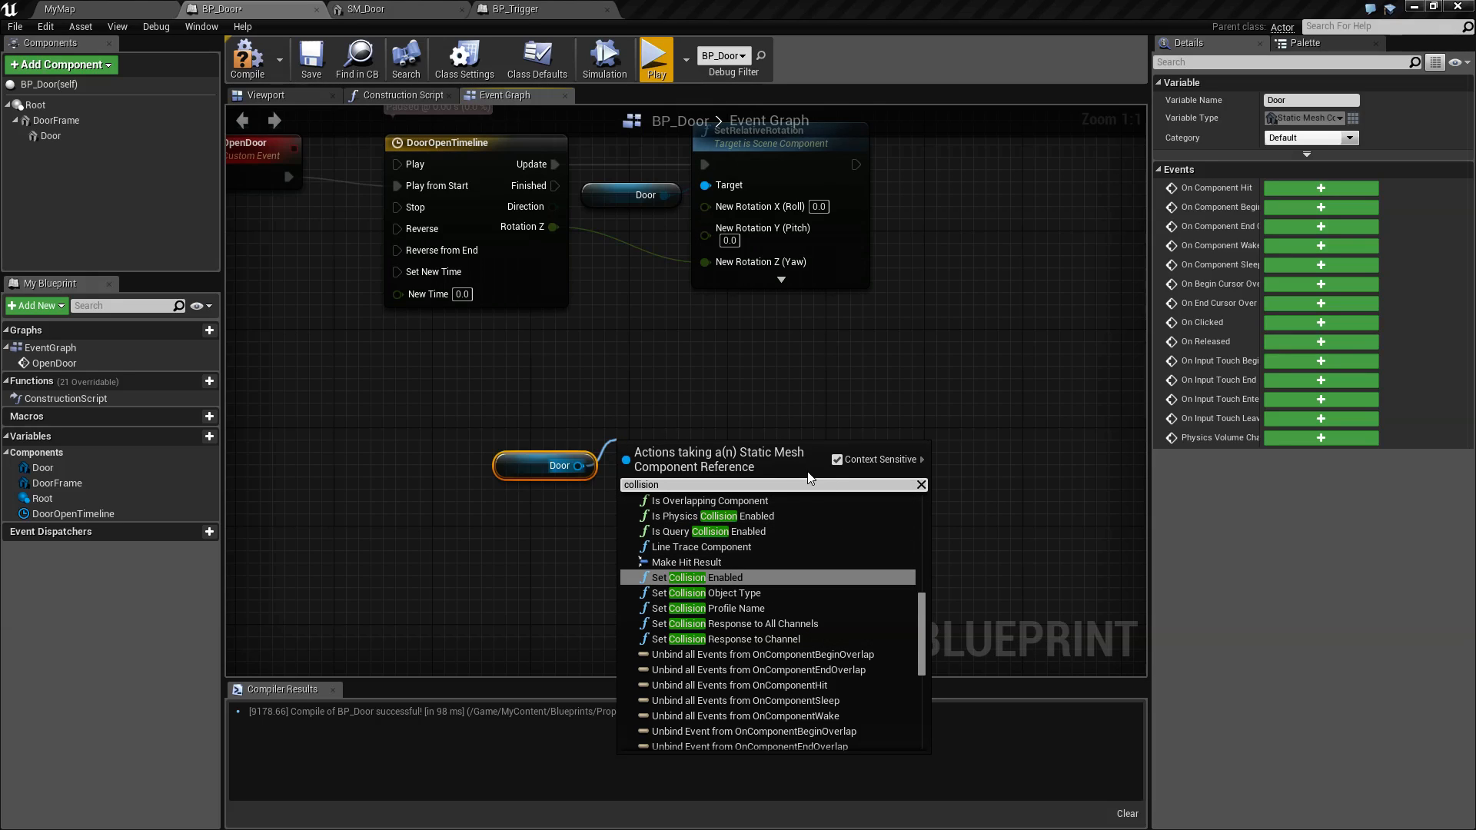
left_click(694, 577)
left_click_drag(555, 185, 693, 435)
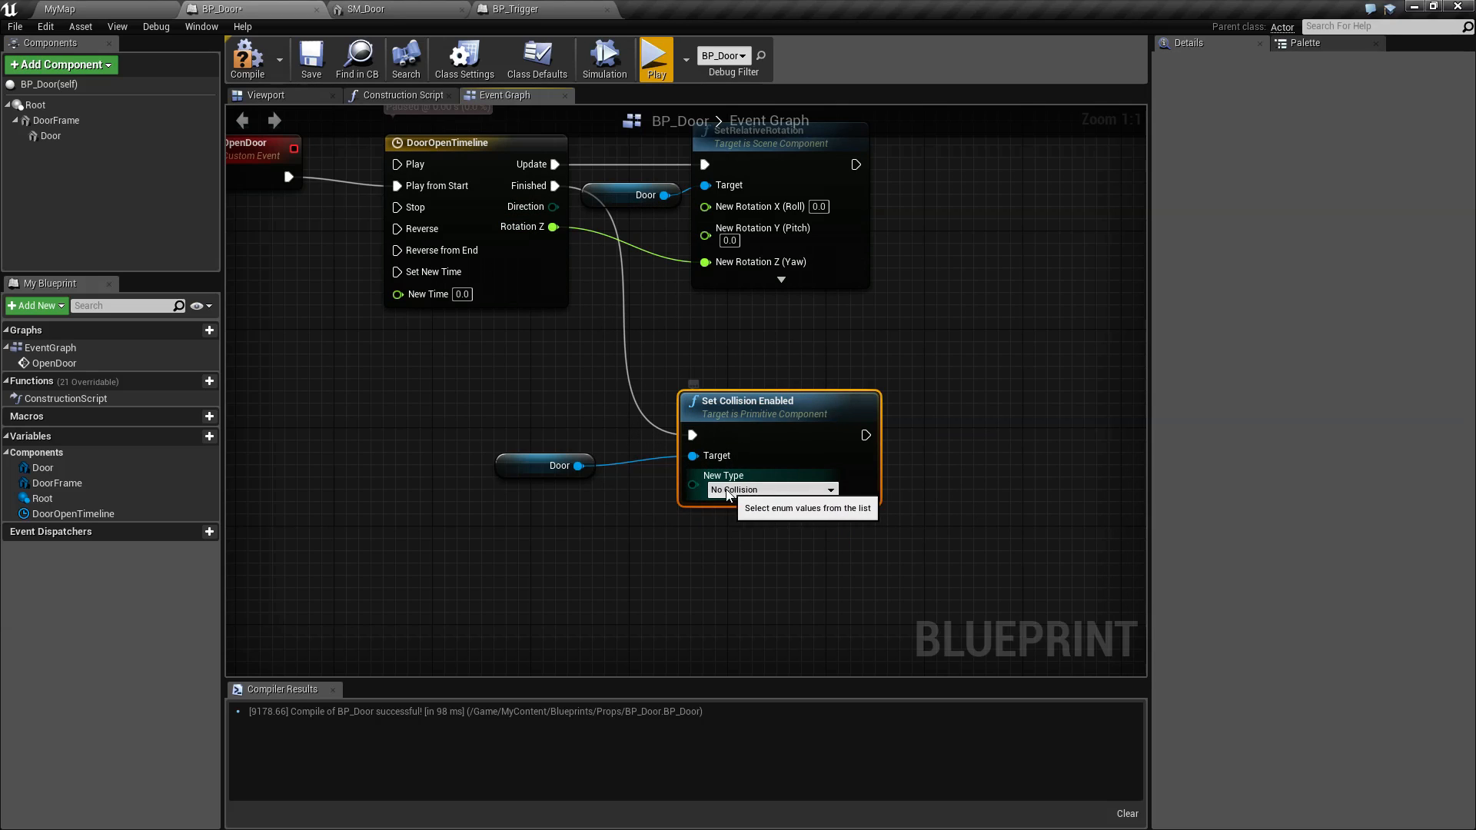
Step: Add a reroute node on the wire from Finished and space out the Set Collision Enabled node and its Door reference
left_click_drag(598, 469, 670, 481)
double_click(632, 374)
left_click_drag(635, 389, 647, 430)
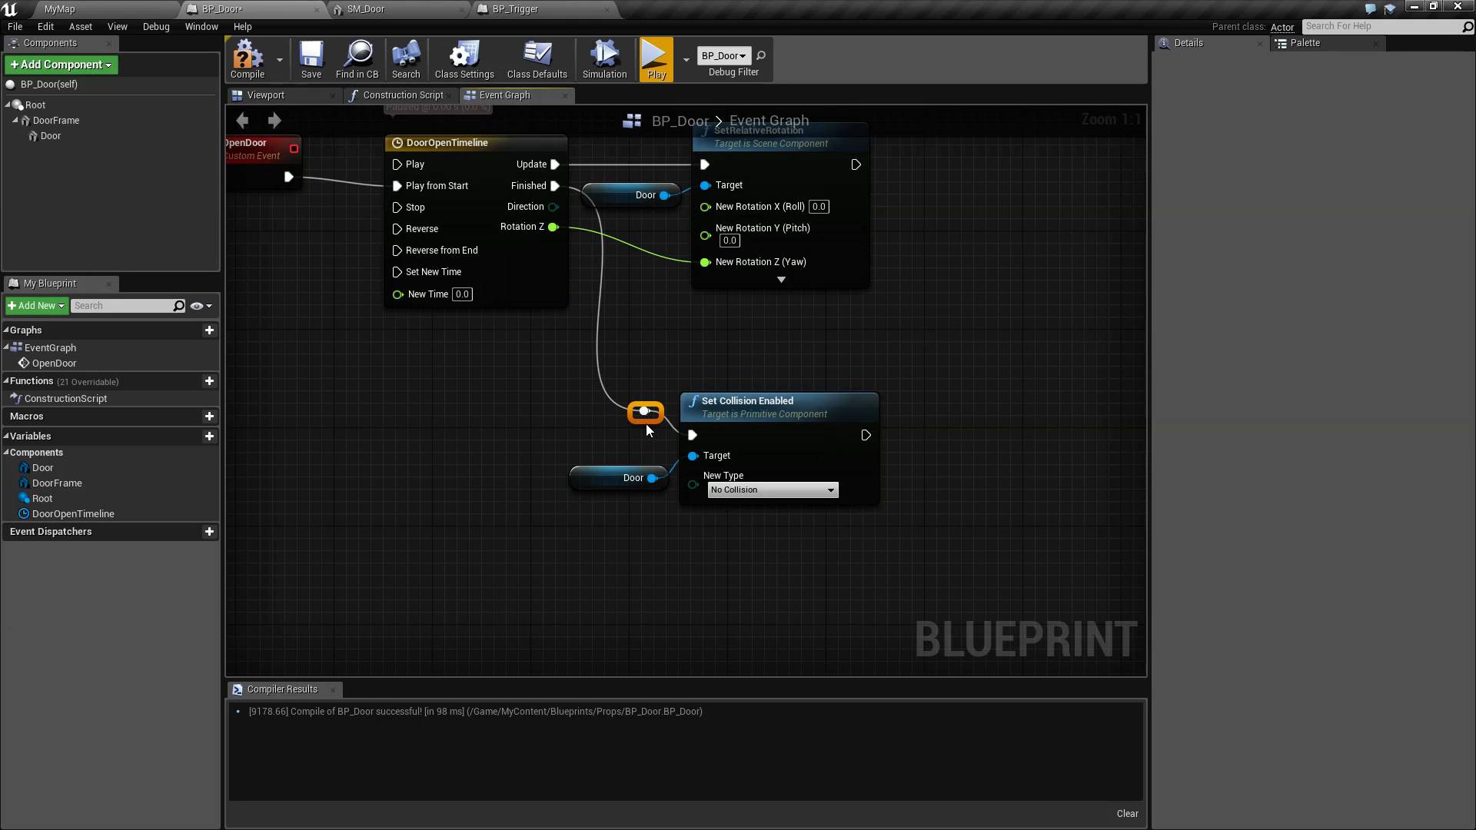
left_click_drag(665, 374, 838, 527)
left_click_drag(750, 403, 836, 389)
Step: Shift the SetRelativeRotation node with its Door reference and adjust the reroute node, and compile and save BP_Door
left_click_drag(655, 155, 779, 339)
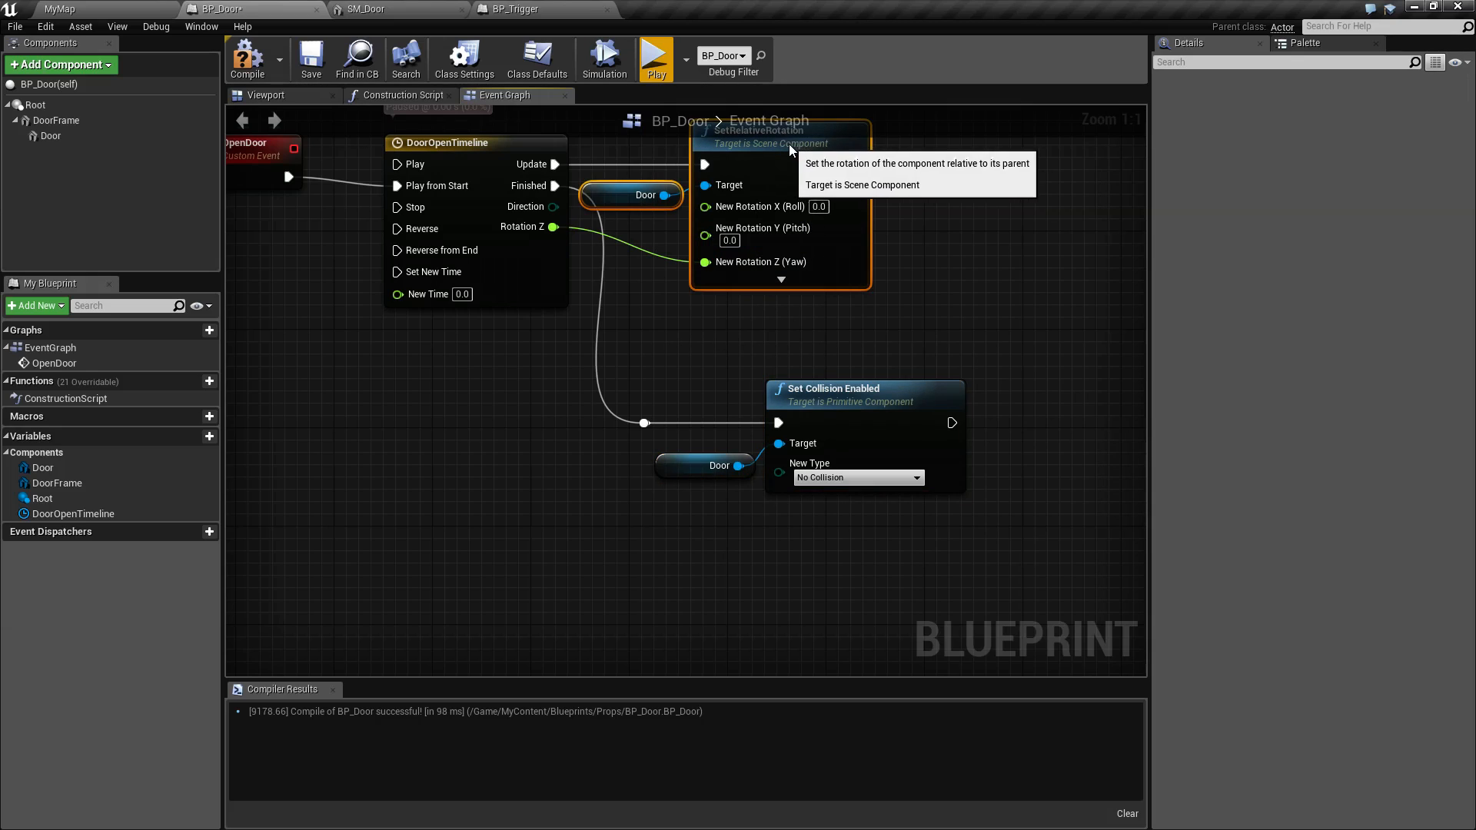
left_click_drag(786, 143, 822, 145)
left_click(665, 352)
right_click_drag(664, 352, 649, 438)
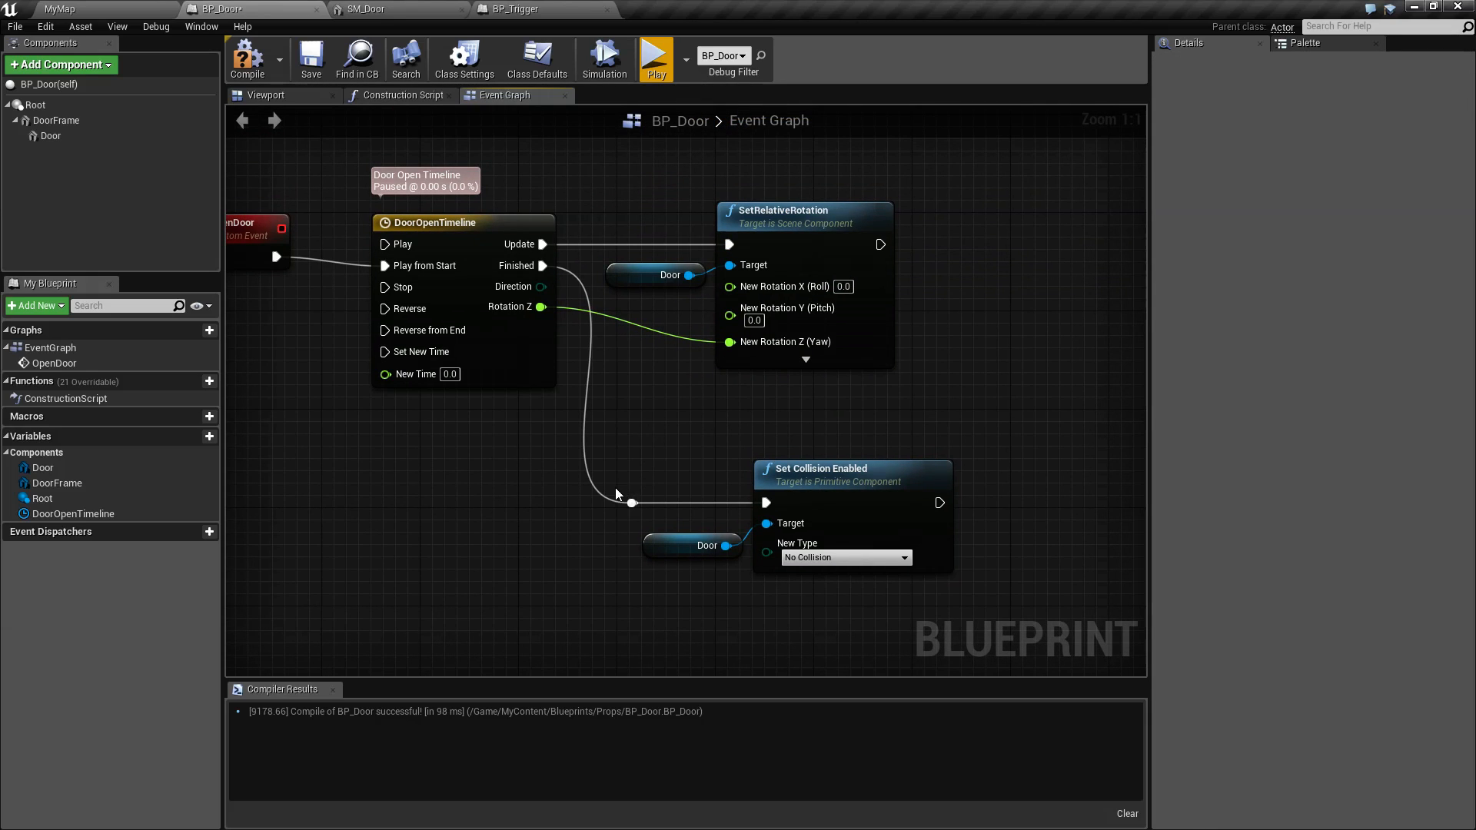
left_click_drag(648, 507, 673, 506)
left_click(247, 58)
left_click(312, 58)
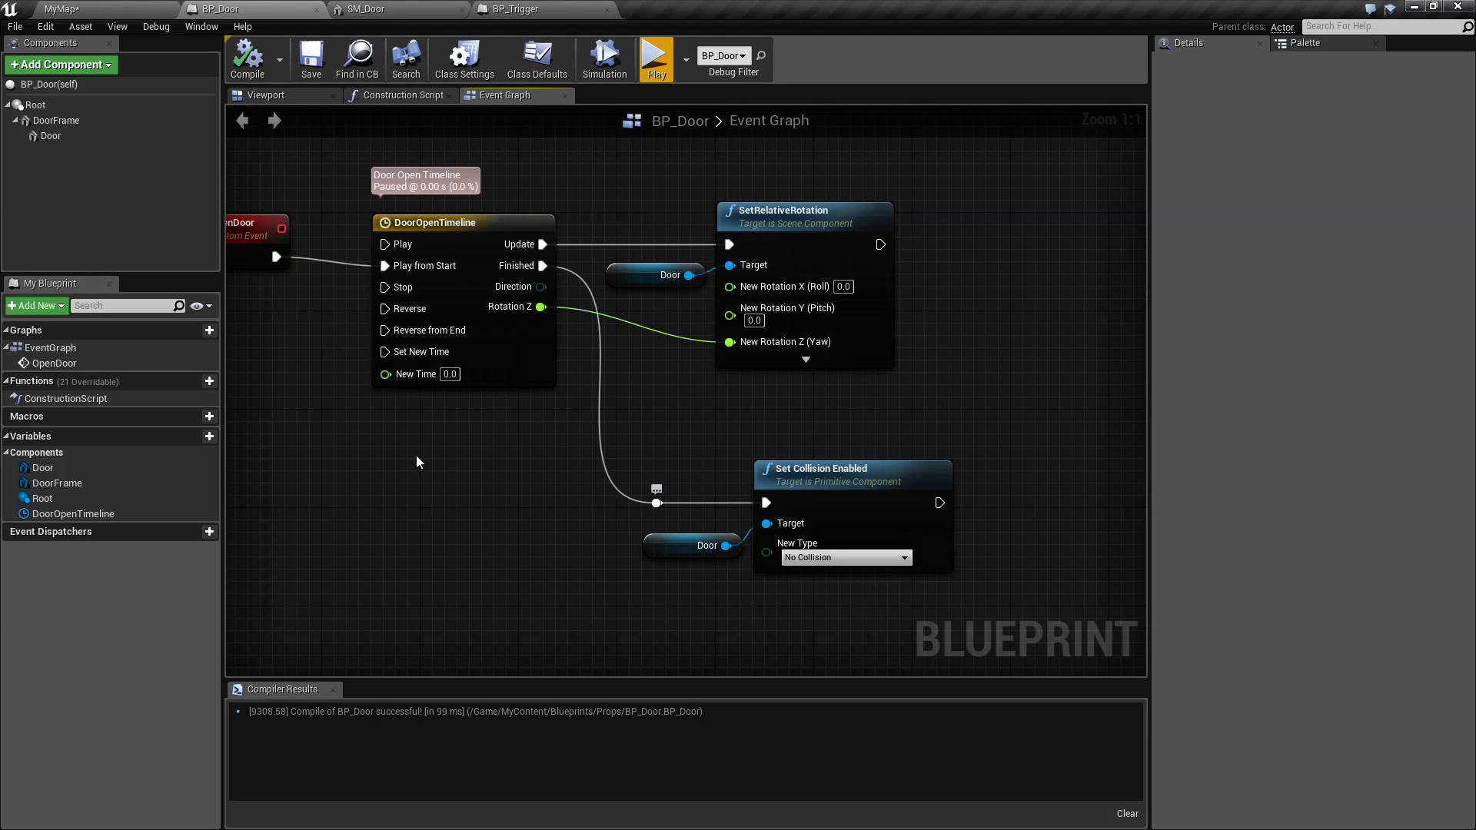
Step: Review the Door component's details and the New Type options of the Set Collision Enabled node, keeping No Collision
right_click_drag(512, 493, 414, 432)
left_click_drag(617, 511, 617, 512)
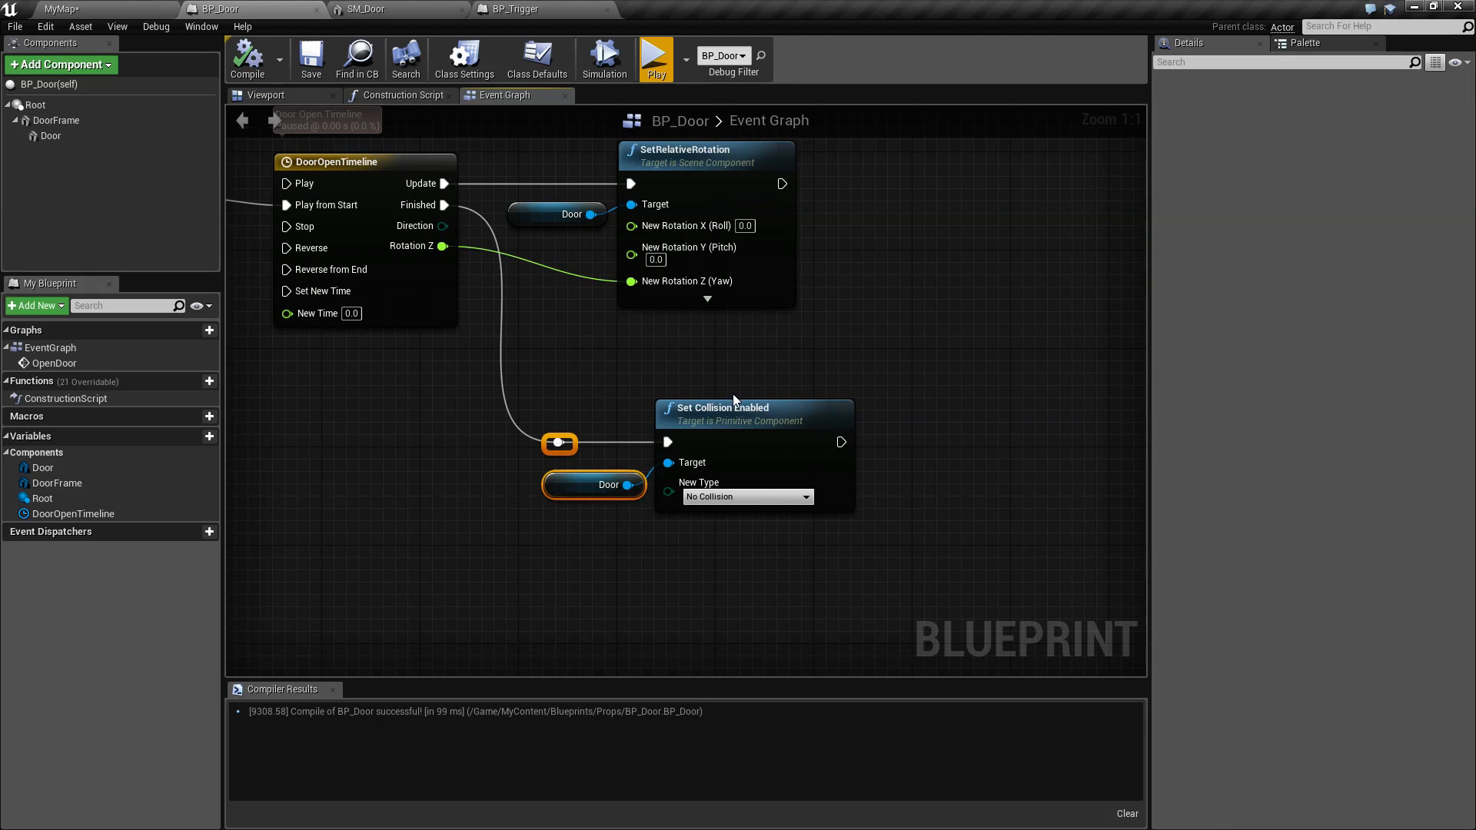
left_click(51, 136)
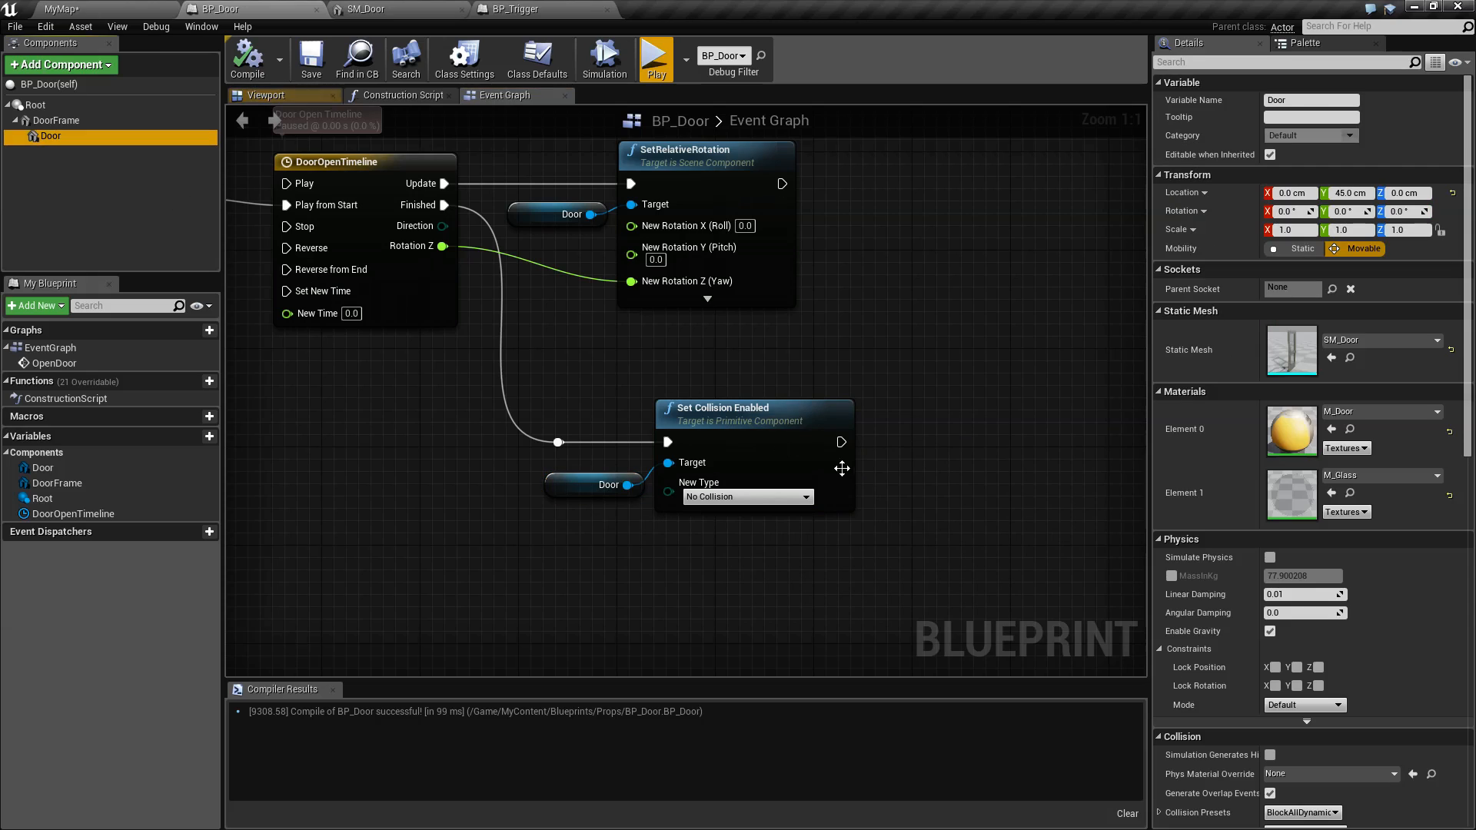
left_click(749, 419)
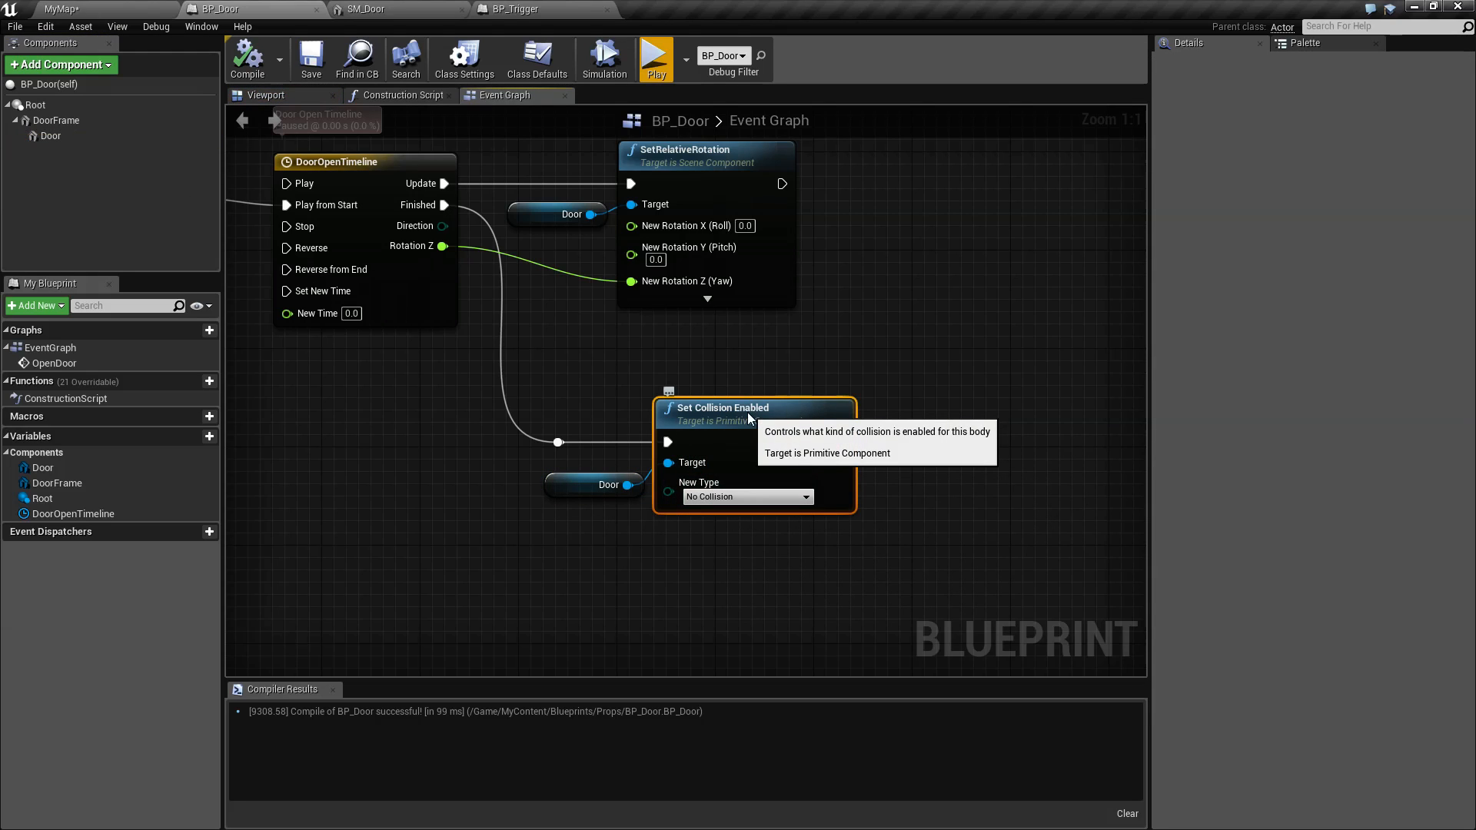
left_click(726, 497)
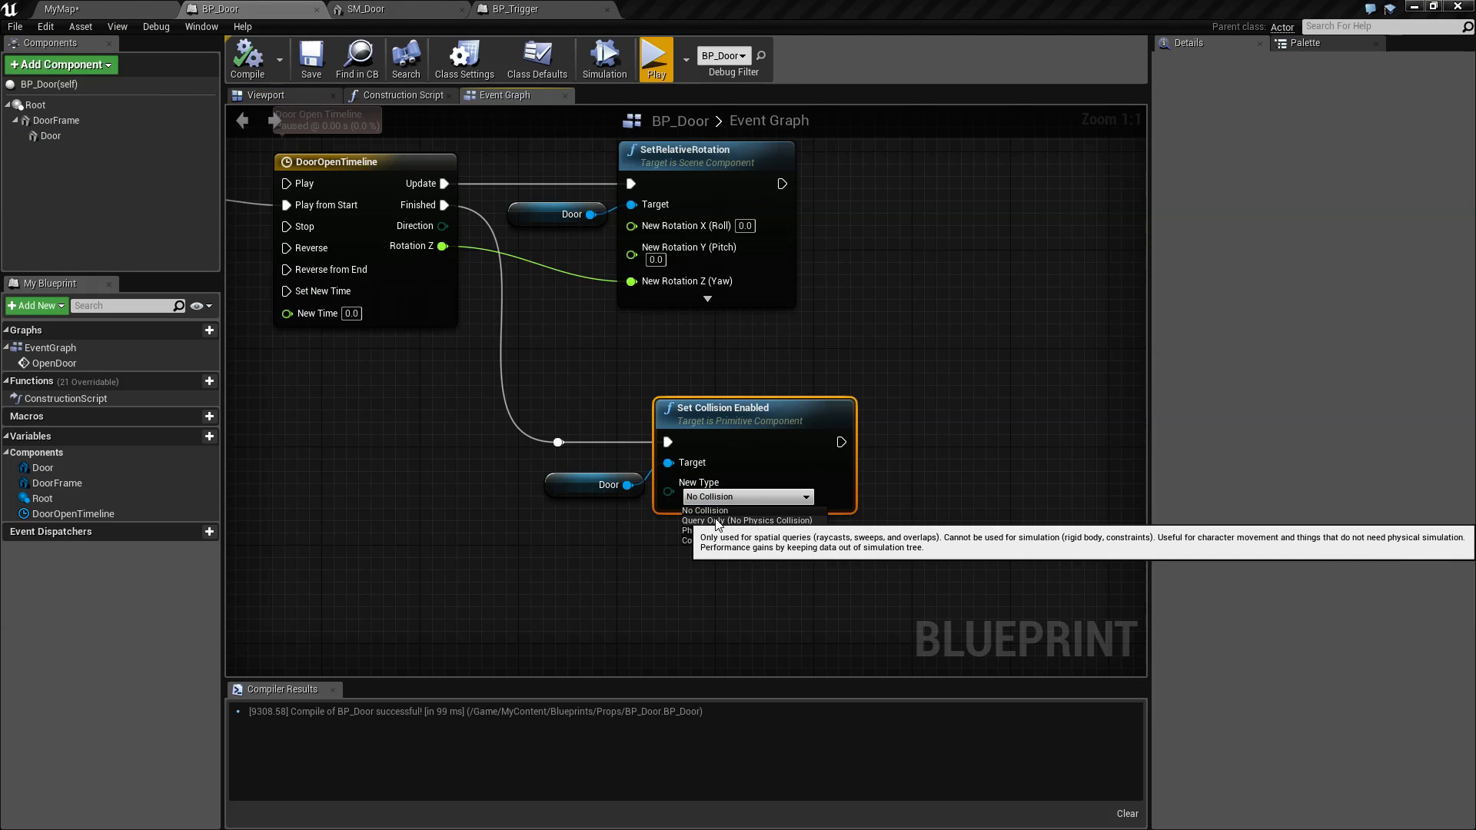
left_click(715, 511)
left_click(922, 317)
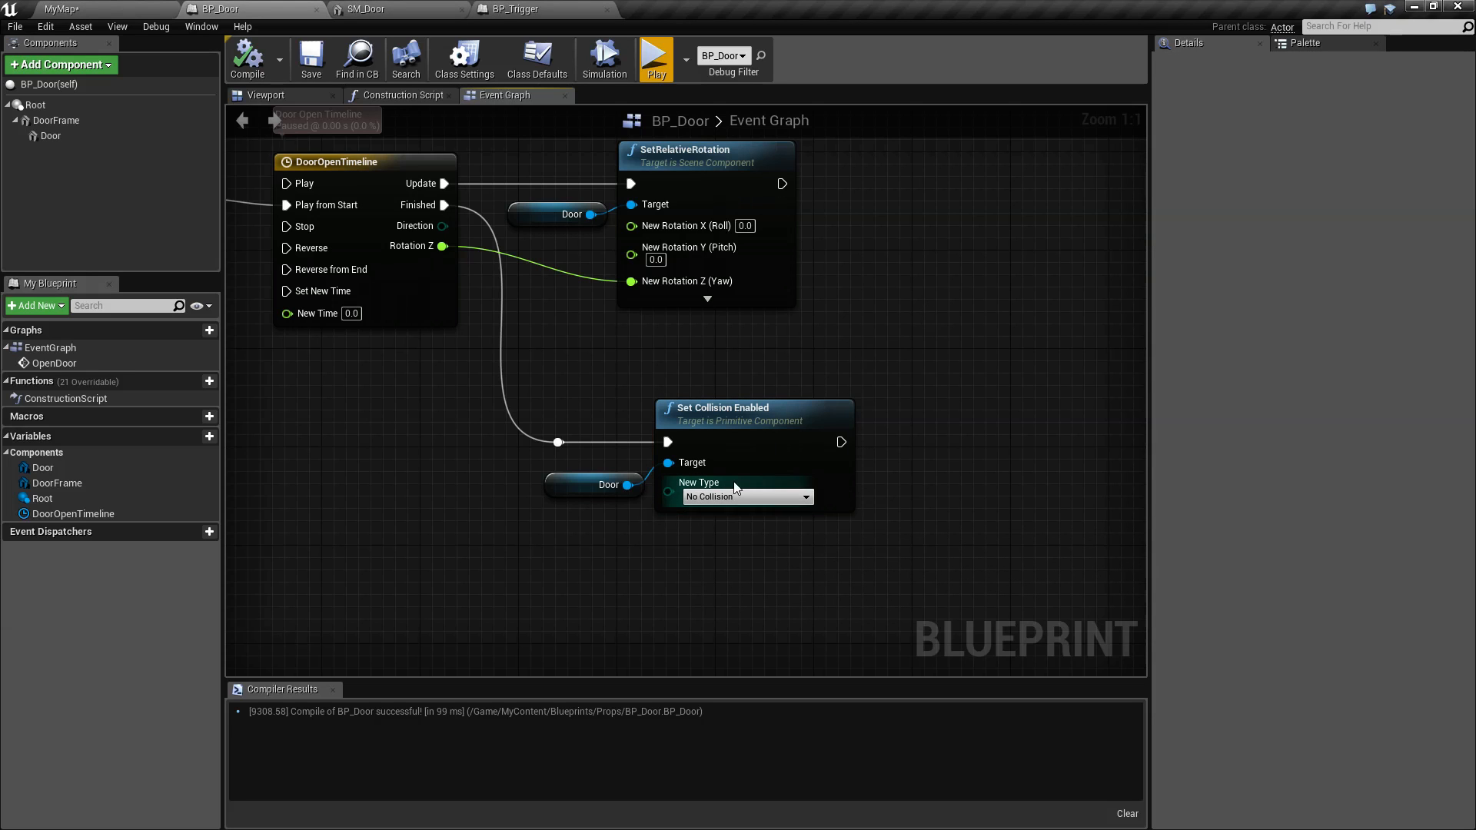
Step: Play the level, walk the character over the trigger and through the opened exit door, and stop playing
left_click(656, 60)
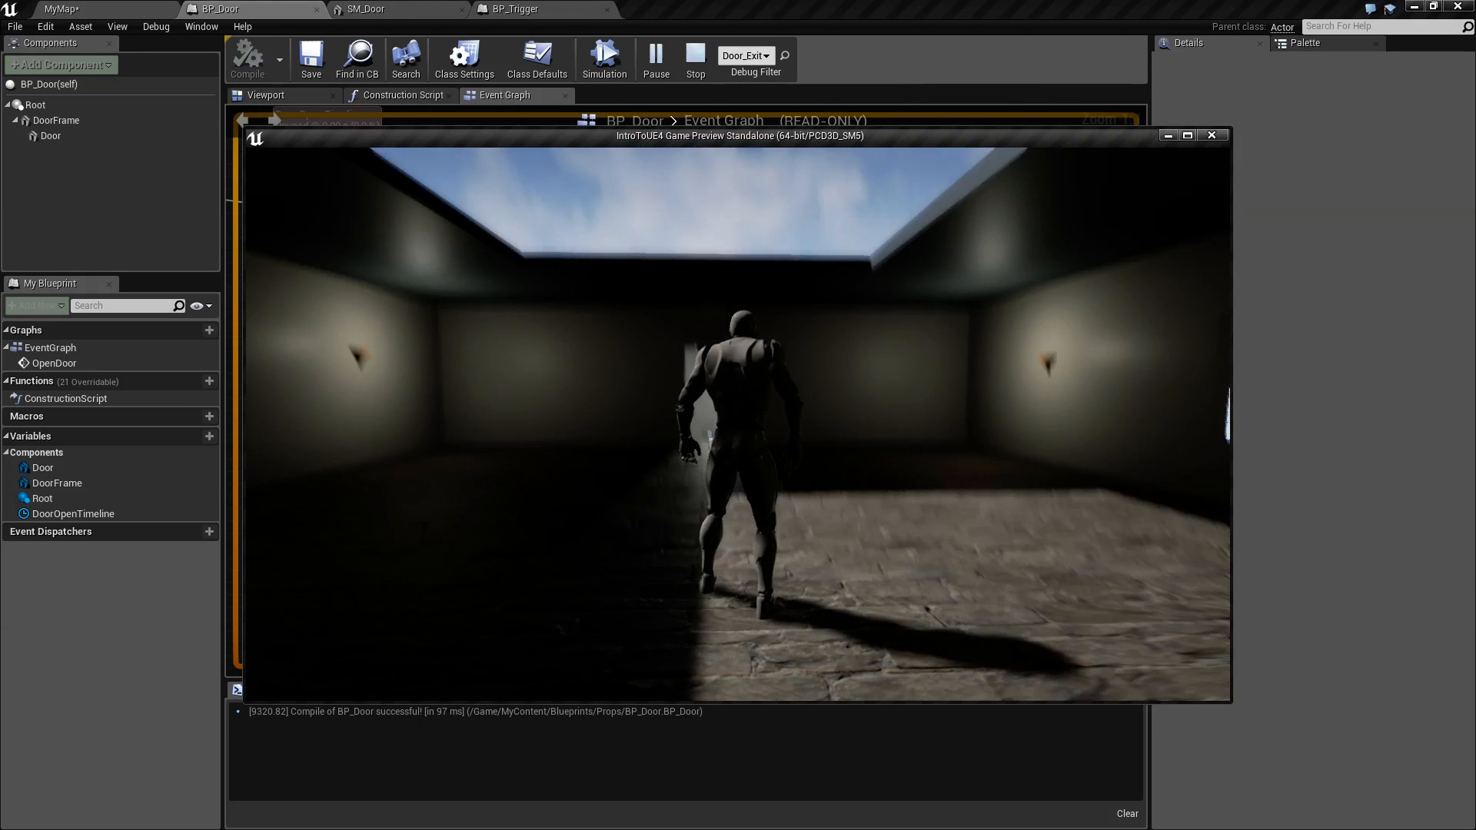
key("w")
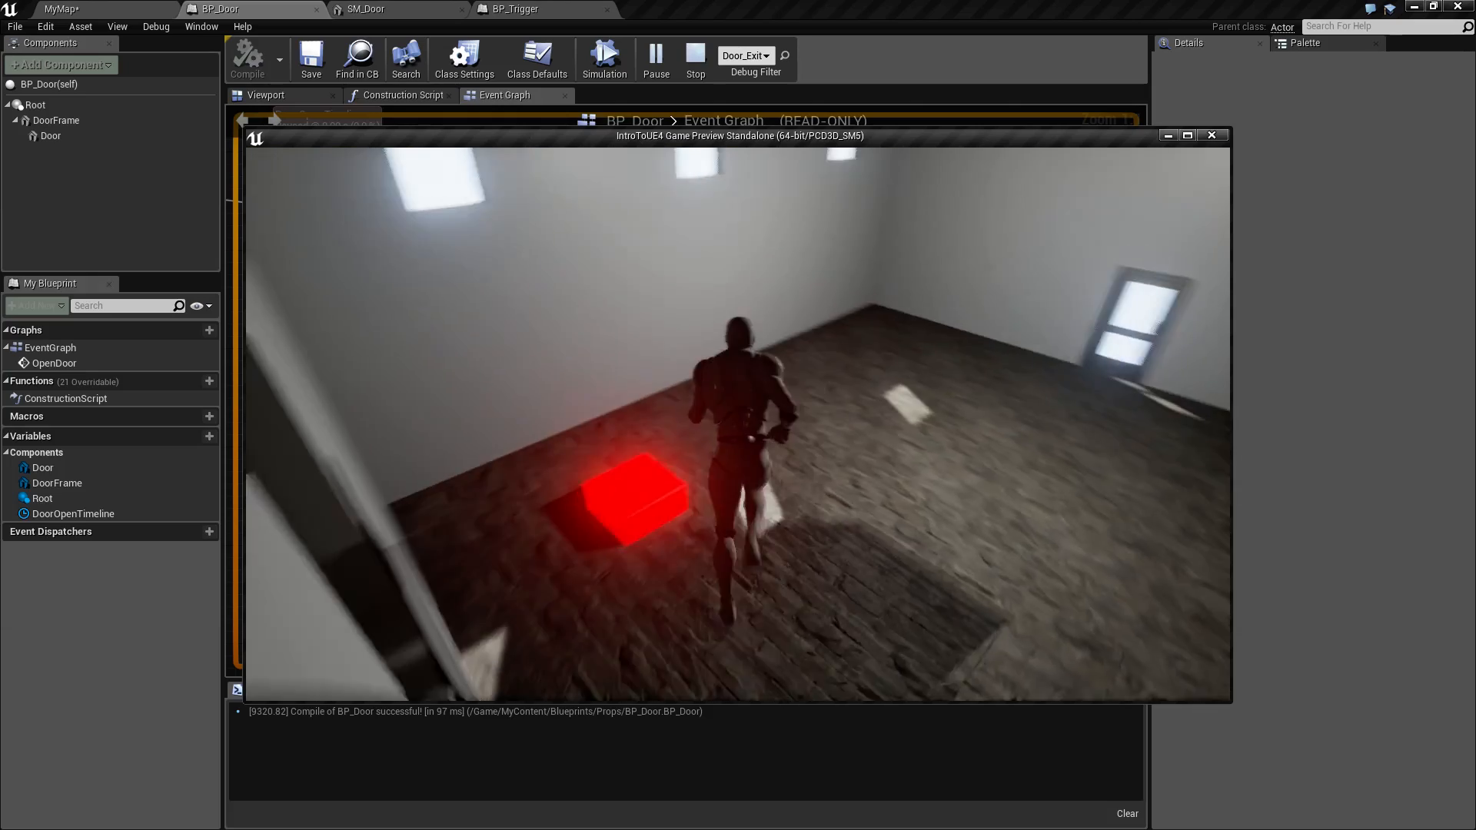
key("d")
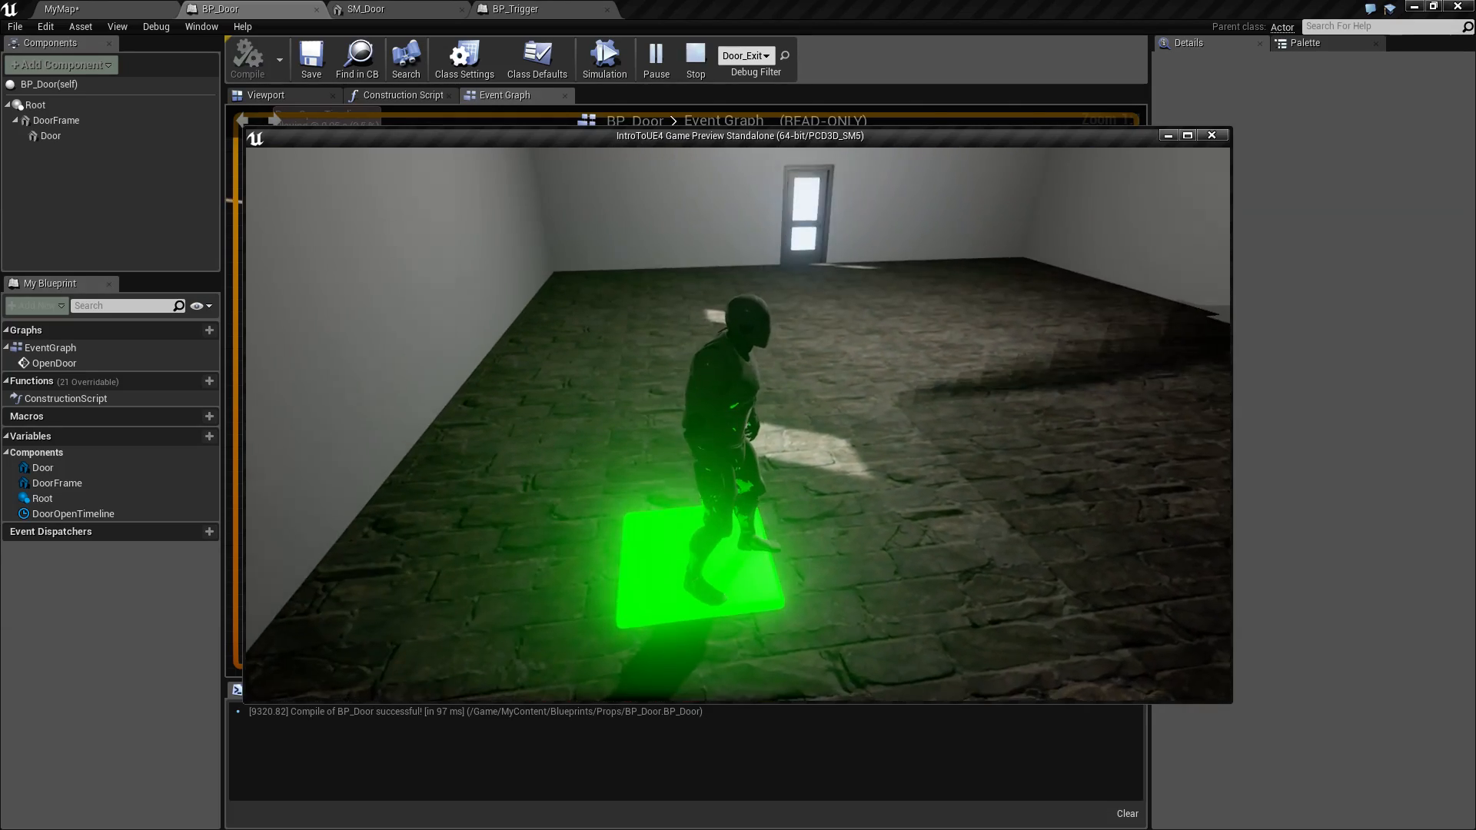
key("w")
key("w")
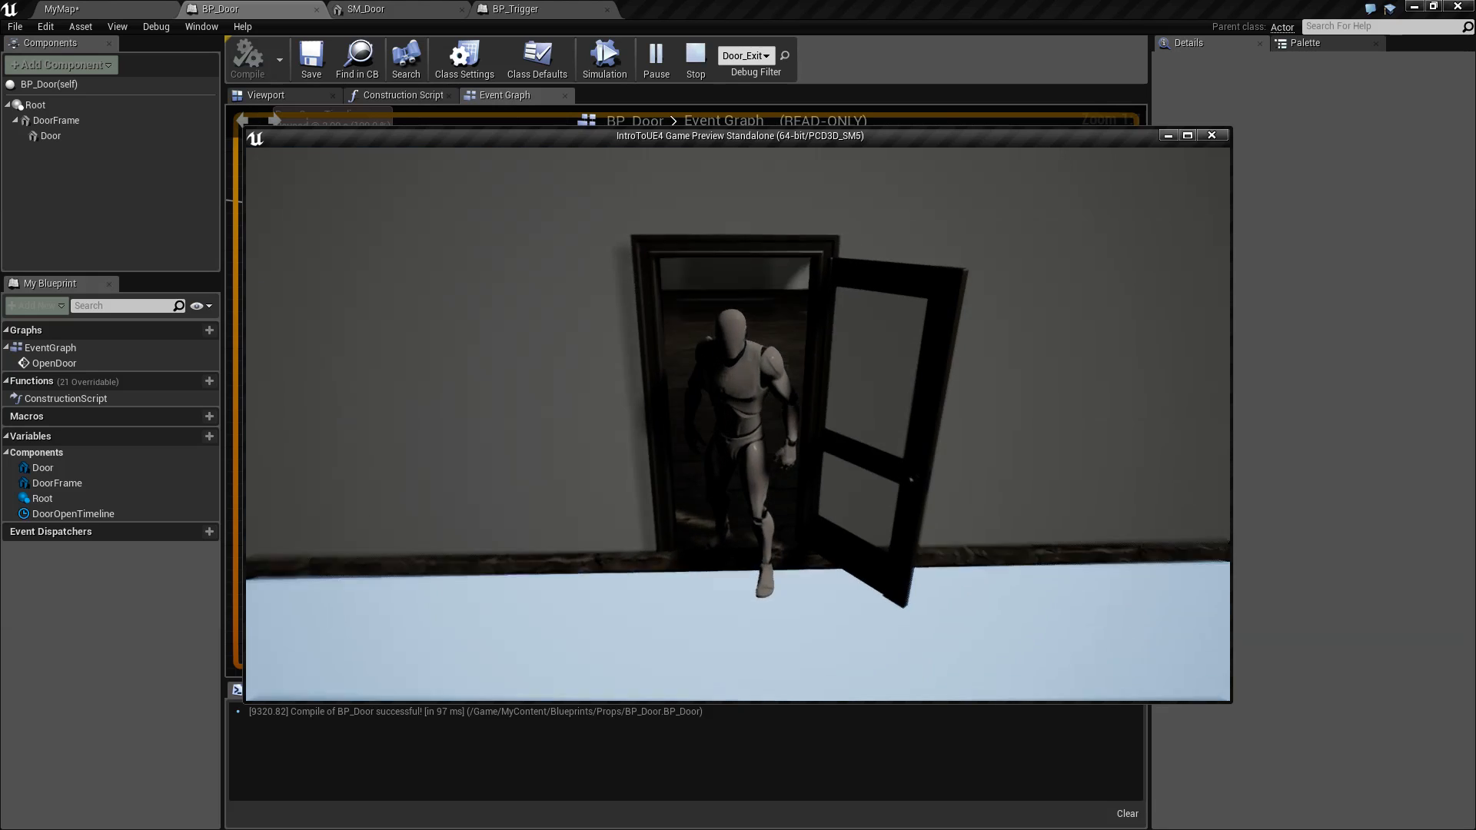
key("s")
key("Escape")
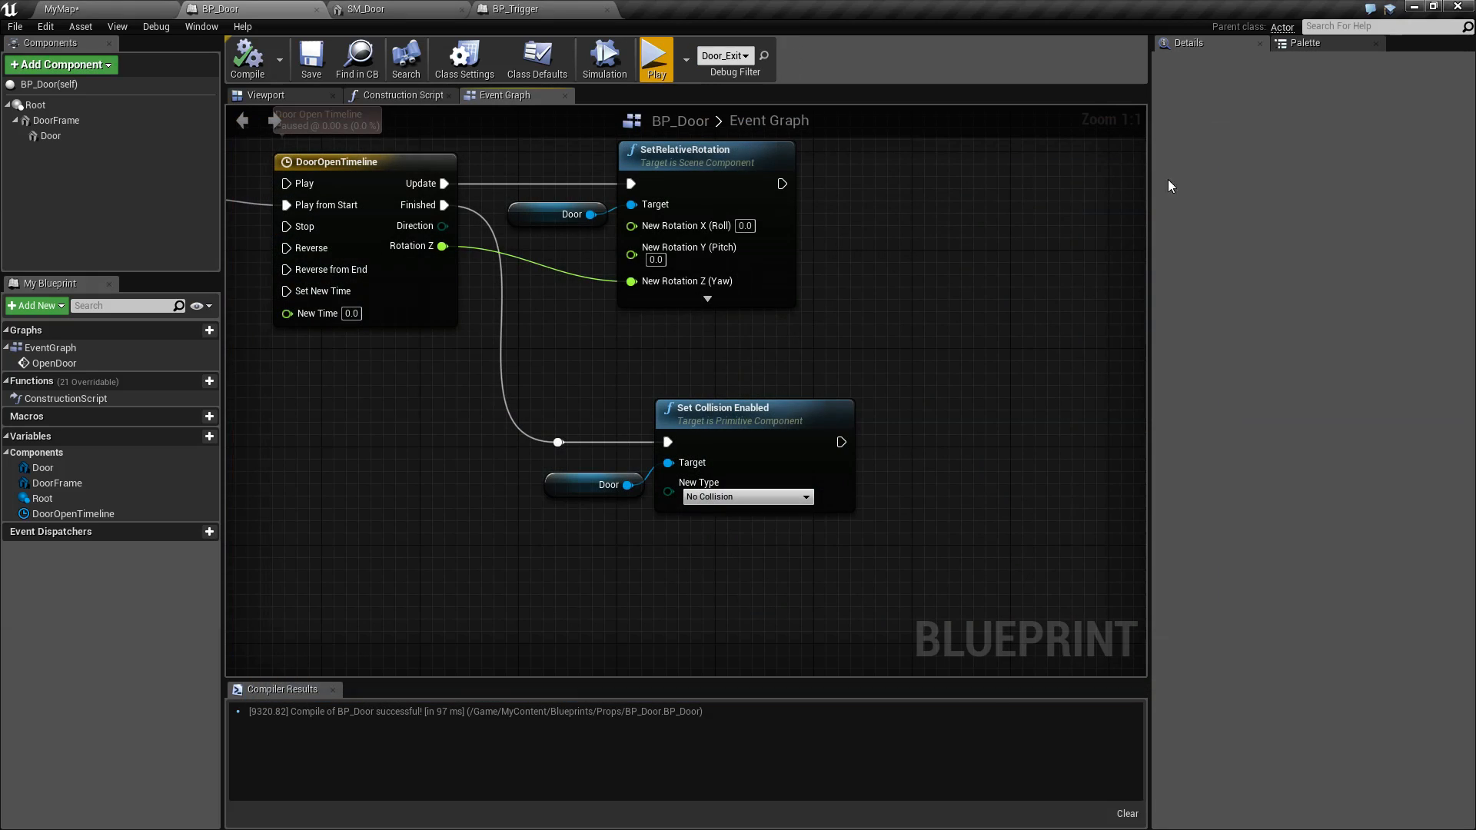
Step: Switch to MyMap, play the level again, walk the character through the exit doorway, and stop playing
left_click(148, 7)
right_click_drag(736, 309, 508, 296)
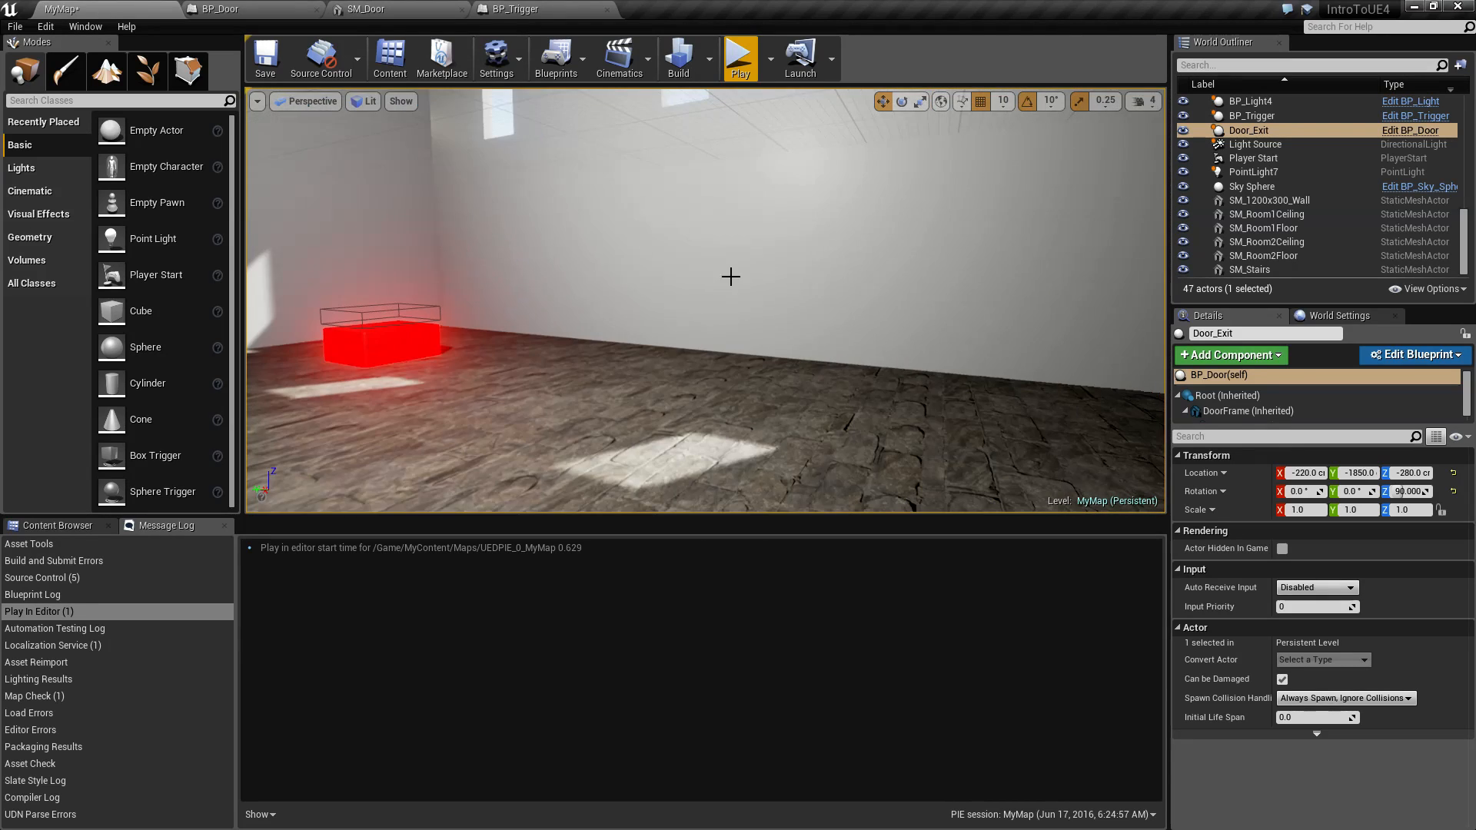
left_click(754, 57)
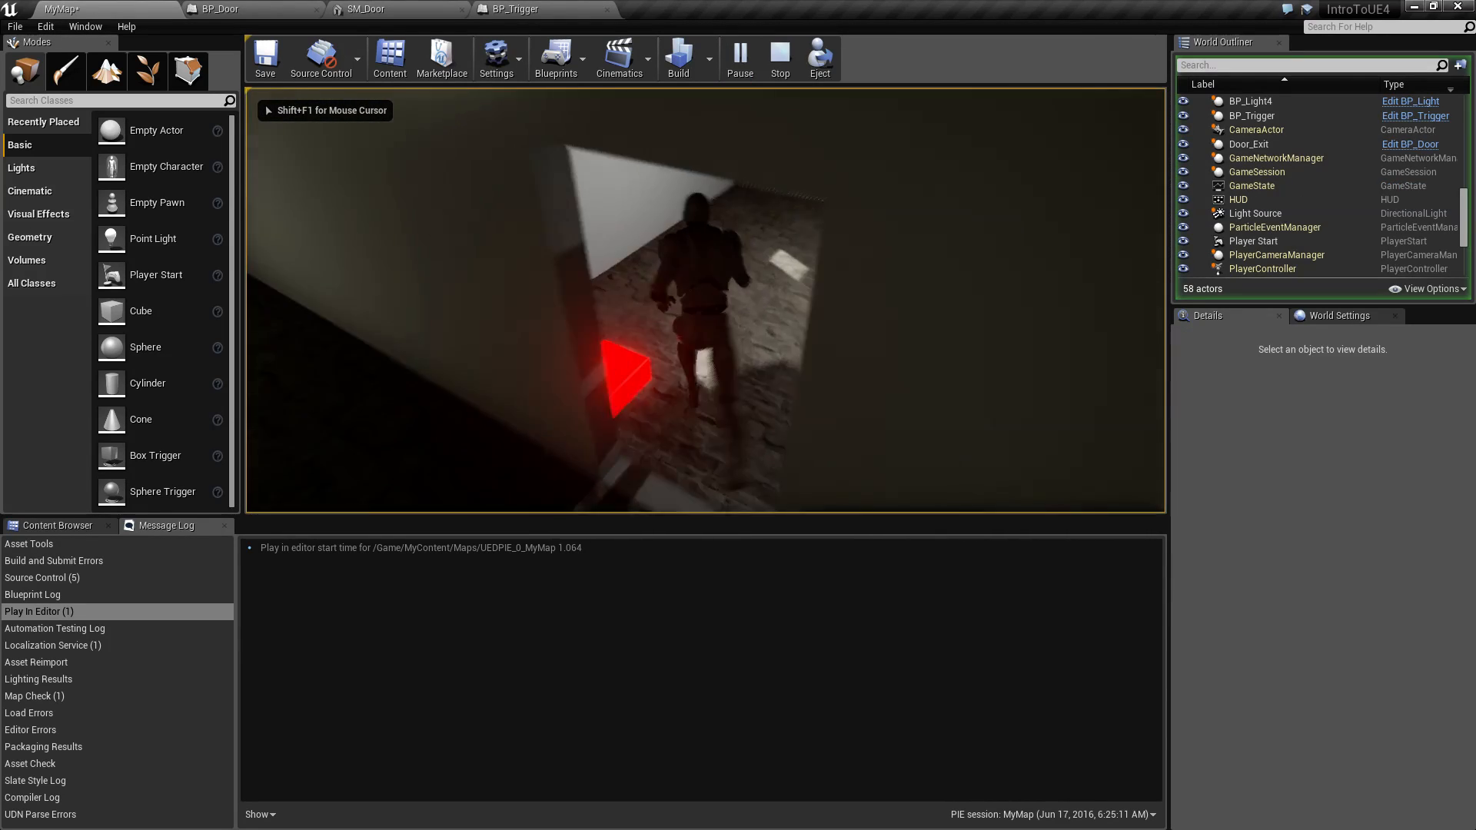
key("w")
key("w")
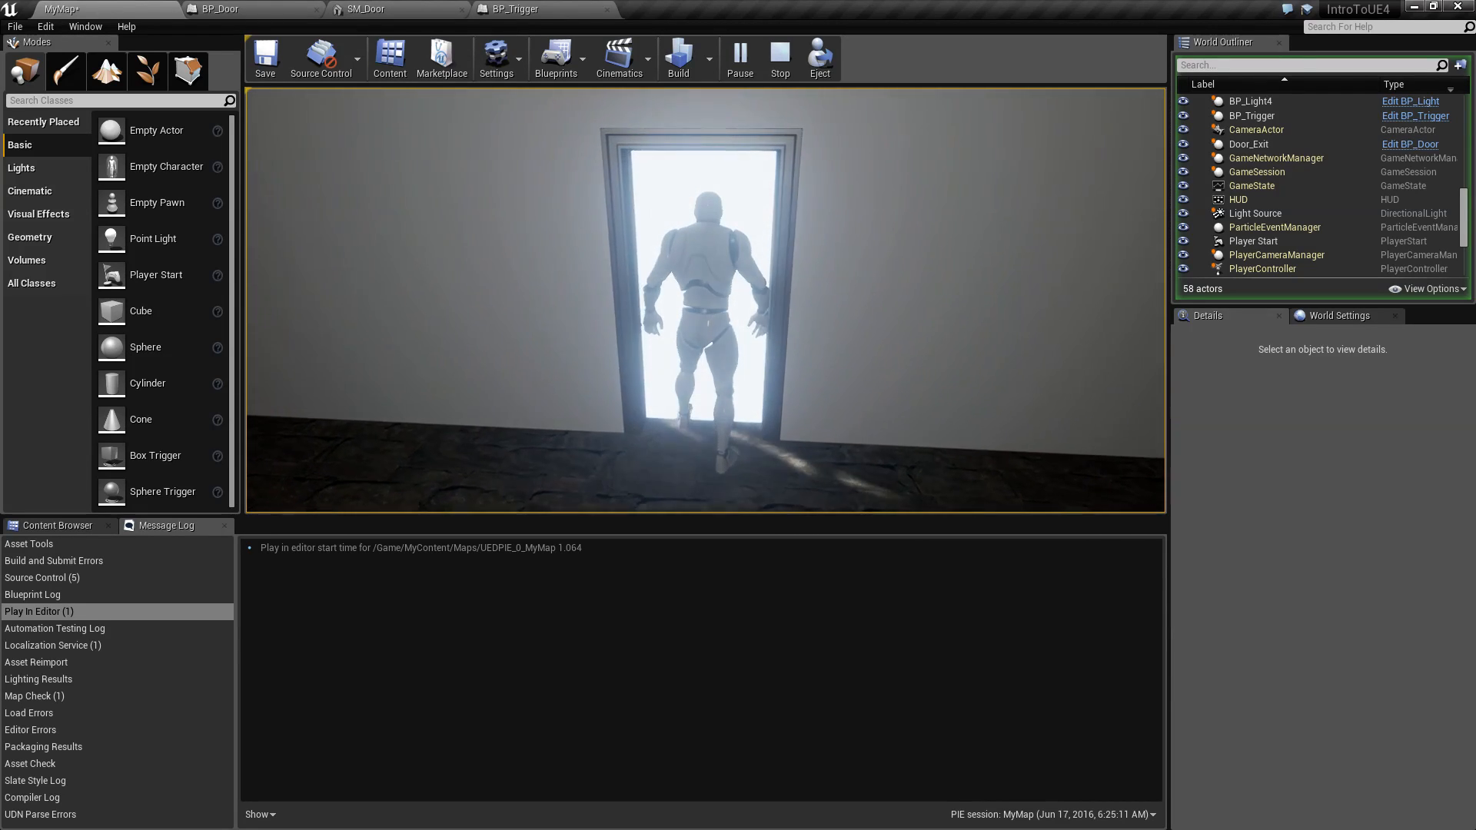
key("Escape")
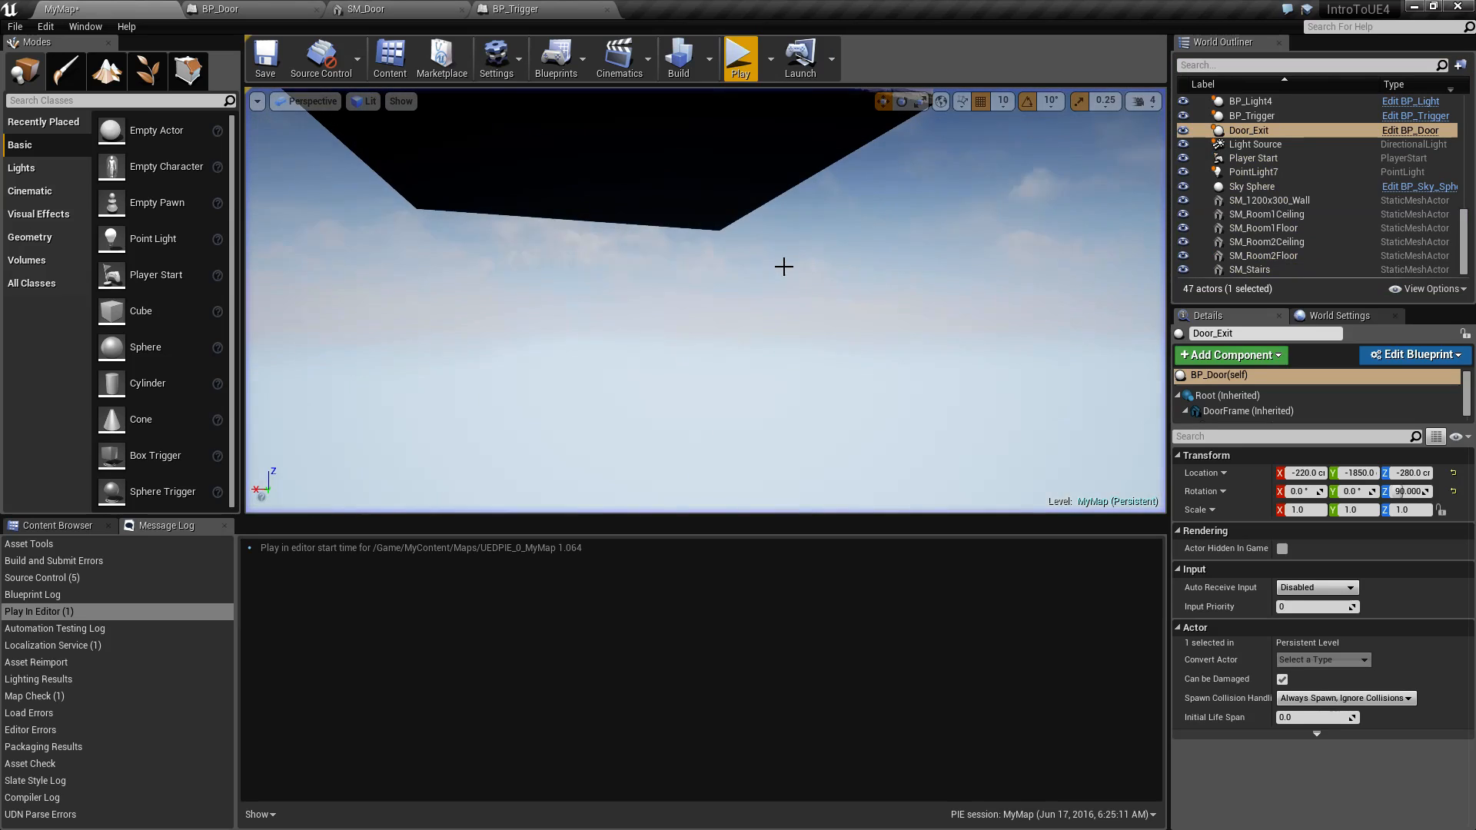
Step: Bring the level view back inside the room and save MyMap
right_click_drag(776, 271, 1077, 316)
key("w")
right_click_drag(633, 300, 741, 289)
mouse_move(512, 121)
right_mouse_down()
mouse_move(569, 121)
mouse_move(507, 119)
right_mouse_up()
left_click(266, 58)
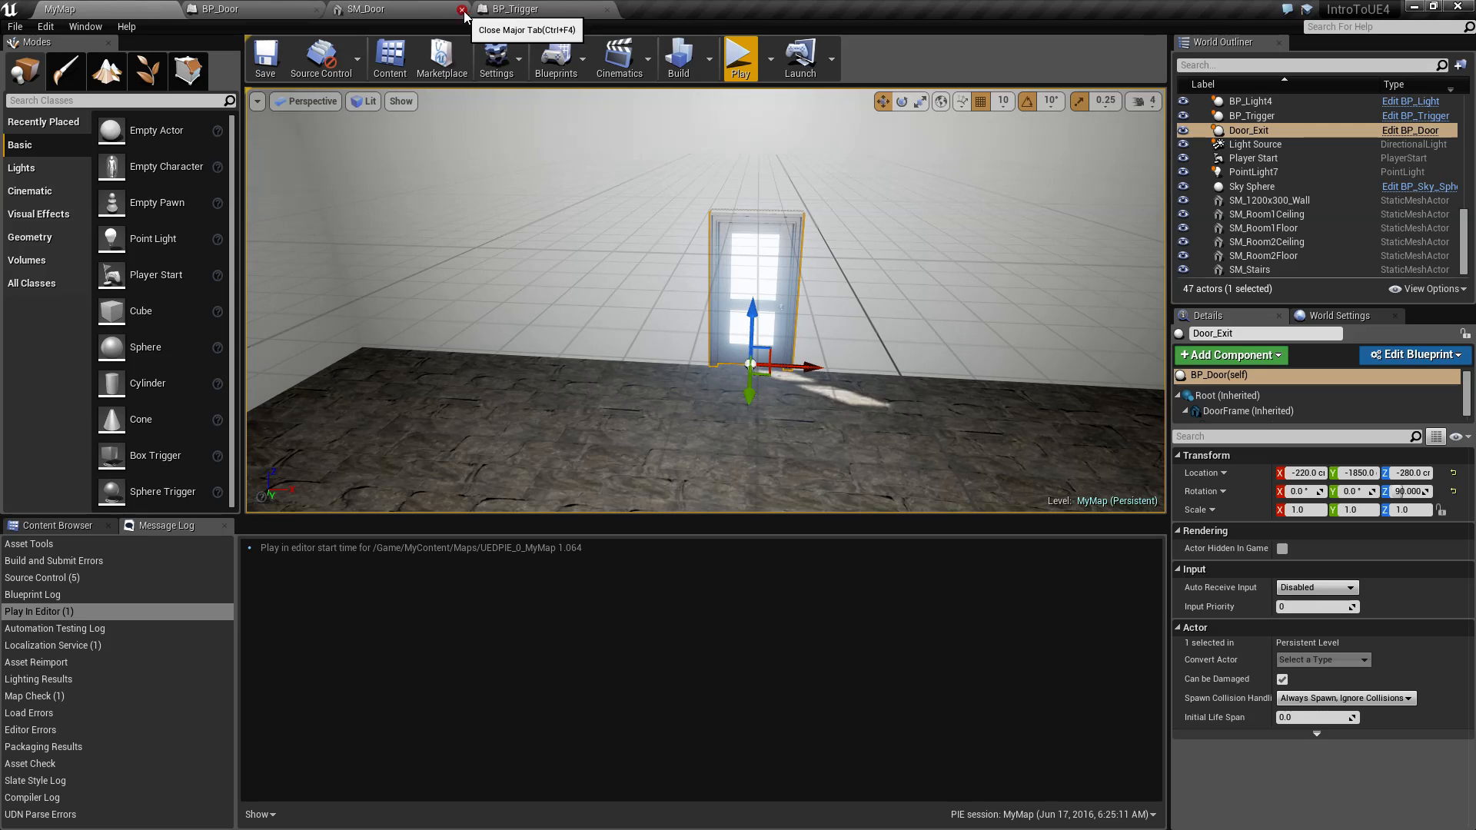
Step: Close the BP_Trigger, BP_Door and SM_Door editors and select the BP_Trigger actor in MyMap
left_click(607, 10)
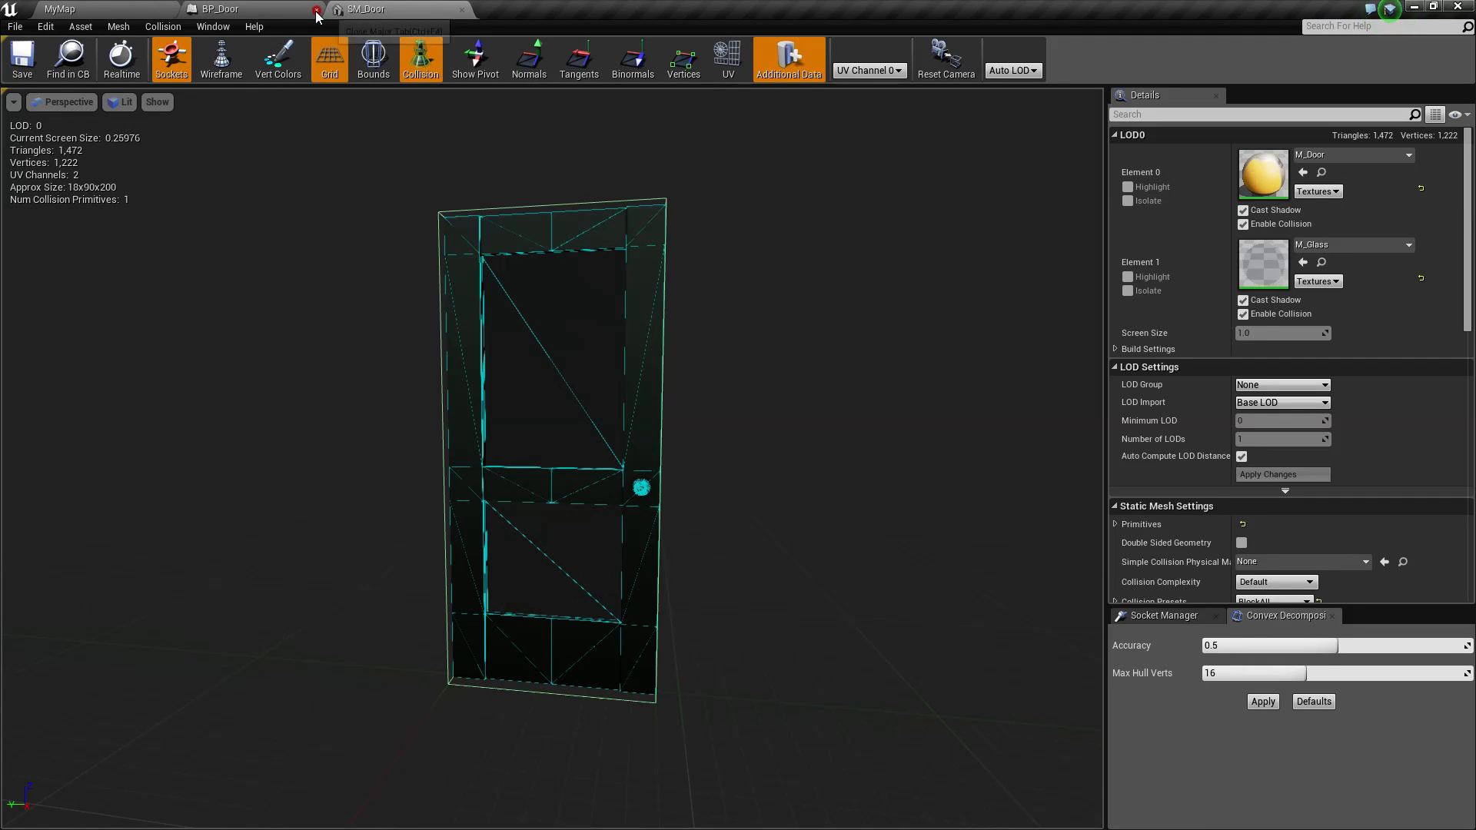
left_click(317, 10)
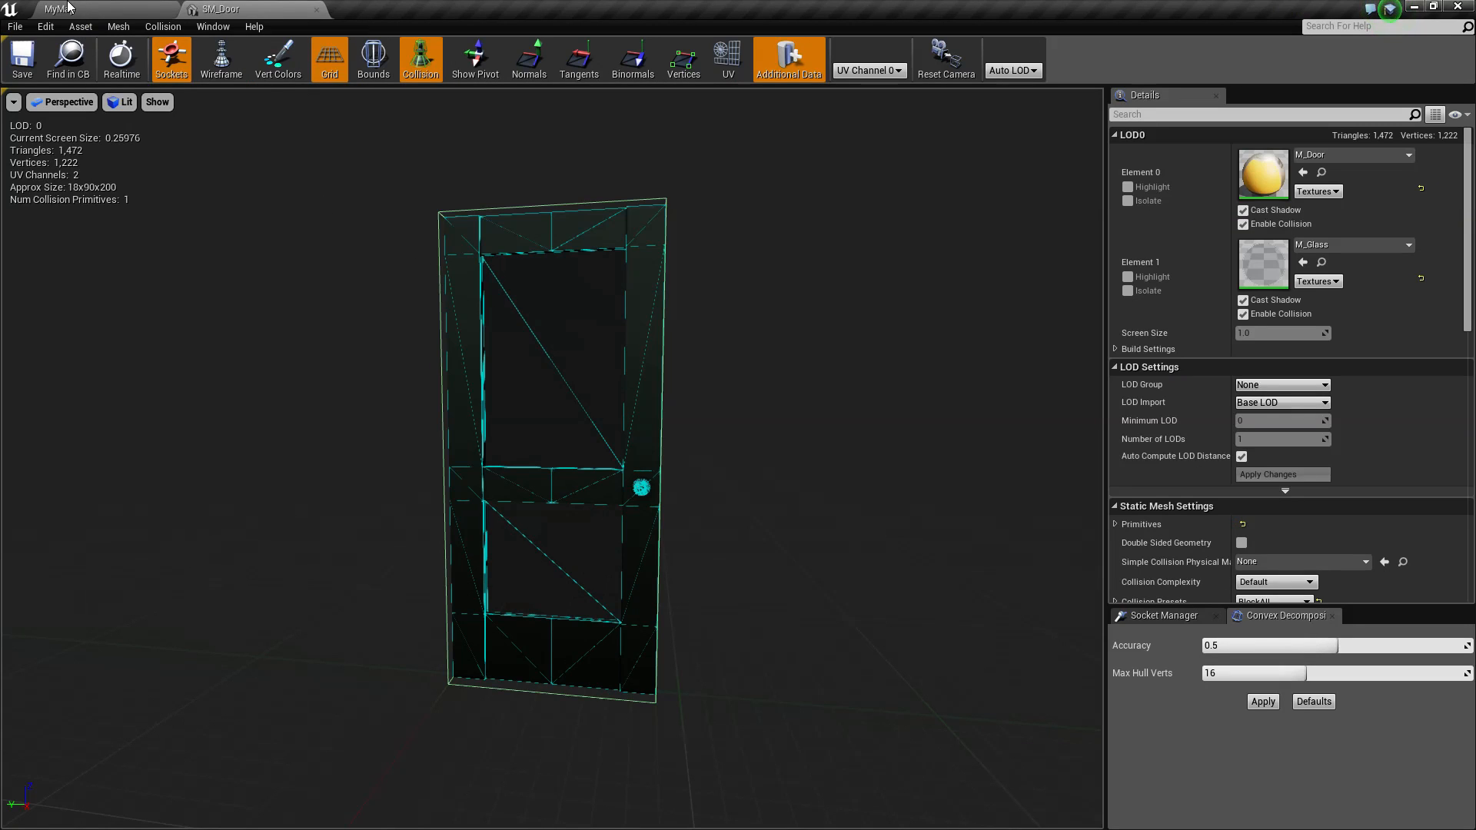
left_click(100, 8)
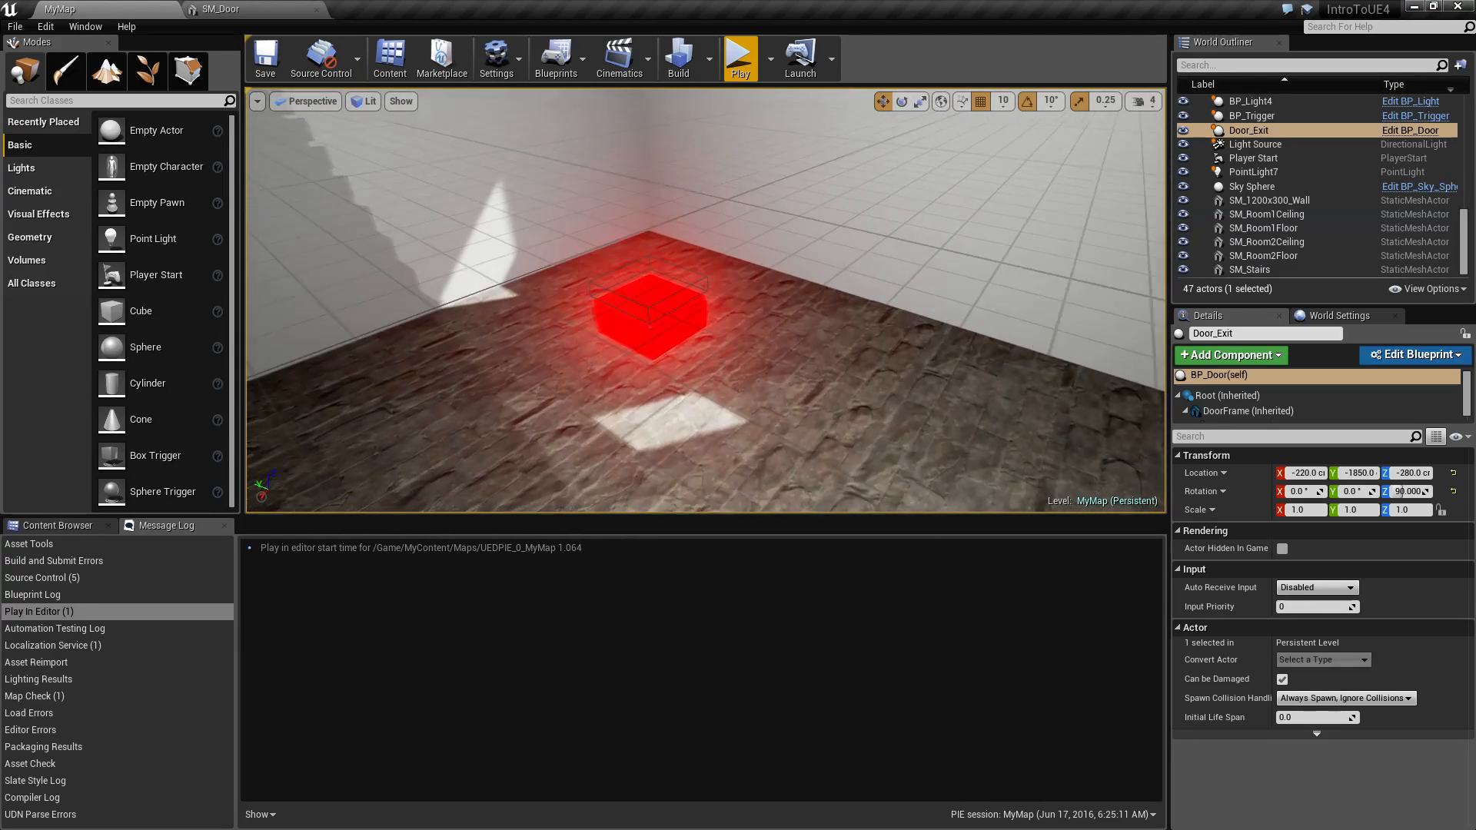
right_click_drag(588, 399, 662, 369)
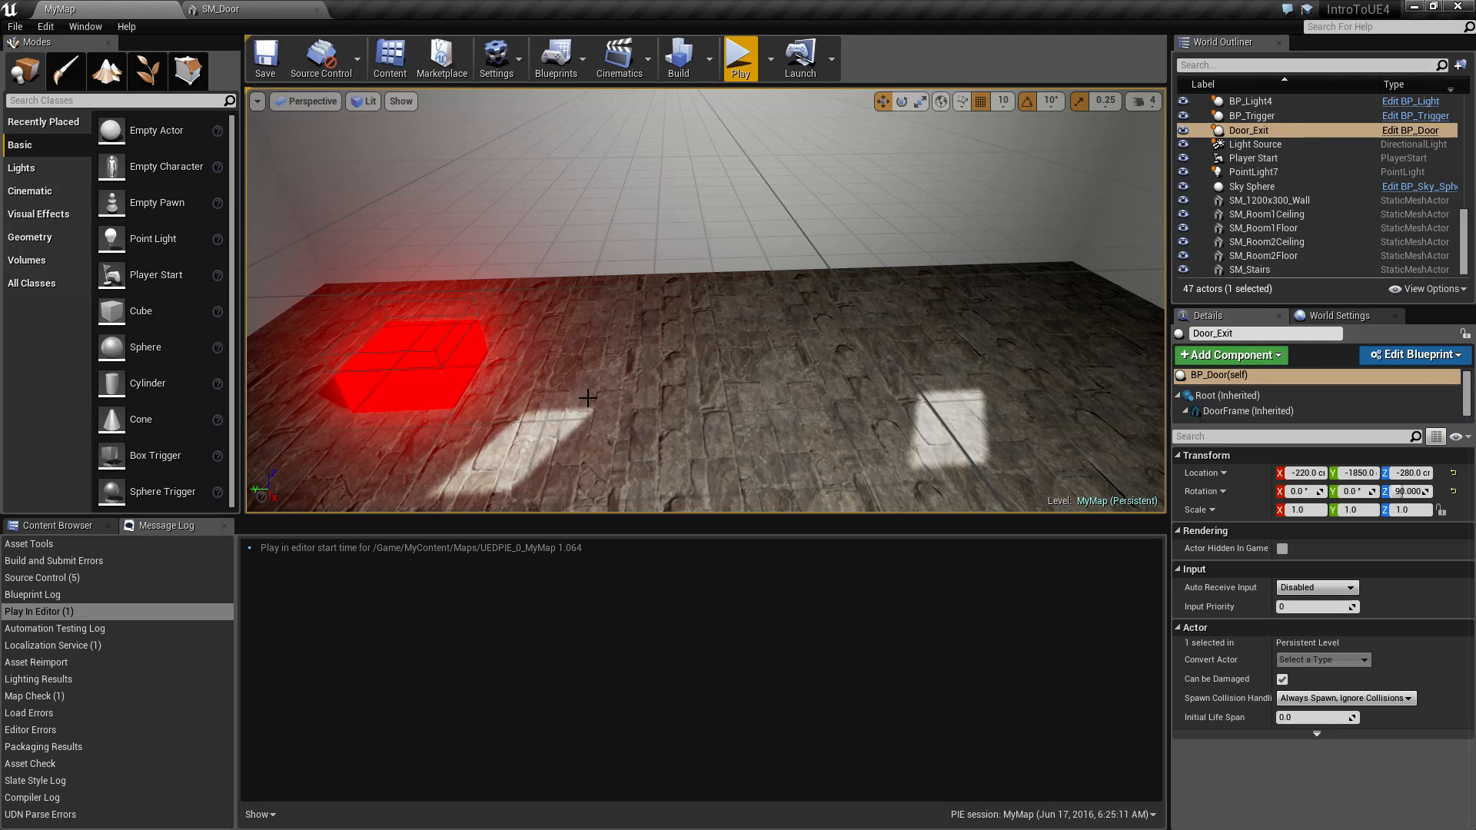
left_click(445, 381)
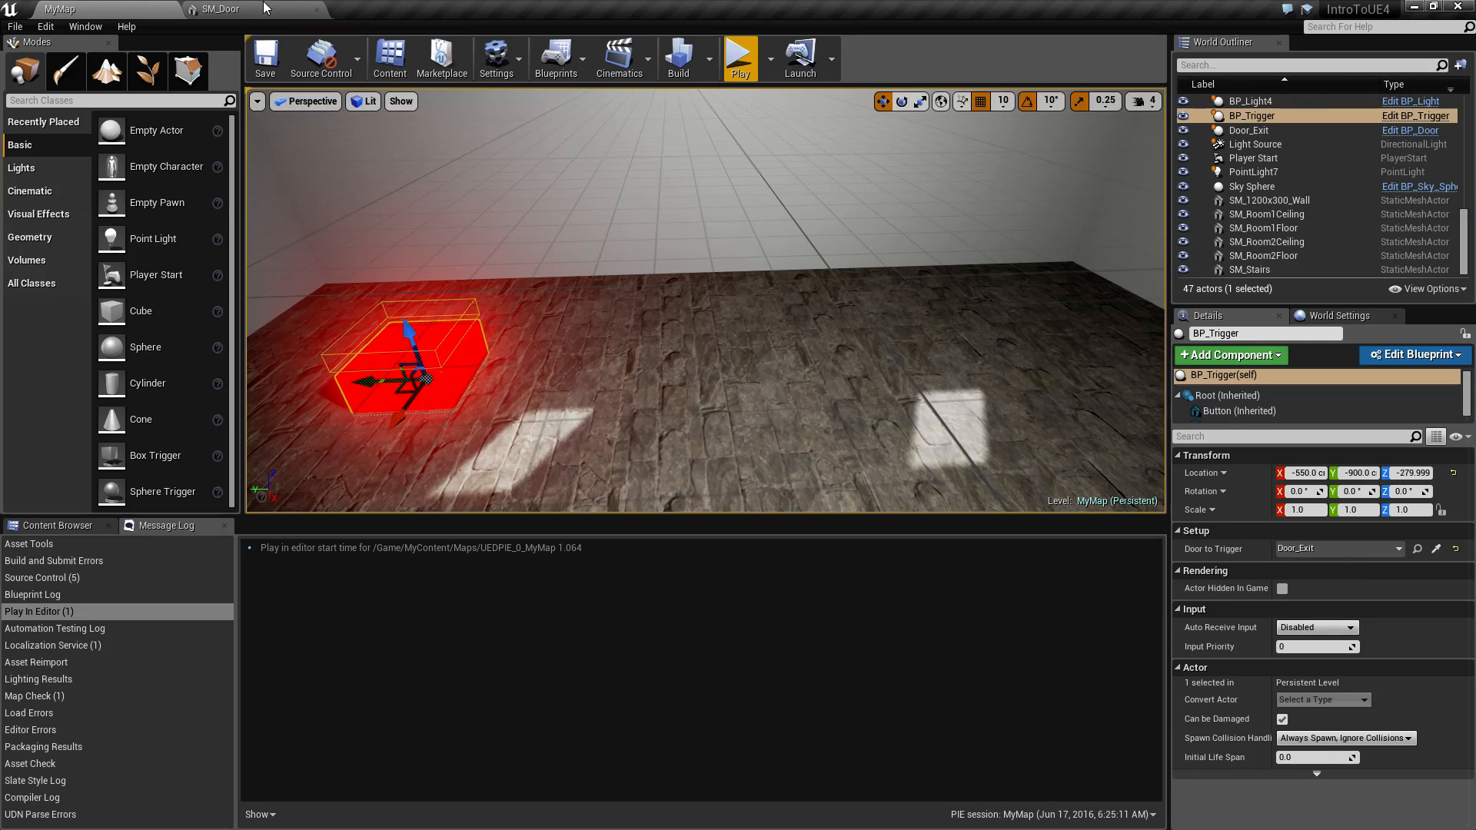
left_click(223, 8)
left_click(317, 8)
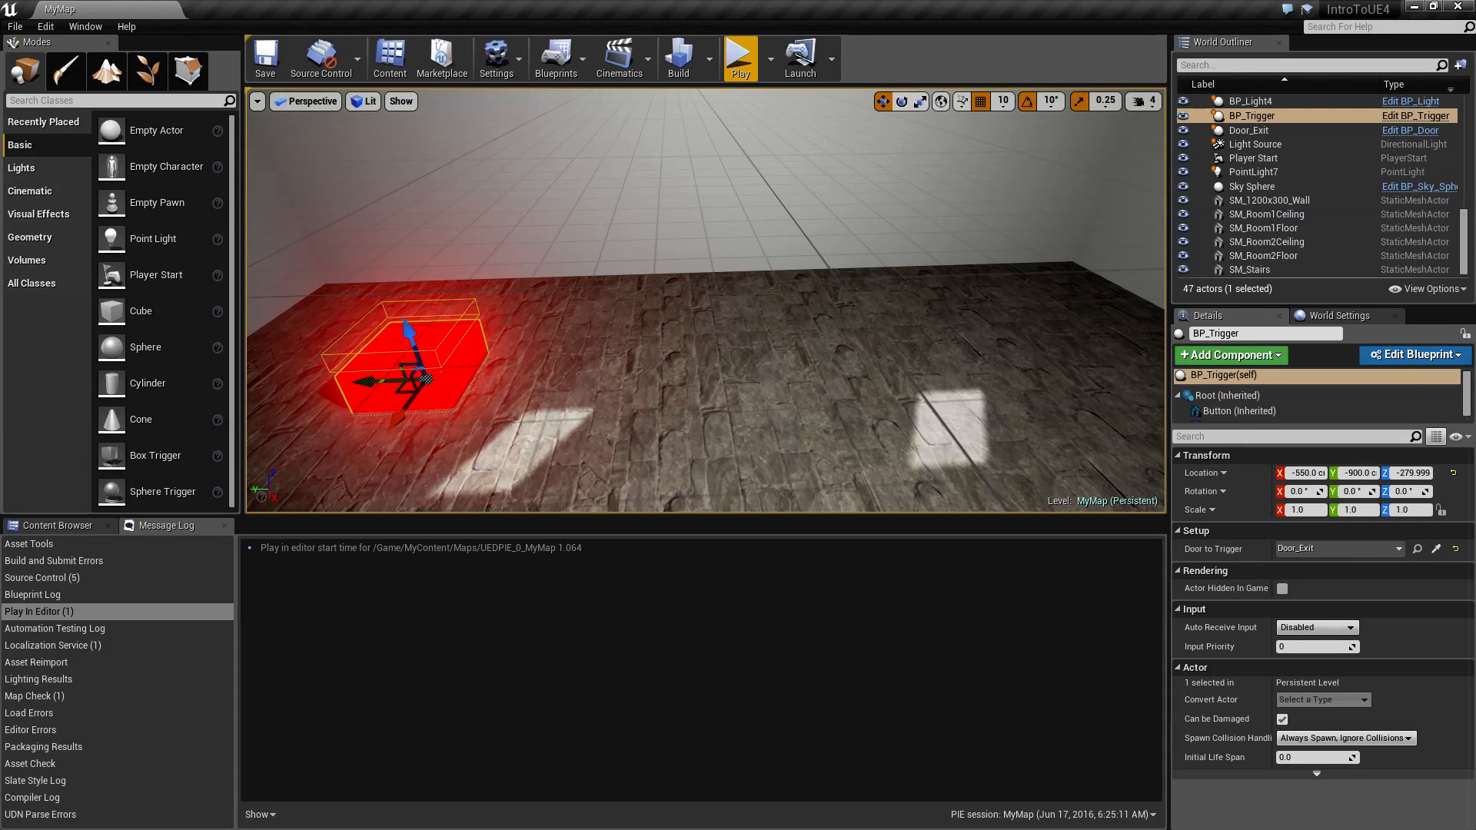
Step: Open BP_Trigger's Event Graph and add a reroute node on the wire from TriggerTimeline's Finished output to Open Door
left_click(1416, 116)
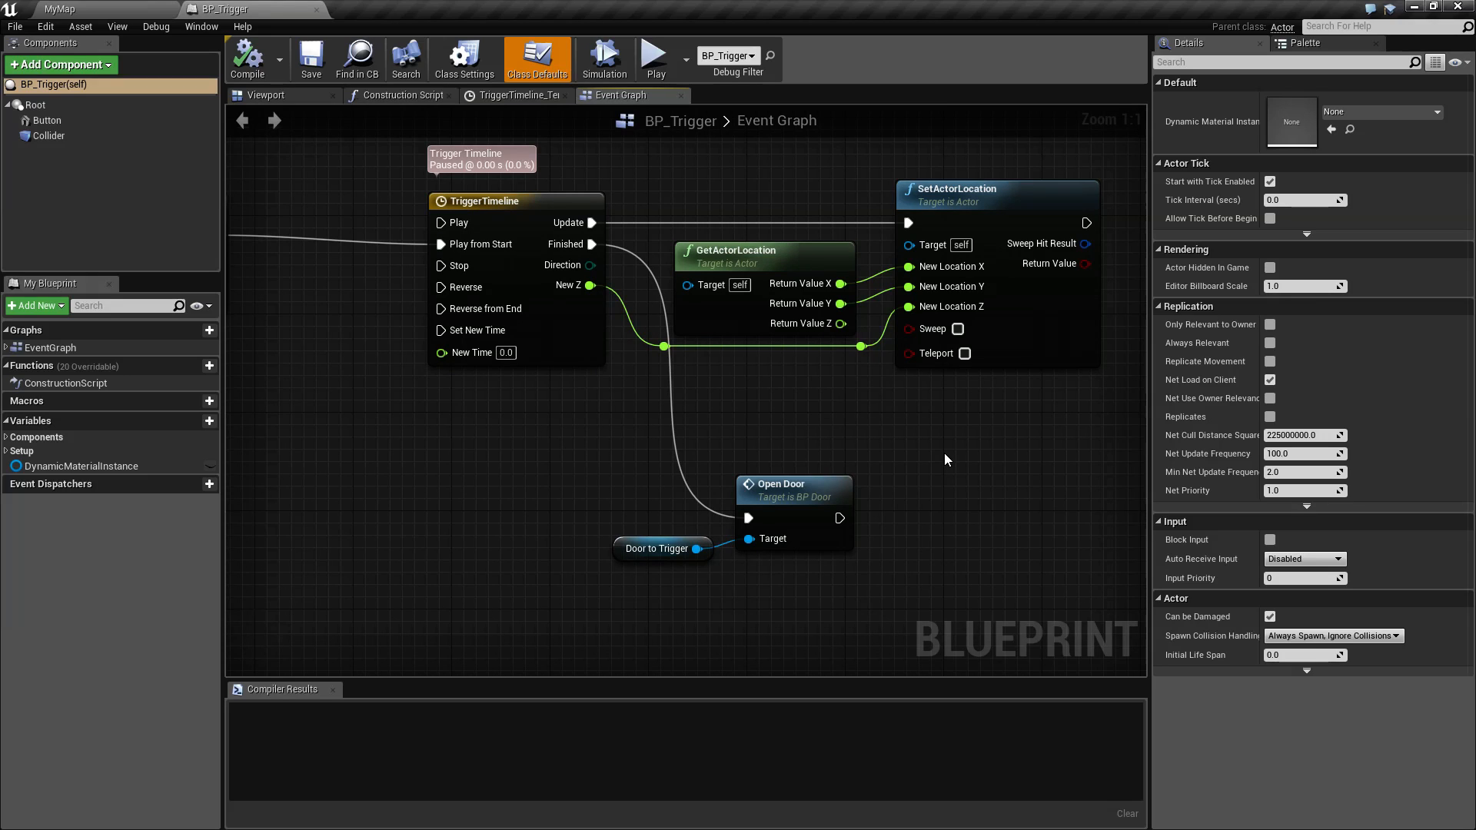
right_click_drag(925, 458, 908, 381)
left_click_drag(583, 380, 880, 529)
double_click(698, 430)
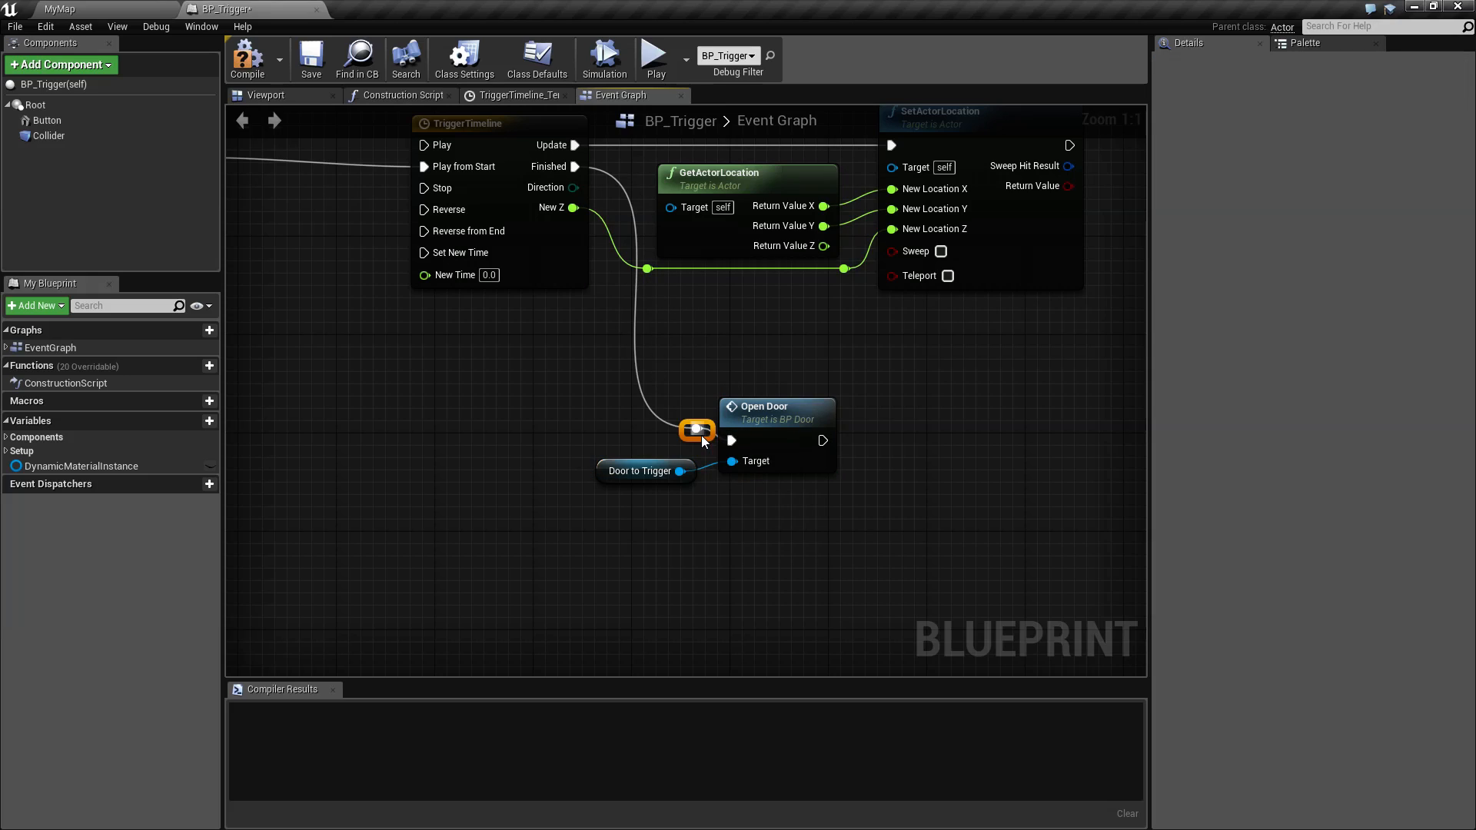
Step: Move the Open Door node with its Door to Trigger reference away from the reroute node to make room between them
left_click_drag(725, 386, 864, 549)
left_click_drag(654, 467, 654, 467)
left_click_drag(754, 408, 1097, 394)
right_click_drag(700, 499, 528, 502)
left_click_drag(904, 377, 1027, 376)
Step: Add a Play Sound 2D node between the reroute node and Open Door
right_click_drag(546, 448, 603, 460)
left_click_drag(578, 437, 646, 402)
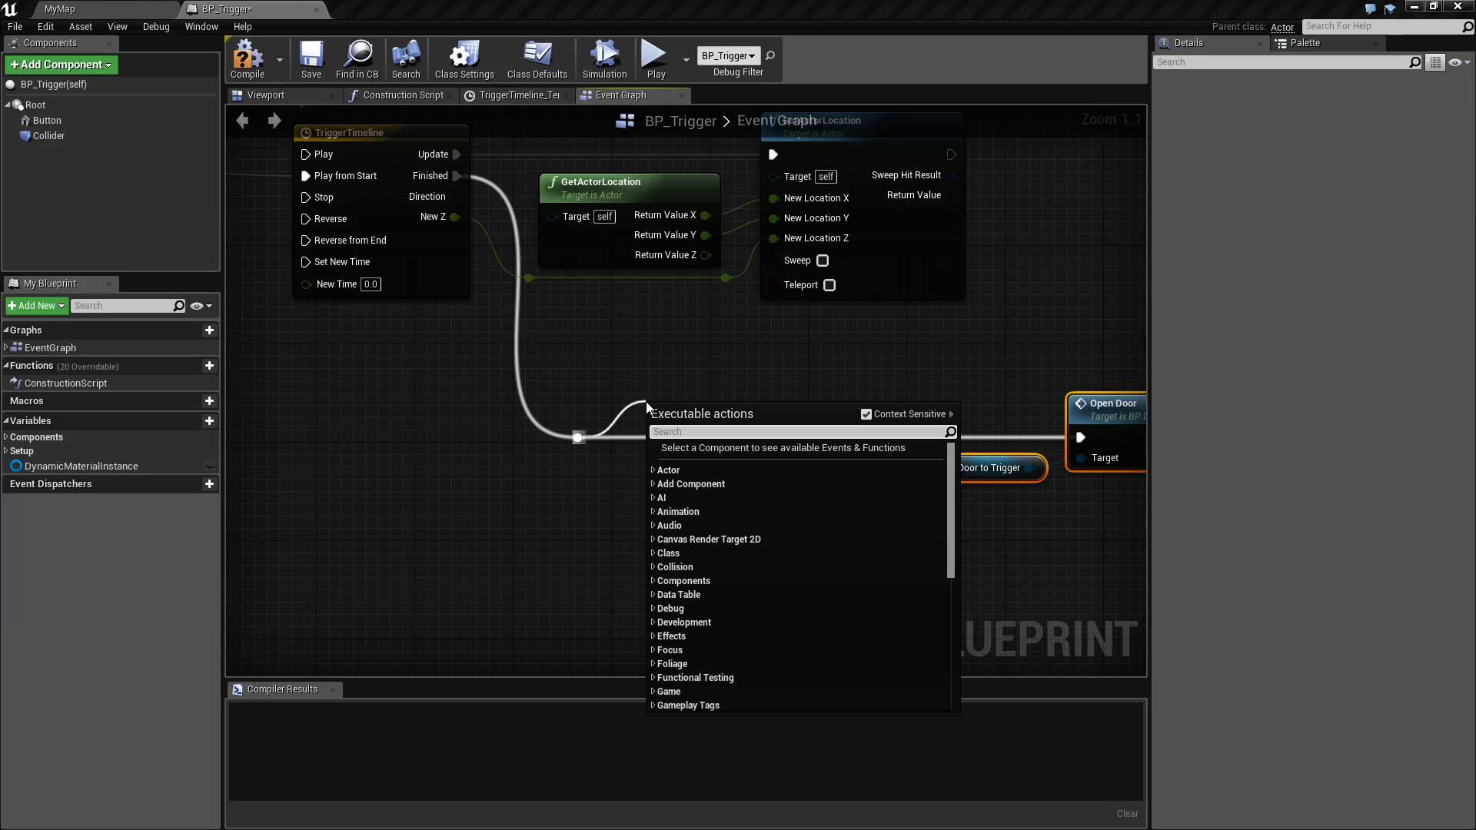
left_click(562, 518)
left_click_drag(578, 437, 652, 398)
type("play sound")
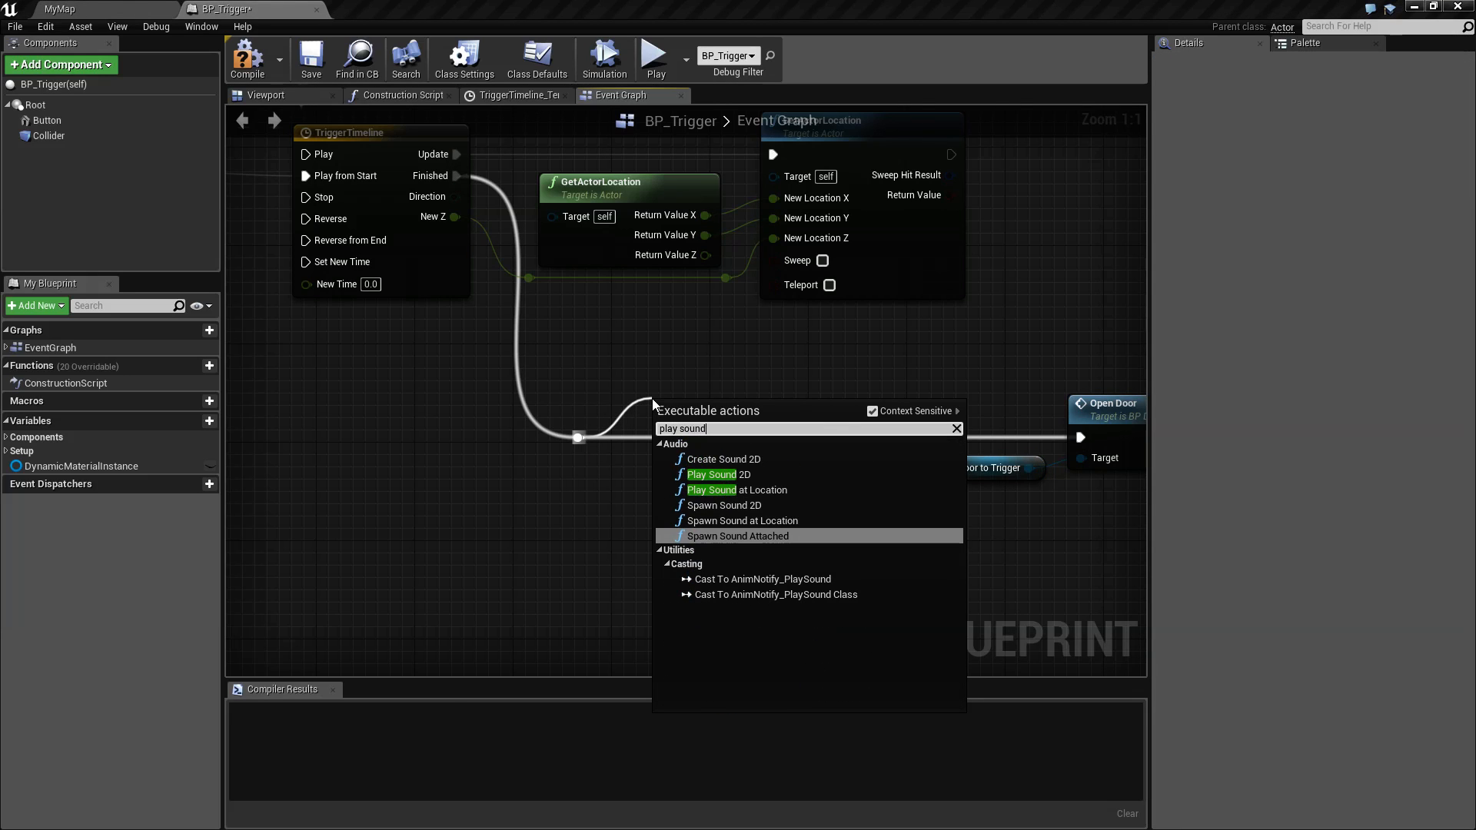
left_click(732, 477)
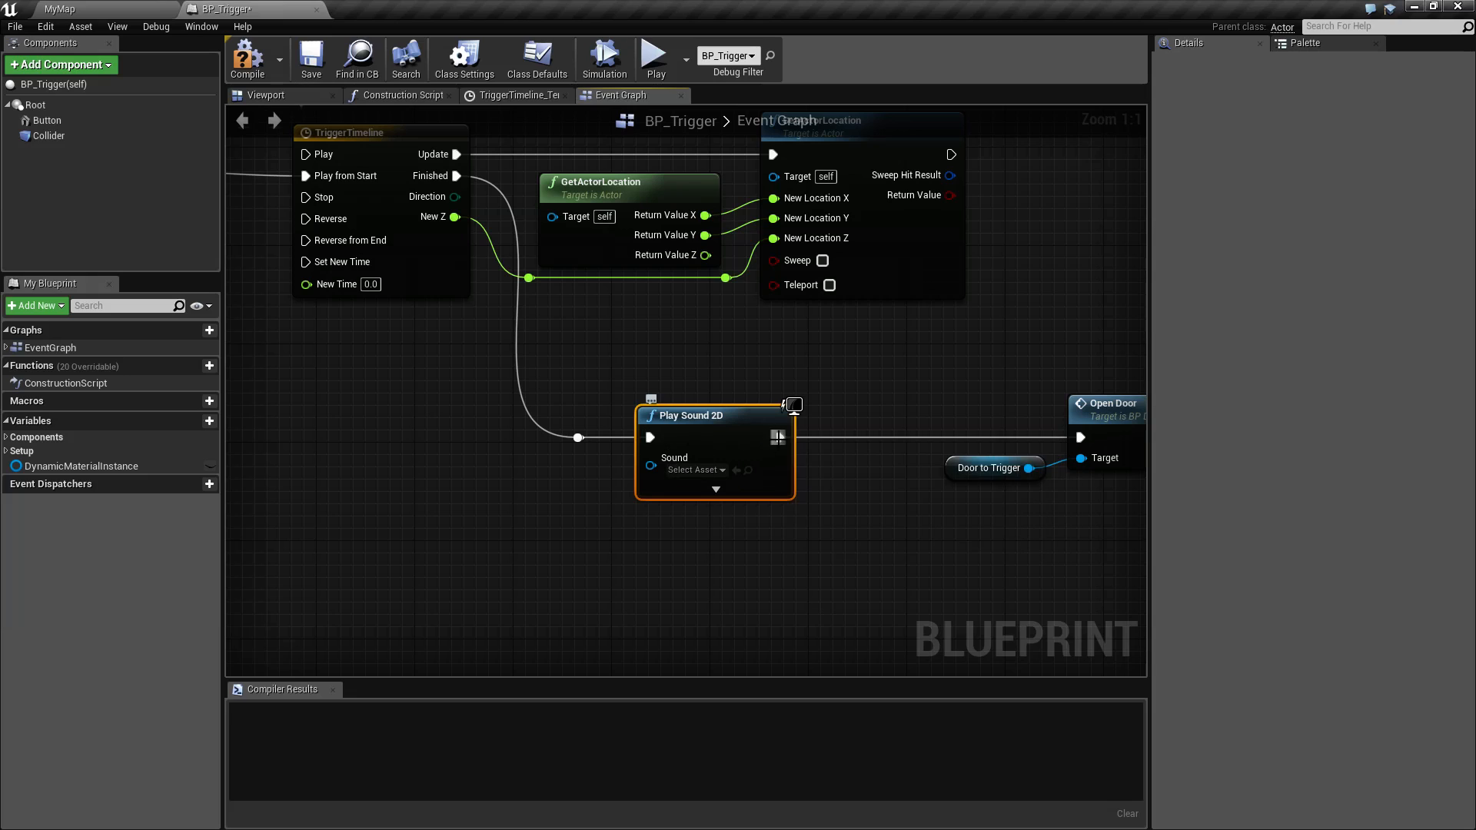
Step: Move the Open Door node and its Door to Trigger reference closer to the Play Sound 2D node
right_click_drag(944, 530, 836, 526)
left_click_drag(884, 465, 796, 465)
left_click(896, 426, "shift")
left_click_drag(897, 426, 878, 414)
Step: Browse the available sound assets for Play Sound 2D's Sound input without picking one
right_click_drag(775, 593, 879, 596)
left_click(680, 471)
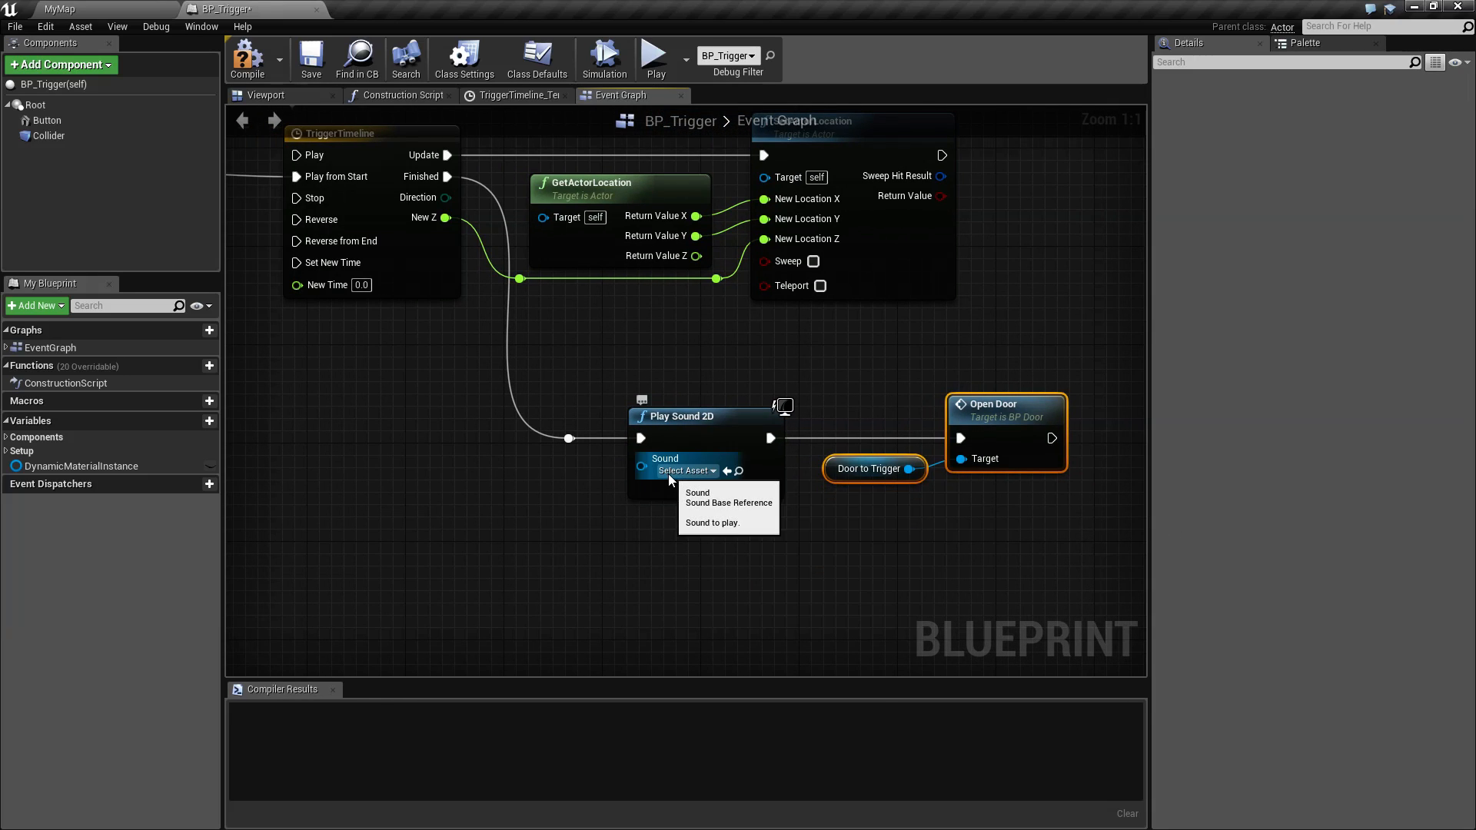
scroll(732, 594, "down", 6)
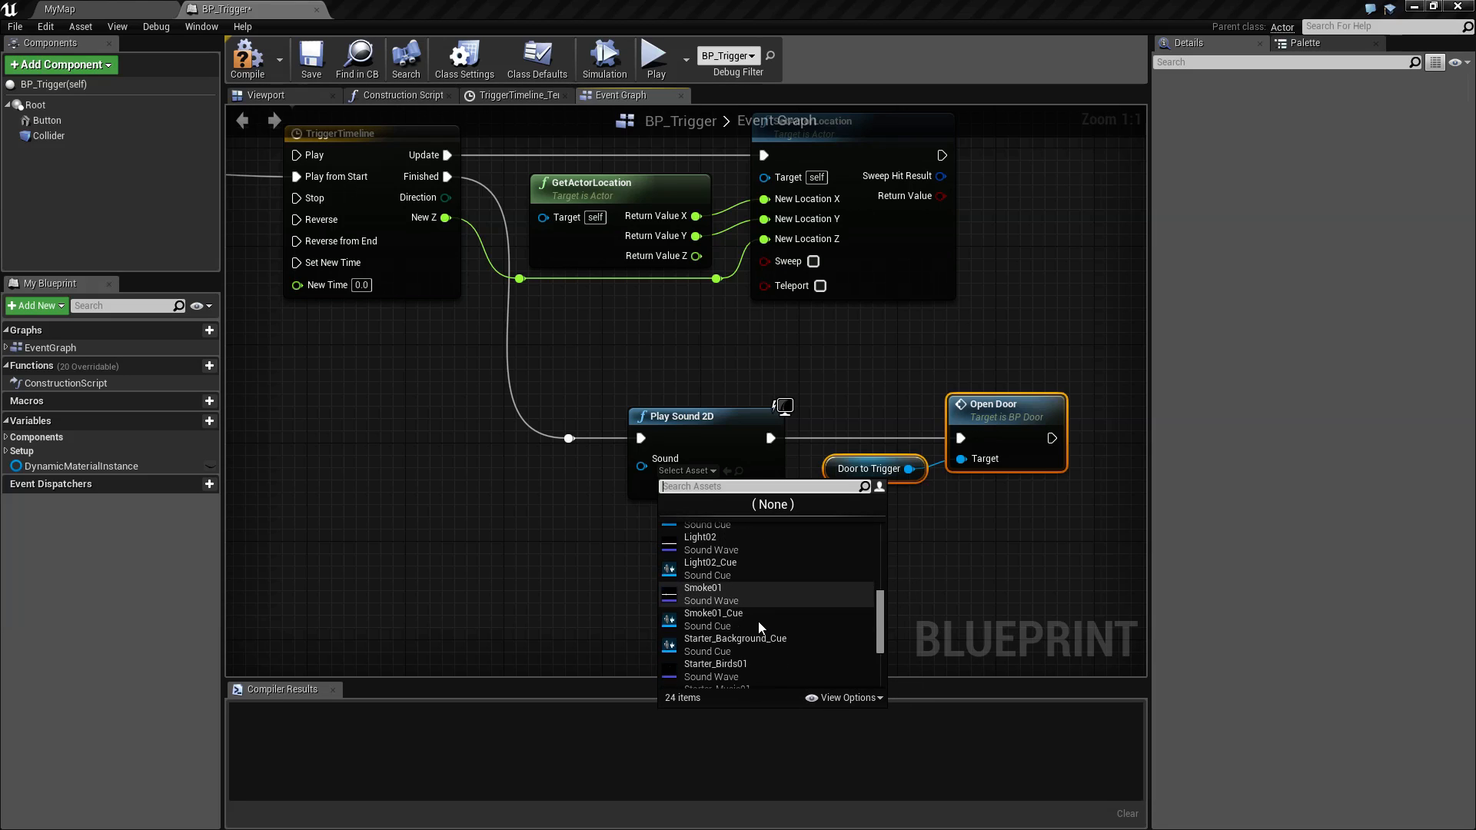
scroll(763, 630, "up", 6)
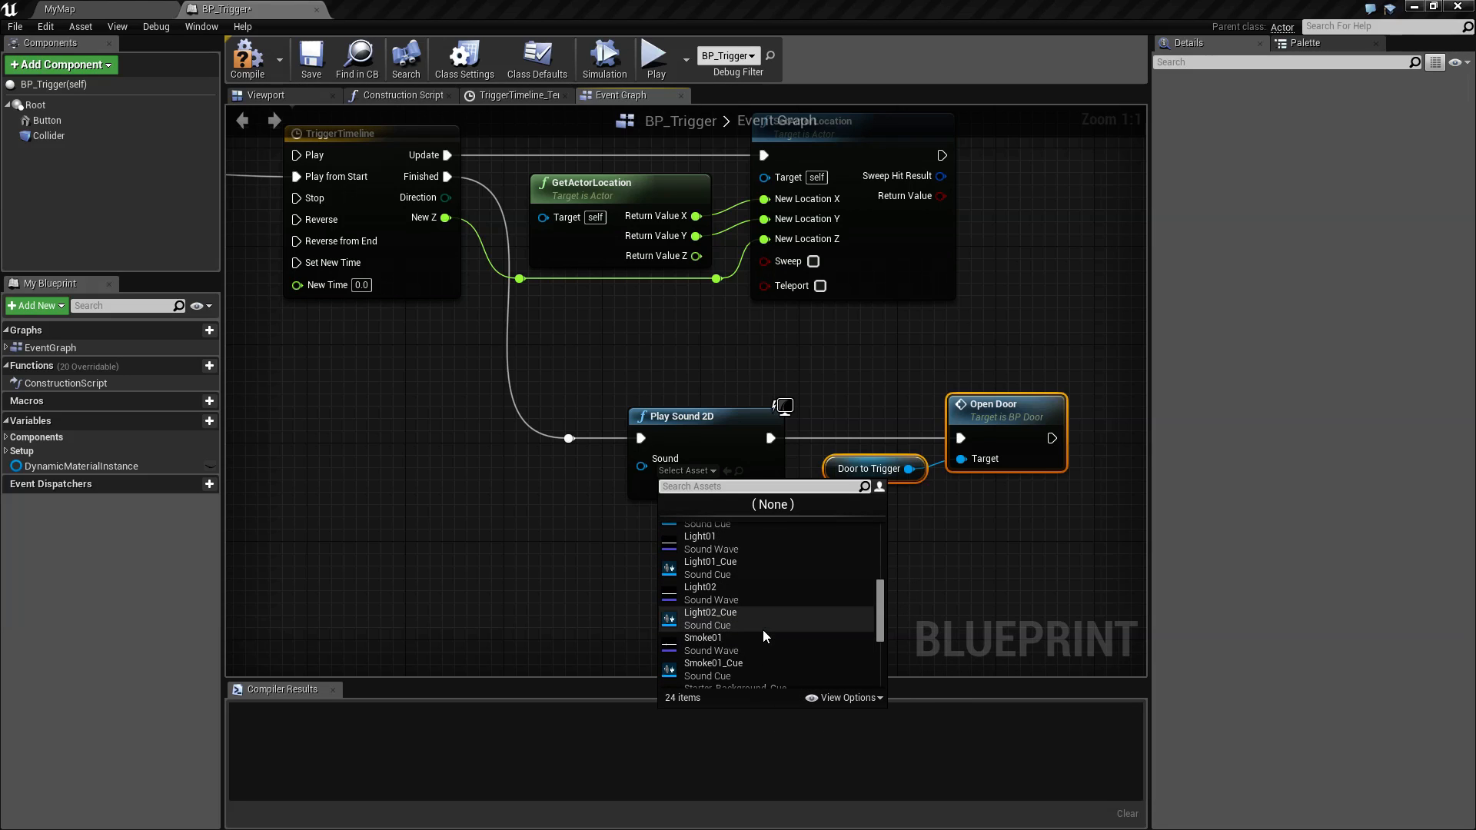
left_click(648, 575)
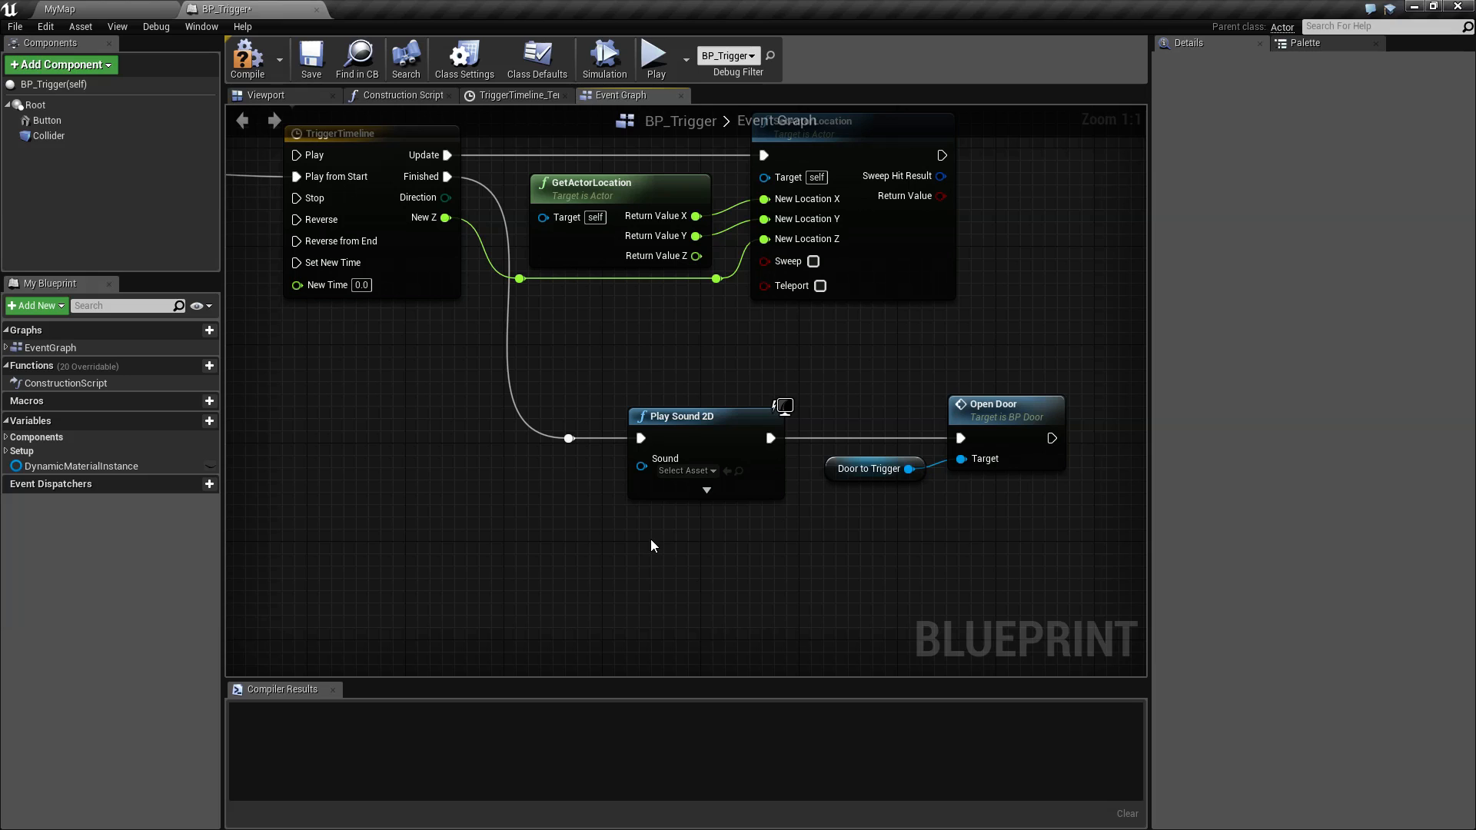
Step: Return to MyMap, show the Content Browser, and collapse the MyContent, StarterContent and ThirdPersonBP folders
left_click(70, 12)
left_click(57, 525)
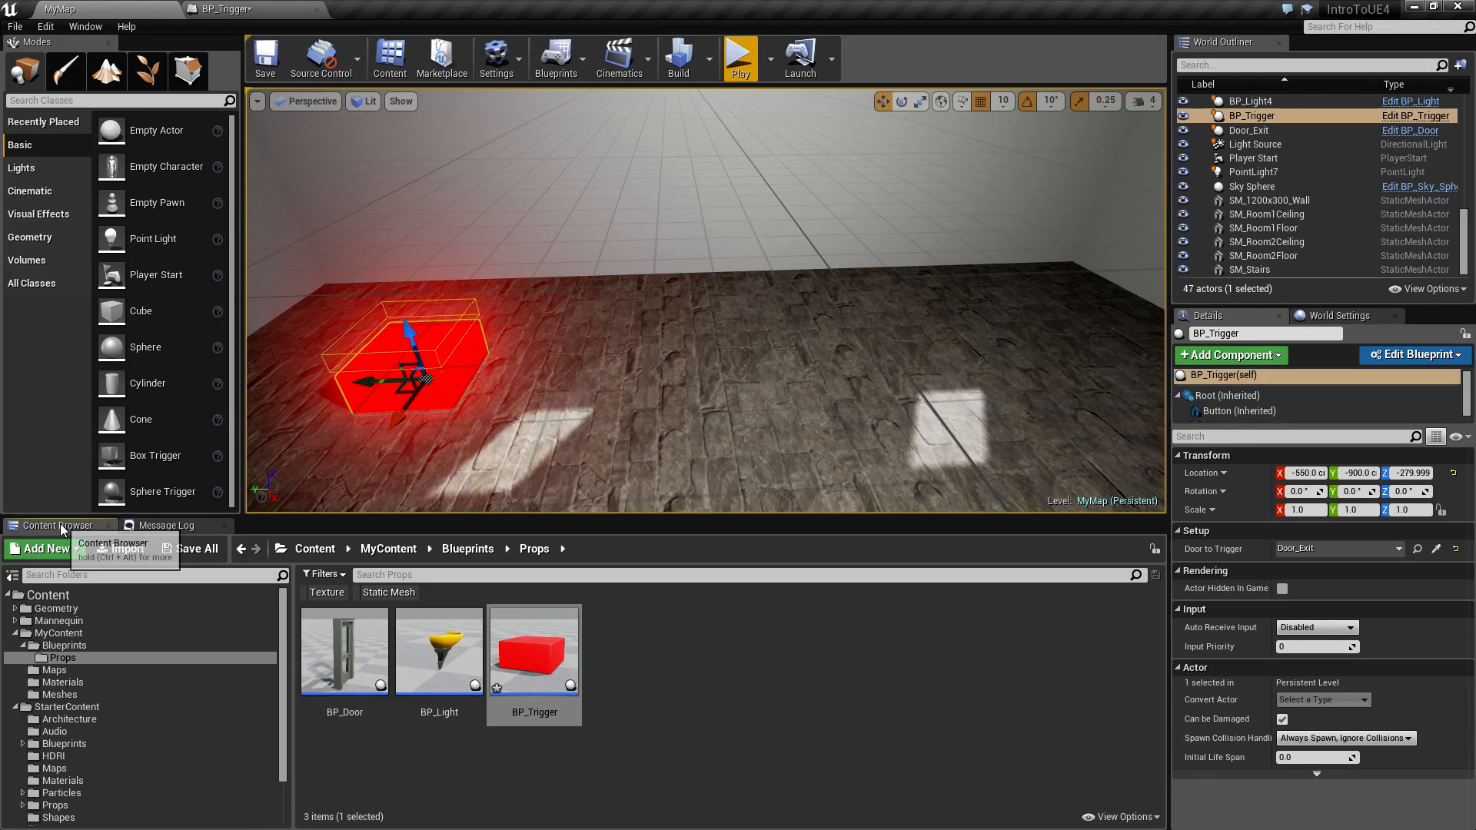
left_click(13, 605)
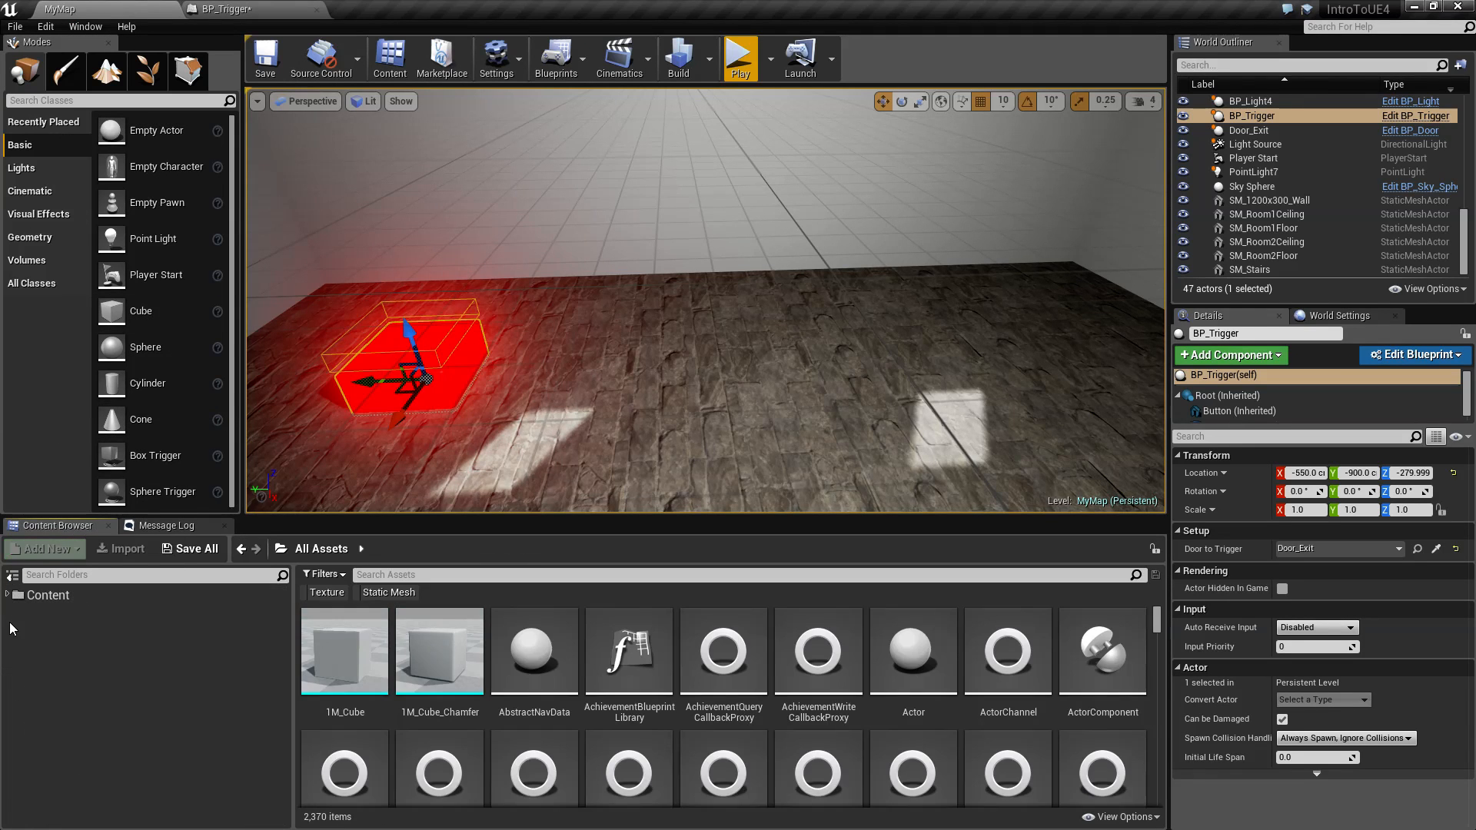
left_click(15, 633)
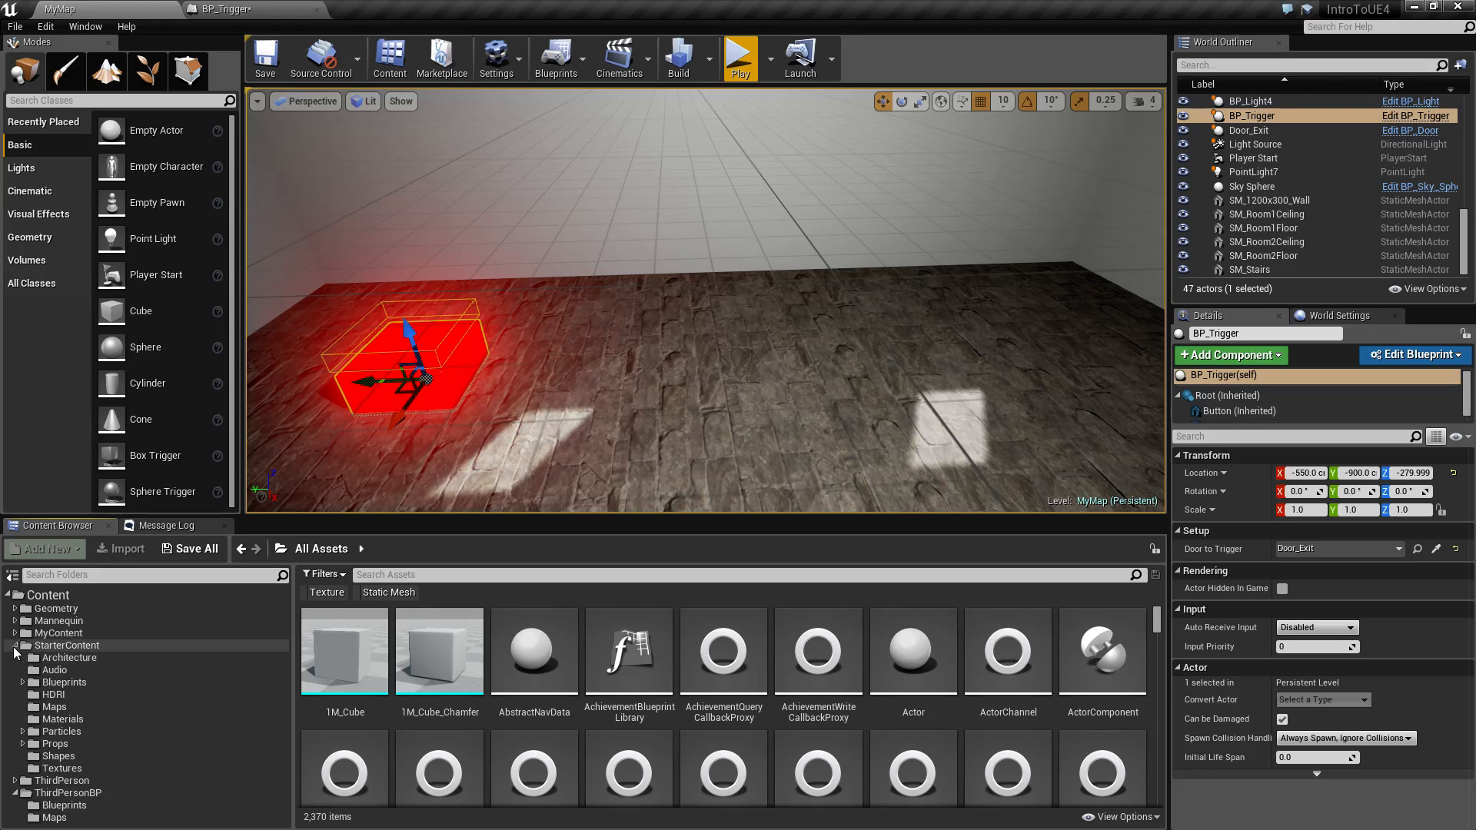
left_click(15, 645)
left_click(14, 669)
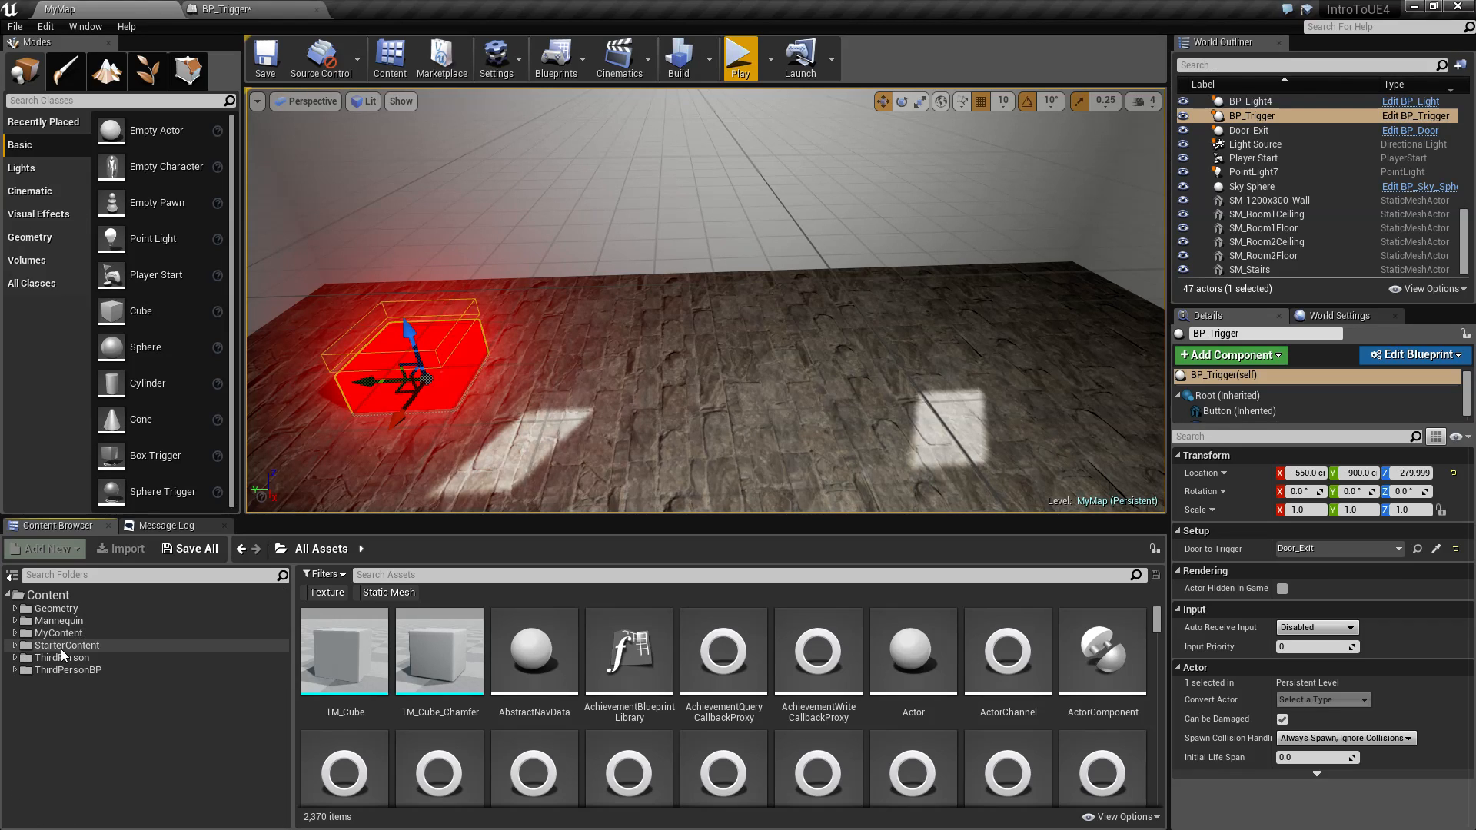
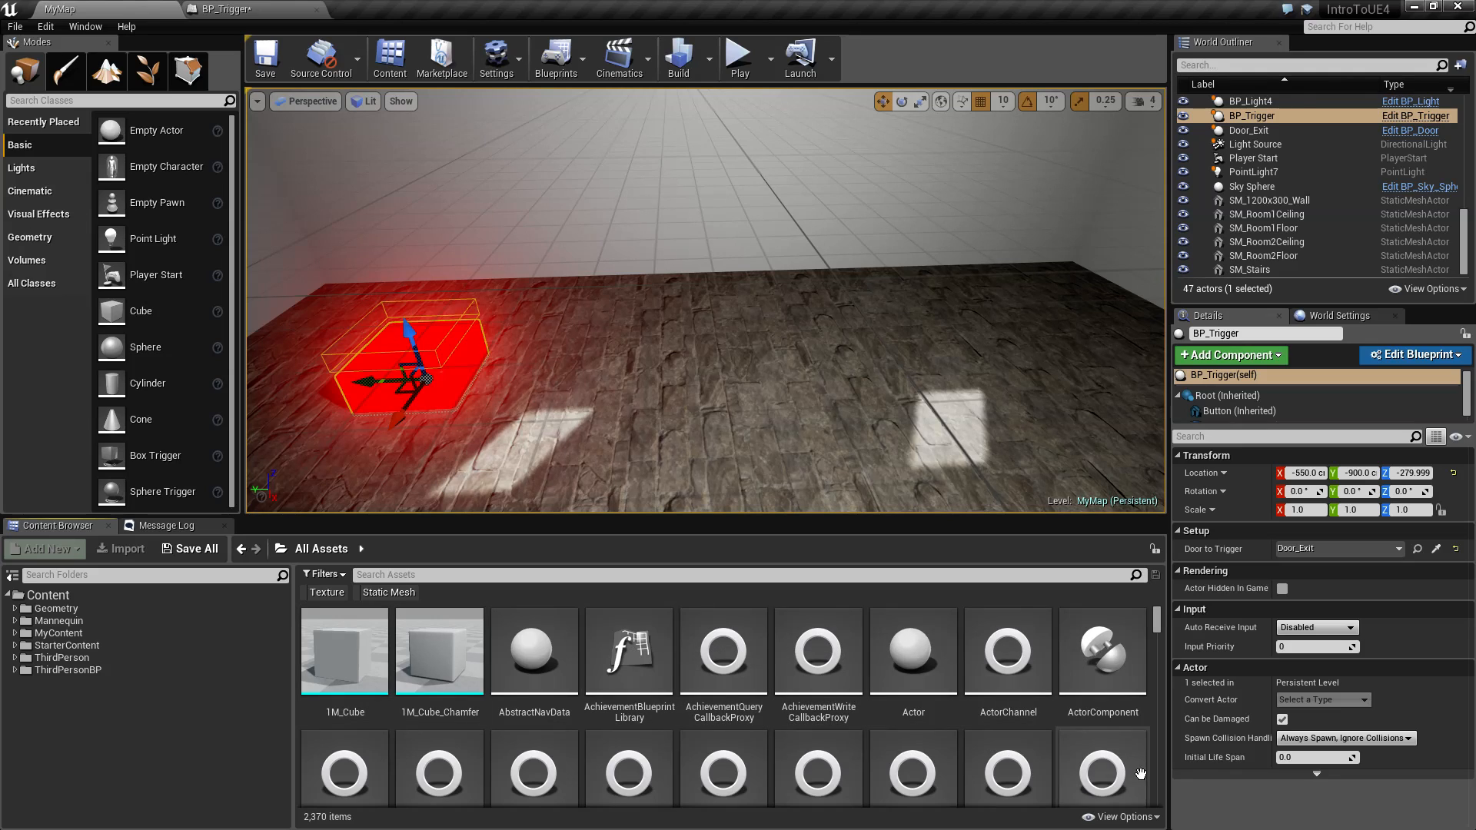
Step: Show engine content in the Content Browser and look through the Engine Content and Engine C++ Classes folders
left_click(1124, 817)
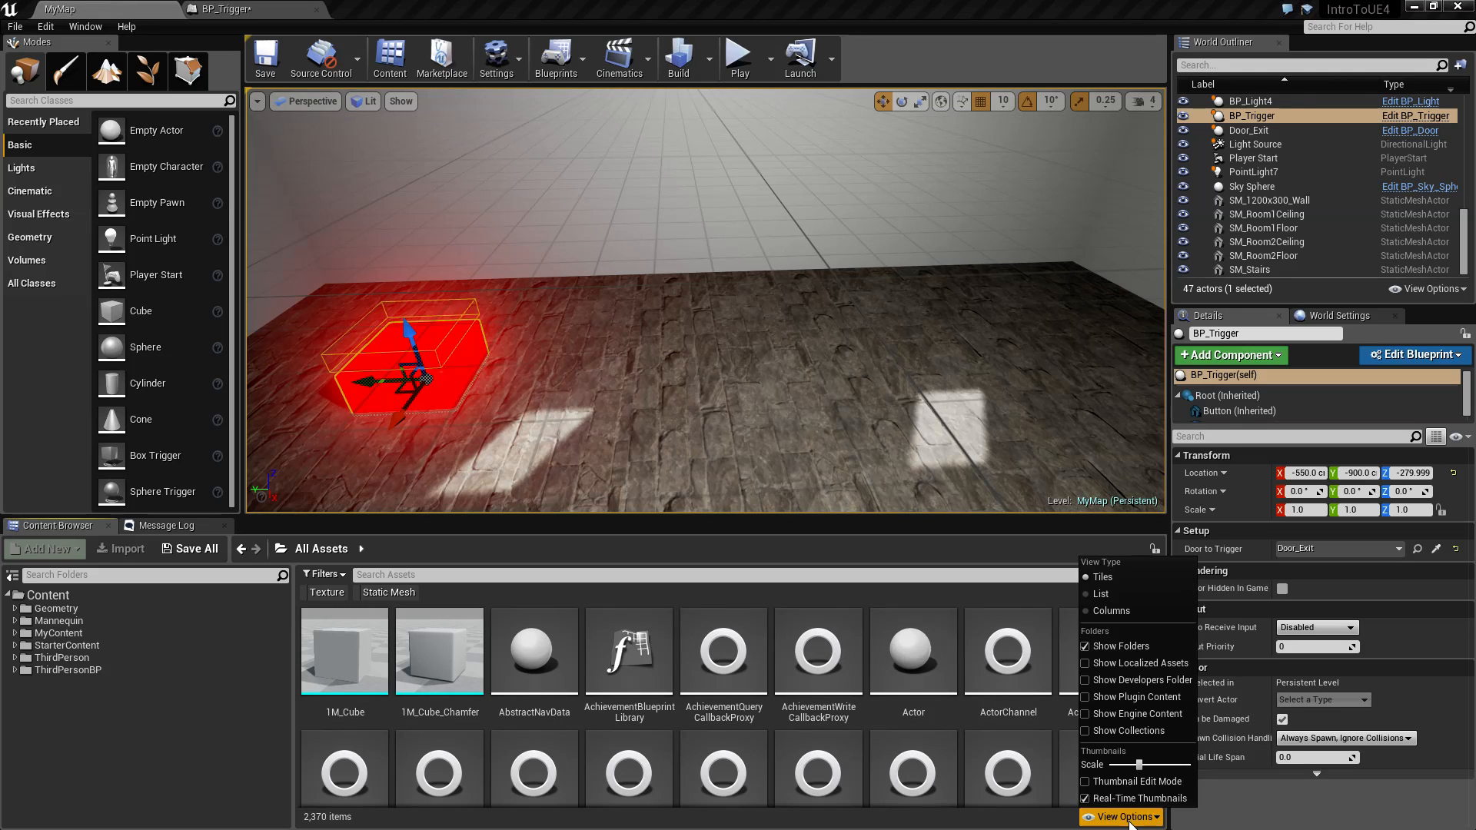
left_click(1087, 715)
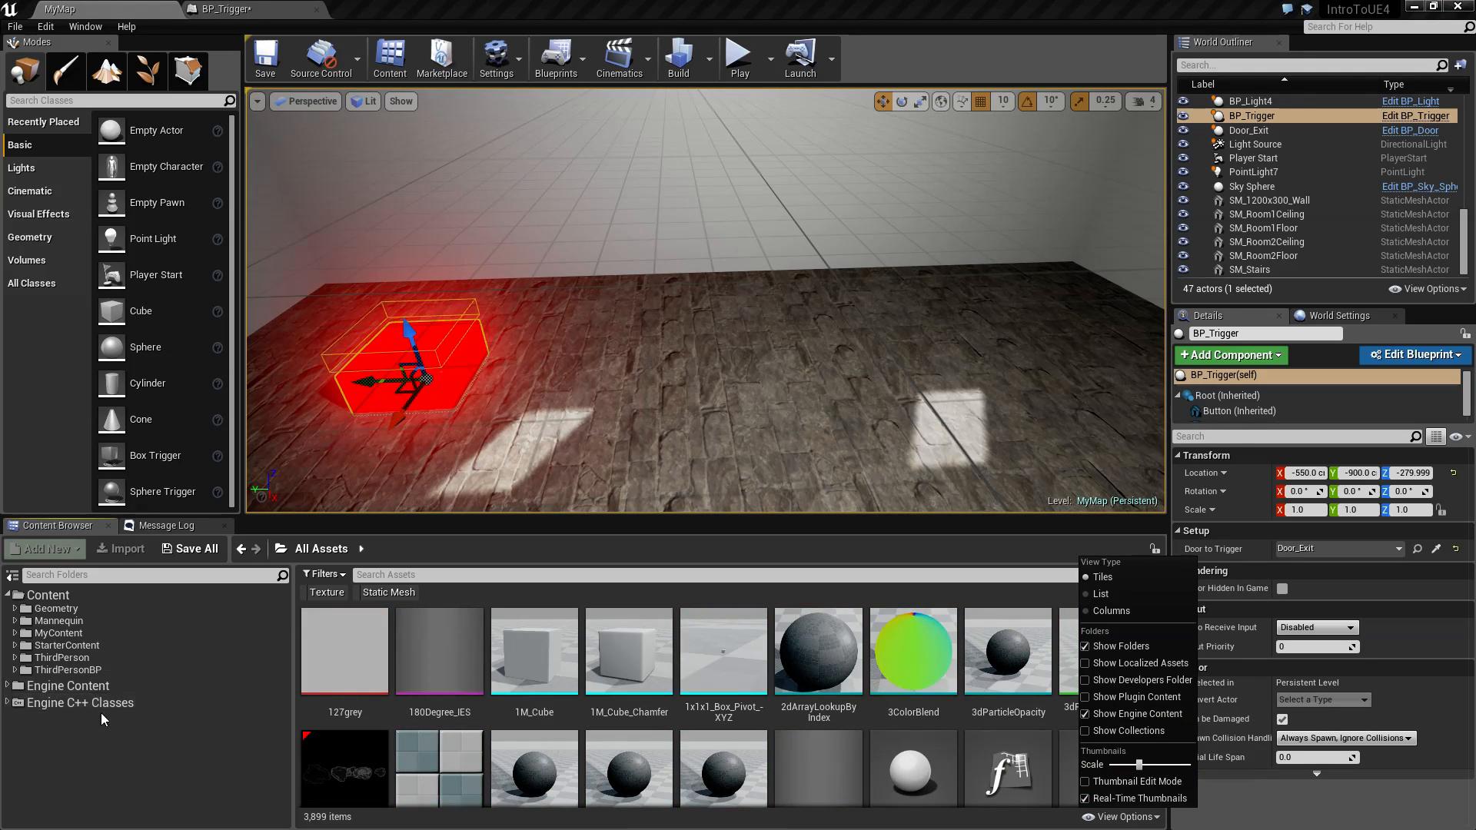
left_click(86, 686)
left_click(105, 704)
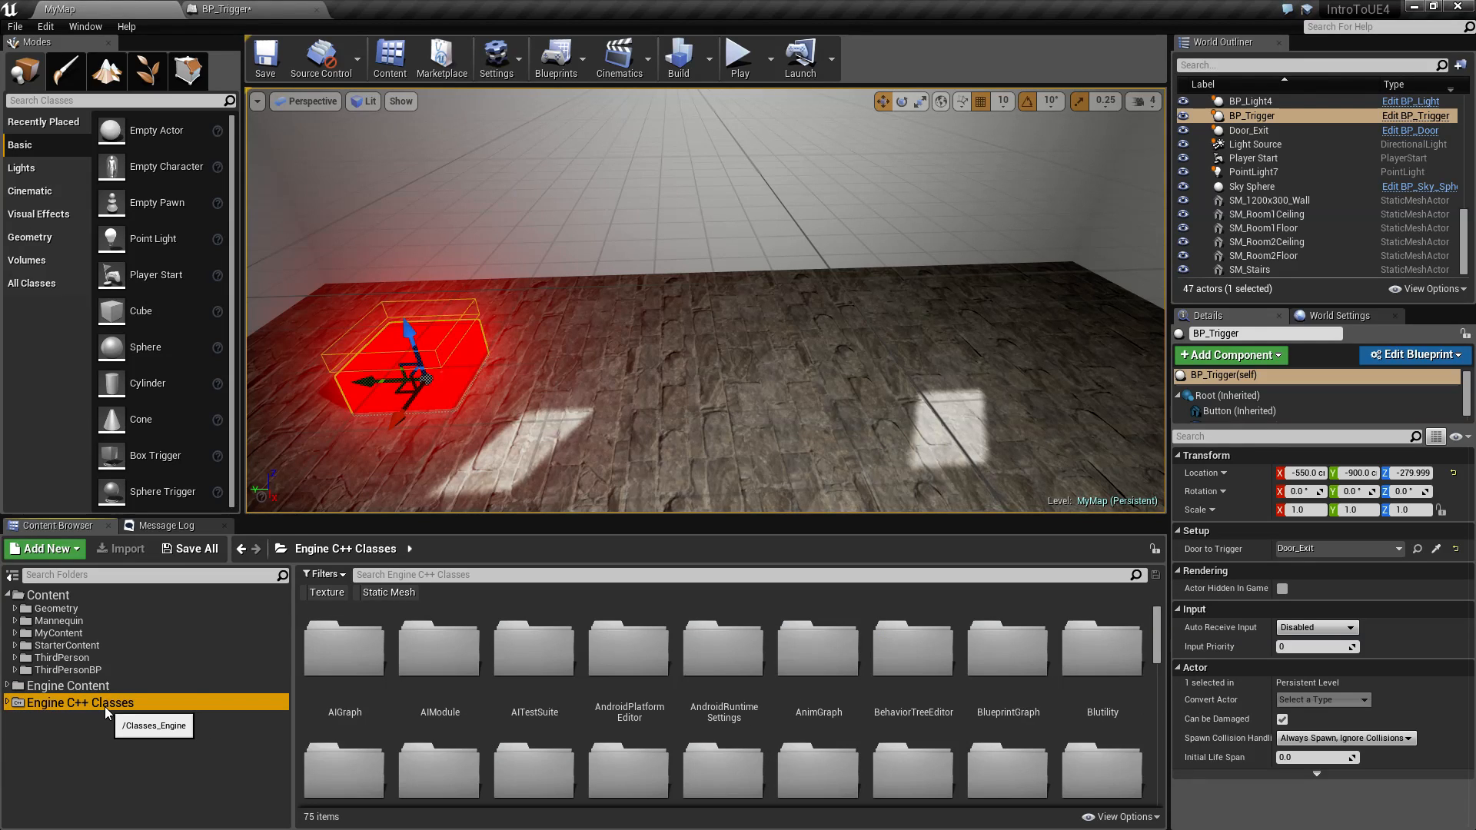
left_click(64, 598)
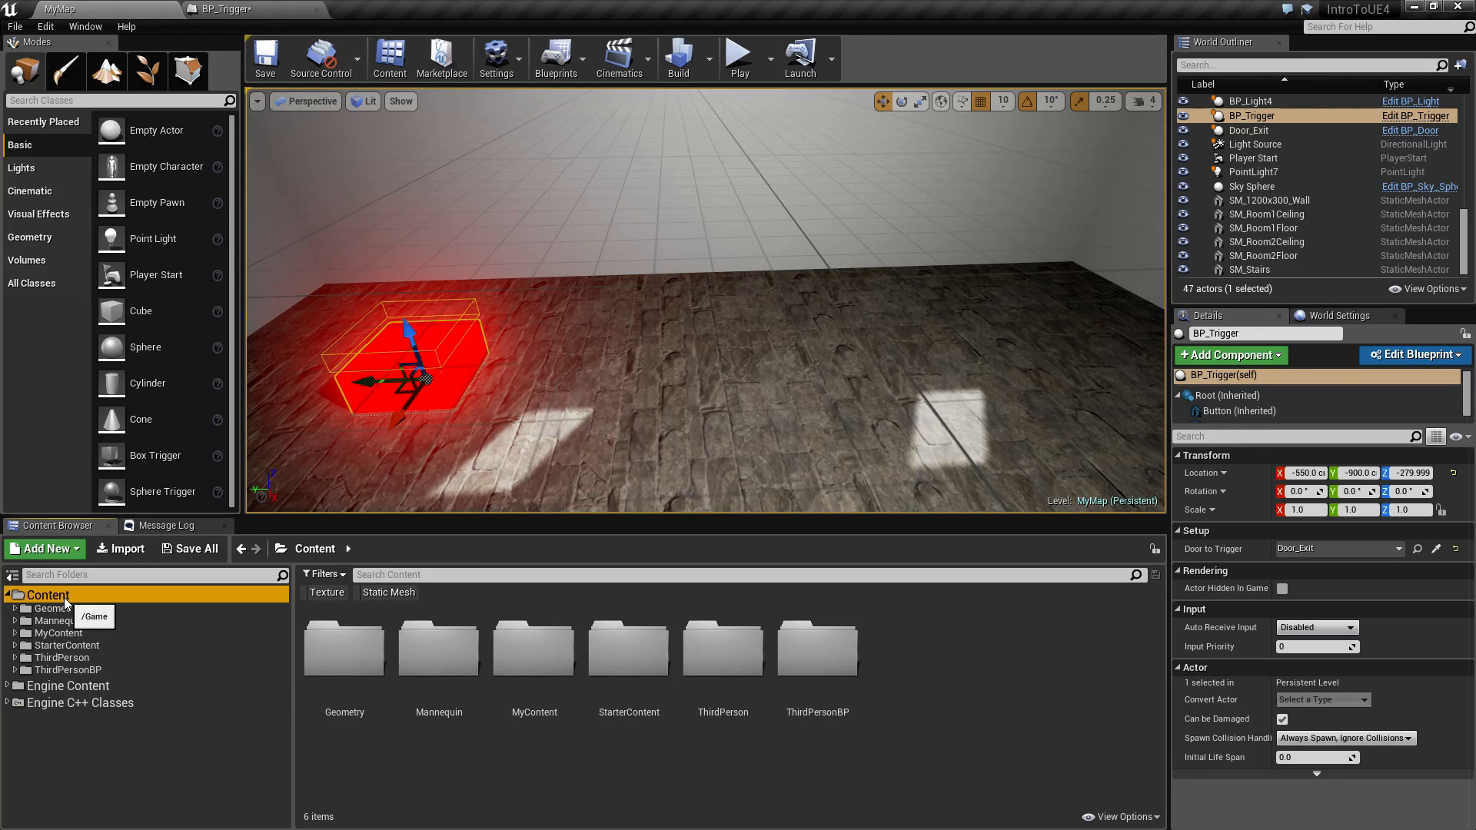
left_click(87, 686)
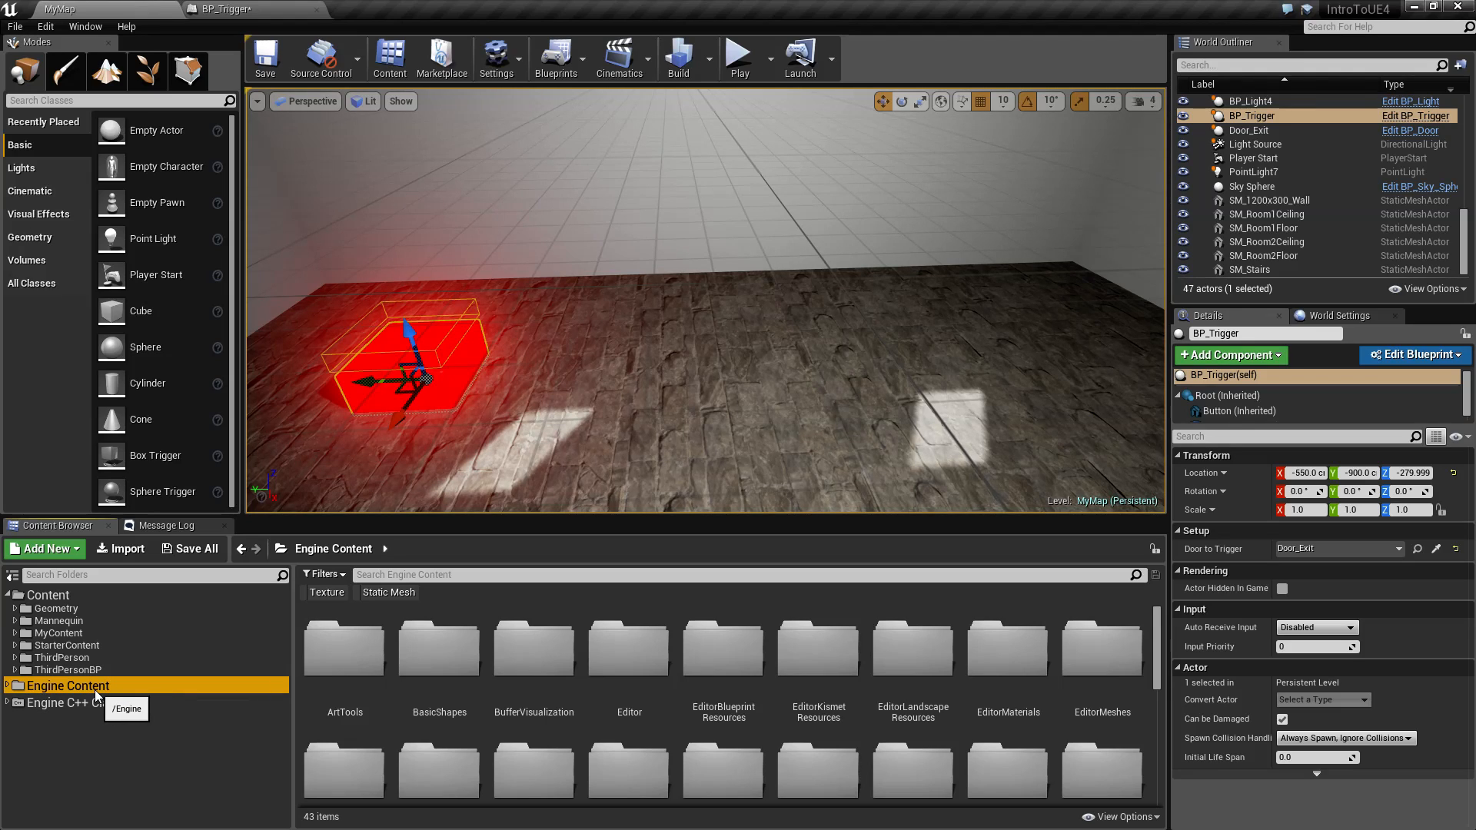
left_click(7, 686)
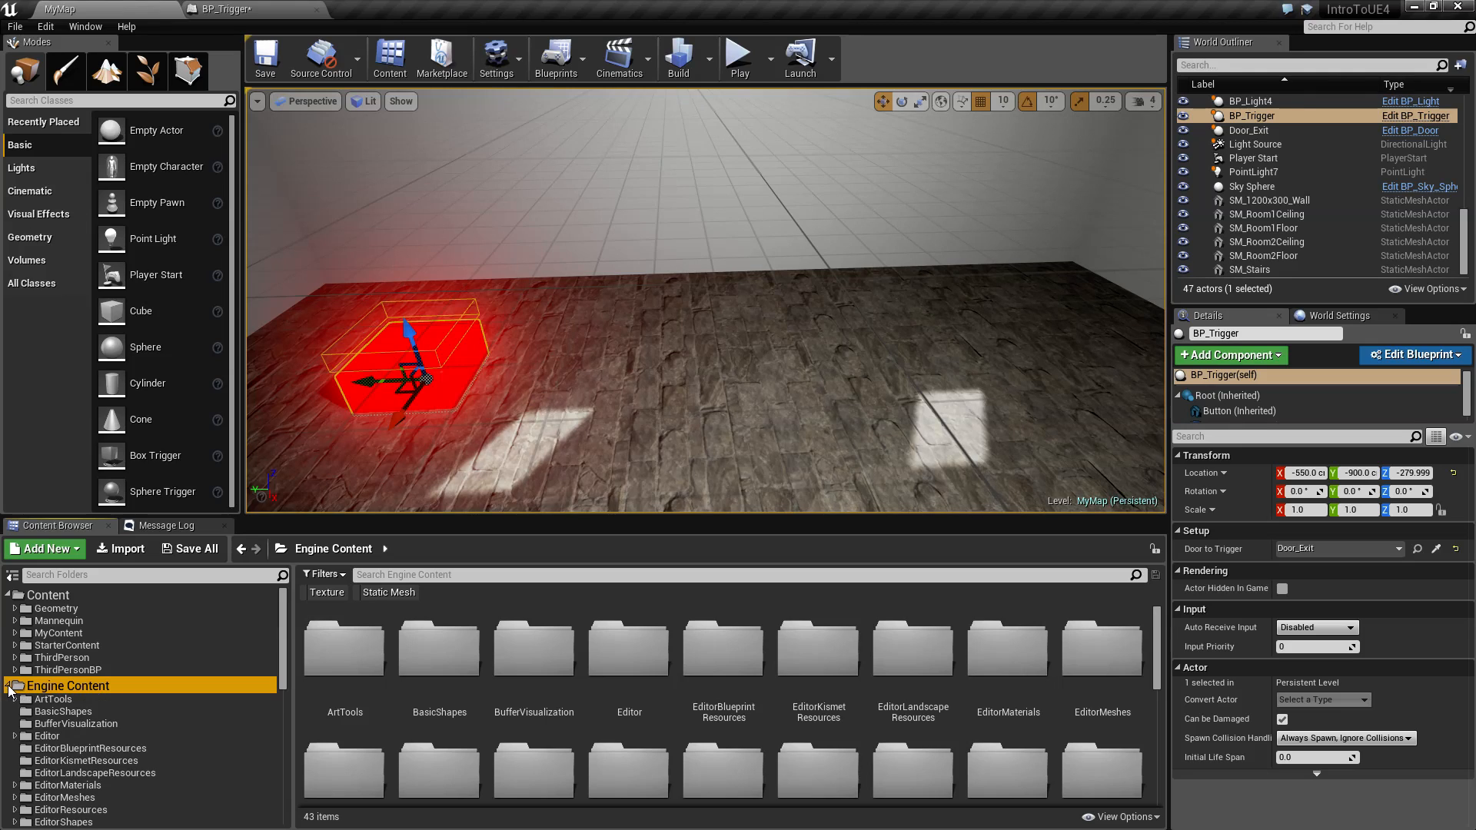
scroll(111, 753, "down", 3)
scroll(112, 753, "up", 3)
left_click(9, 686)
Step: Filter the Engine Content folder by all Sounds asset types
left_click(325, 576)
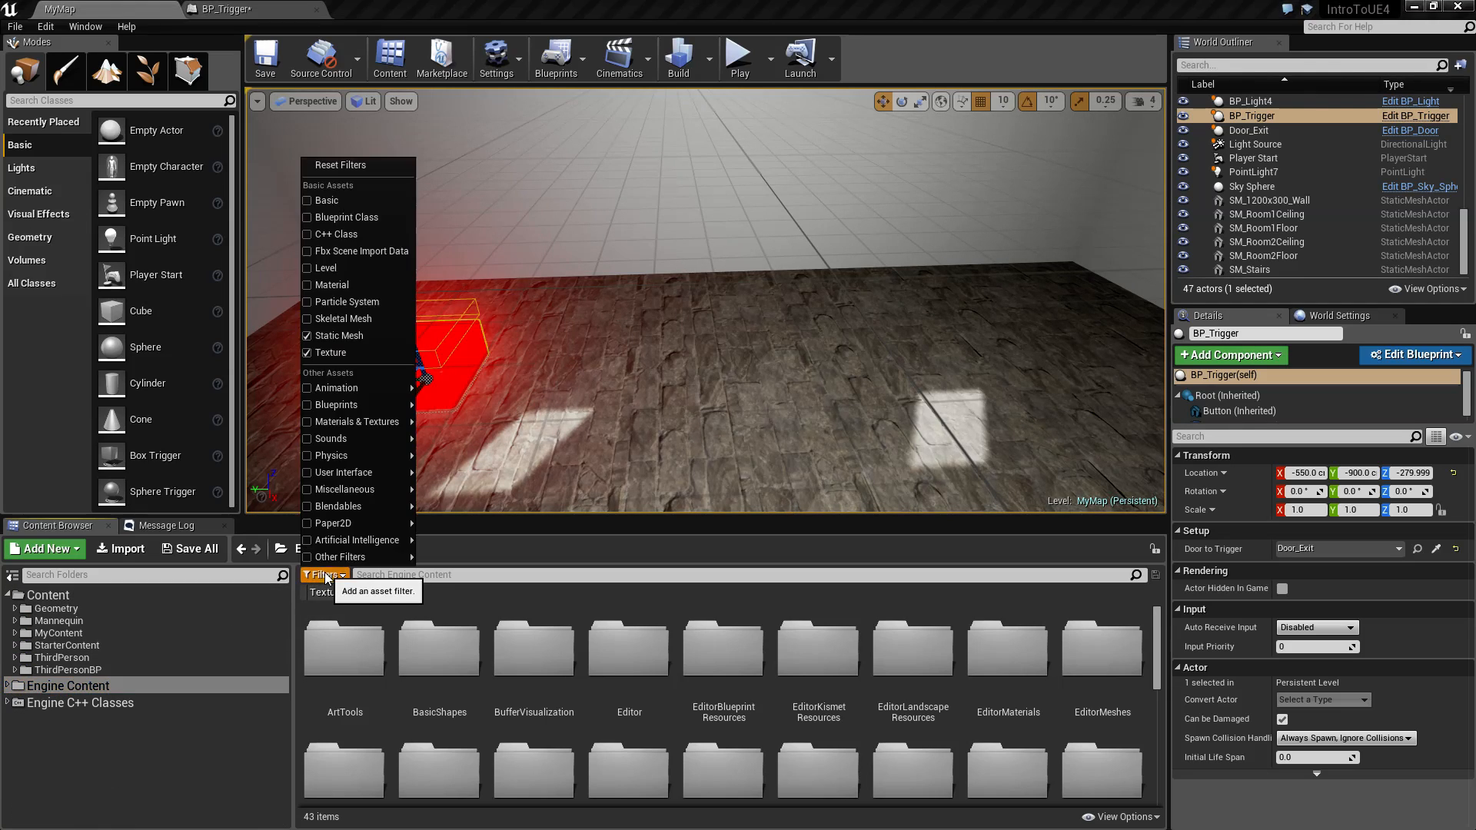
left_click(362, 337)
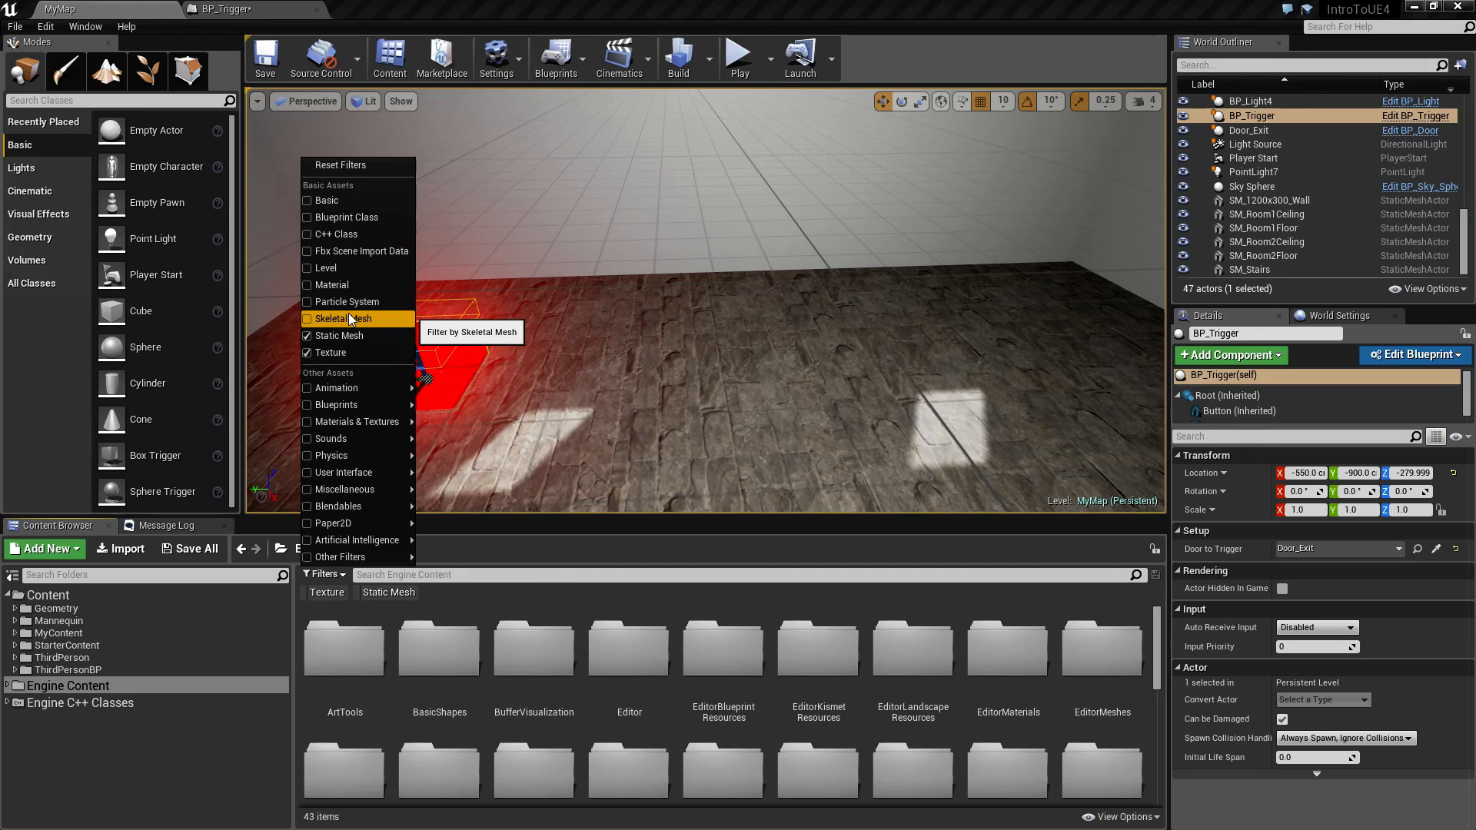
mouse_move(366, 384)
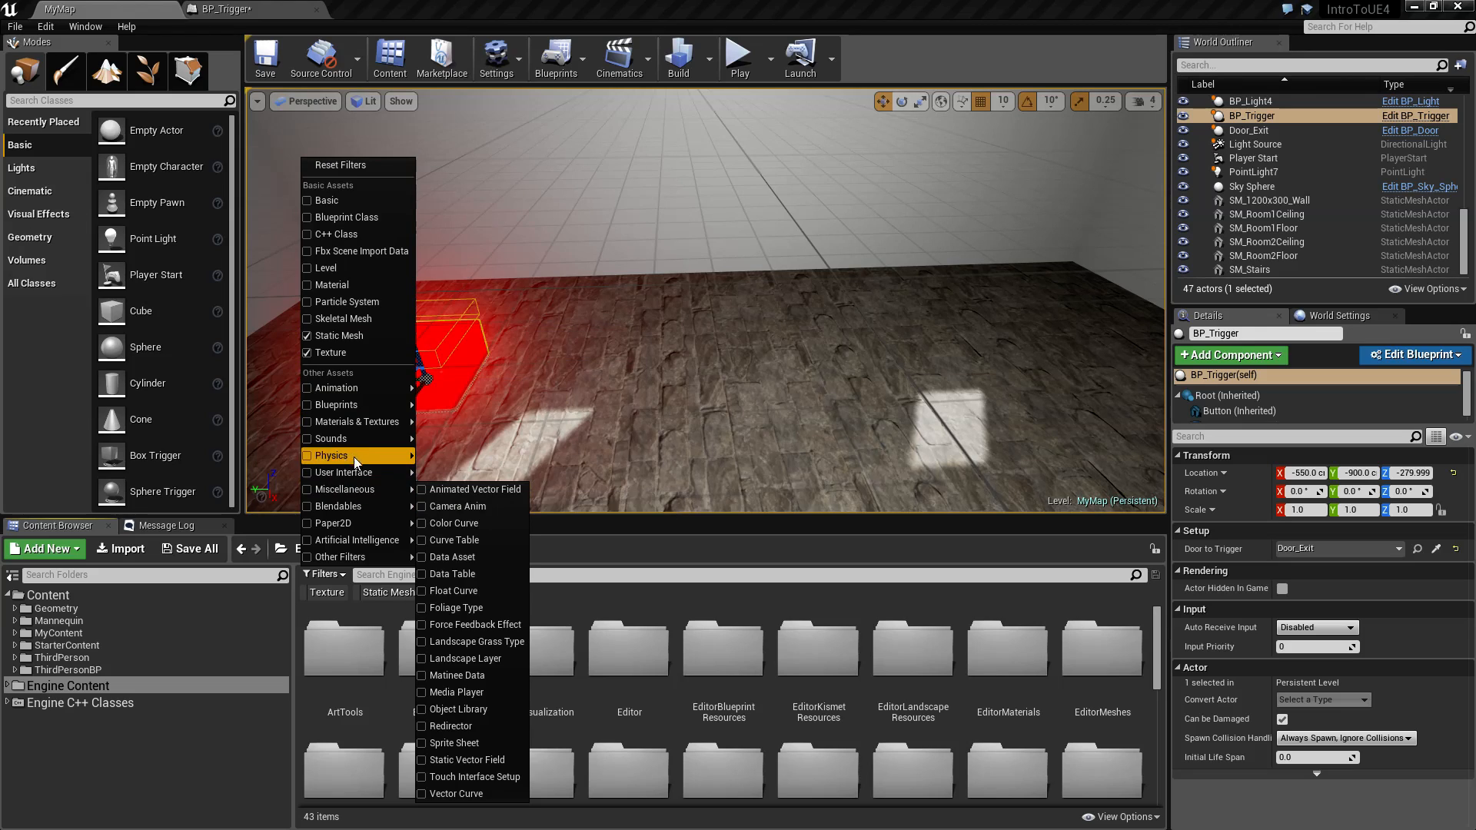
mouse_move(349, 438)
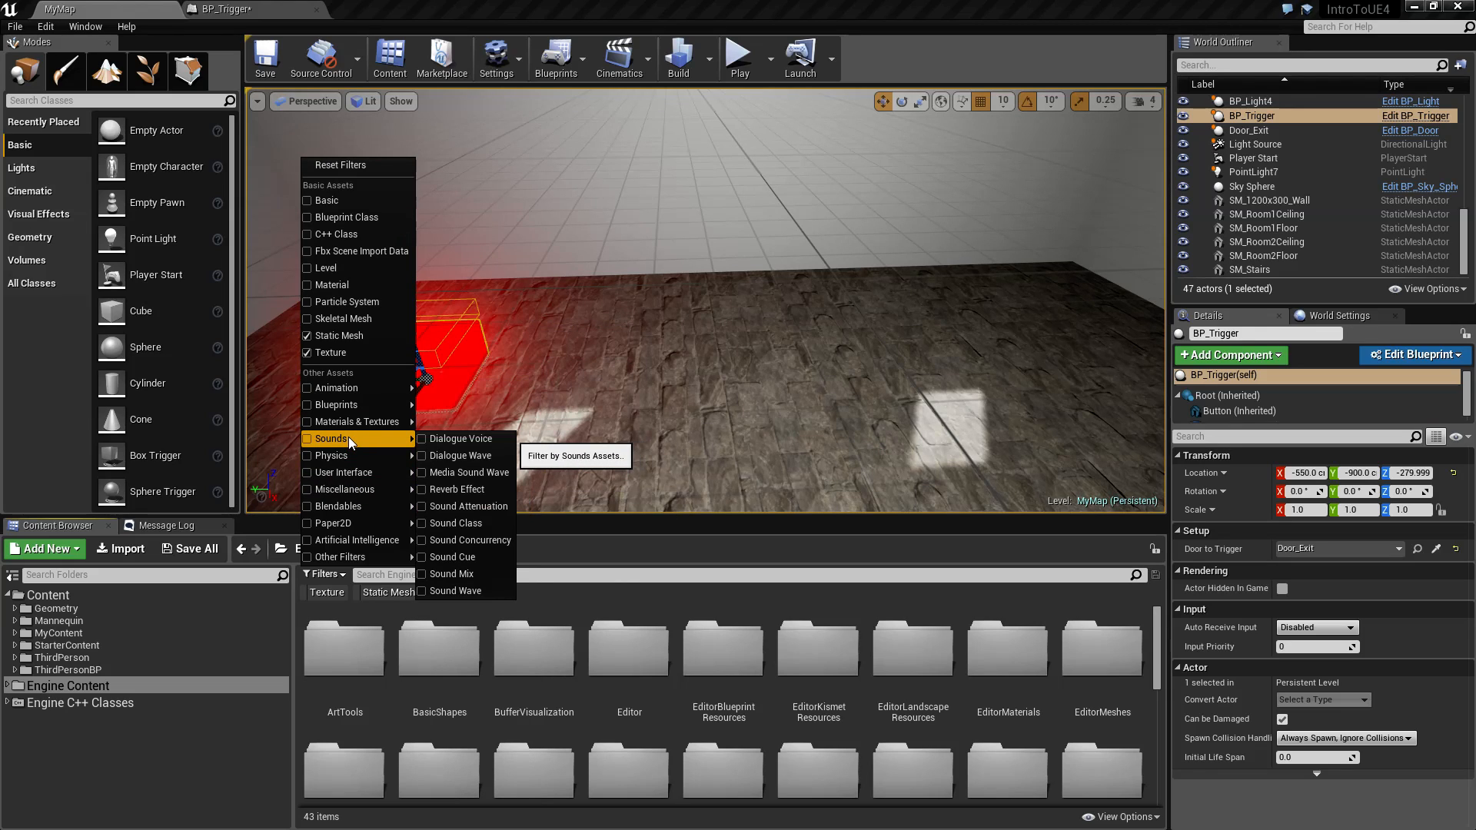
left_click(308, 440)
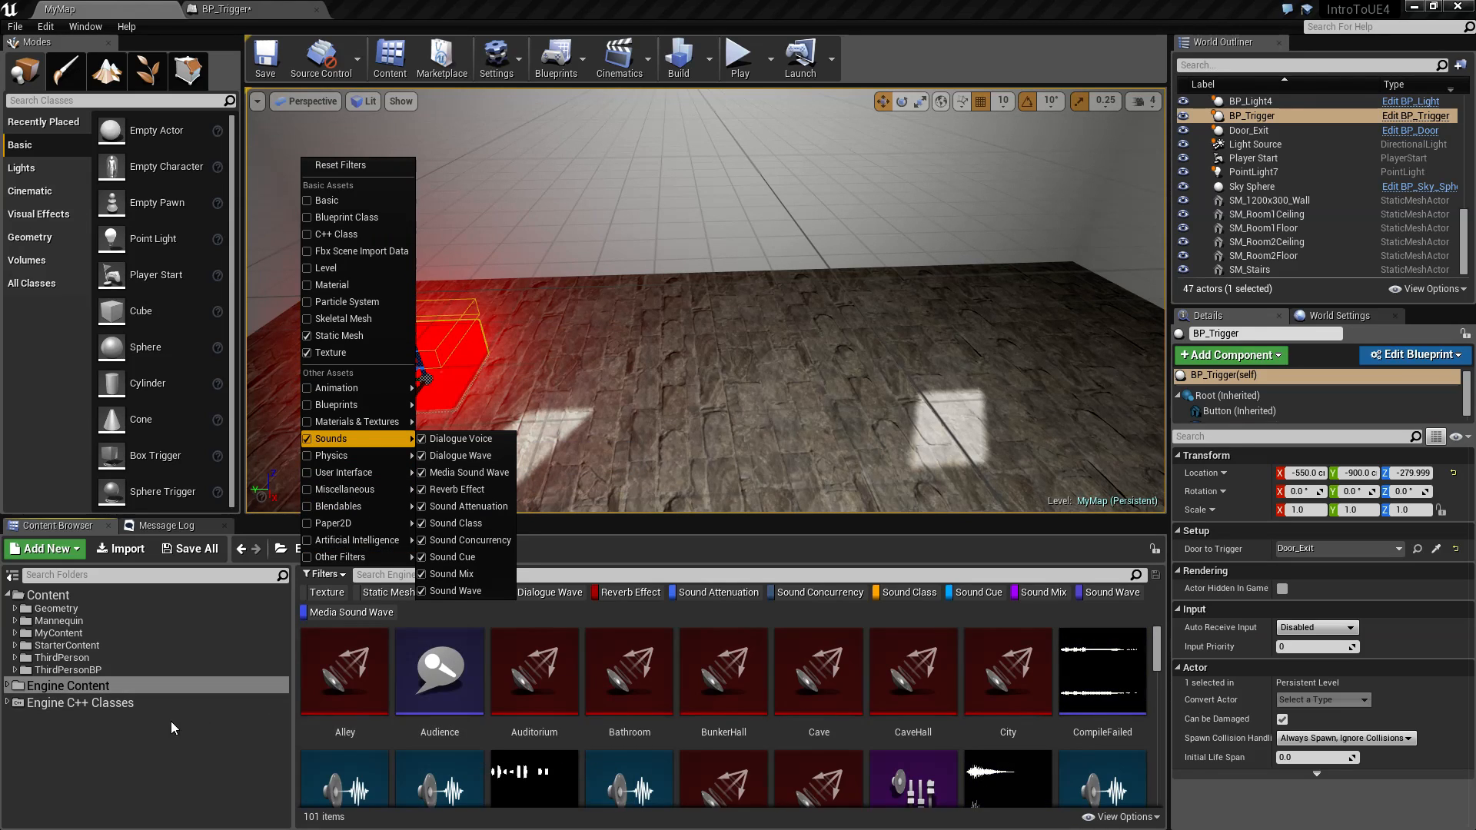
left_click(80, 686)
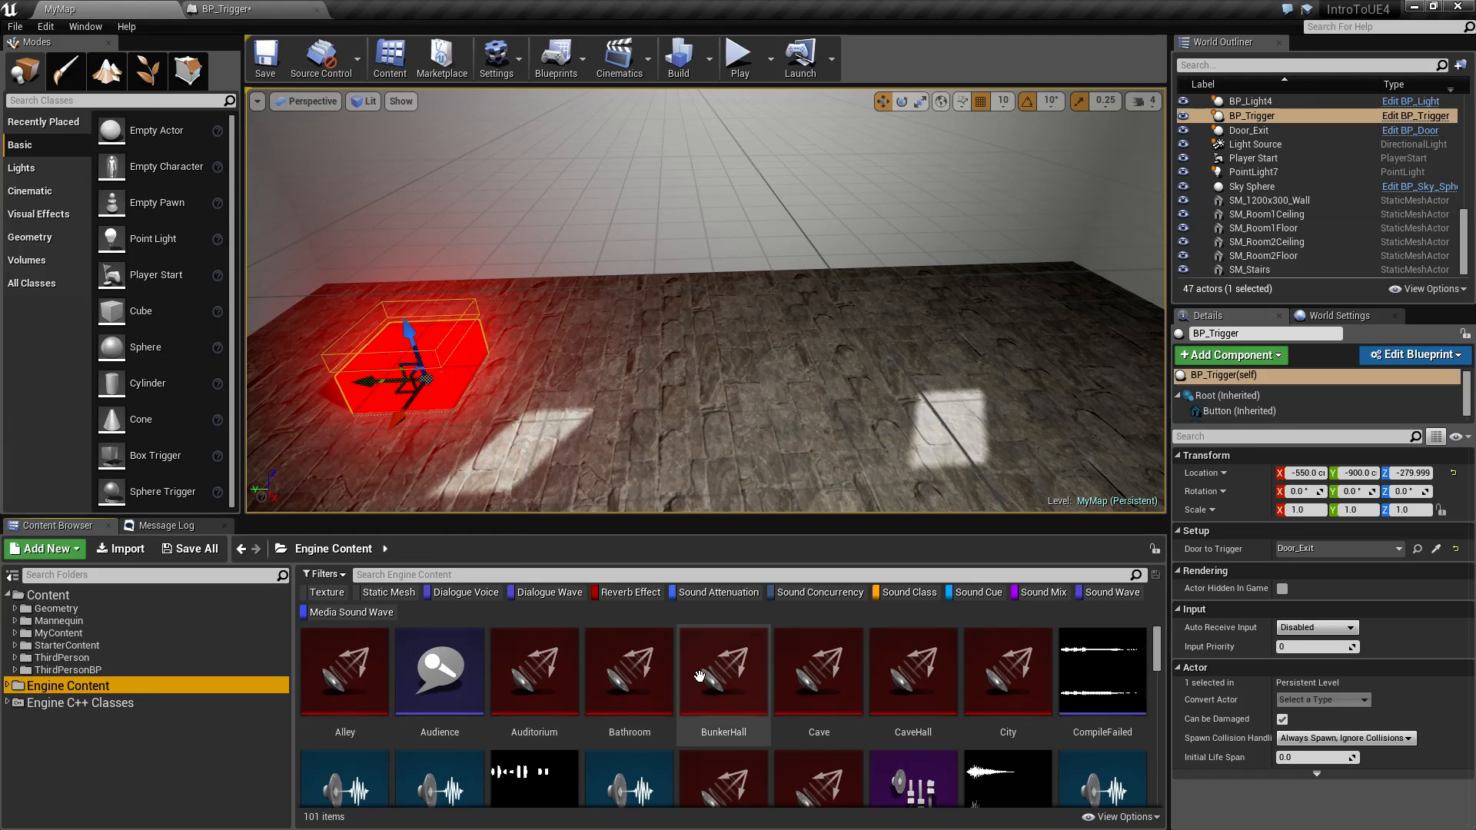
Step: Browse the filtered engine sounds and select the CompileSuccess sound wave
scroll(625, 741, "down", 2)
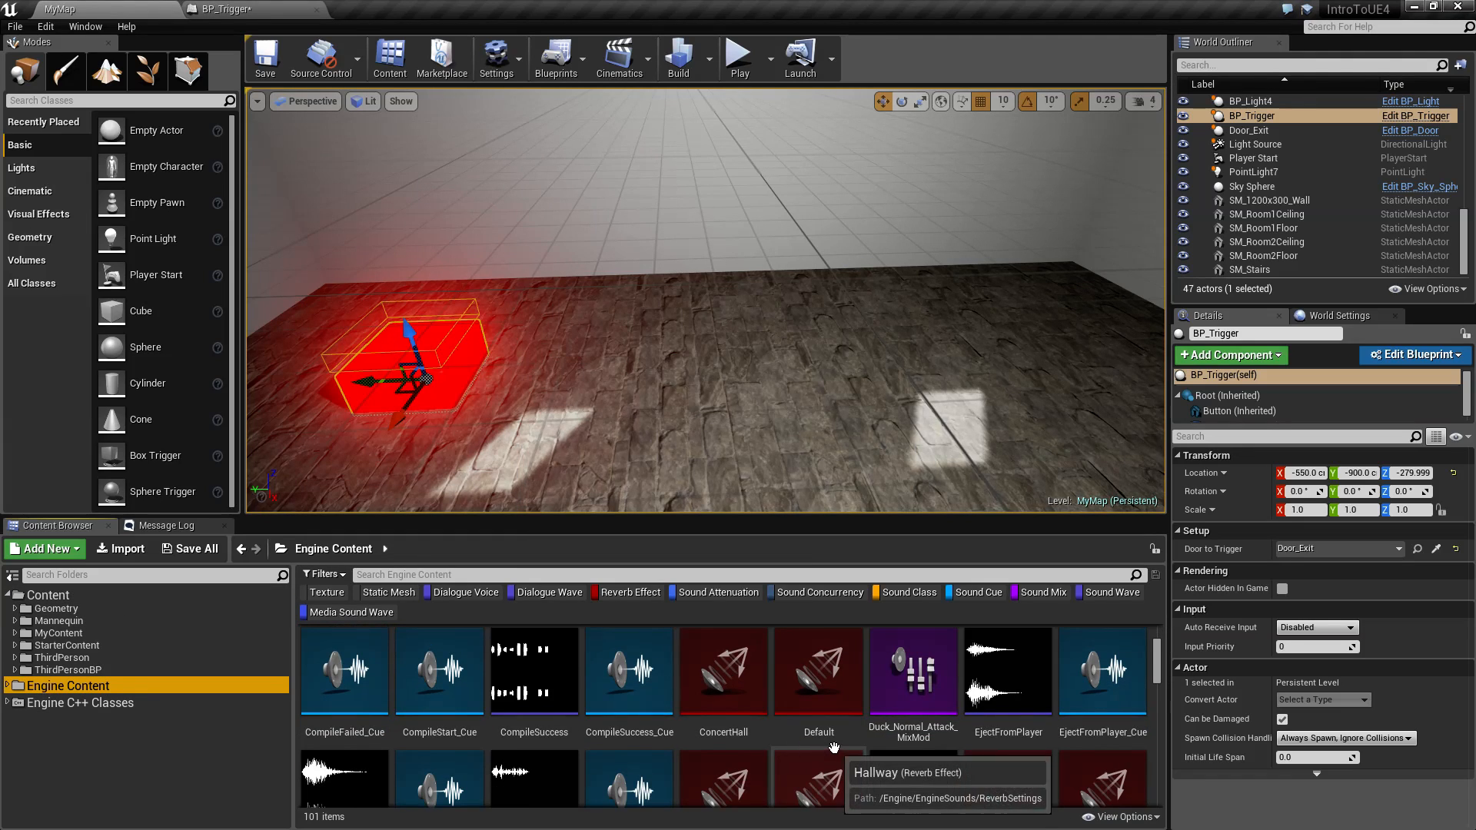
scroll(832, 746, "down", 3)
scroll(832, 745, "up", 2)
scroll(831, 746, "down", 1)
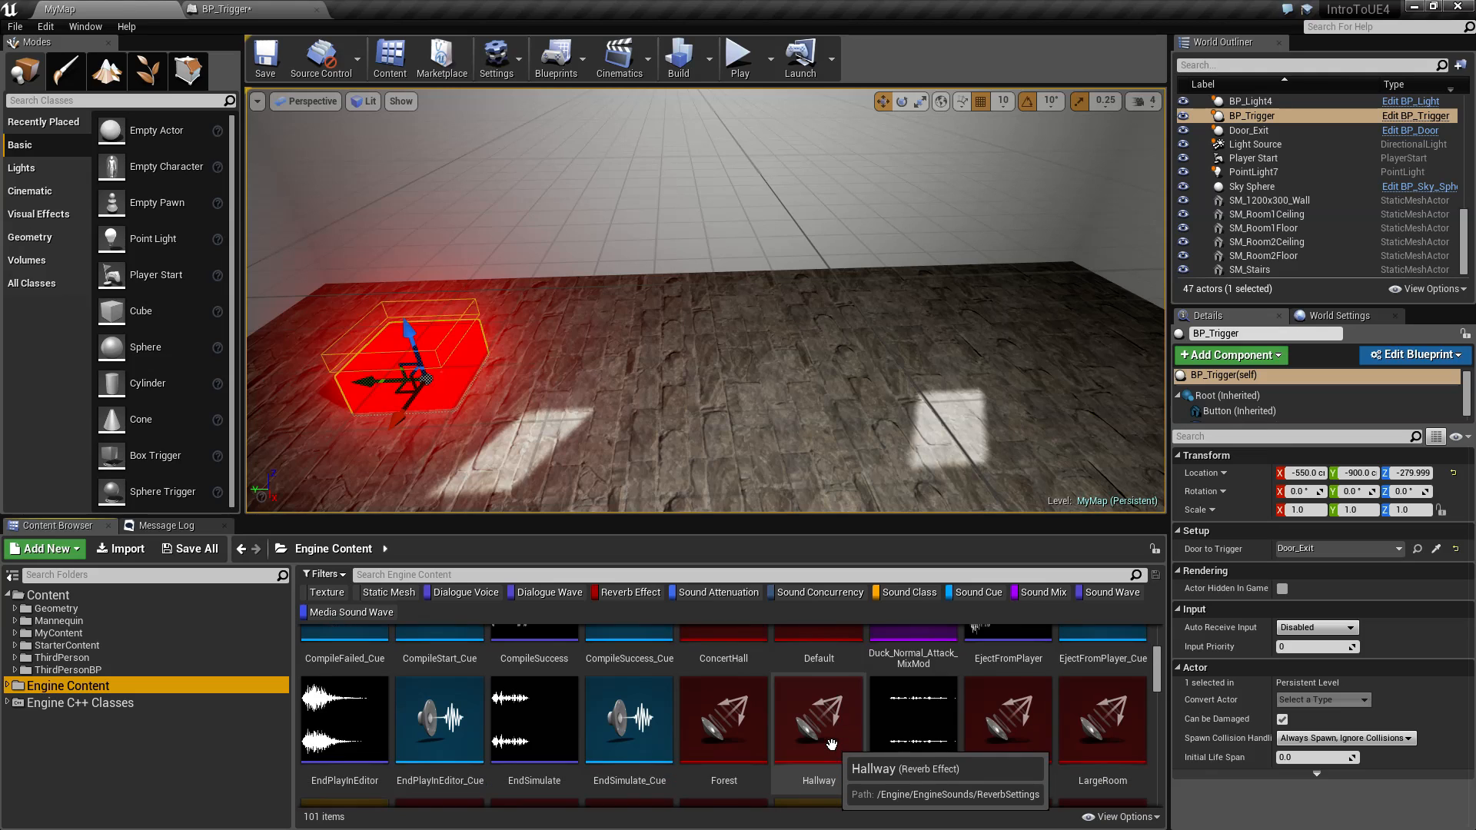
scroll(832, 744, "up", 3)
left_click(551, 707)
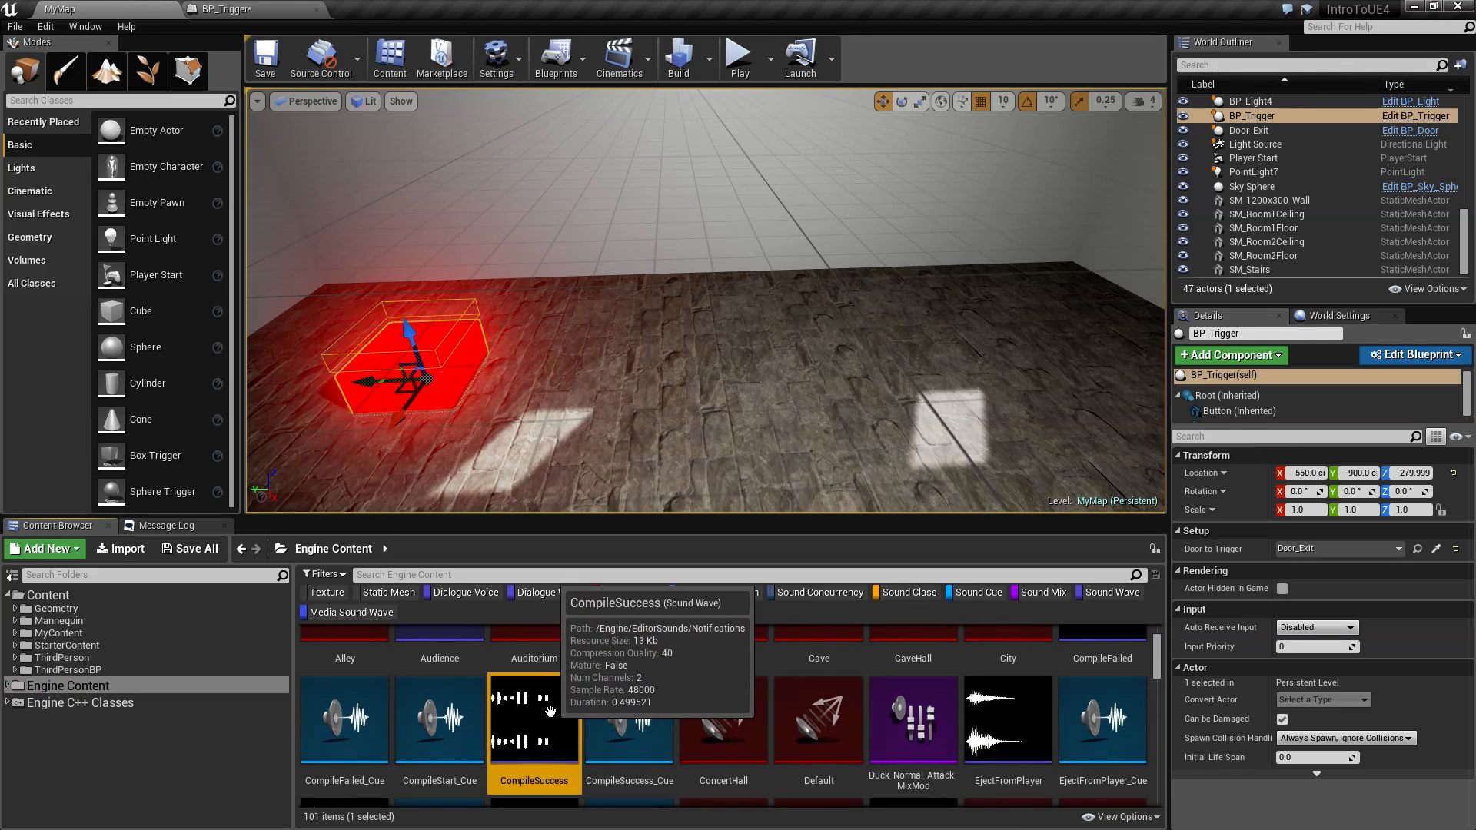
key("XF86AudioLowerVolume")
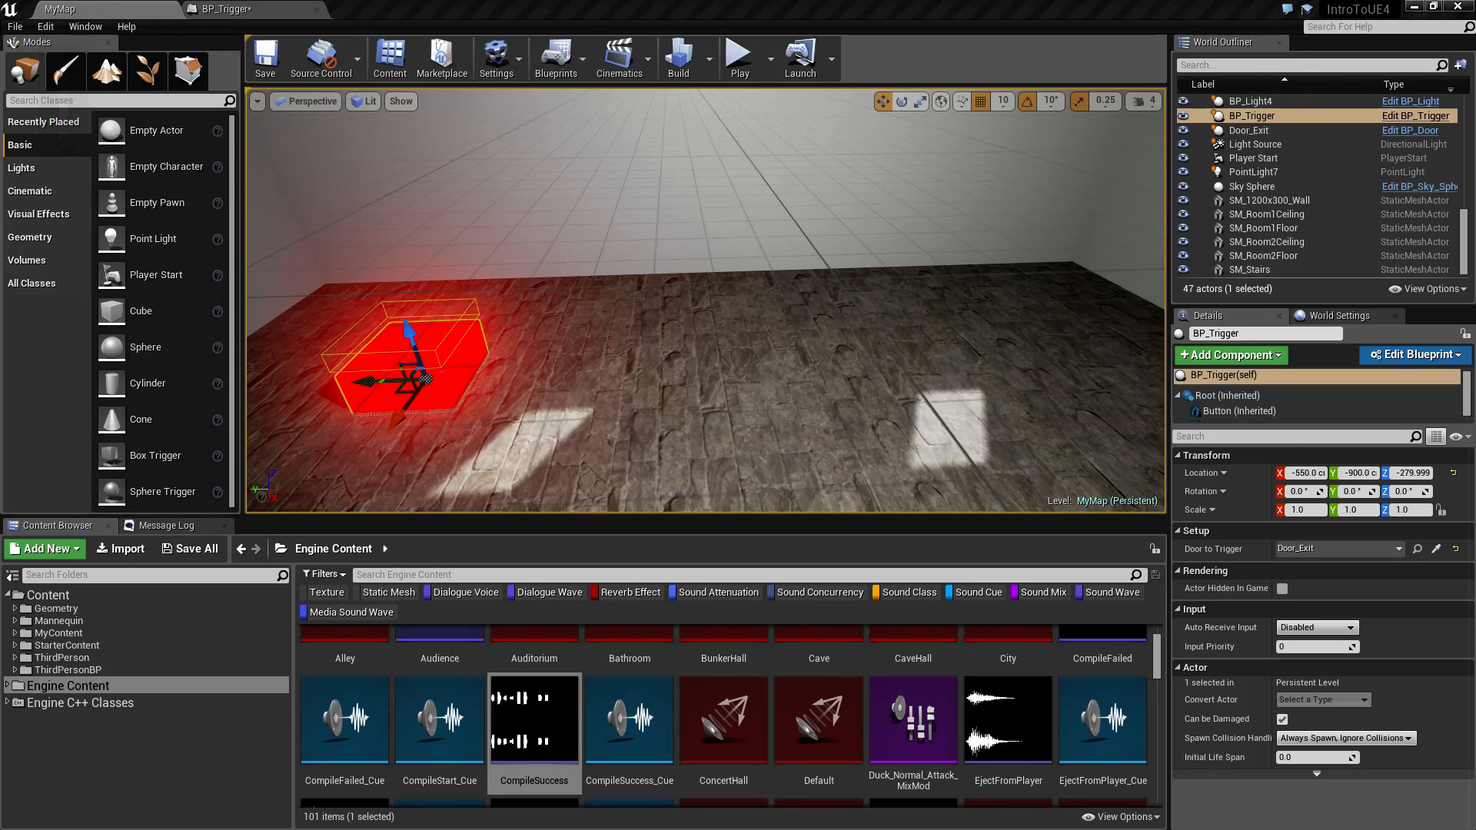
Step: Play the CompileSuccess sound wave to preview it
right_click(535, 731)
left_click(572, 270)
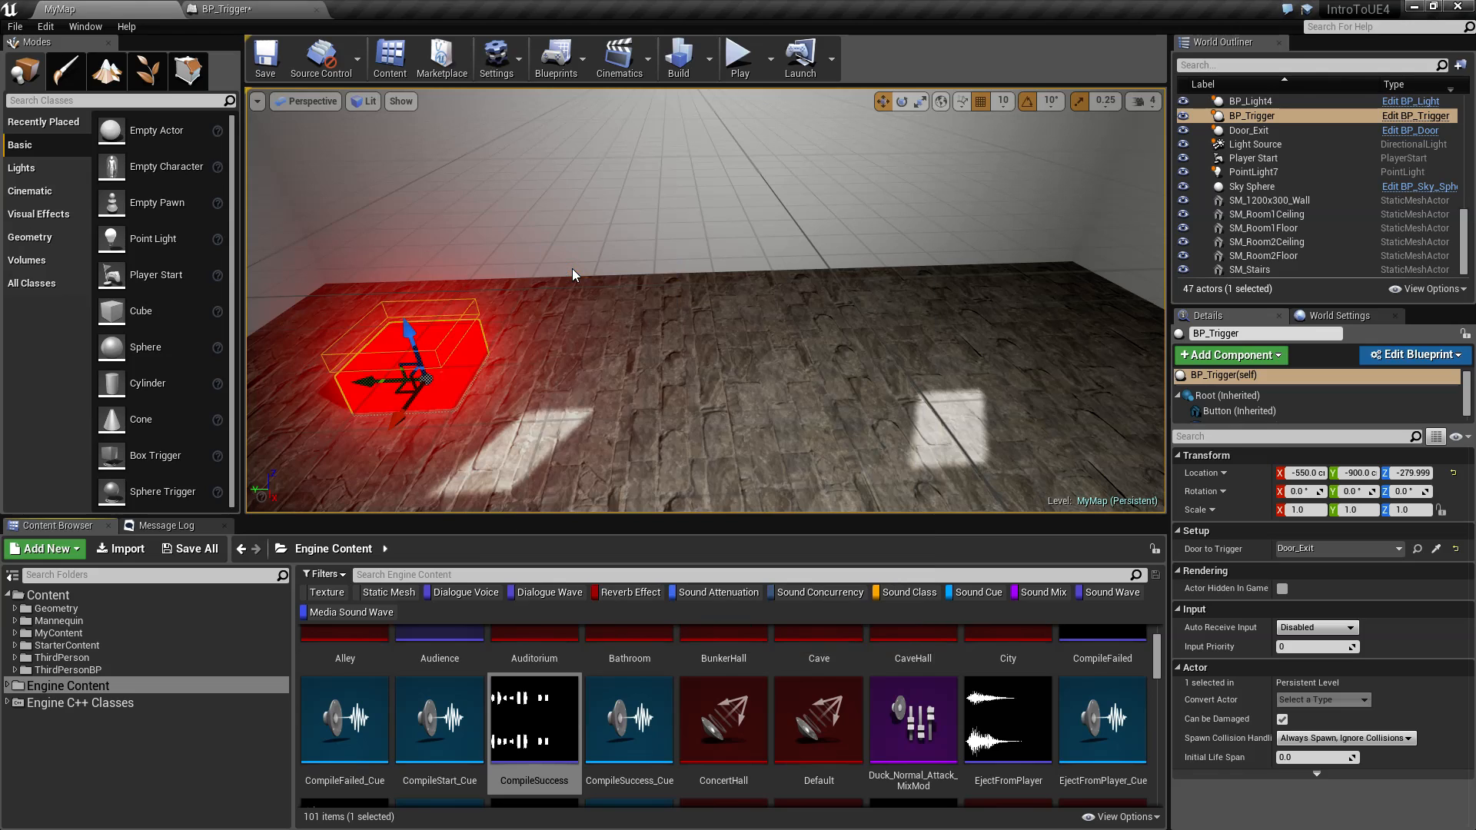
right_click(532, 727)
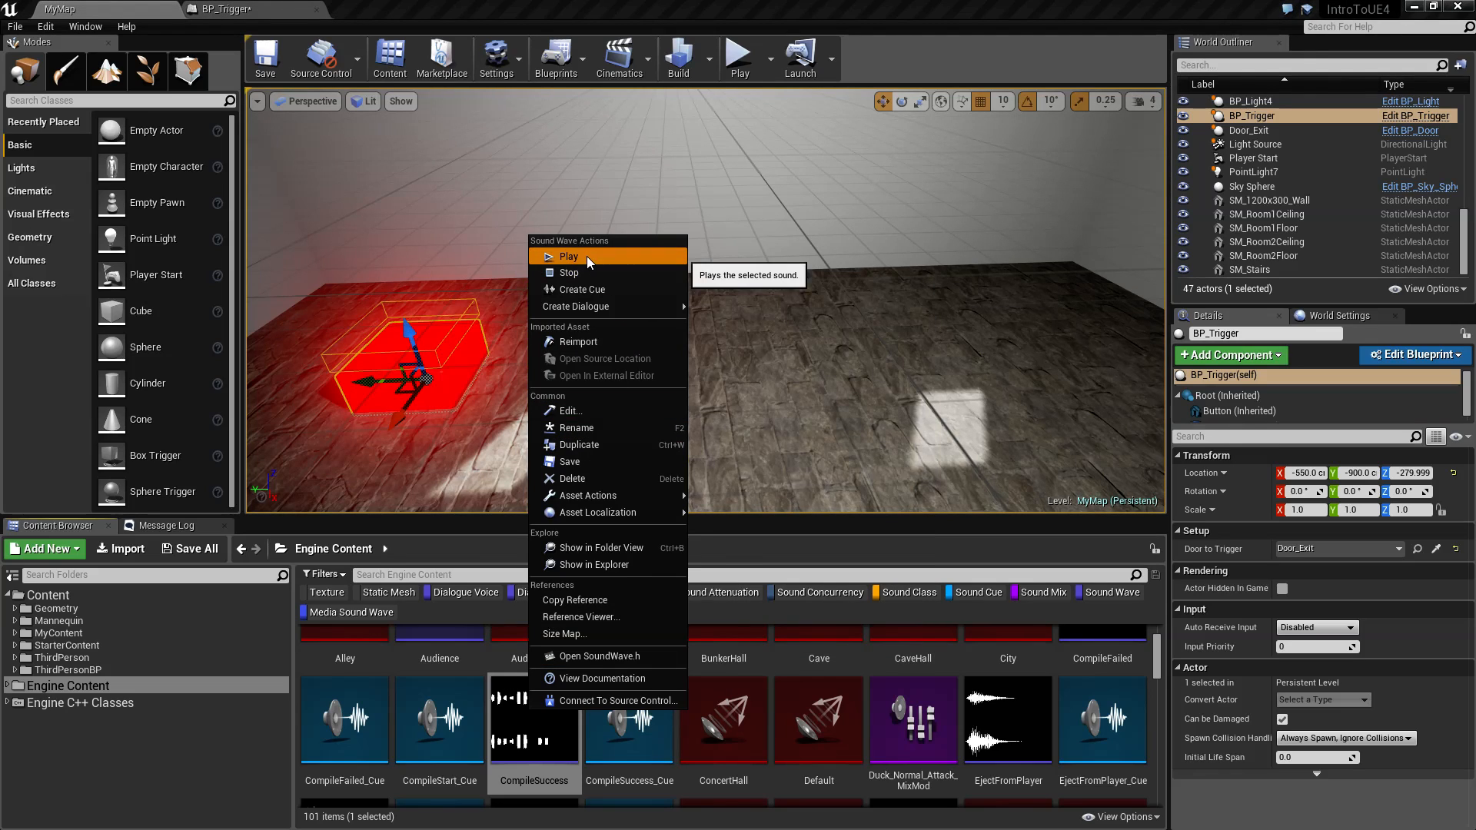
left_click(588, 256)
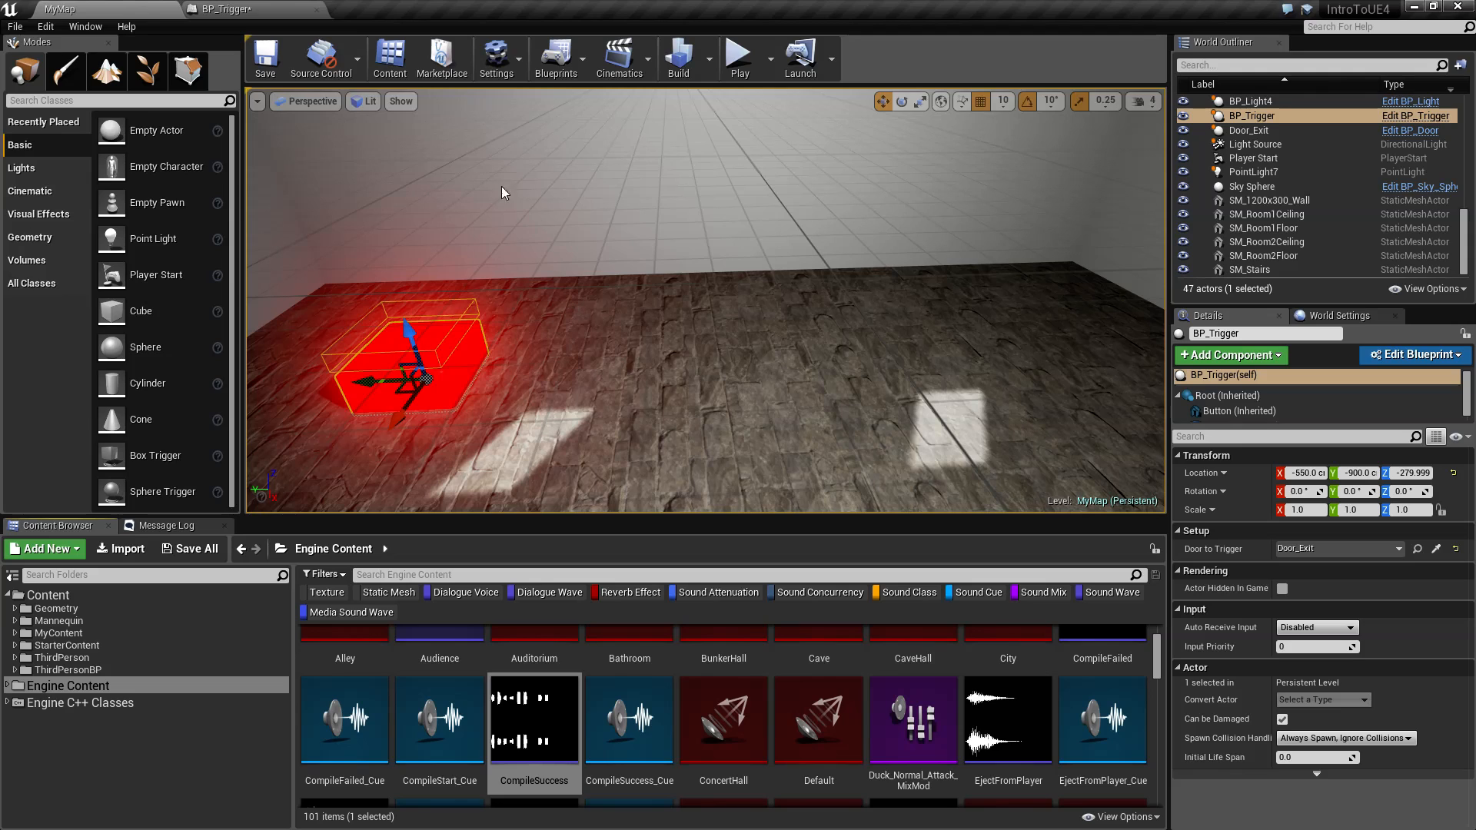
Step: Assign the selected CompileSuccess asset to Play Sound 2D's Sound input in BP_Trigger and compile the blueprint
left_click(230, 8)
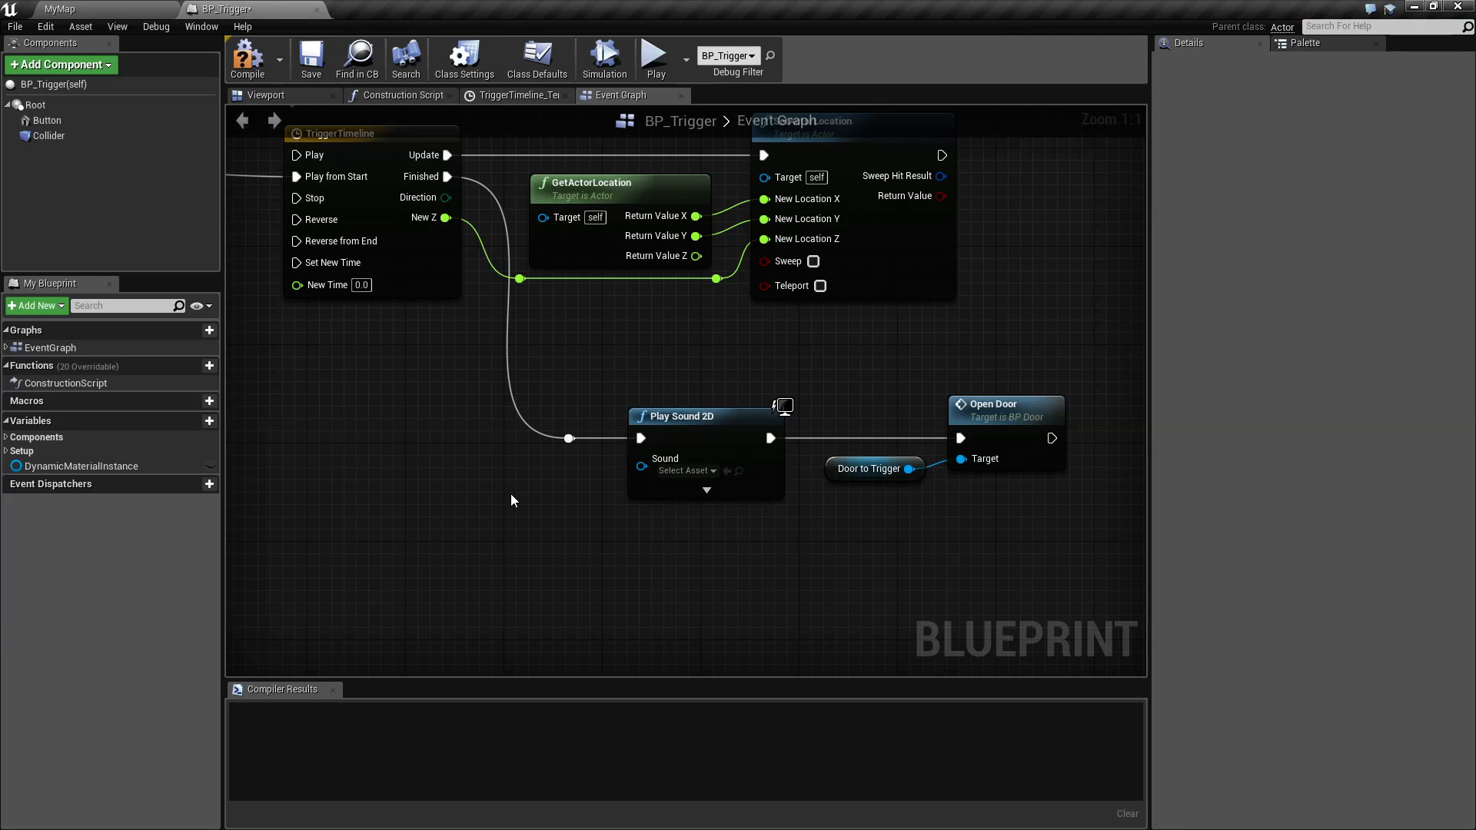
left_click(711, 484)
right_click_drag(713, 496, 610, 498)
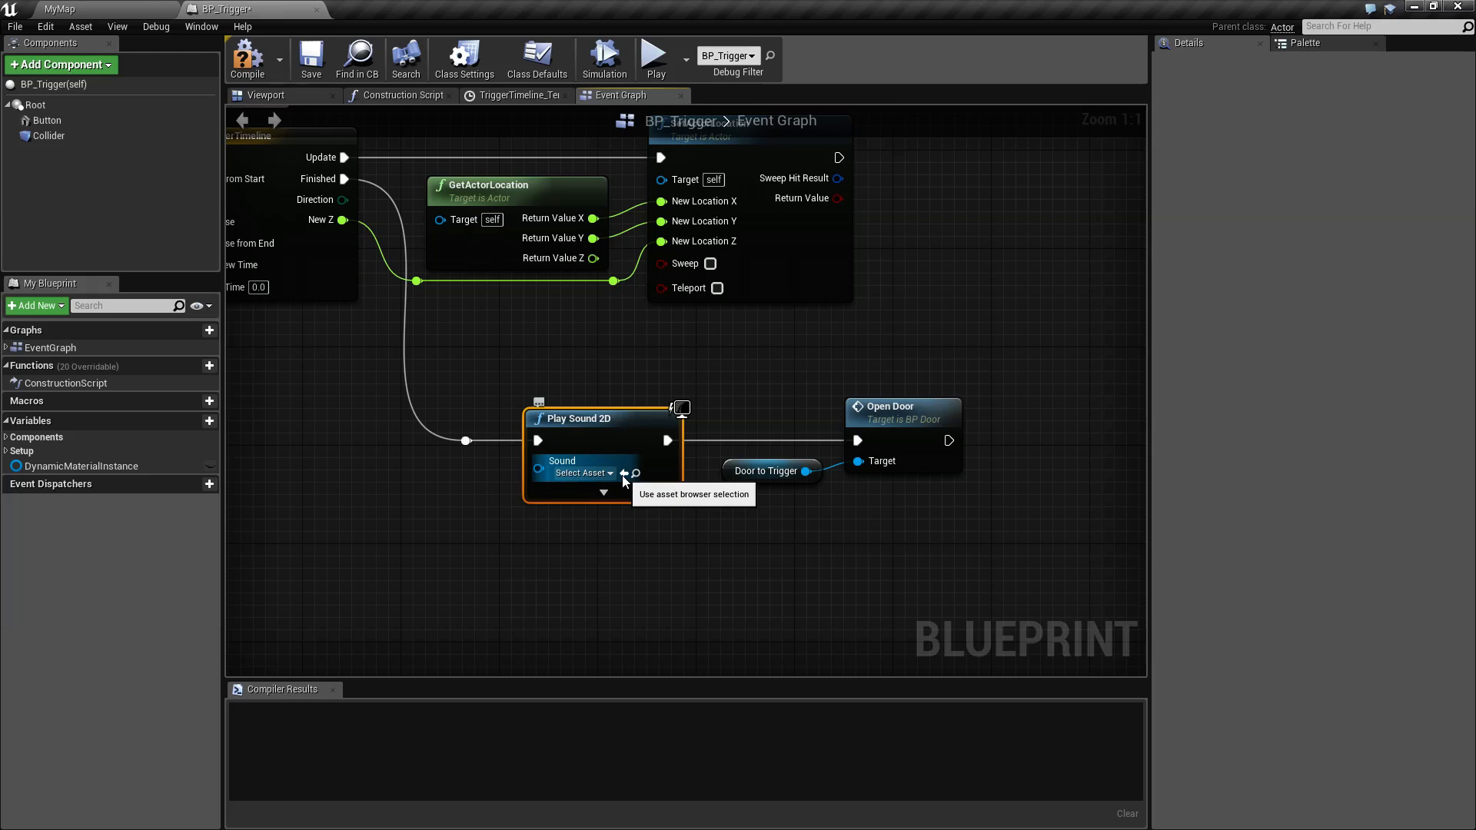
left_click(584, 472)
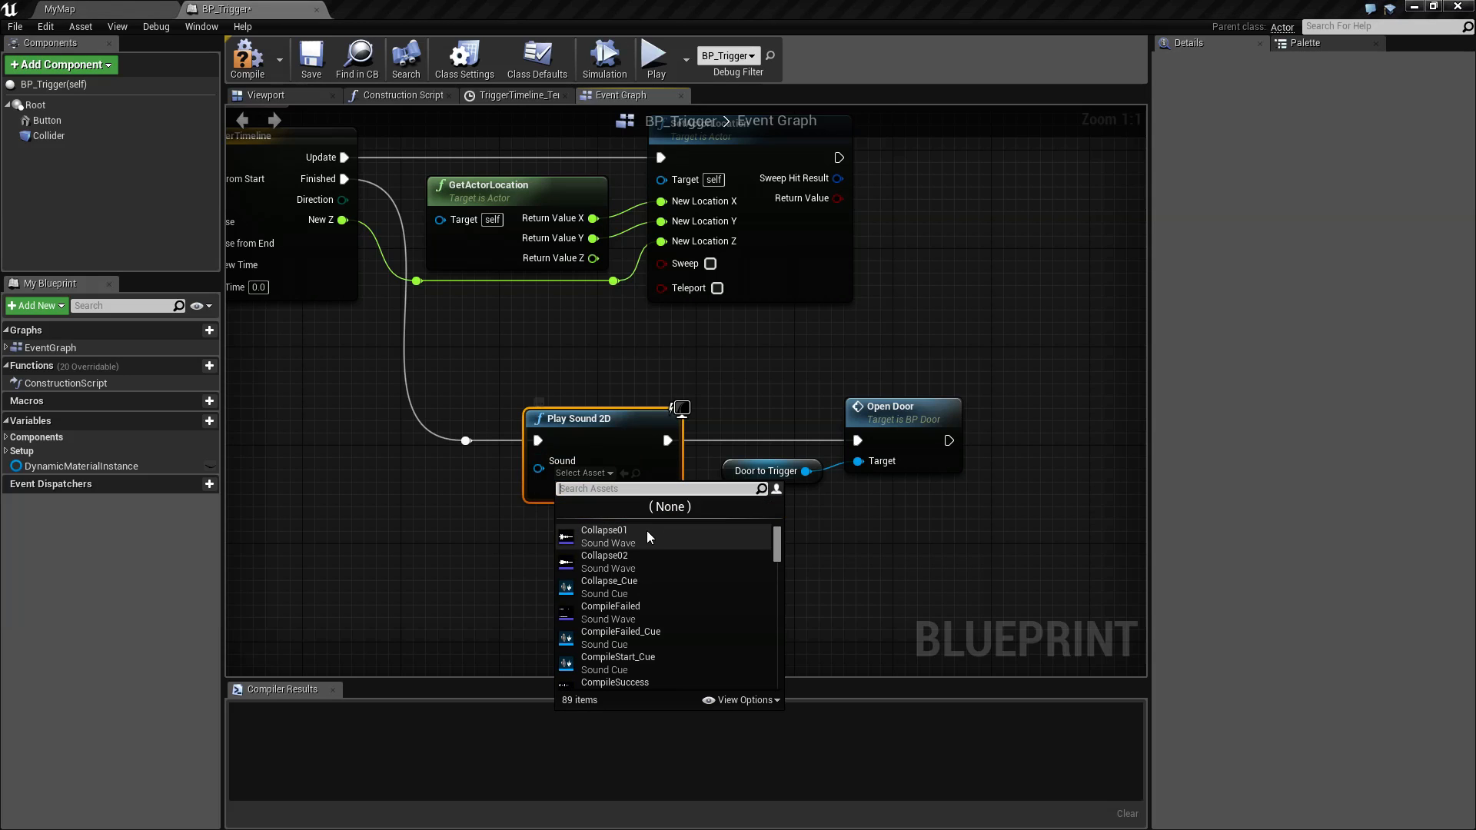
left_click_drag(777, 544, 761, 698)
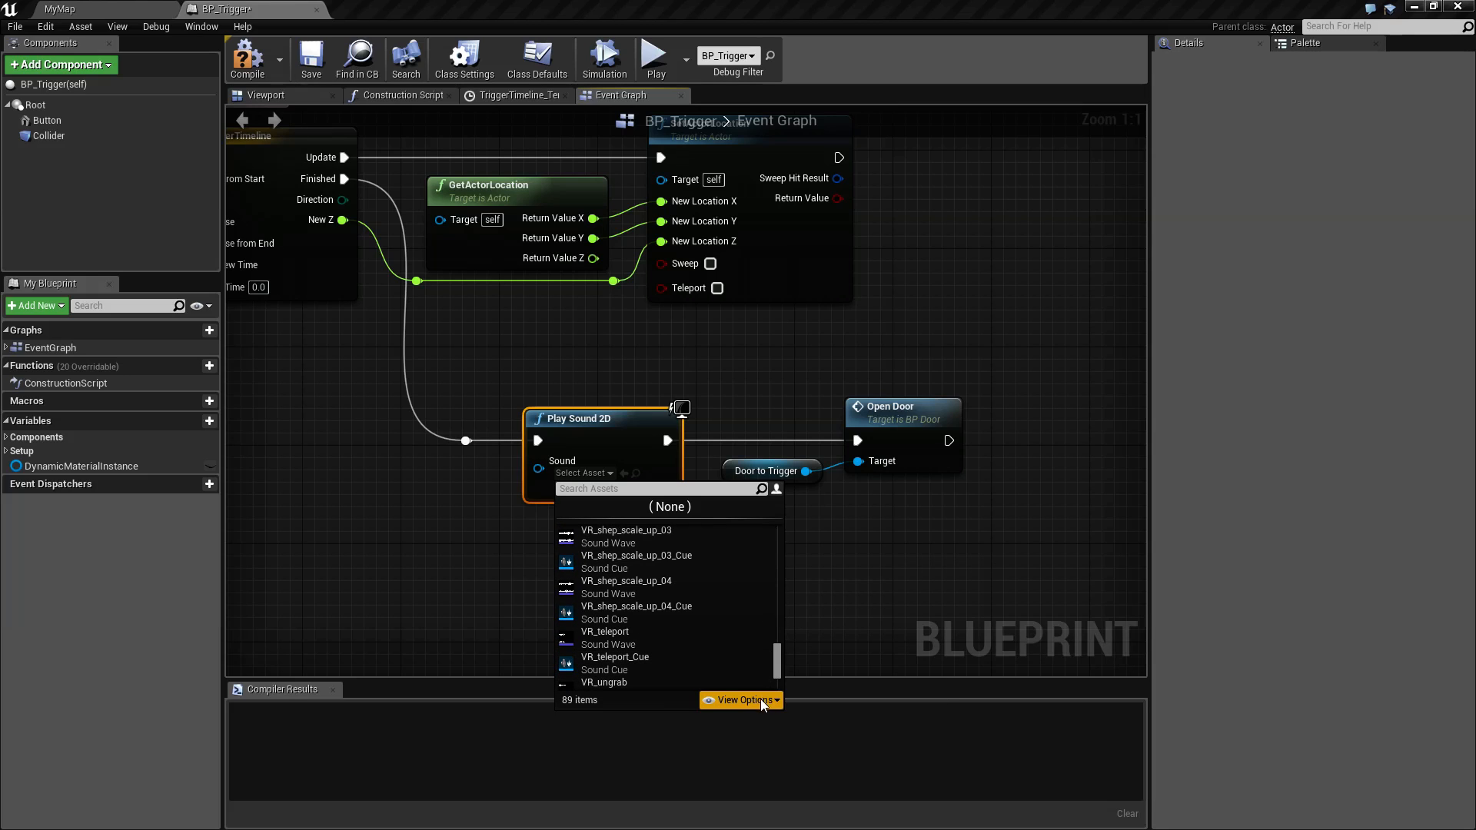
left_click(761, 698)
left_click(739, 700)
left_click(870, 532)
left_click(625, 473)
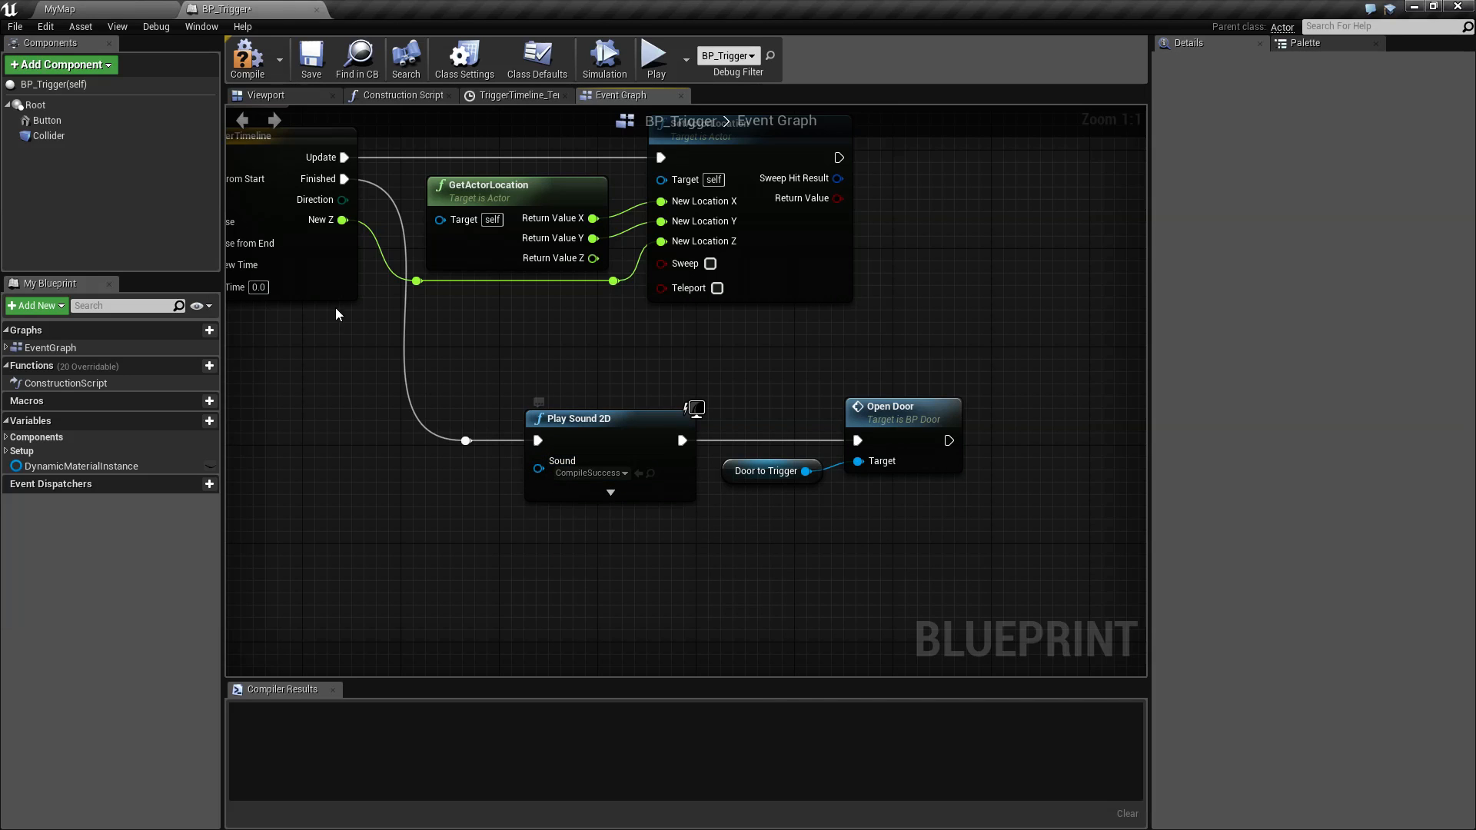
left_click(240, 57)
Step: Return to MyMap and hide engine content in the Content Browser
left_click(126, 9)
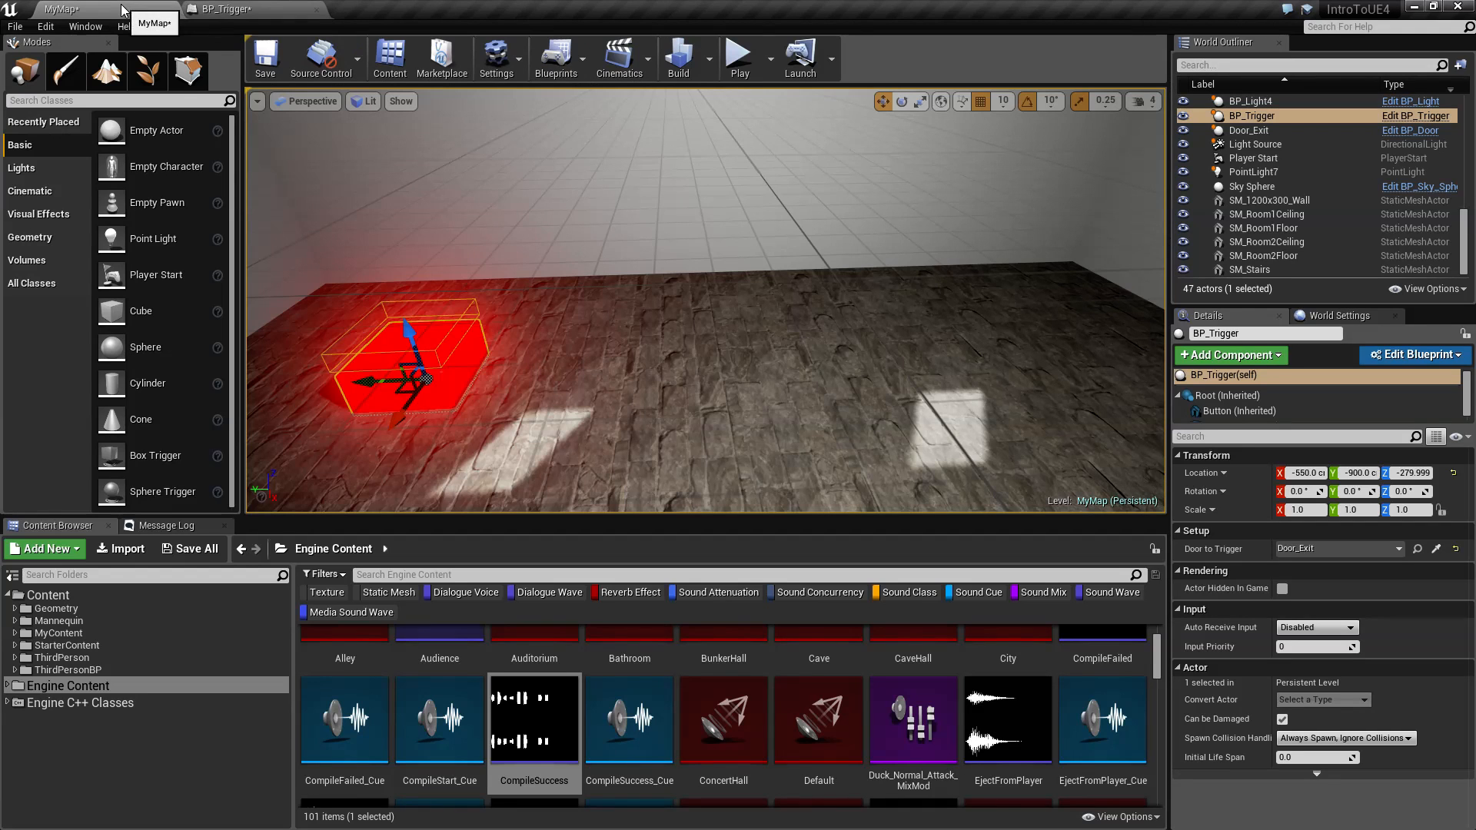
left_click(1142, 818)
left_click(1138, 714)
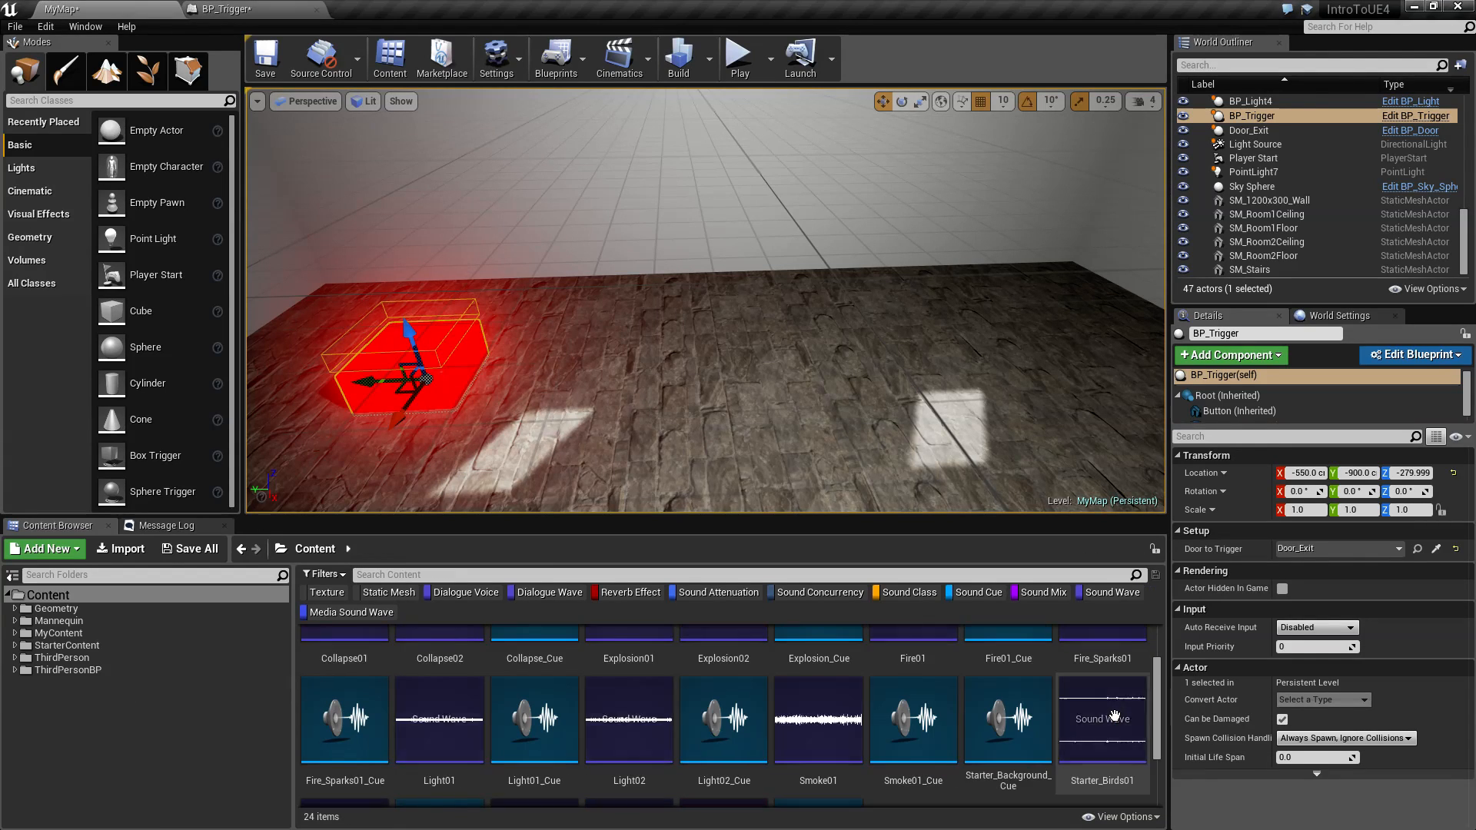
scroll(396, 692, "up", 1)
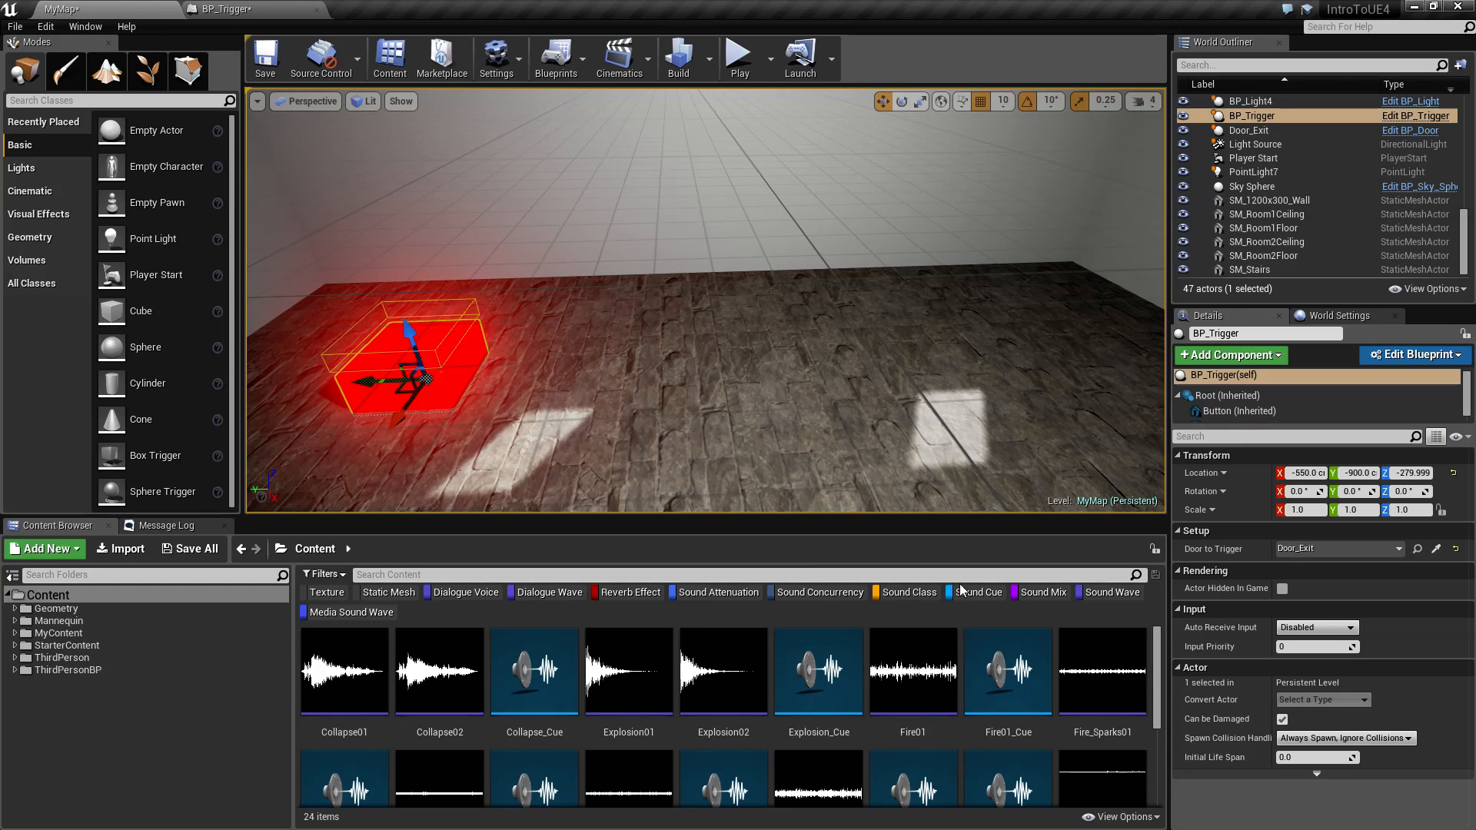
Step: Reset all asset filters in the Content Browser
left_click(323, 574)
mouse_move(344, 441)
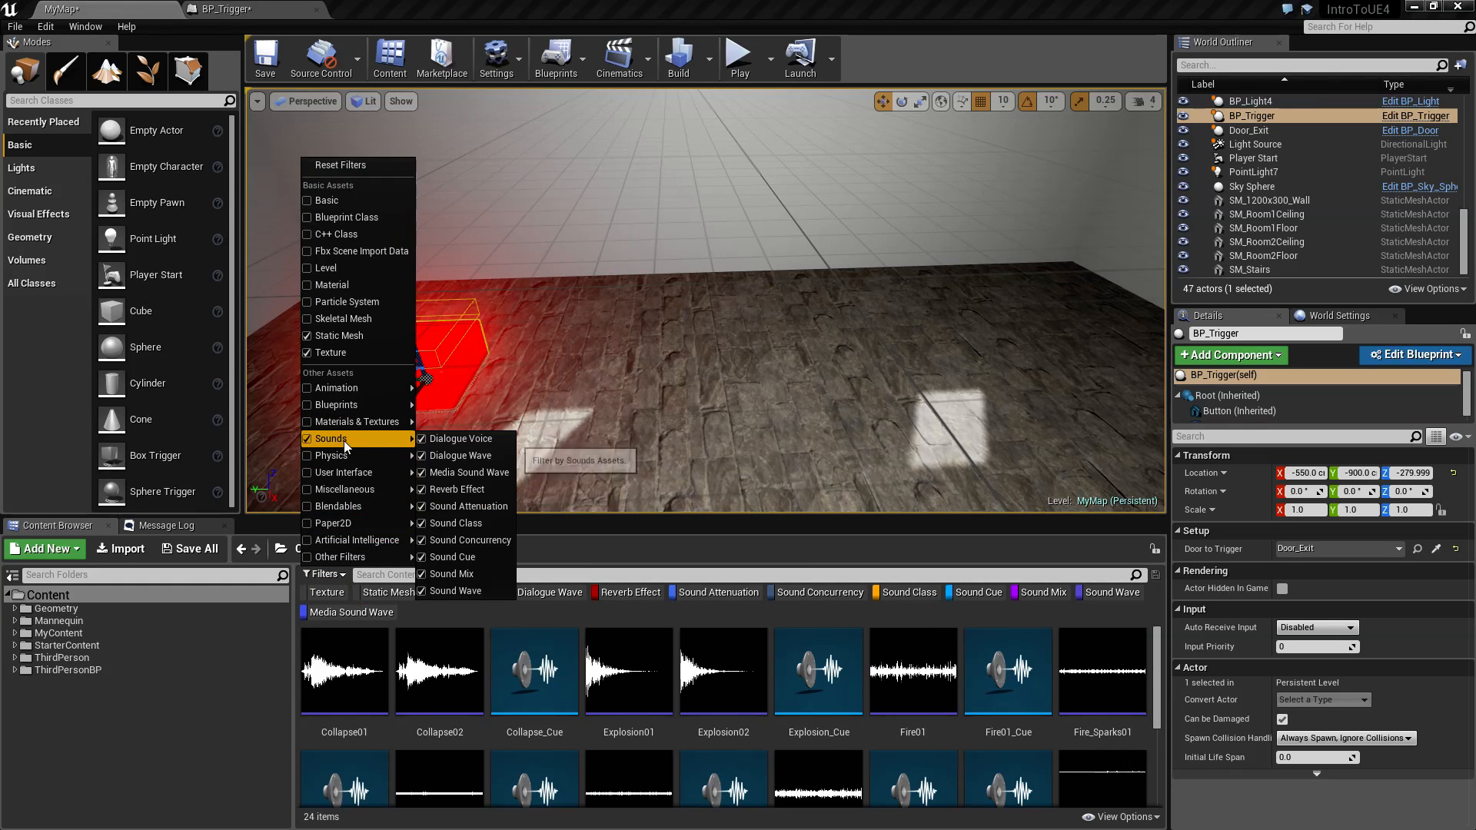
left_click(470, 608)
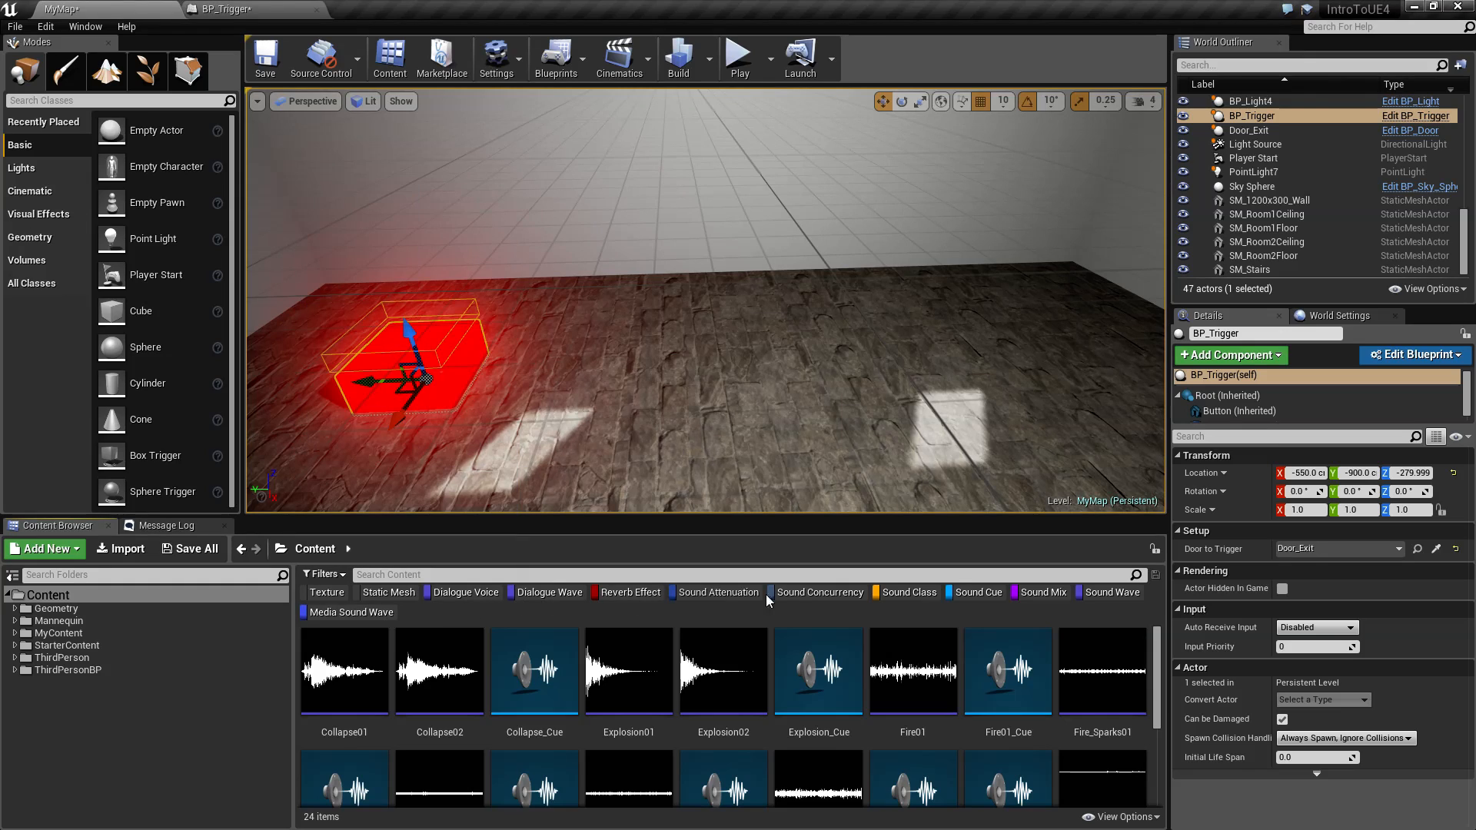
left_click(323, 574)
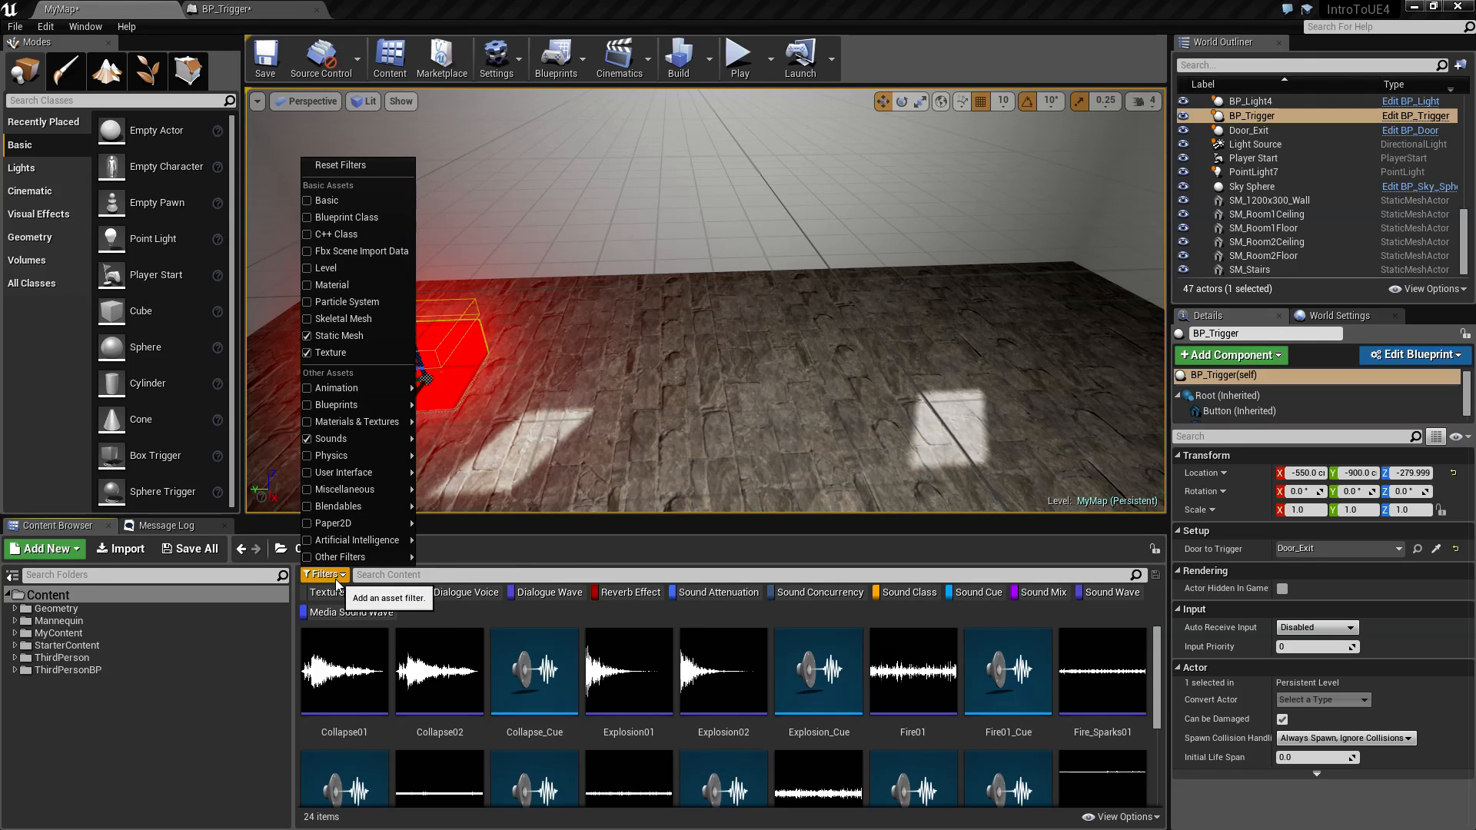
left_click(348, 165)
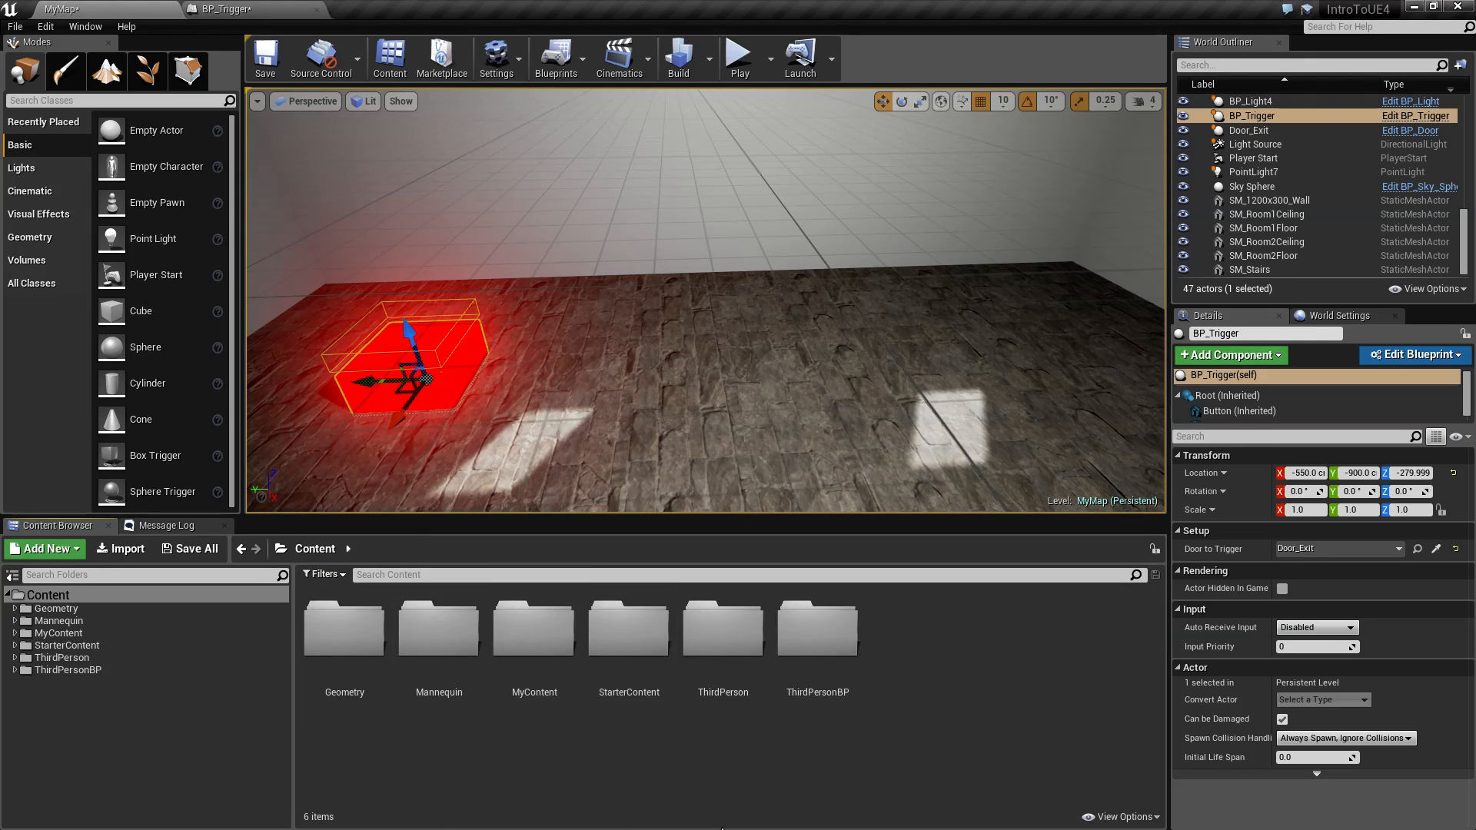
Step: Play-test from BP_Trigger by walking the character over the trigger toward the exit door, and end the session
left_click(254, 10)
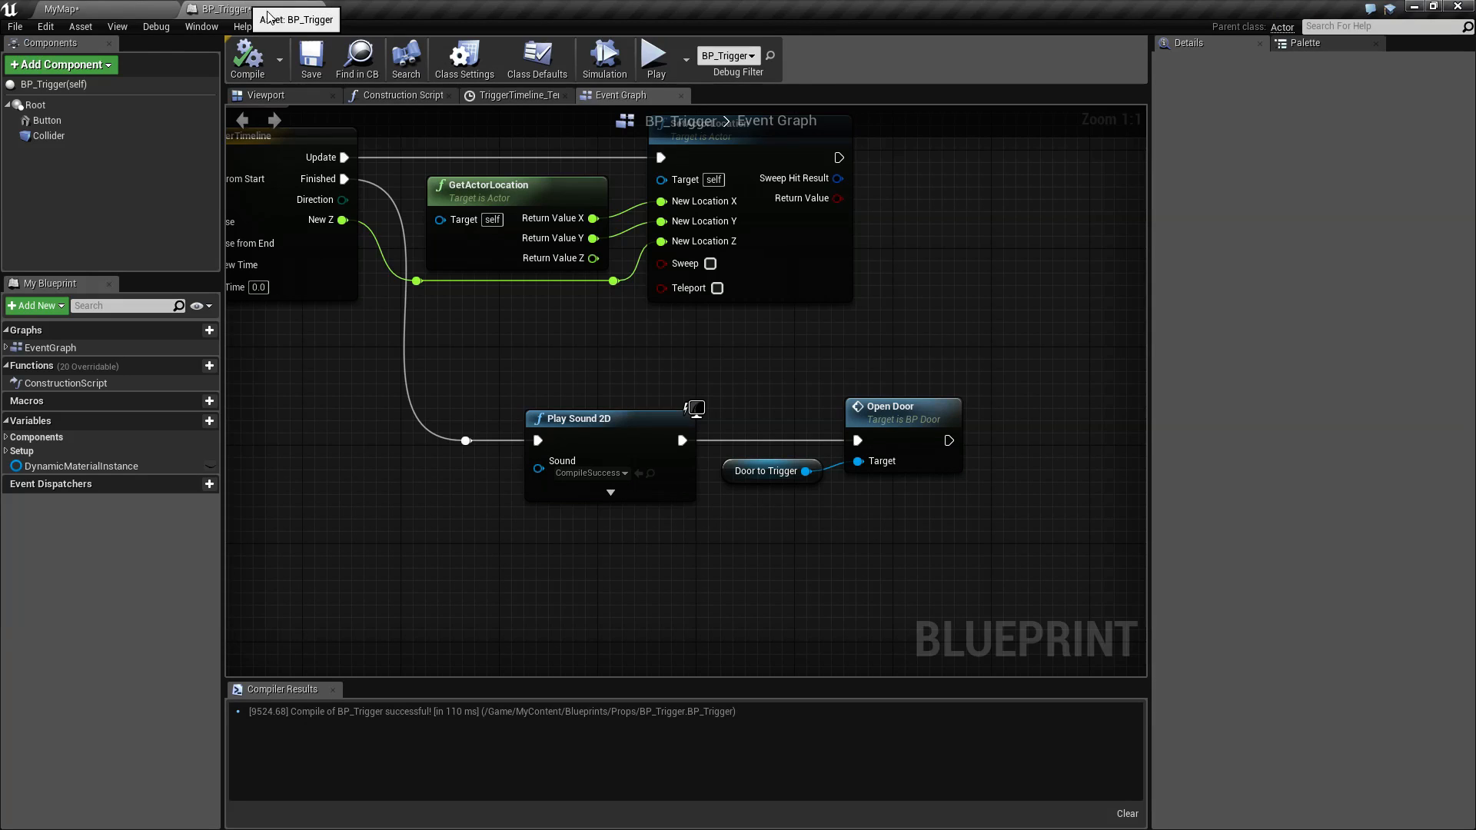
left_click(655, 61)
key("w")
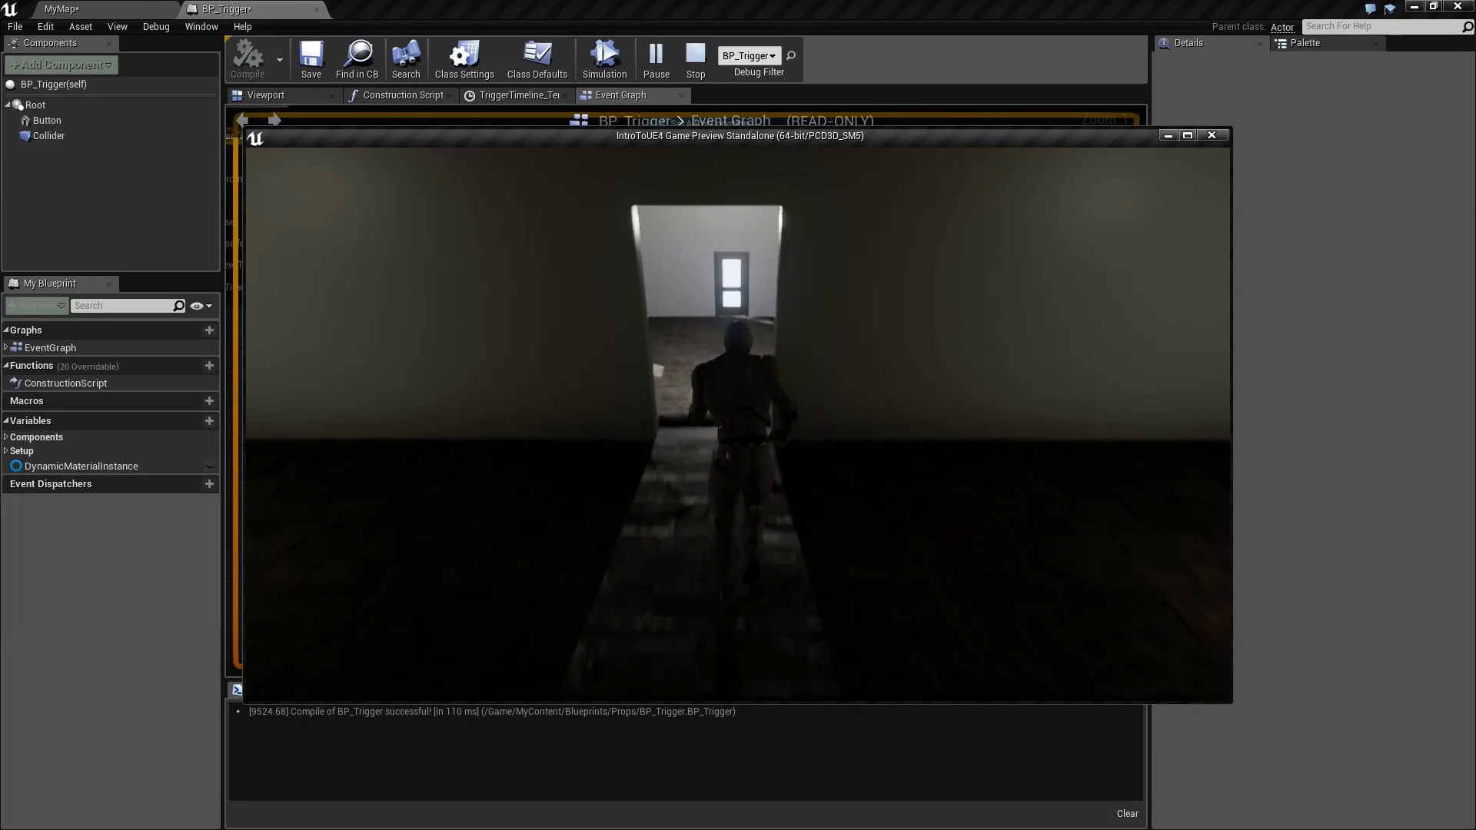
key("a")
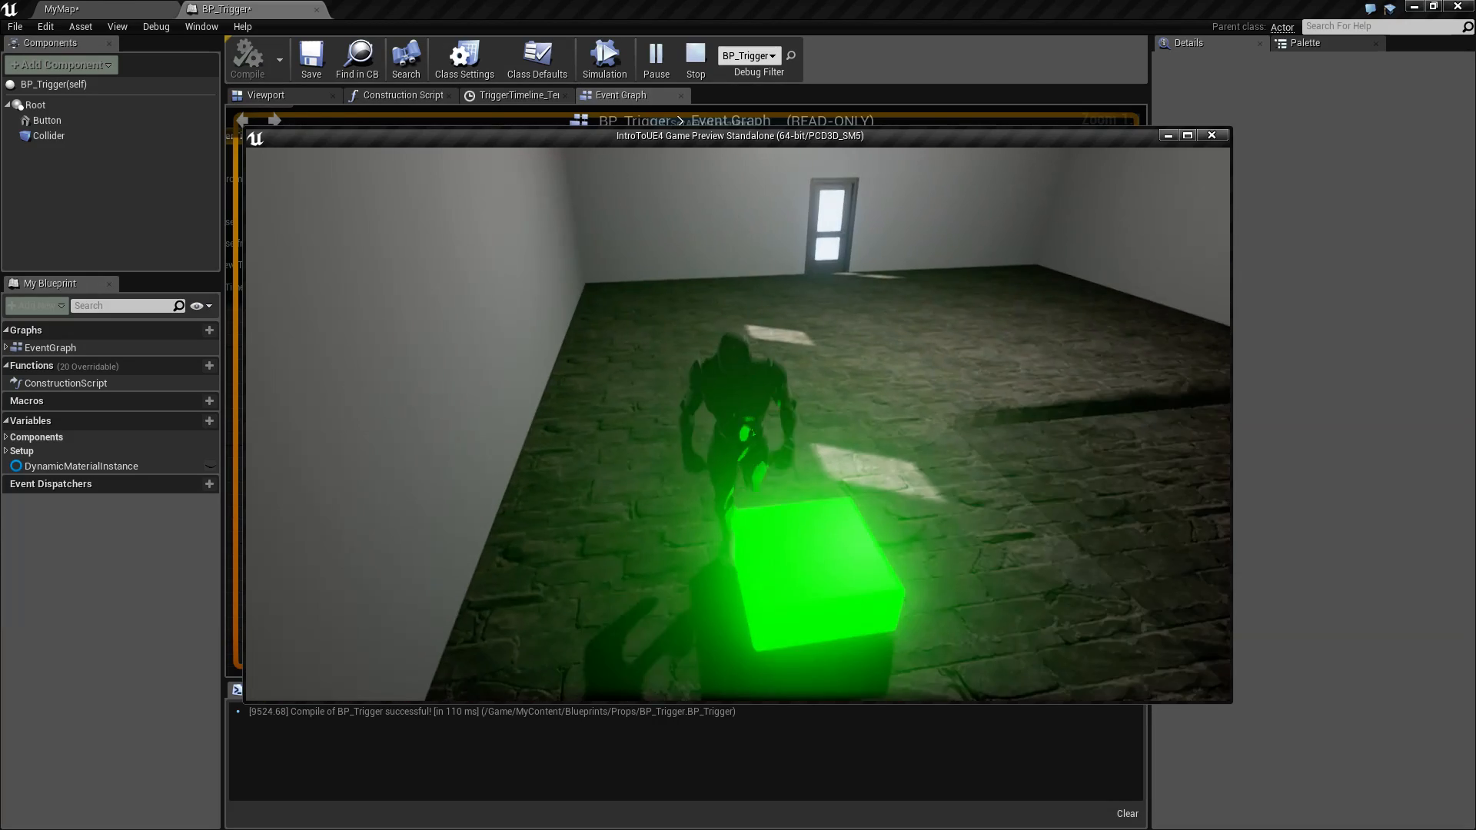
key("w")
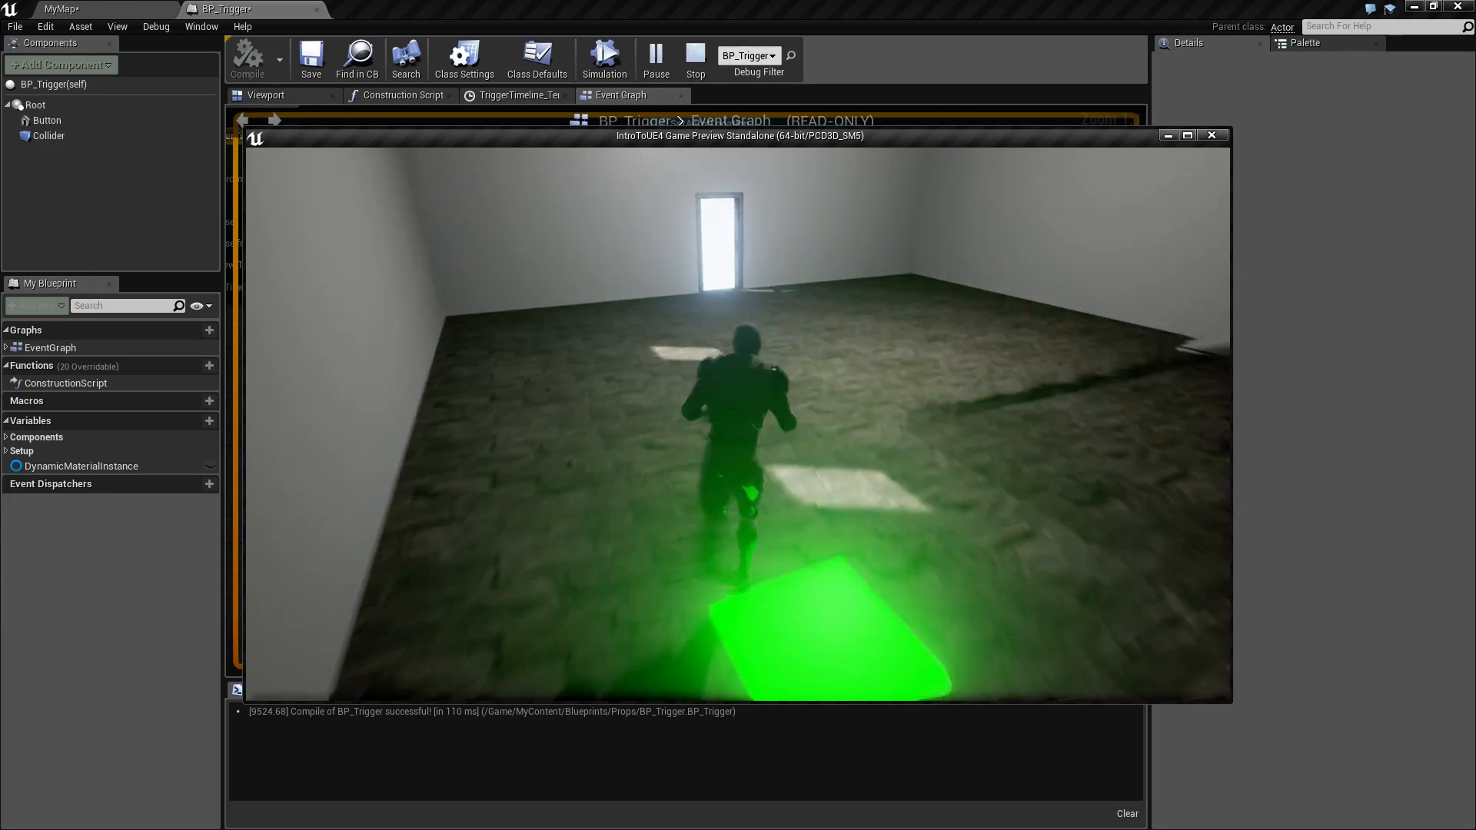
key("Escape")
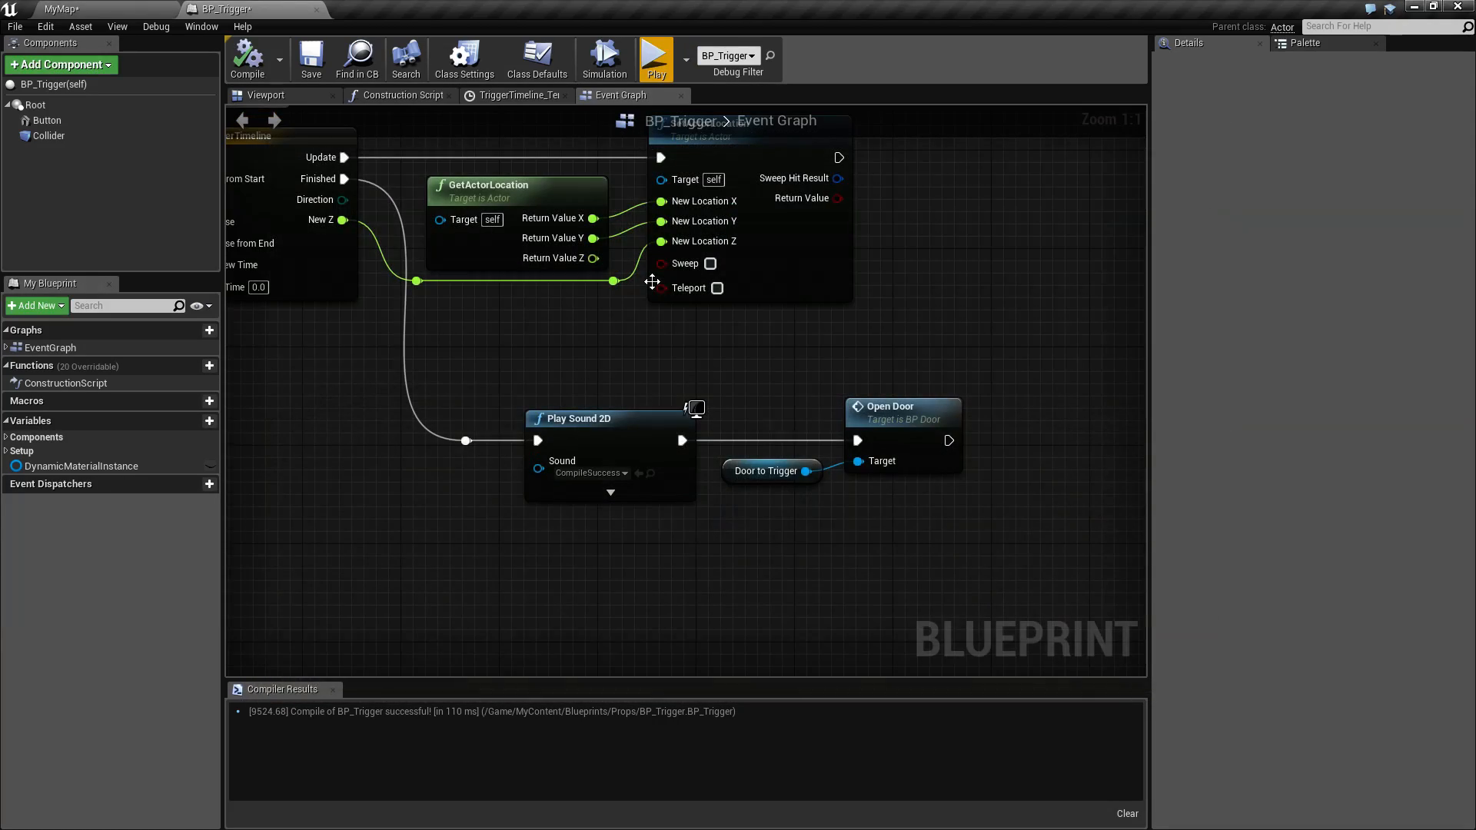
mouse_move(530, 221)
Step: Return to MyMap and turn the view toward the exit door
left_click(106, 8)
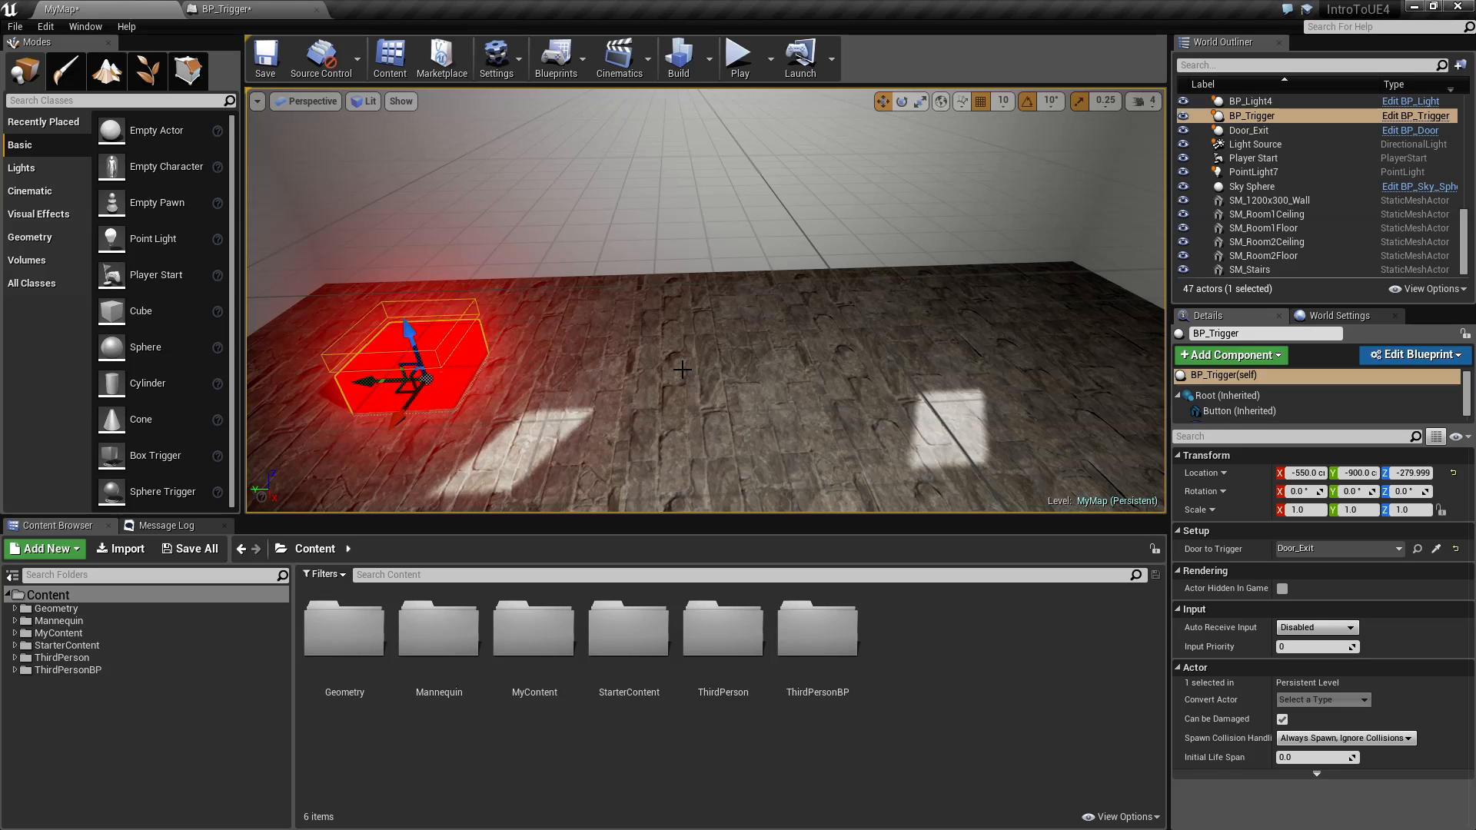
right_click_drag(682, 370, 838, 370)
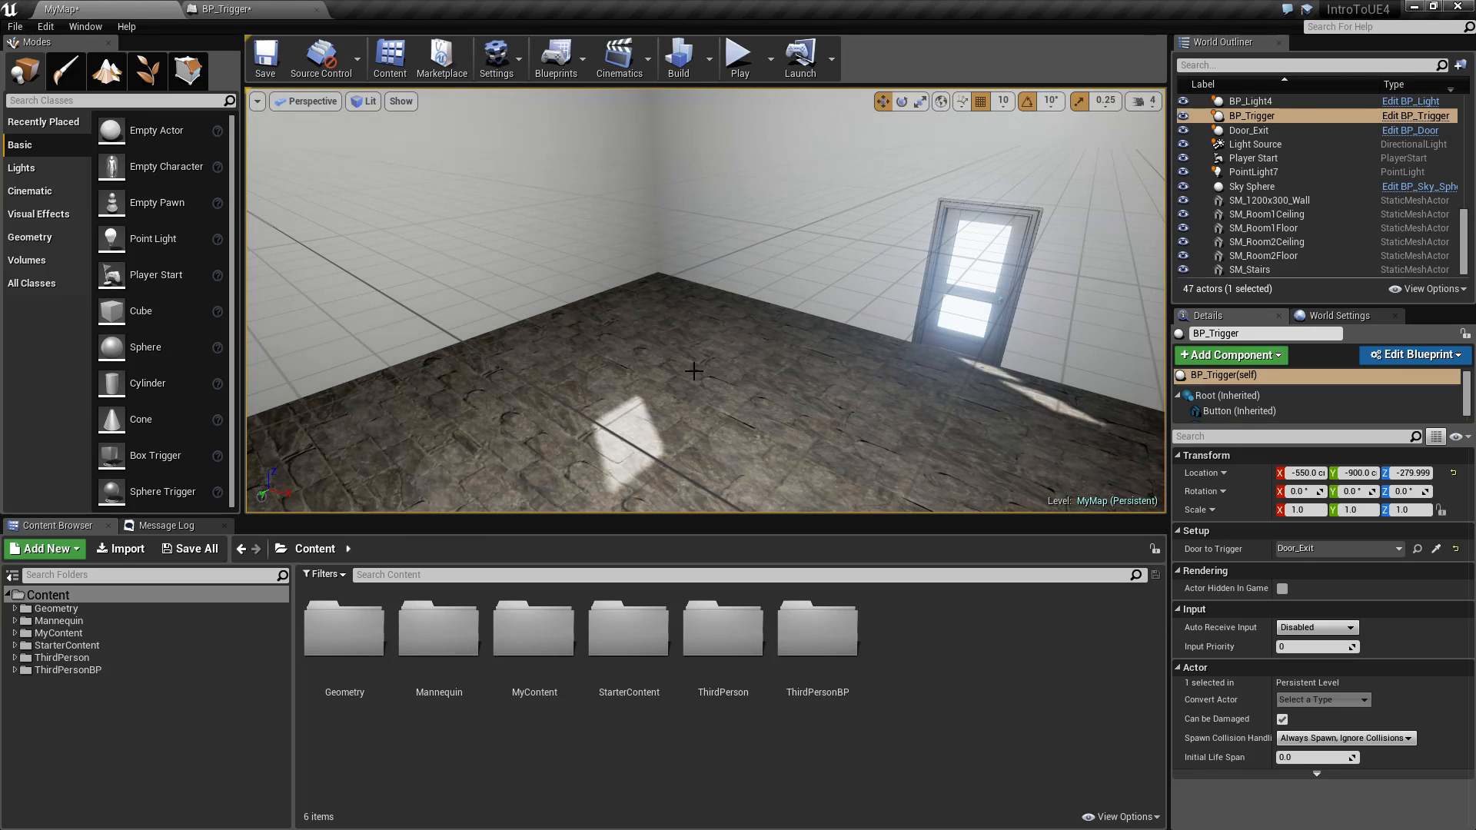